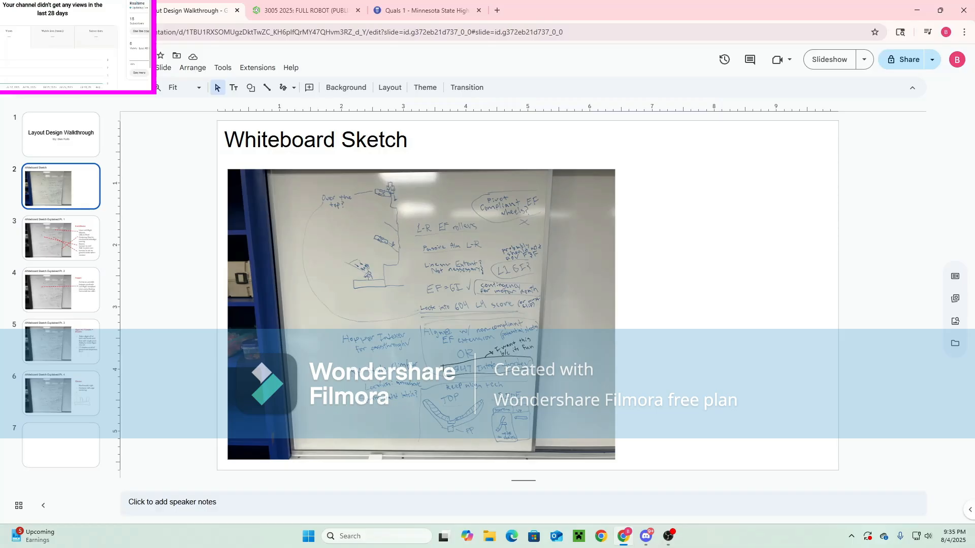
Switch from the slides to the Onshape document and examine the Main Layout sketches around the default planes
left_click(76, 10)
left_click(179, 4)
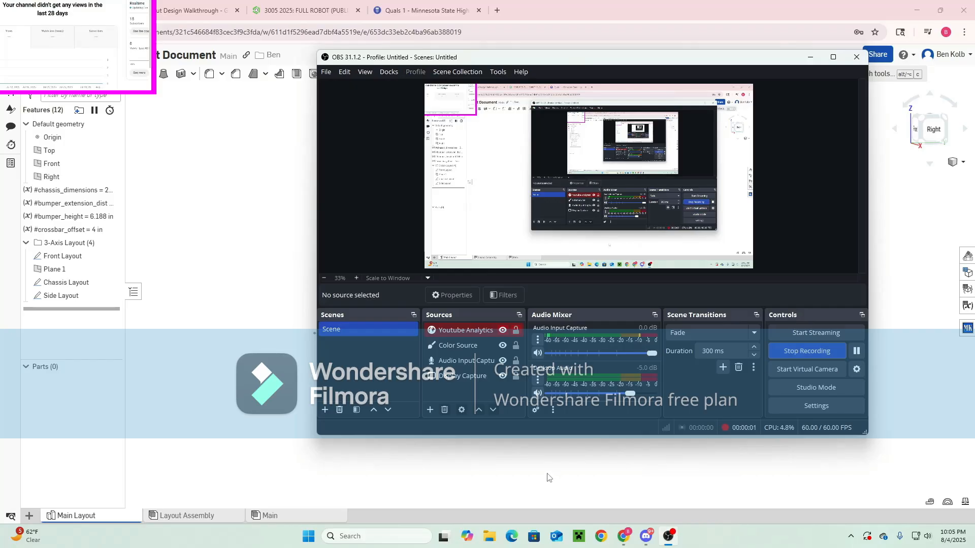
left_click(547, 477)
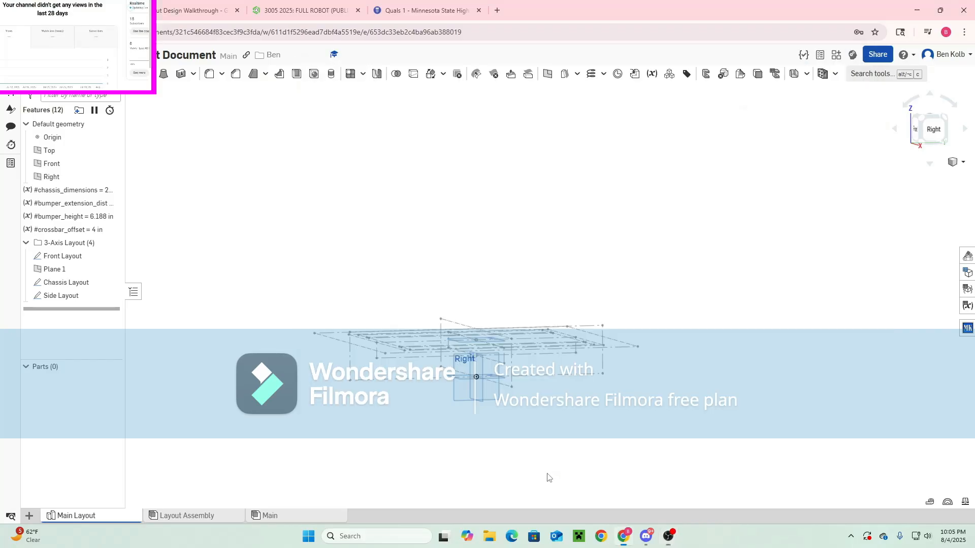
right_click_drag(419, 404, 399, 400)
scroll(440, 350, "up", 3)
scroll(472, 391, "up", 2)
middle_click_drag(472, 391, 397, 418)
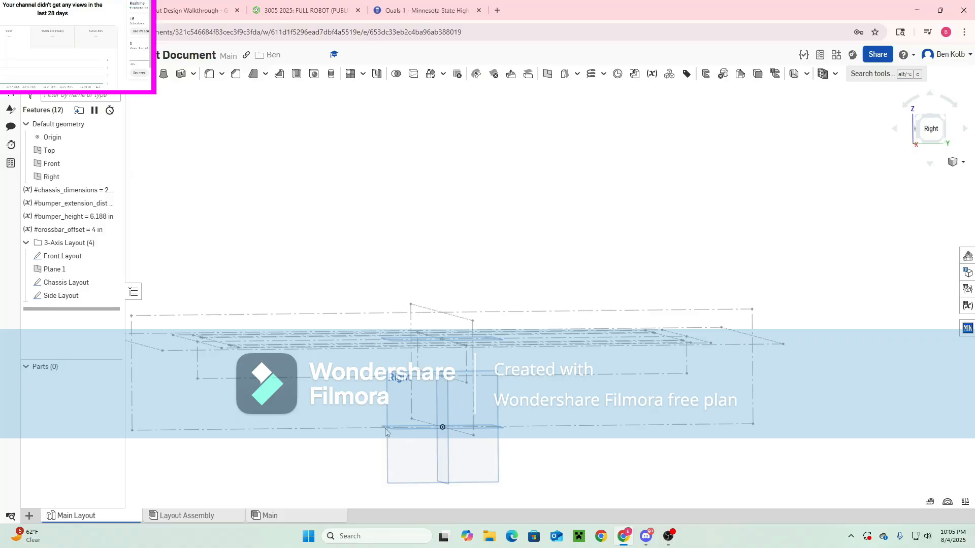
scroll(342, 431, "down", 5)
middle_click_drag(330, 435, 422, 440)
mouse_move(423, 440)
right_mouse_down()
mouse_move(485, 451)
mouse_move(416, 445)
right_mouse_up()
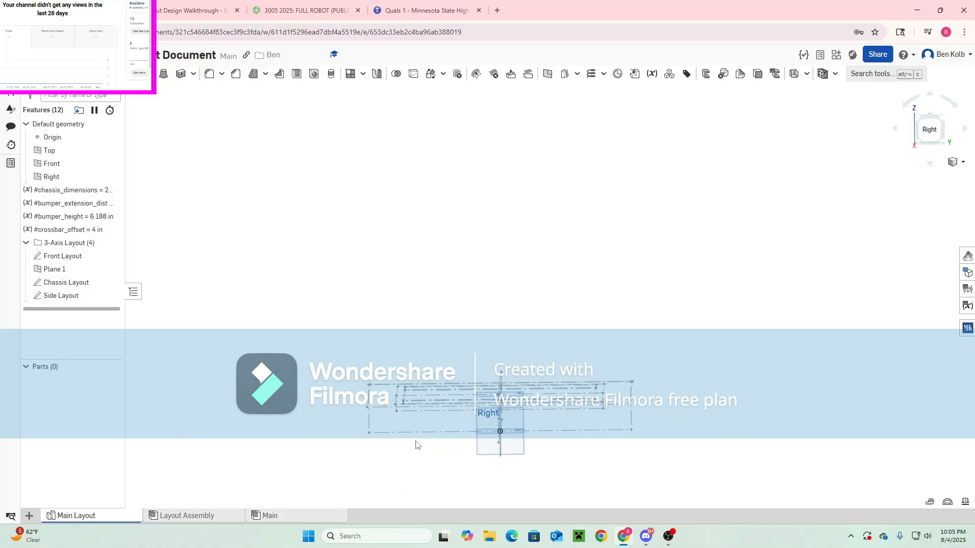
right_click_drag(416, 445, 375, 457)
scroll(460, 452, "up", 2)
Create a new part studio in the document and name it Spacing Simulator
left_click(29, 516)
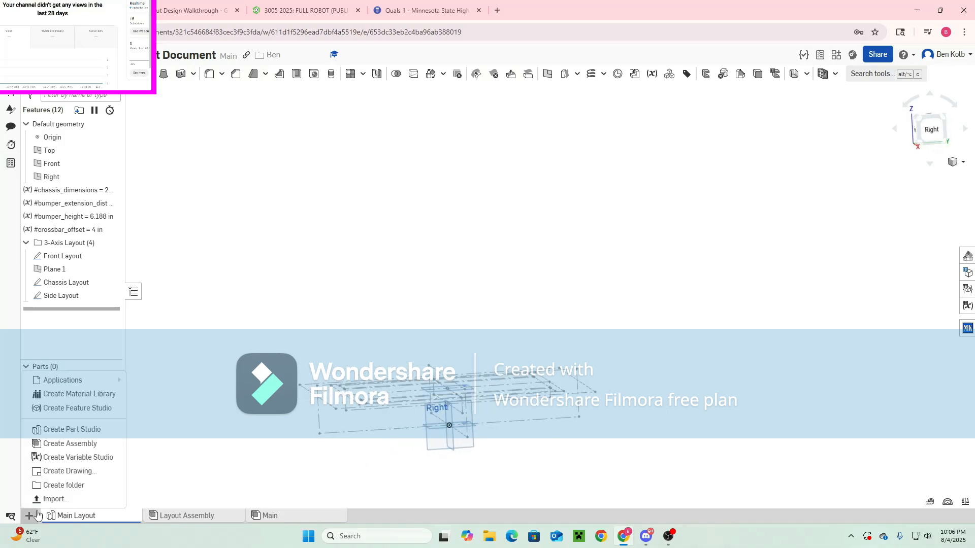
left_click(72, 432)
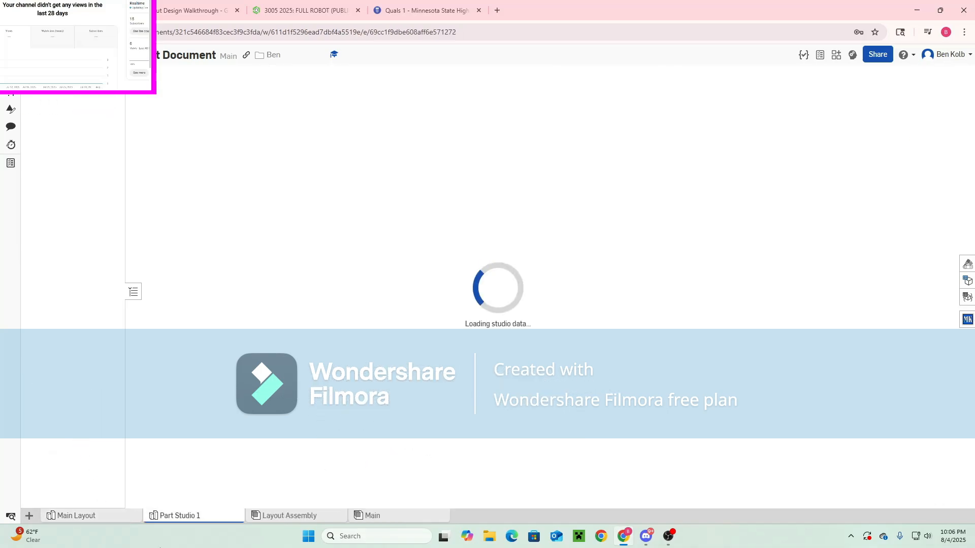
right_click(174, 515)
left_click(173, 423)
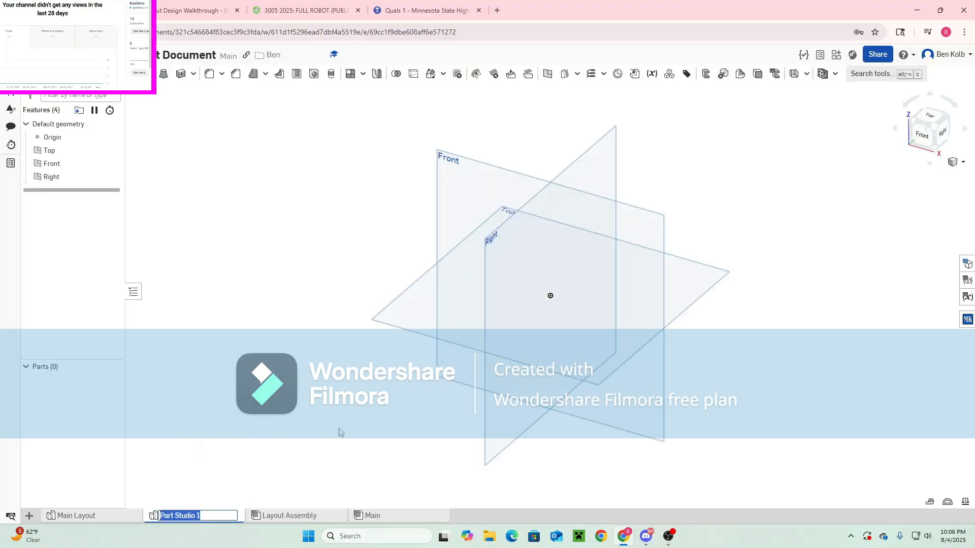
type("Spacing Simulator")
key("Return")
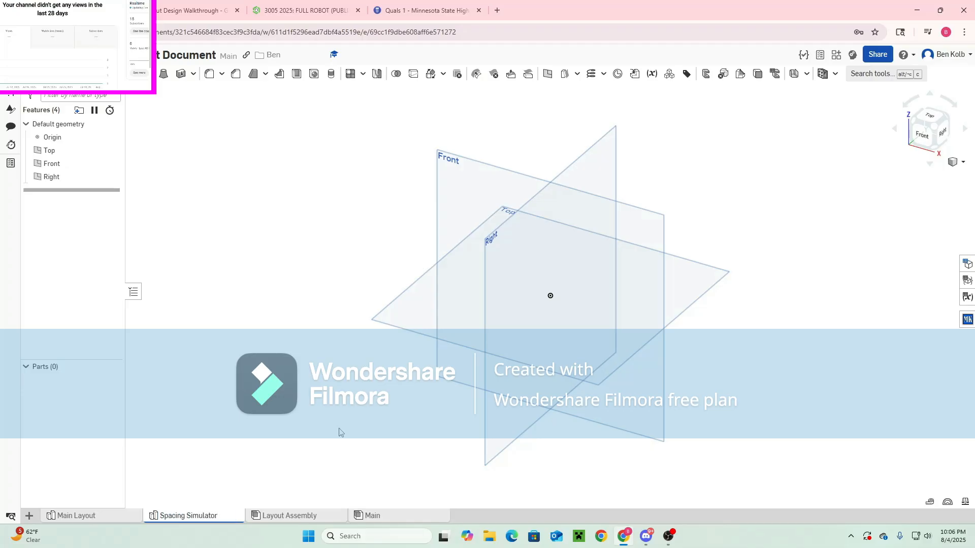
Start a new sketch on the Front plane, with the plane viewed straight on
scroll(439, 330, "down", 3)
middle_click_drag(542, 358, 455, 391)
right_click_drag(784, 302, 810, 246)
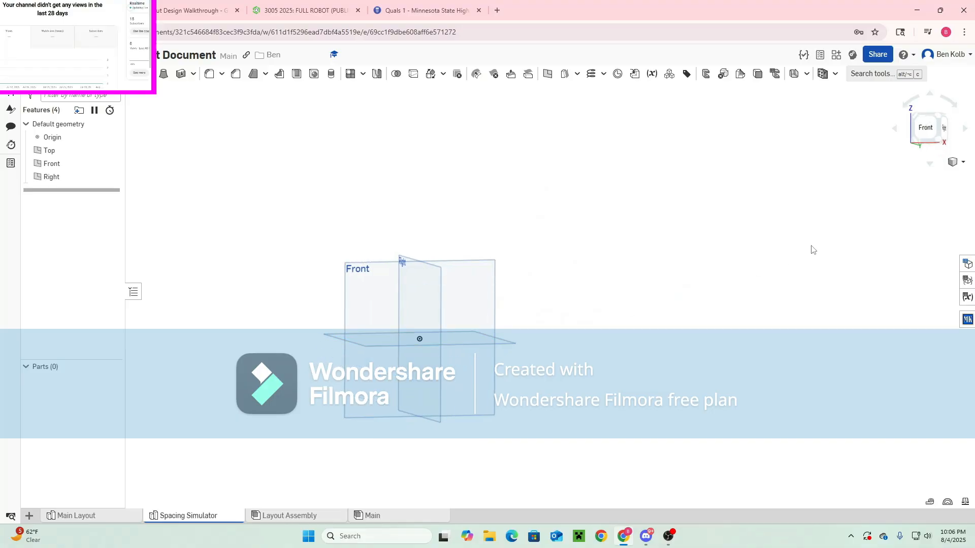
left_click(926, 128)
key("shift+s")
left_click(677, 230)
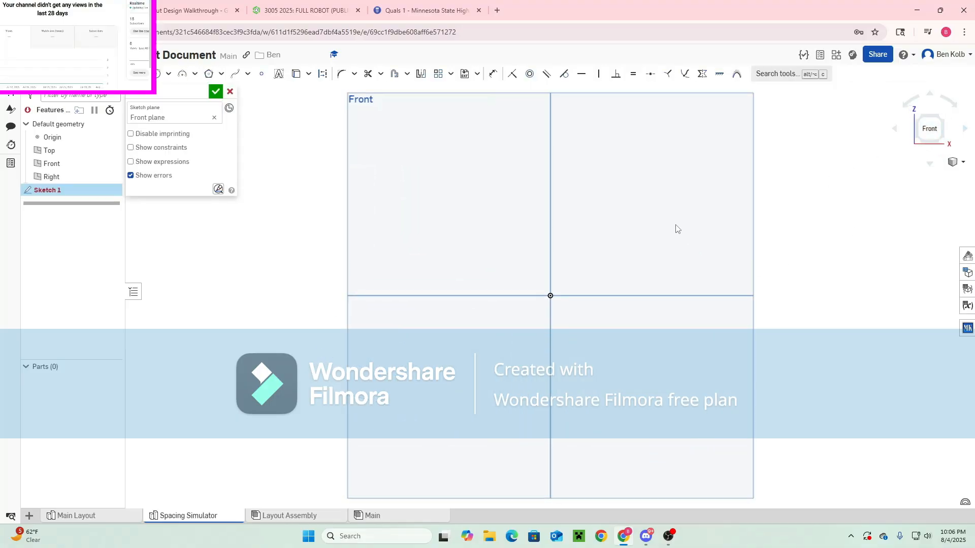
Draw a horizontal construction line from the origin along the Front plane's positive X direction
scroll(618, 293, "down", 3)
middle_click_drag(577, 323, 475, 369)
key("d")
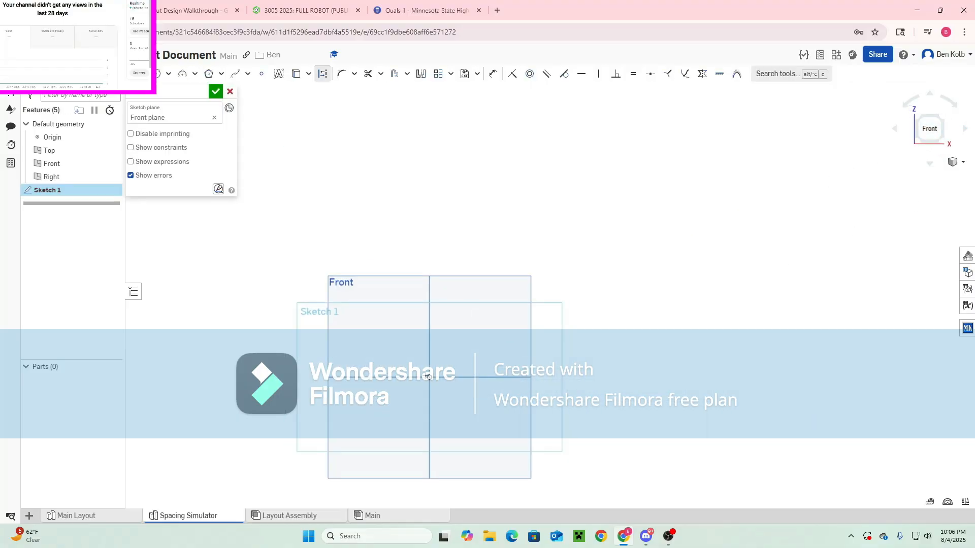
left_click(427, 377)
left_click(575, 377)
key("d")
key("Escape")
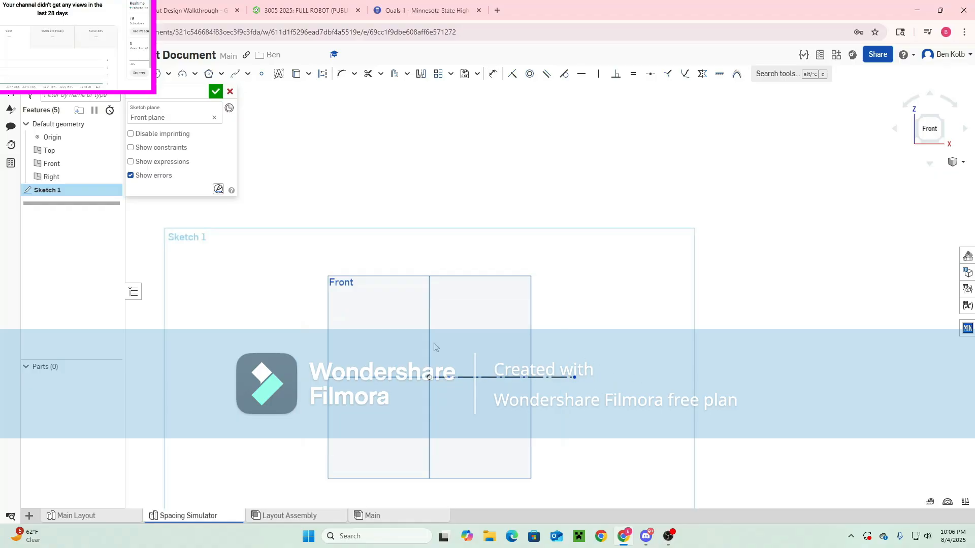
Draw a construction circle centered above the origin and resting on the horizontal line, with a diameter of 4.5 in
middle_click_drag(432, 343, 394, 360)
key("d")
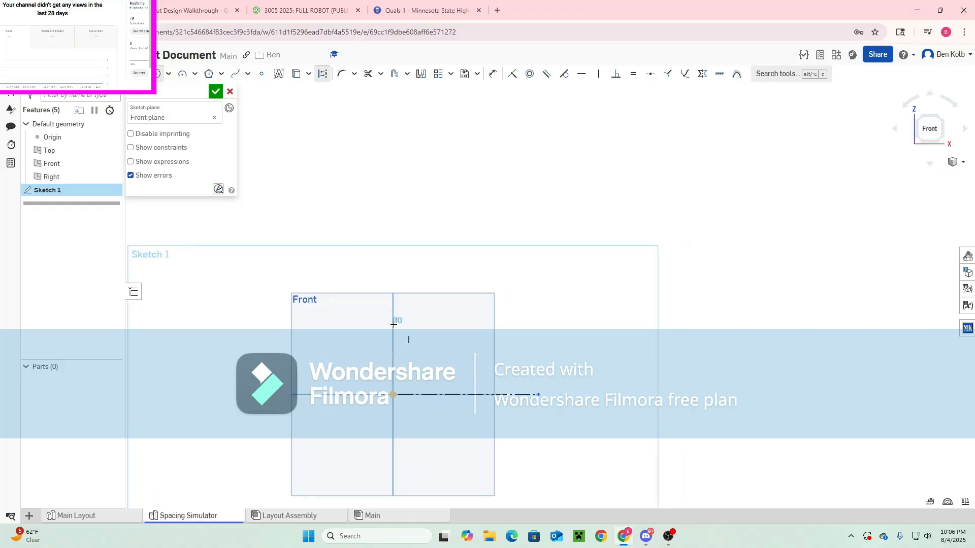
left_click(393, 324)
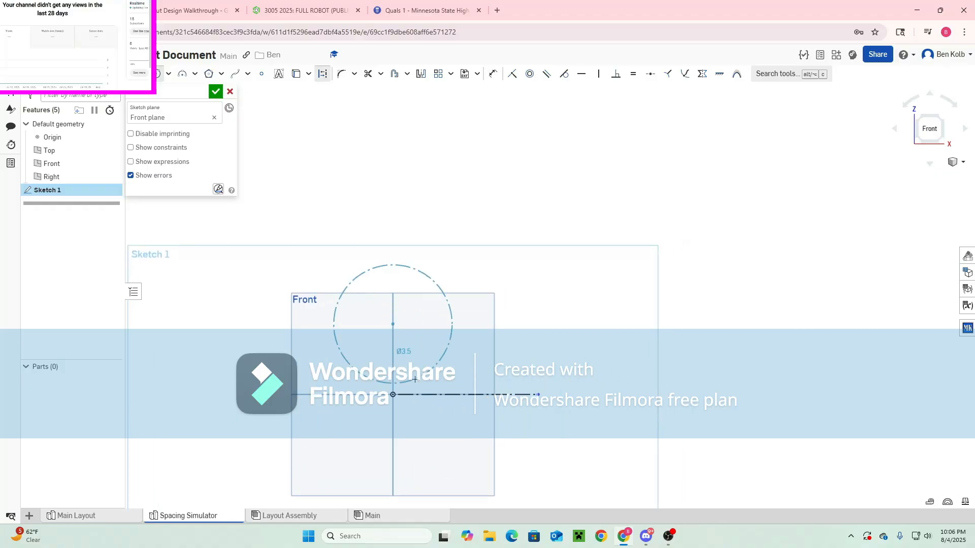
left_click(456, 358)
key("d")
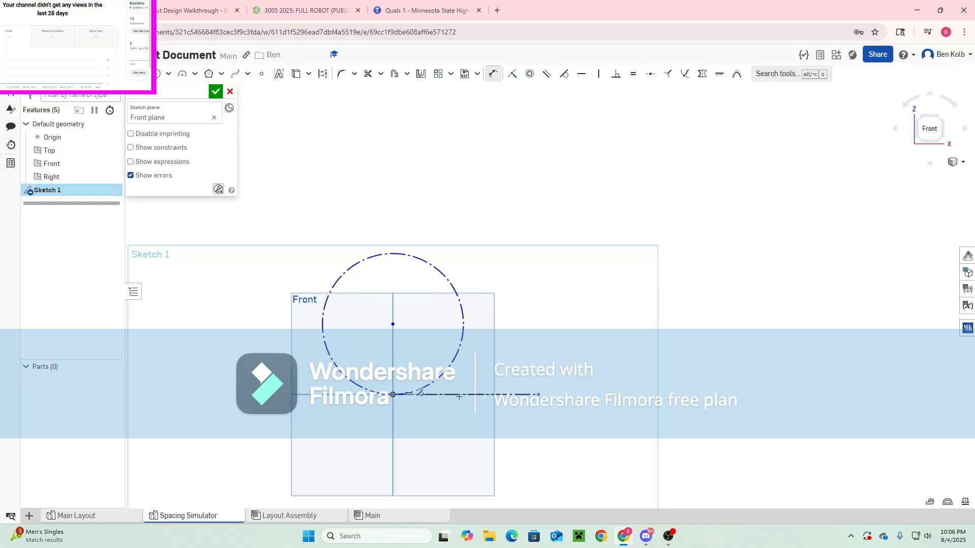
left_click(455, 358)
left_click(510, 350)
type("4.5")
key("Return")
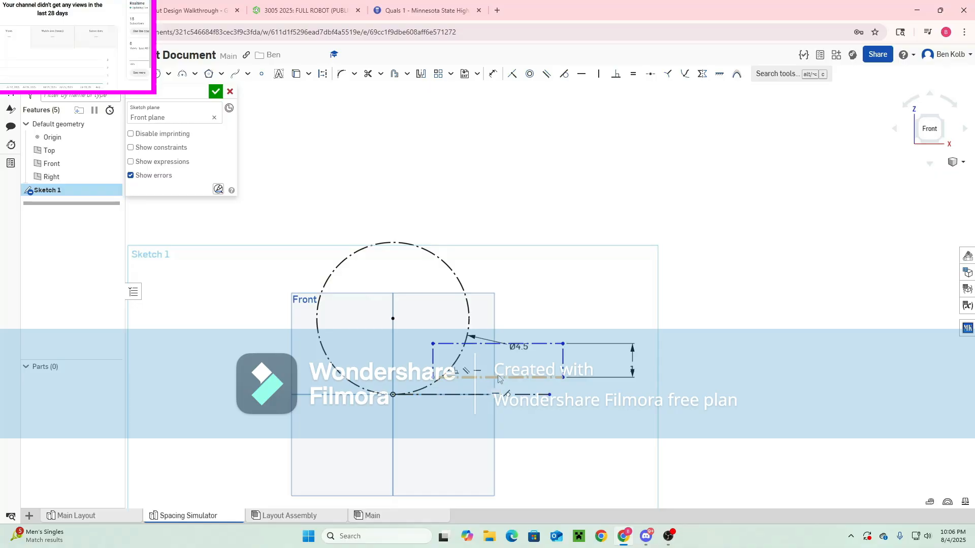
Set the width of the construction rectangle overlapping the circle's right side to 4 in
key("d")
left_click(499, 377)
left_click(493, 431)
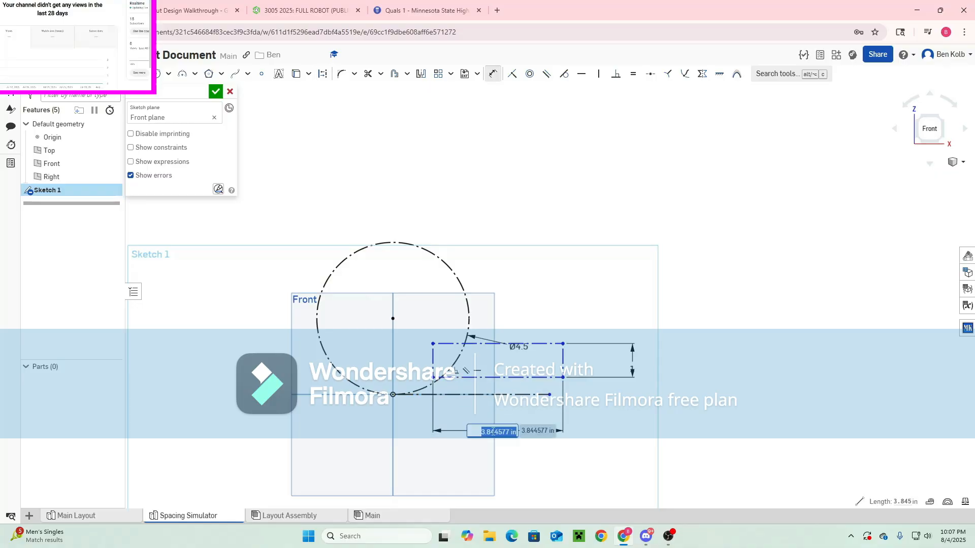
type("4")
key("Return")
key("Escape")
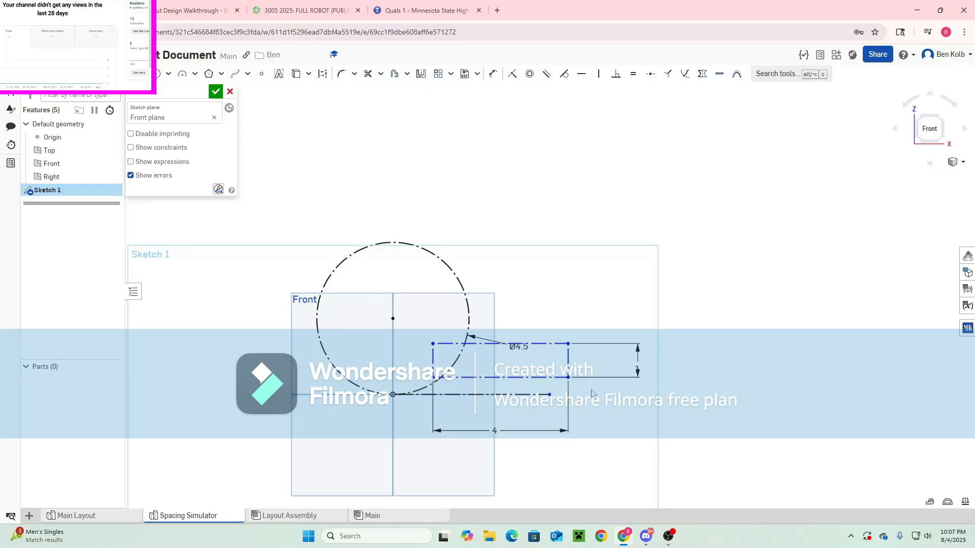
Slide the rectangle inward and align the midpoint of its bottom edge vertically with the right end of the base line
left_click_drag(435, 378, 425, 378)
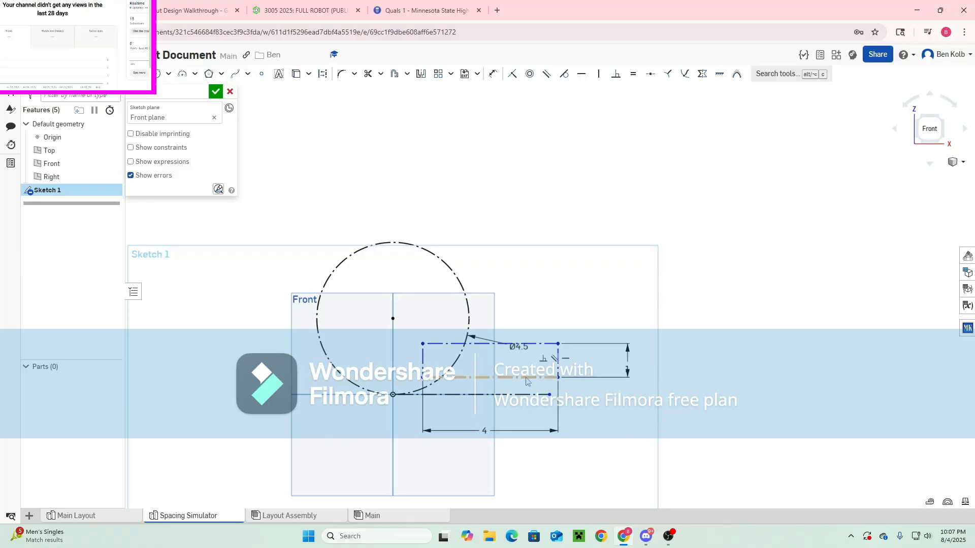
left_click(551, 380)
key("Escape")
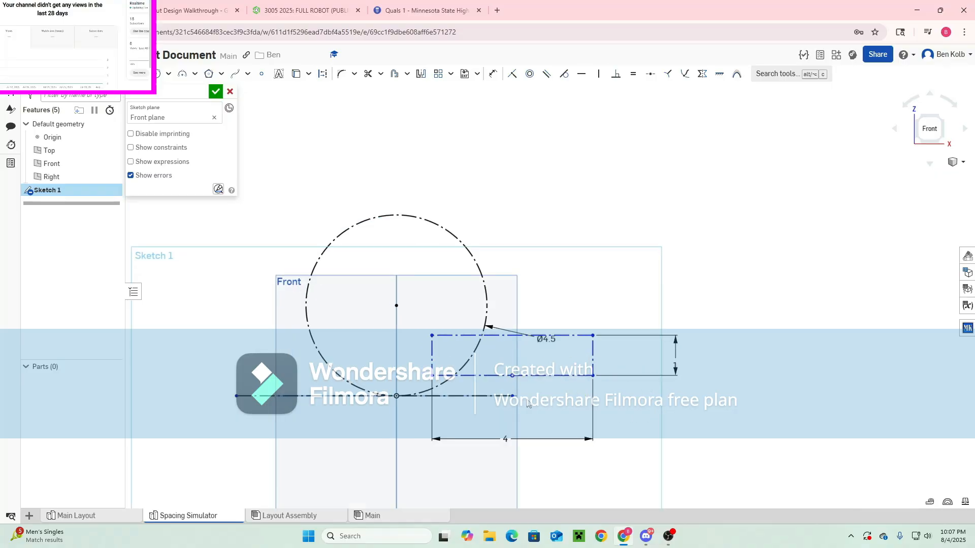
Draw a second construction rectangle over the circle's left side and make its short side equal to the first rectangle's
scroll(331, 412, "down", 1)
middle_click_drag(330, 411, 406, 410)
key("d")
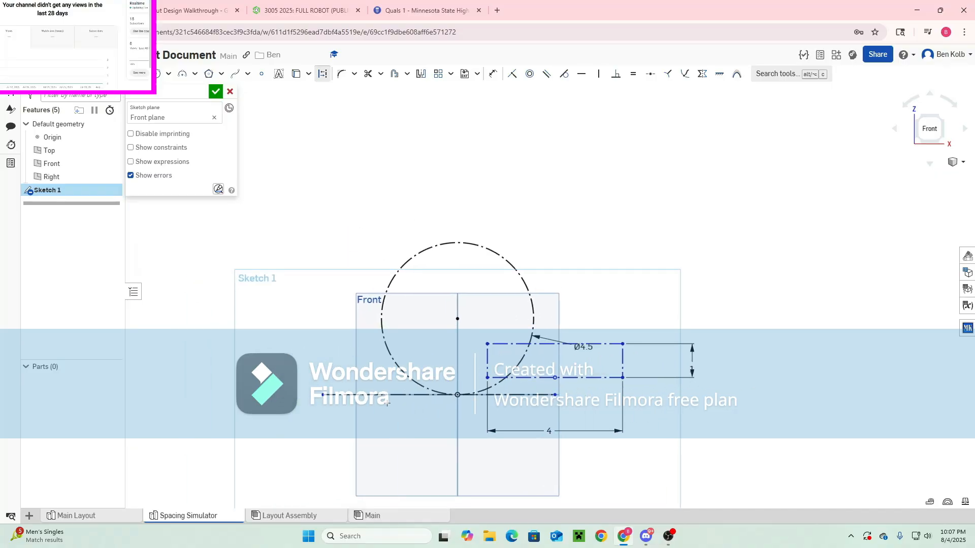
left_click(272, 376)
key("d")
key("Escape")
key("d")
left_click(401, 360)
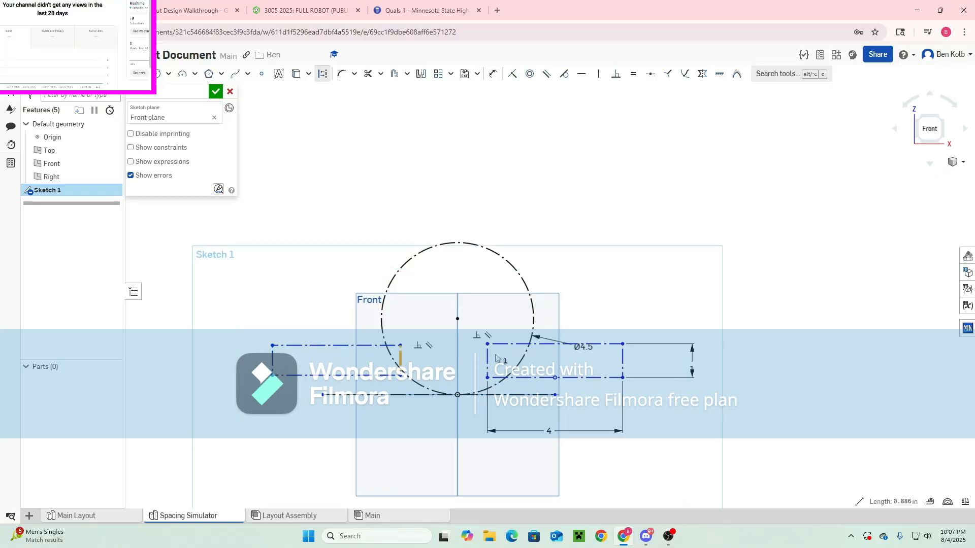
key("Escape")
scroll(363, 376, "up", 3)
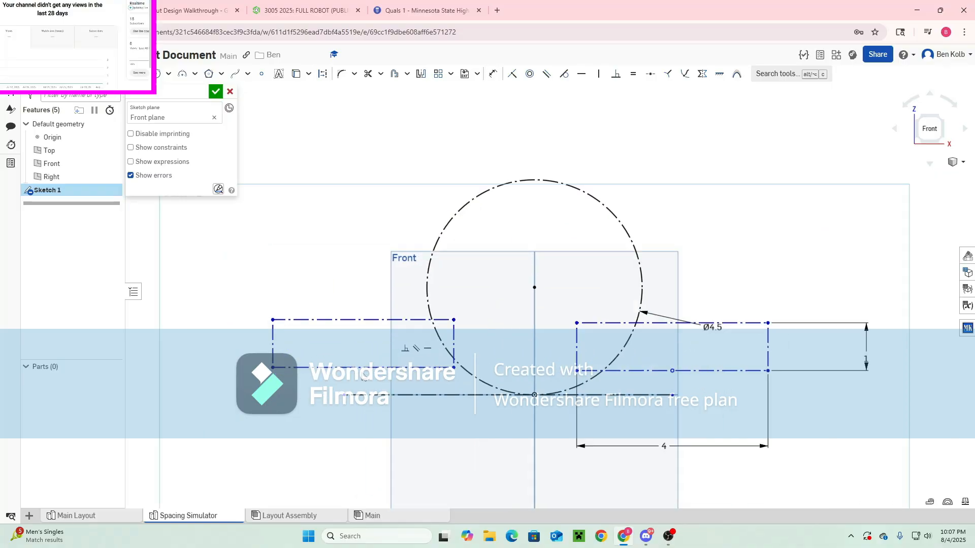
Add a point at the midpoint of the left rectangle's bottom edge and align it vertically with the base line's left end
key("p")
left_click(362, 366)
key("Escape")
left_click(364, 370)
key("v")
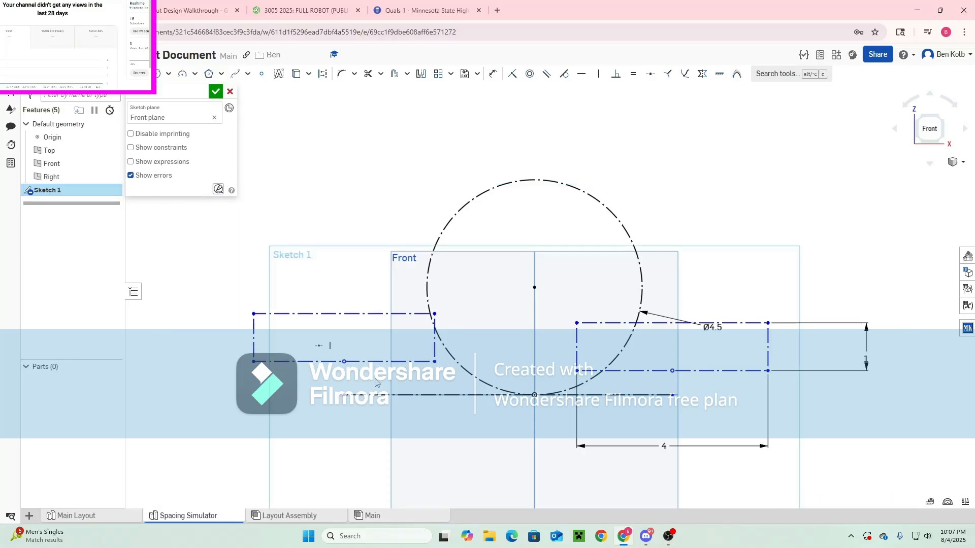
Make the base line segments on both sides of the origin equal in length
key("l")
left_click(374, 399)
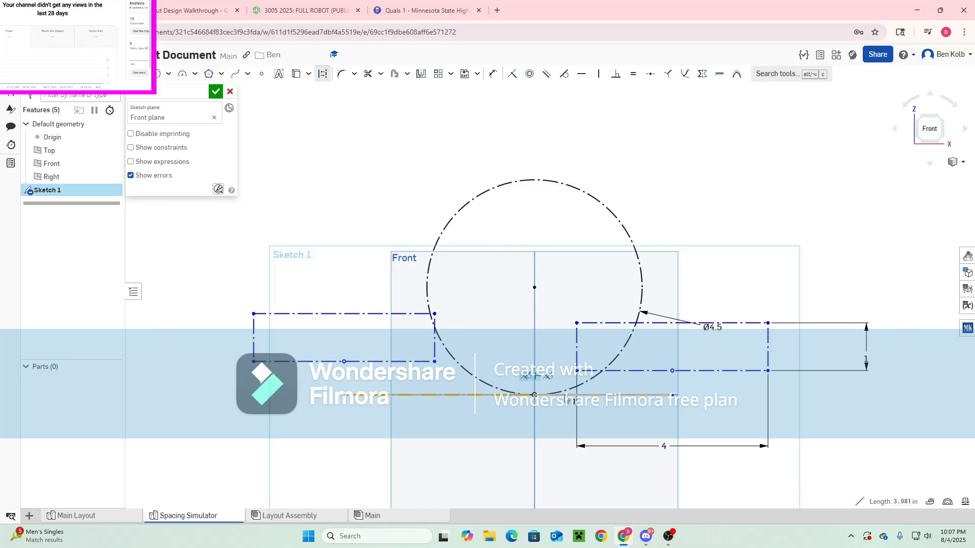
left_click(564, 395)
key("e")
Shift the left rectangle's inner side and make its top edge equal in length to the right rectangle's top edge
middle_click_drag(500, 387, 416, 384)
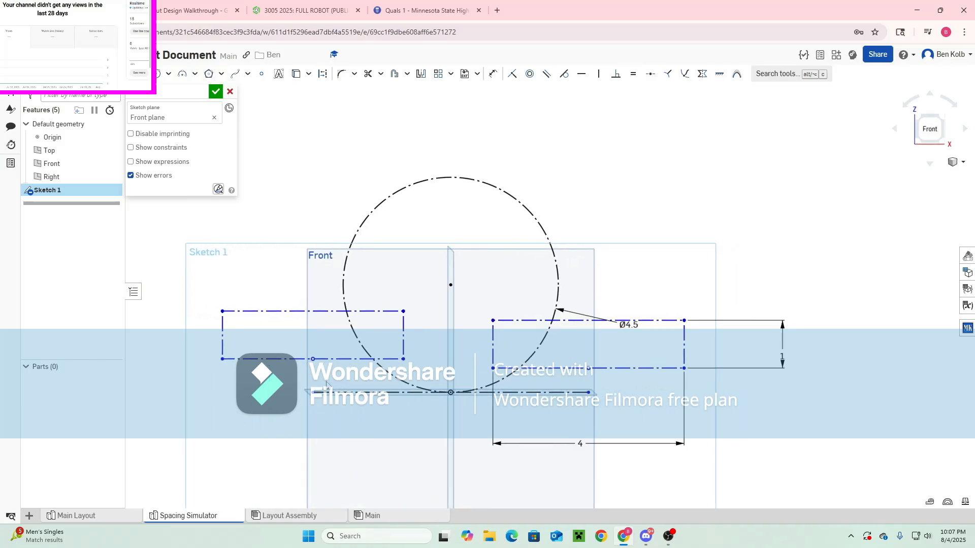
left_click(932, 129)
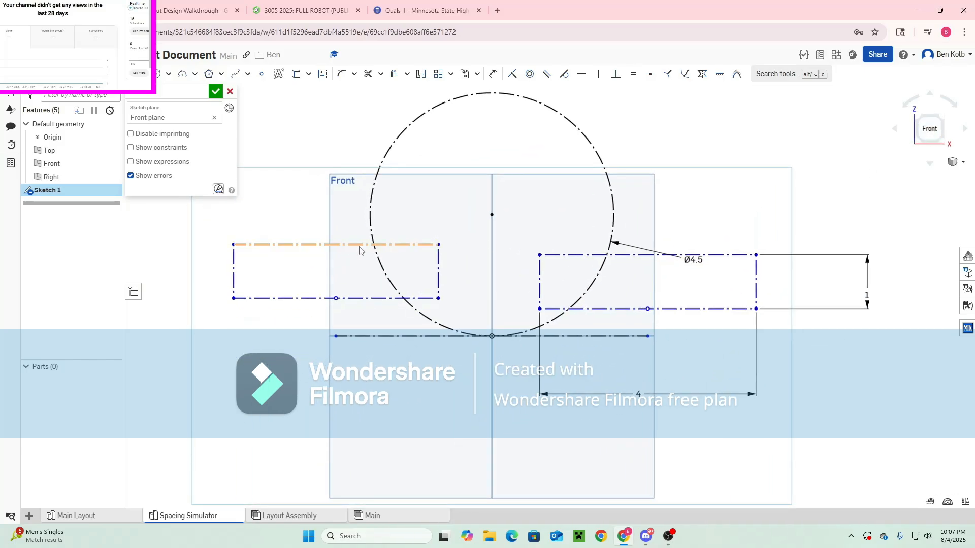
scroll(545, 296, "down", 1)
middle_click_drag(544, 296, 433, 350)
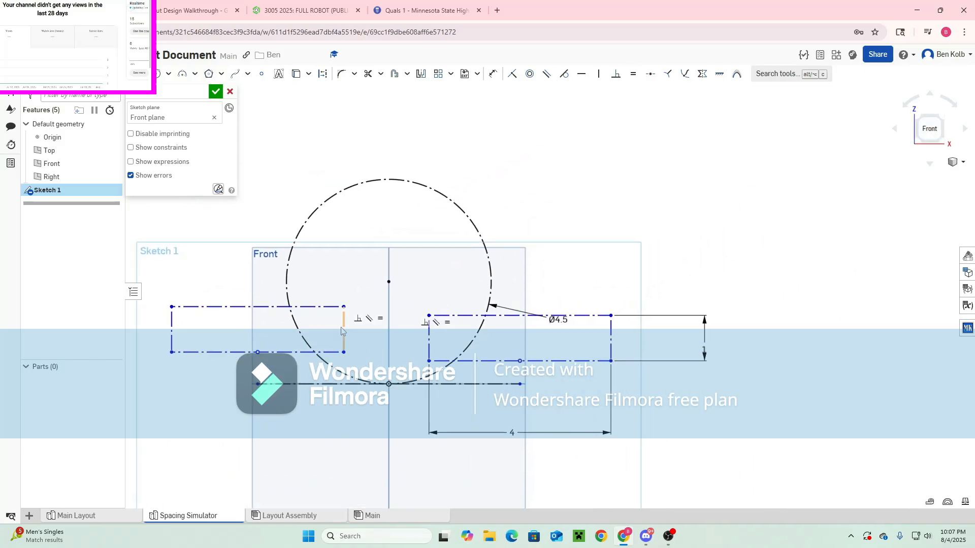
mouse_move(341, 330)
left_mouse_down()
mouse_move(293, 330)
mouse_move(326, 330)
left_mouse_up()
left_click(313, 307)
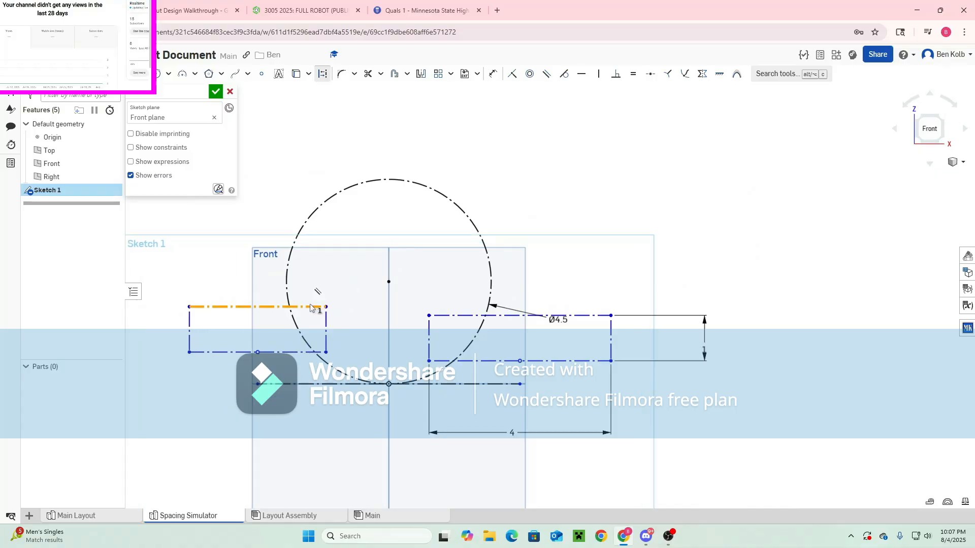
left_click(461, 316)
key("e")
Constrain the left rectangle's lower inner corner in line with the right rectangle's bottom edge and widen the gap between the rectangles
mouse_move(349, 351)
left_mouse_down()
mouse_move(295, 352)
mouse_move(375, 352)
mouse_move(354, 351)
left_mouse_up()
left_click(358, 352)
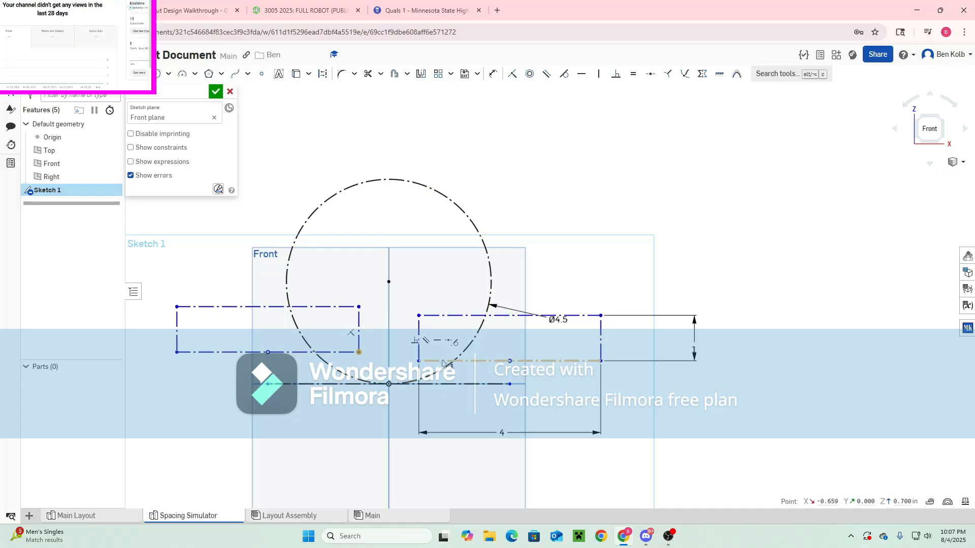
key("i")
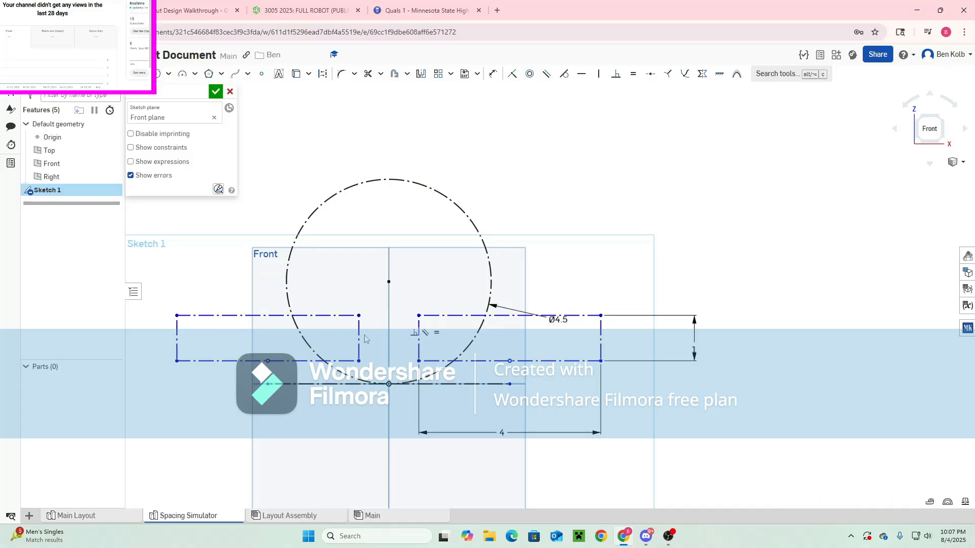
mouse_move(359, 362)
left_mouse_down()
mouse_move(337, 342)
mouse_move(339, 370)
mouse_move(337, 333)
mouse_move(365, 361)
mouse_move(308, 342)
mouse_move(351, 361)
mouse_move(333, 359)
mouse_move(331, 348)
mouse_move(349, 356)
left_mouse_up()
Draw a horizontal construction line from the circle's centre to the right side of its circumference
middle_click_drag(401, 337, 447, 355)
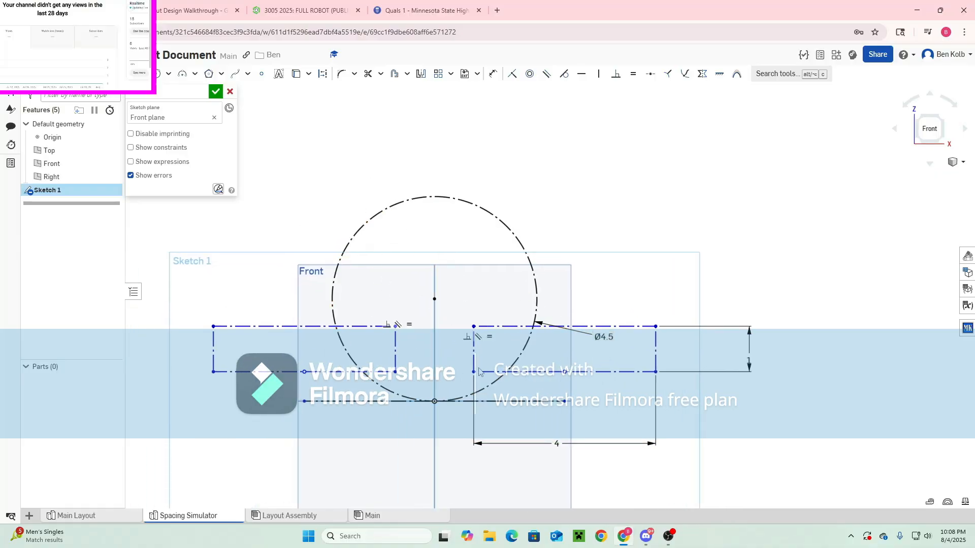
key("d")
left_click(435, 299)
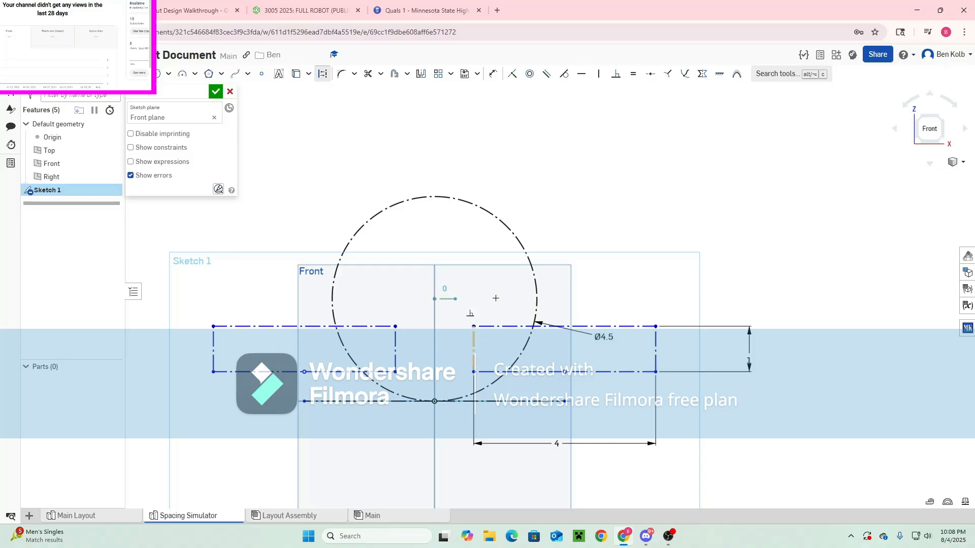
left_click(536, 299)
key("d")
key("Escape")
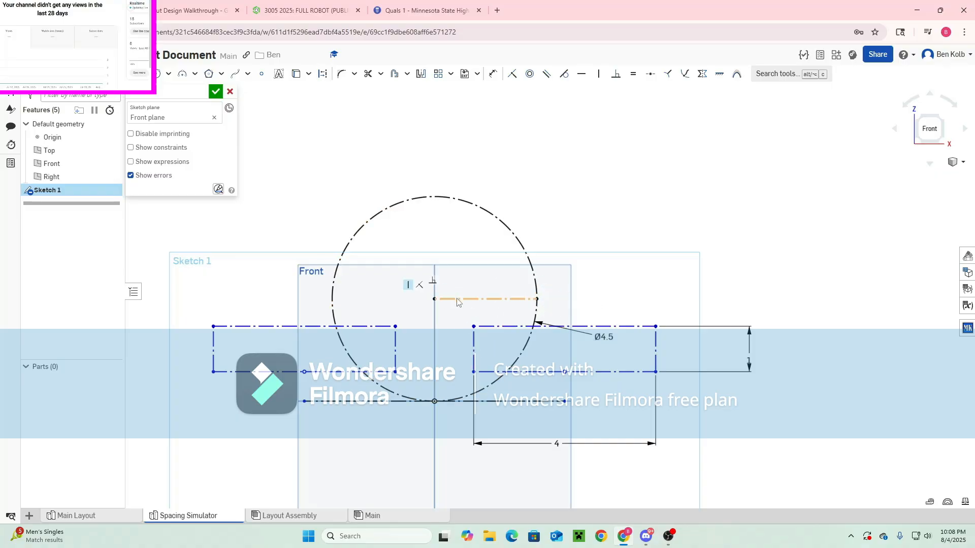
left_click(457, 299)
key("d")
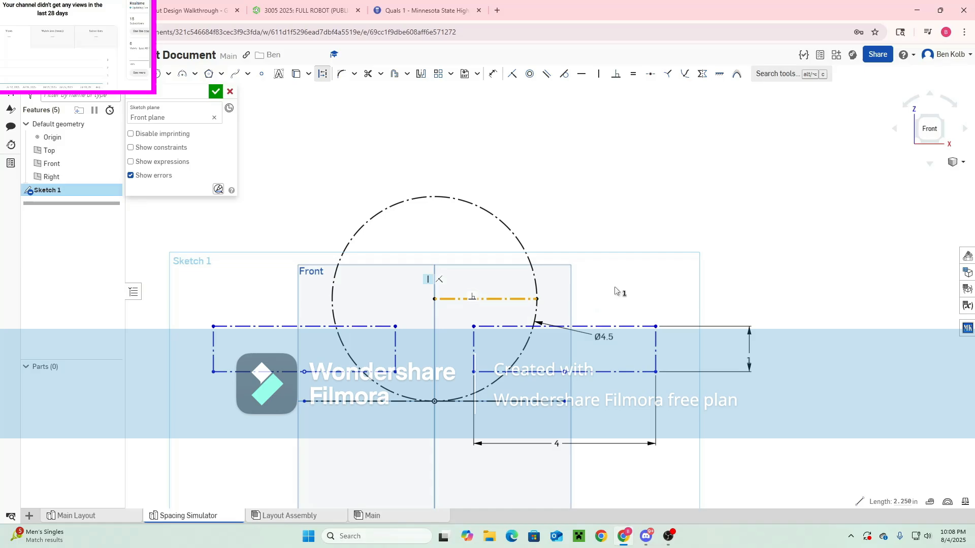
key("Escape")
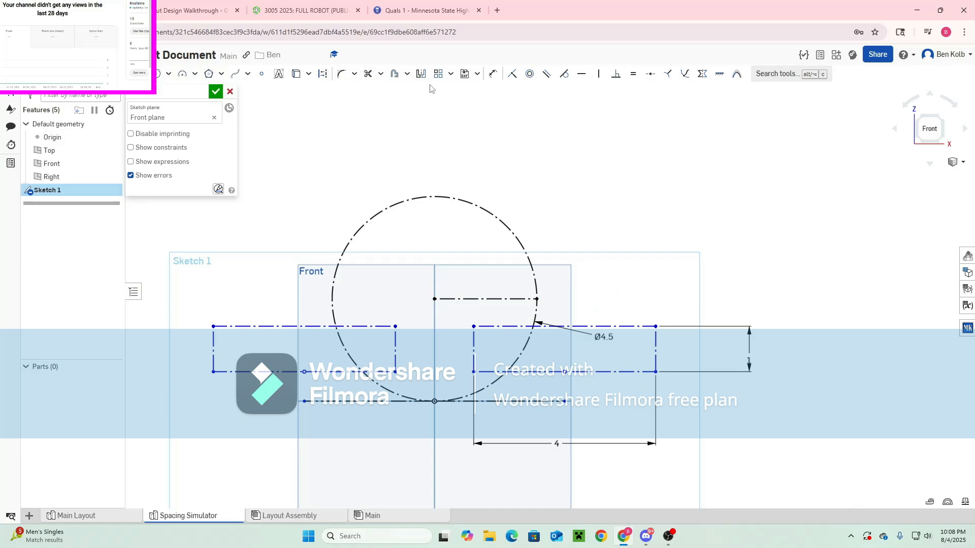
Mirror both rectangles upward about the circle's horizontal radius line and nudge the lower-left rectangle's upper inner corner
left_click(420, 74)
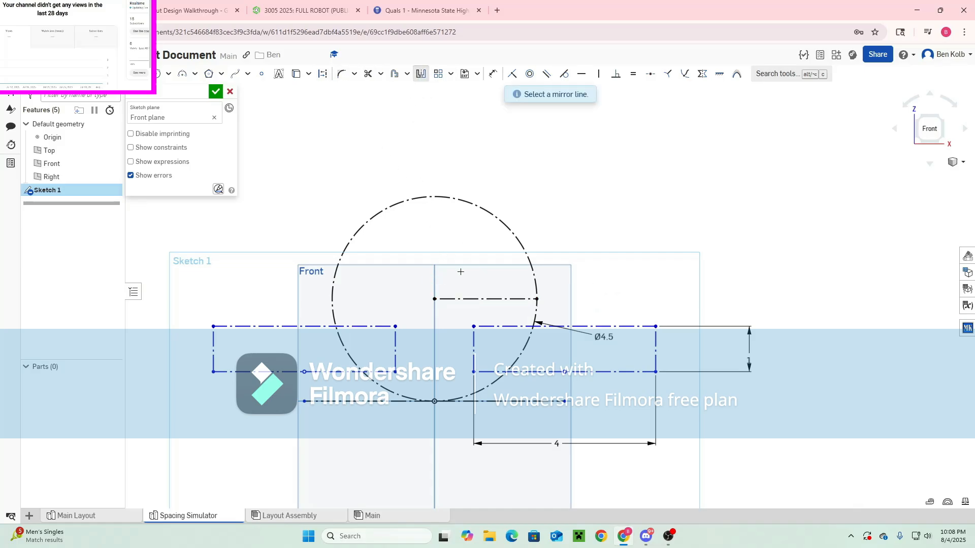
left_click(468, 299)
left_click(503, 326)
left_click(473, 343)
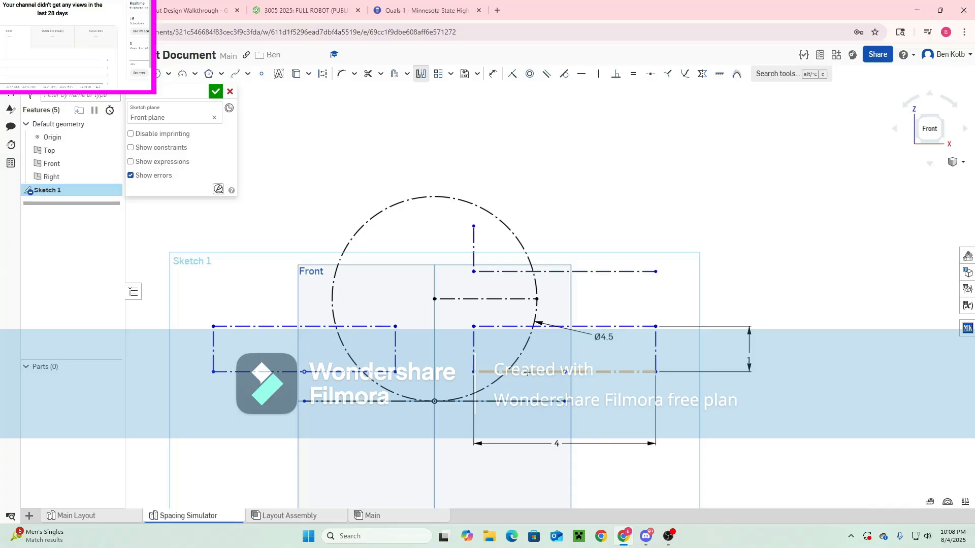
left_click(382, 326)
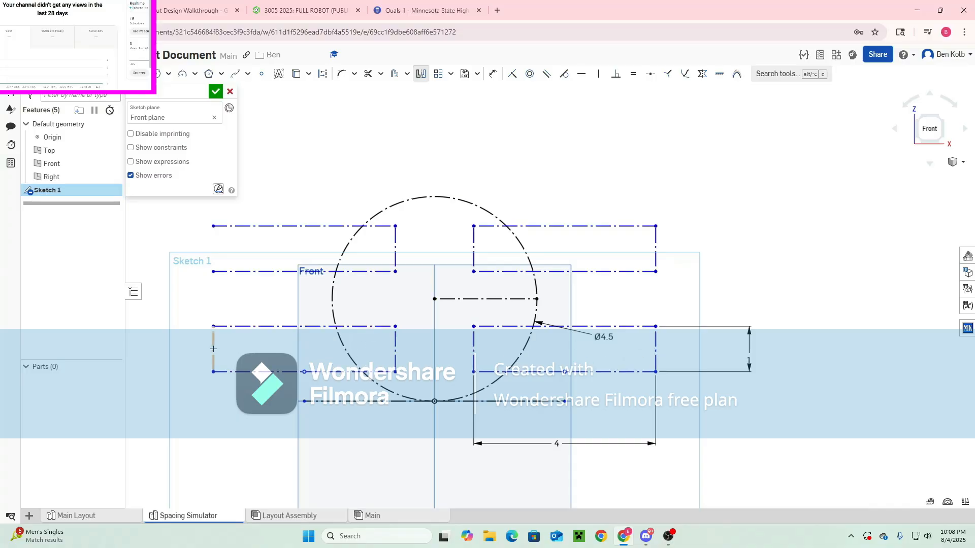
key("Escape")
scroll(331, 343, "down", 3)
middle_click_drag(342, 348, 458, 344)
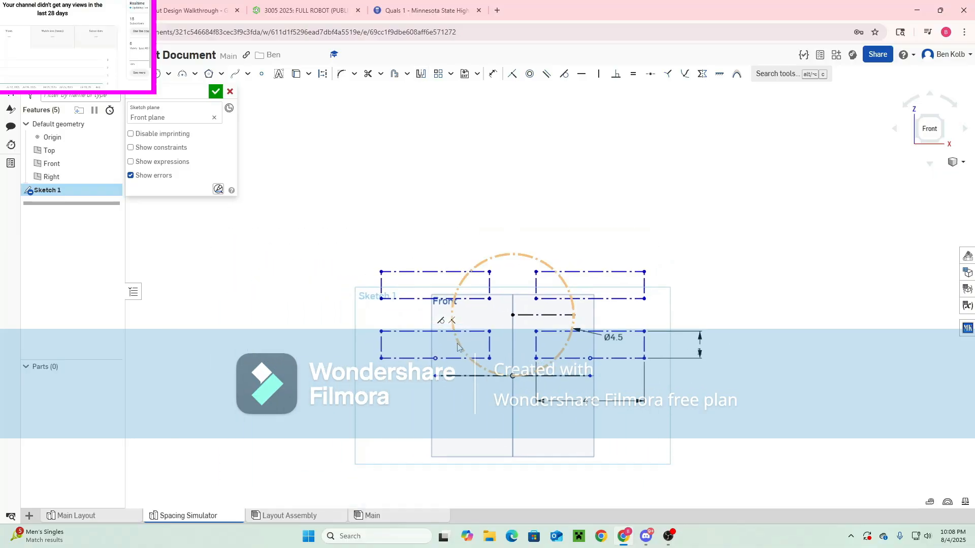
scroll(458, 345, "up", 3)
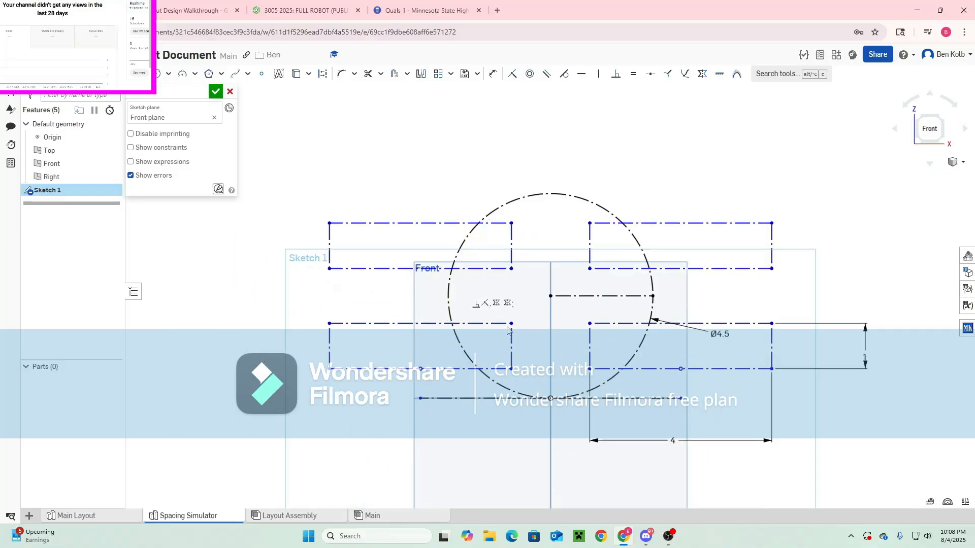
mouse_move(511, 327)
left_mouse_down()
mouse_move(508, 338)
mouse_move(508, 308)
mouse_move(425, 363)
mouse_move(484, 370)
mouse_move(520, 359)
mouse_move(484, 369)
mouse_move(493, 327)
mouse_move(509, 335)
left_mouse_up()
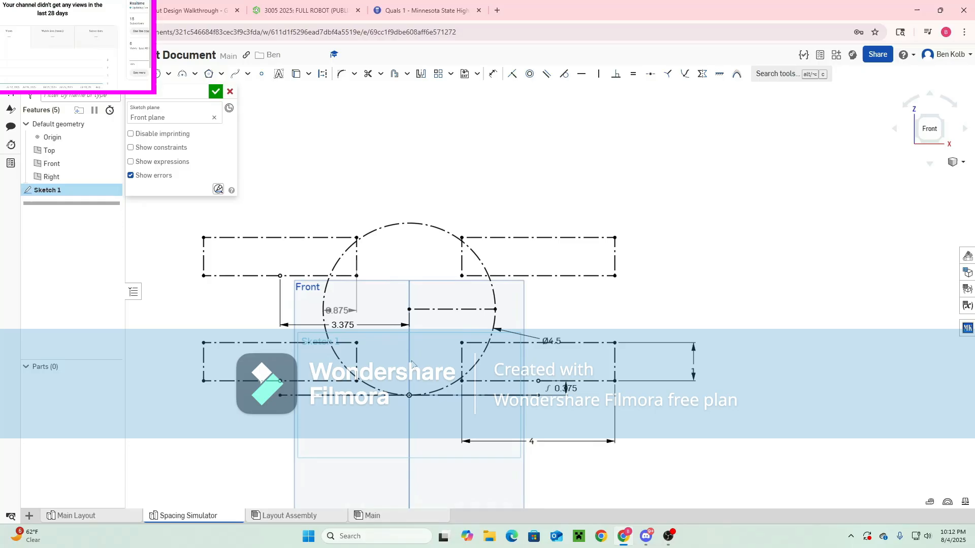
Add a reference dimension for the vertical gap between the upper and lower right rectangles and finish the sketch
scroll(334, 384, "up", 2)
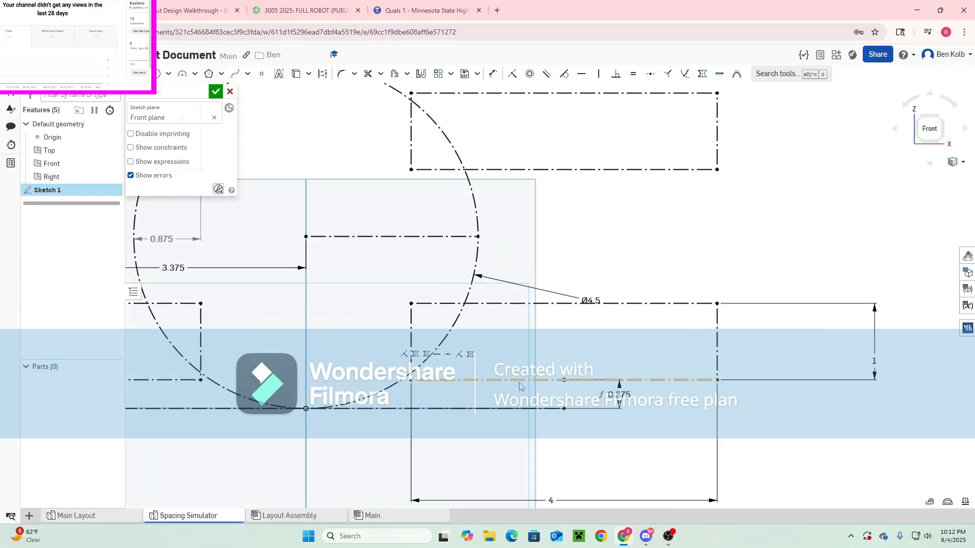
scroll(333, 384, "down", 2)
middle_click_drag(333, 384, 422, 389)
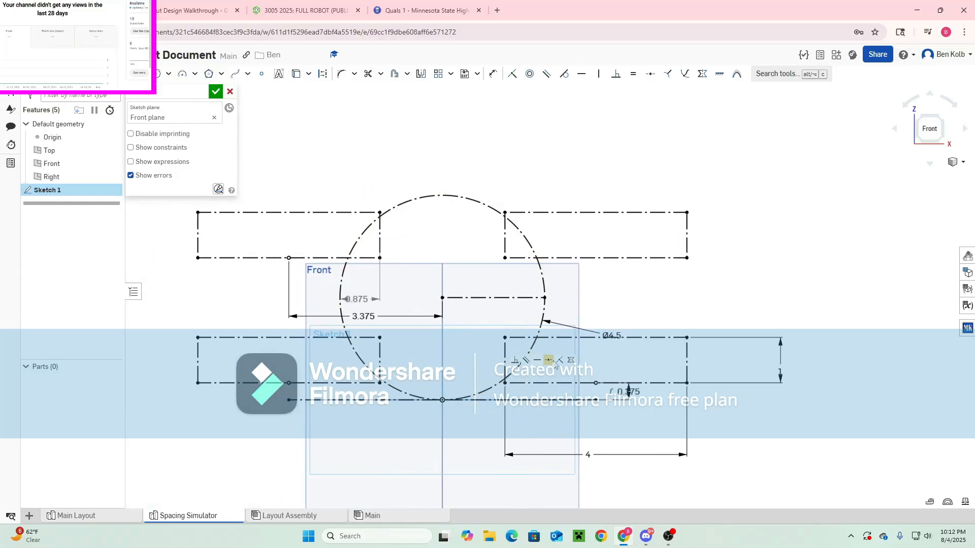
scroll(548, 361, "down", 2)
key("d")
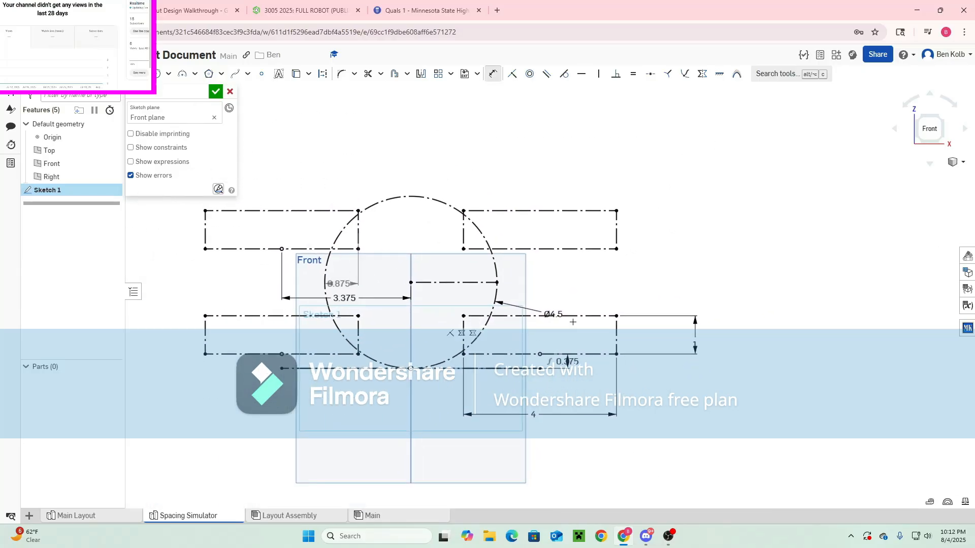
left_click(573, 317)
left_click(573, 249)
left_click(574, 281)
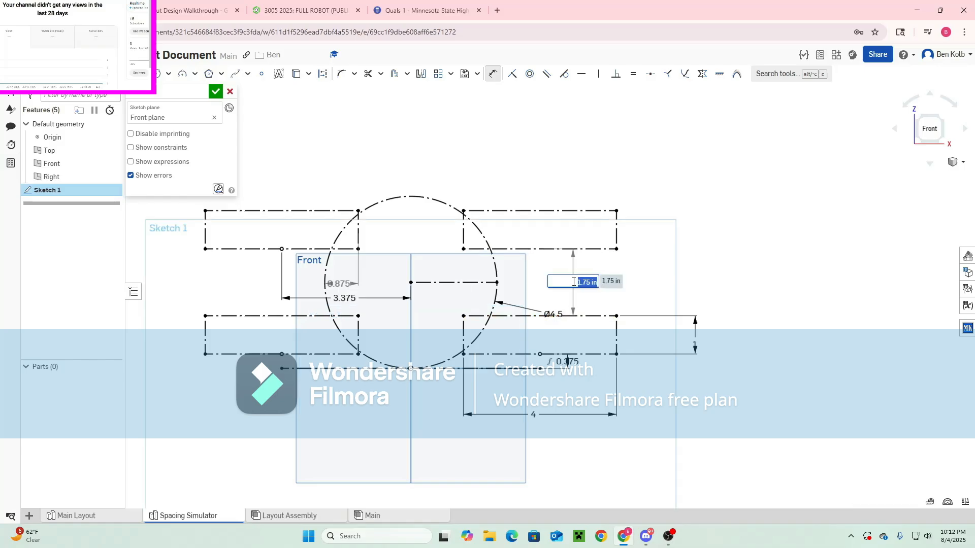
key("Return")
key("Escape")
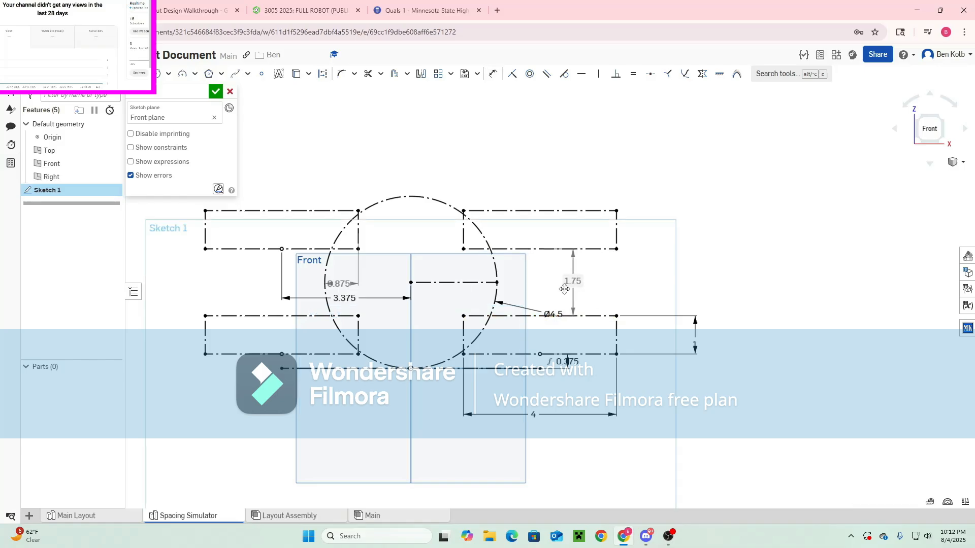
scroll(563, 287, "up", 3)
scroll(549, 287, "down", 3)
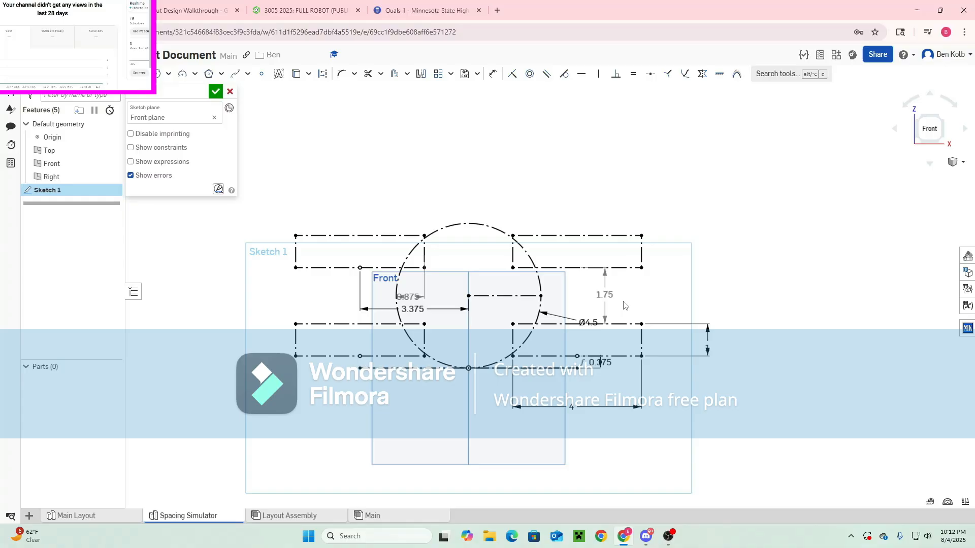
left_click(216, 92)
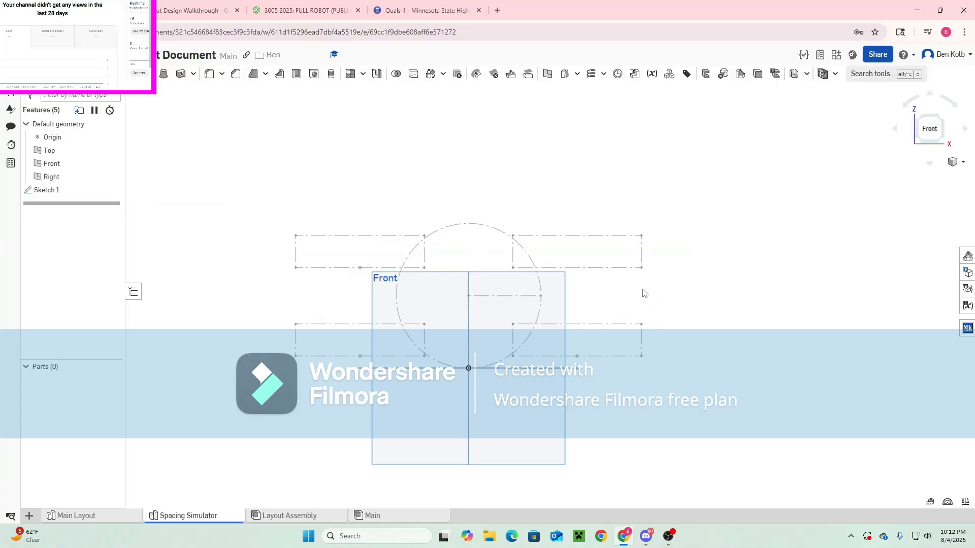
Reopen the Side Layout sketch in the Main Layout part studio for editing, viewed straight onto the Right plane
left_click(92, 519)
scroll(417, 383, "up", 3)
scroll(290, 469, "down", 3)
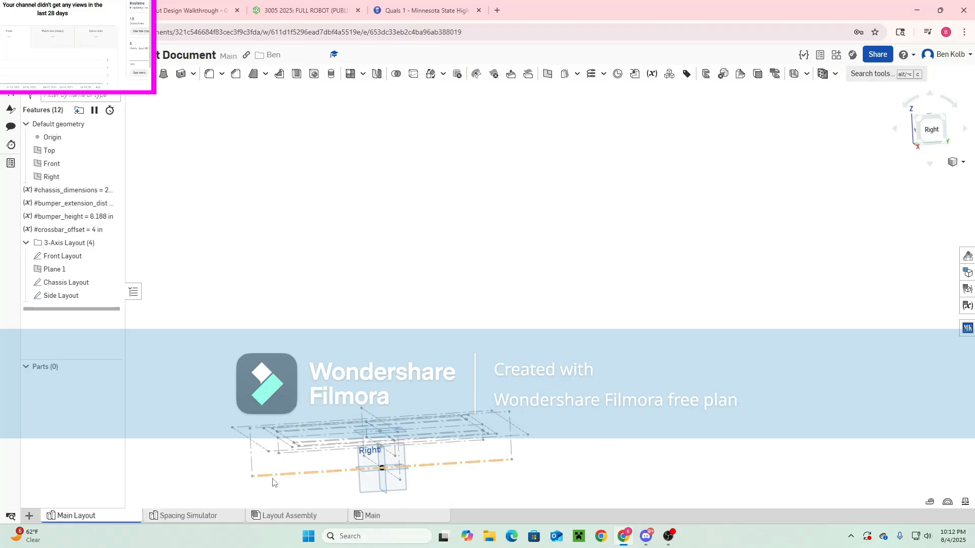
left_click(264, 476)
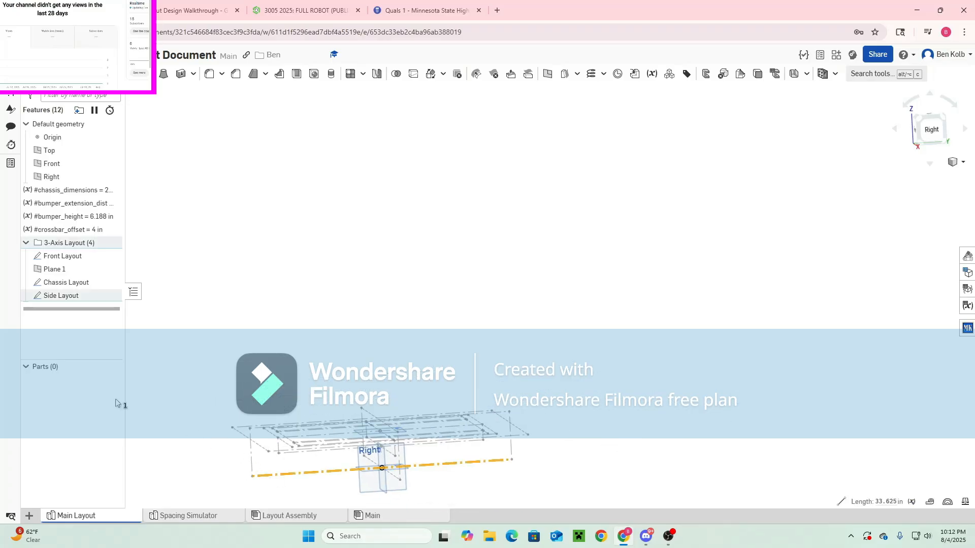
double_click(61, 297)
left_click(942, 129)
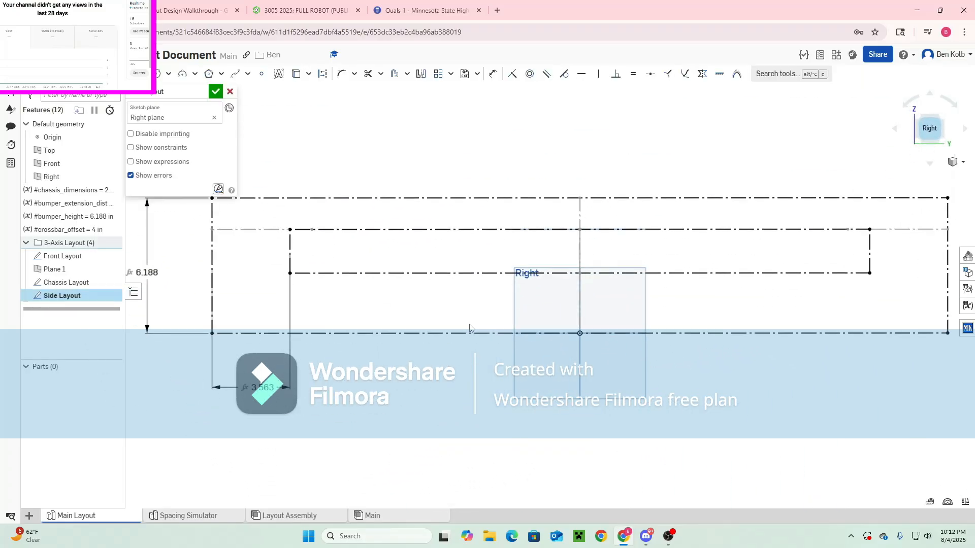
Sketch a small construction rectangle above the chassis side outline and delete its horizontal constraint
scroll(378, 384, "down", 5)
scroll(378, 383, "up", 3)
middle_click_drag(378, 383, 342, 420)
scroll(347, 415, "down", 3)
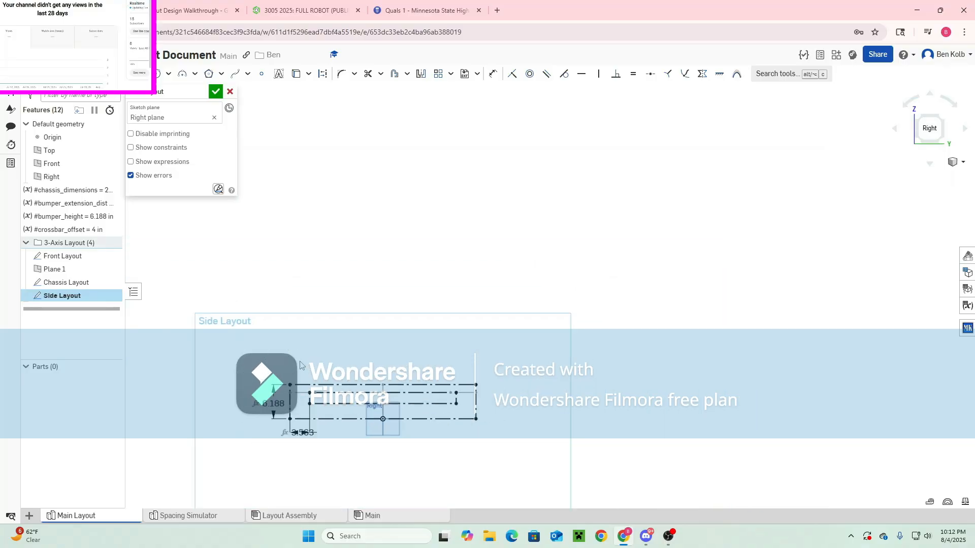
key("d")
left_click(277, 291)
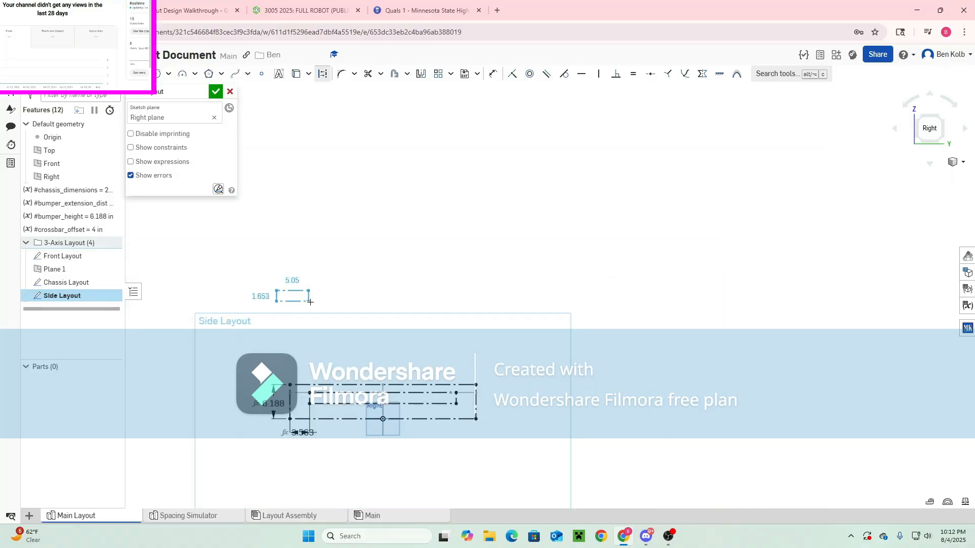
left_click(321, 304)
key("Escape")
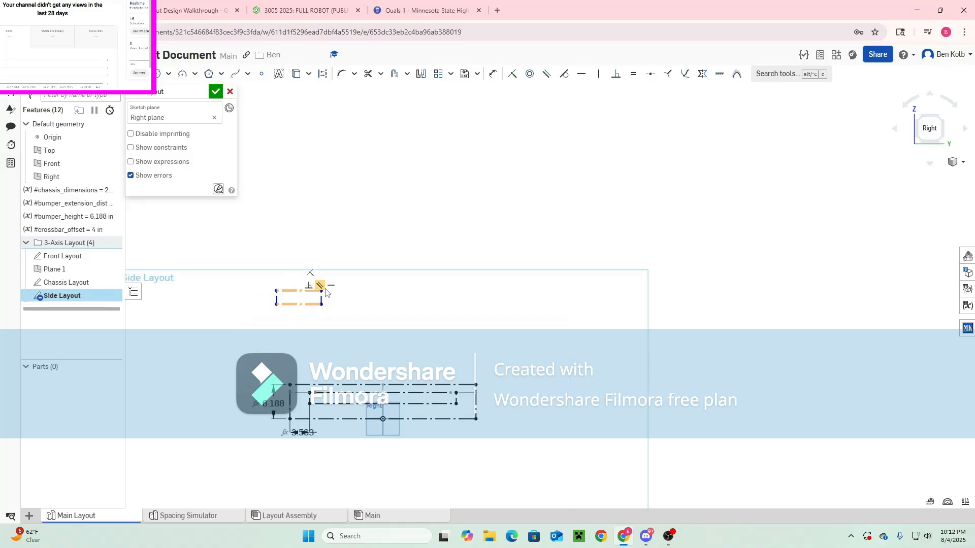
left_click(331, 285)
key("Delete")
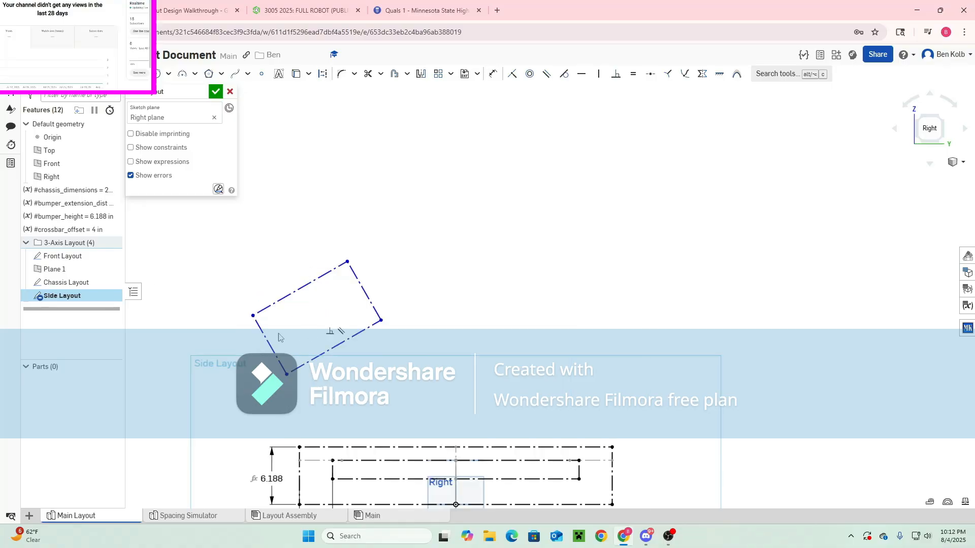
Dimension the tilted rectangle's short side to 1 in
key("d")
left_click(371, 288)
left_click(395, 275)
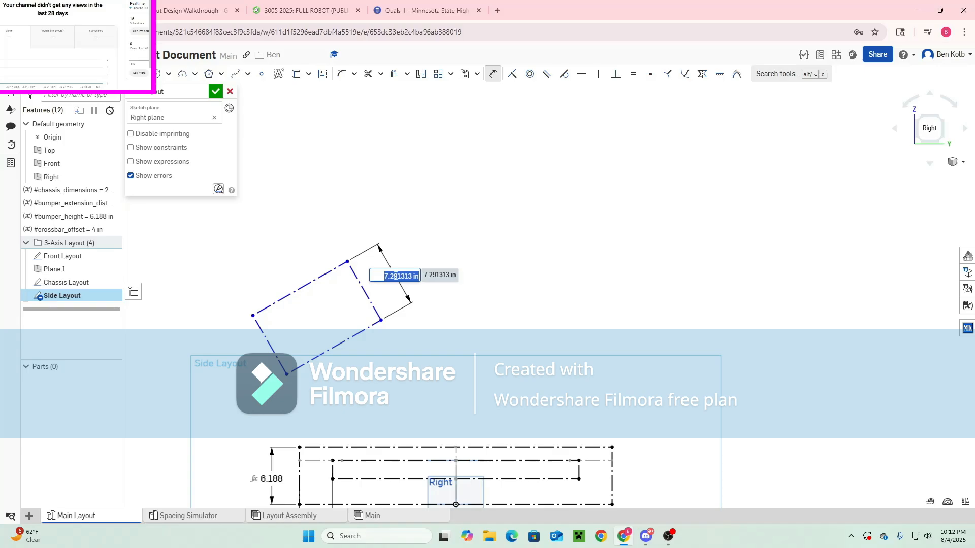
type("1")
key("Return")
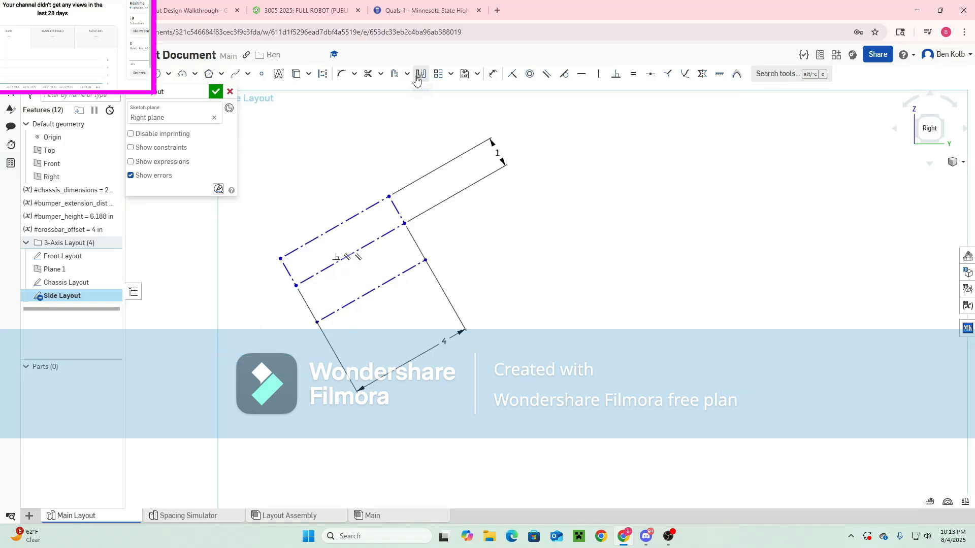
Mirror the tilted 1 in by 4 in rectangle about the parallel construction line below it
left_click(420, 77)
left_click(381, 287)
left_click(386, 235)
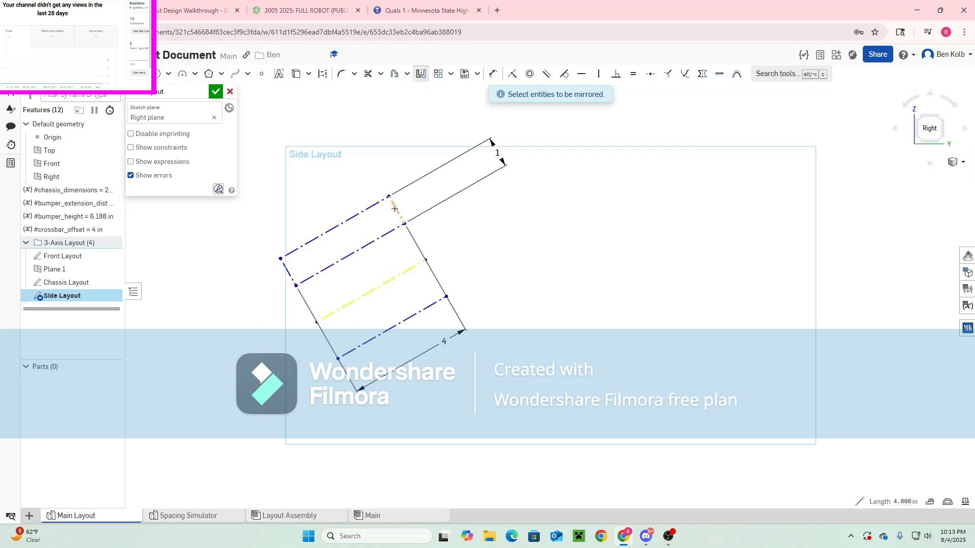
left_click(395, 207)
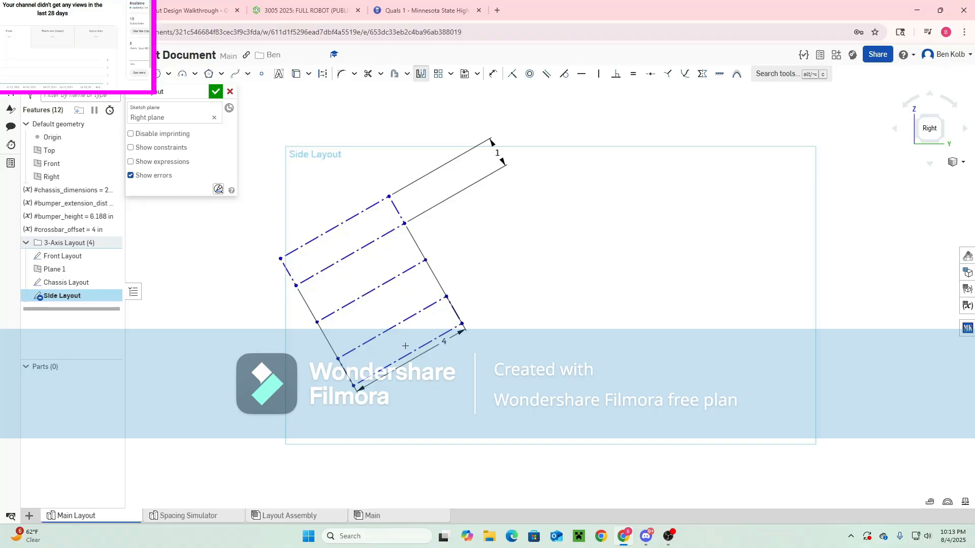
key("Escape")
Dimension the gap between the facing long edges of the two tilted rectangles to 1.75 in
left_click(414, 315)
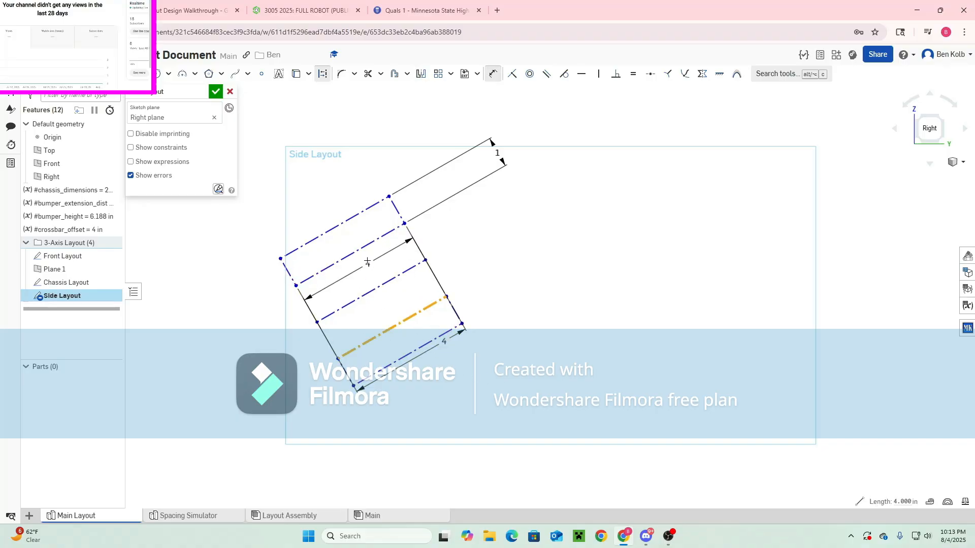
left_click(376, 245)
left_click(443, 258)
type("1")
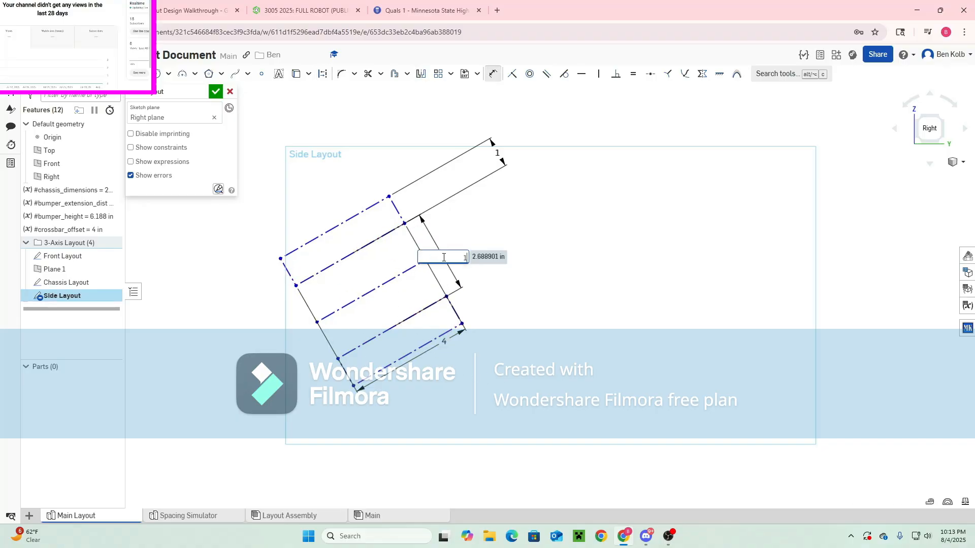
type(".75")
key("Return")
Move the tilted pair of rectangles down and to the right, closer to the chassis side outline
scroll(312, 351, "down", 5)
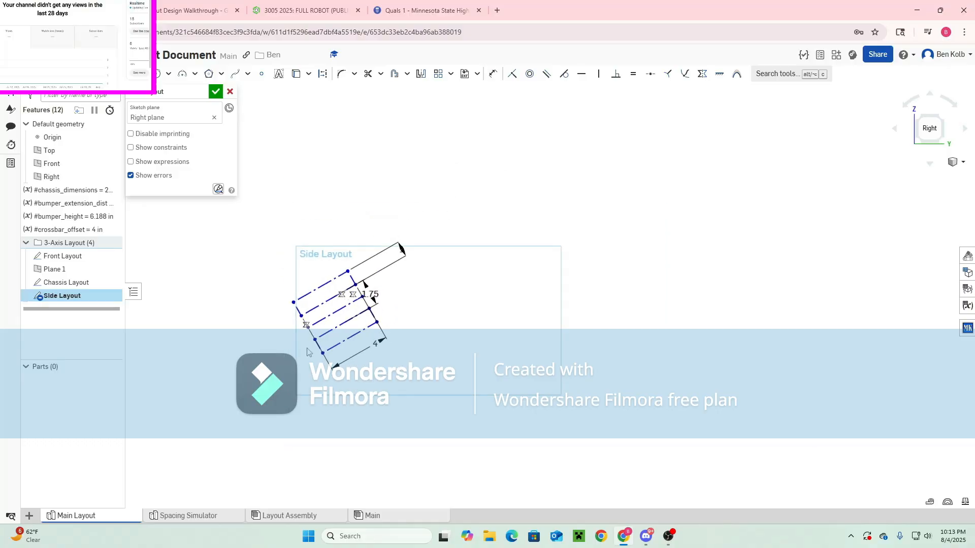
scroll(327, 385, "up", 2)
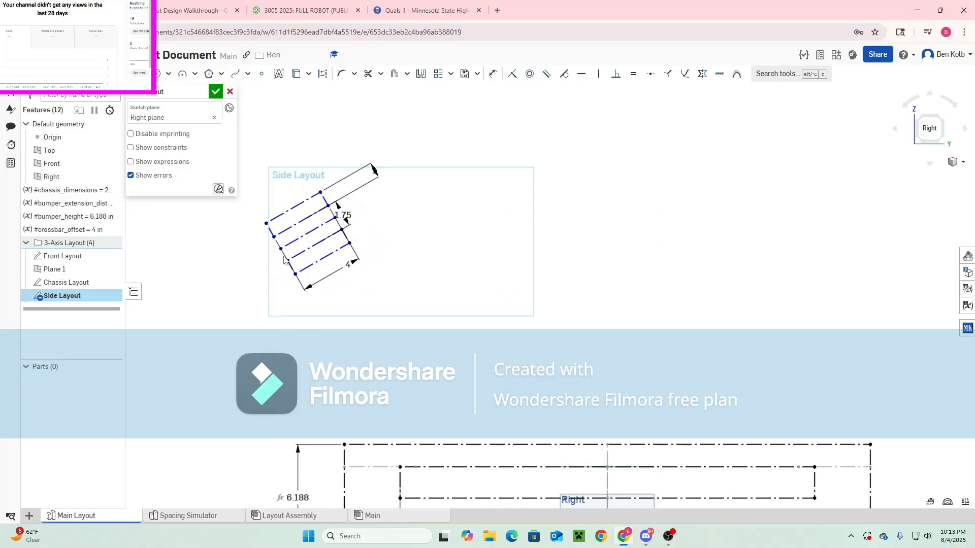
left_click_drag(305, 268, 412, 344)
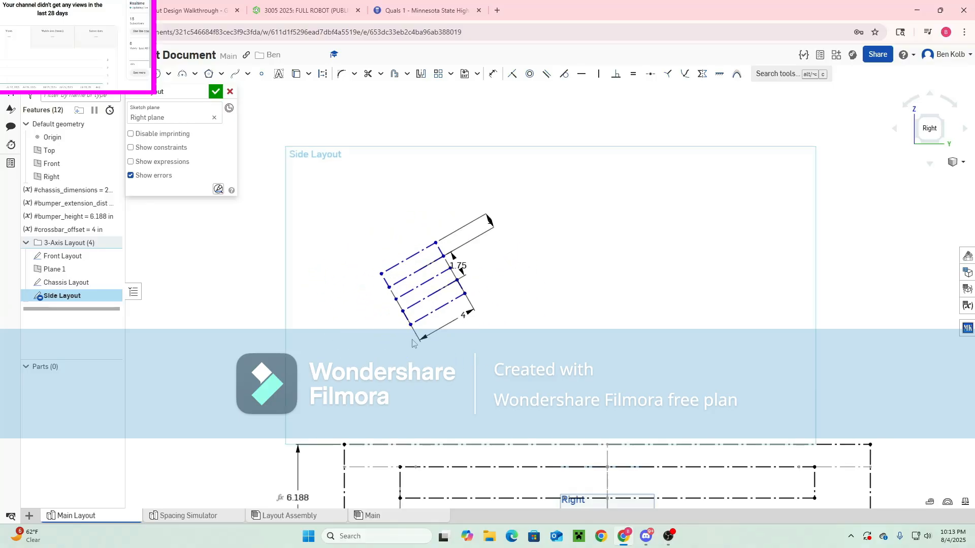
scroll(425, 364, "down", 3)
middle_click_drag(452, 382, 338, 378)
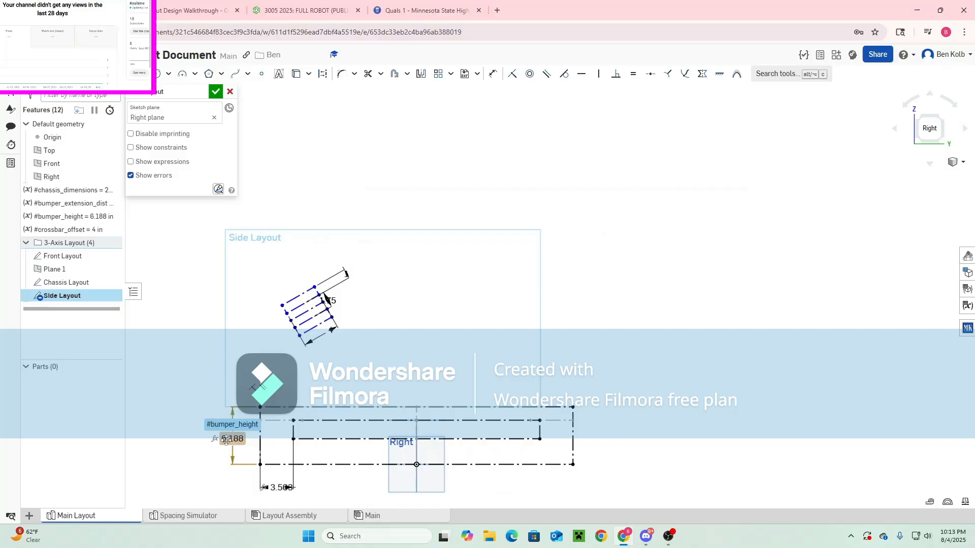
scroll(365, 420, "up", 2)
scroll(367, 424, "down", 3)
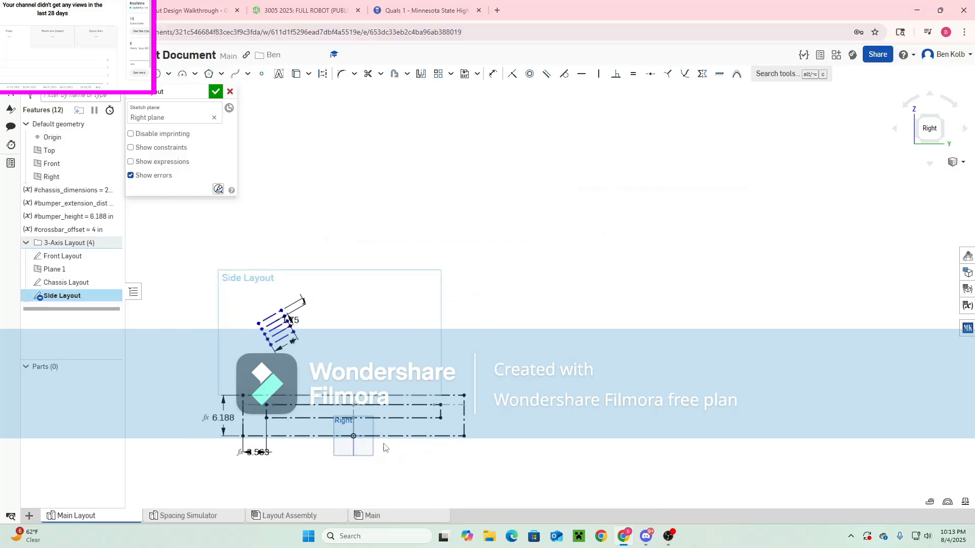
middle_click_drag(333, 446, 421, 410)
scroll(432, 427, "down", 3)
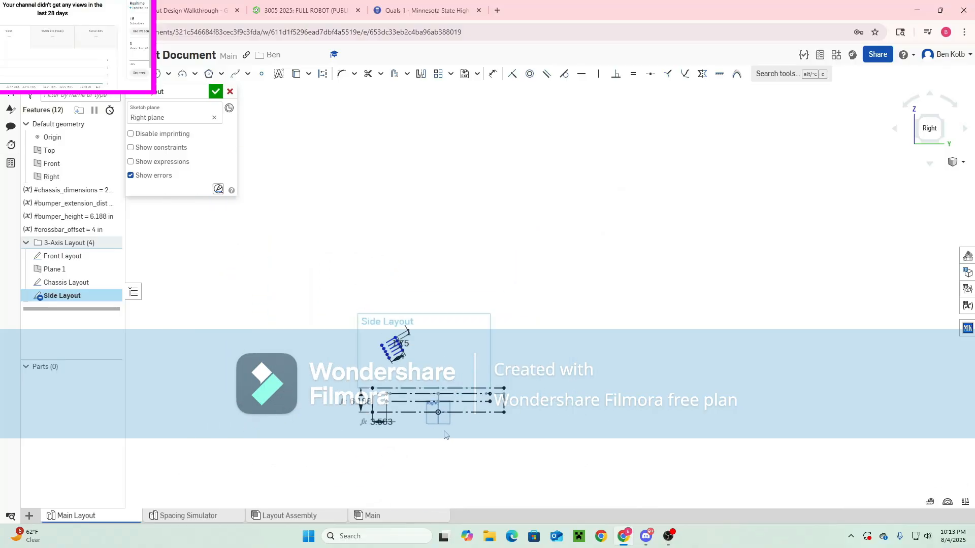
middle_click_drag(479, 430, 371, 437)
scroll(371, 437, "up", 2)
scroll(371, 440, "up", 1)
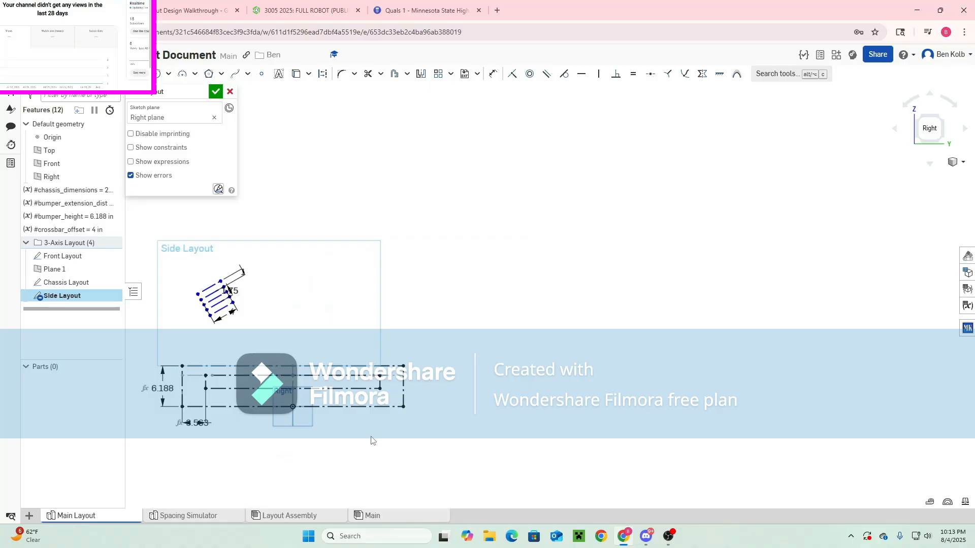
scroll(218, 396, "up", 3)
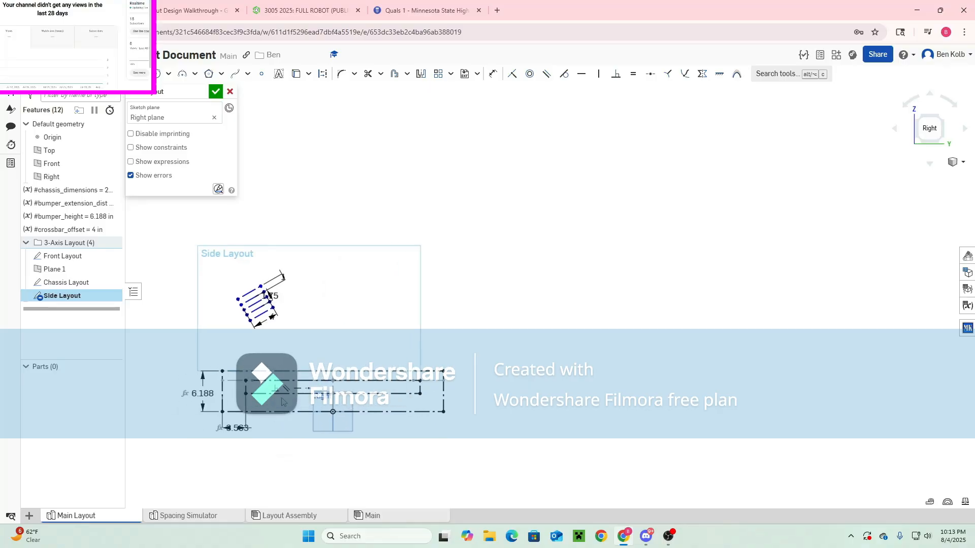
scroll(548, 378, "down", 3)
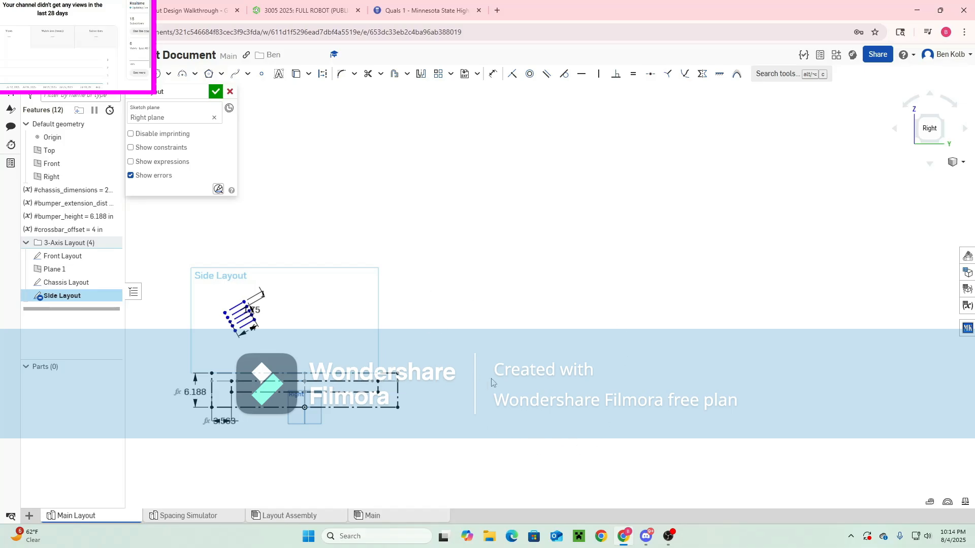
scroll(401, 391, "down", 4)
middle_click_drag(366, 422, 419, 418)
scroll(418, 418, "up", 3)
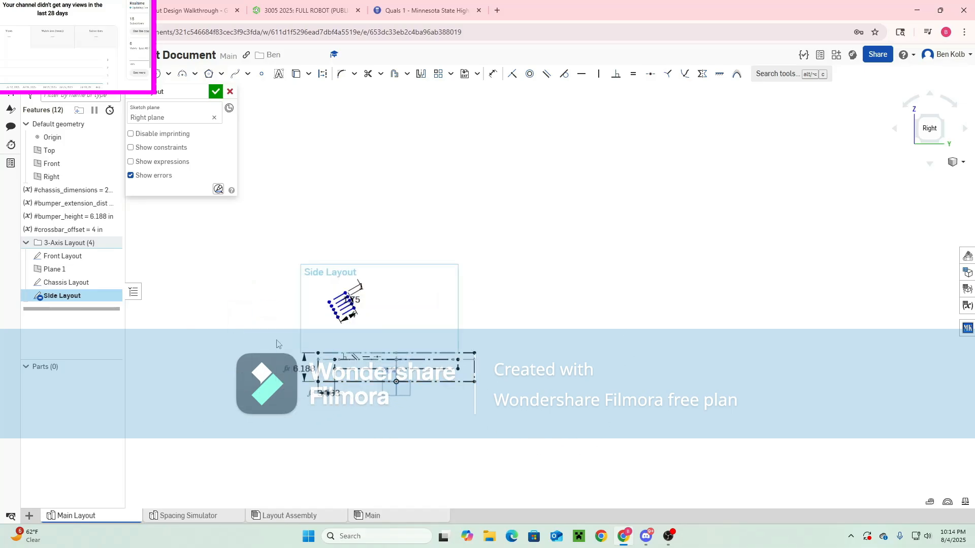
Accept the Side Layout sketch and look up the 2025 game manual's Coral Station section in a new browser tab
left_click(215, 92)
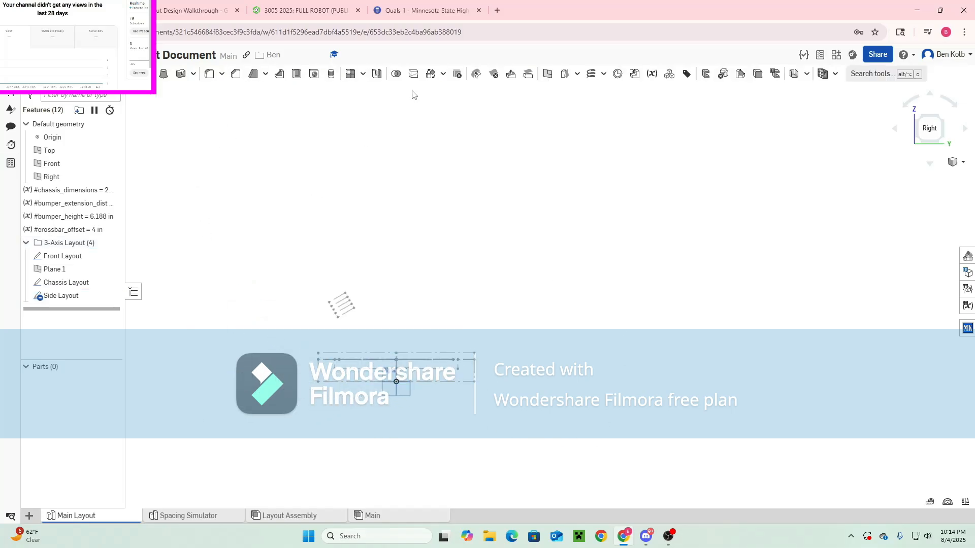
left_click(497, 10)
type("2025")
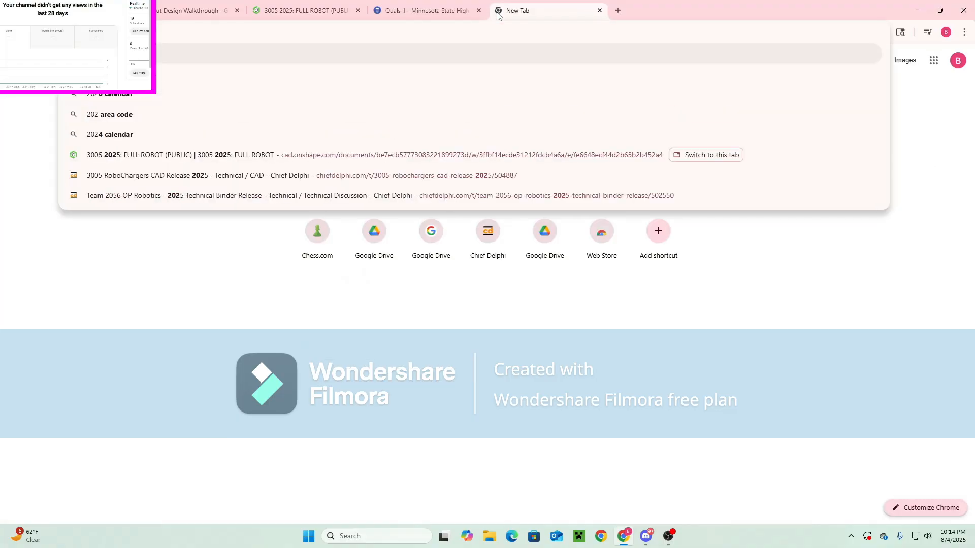
type(" gram")
key("BackSpace")
key("BackSpace")
key("BackSpace")
key("BackSpace")
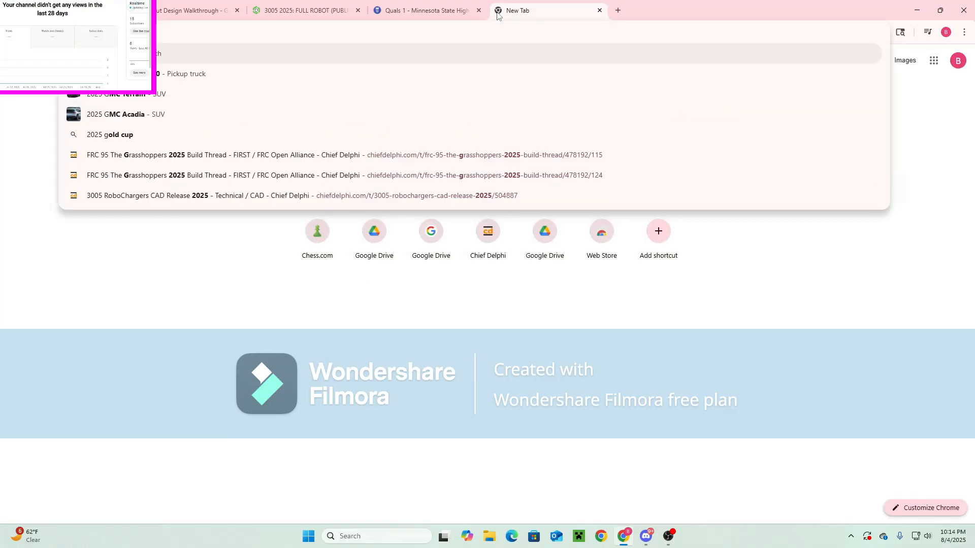
type("game manual")
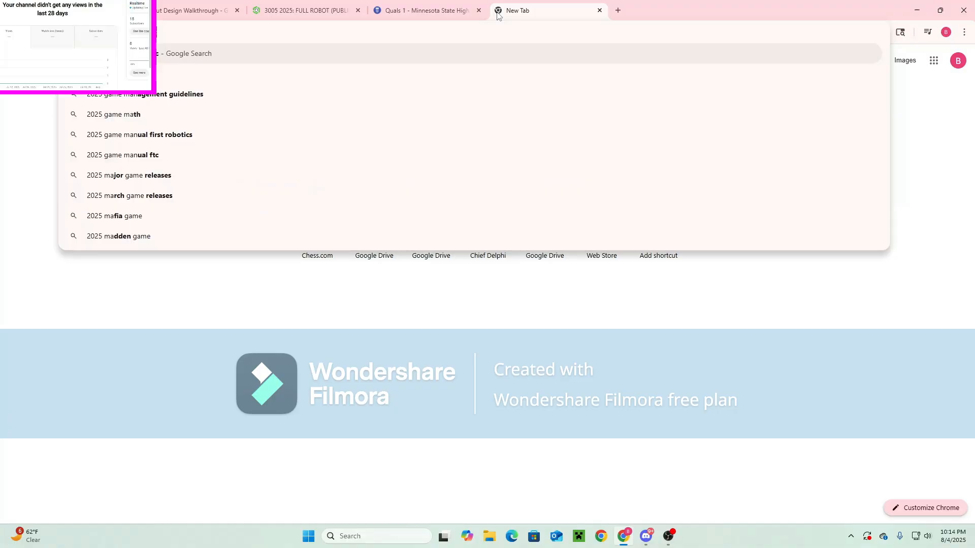
key("Return")
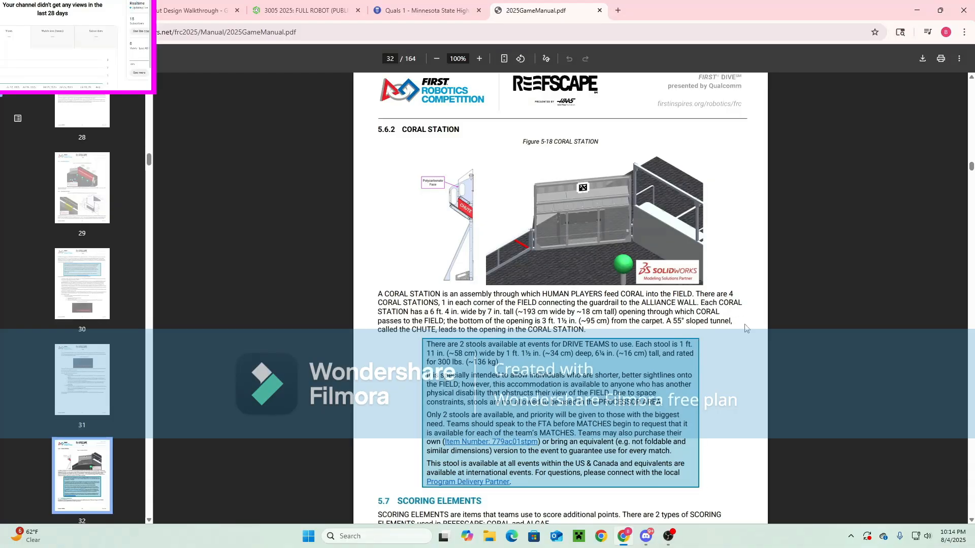
Return to the Main Layout document and reopen the Side Layout sketch for editing
left_click(309, 11)
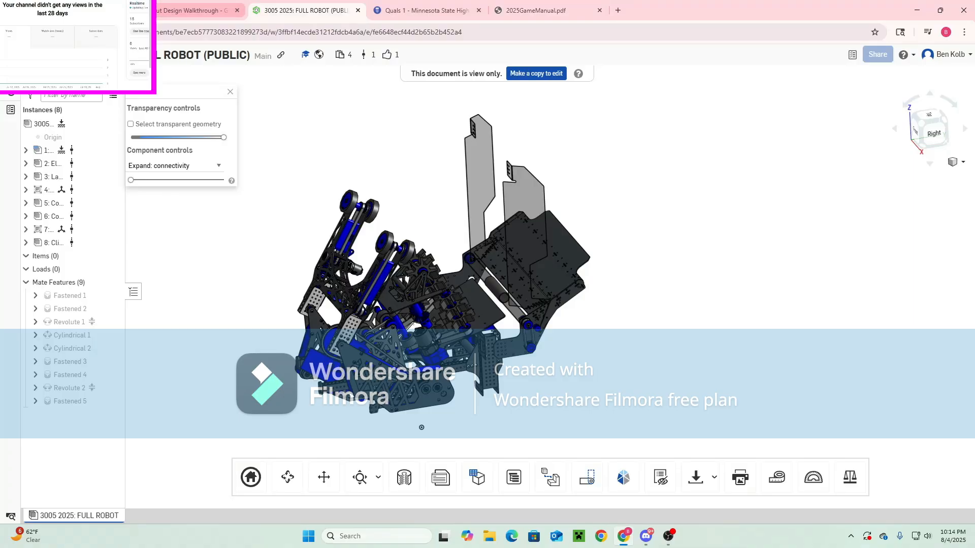
left_click(96, 10)
scroll(381, 341, "up", 4)
left_click(65, 301)
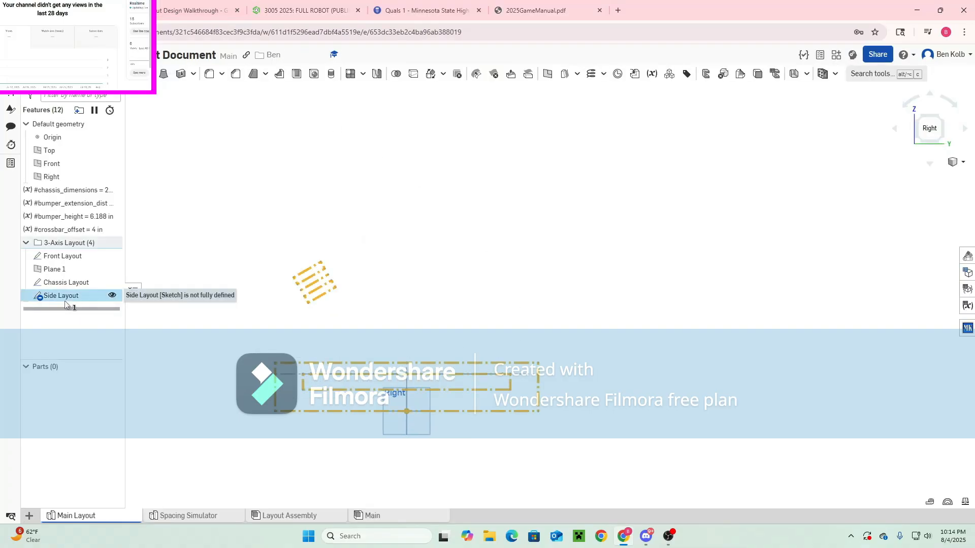
double_click(65, 301)
middle_click_drag(594, 374, 483, 373)
scroll(483, 373, "up", 1)
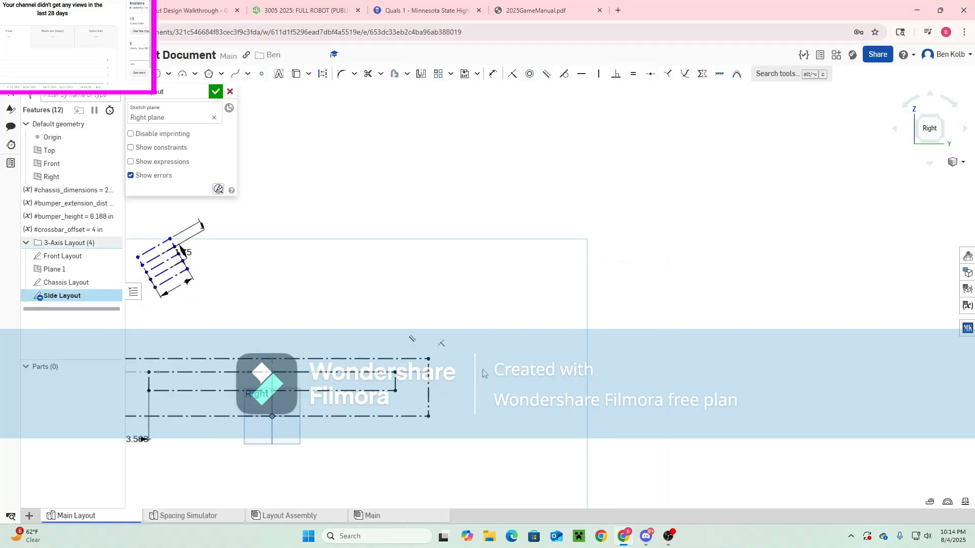
Sketch a closed four-sided construction outline with a sloped top beside the chassis, about 13.9 in wide with a 24.3 in near side
key("d")
left_click(476, 417)
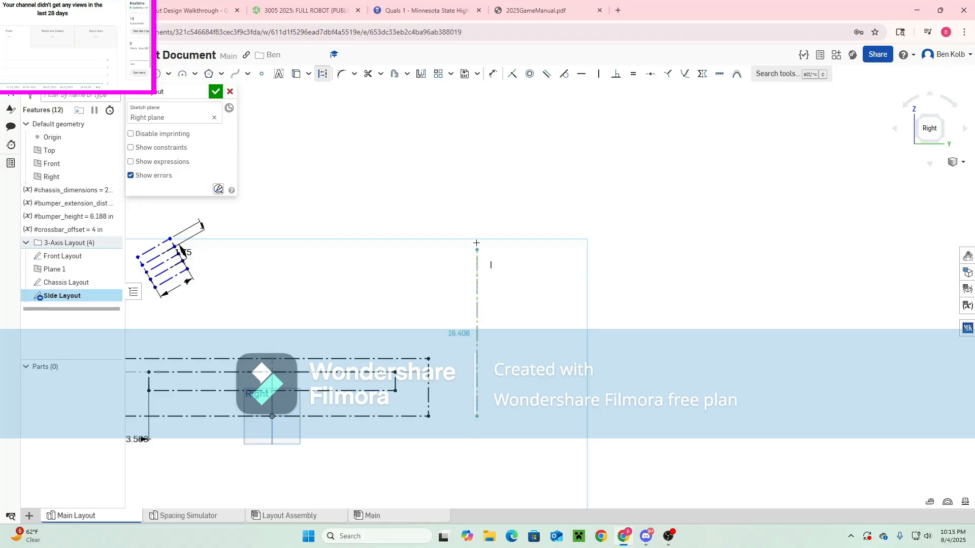
left_click(477, 190)
left_click(606, 108)
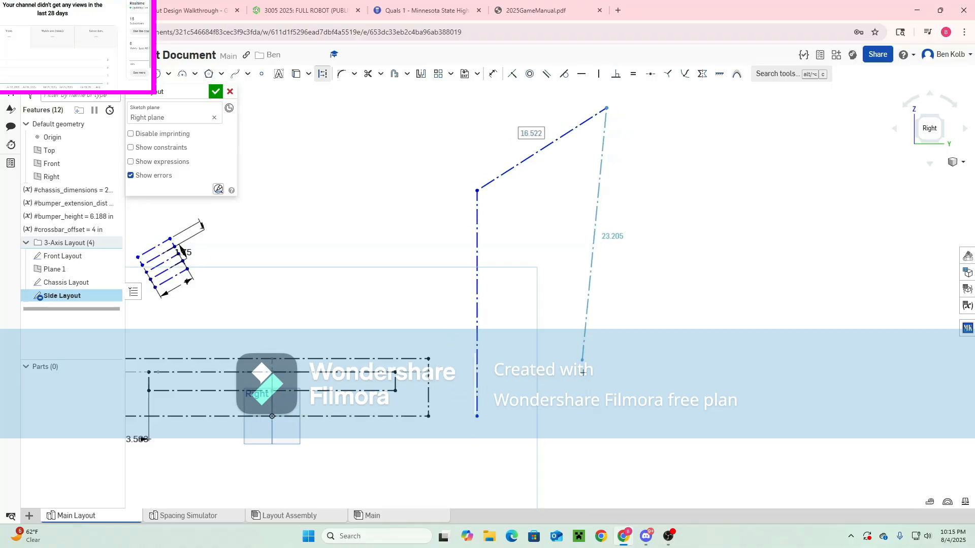
left_click(605, 417)
left_click(477, 416)
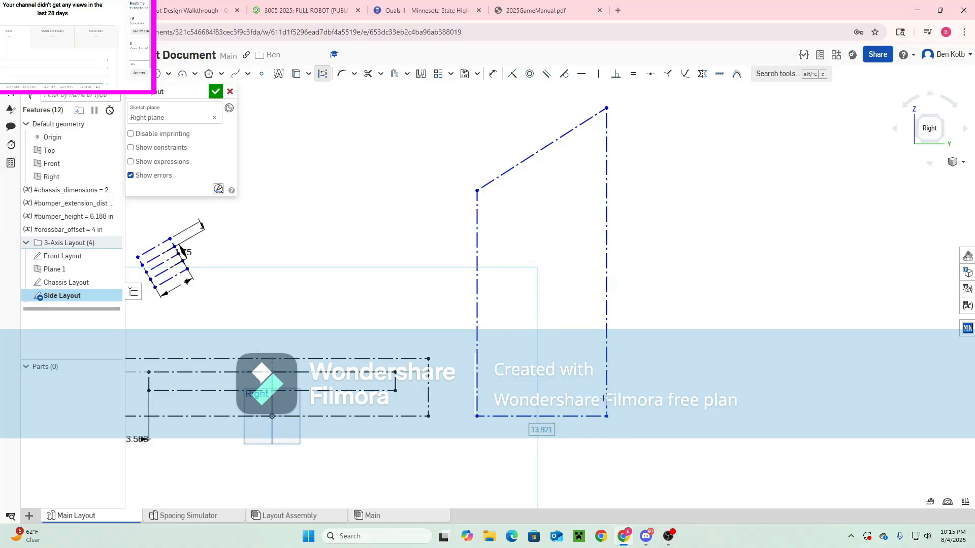
Dimension the four-sided outline's base to 12 in and the angle between its sloped top and base to 55°
key("d")
scroll(602, 388, "down", 4)
key("Escape")
scroll(564, 395, "up", 6)
middle_click_drag(564, 396, 431, 396)
scroll(430, 396, "down", 6)
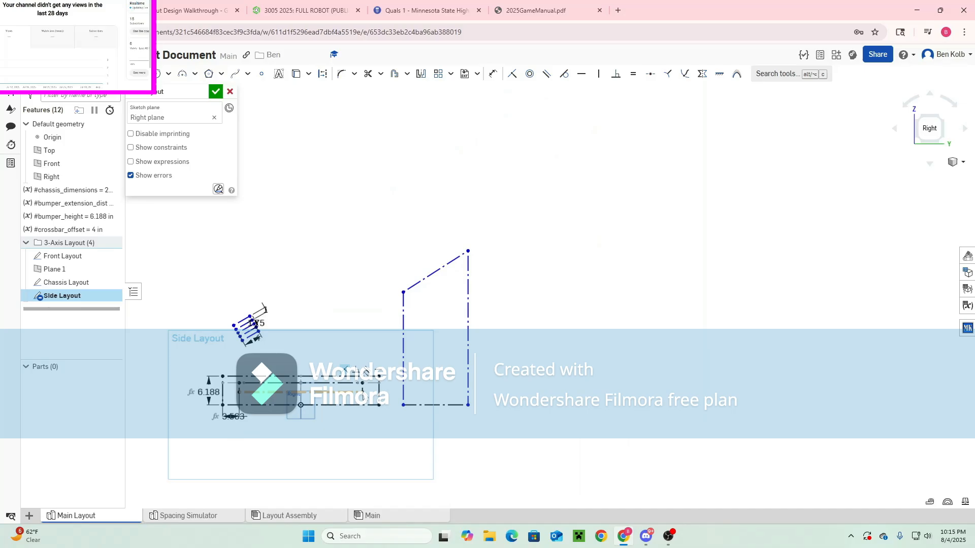
middle_click_drag(361, 390, 450, 411)
scroll(457, 385, "up", 4)
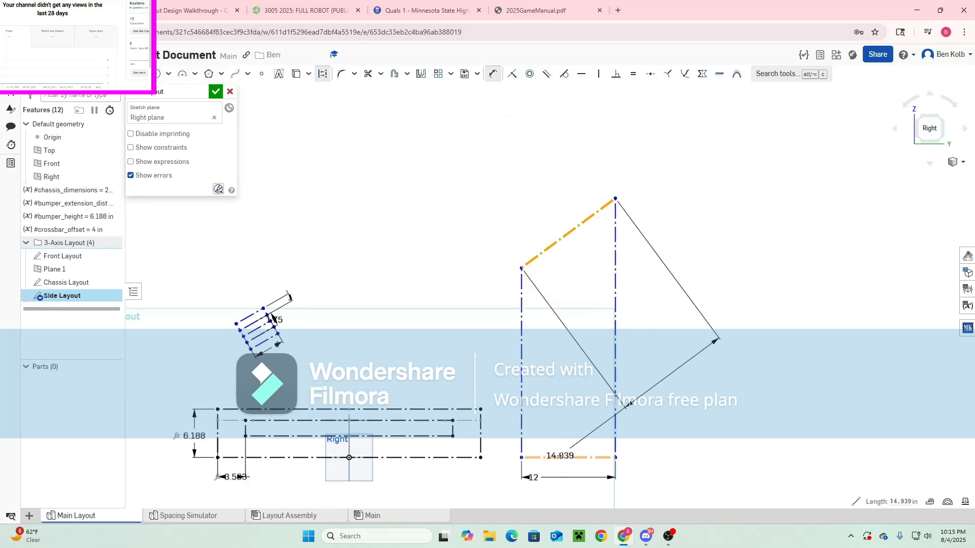
left_click(560, 458)
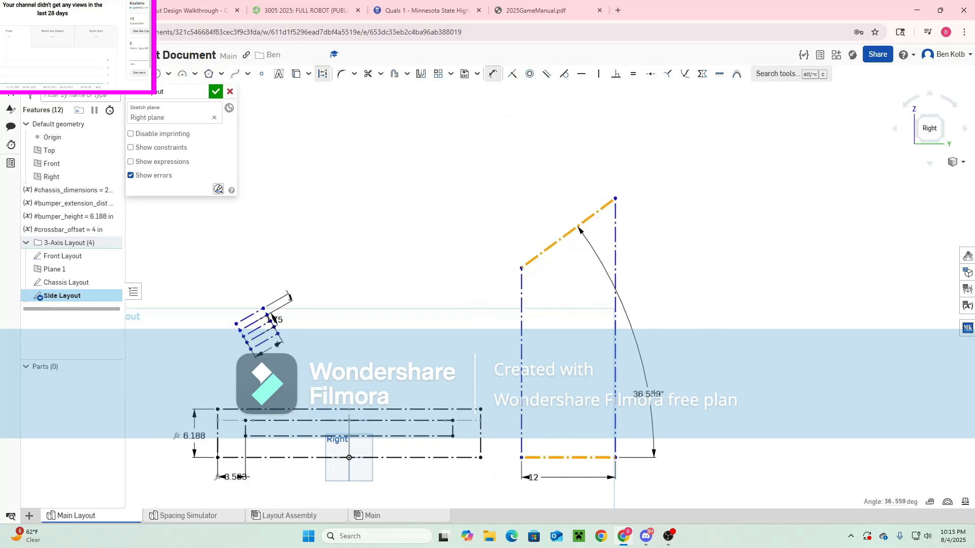
left_click(671, 389)
type("55")
key("Return")
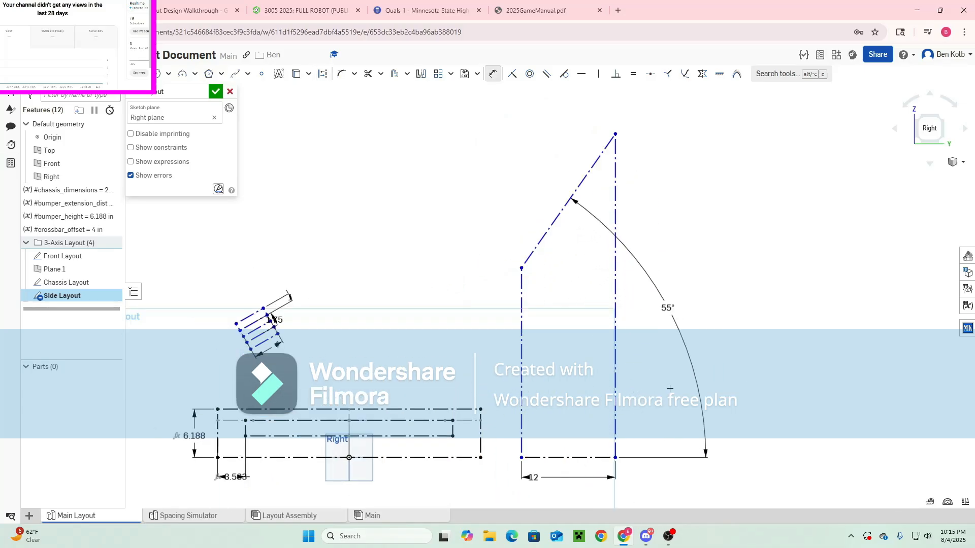
Dimension the height of the outline's vertical side nearest the chassis to 95 cm
left_click(493, 74)
left_click(523, 295)
left_click(491, 328)
type("9")
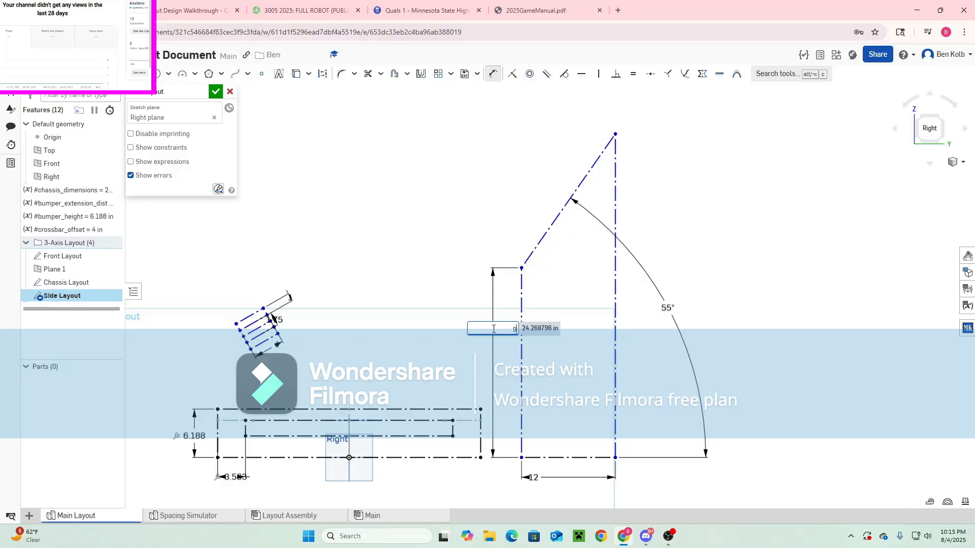
type("5cm")
key("Return")
key("Escape")
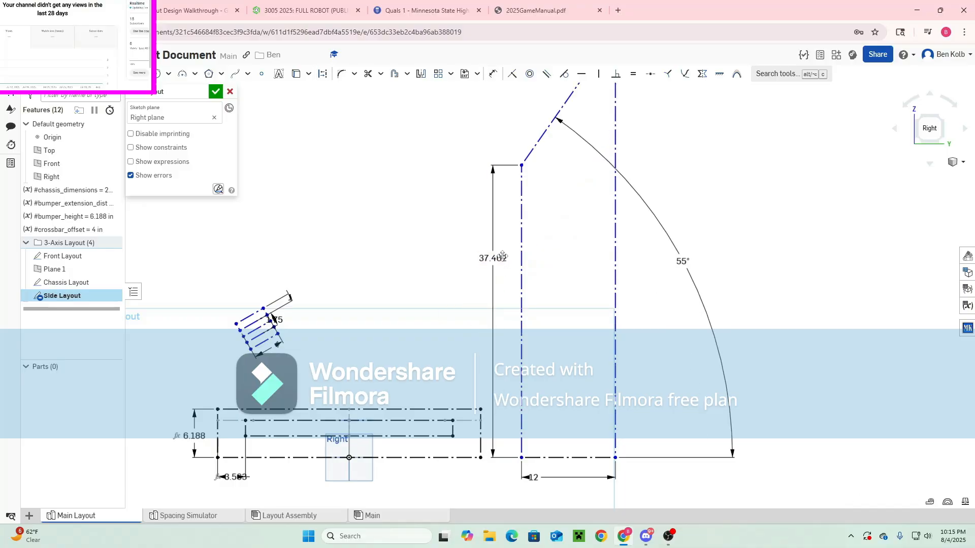
Change the near vertical side's height to the expression 3*12+1+1/2 in inches
double_click(502, 257)
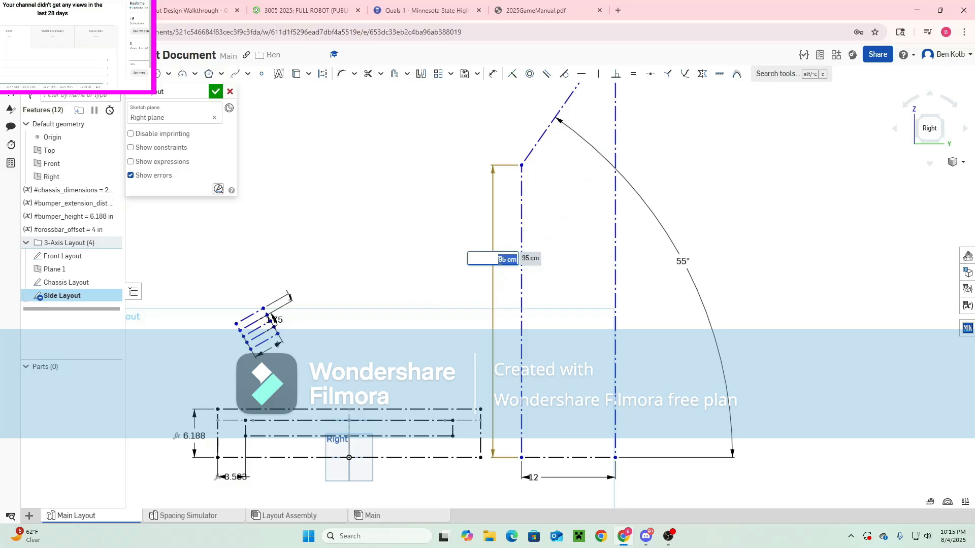
type("3*12+1+1/2")
key("Return")
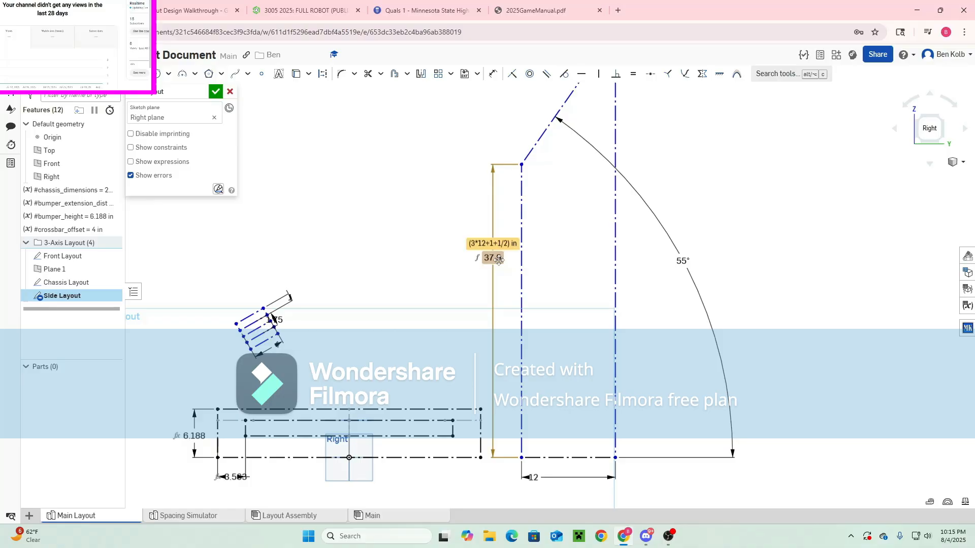
Shift the four-sided outline slightly toward the chassis and nudge the tilted rectangle pair up and to the right
scroll(475, 316, "down", 3)
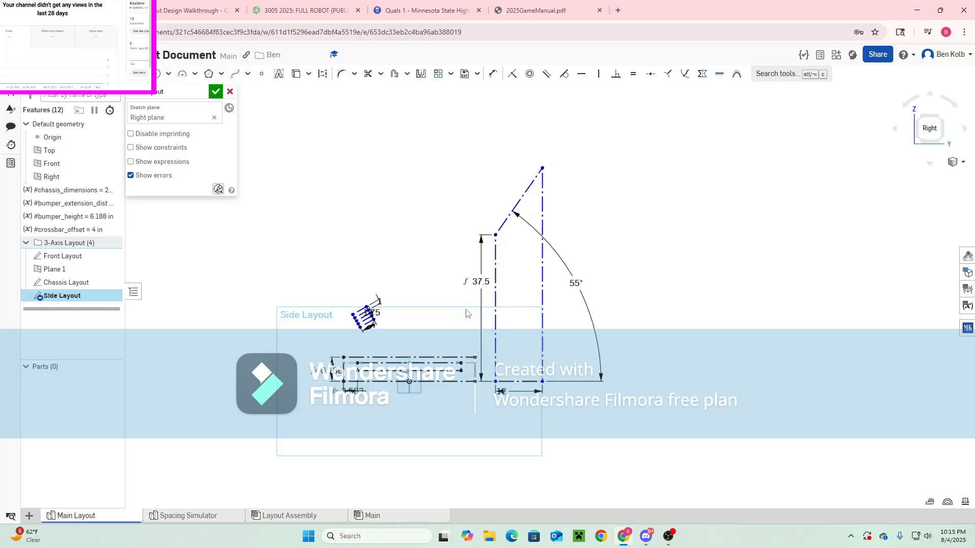
mouse_move(527, 290)
left_mouse_down()
mouse_move(584, 301)
mouse_move(523, 303)
left_mouse_up()
scroll(369, 357, "up", 3)
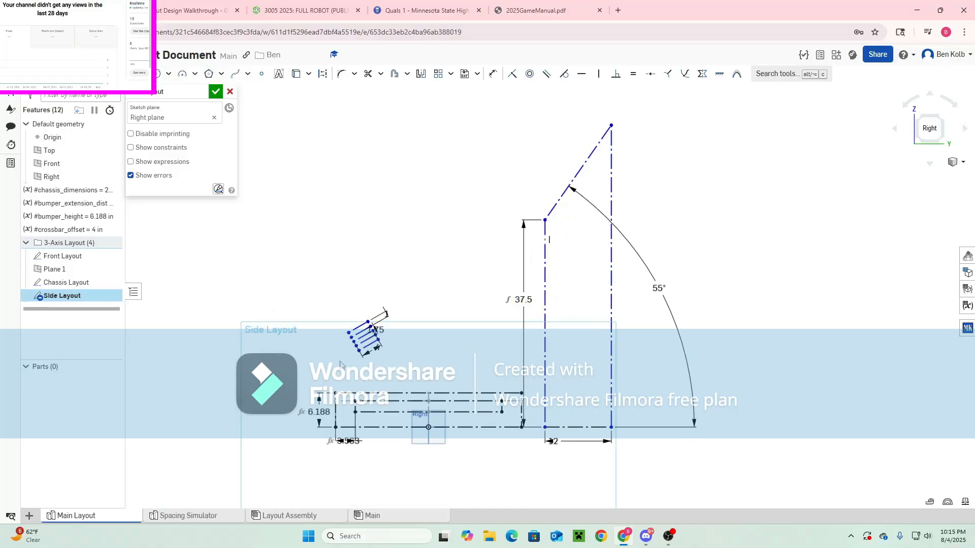
scroll(596, 355, "down", 3)
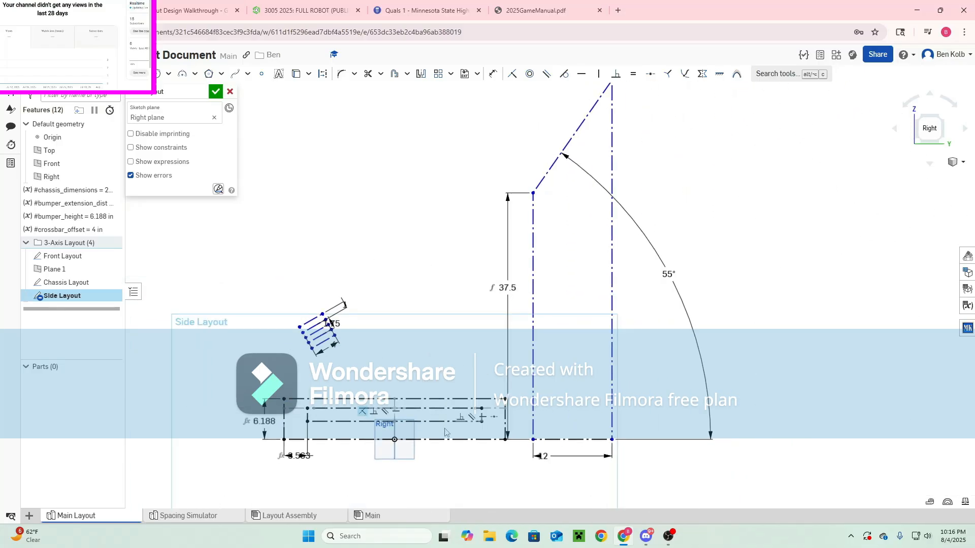
mouse_move(334, 335)
left_mouse_down()
mouse_move(345, 342)
mouse_move(293, 354)
mouse_move(355, 338)
left_mouse_up()
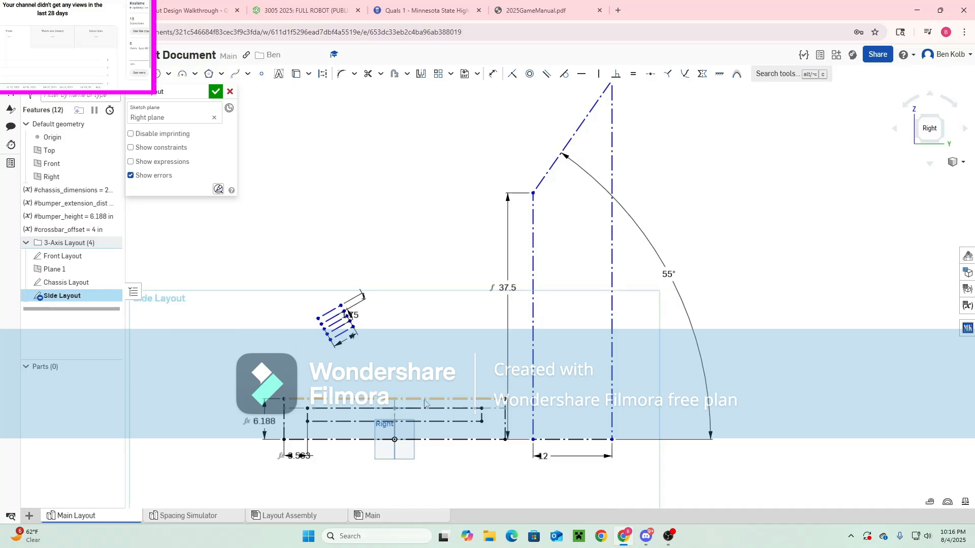
Sketch a sloped construction line above the chassis and make its upper endpoint coincident with the inner rectangle's right edge
scroll(396, 403, "up", 3)
key("d")
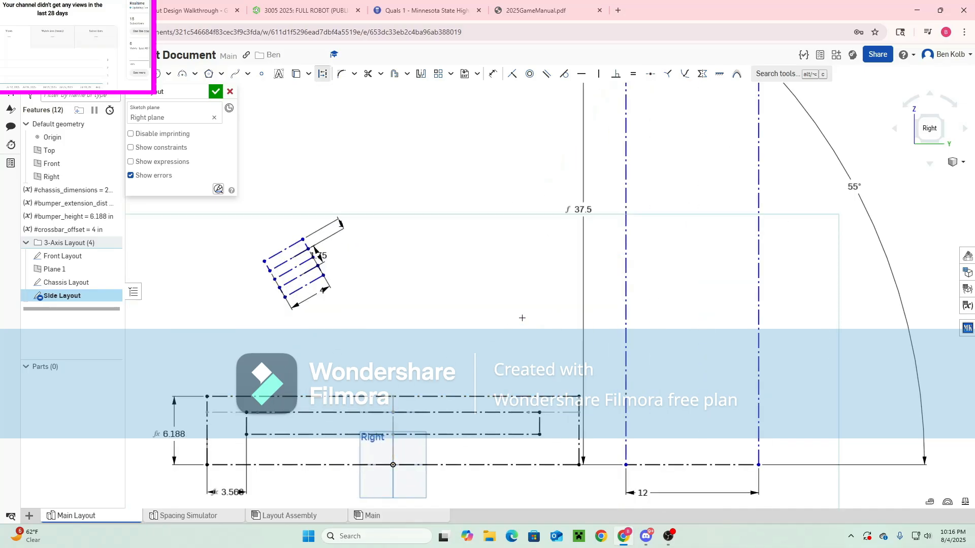
left_click_drag(420, 330, 539, 202)
left_click(539, 202)
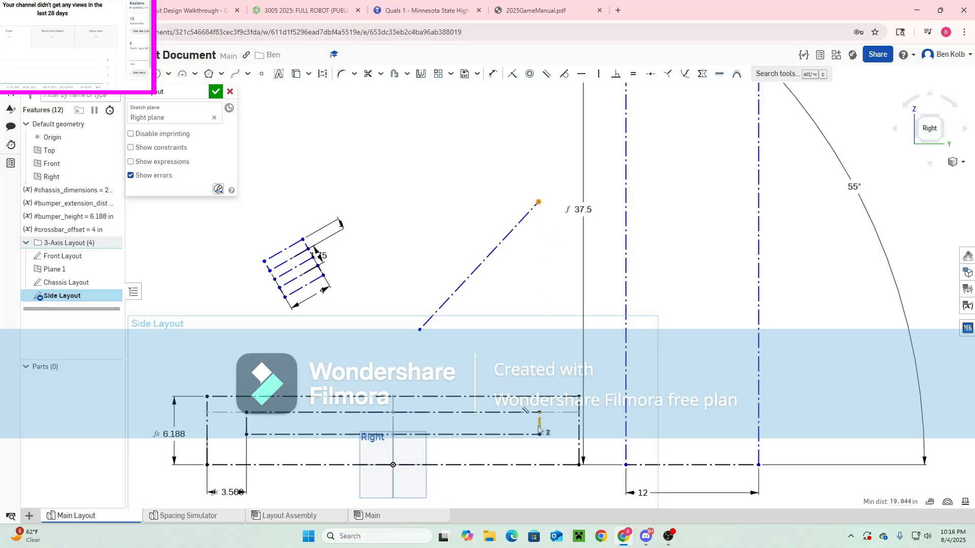
key("i")
key("Escape")
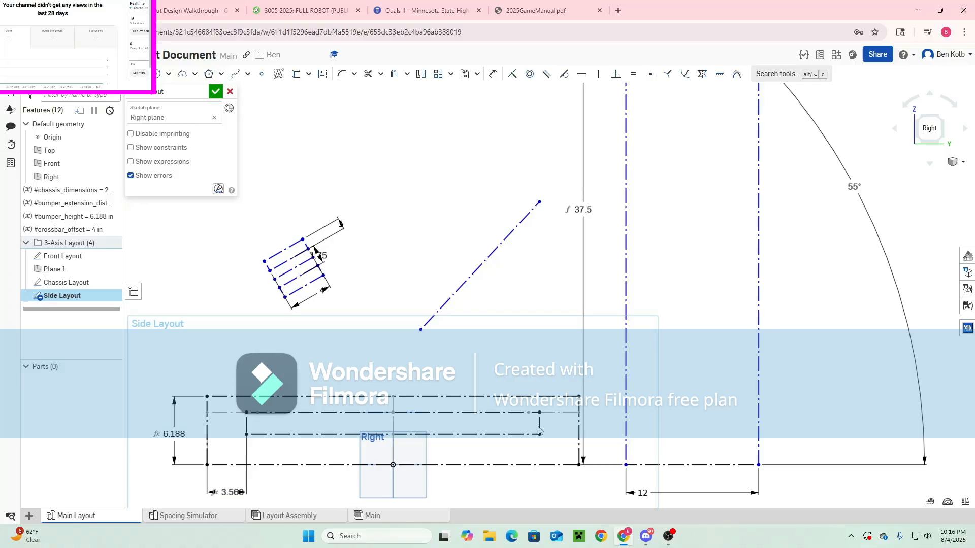
Move the sloped construction line's lower endpoint farther from the Coral Station outline to give the line a shallower slope
scroll(419, 398, "down", 3)
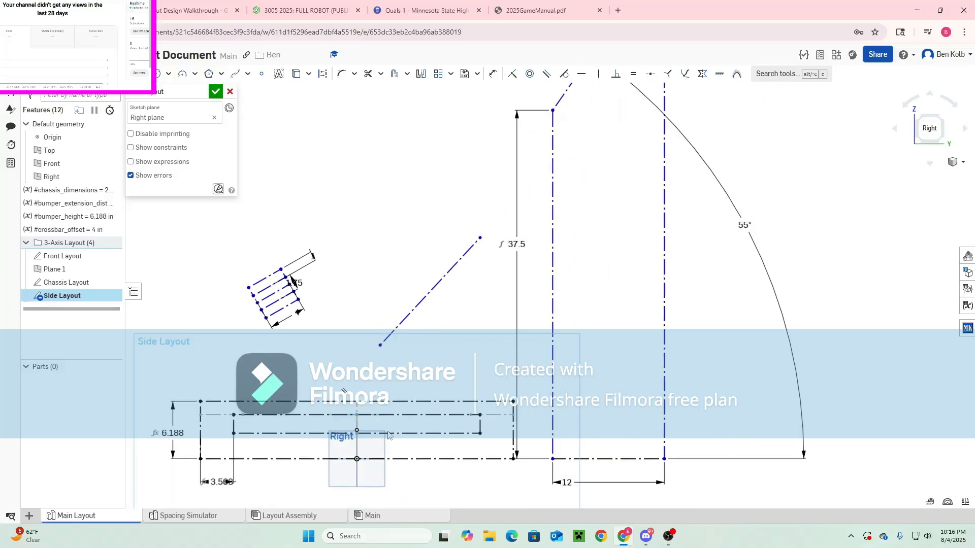
mouse_move(383, 351)
left_mouse_down()
mouse_move(335, 358)
mouse_move(351, 352)
left_mouse_up()
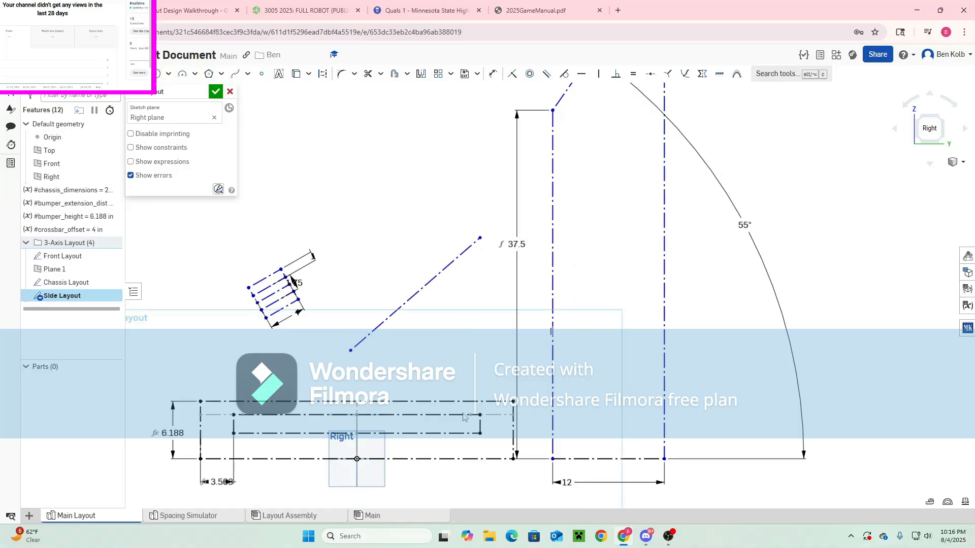
key("d")
left_click(429, 282)
left_click(437, 414)
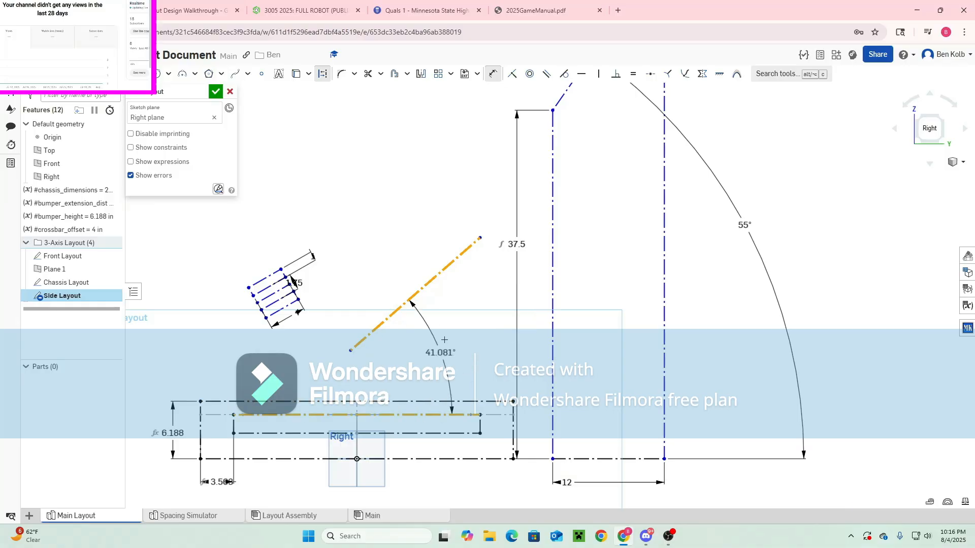
left_click(446, 339)
type("354")
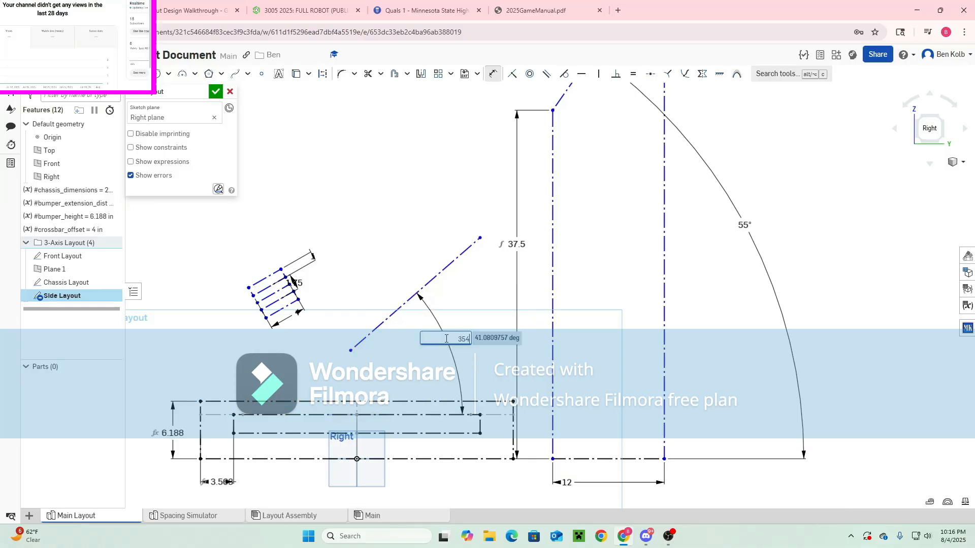
key("Escape")
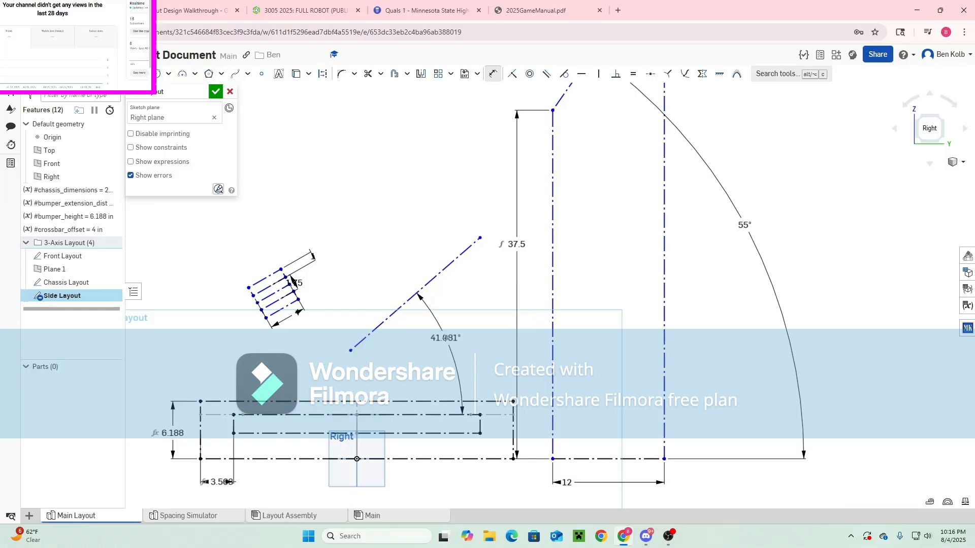
key("Escape")
left_click(445, 339)
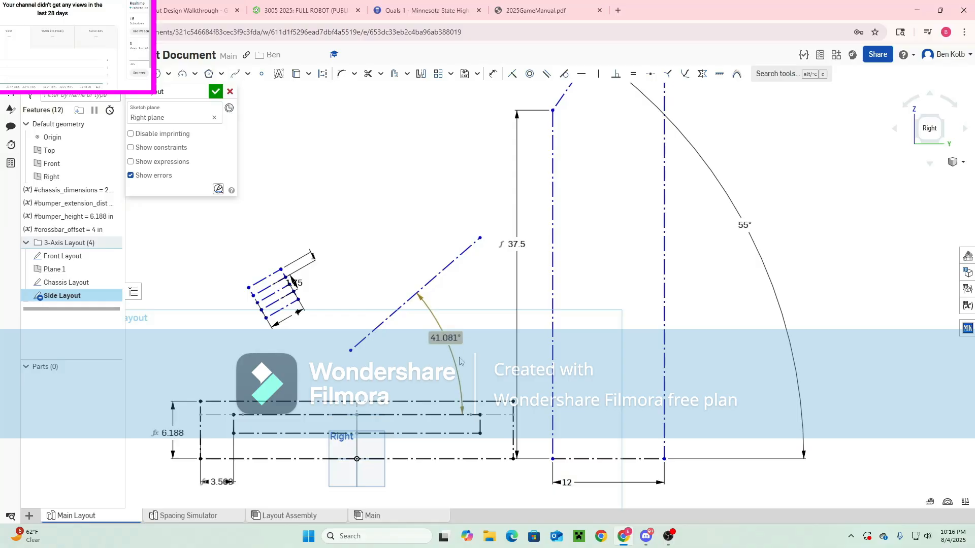
key("Delete")
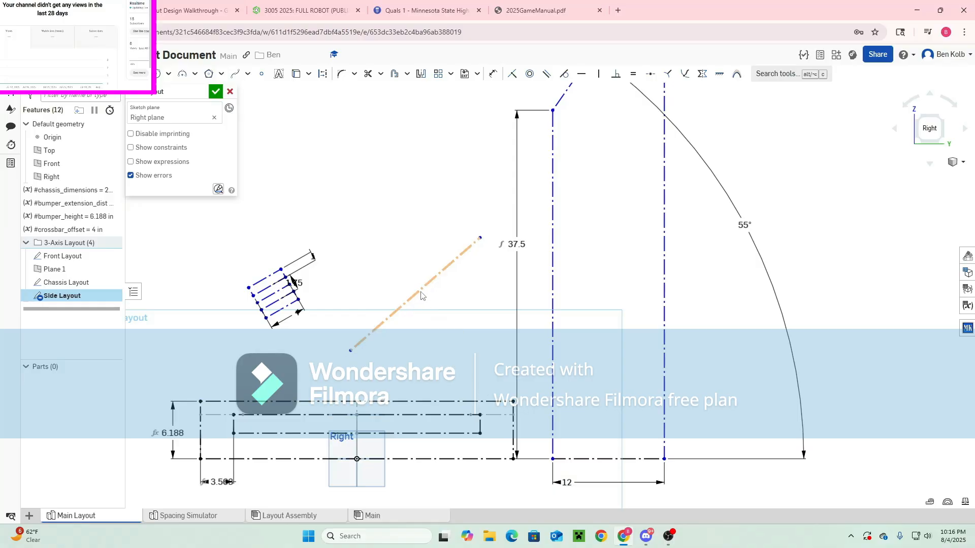
Switch to the 2025 game manual PDF and open section 5.3 REEF from its table of contents
left_click(531, 6)
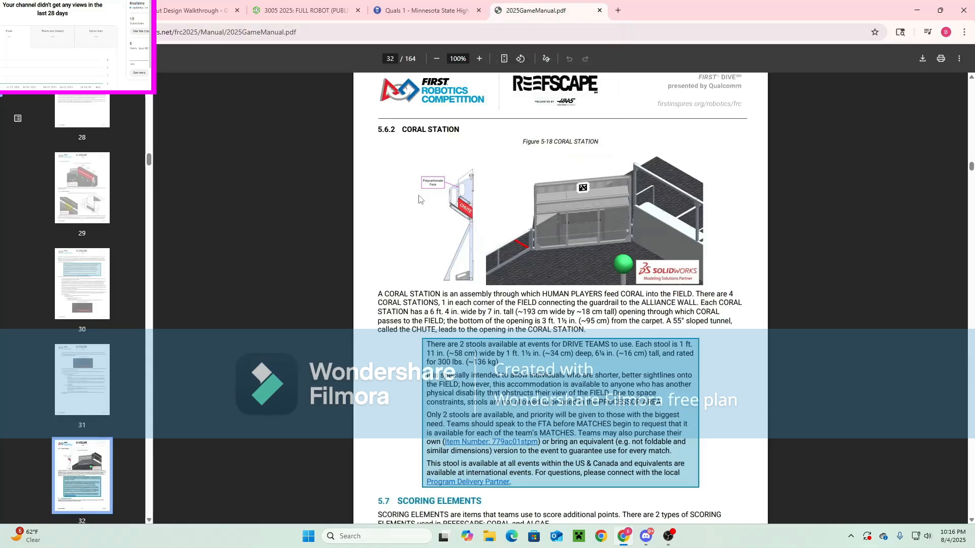
scroll(324, 312, "up", 6)
scroll(70, 289, "up", 10)
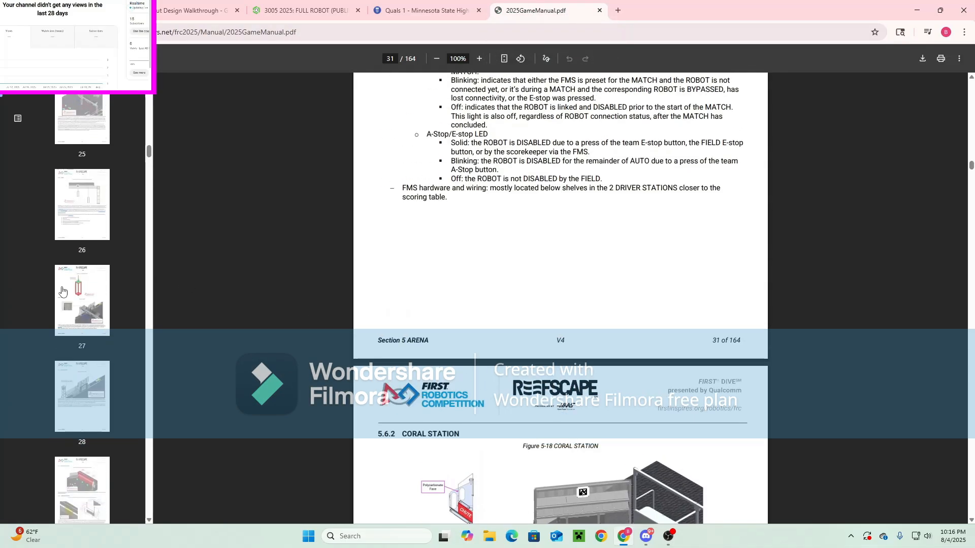
scroll(70, 290, "up", 20)
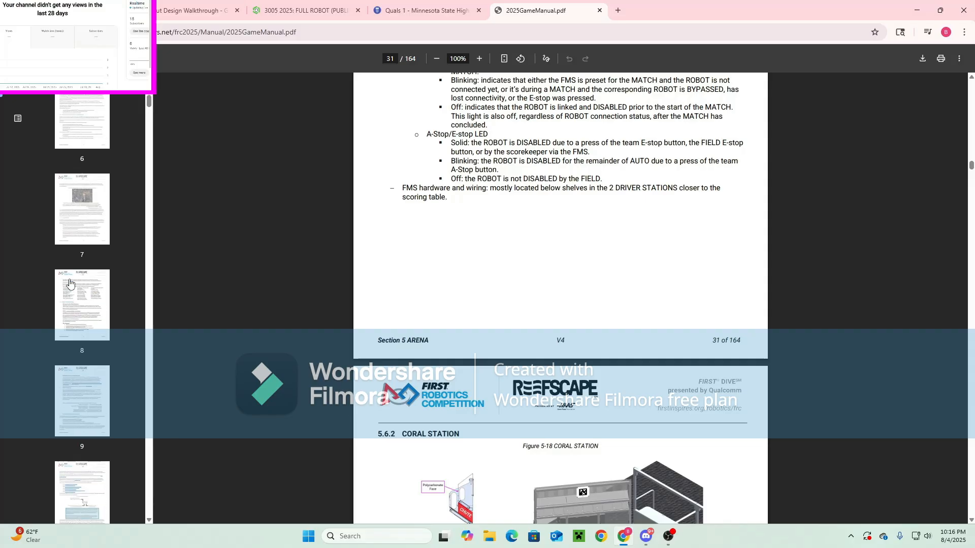
scroll(68, 283, "up", 3)
left_click(84, 192)
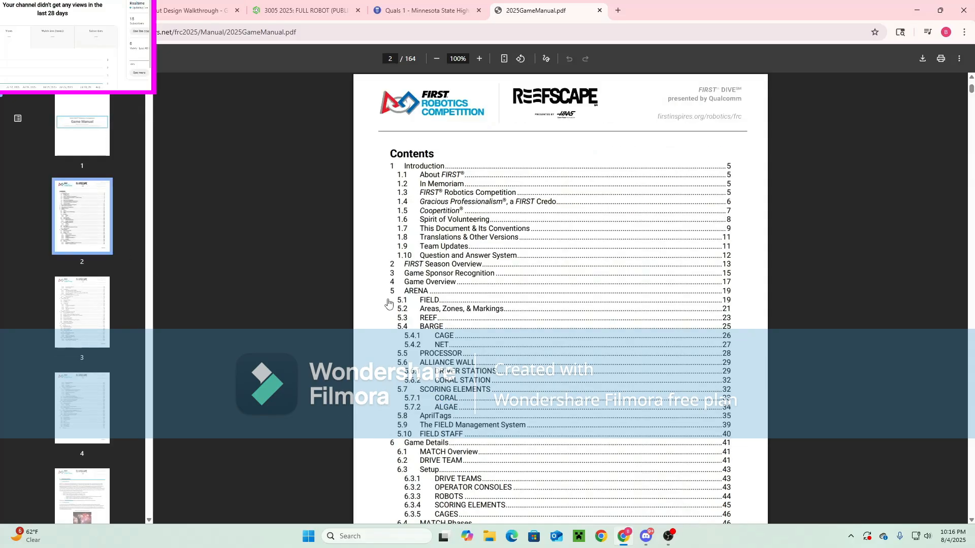
scroll(424, 315, "down", 1)
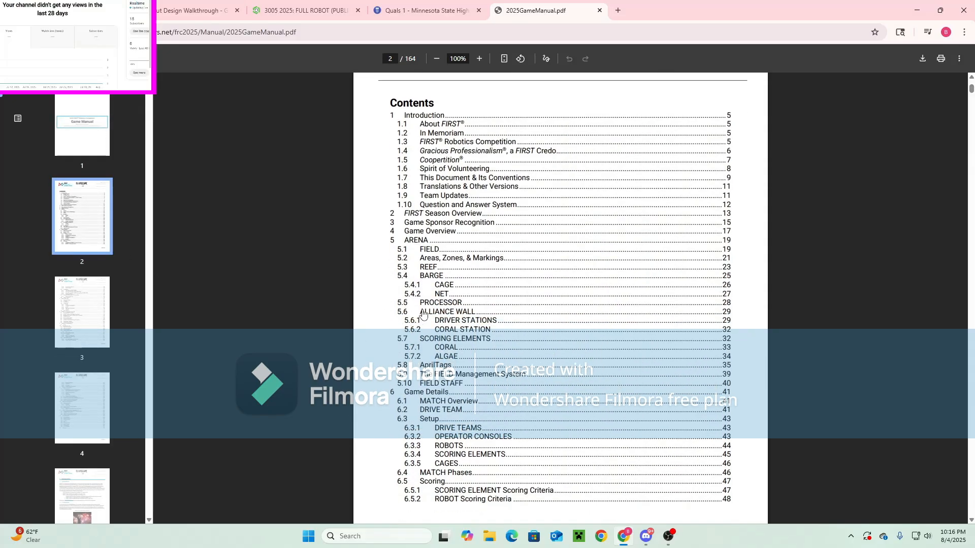
left_click(430, 268)
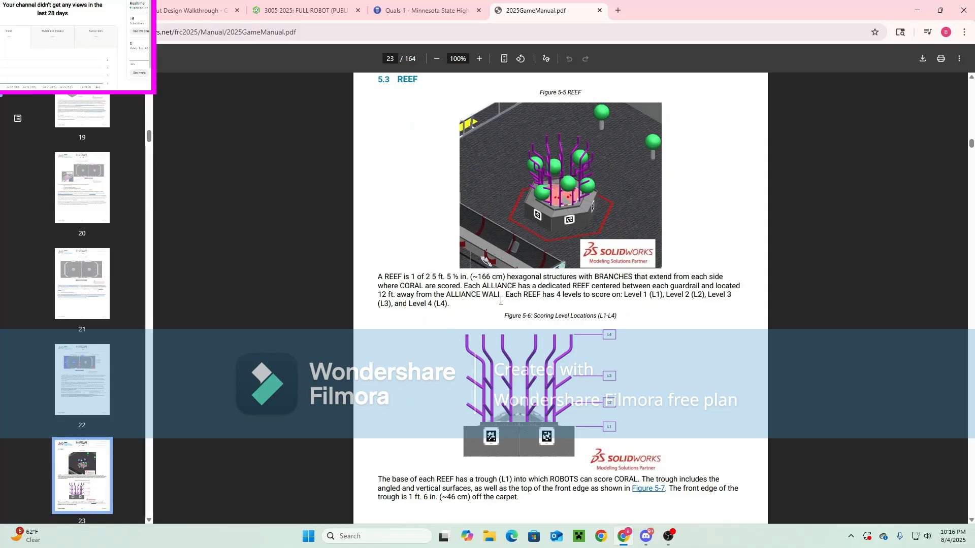
Read the angle specifications for the L2 and L3 BRANCHES in the manual's REEF section
scroll(431, 284, "down", 1)
scroll(511, 257, "down", 2)
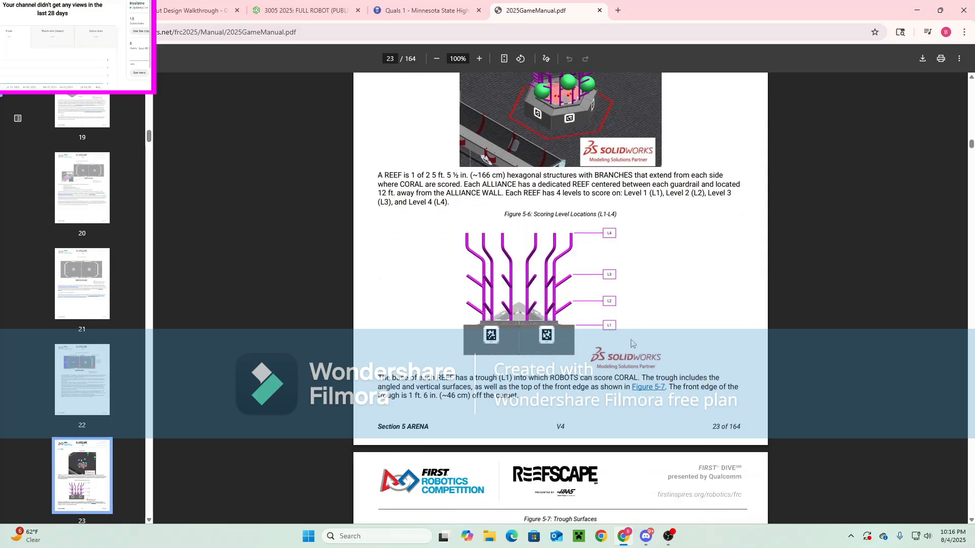
scroll(633, 364, "down", 7)
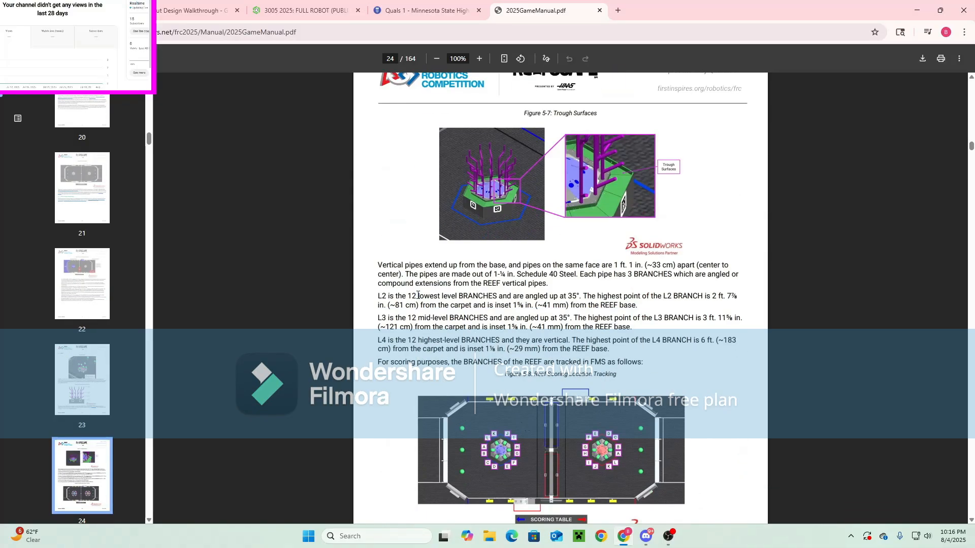
left_click_drag(377, 296, 582, 294)
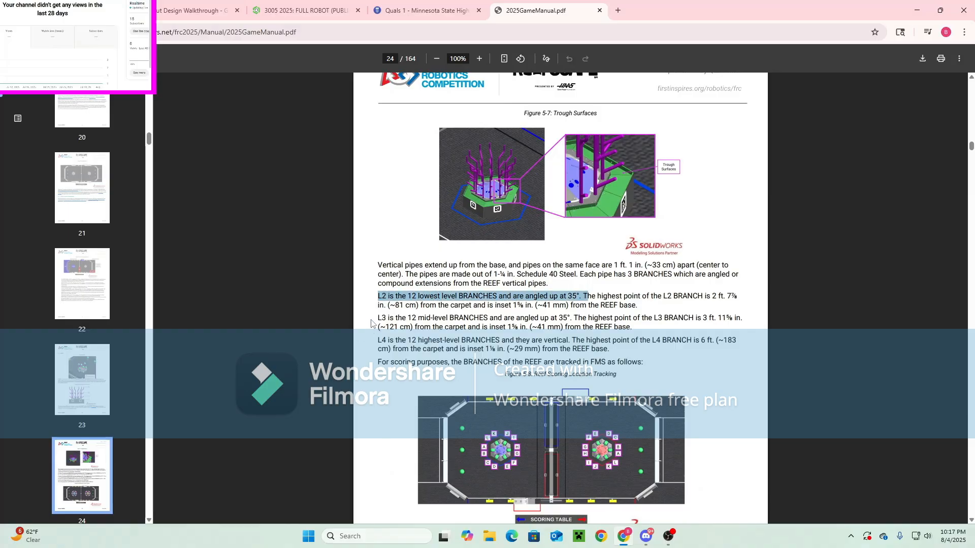
left_click(551, 323)
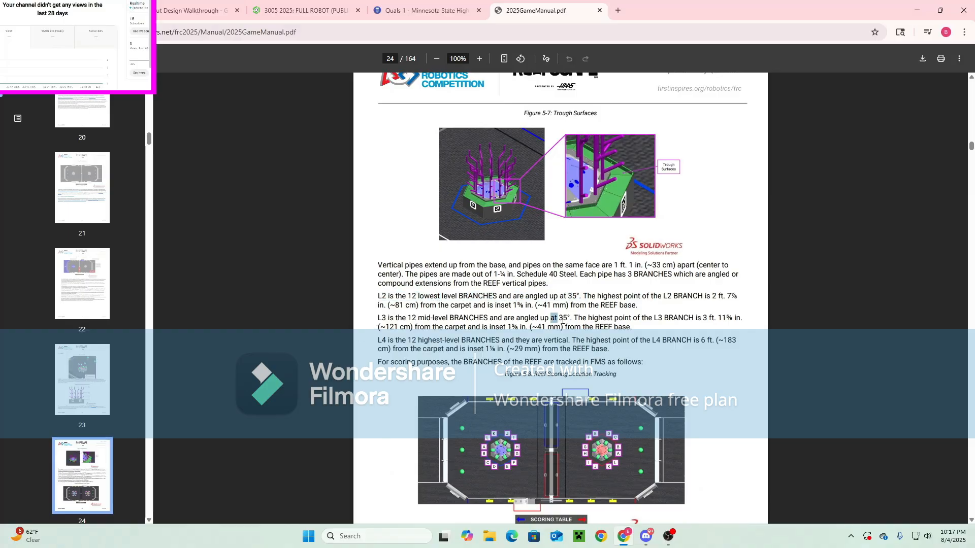
Return to the Onshape Side Layout sketch and dimension the angle between the sloped line and the inner rectangle's top edge as 35°
left_click(409, 4)
left_click(278, 2)
left_click(81, 5)
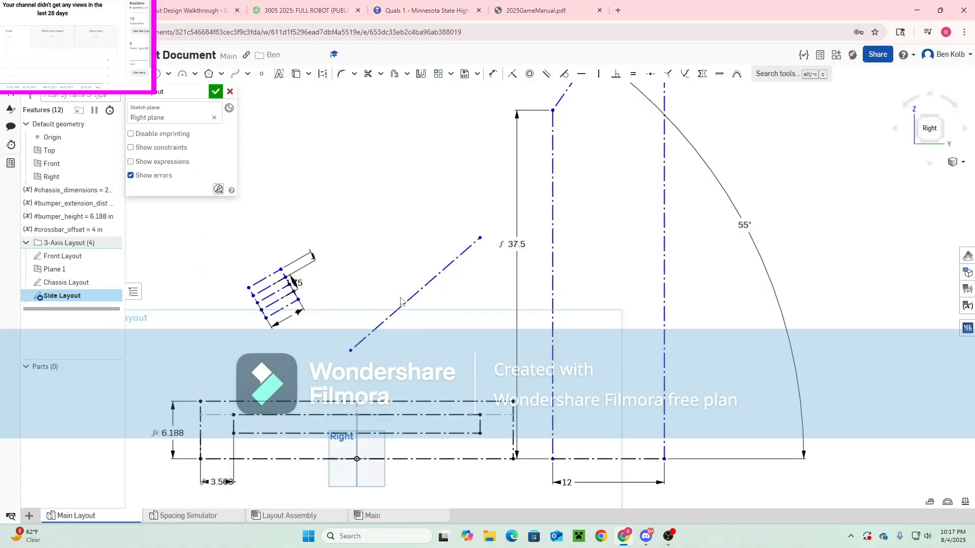
left_click(280, 310)
key("d")
key("Escape")
key("d")
left_click(426, 290)
left_click(470, 414)
left_click(458, 347)
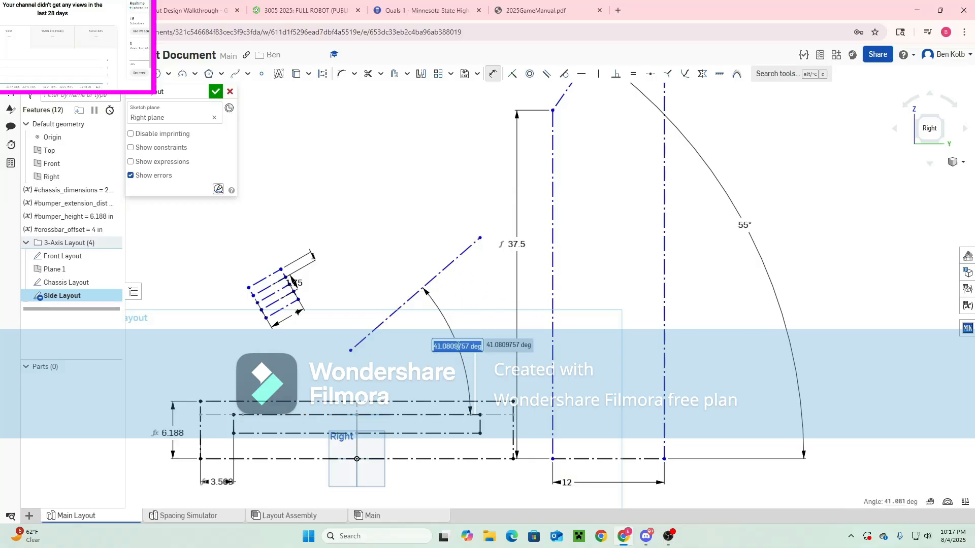
type("35")
key("Return")
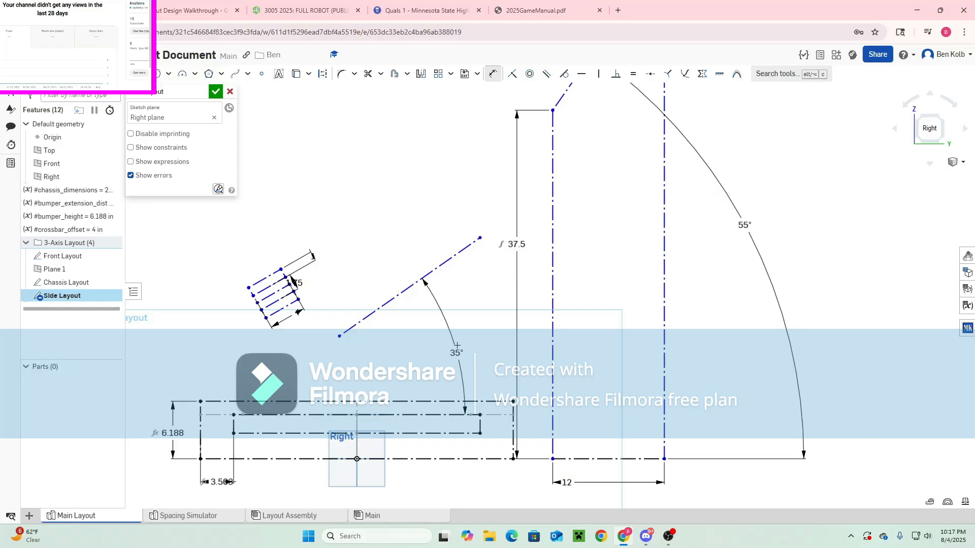
key("Escape")
left_click(539, 11)
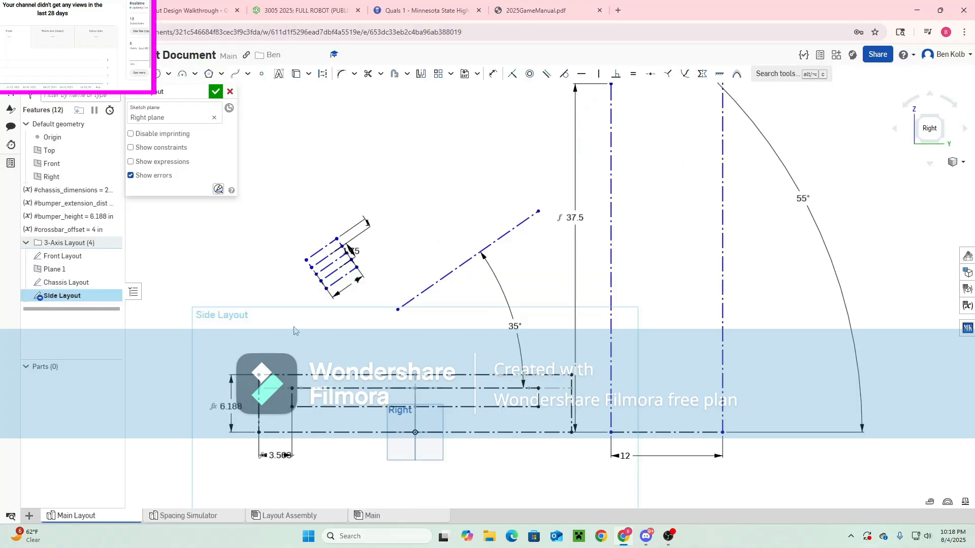
Reposition the tilted rectangle pair lower, just above the chassis and beside the sloped line
scroll(294, 328, "up", 3)
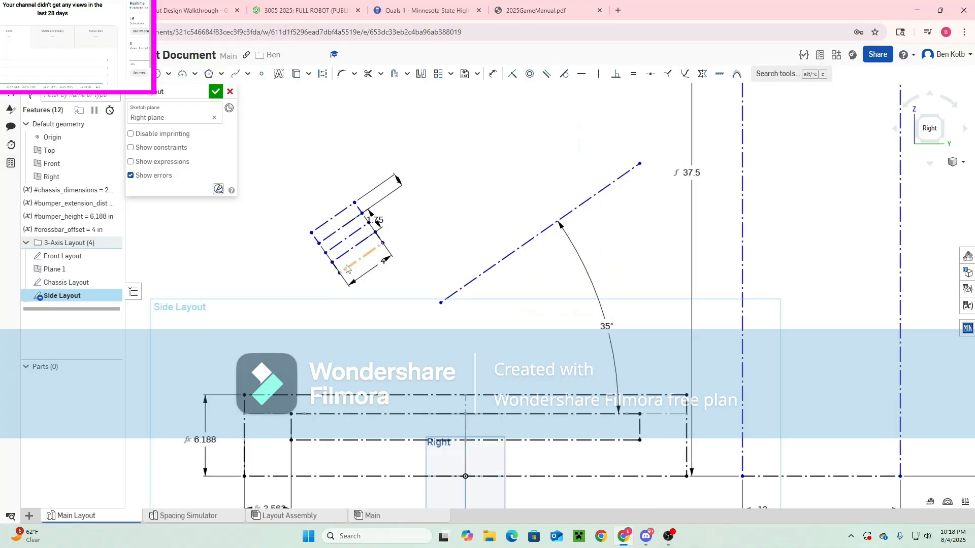
mouse_move(349, 283)
left_mouse_down()
mouse_move(346, 351)
mouse_move(309, 335)
left_mouse_up()
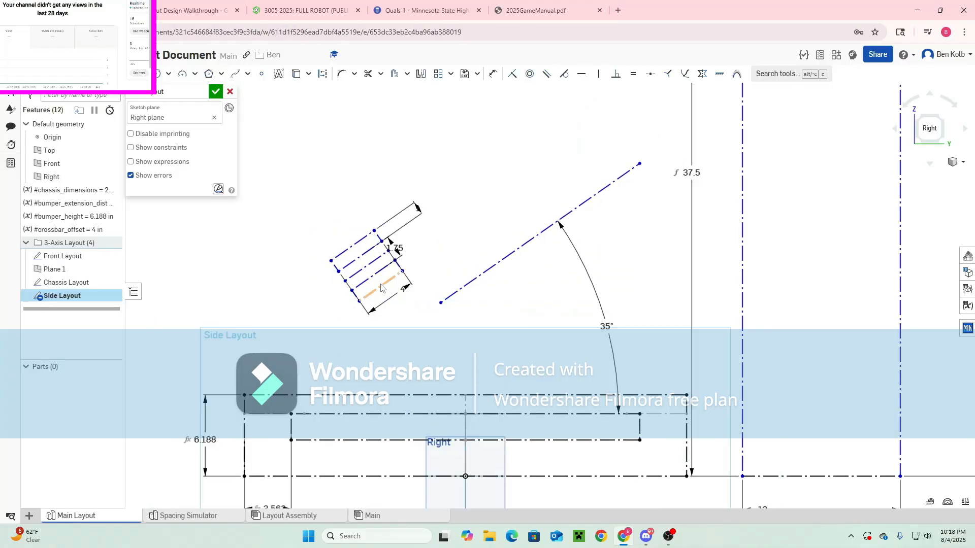
mouse_move(359, 303)
left_mouse_down()
mouse_move(322, 340)
mouse_move(349, 339)
left_mouse_up()
scroll(376, 385, "down", 3)
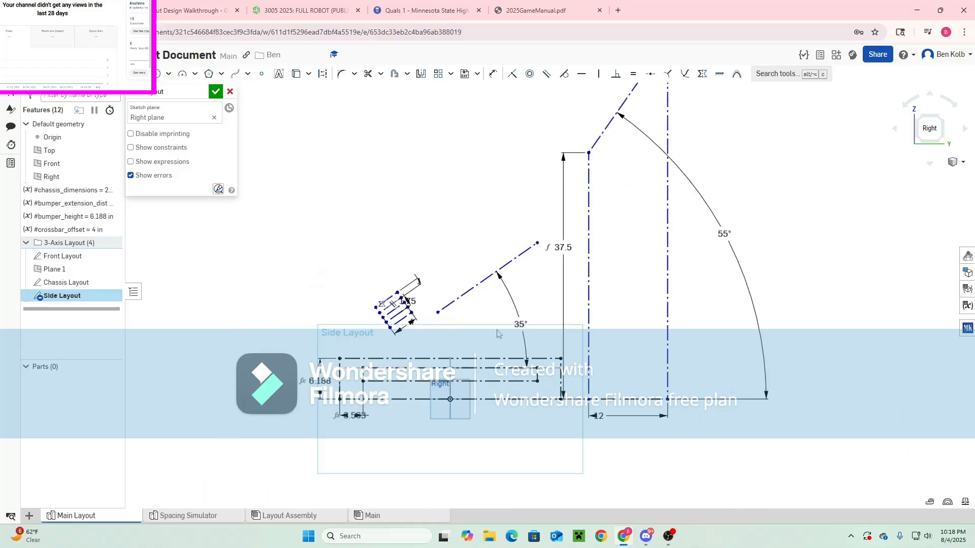
scroll(412, 343, "up", 2)
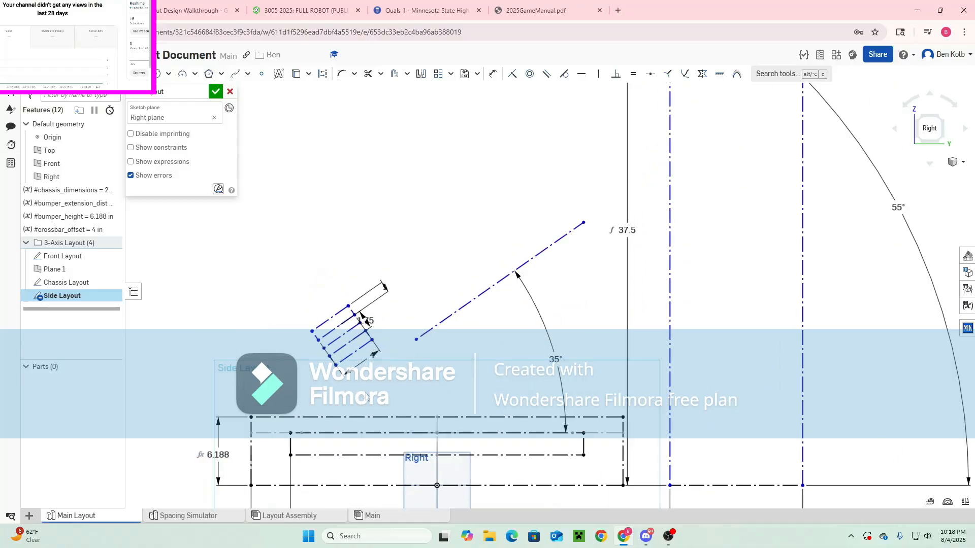
scroll(367, 397, "down", 3)
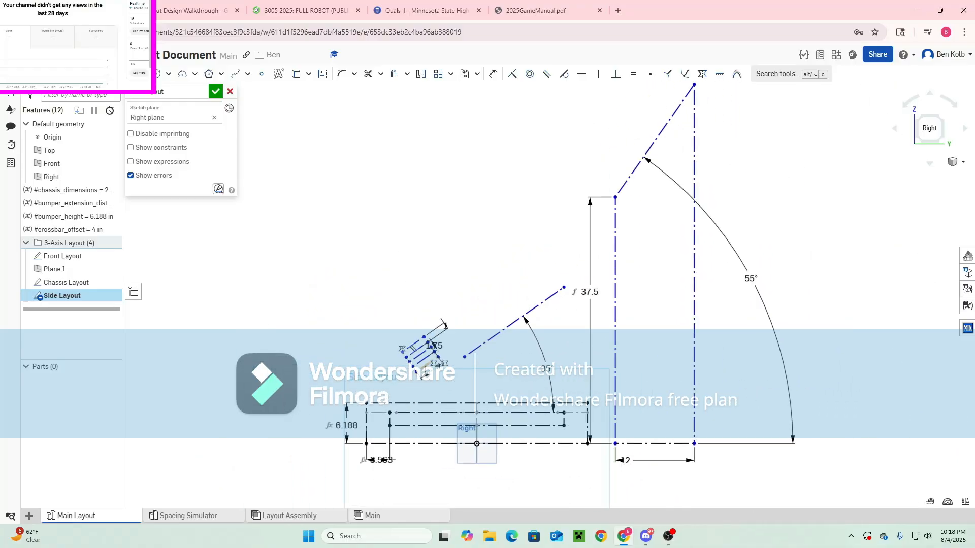
mouse_move(421, 377)
left_mouse_down()
mouse_move(430, 365)
mouse_move(397, 383)
mouse_move(420, 386)
mouse_move(415, 374)
left_mouse_up()
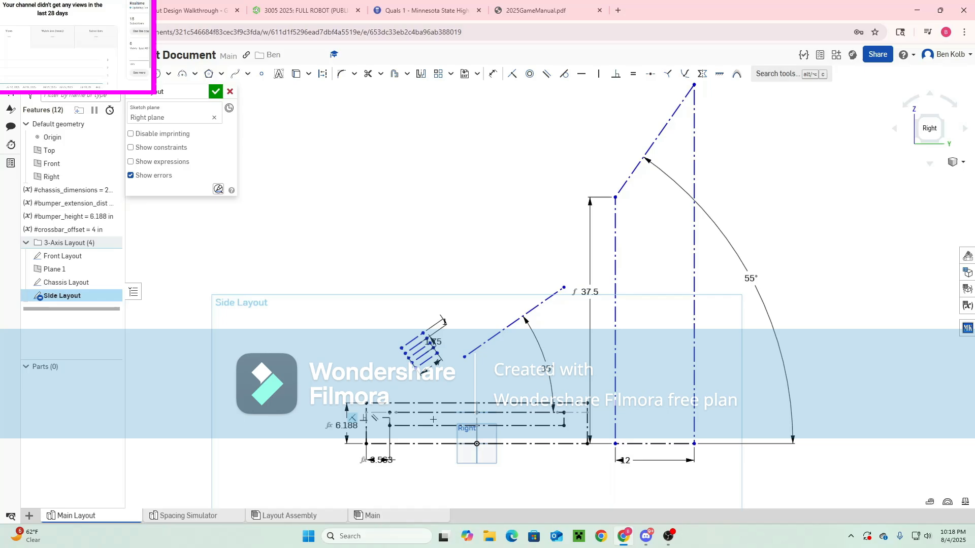
Sketch a vertical construction line about 44.4 in tall upward from the inner rectangle's upper corner farthest from the Coral Station outline
key("q")
left_click(389, 413)
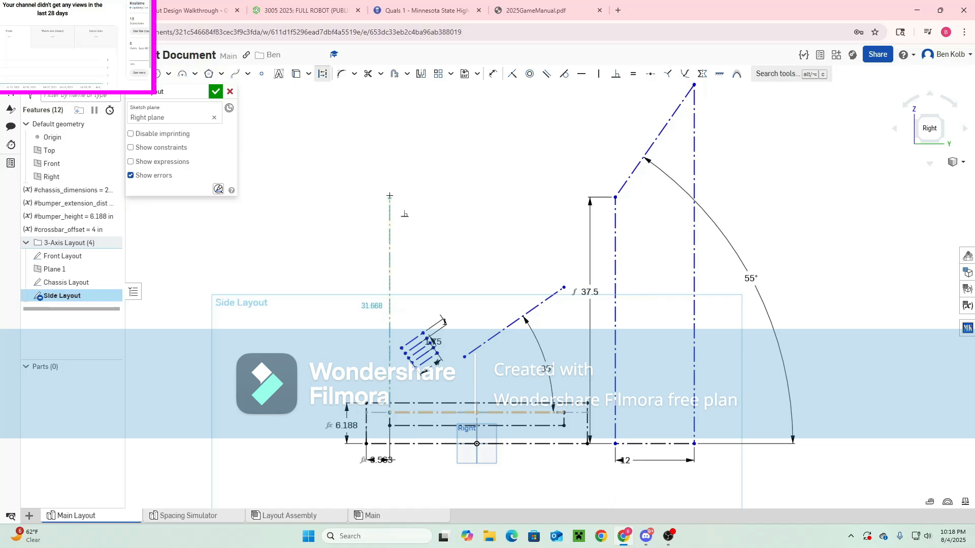
left_click(391, 121)
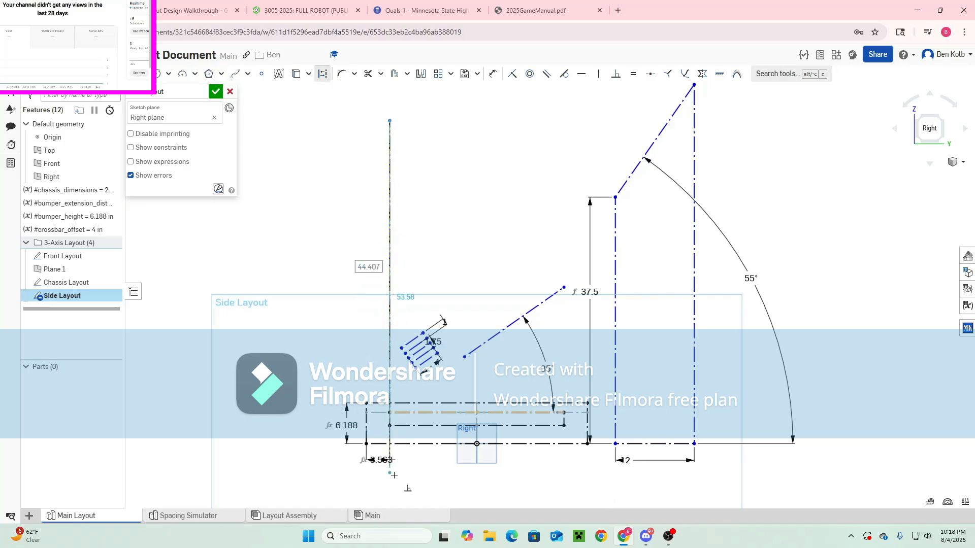
key("d")
key("Escape")
Move the tilted rectangle pair close beside the new vertical construction line
scroll(382, 384, "up", 3)
scroll(391, 400, "down", 4)
middle_click_drag(393, 399, 277, 445)
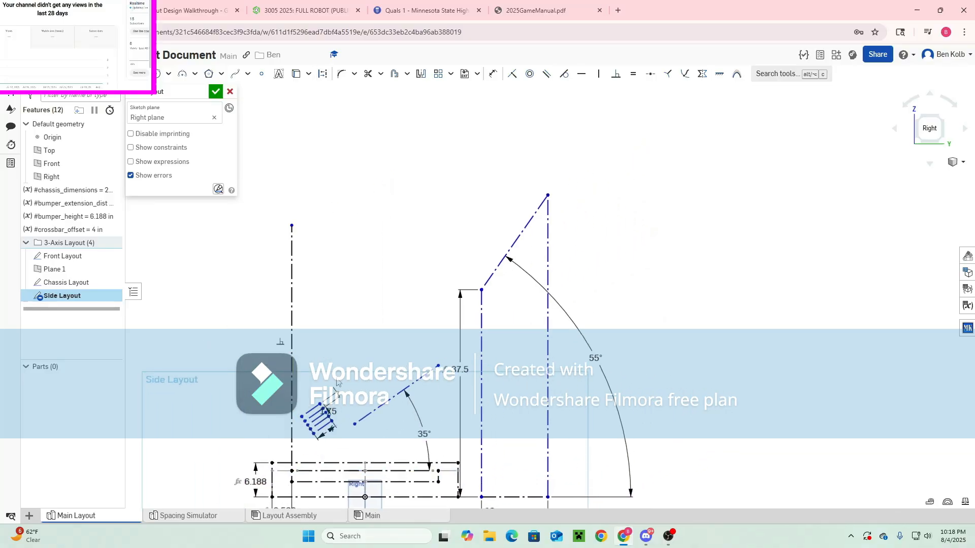
scroll(302, 447, "up", 5)
left_click_drag(351, 367, 323, 353)
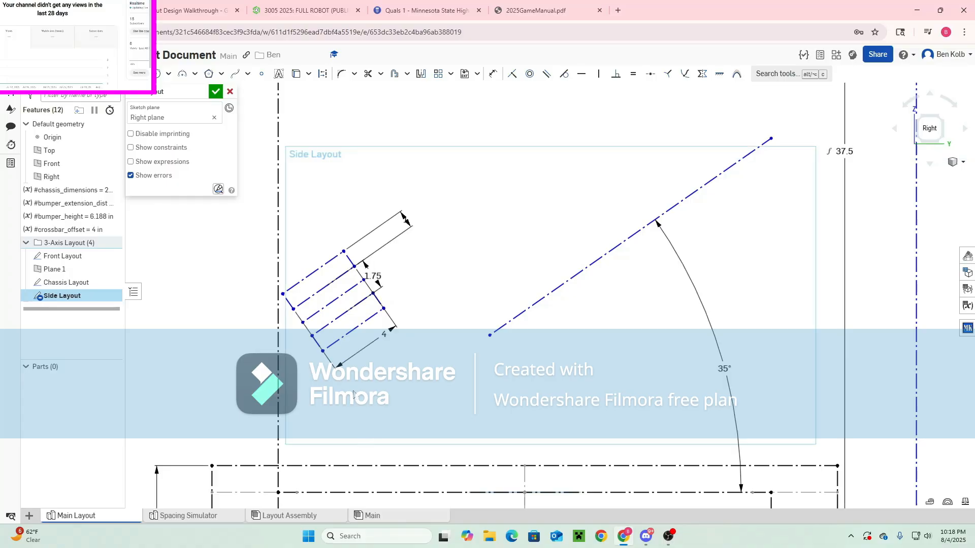
Dimension the gap between the rectangle pair's nearest corner and the vertical line as 0.25 in, and place the label outside the line
key("d")
left_click(282, 294)
left_click(278, 297)
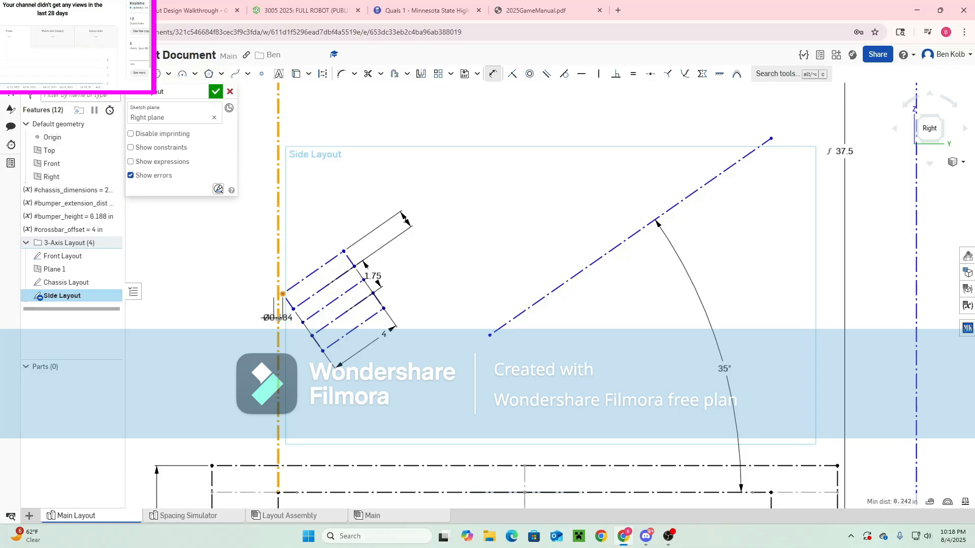
left_click(283, 321)
type("0.25")
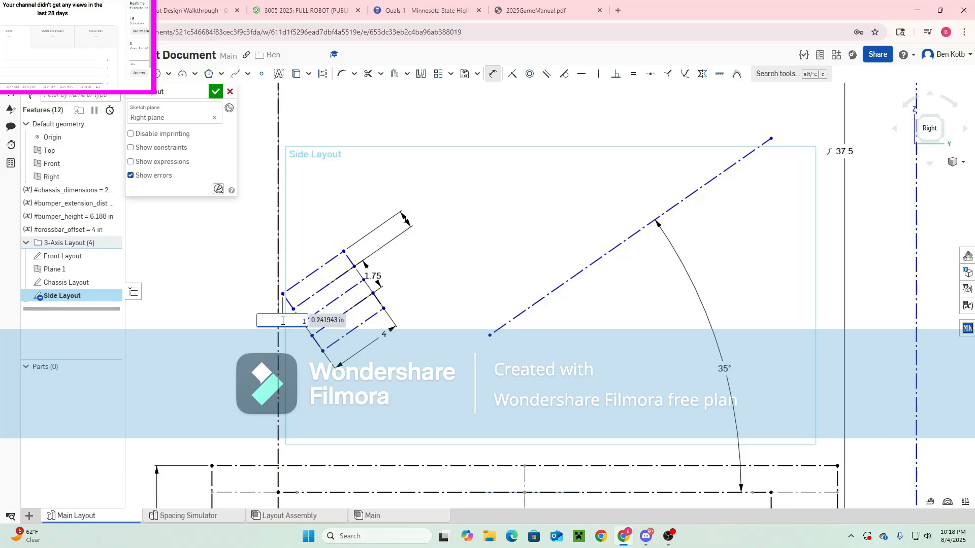
key("Return")
key("Escape")
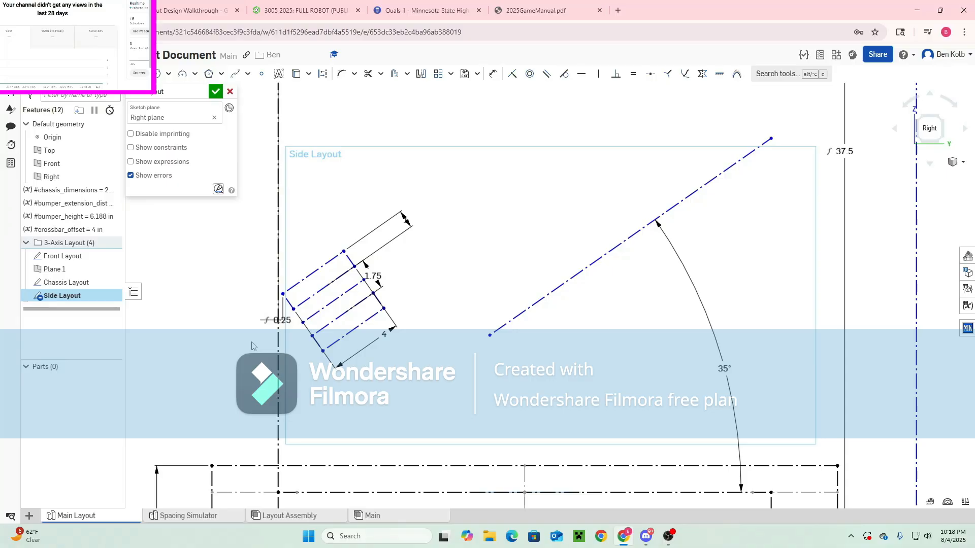
mouse_move(282, 320)
left_mouse_down()
mouse_move(284, 310)
mouse_move(170, 256)
mouse_move(254, 253)
left_mouse_up()
scroll(272, 368, "down", 3)
scroll(272, 368, "down", 2)
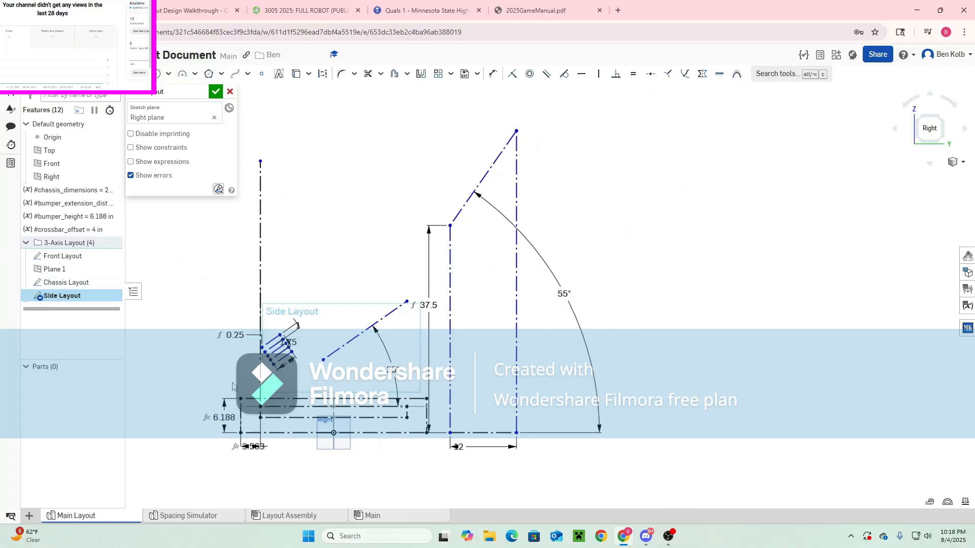
Move the tilted rectangle pair lower toward the chassis, and shift the 35° line down beside it
scroll(285, 352, "up", 2)
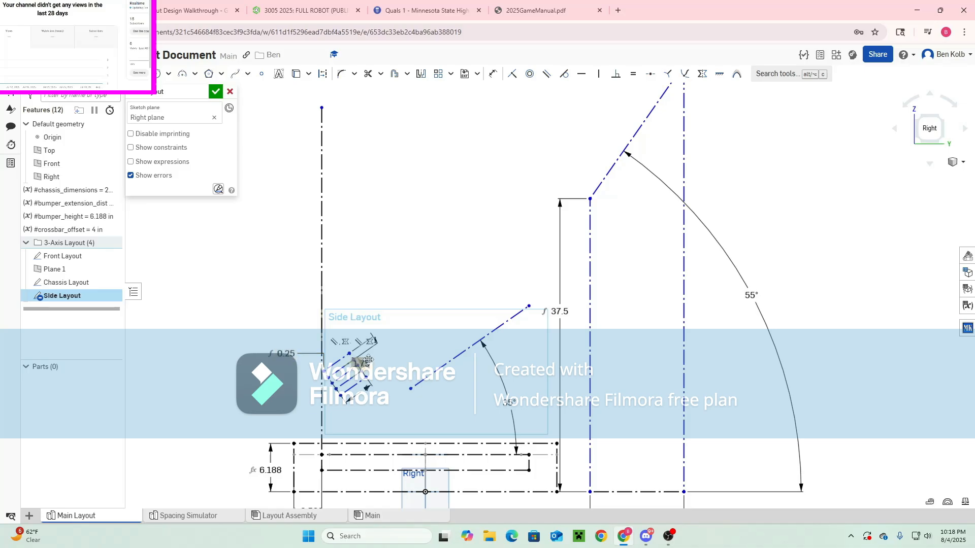
scroll(318, 358, "up", 2)
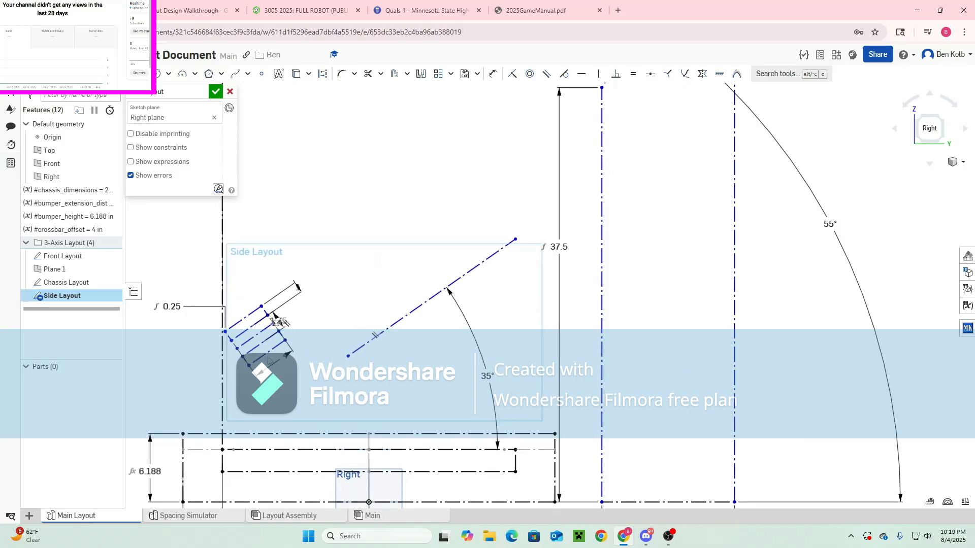
mouse_move(262, 352)
left_mouse_down()
mouse_move(272, 390)
mouse_move(291, 399)
mouse_move(301, 394)
mouse_move(299, 367)
left_mouse_up()
scroll(357, 347, "up", 1)
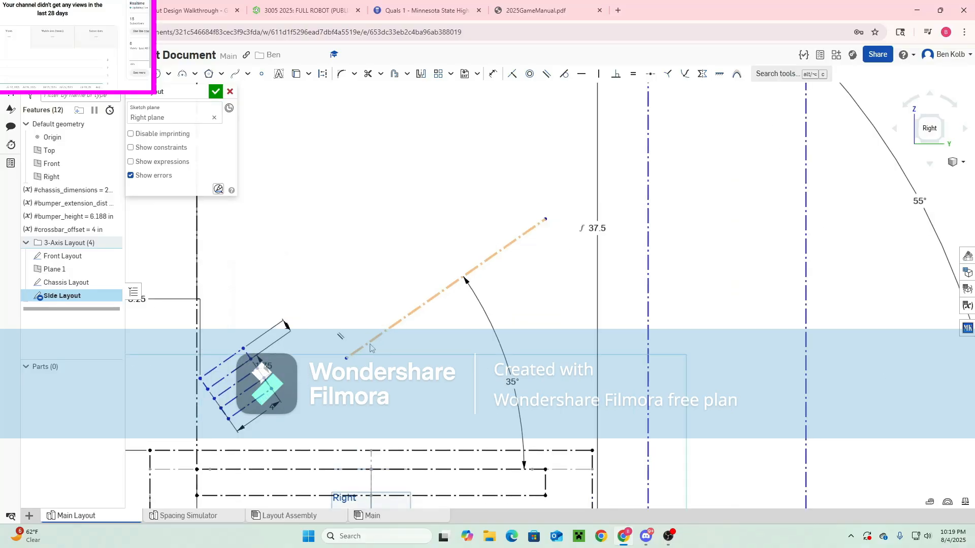
mouse_move(370, 344)
left_mouse_down()
mouse_move(371, 382)
mouse_move(383, 395)
mouse_move(378, 331)
left_mouse_up()
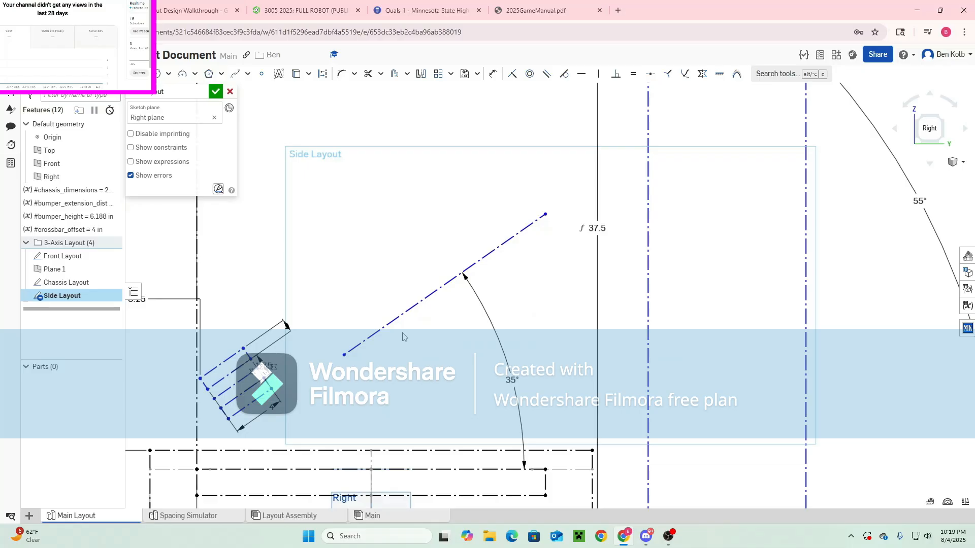
left_click_drag(400, 315, 402, 344)
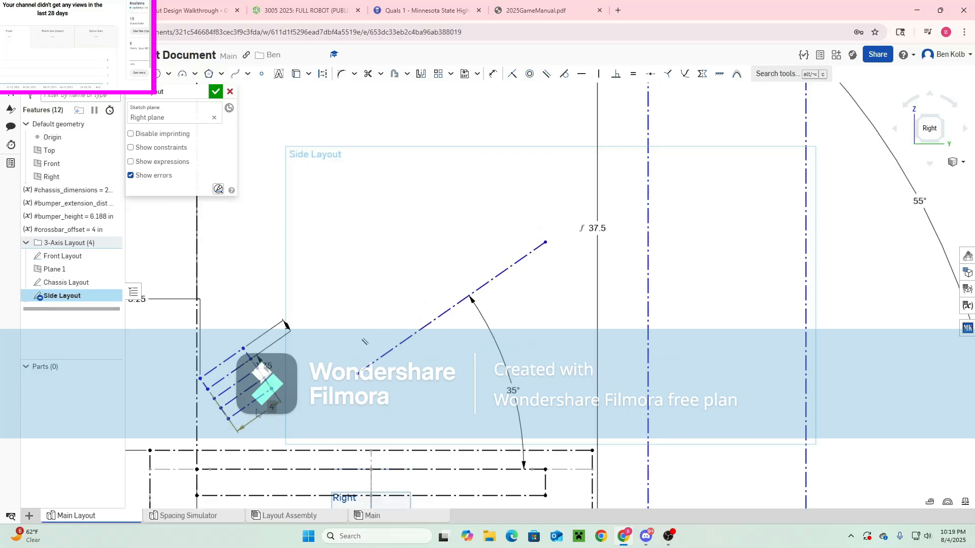
Dimension the offset between the tilted pair's lowest long edge and the 35° line as 1/3 in
key("d")
left_click(260, 397)
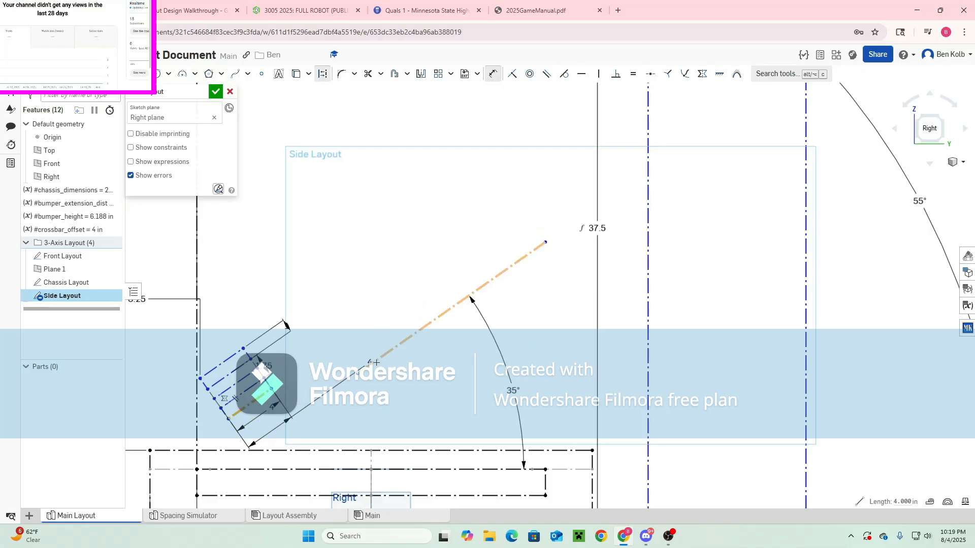
left_click(355, 374)
left_click(345, 374)
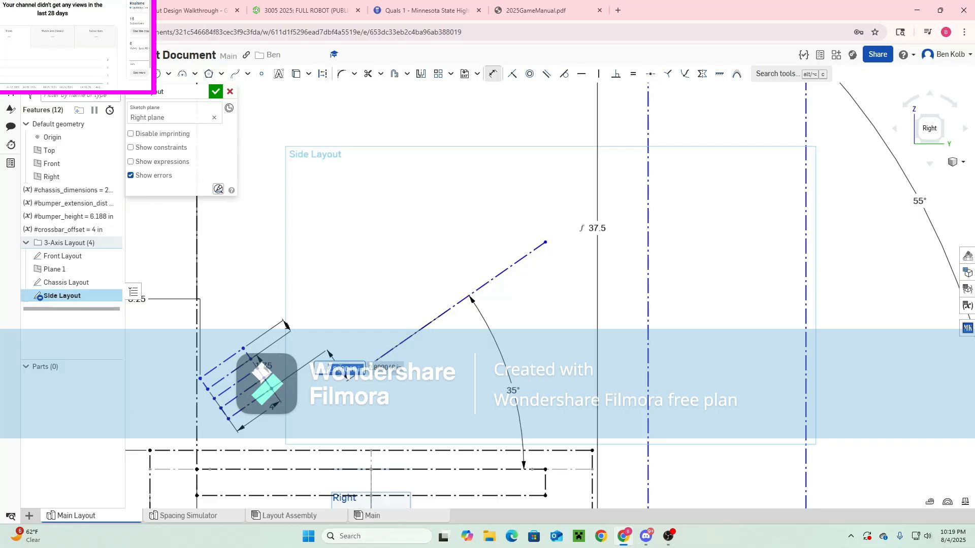
type("1/3")
key("Return")
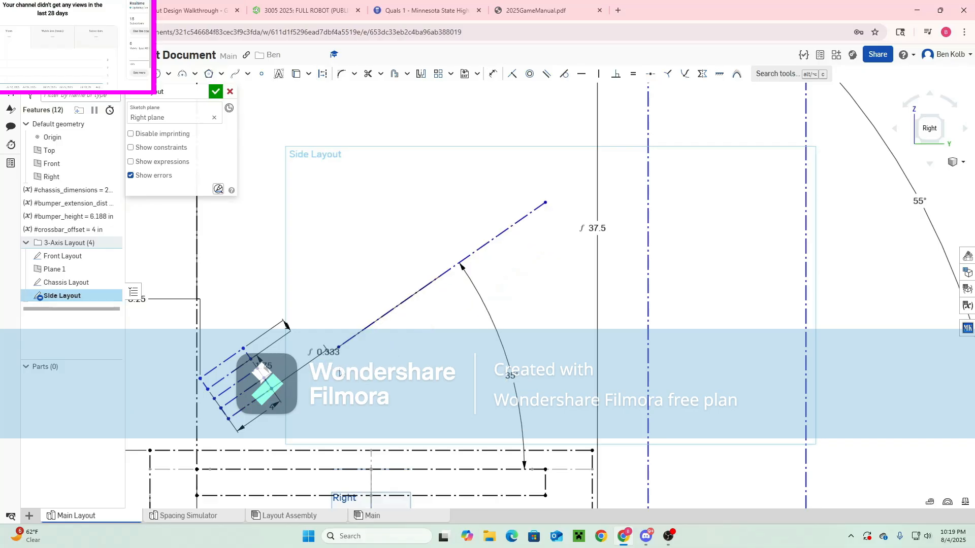
Set the offset between the rectangle pair and the 35° line to 3/8 in
double_click(328, 350)
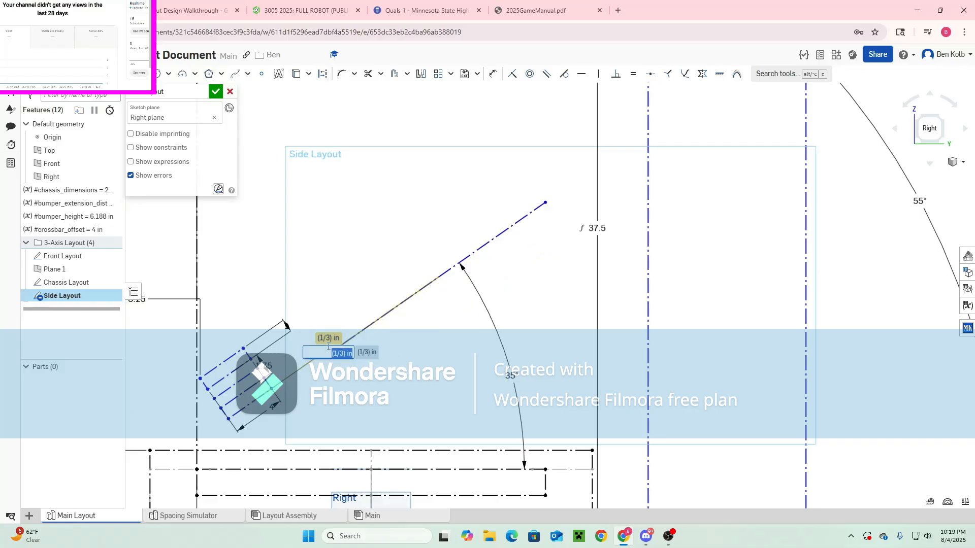
type("3/8")
key("Return")
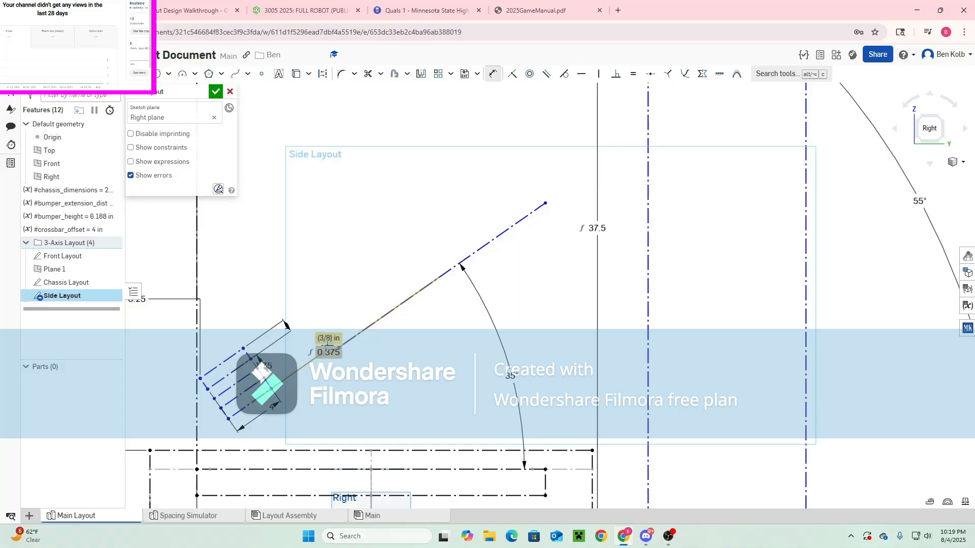
key("Escape")
Lower the 35° line together with the tilted rectangle pair until the pair overlaps the chassis outline
left_click_drag(392, 314, 415, 362)
middle_click_drag(198, 480, 250, 388)
scroll(240, 393, "up", 4)
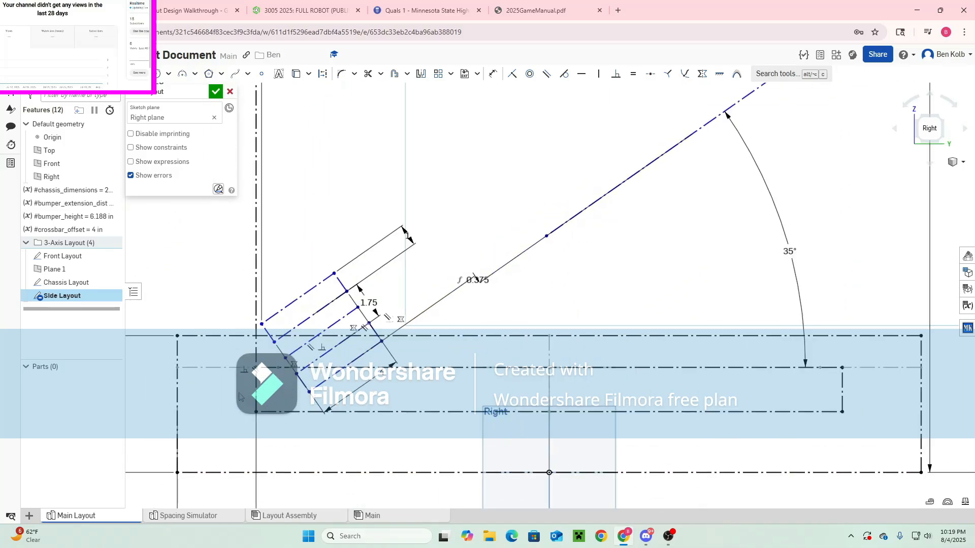
Sketch a vertical line spanning the inner chassis rectangle's height, about 0.97 in from its end farthest from the Coral Station
key("d")
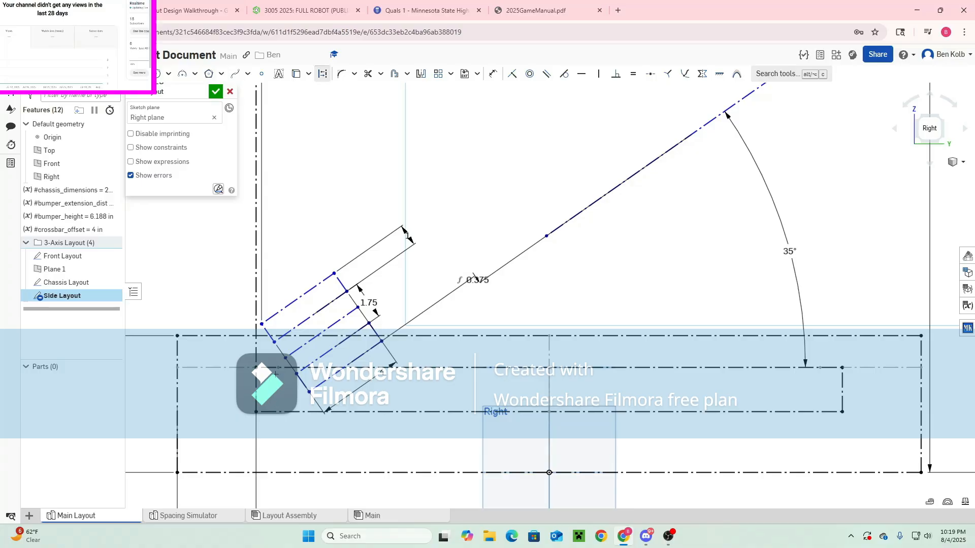
left_click(278, 367)
left_click(276, 411)
key("Escape")
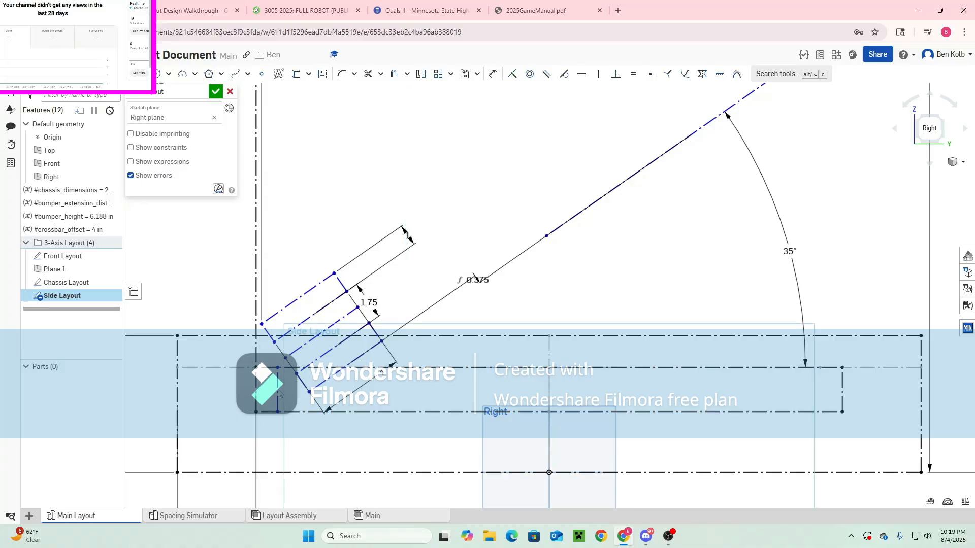
Dimension the new vertical line 1 in from the inner chassis rectangle's end edge, with the label below the rectangle
key("d")
left_click(277, 386)
left_click(256, 385)
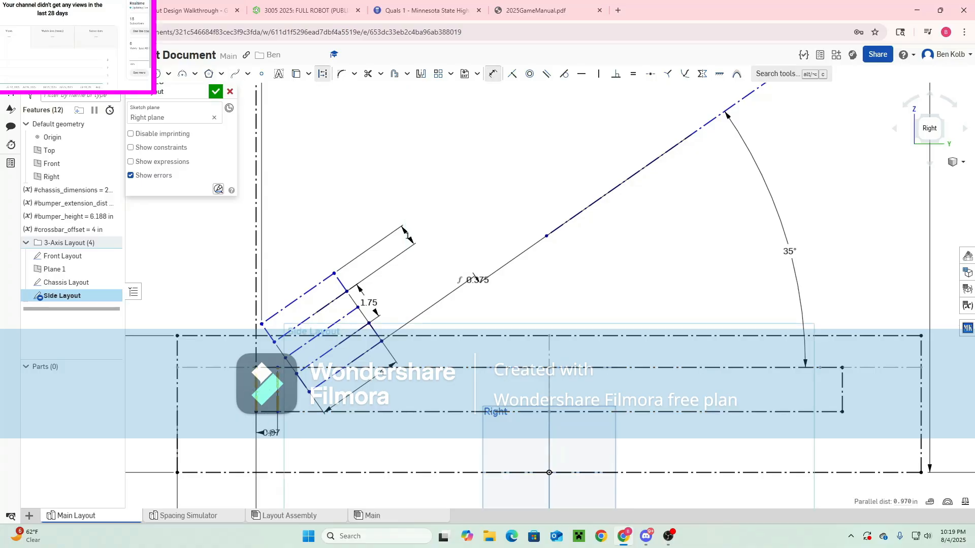
left_click(264, 432)
key("Return")
key("Escape")
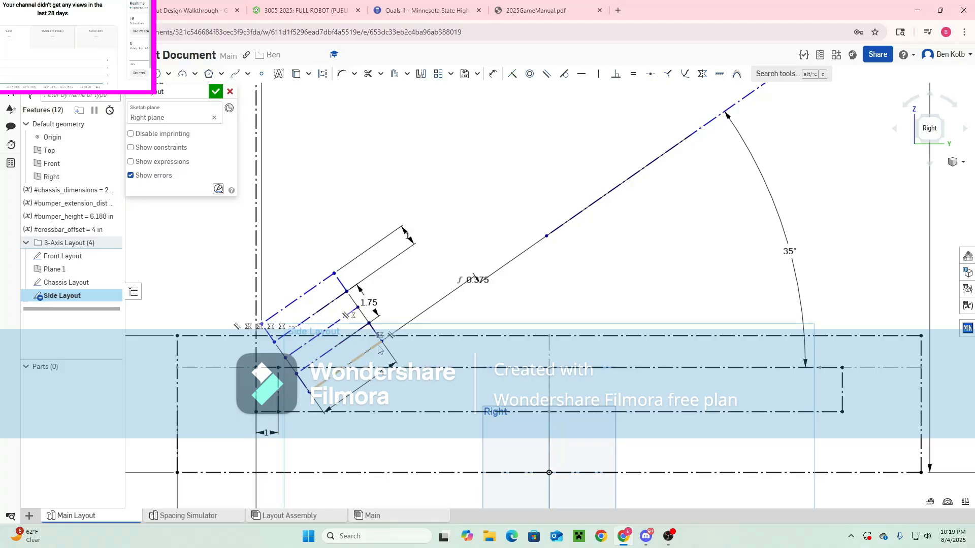
Lower the tilted rectangle pair slightly and dimension it 0.25 in from the new short vertical line
left_click_drag(381, 345, 380, 352)
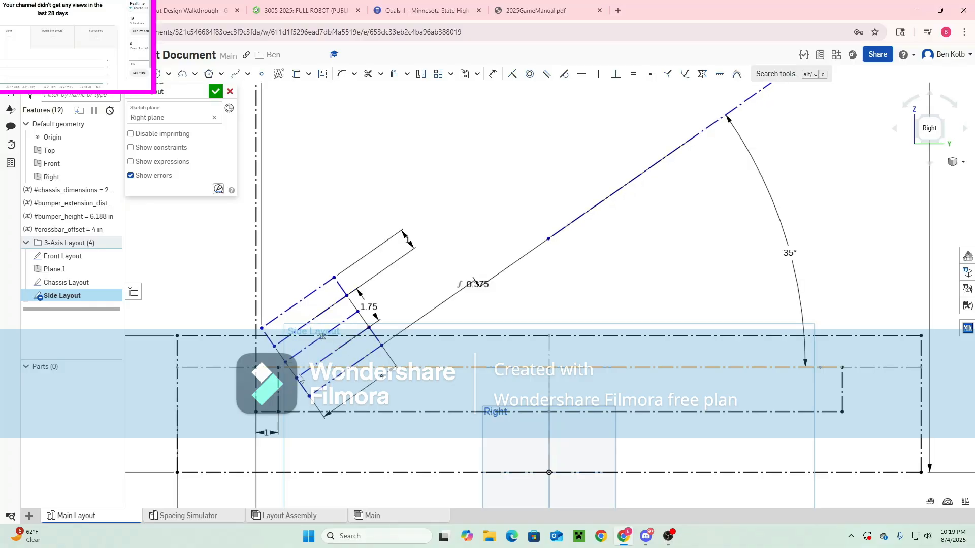
scroll(299, 374, "up", 6)
scroll(396, 353, "down", 5)
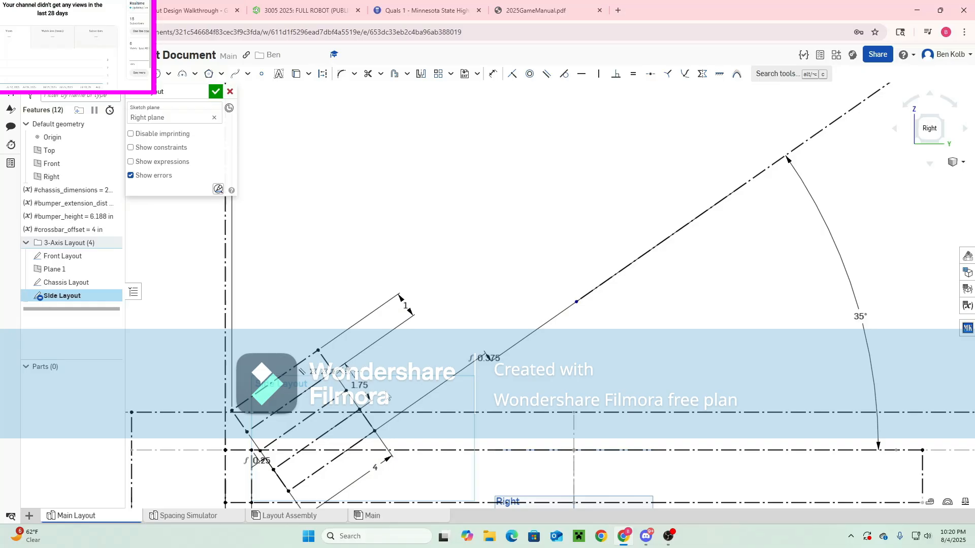
Make the 35° line's lower endpoint coincident with the bumper outline's upper edge
scroll(376, 421, "down", 5)
scroll(372, 423, "up", 3)
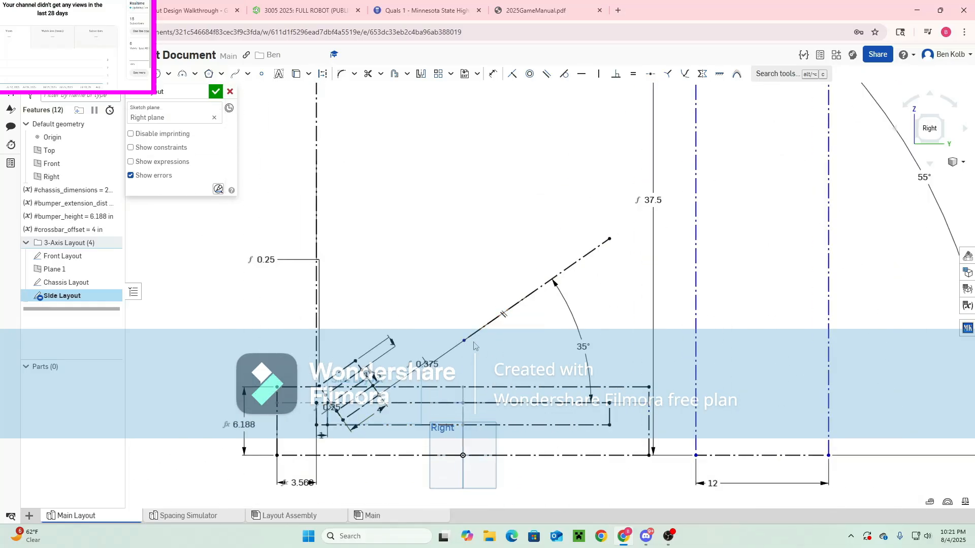
left_click(452, 387)
left_click(512, 74)
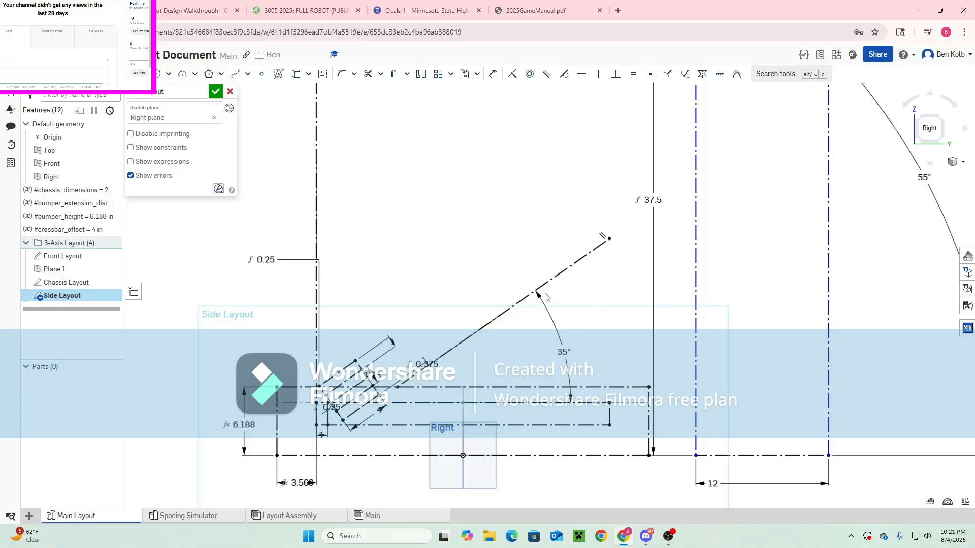
left_click(525, 297)
left_click(458, 263)
right_click_drag(459, 263, 485, 285)
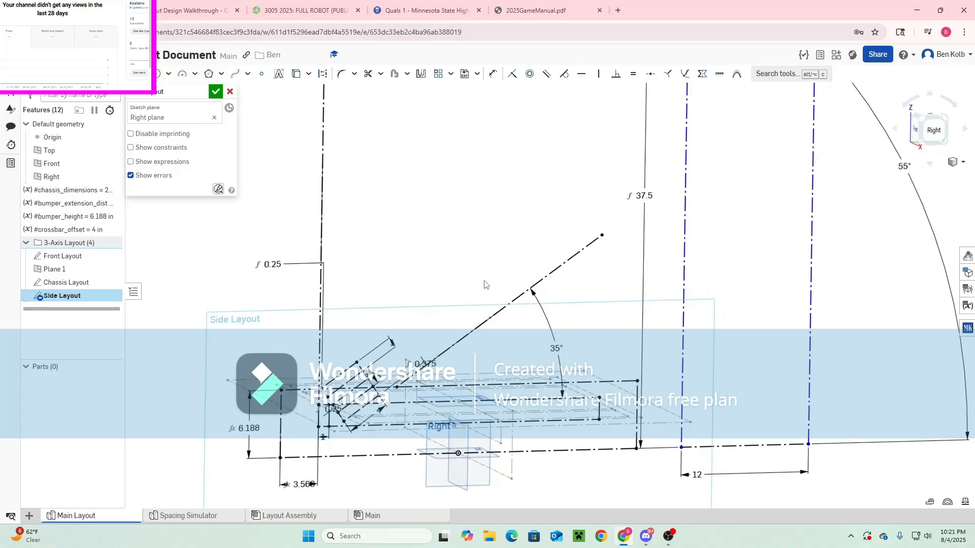
left_click(926, 143)
scroll(444, 402, "up", 2)
scroll(445, 402, "up", 2)
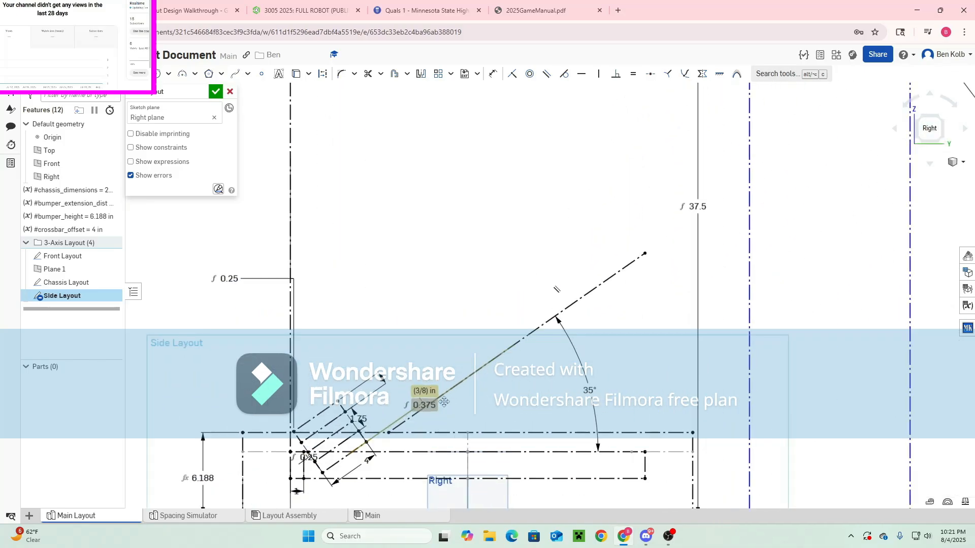
Move the Coral Station outline a little farther from the bumper outline
scroll(445, 403, "down", 2)
scroll(301, 307, "down", 1)
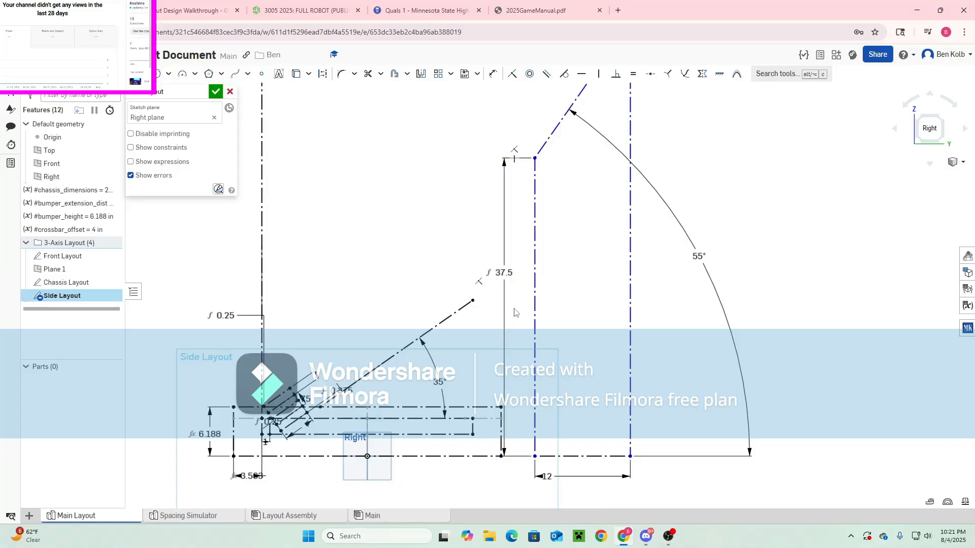
left_click_drag(534, 325, 617, 325)
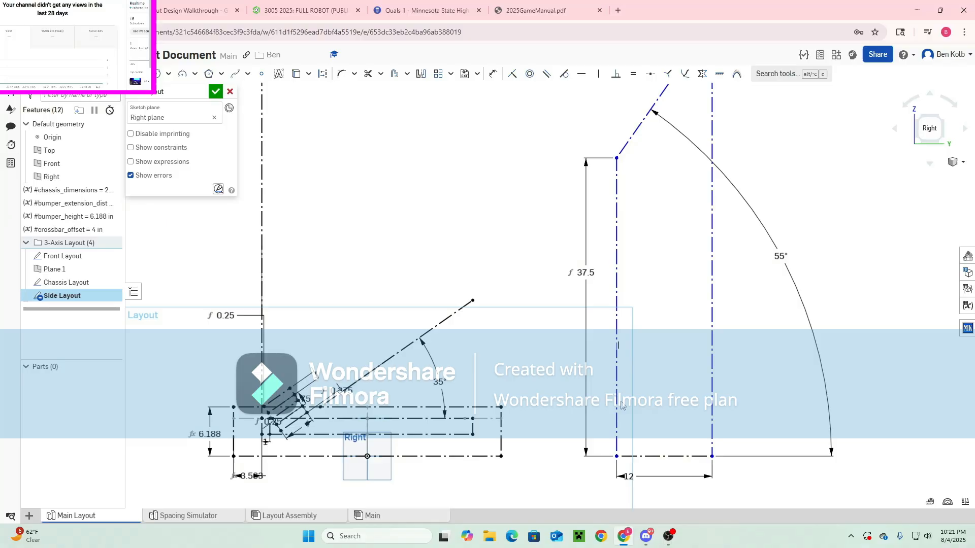
left_click_drag(621, 405, 566, 410)
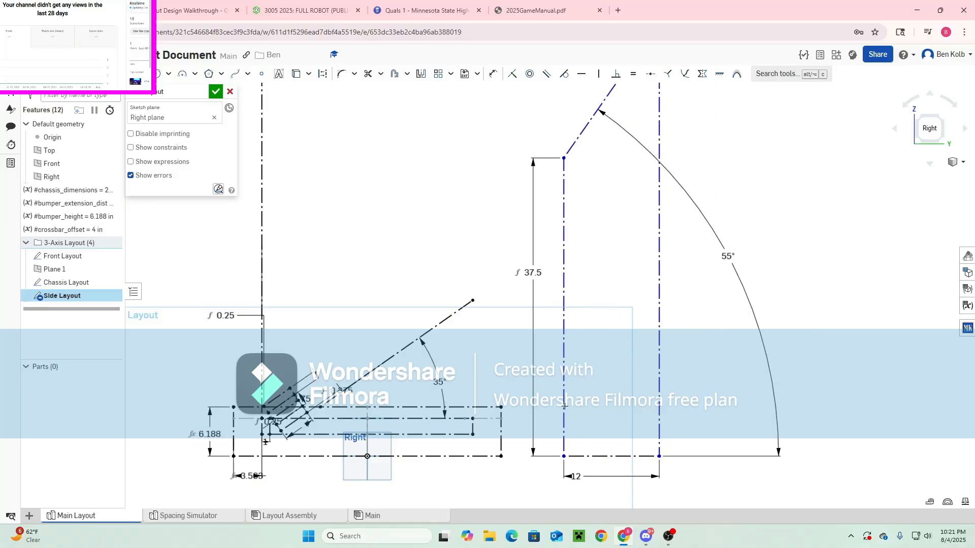
Sketch a construction line about 20.8 in long from the Coral Station slope's lower point to near the 35° line's upper end
key("d")
mouse_move(563, 158)
left_mouse_down()
mouse_move(556, 193)
mouse_move(481, 301)
left_mouse_up()
key("Escape")
Make the new connecting line parallel to the Coral Station's 55° slope
key("d")
left_click(499, 269)
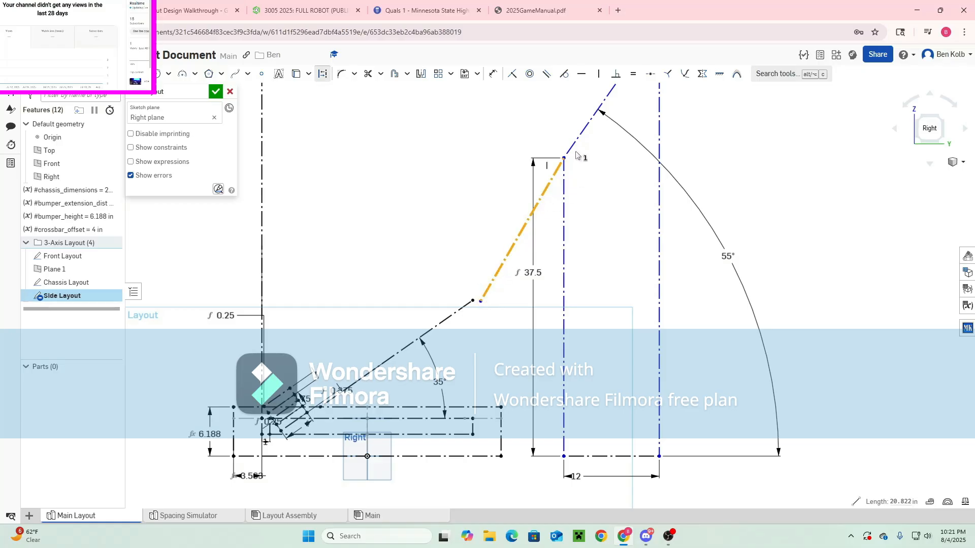
left_click(575, 143)
key("b")
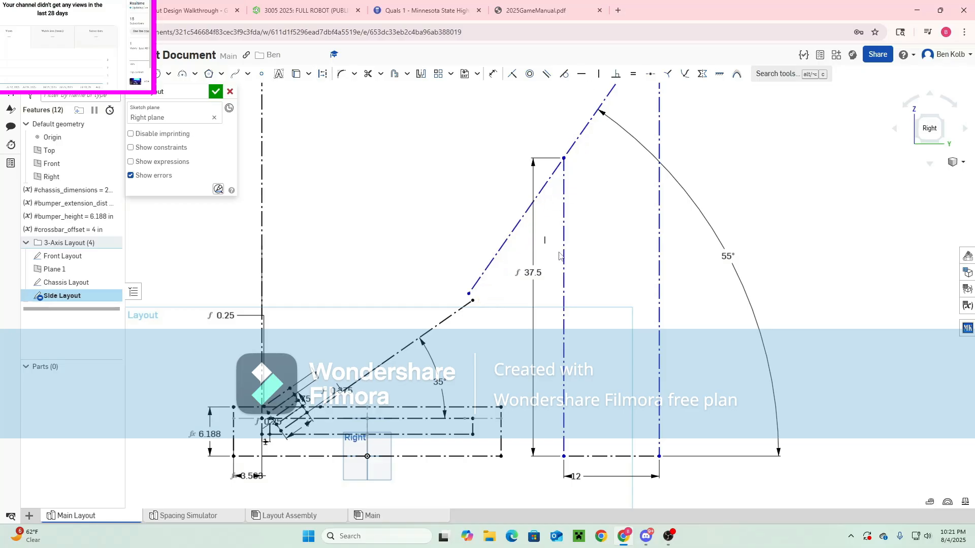
Make the connecting line's free end coincident with the 35° line's upper endpoint
left_click(468, 294)
left_click(472, 301)
key("i")
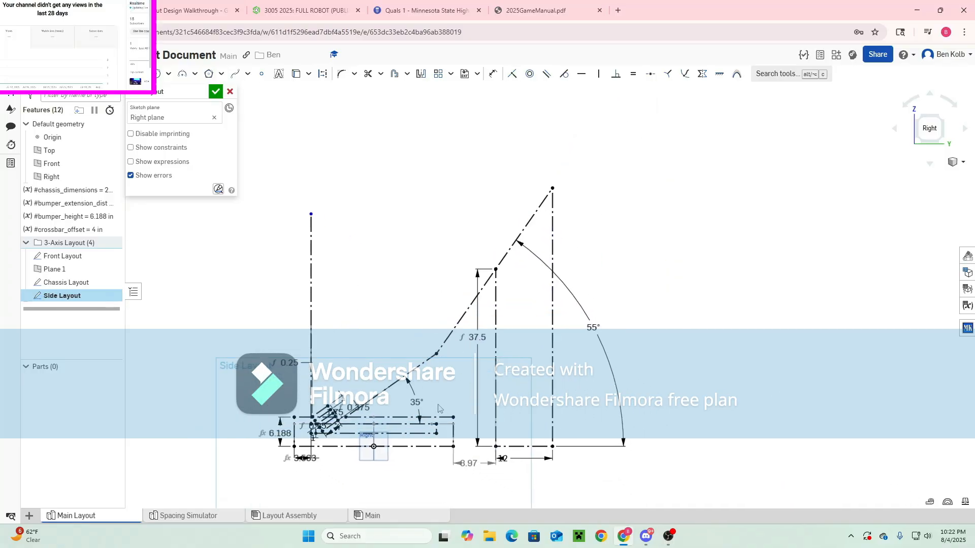
Examine the horizontal distance between the bumper outline and the Coral Station in the side layout
scroll(469, 416, "up", 3)
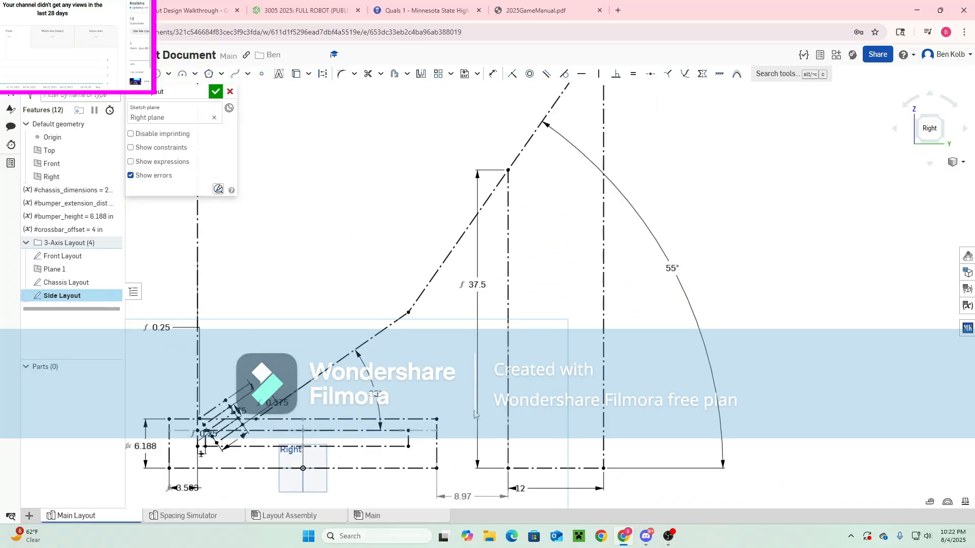
scroll(459, 457, "down", 1)
scroll(457, 452, "up", 1)
scroll(445, 419, "up", 1)
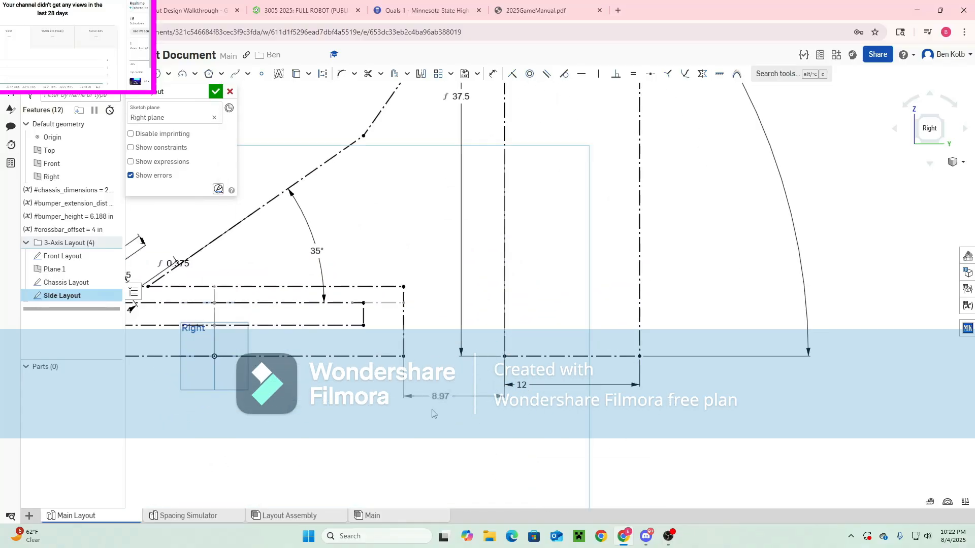
scroll(428, 424, "down", 2)
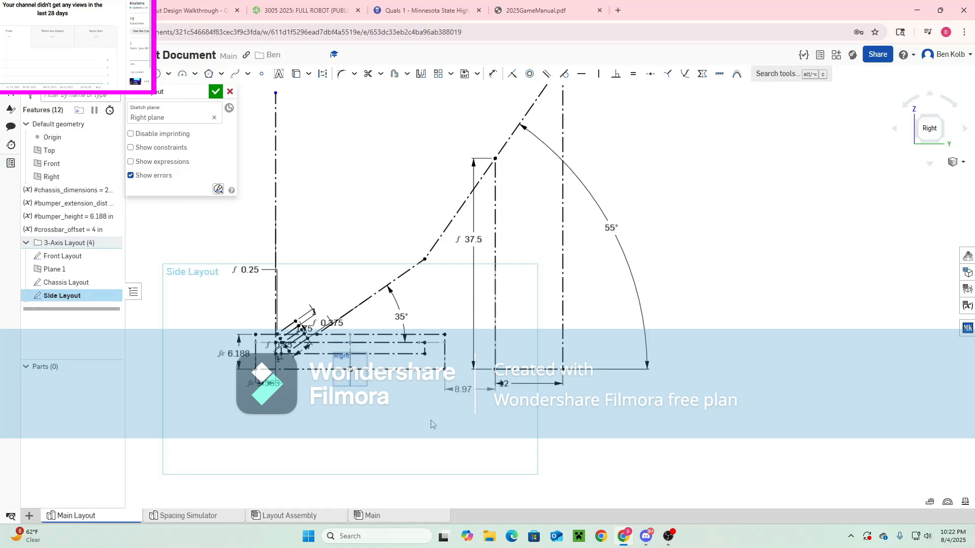
scroll(431, 426, "up", 1)
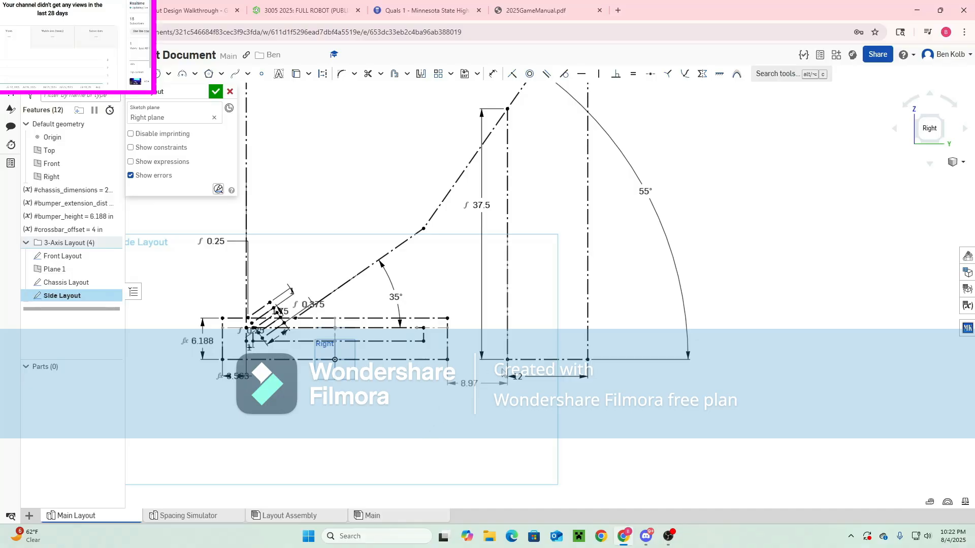
left_click(509, 327)
left_click(557, 321)
Reopen the Side Layout sketch for editing at the tilted rectangle pair
scroll(450, 371, "up", 5)
scroll(349, 365, "down", 3)
middle_click_drag(349, 365, 452, 390)
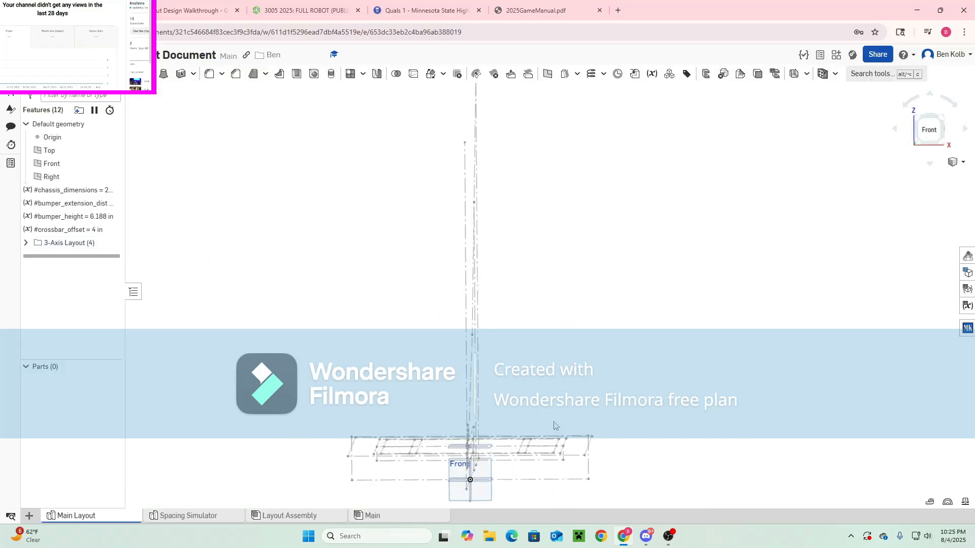
mouse_move(442, 455)
right_mouse_down()
mouse_move(463, 457)
mouse_move(493, 413)
mouse_move(553, 420)
mouse_move(476, 424)
right_mouse_up()
right_click_drag(476, 420, 475, 422)
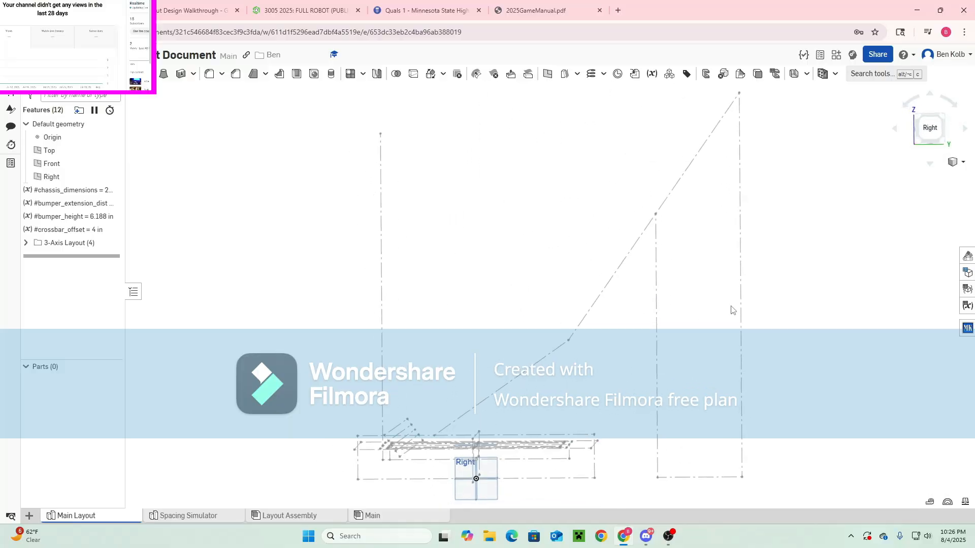
left_click(936, 133)
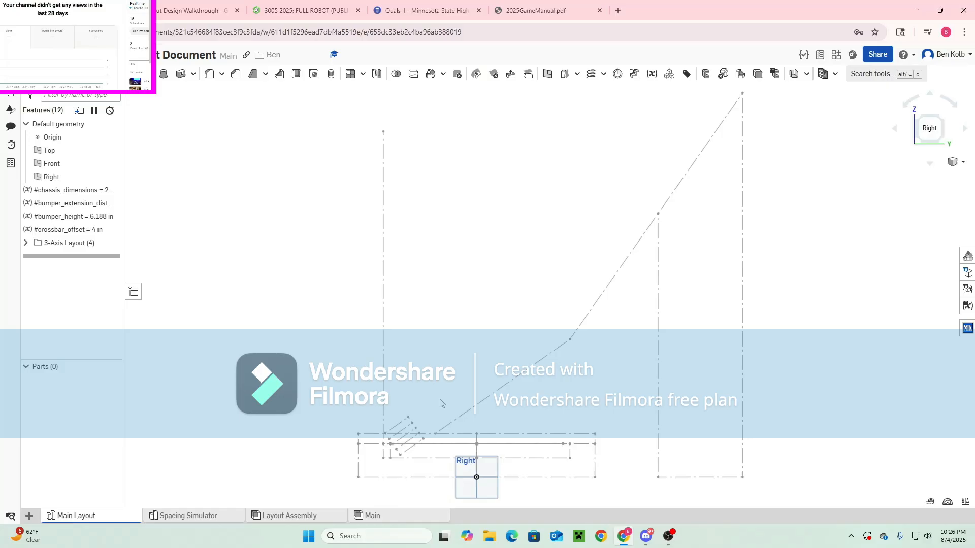
scroll(421, 440, "up", 2)
double_click(422, 439)
scroll(406, 442, "up", 2)
scroll(401, 444, "down", 2)
scroll(396, 445, "up", 3)
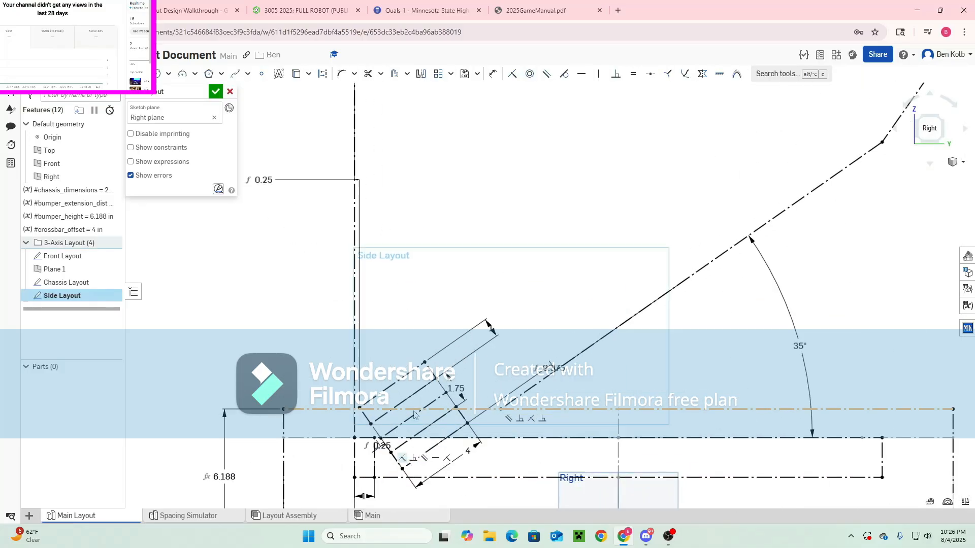
Examine the tilted rectangle pair's dimensions and the open area beside the bumper outline in the Side Layout sketch
scroll(397, 442, "down", 5)
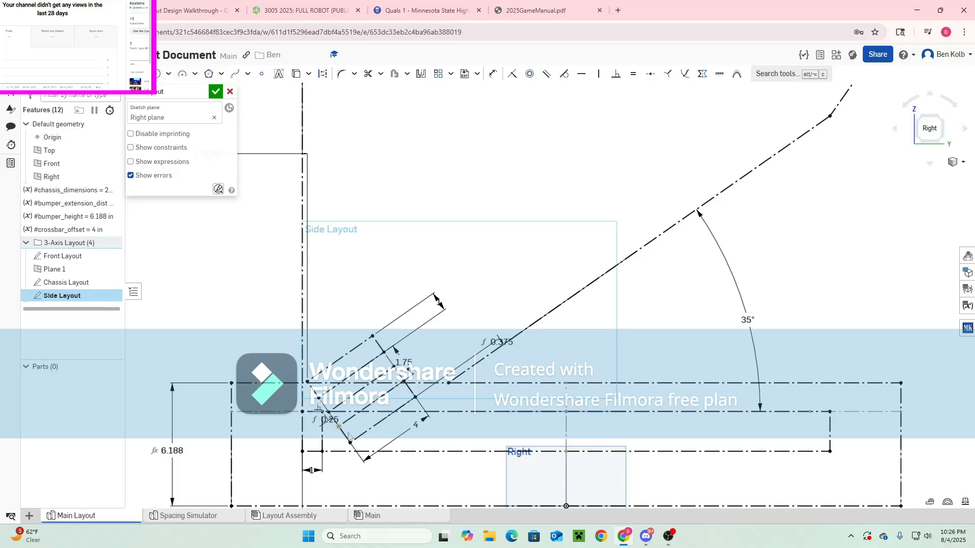
scroll(313, 422, "up", 3)
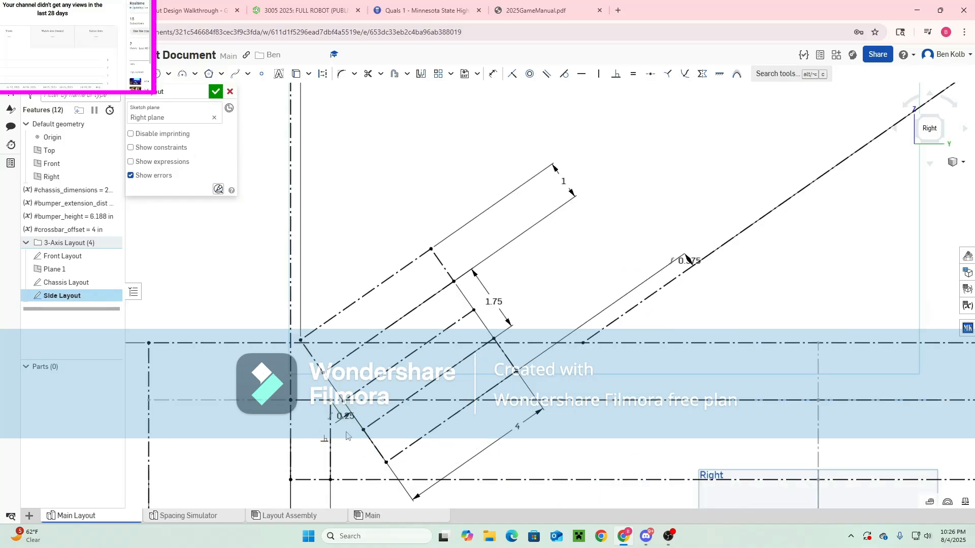
scroll(347, 420, "down", 3)
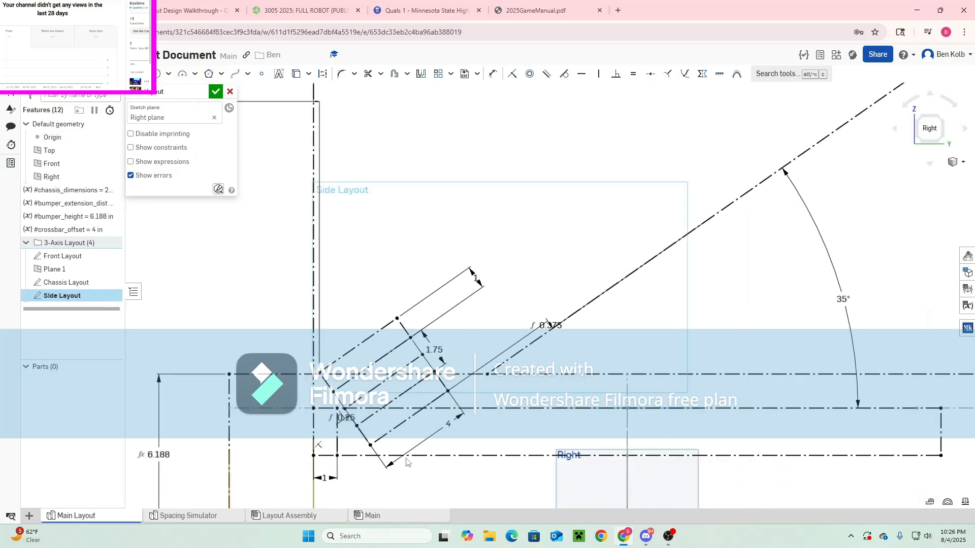
scroll(391, 463, "up", 4)
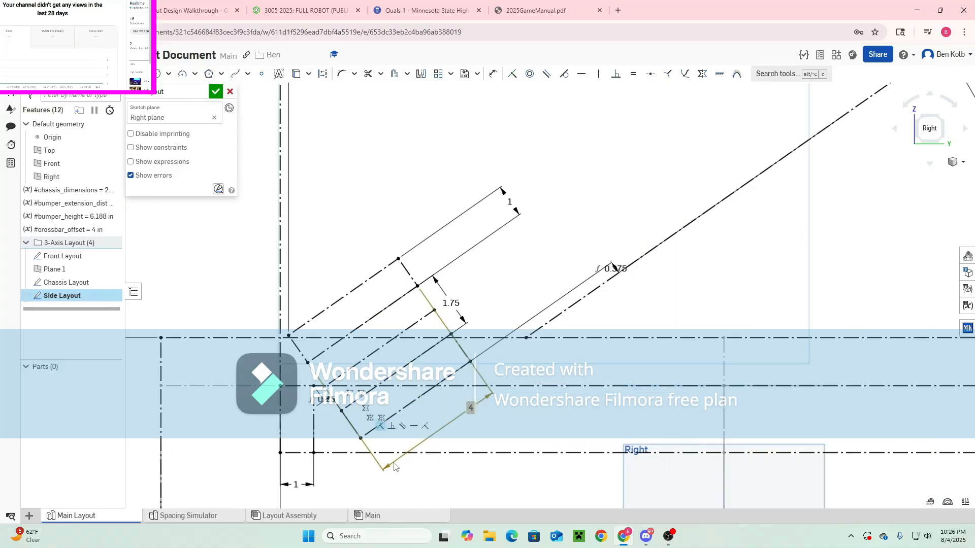
scroll(336, 378, "down", 4)
middle_click_drag(336, 378, 485, 381)
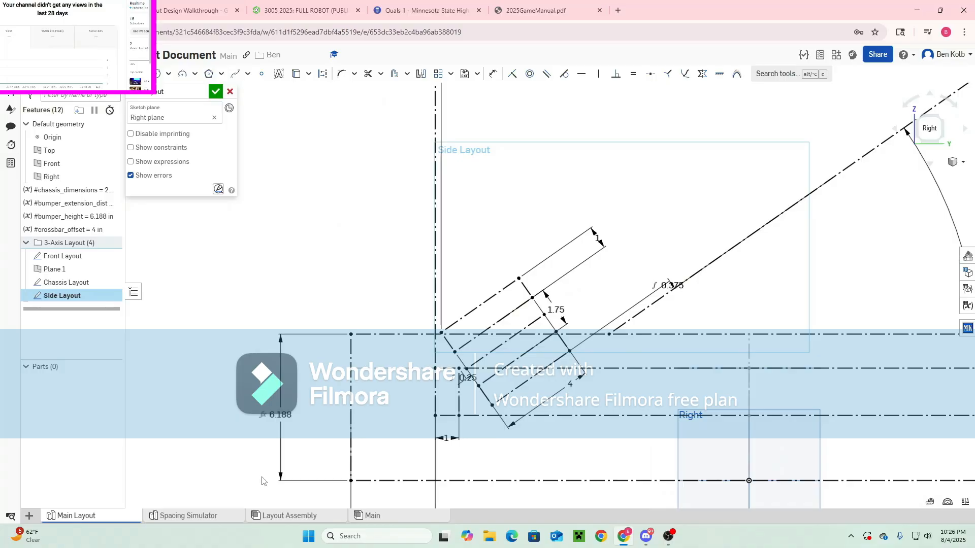
scroll(464, 409, "down", 3)
middle_click_drag(378, 439, 417, 424)
scroll(330, 459, "up", 3)
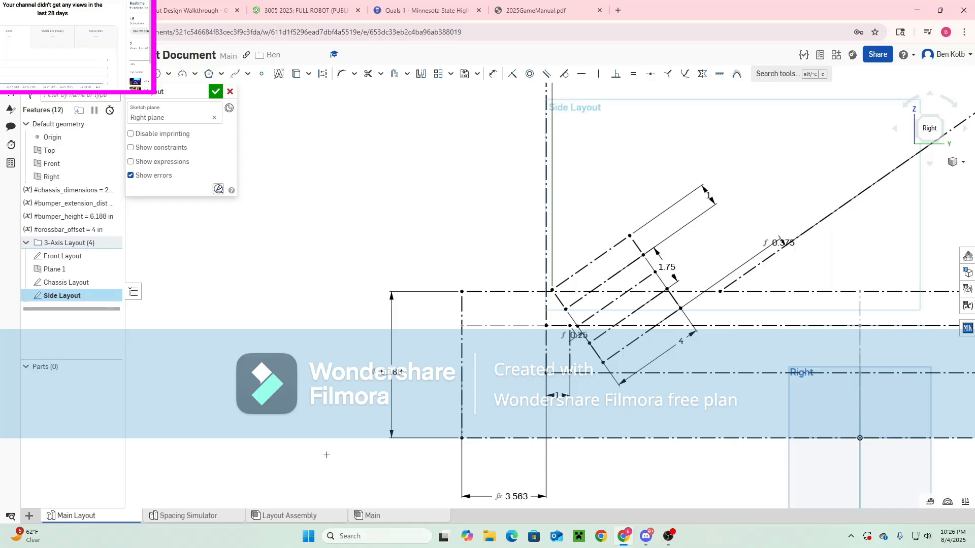
Sketch two stacked horizontal construction rectangles beside the bumper outline, the upper one about 4.3 by 1 in
key("d")
left_click_drag(325, 336, 427, 359)
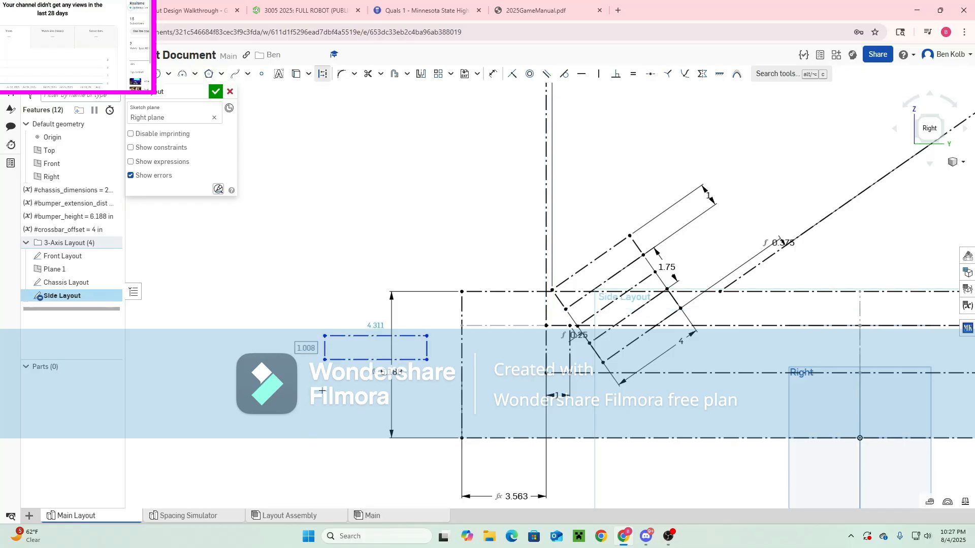
left_click_drag(322, 390, 427, 418)
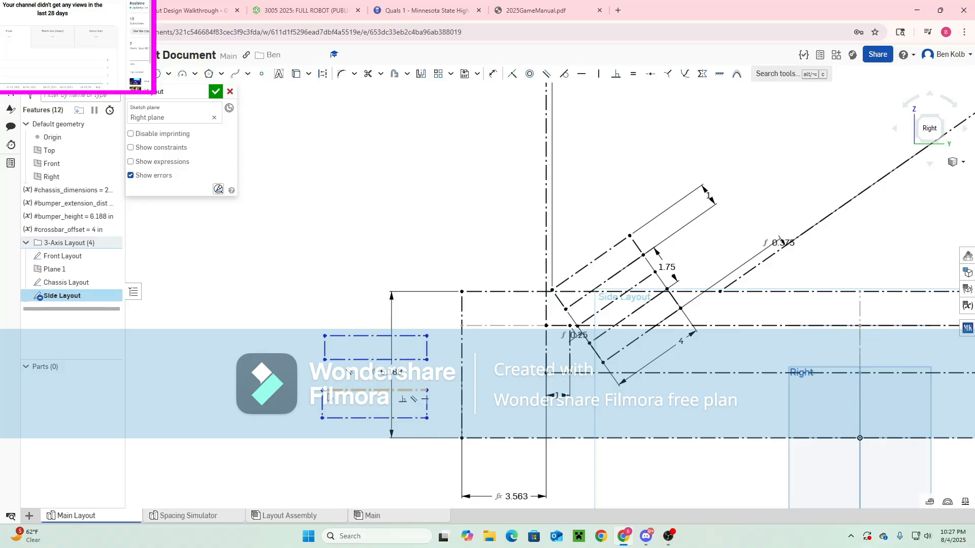
Align the upper rectangle's lower outer corner with the lower rectangle's outer side using a coincident constraint
key("d")
left_click(325, 359)
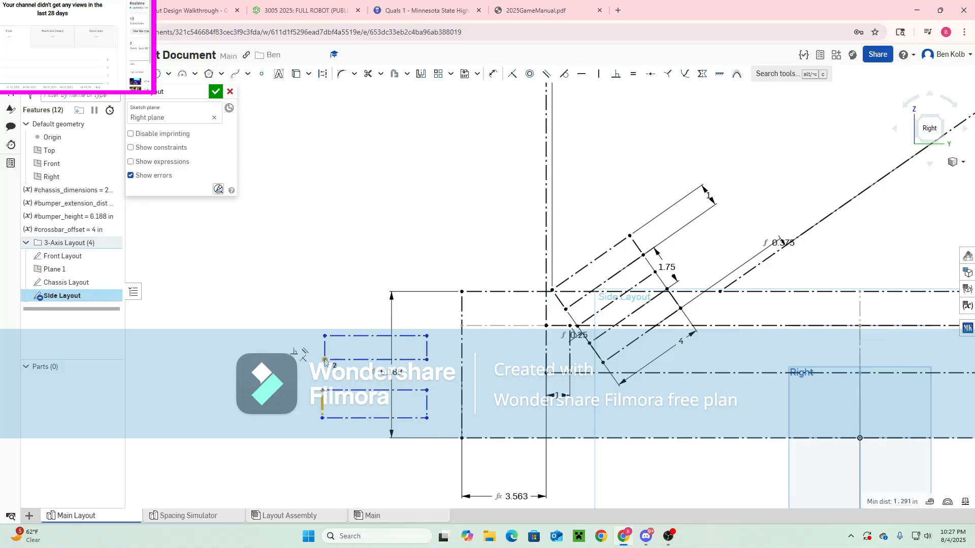
key("i")
key("d")
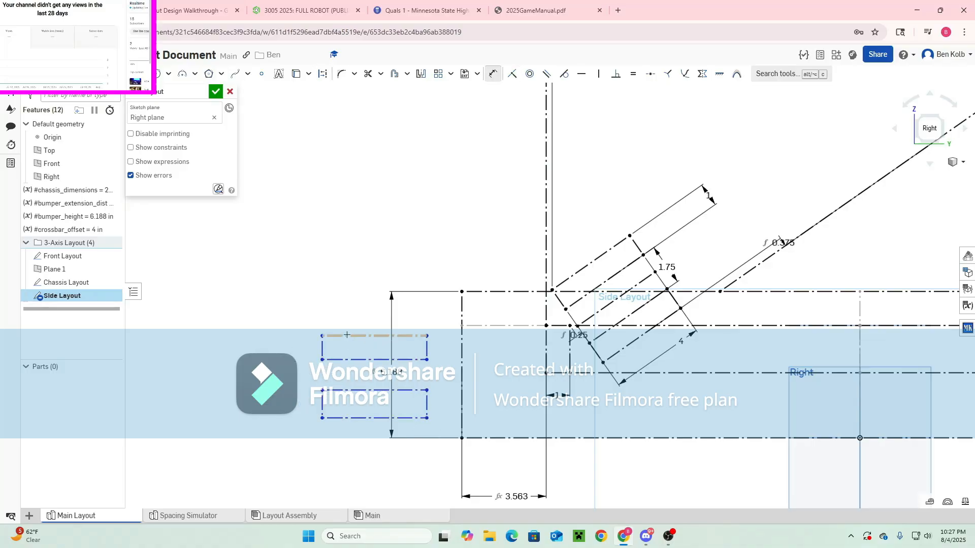
key("Escape")
key("d")
key("Escape")
Make the outer short sides of the two horizontal rectangles equal in length
left_click(323, 349)
left_click(323, 406)
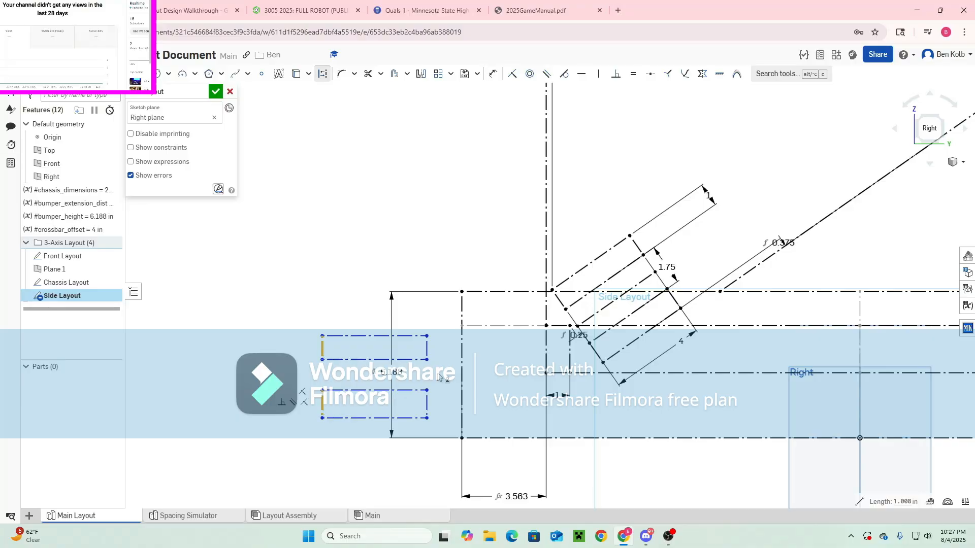
key("e")
Set the gap between the two rectangles to 1.75 in and dimension the lower rectangle 0.375 in above the bumper's base line
key("d")
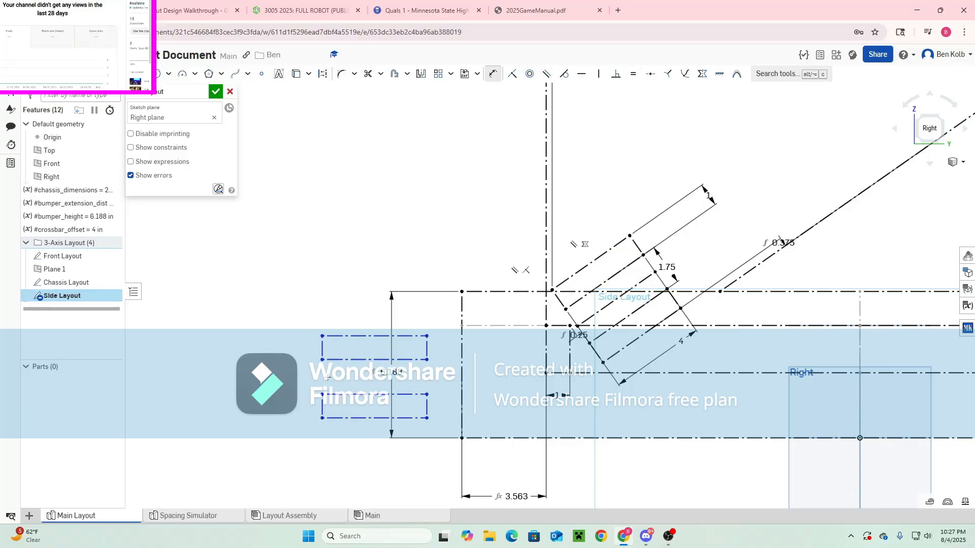
left_click(334, 395)
left_click(341, 360)
left_click(285, 383)
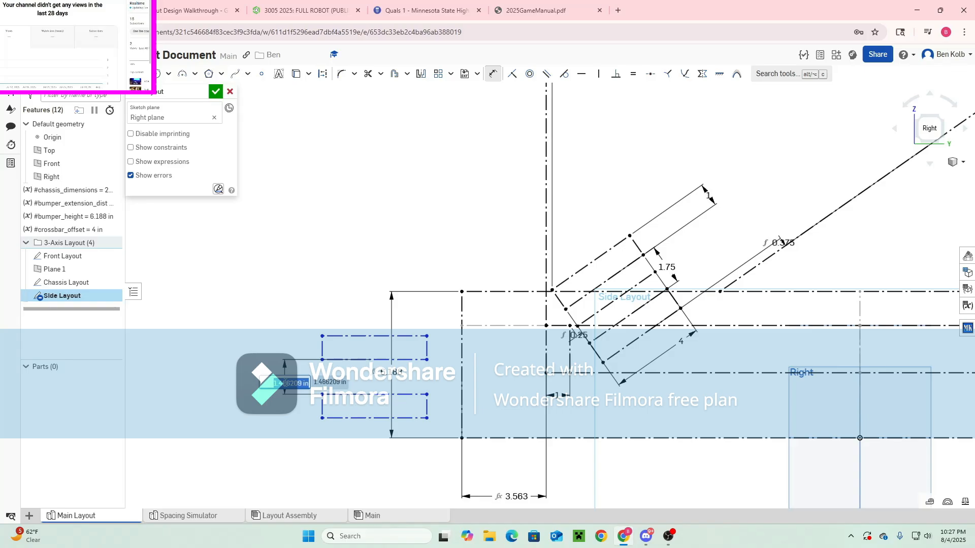
type("1.75")
key("Return")
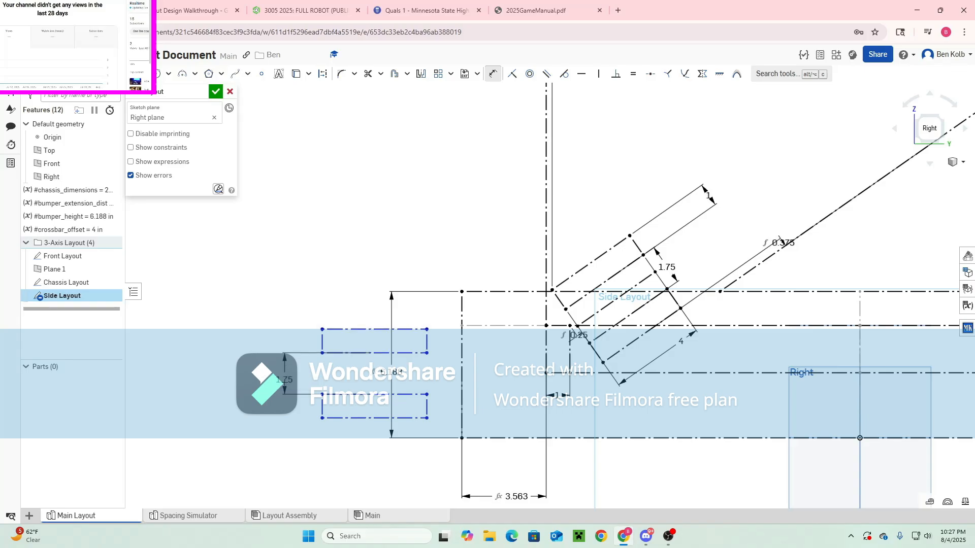
left_click(376, 418)
left_click(469, 438)
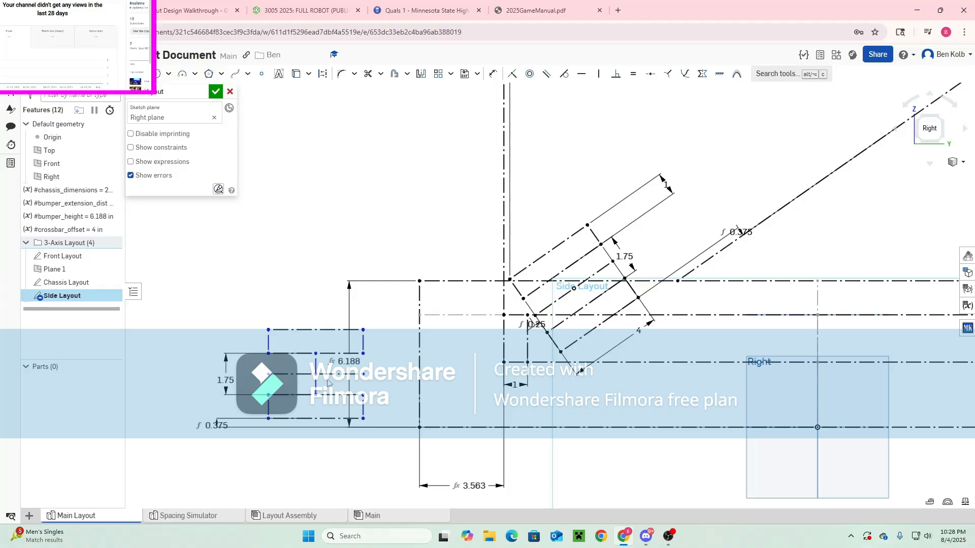
Draw a three-point arc from the horizontal rectangle pair's centre to the tilted pair's centre, about 5.9 in in radius
left_click(315, 354)
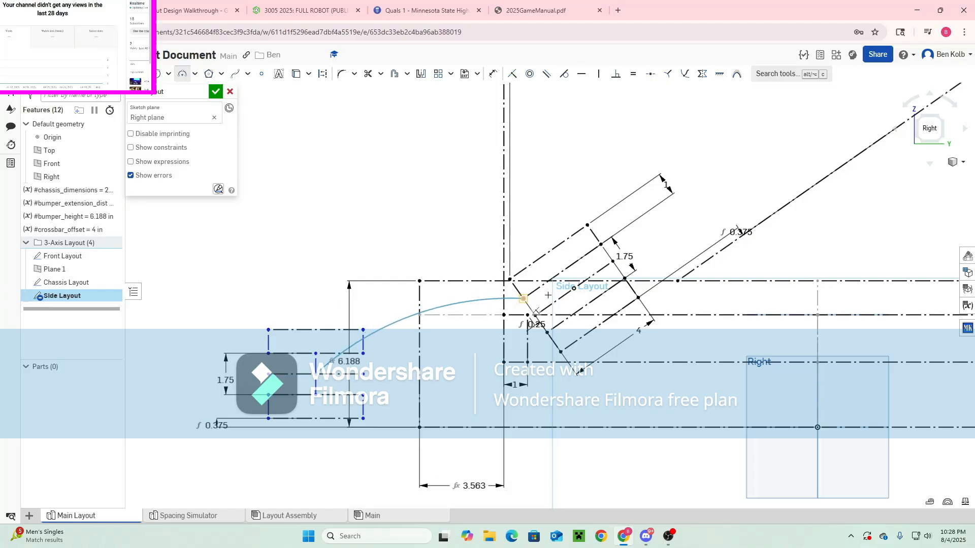
left_click(574, 288)
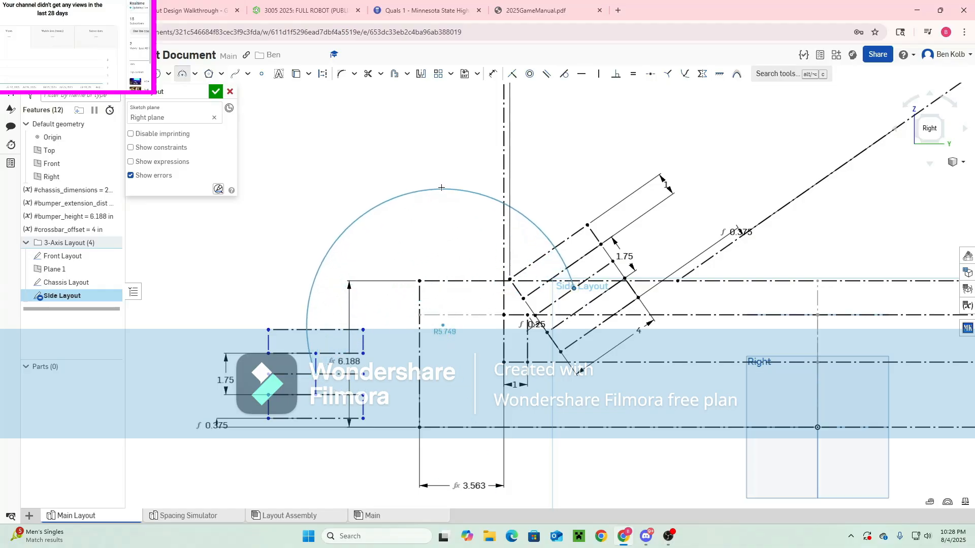
left_click(451, 166)
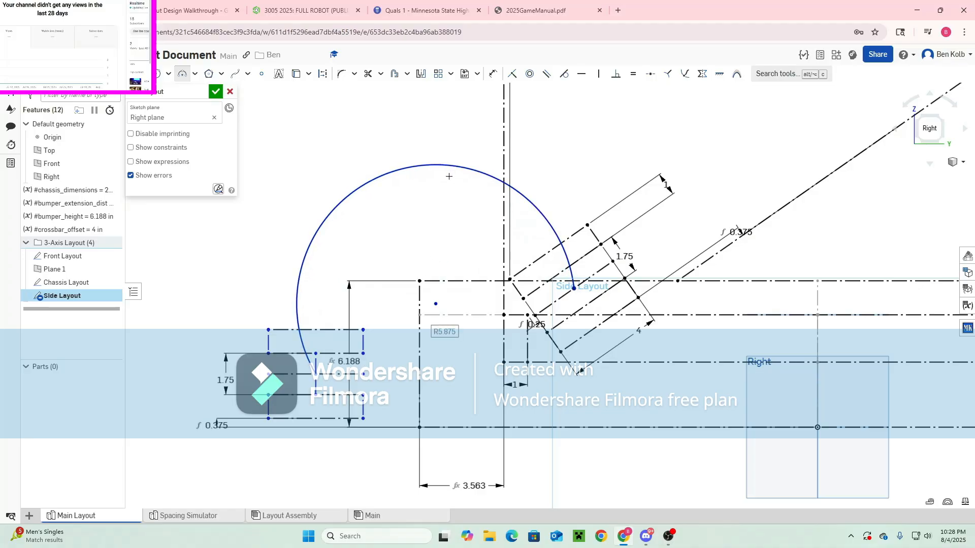
Move the tilted rectangle pair upward off the chassis to try a different position with the arc attached
scroll(390, 359, "down", 5)
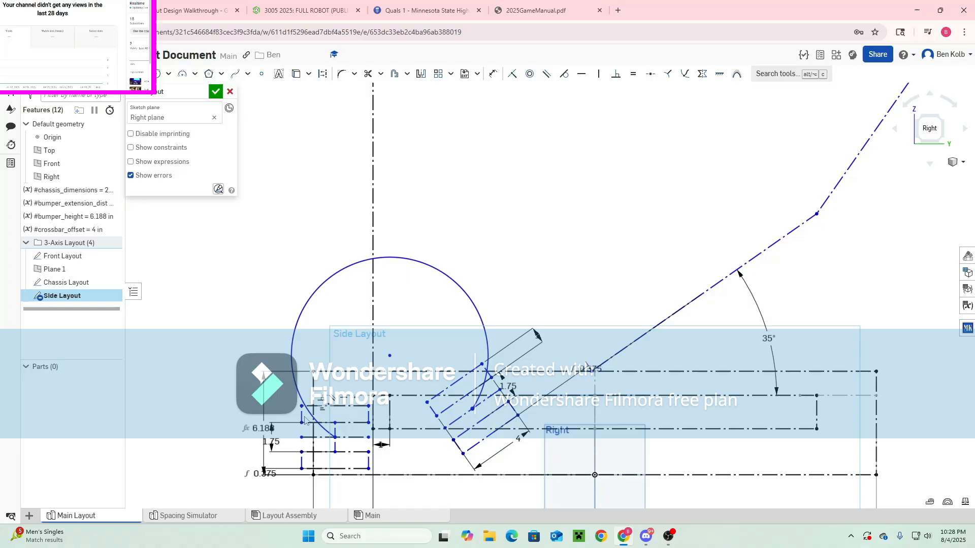
scroll(390, 369, "up", 3)
scroll(389, 369, "down", 3)
middle_click_drag(390, 369, 455, 340)
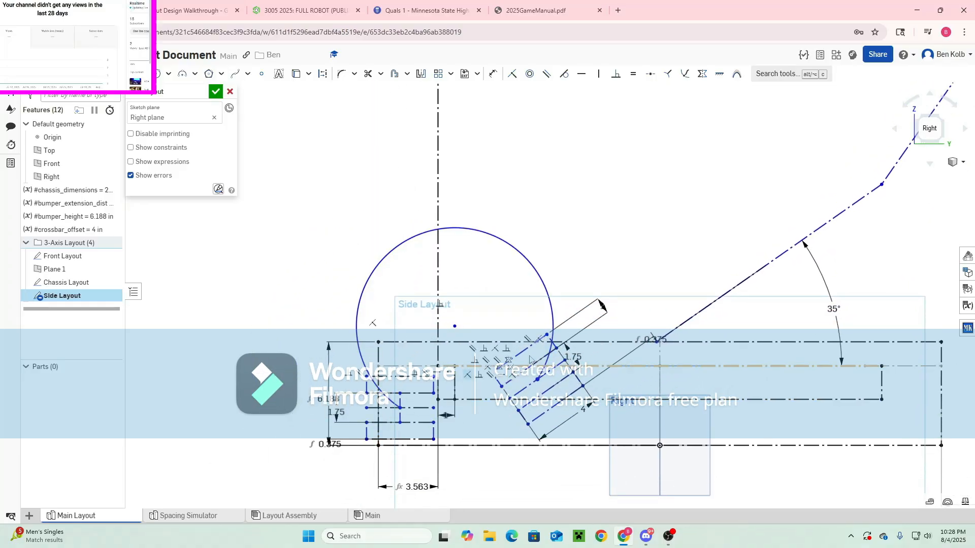
mouse_move(529, 359)
left_mouse_down()
mouse_move(479, 276)
mouse_move(504, 310)
left_mouse_up()
scroll(517, 299, "down", 4)
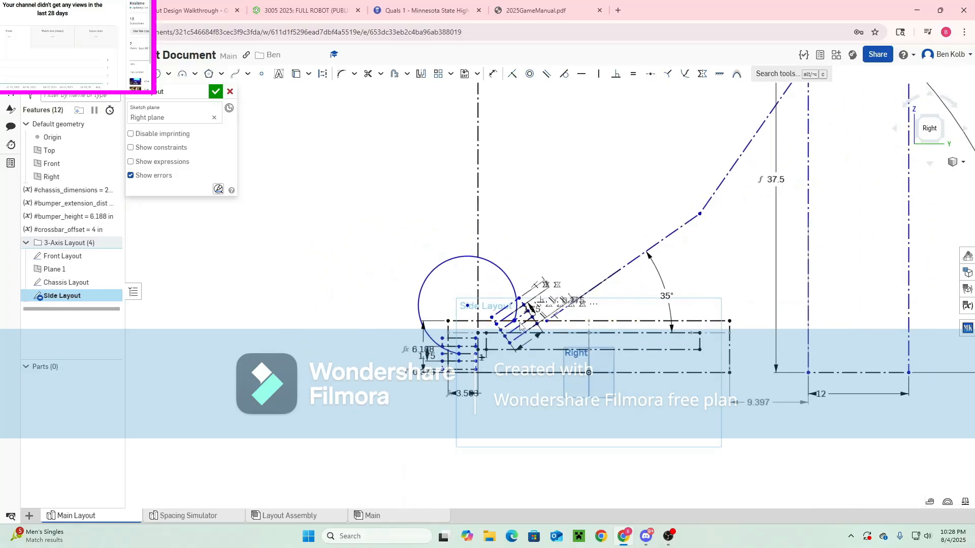
Move the horizontal rectangle pair outward clear of the bumper and the tilted pair farther up along the 35° line
scroll(520, 326, "up", 5)
left_click_drag(349, 392, 278, 391)
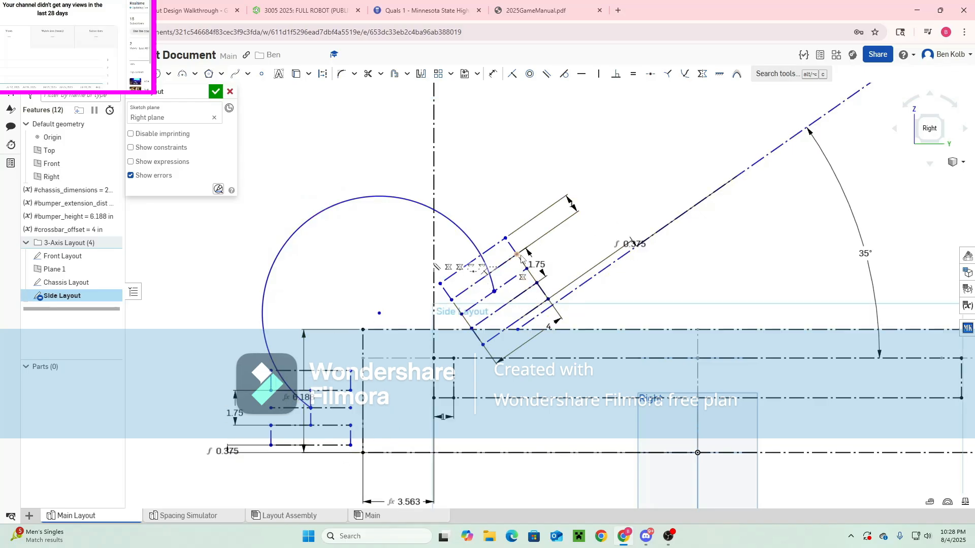
left_click_drag(525, 254, 617, 166)
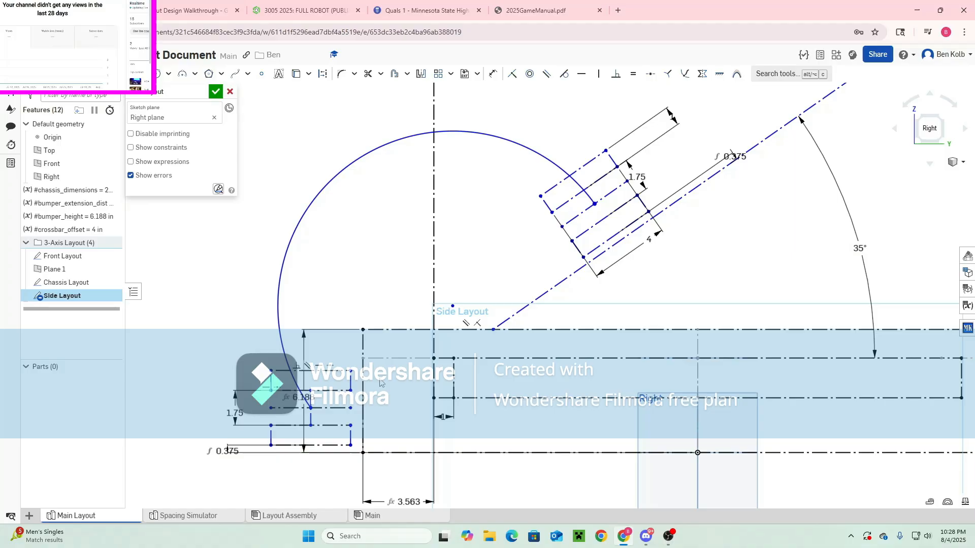
Examine the arc's path from the horizontal rectangle pair over the bumper and chassis to the tilted pair
scroll(495, 337, "up", 3)
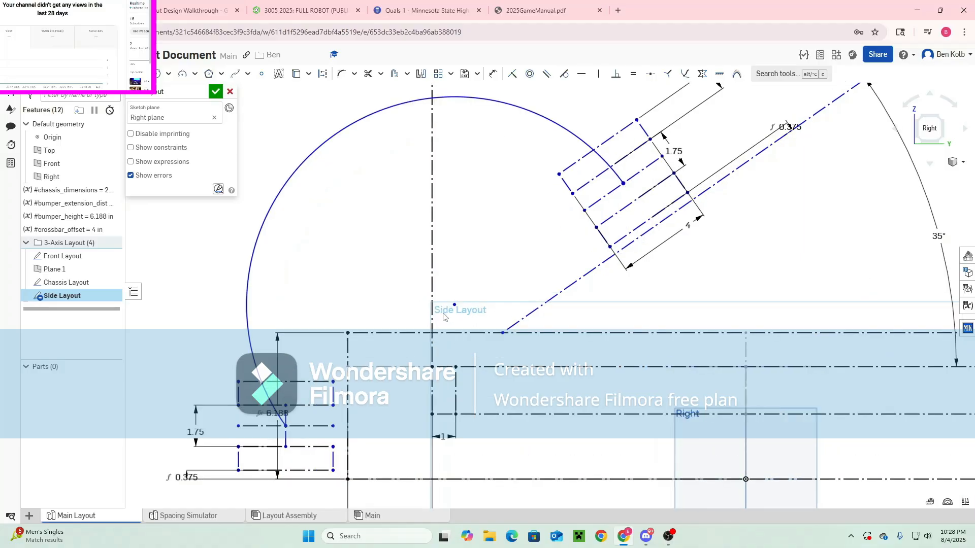
scroll(373, 401, "down", 3)
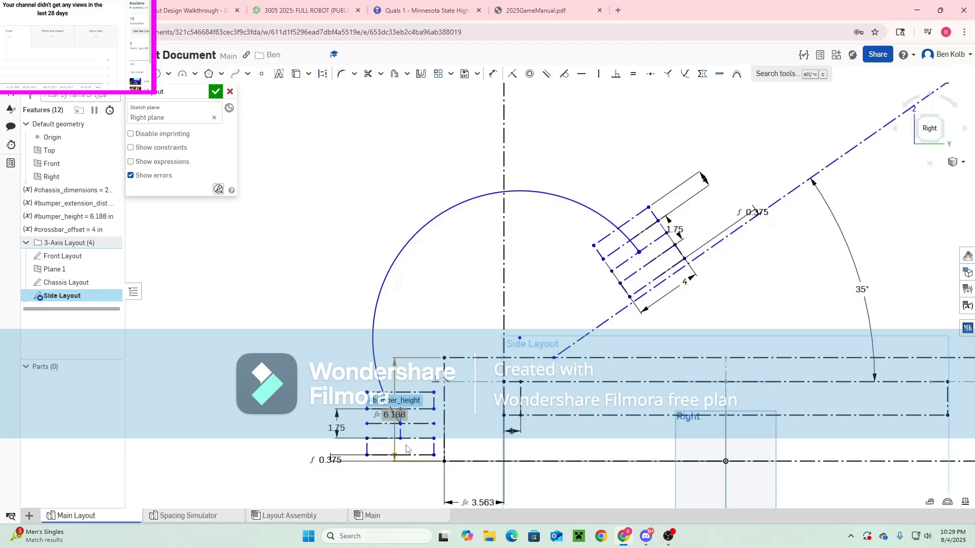
scroll(407, 450, "up", 3)
scroll(439, 431, "down", 3)
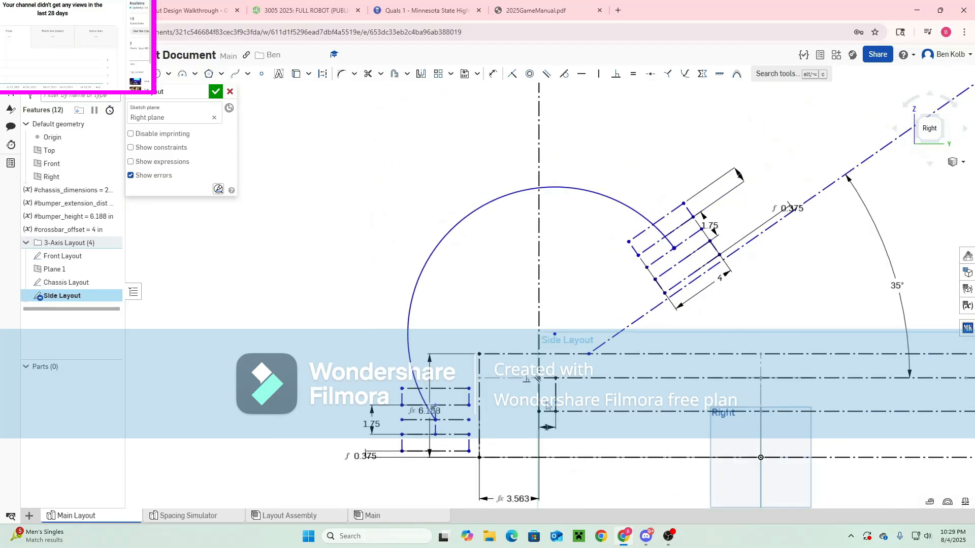
scroll(553, 344, "up", 2)
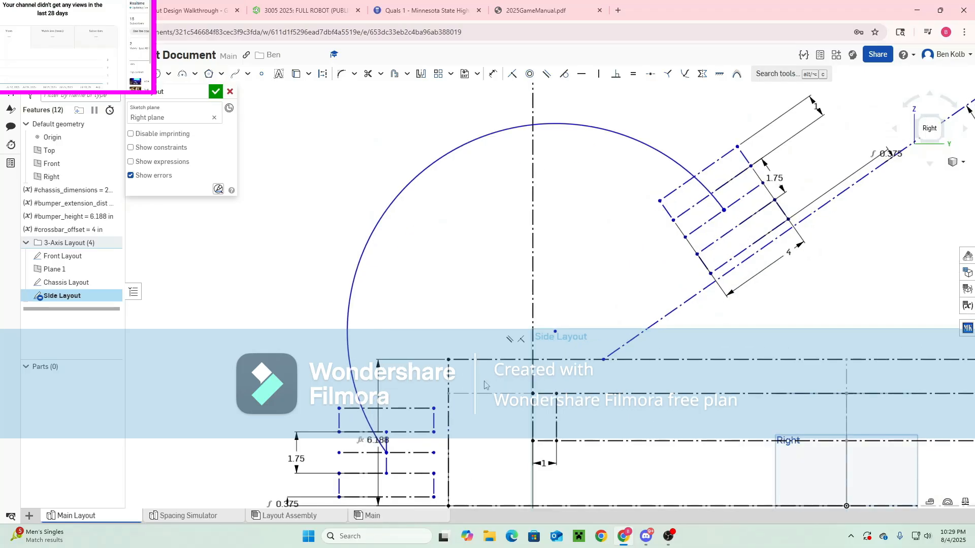
left_click(532, 420)
scroll(211, 351, "down", 1)
middle_click_drag(213, 351, 406, 371)
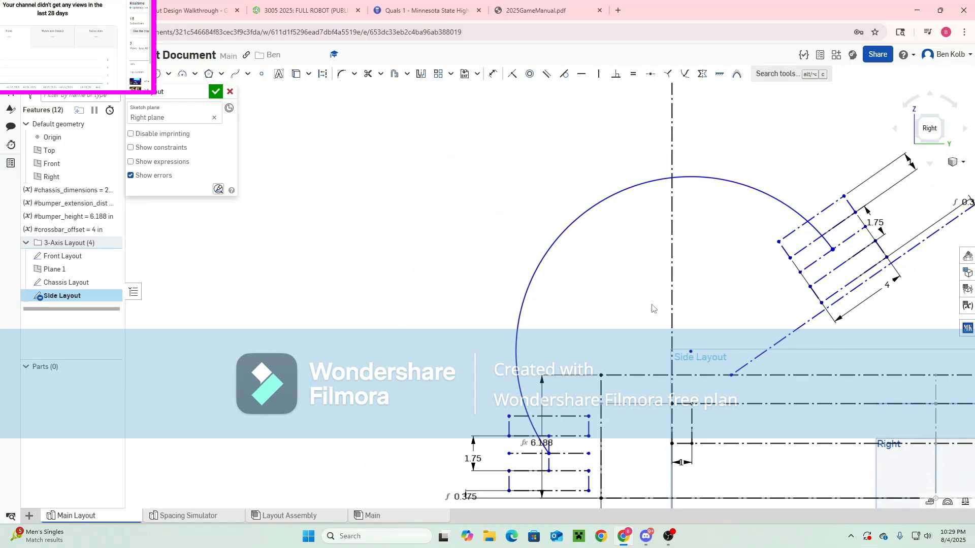
left_click(671, 334)
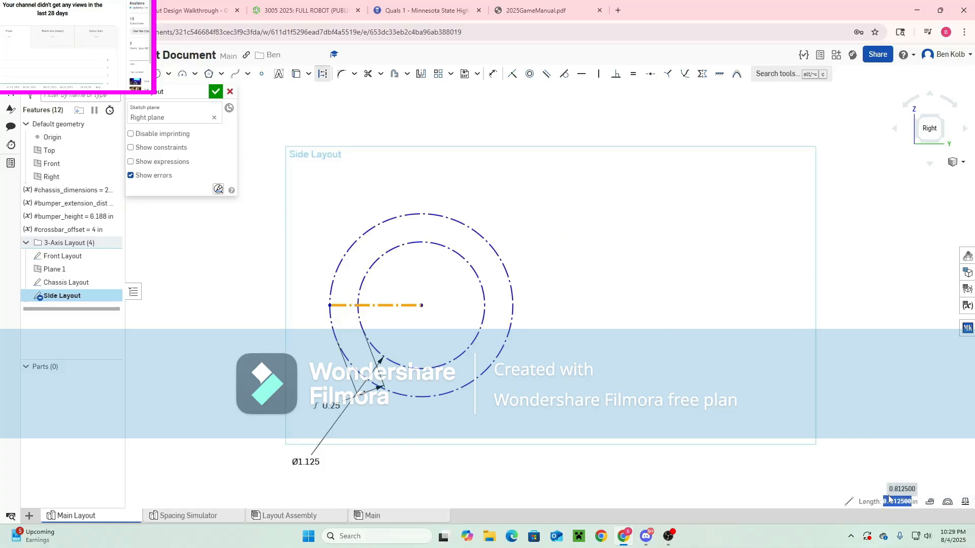
Measure the radial line's length and the outer circle's diameter on the two concentric construction circles
left_click(764, 437)
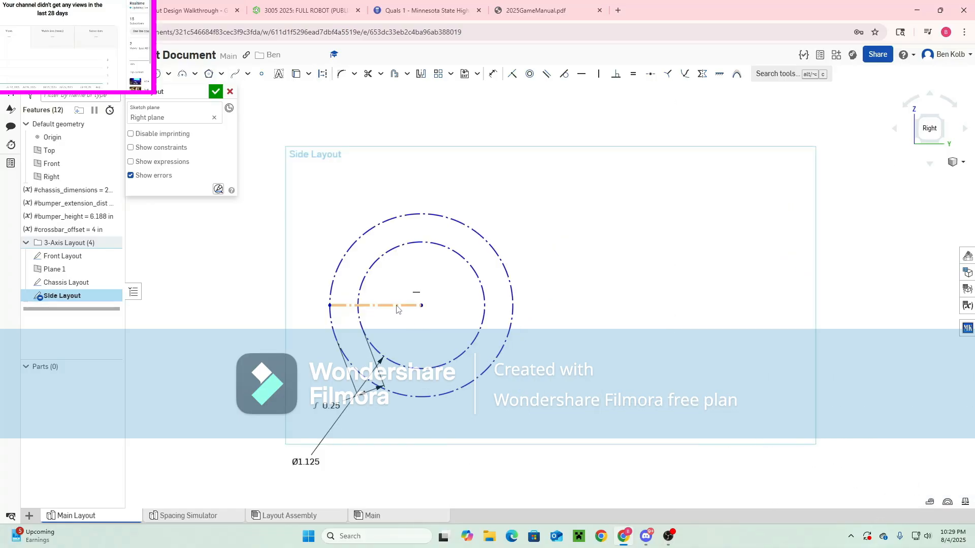
left_click(378, 306)
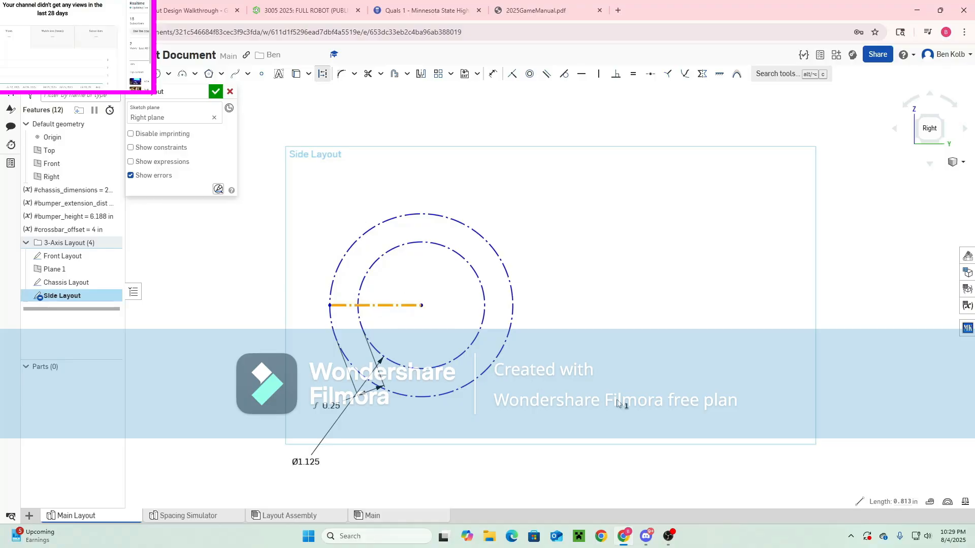
left_click(616, 402)
left_click(331, 328)
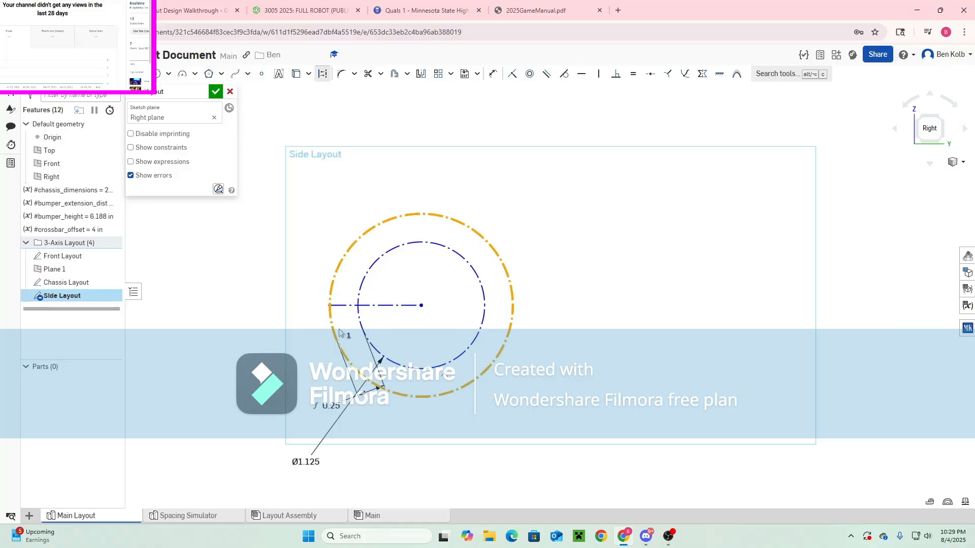
left_click(365, 334)
left_click(527, 467)
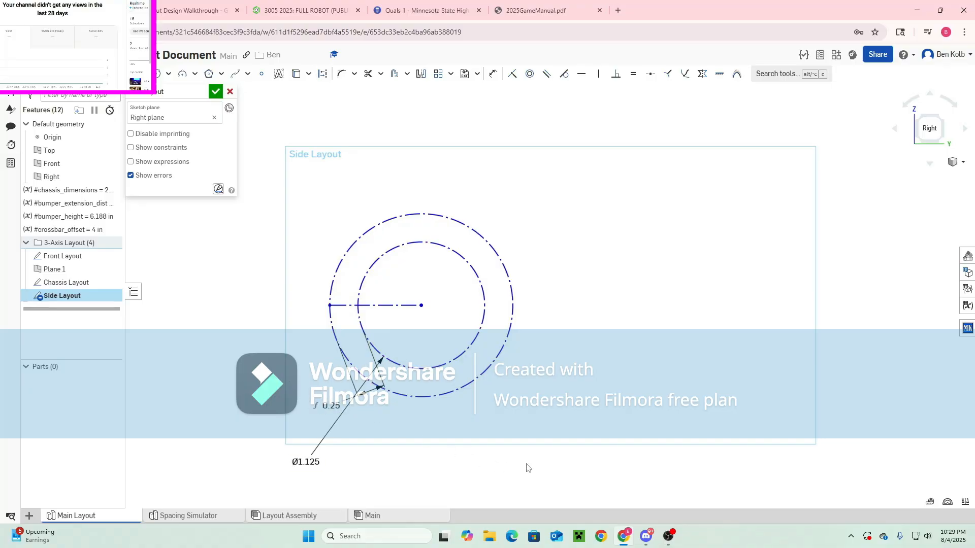
left_click(344, 358)
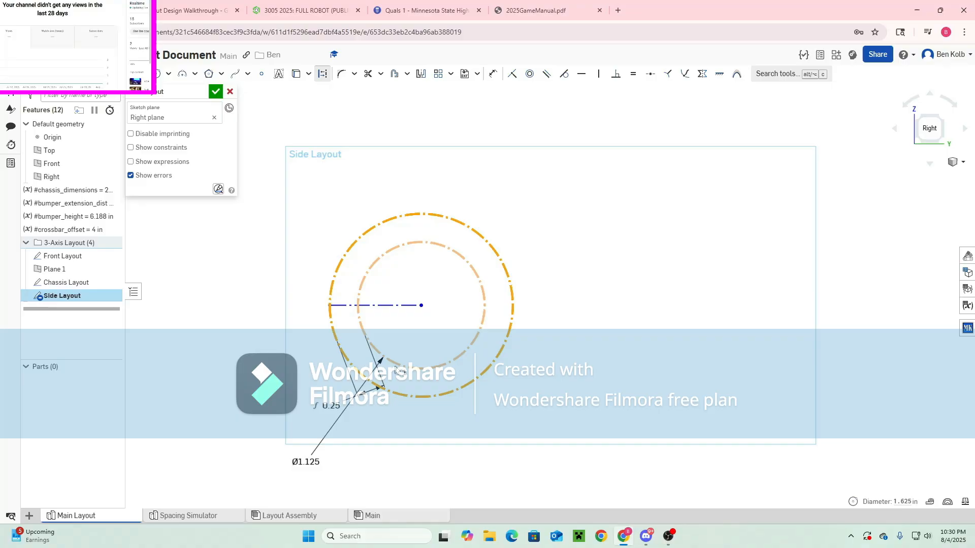
left_click(408, 435)
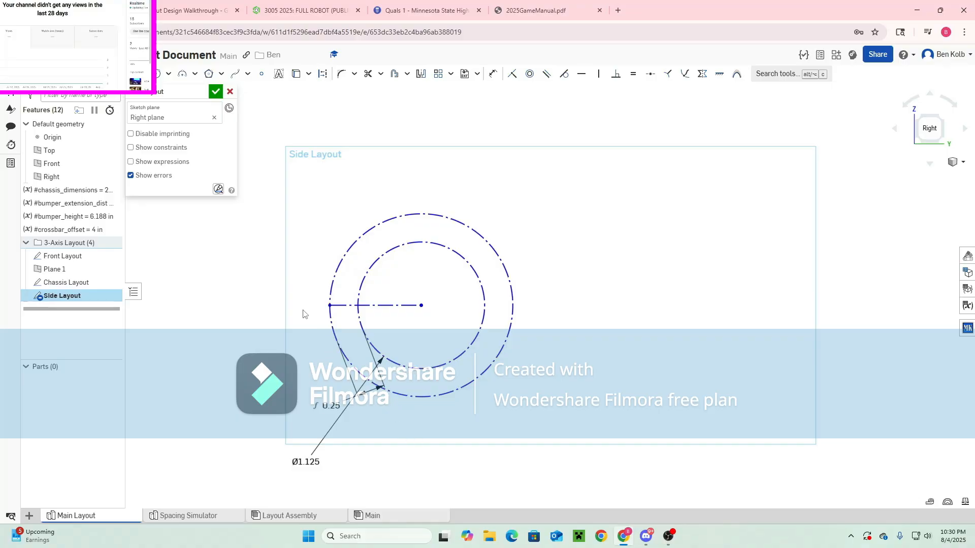
Delete the two concentric construction circles together with their radial line and dimensions
scroll(433, 445, "down", 4)
mouse_move(331, 253)
left_mouse_down()
mouse_move(516, 382)
mouse_move(572, 439)
mouse_move(422, 289)
mouse_move(427, 299)
left_mouse_up()
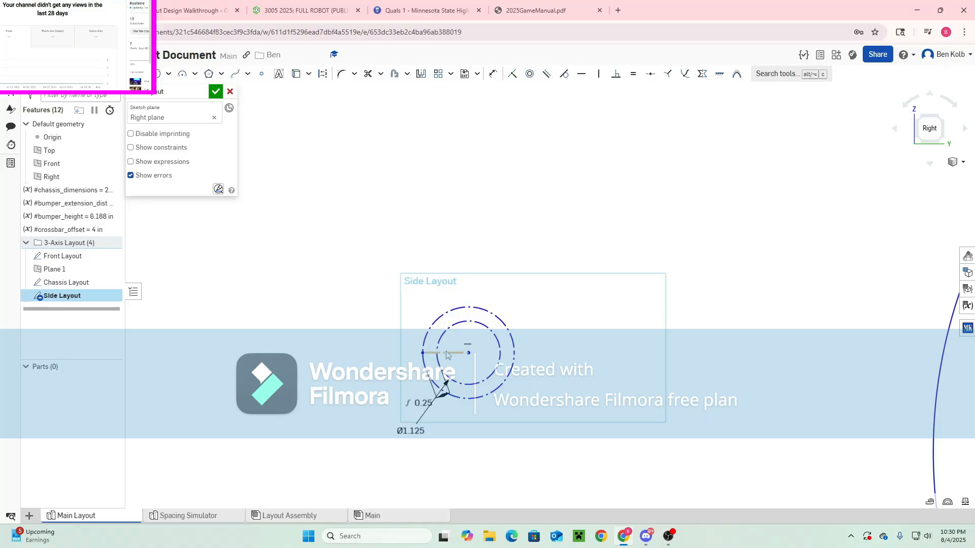
scroll(508, 378, "down", 4)
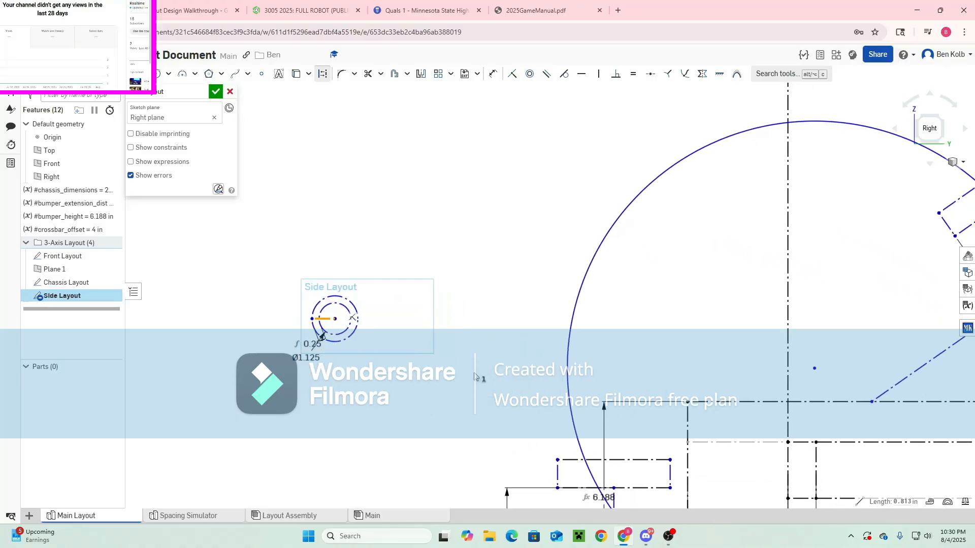
left_click(813, 369)
left_click(788, 365)
left_click(814, 332)
left_click_drag(261, 266, 382, 372)
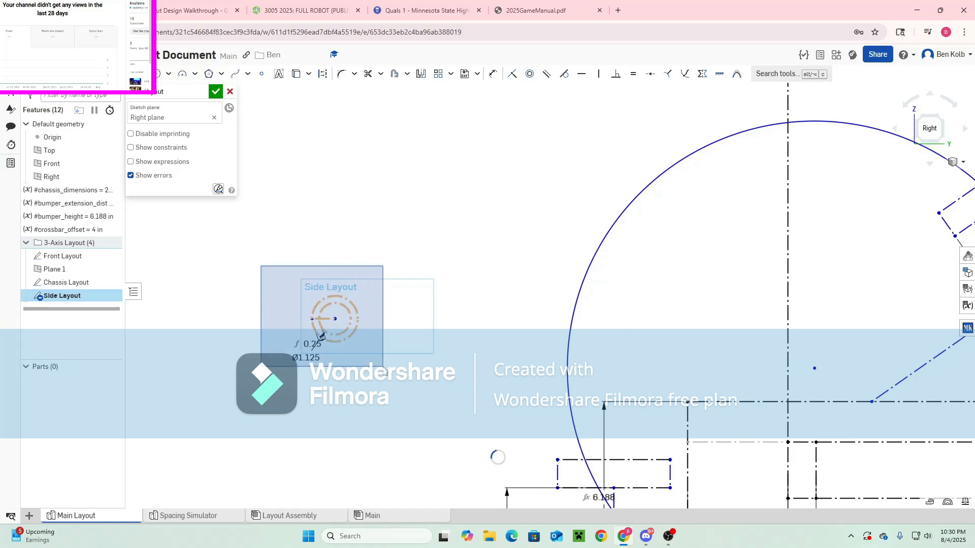
key("Delete")
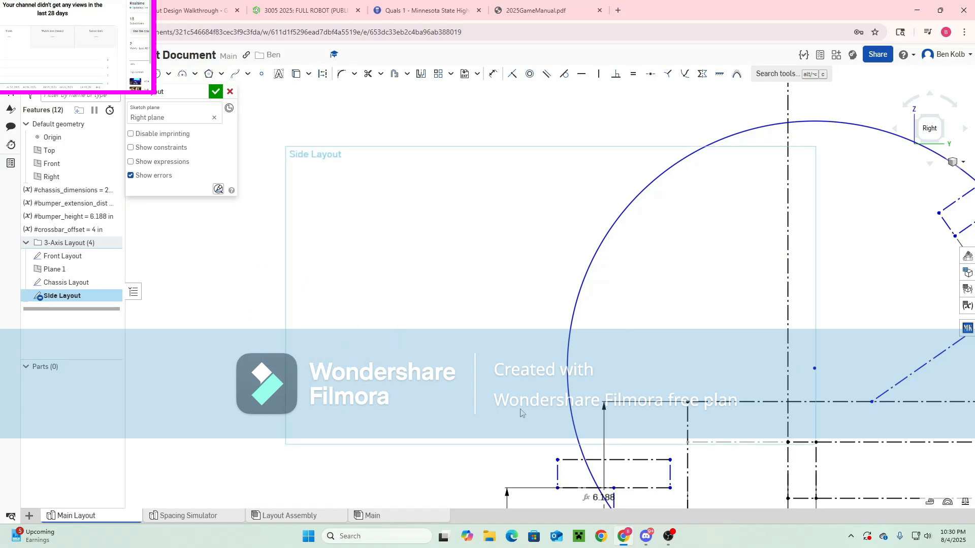
Dimension the arc's centre point 0.813 in horizontally from the long vertical construction line
left_click(788, 366)
left_click(814, 369)
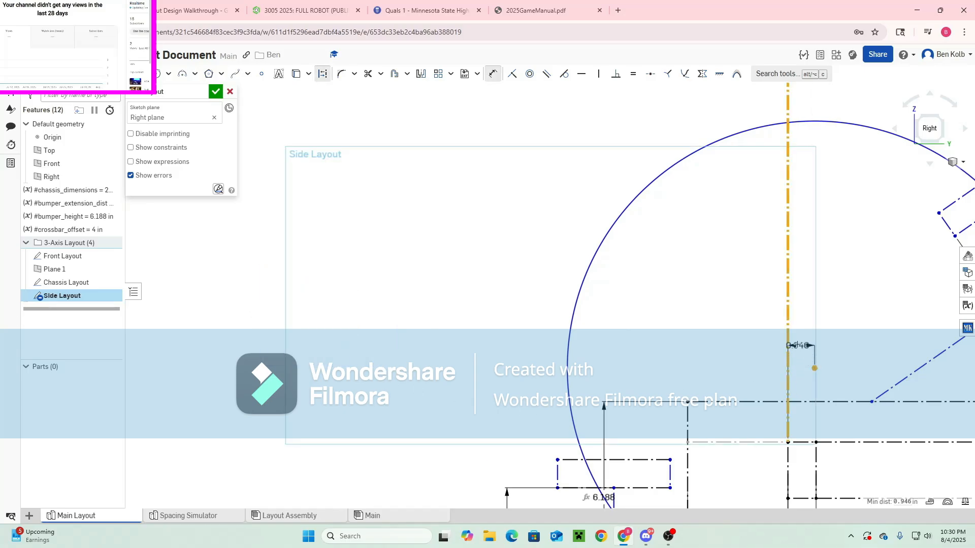
left_click(798, 343)
key("Return")
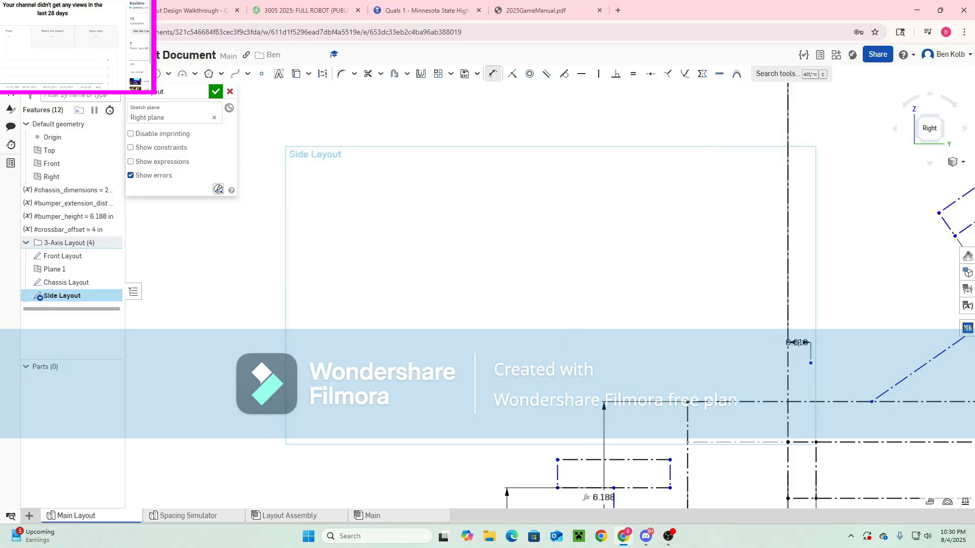
Try several positions for the tilted and horizontal rectangle pairs along the construction circle, moving them closer to the bumper and chassis
scroll(708, 419, "up", 3)
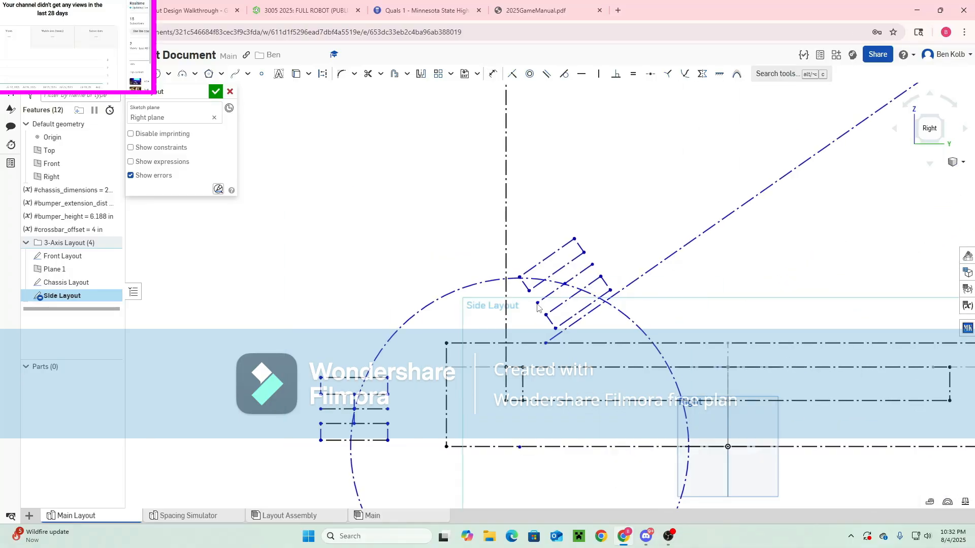
mouse_move(536, 311)
left_mouse_down()
mouse_move(650, 203)
mouse_move(639, 261)
mouse_move(647, 249)
mouse_move(625, 257)
mouse_move(644, 234)
left_mouse_up()
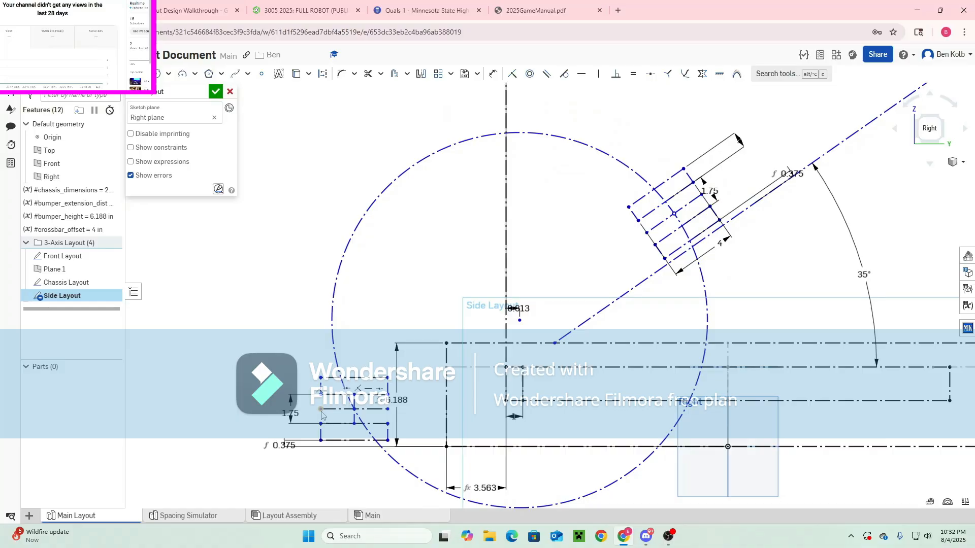
left_click_drag(319, 435, 349, 382)
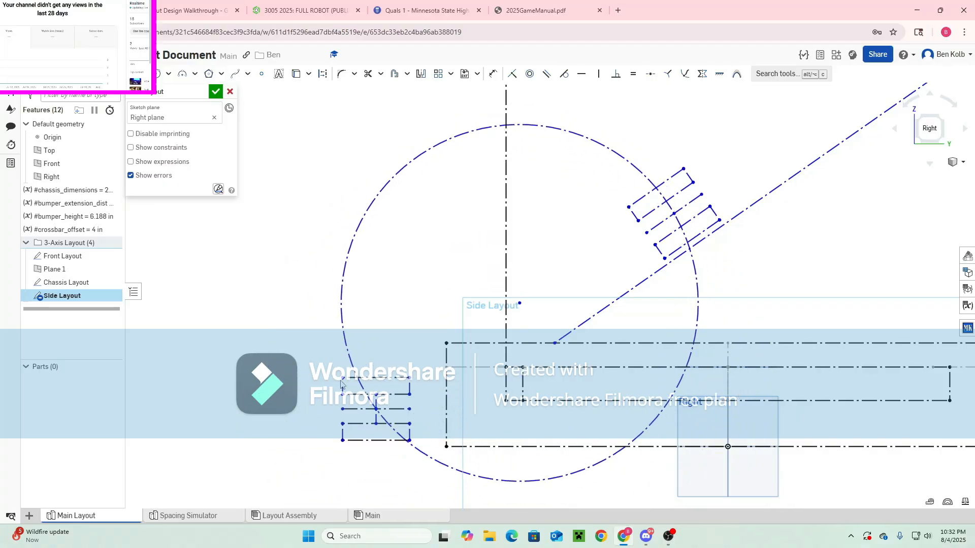
left_click_drag(659, 253, 559, 294)
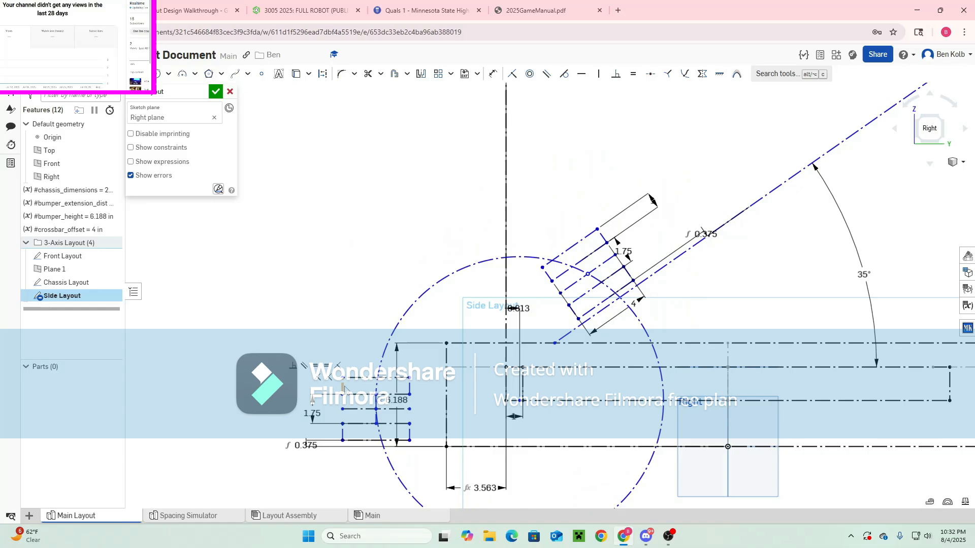
mouse_move(352, 390)
left_mouse_down()
mouse_move(445, 384)
mouse_move(369, 381)
left_mouse_up()
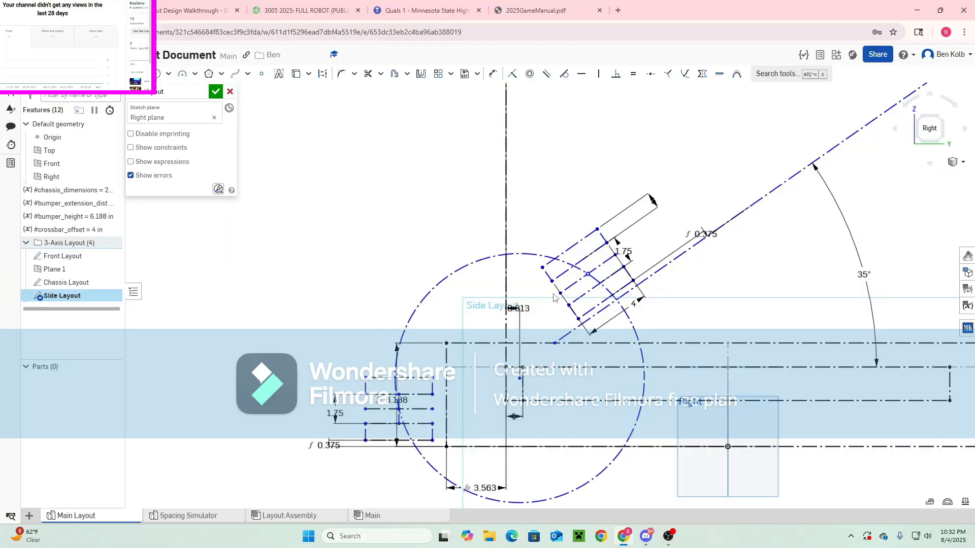
left_click_drag(565, 294, 591, 277)
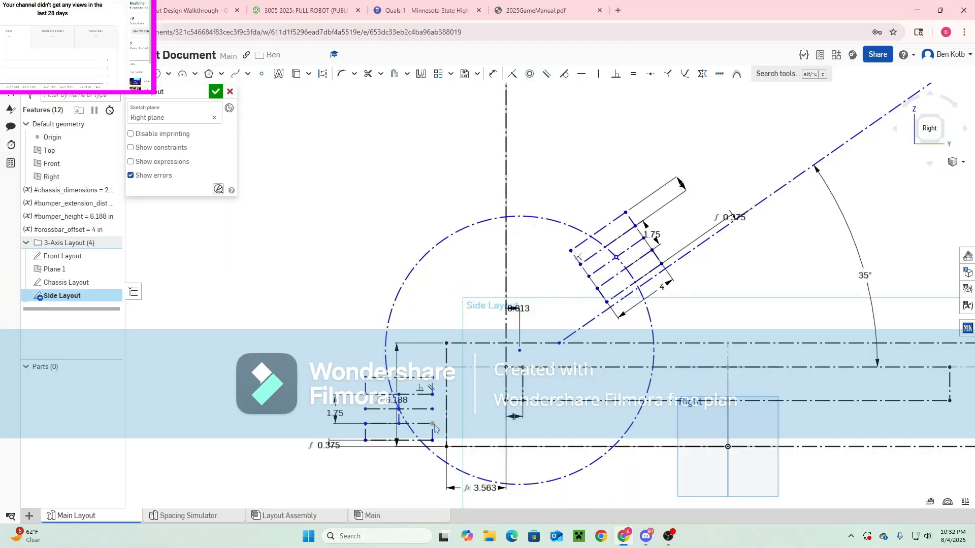
Dimension the gap between the horizontal rectangle pair's inner edge and the bumper's outer vertical edge to 0.25 in
scroll(434, 429, "up", 5)
left_click(380, 375)
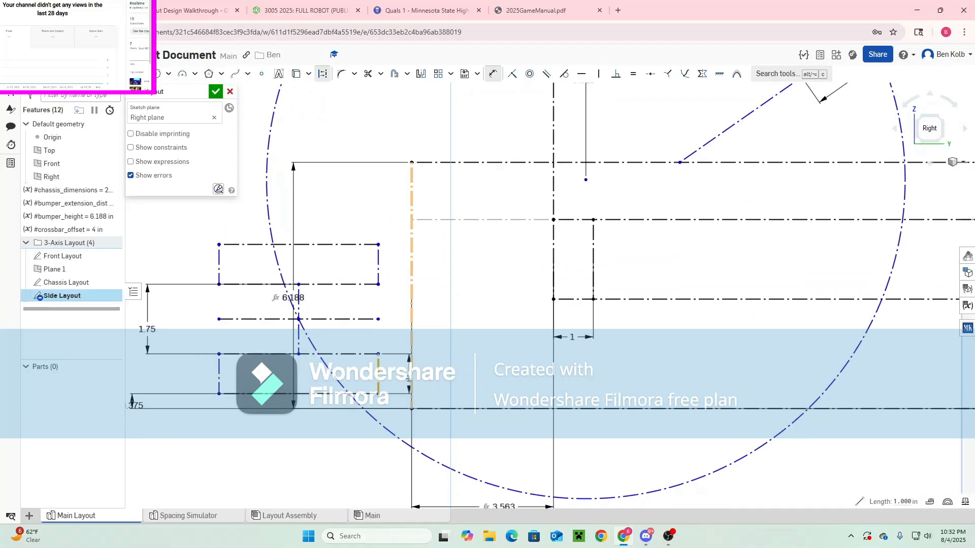
left_click(412, 376)
left_click(381, 470)
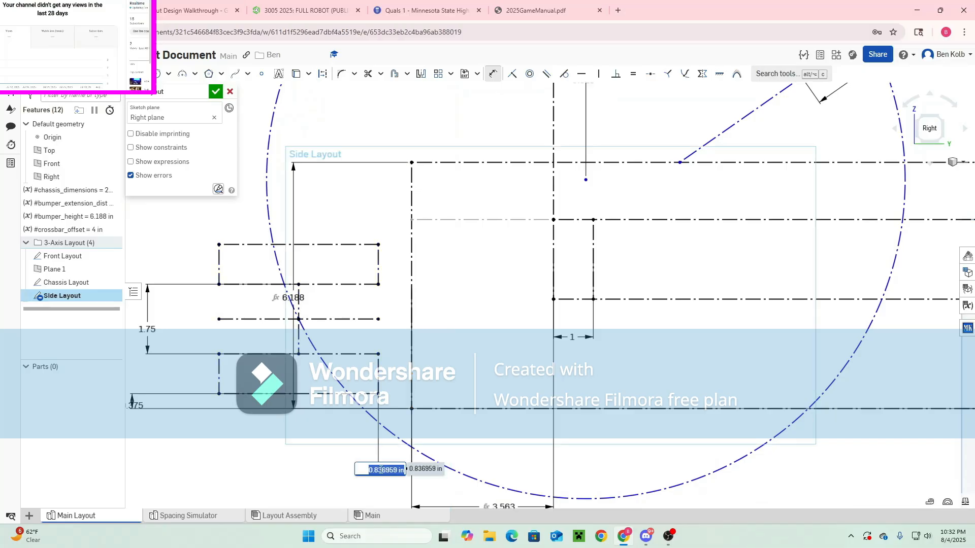
key("Return")
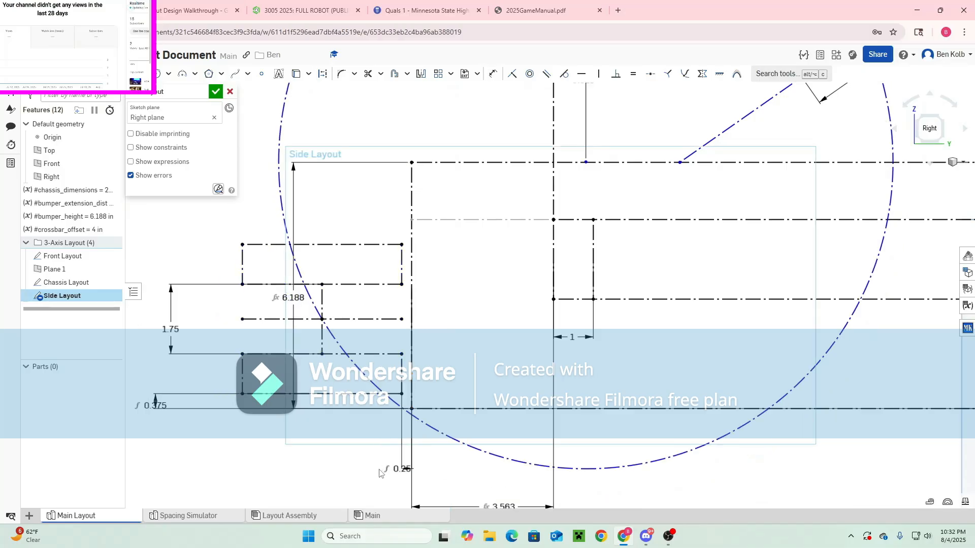
Dimension the circle's centre 0.8125+1/4 in above the chassis's top line
scroll(380, 473, "down", 3)
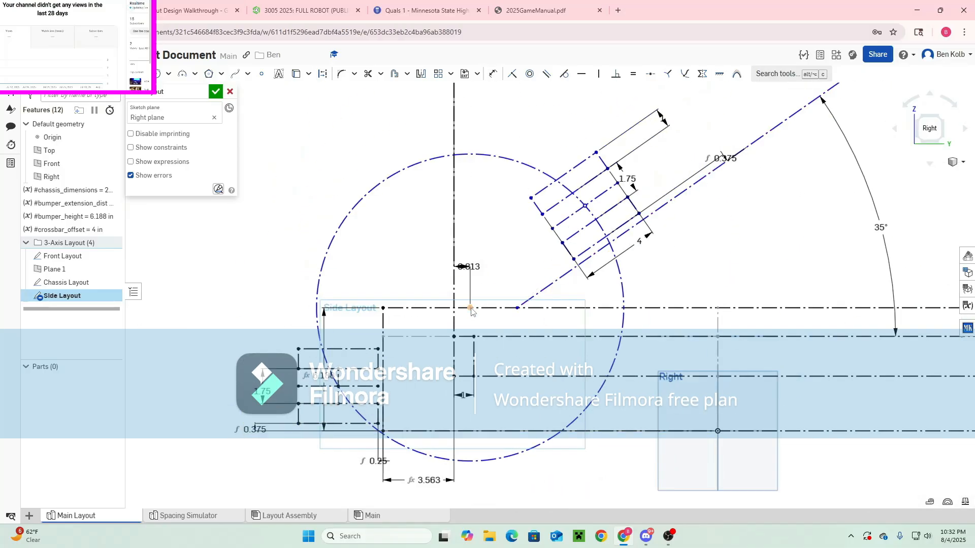
mouse_move(471, 311)
left_mouse_down()
mouse_move(466, 276)
mouse_move(470, 321)
left_mouse_up()
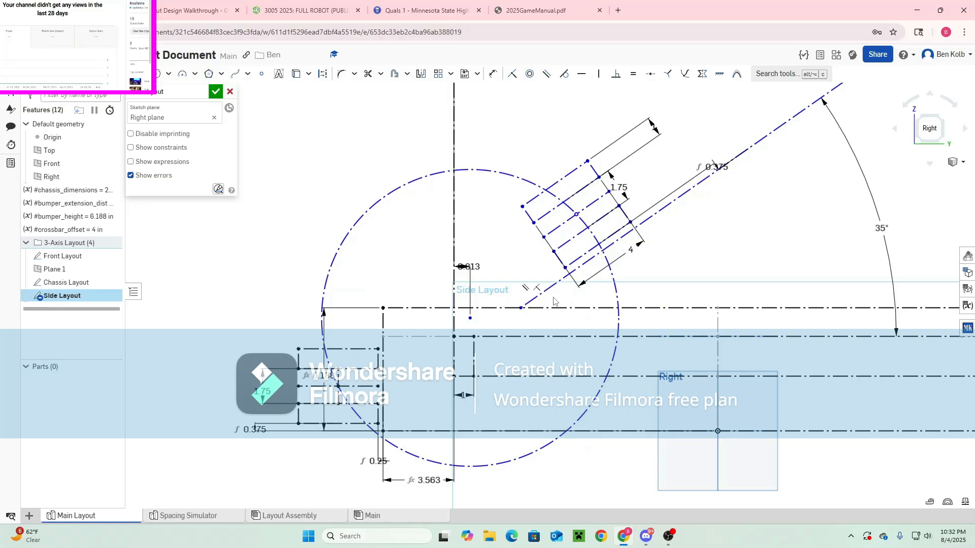
left_click(465, 335)
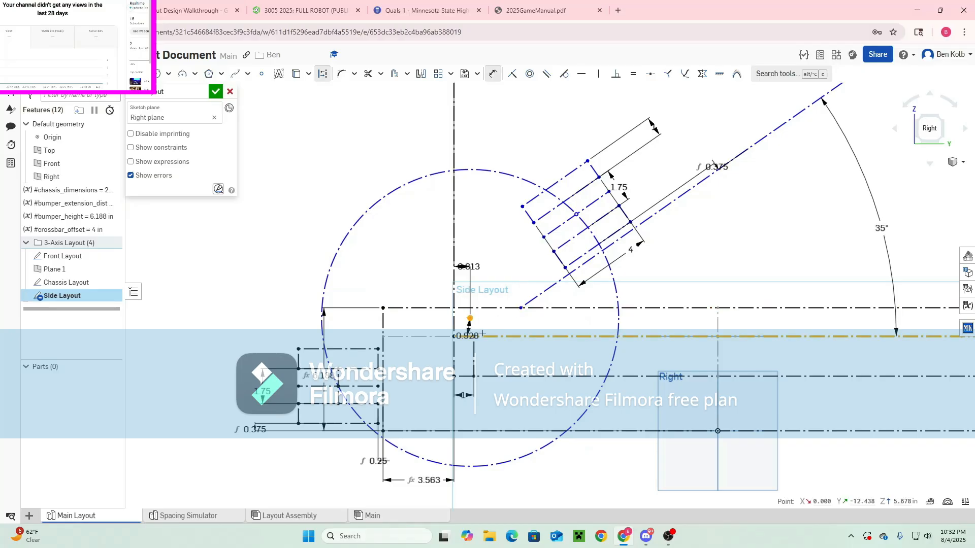
left_click(493, 329)
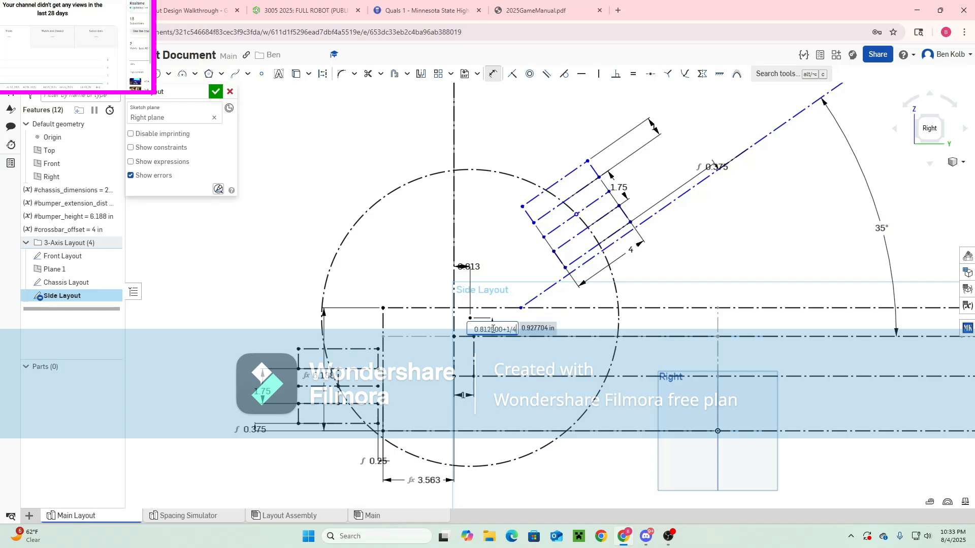
key("Return")
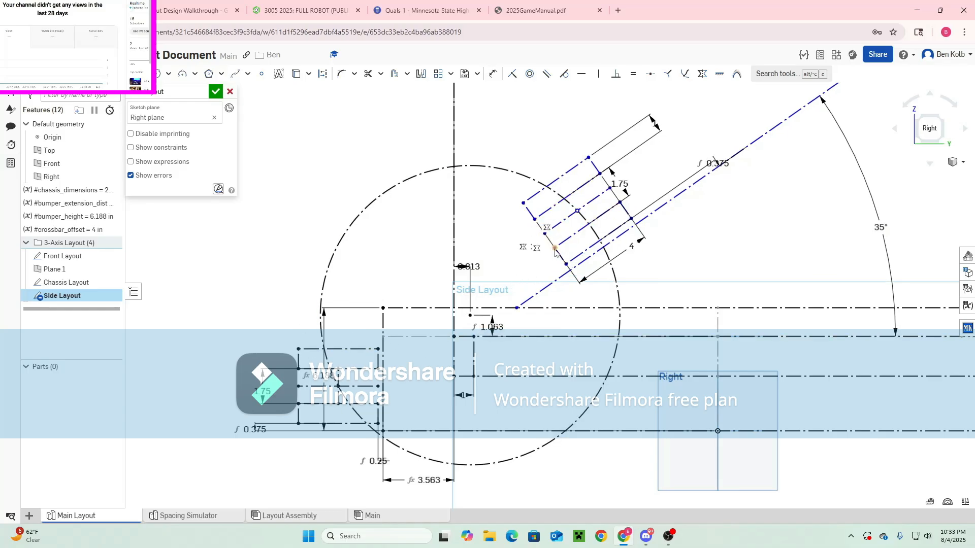
Try different positions of the tilted rectangle pair along the circle and of the vertical lines behind the chassis
mouse_move(554, 249)
left_mouse_down()
mouse_move(482, 245)
mouse_move(535, 258)
mouse_move(515, 255)
mouse_move(414, 307)
mouse_move(495, 341)
mouse_move(539, 330)
mouse_move(507, 330)
mouse_move(447, 274)
mouse_move(419, 264)
mouse_move(441, 277)
mouse_move(502, 358)
left_mouse_up()
scroll(415, 307, "down", 3)
scroll(430, 316, "up", 5)
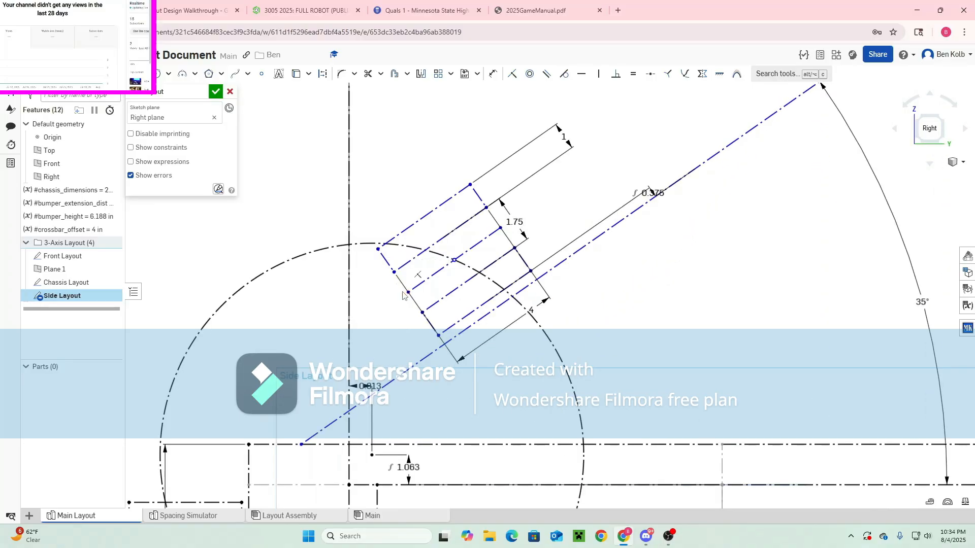
mouse_move(409, 295)
left_mouse_down()
mouse_move(476, 399)
mouse_move(406, 330)
mouse_move(426, 346)
left_mouse_up()
scroll(426, 343, "down", 5)
middle_click_drag(431, 331, 404, 325)
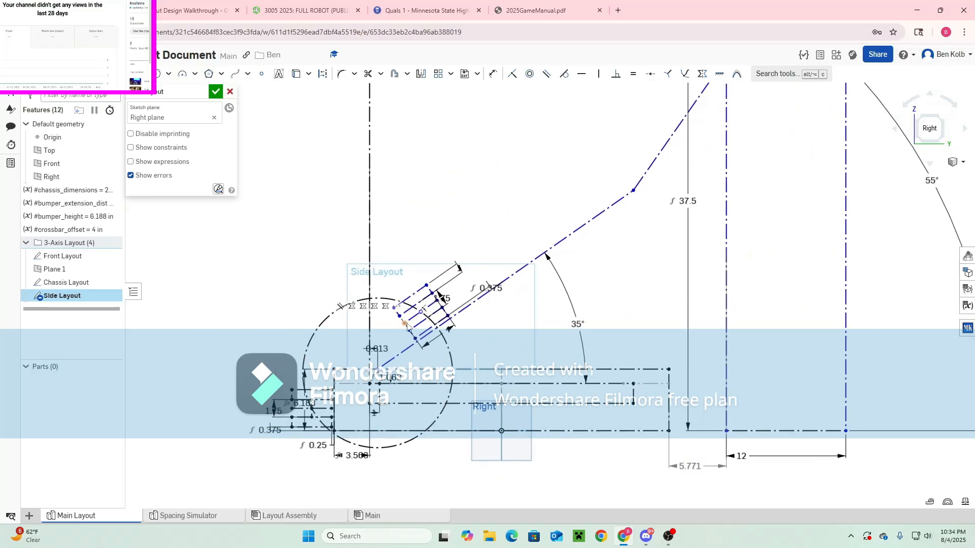
mouse_move(404, 324)
left_mouse_down()
mouse_move(375, 310)
mouse_move(427, 333)
mouse_move(385, 309)
mouse_move(424, 345)
mouse_move(396, 333)
mouse_move(407, 362)
mouse_move(402, 355)
left_mouse_up()
left_click_drag(744, 384, 715, 379)
scroll(338, 397, "down", 3)
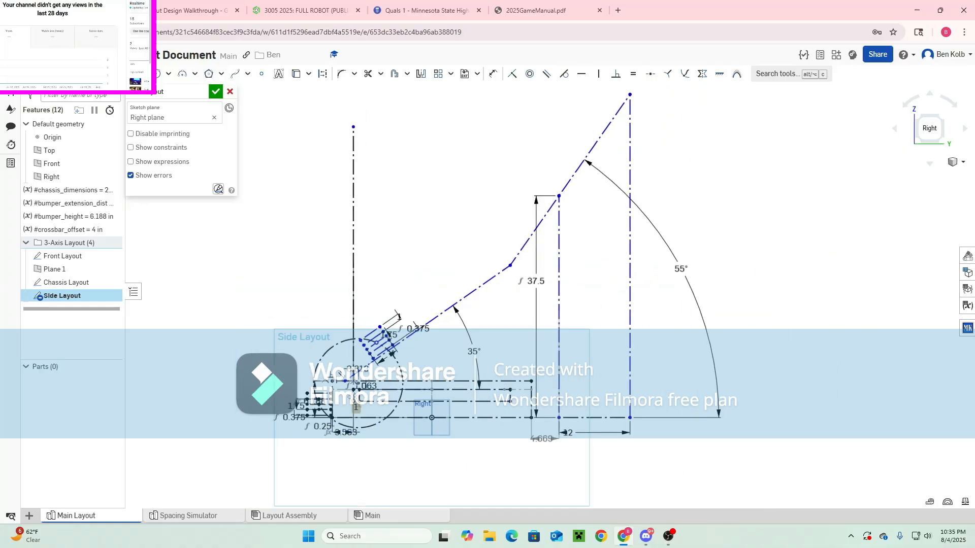
scroll(341, 393, "up", 3)
middle_click_drag(388, 317, 306, 294)
scroll(306, 294, "down", 1)
left_click_drag(306, 294, 309, 299)
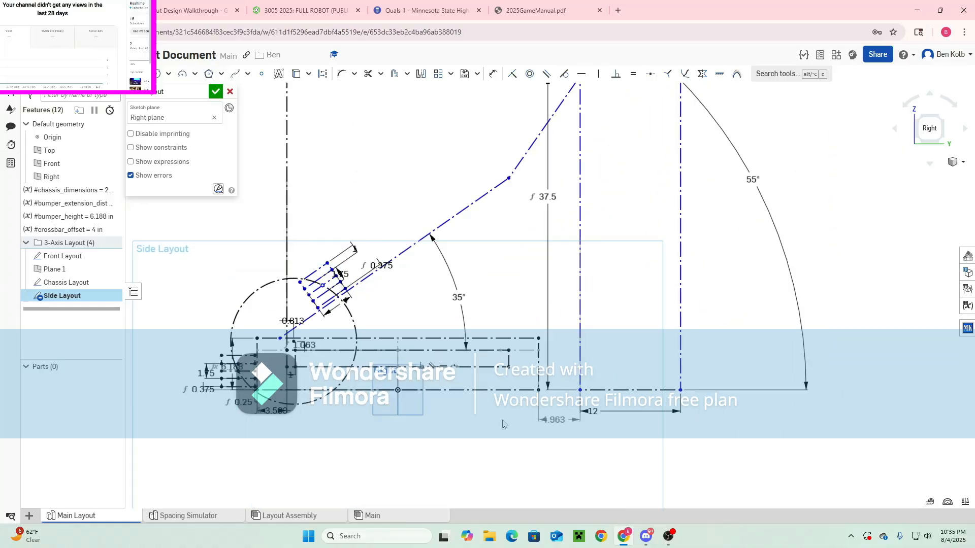
Change the reference dimension between the bumper's rear edge and the nearer vertical line to driving and set it to 4.5+1/4 in
right_click(556, 431)
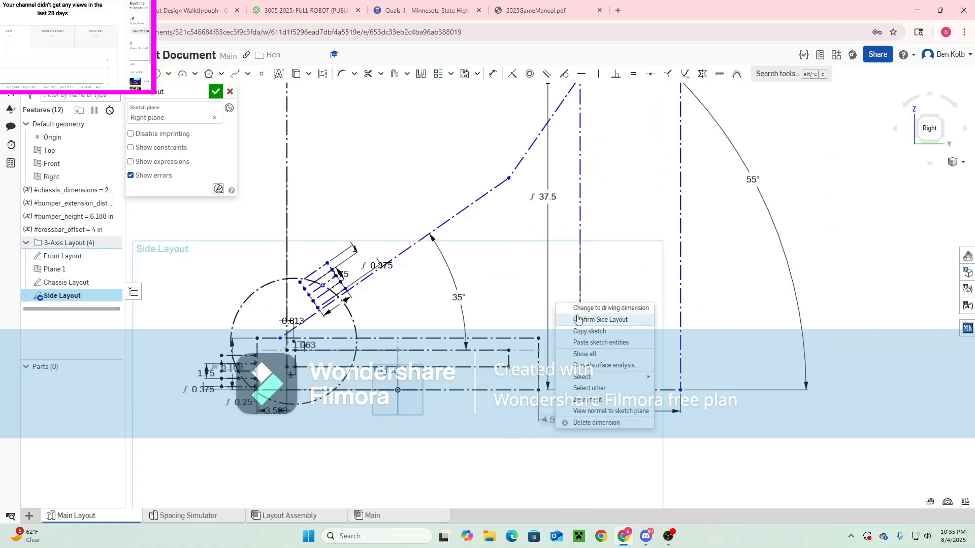
left_click(584, 310)
double_click(553, 420)
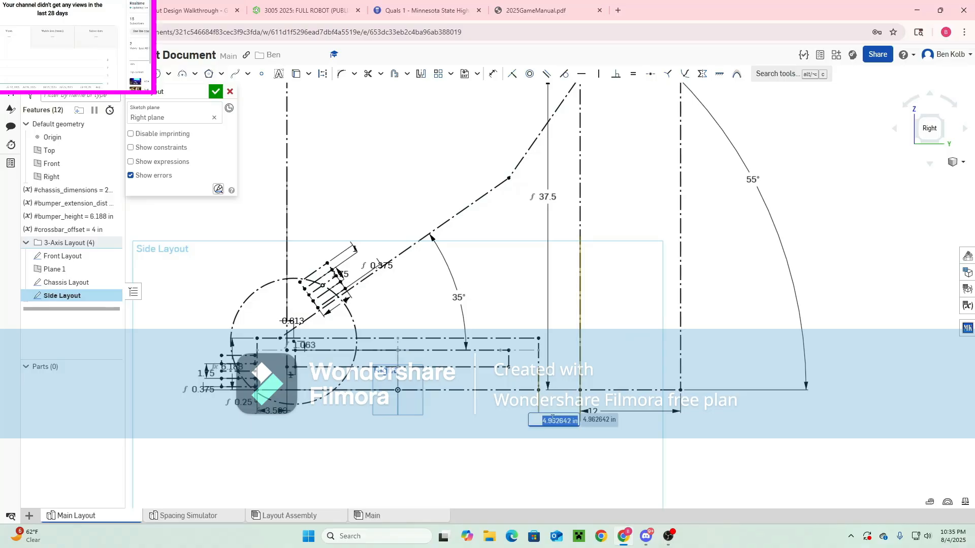
type("4.5+1/4")
key("Return")
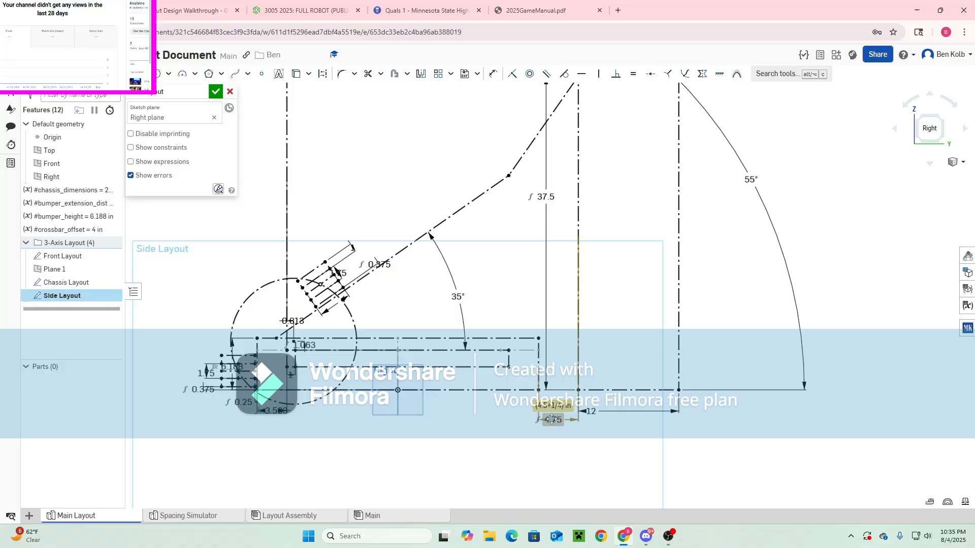
Place the 4.75 in gap dimension lower, clear of the sketch, and turn its value into a new variable named #source_robot_dist
scroll(595, 435, "down", 3)
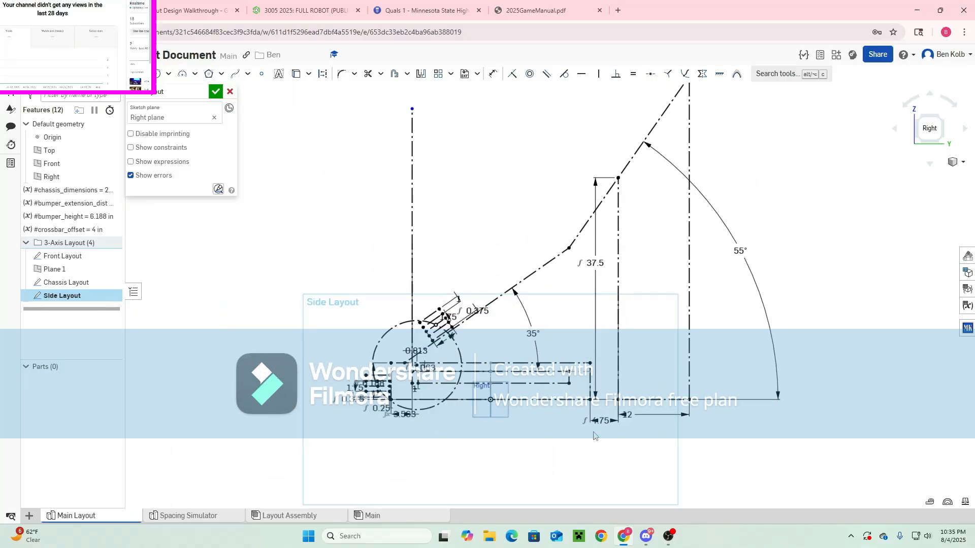
scroll(595, 435, "up", 3)
left_click_drag(568, 426, 513, 455)
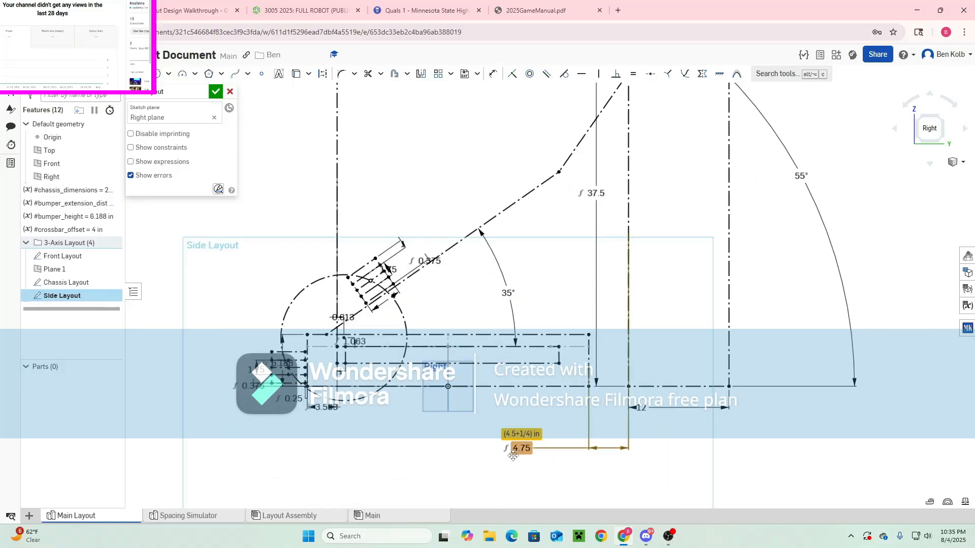
double_click(512, 456)
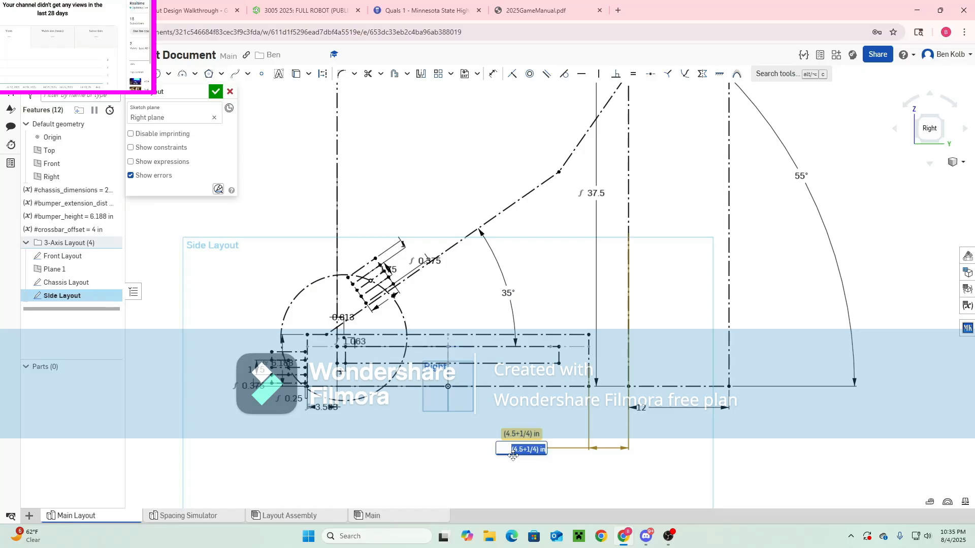
type("#")
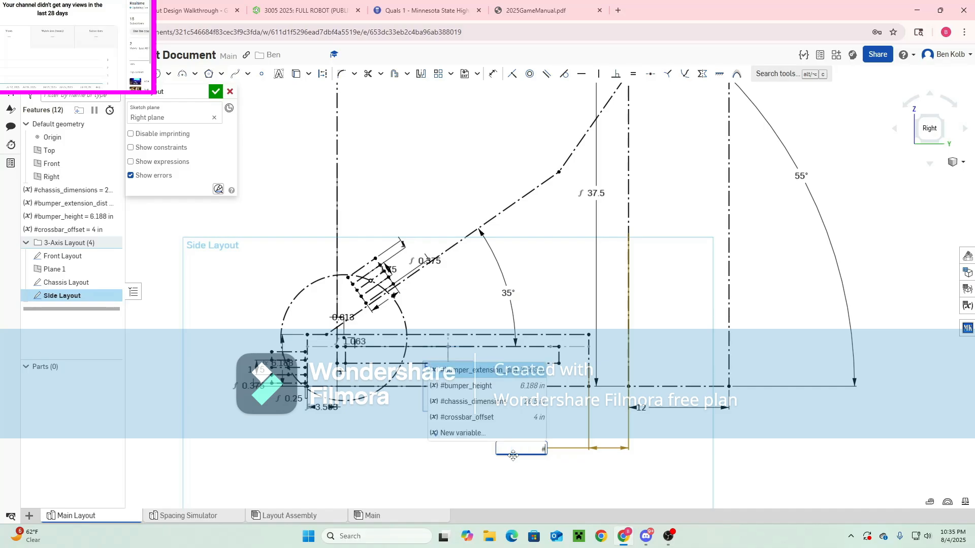
type("sd")
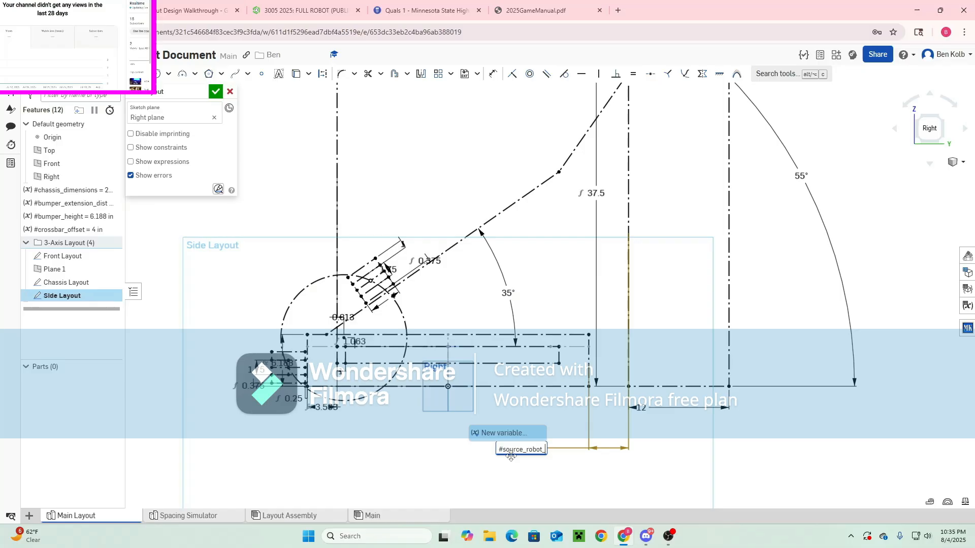
type("t")
key("Return")
key("Return")
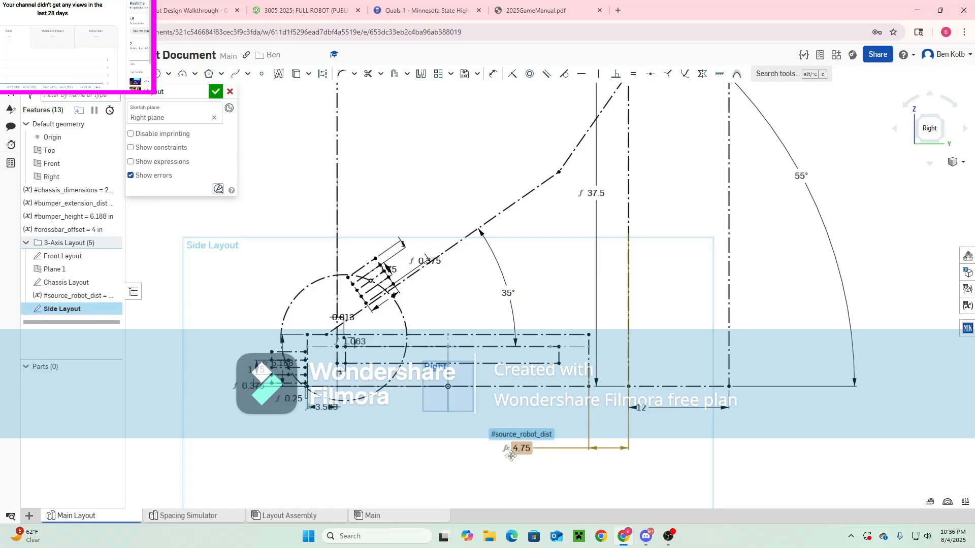
scroll(298, 433, "up", 5)
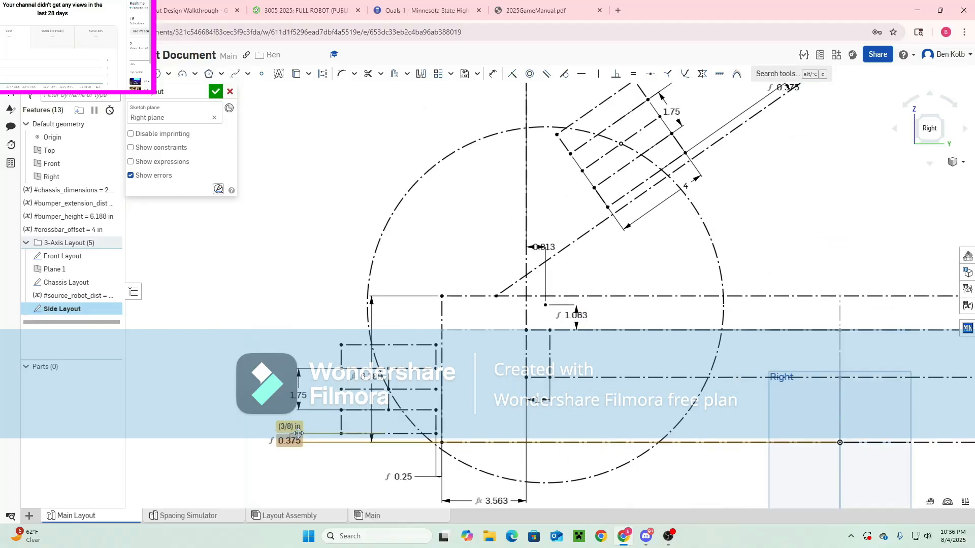
scroll(298, 434, "down", 6)
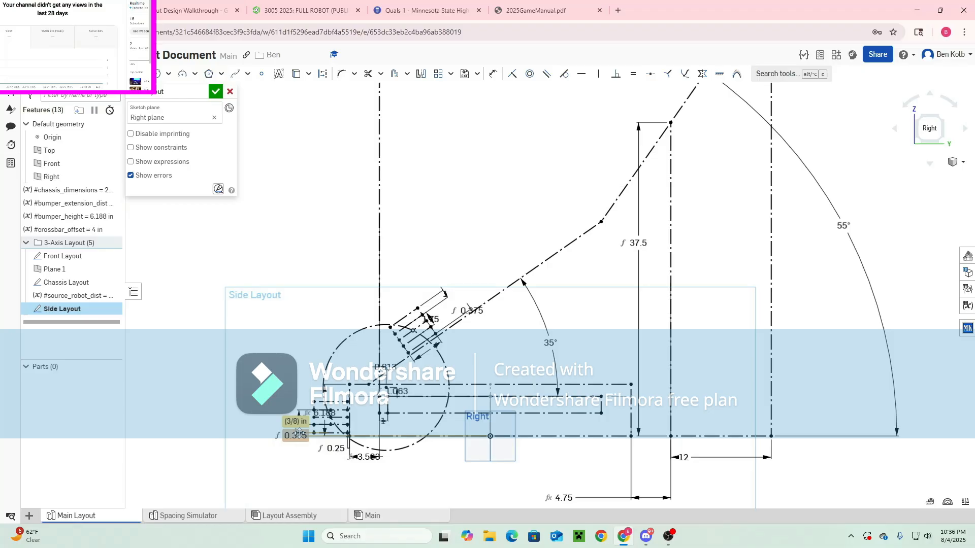
Look up the height of the reef trough's front edge in the game manual and return to the Side Layout sketch
scroll(404, 346, "up", 1)
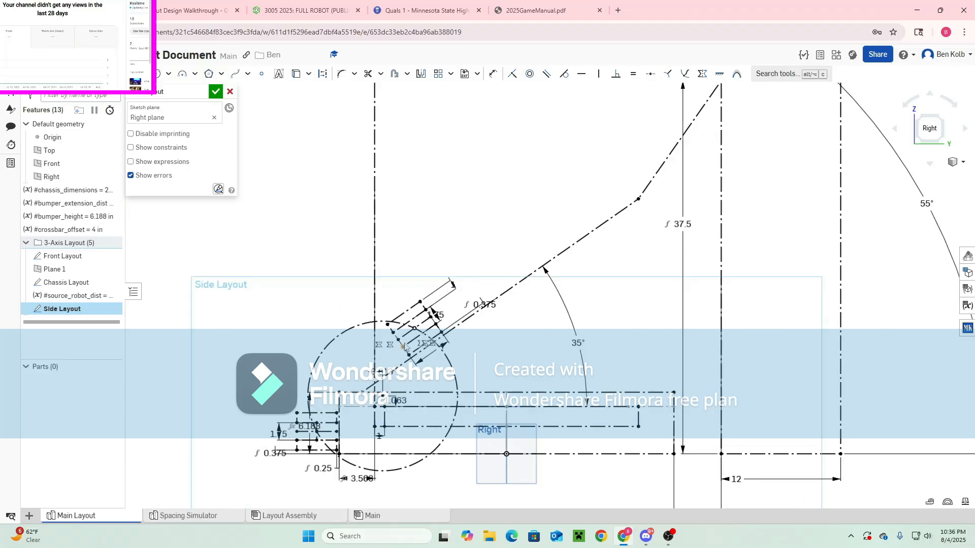
scroll(404, 346, "up", 1)
scroll(390, 418, "down", 1)
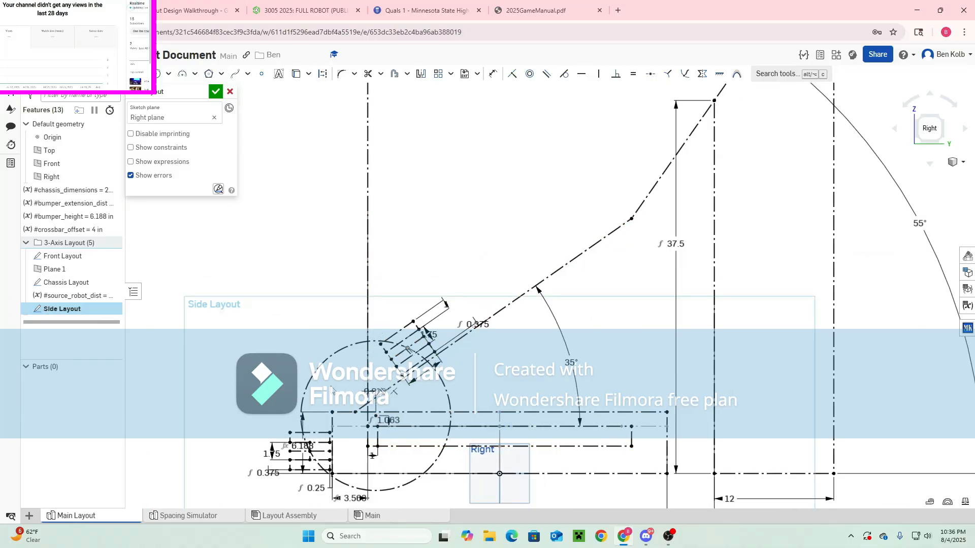
scroll(393, 402, "down", 3)
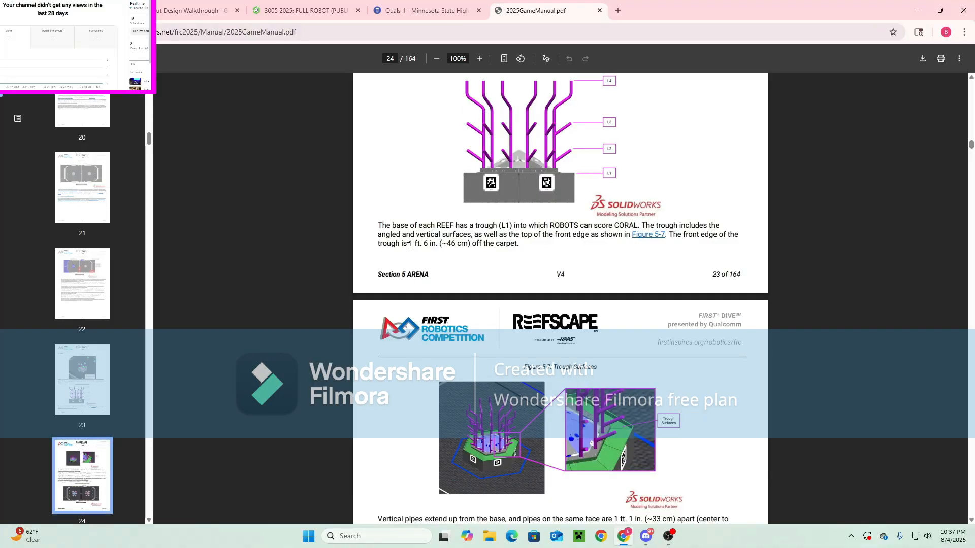
left_click_drag(409, 244, 435, 244)
left_click(96, 10)
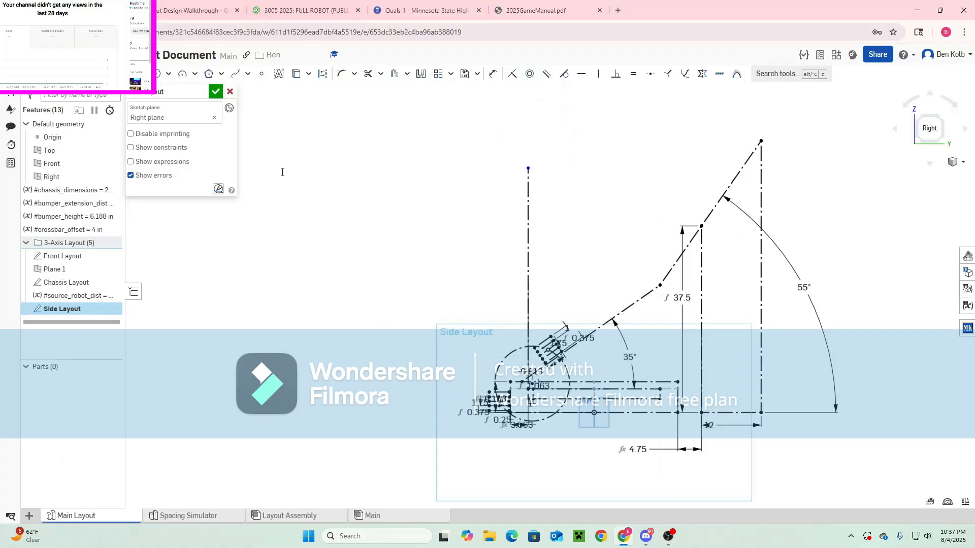
Draw a rectangle for the reef base extending upward and away from the robot, starting at the chassis's lower front corner
scroll(495, 402, "up", 1)
scroll(495, 402, "up", 3)
scroll(417, 453, "down", 2)
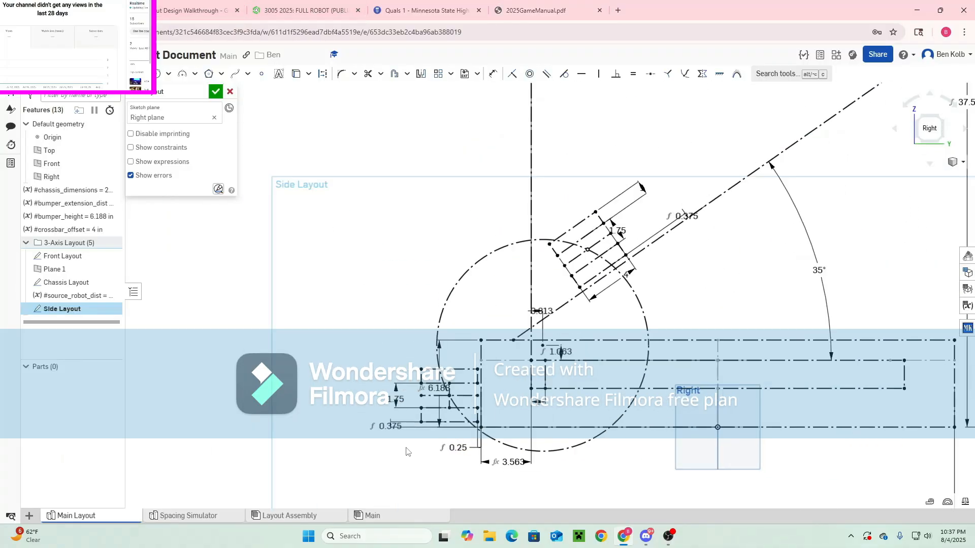
left_click(481, 427)
left_click(264, 157)
scroll(298, 435, "down", 3)
scroll(254, 459, "up", 2)
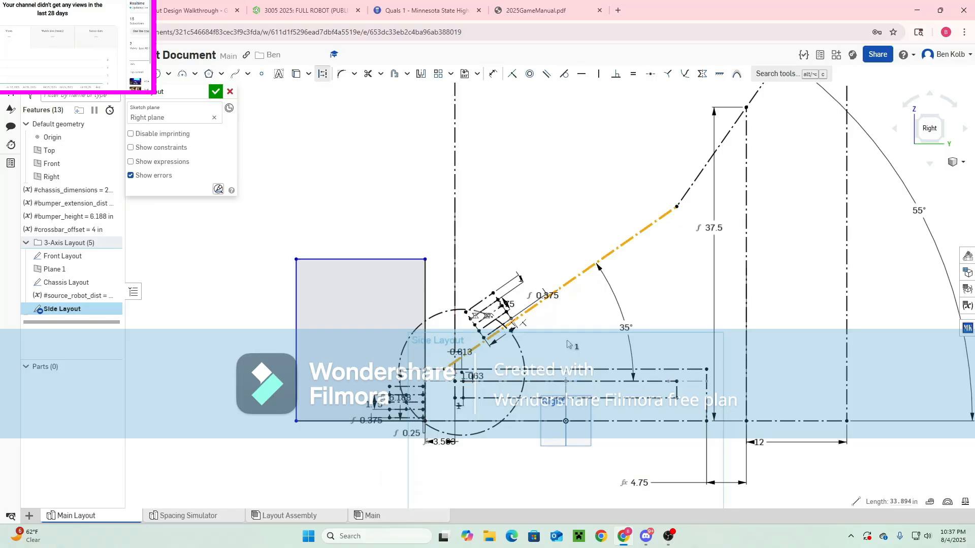
scroll(435, 424, "down", 2)
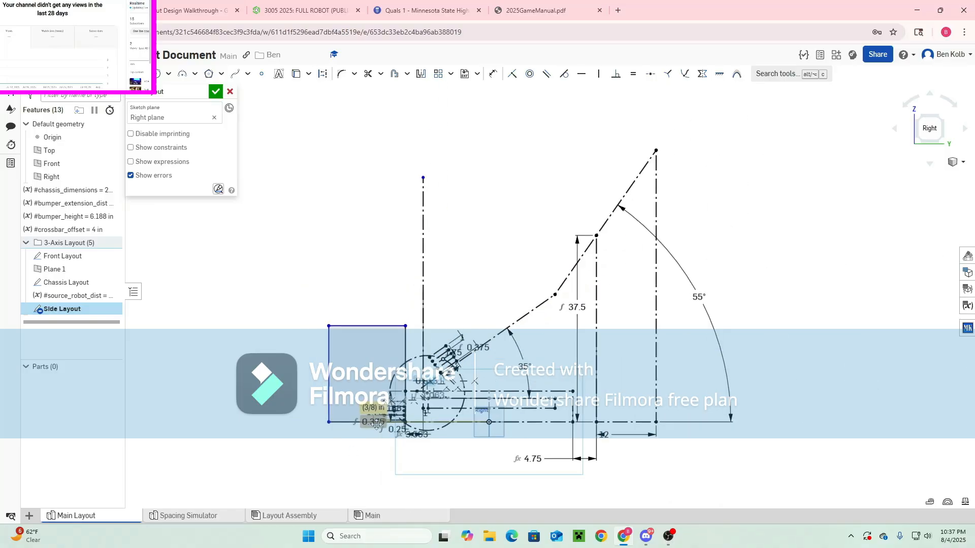
scroll(374, 442, "up", 3)
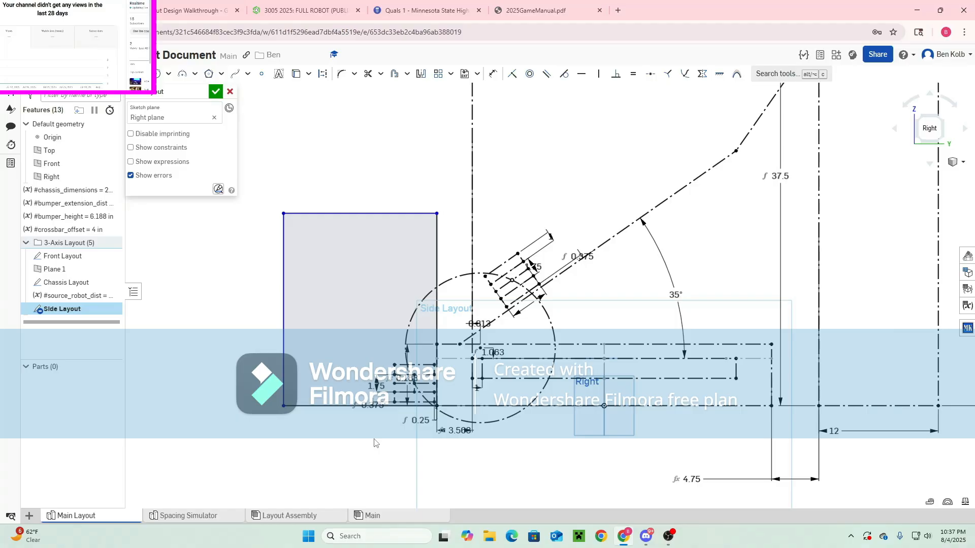
scroll(388, 440, "up", 3)
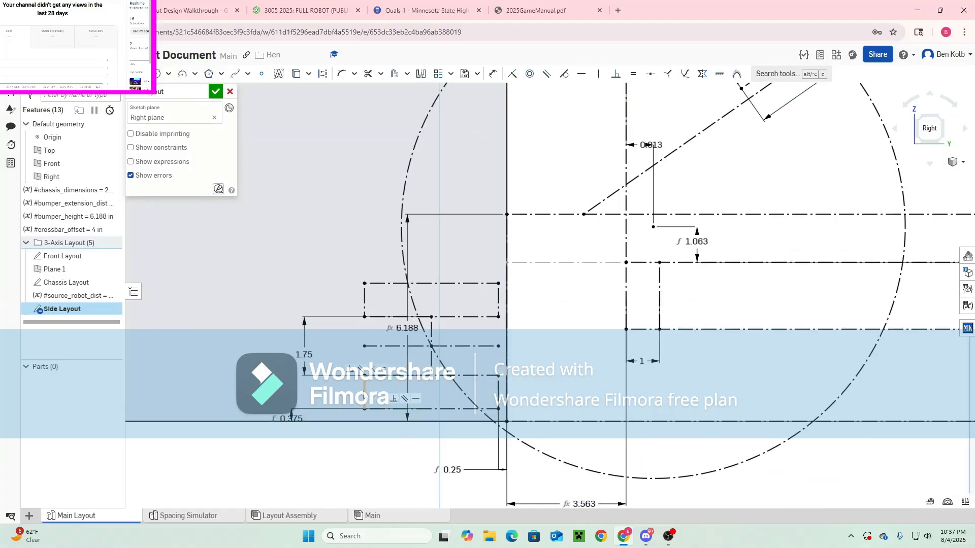
left_click(373, 409)
left_click(498, 394)
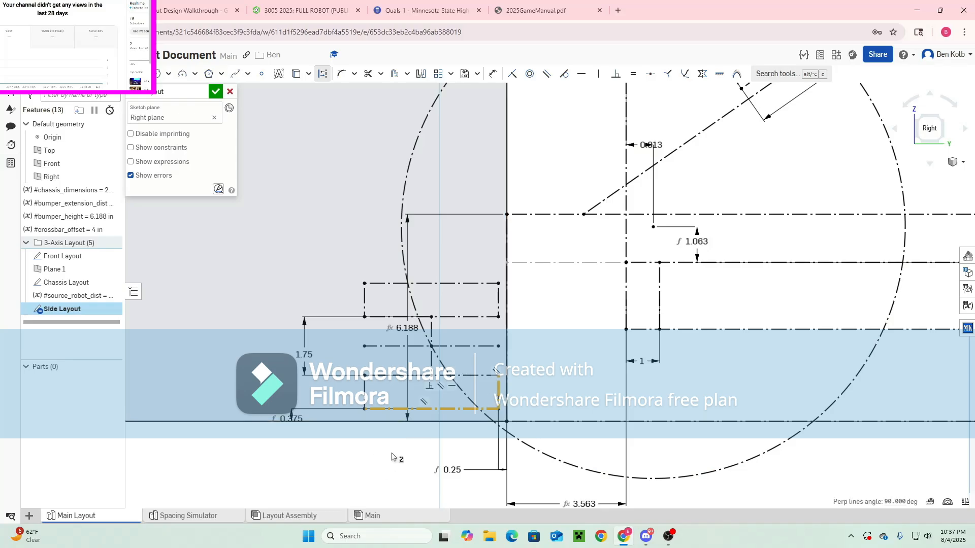
scroll(329, 469, "down", 5)
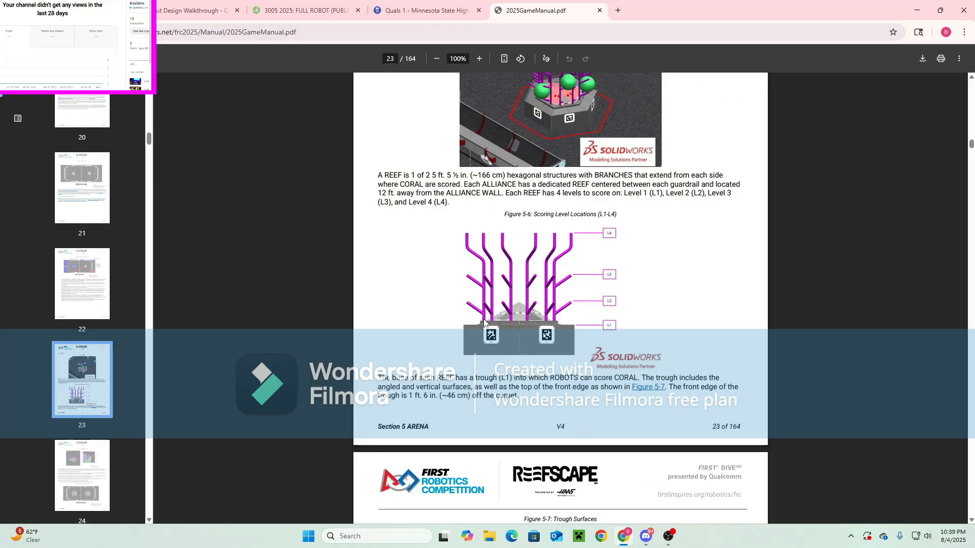
Look up the height and inset of the L2 branches in the game manual and return to the sketch
scroll(346, 340, "down", 6)
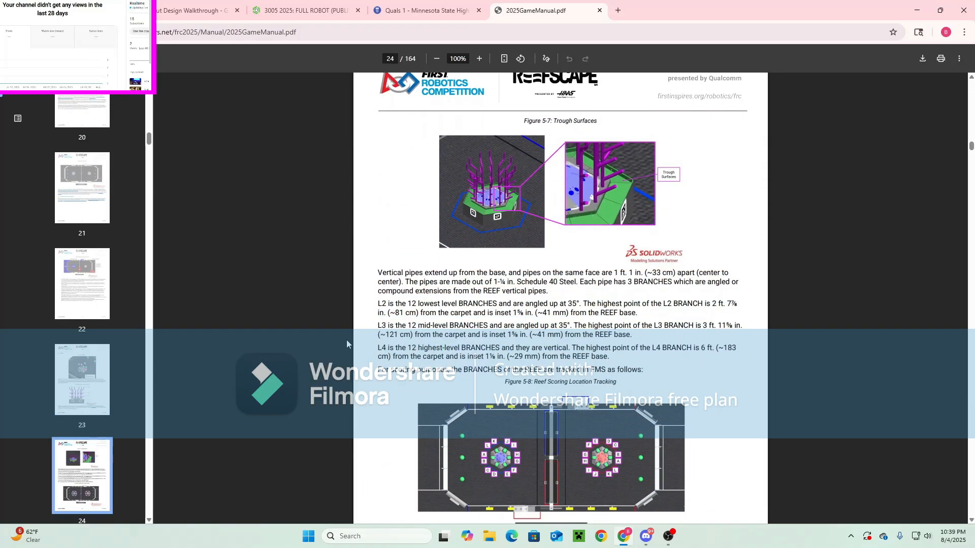
left_click_drag(376, 296, 641, 307)
left_click(641, 308)
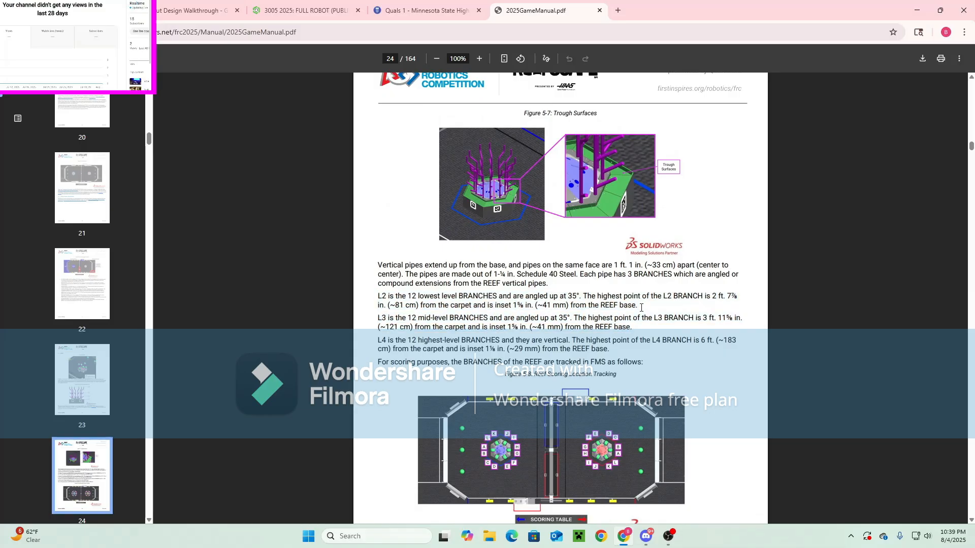
left_click(66, 11)
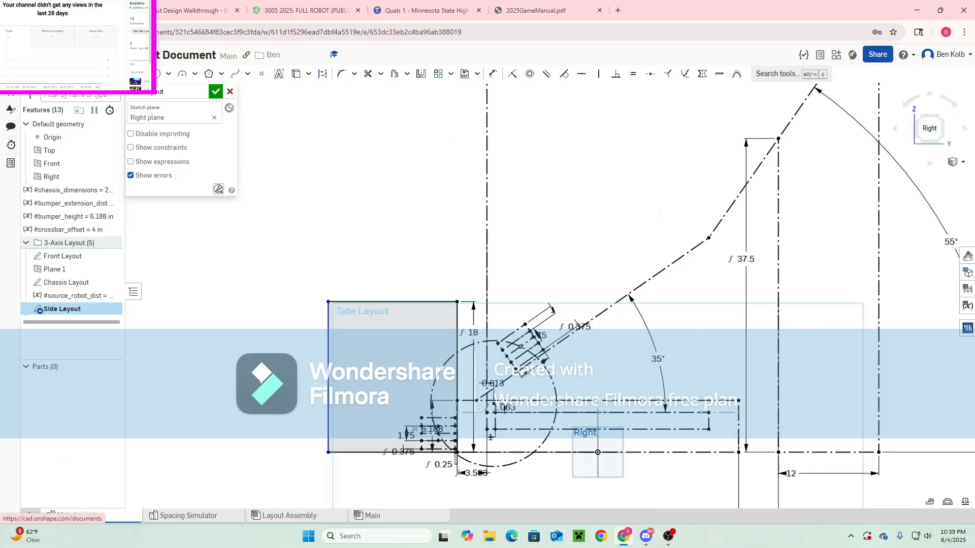
Open the first document in the team's 2025 Build Season > Field folder in a new tab, and return to the game manual
middle_click(35, 54)
left_click(188, 10)
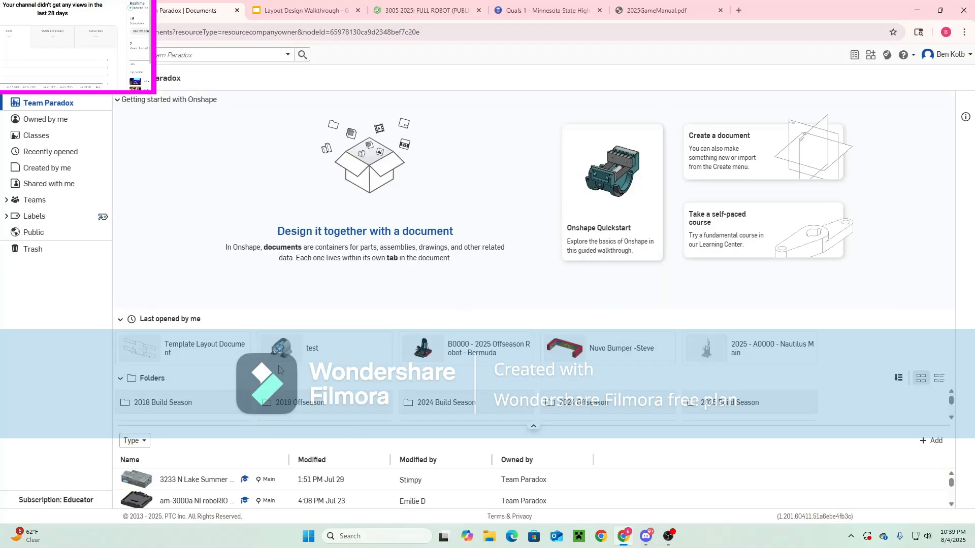
scroll(442, 416, "down", 3)
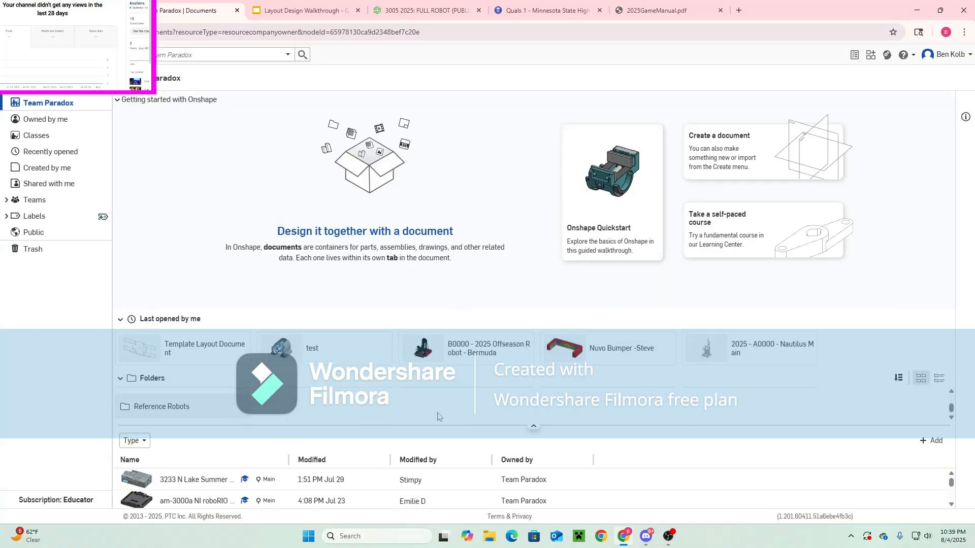
scroll(447, 417, "up", 3)
left_click(711, 398)
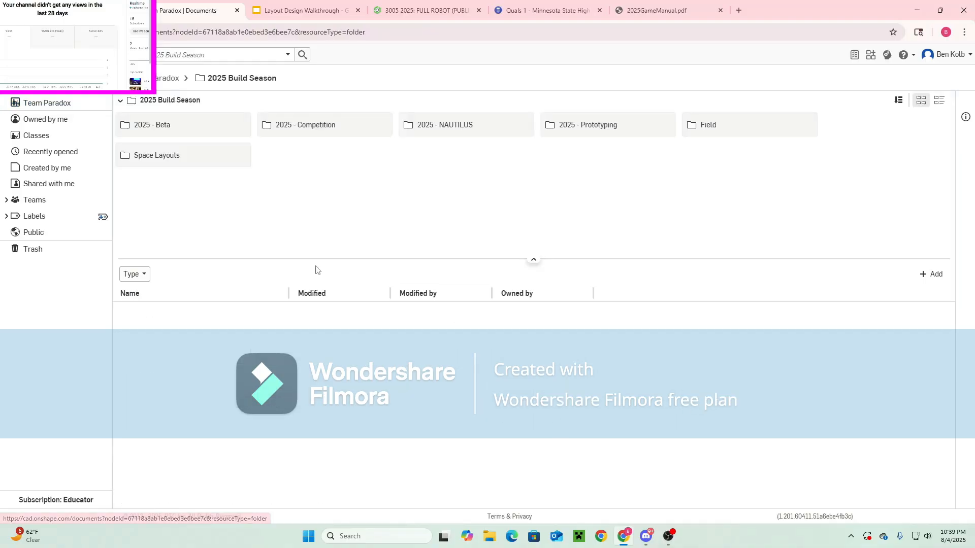
left_click(706, 125)
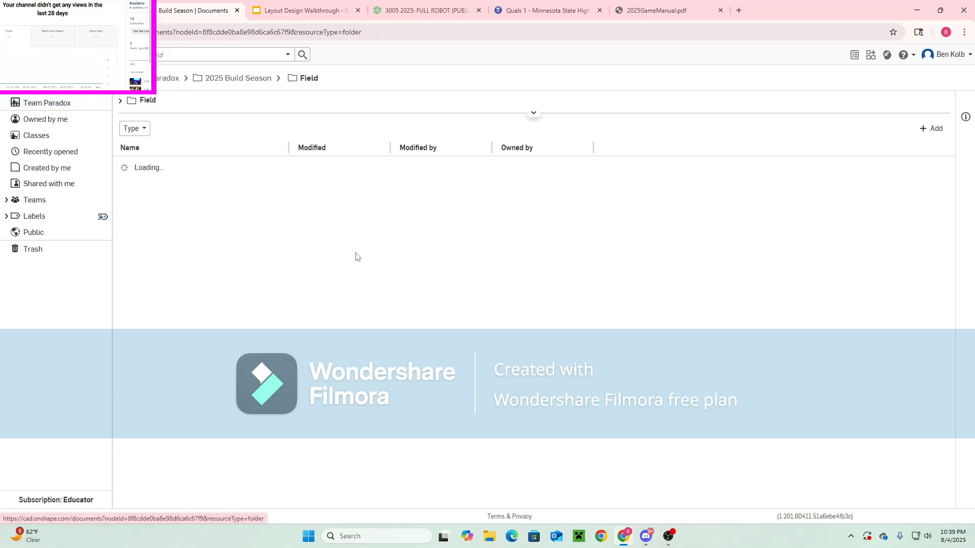
left_click(183, 168)
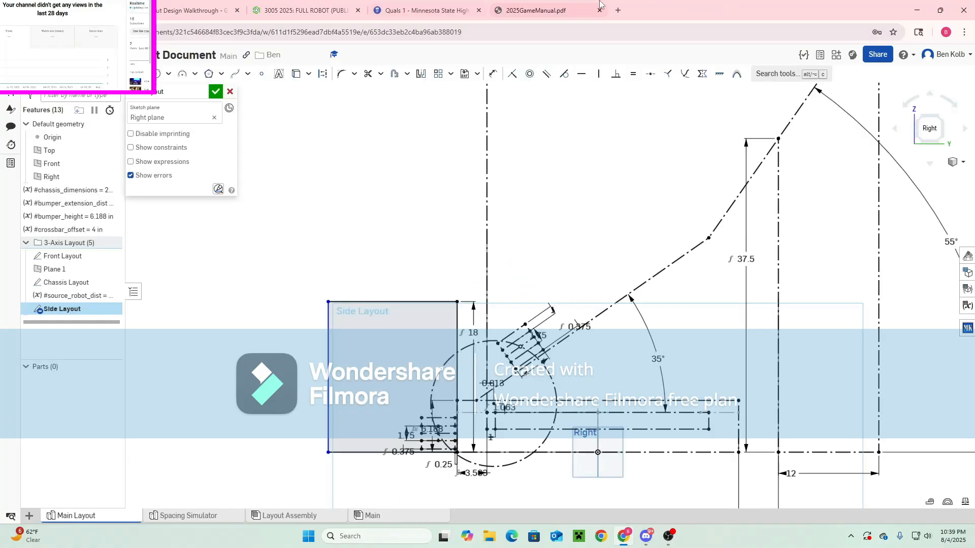
left_click(568, 9)
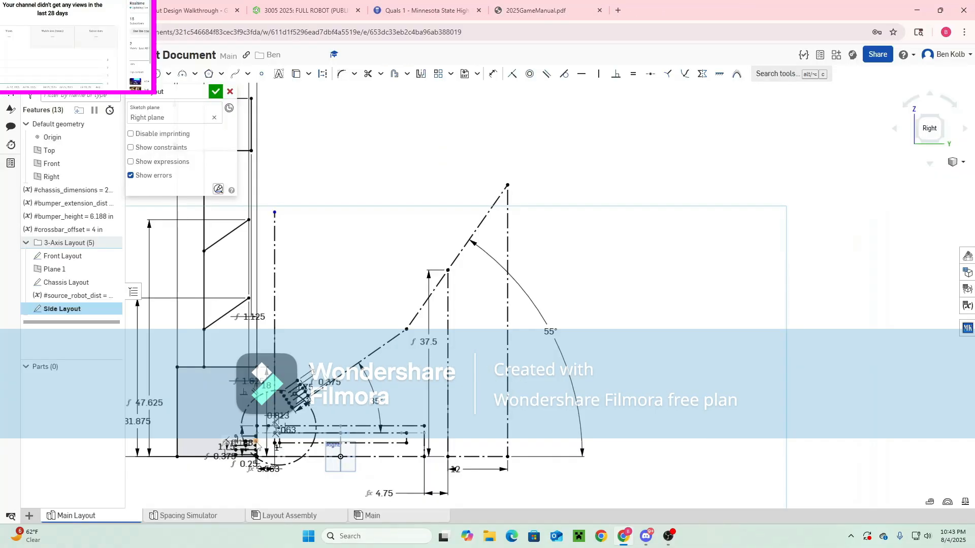
Copy the tilted rectangle pair and its centreline and paste the copy above the original, beside the vertical construction line
scroll(403, 425, "up", 5)
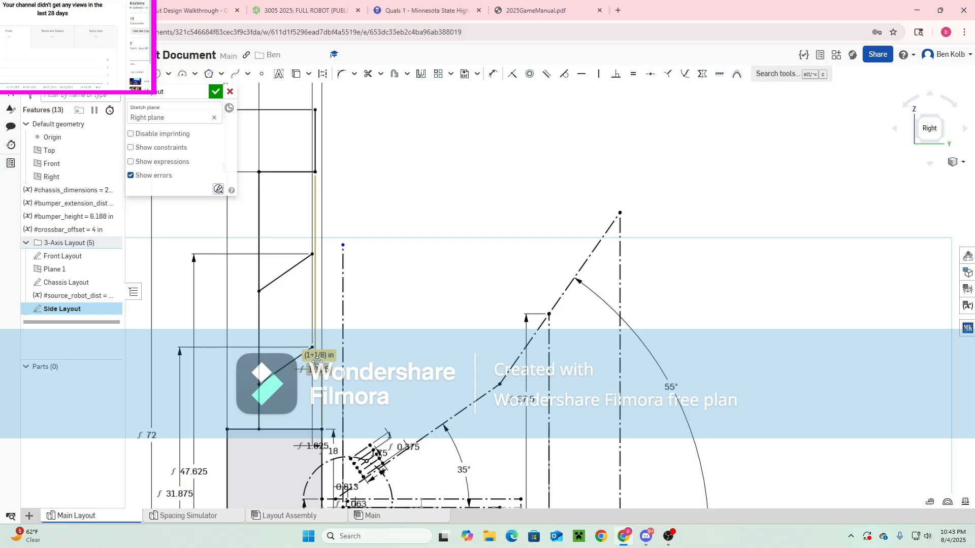
scroll(290, 417, "down", 3)
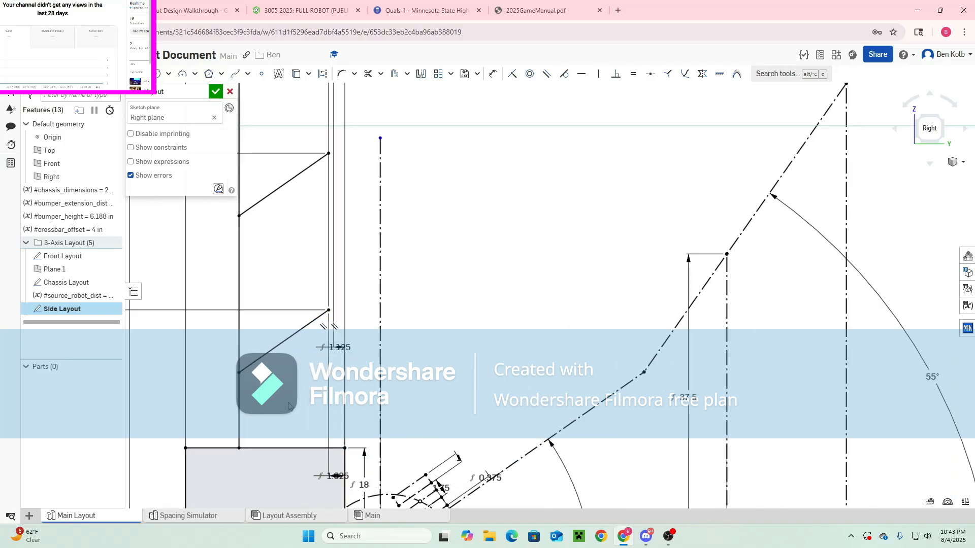
scroll(290, 416, "up", 5)
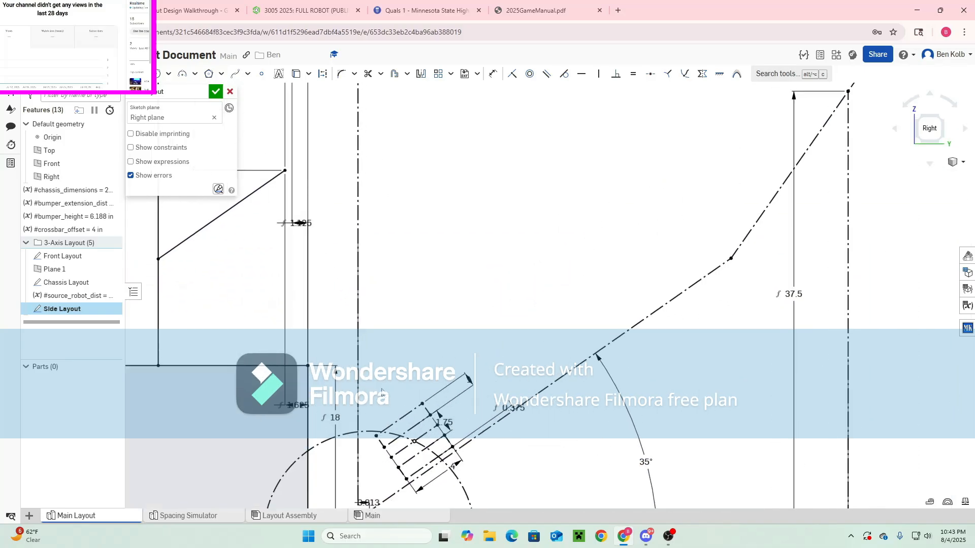
middle_click_drag(381, 391, 371, 428)
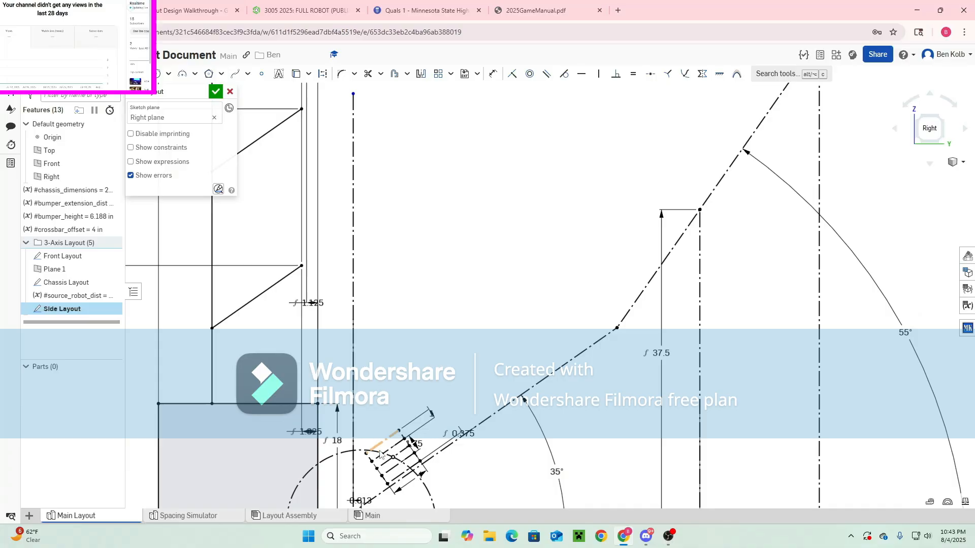
scroll(381, 455, "up", 3)
left_click(408, 416)
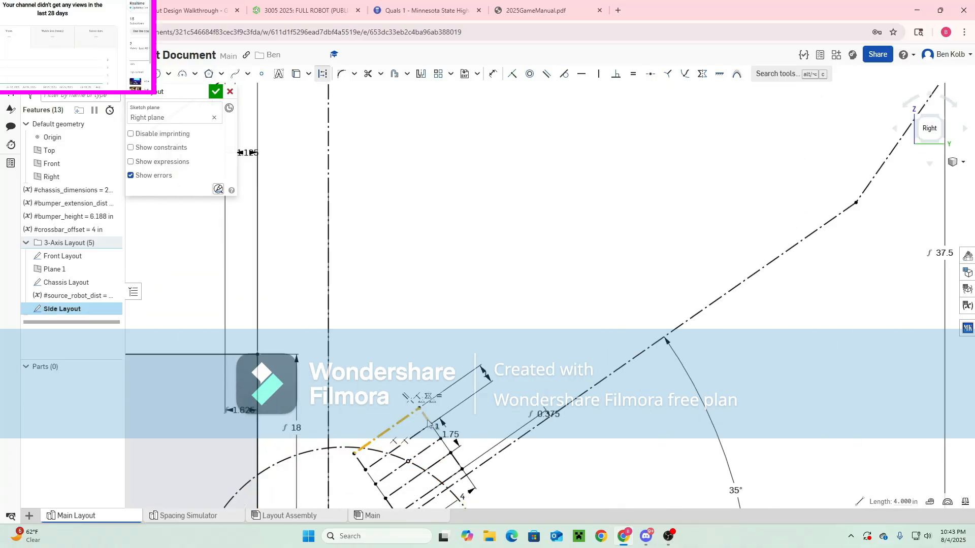
left_click(427, 419)
left_click(359, 461)
left_click(378, 462)
left_click(389, 474)
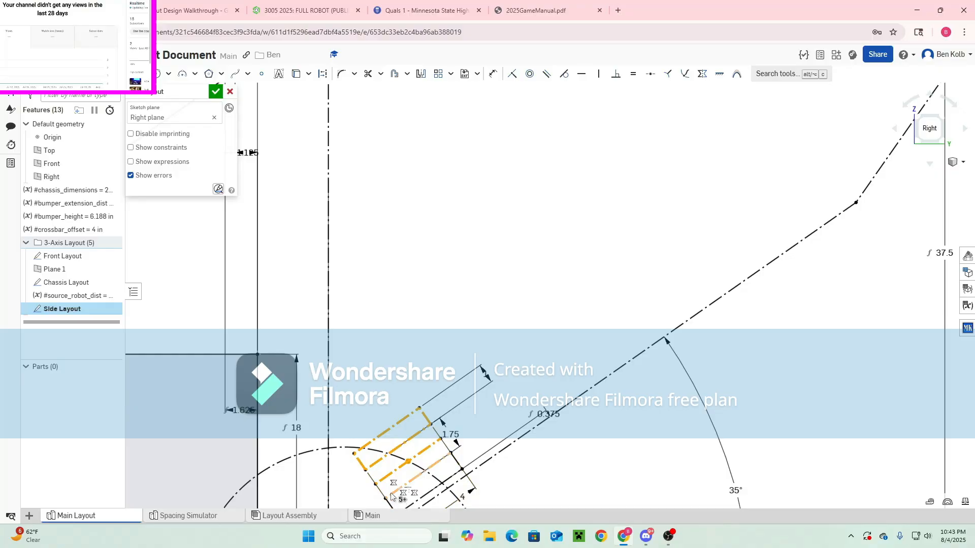
middle_click_drag(394, 482, 398, 430)
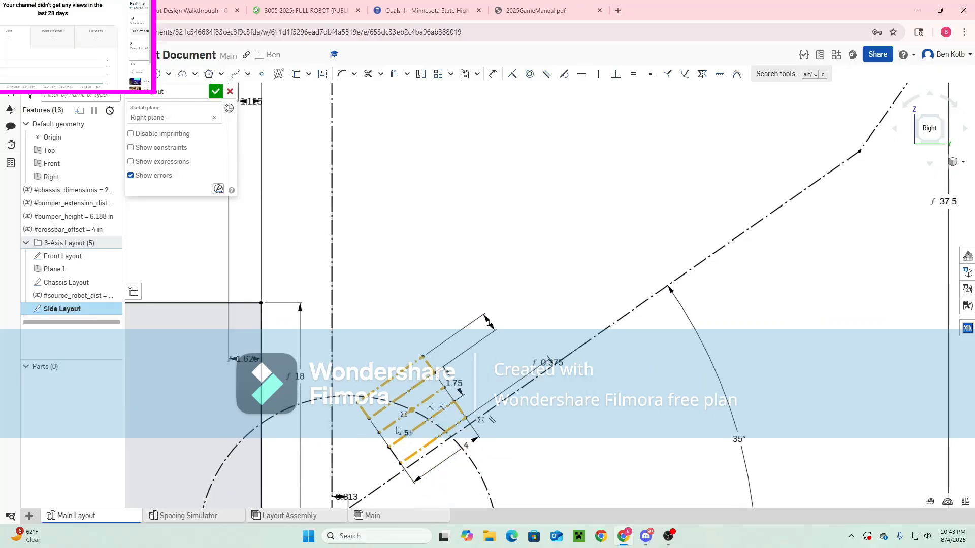
scroll(397, 430, "down", 5)
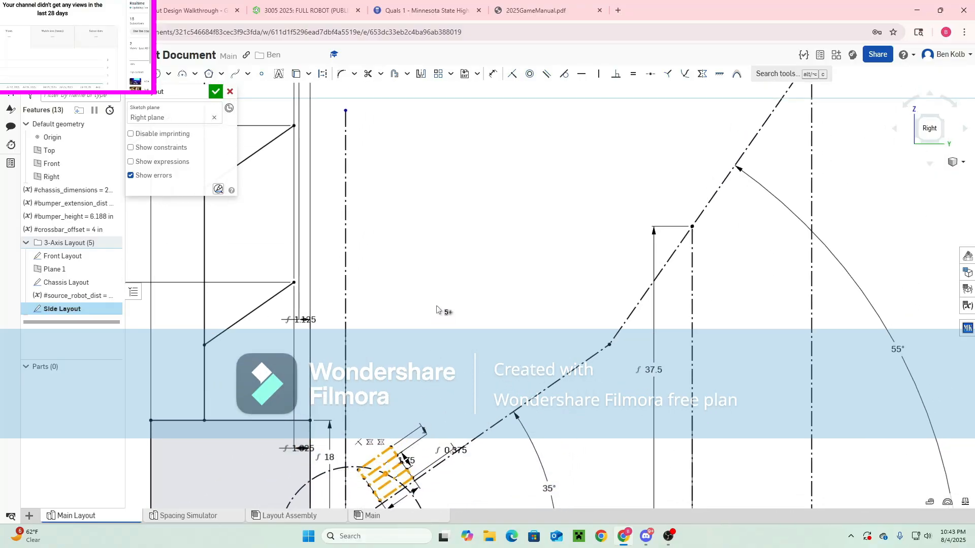
key("ctrl+v")
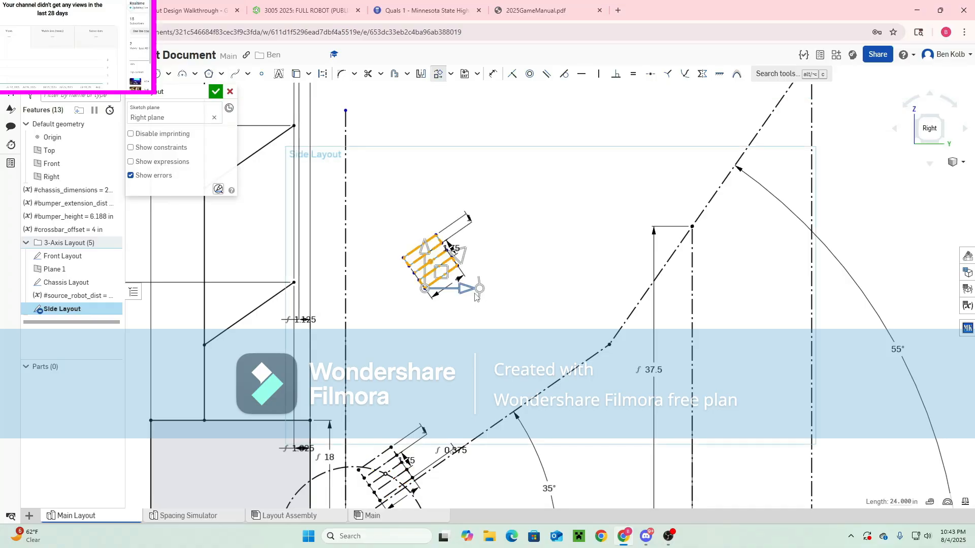
left_click(478, 329)
scroll(419, 274, "up", 3)
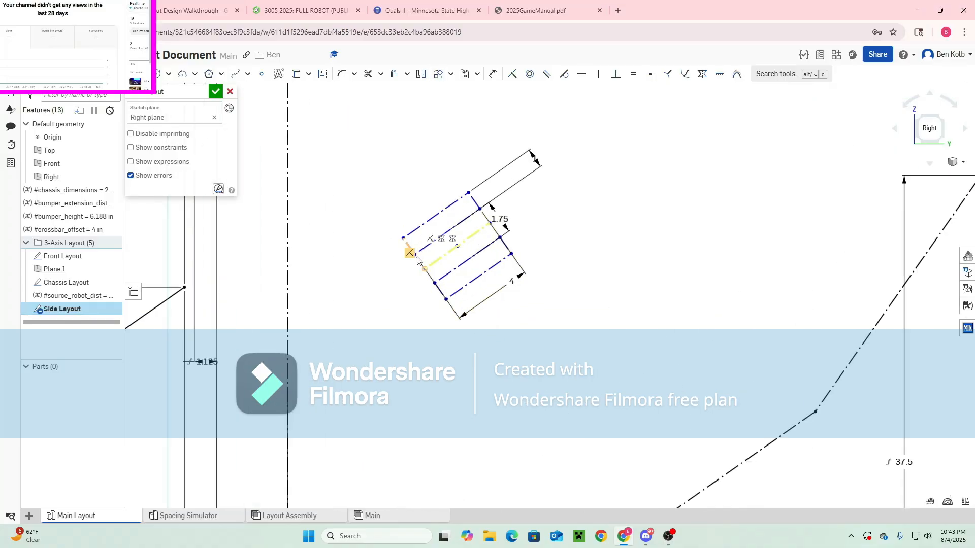
Move the copied rectangle pair higher, directly above the original tilted pair
scroll(390, 240, "down", 4)
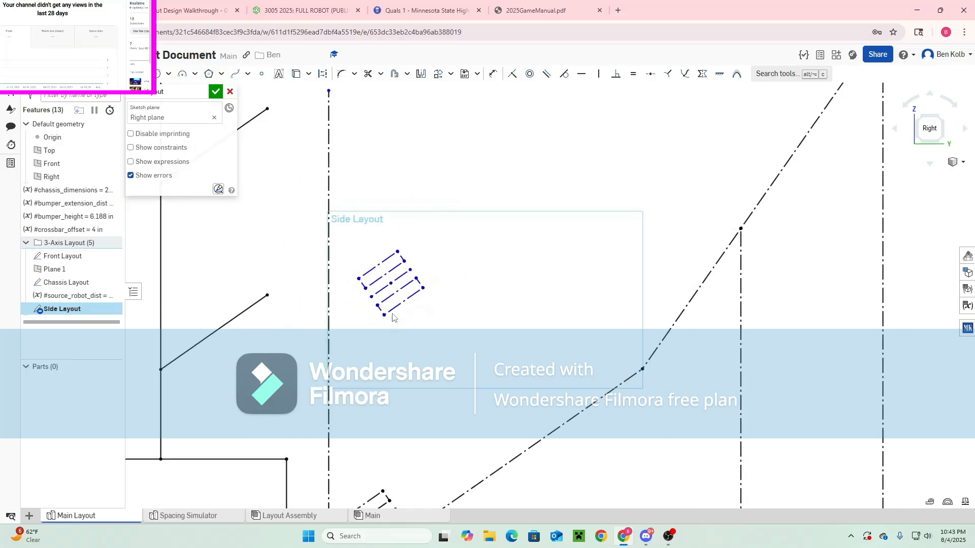
scroll(396, 305, "down", 3)
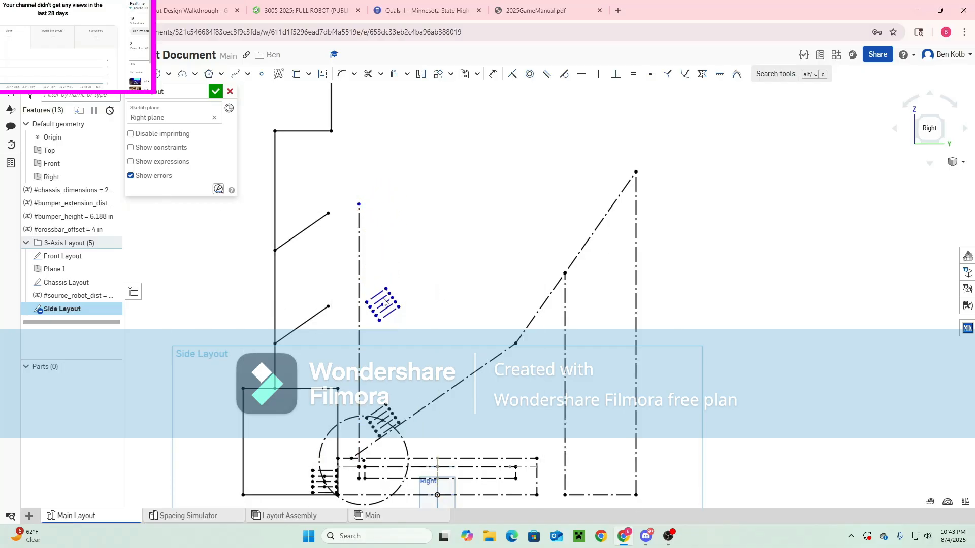
left_click(380, 261)
scroll(385, 347, "down", 3)
scroll(387, 347, "up", 6)
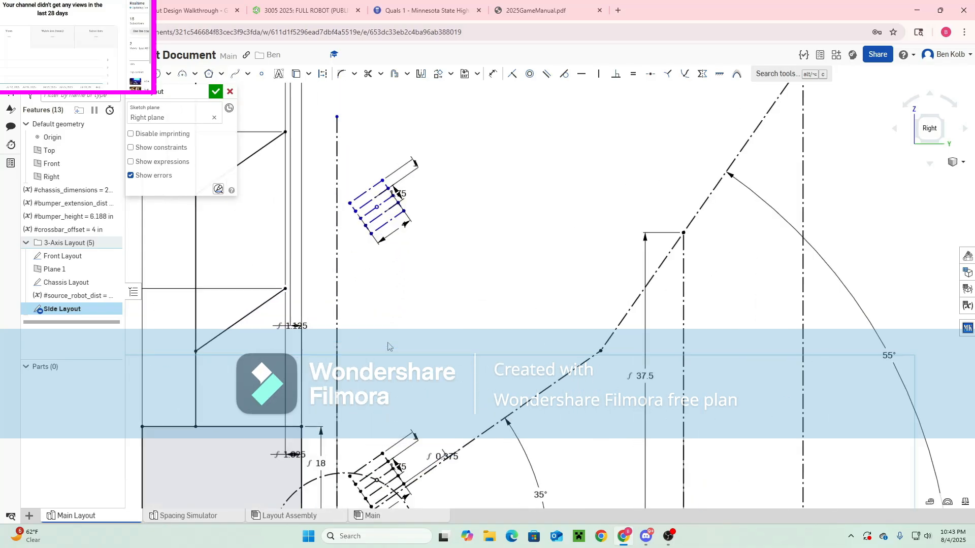
Add a tilted construction rectangle with a lengthwise centreline beside the copied pair, dimensioned 4.5 by 11.75 in
scroll(387, 346, "down", 4)
scroll(388, 347, "down", 2)
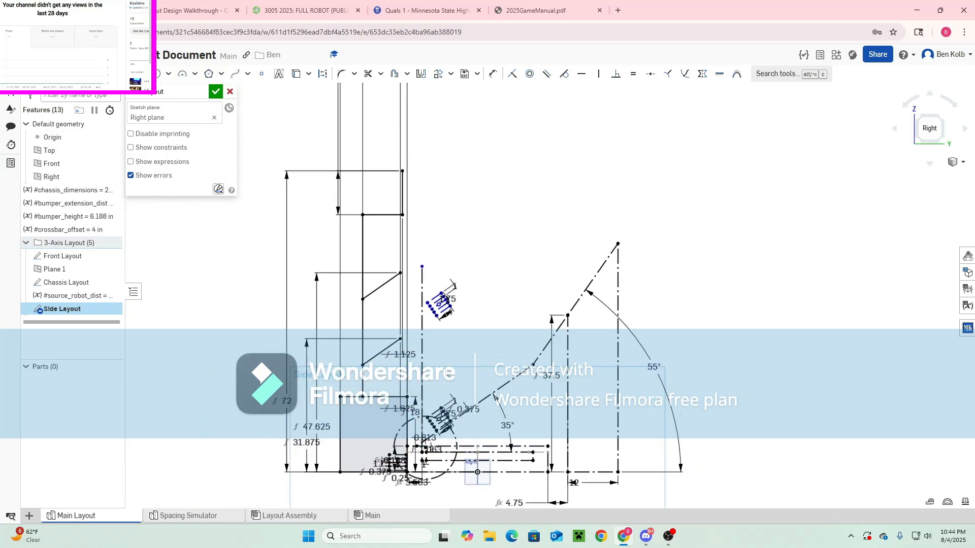
left_click(469, 234)
left_click(539, 253)
key("d")
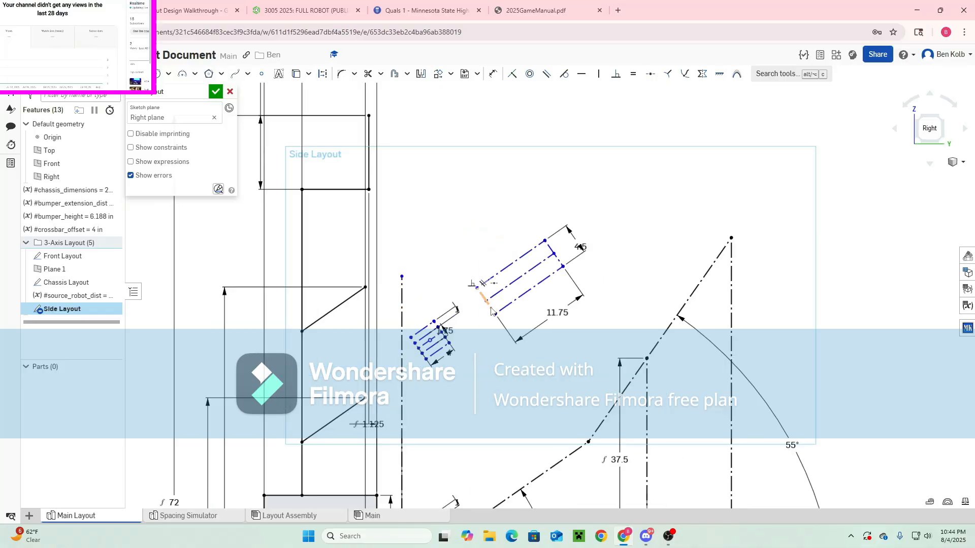
Make the 4.75 dimension driven and place the midpoint of the 4.5 by 11.75 in rectangle's short edge on the lower reef branch tip
left_click_drag(491, 311, 365, 426)
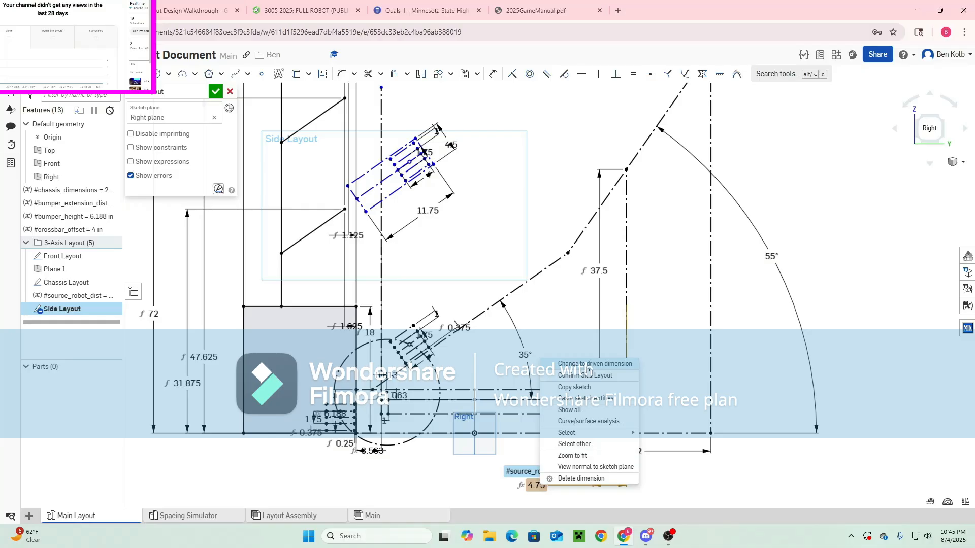
left_click(587, 365)
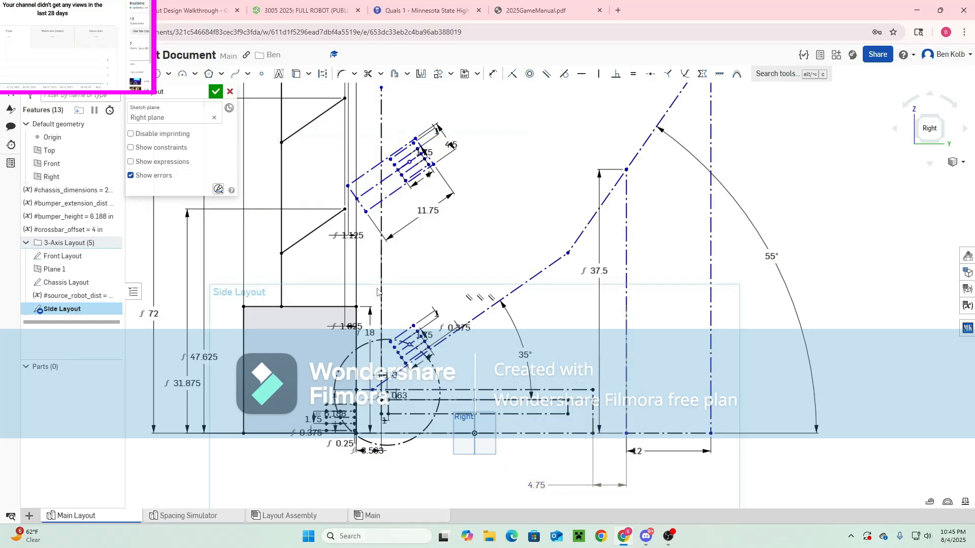
scroll(343, 256, "up", 5)
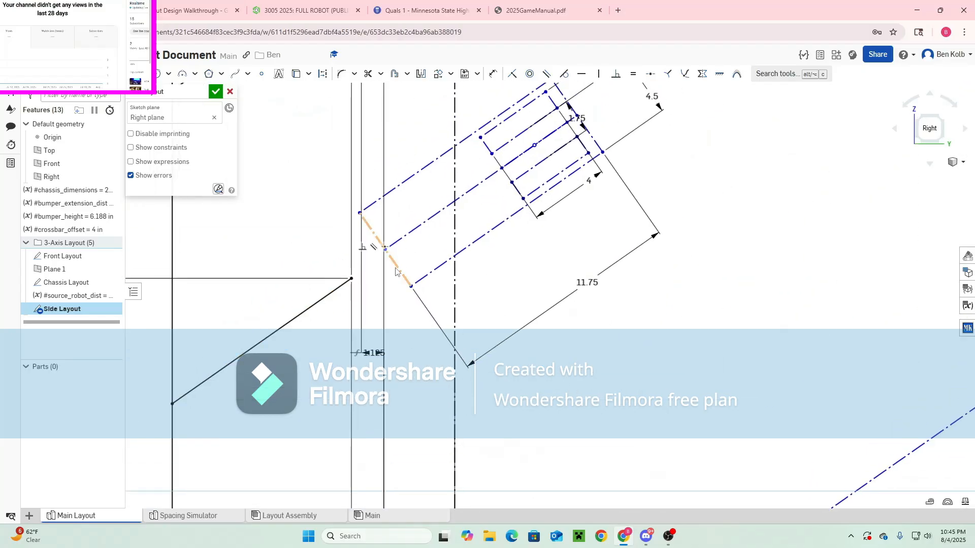
left_click_drag(392, 274, 374, 302)
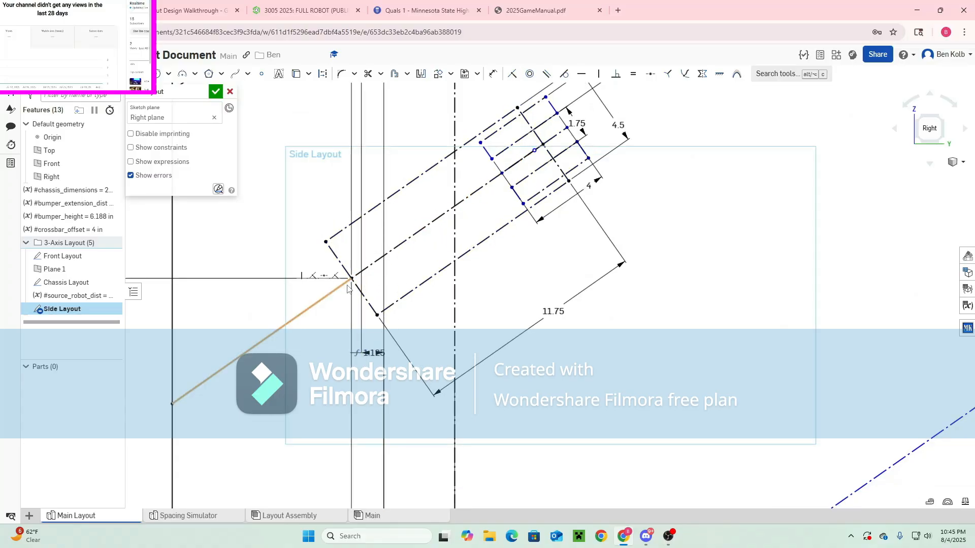
Make the centre of the raised copy of the rectangle pair coincident with the outer short edge of the game-piece rectangle
scroll(346, 286, "down", 2)
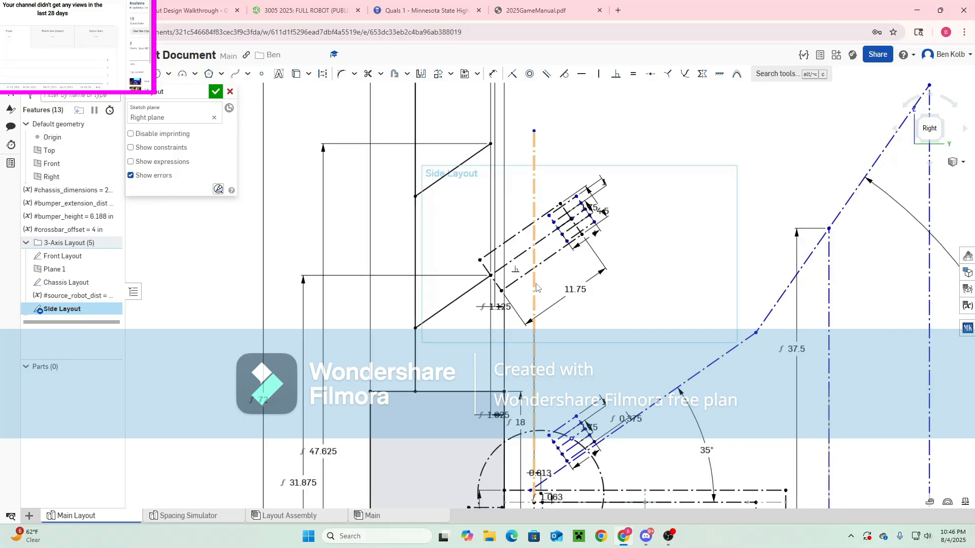
scroll(523, 240, "up", 1)
scroll(523, 240, "up", 2)
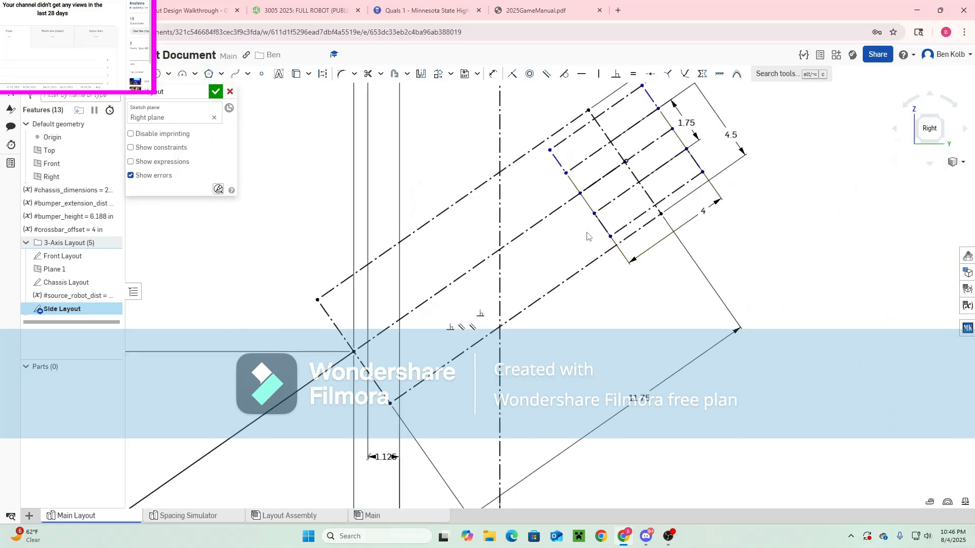
scroll(588, 235, "up", 1)
left_click(595, 246)
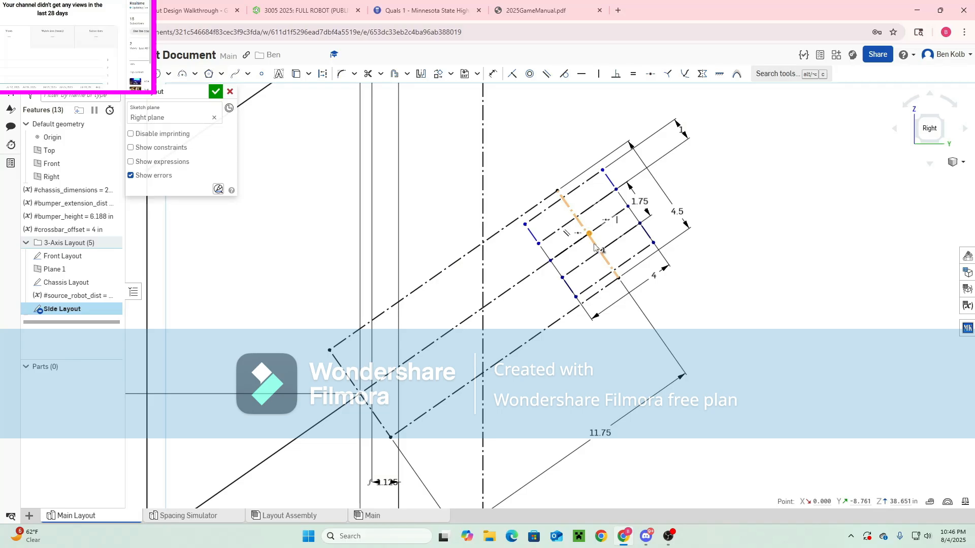
key("i")
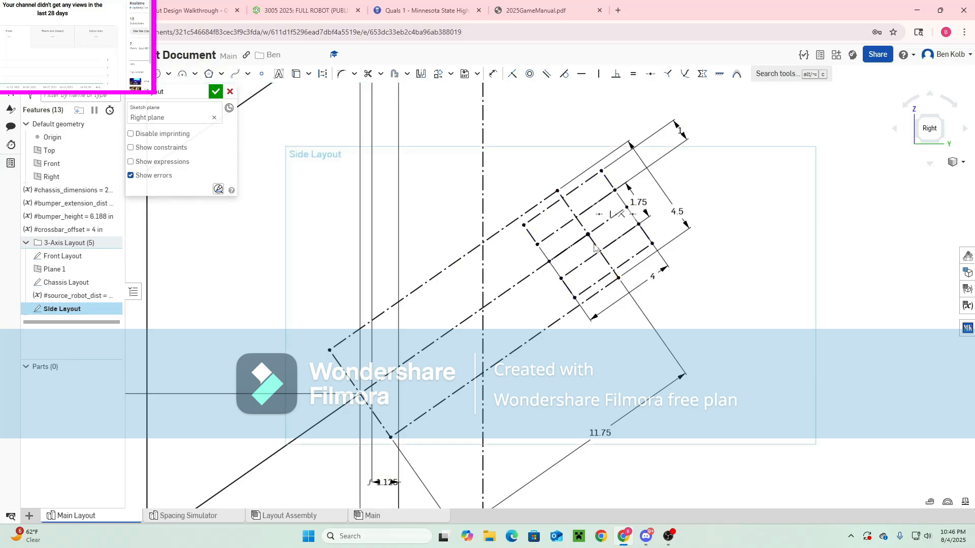
scroll(595, 246, "down", 5)
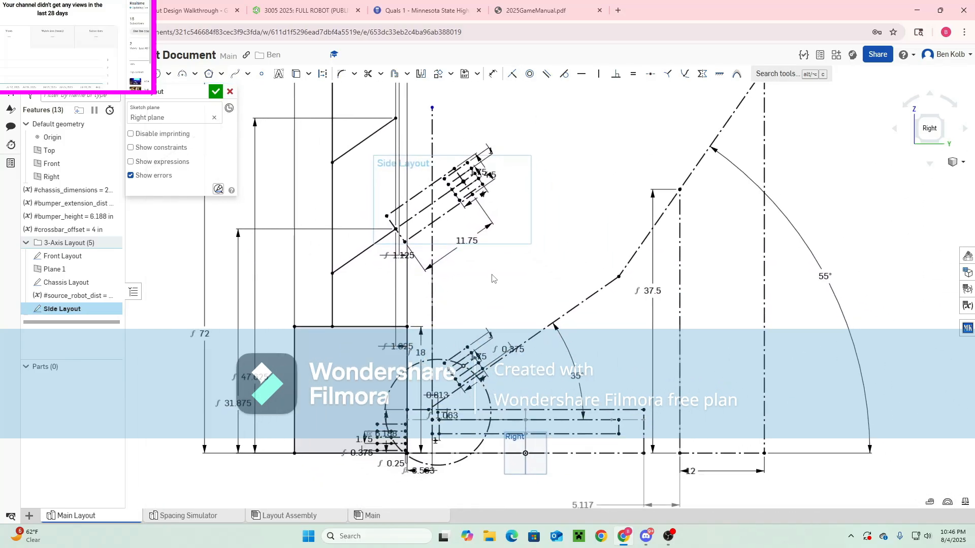
Convert the four outline edges of the game-piece rectangle from construction to regular geometry, leaving its centreline as construction
scroll(468, 257, "up", 3)
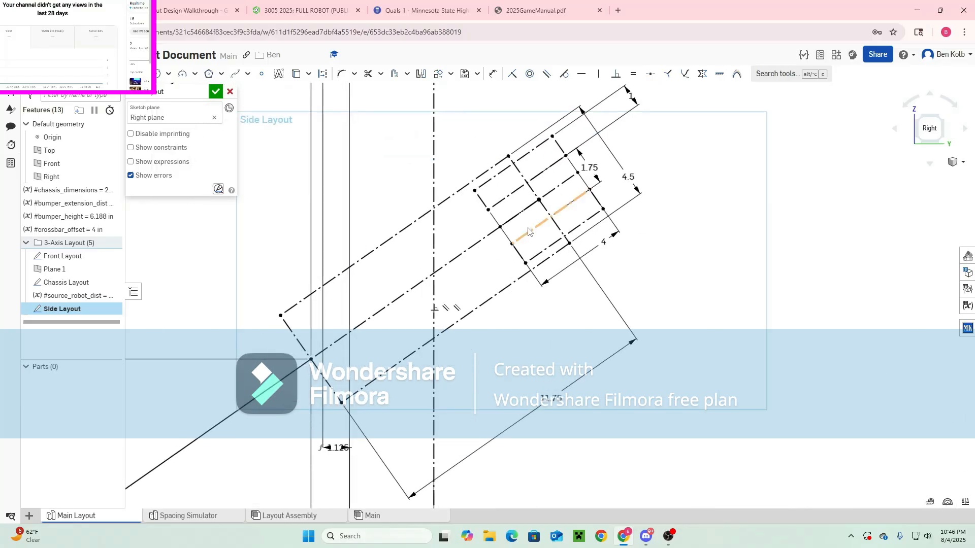
left_click(424, 341)
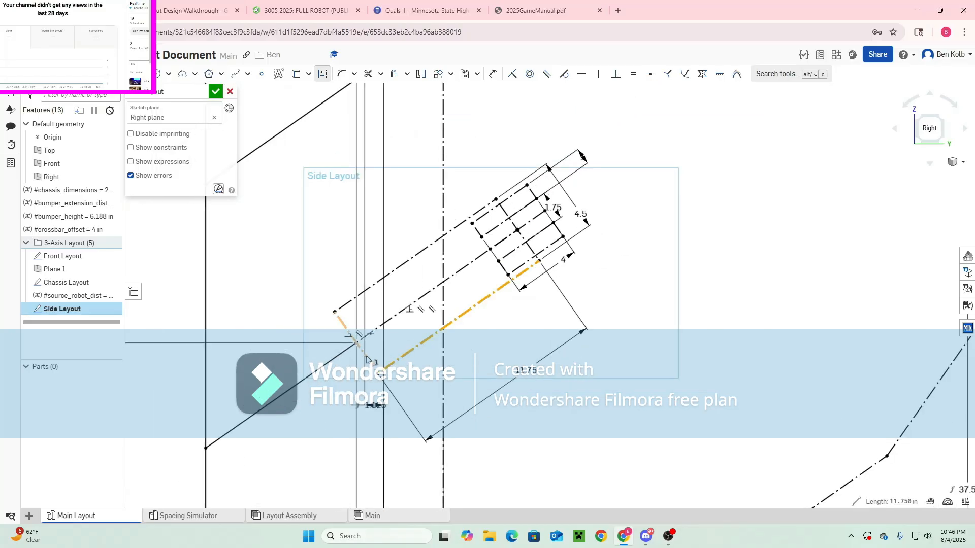
left_click(359, 347)
left_click(353, 300)
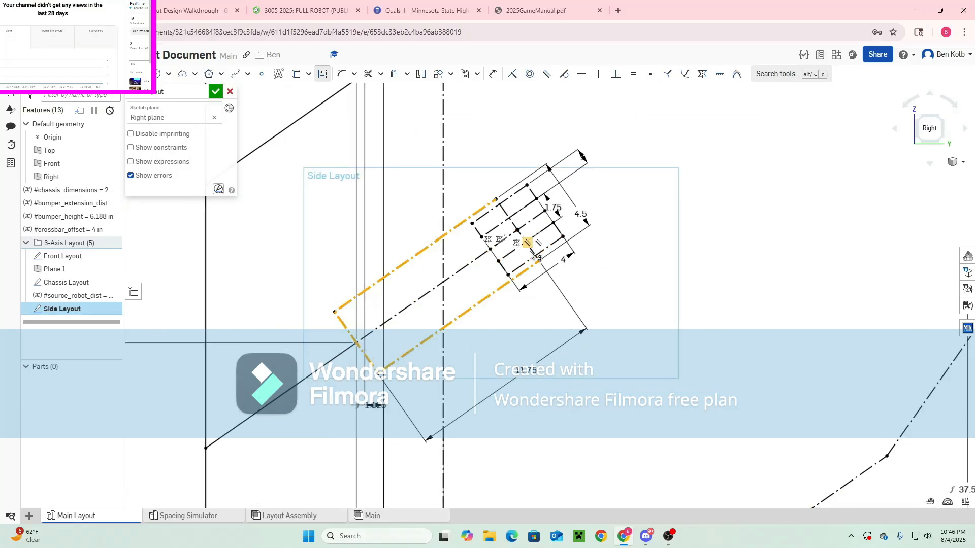
scroll(504, 209, "up", 2)
scroll(504, 209, "up", 1)
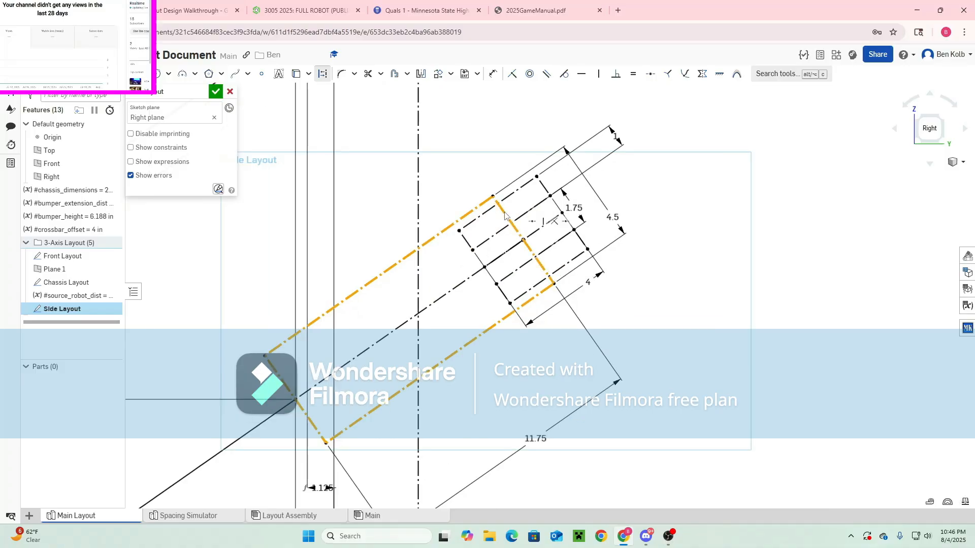
key("q")
scroll(459, 313, "down", 4)
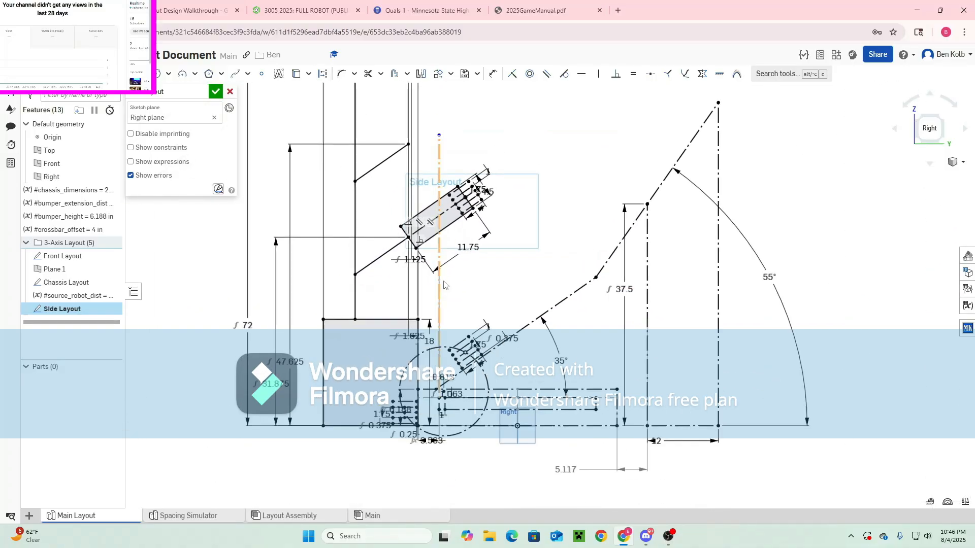
Paste another copy of the tilted rectangle pair above the top end of the reef outline
scroll(550, 258, "up", 3)
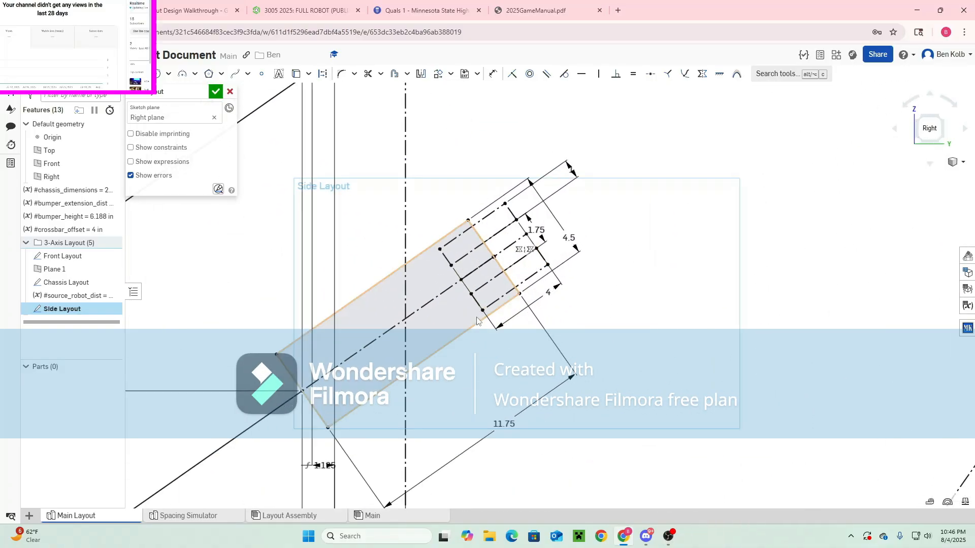
scroll(396, 327, "down", 5)
middle_click_drag(320, 318, 423, 447)
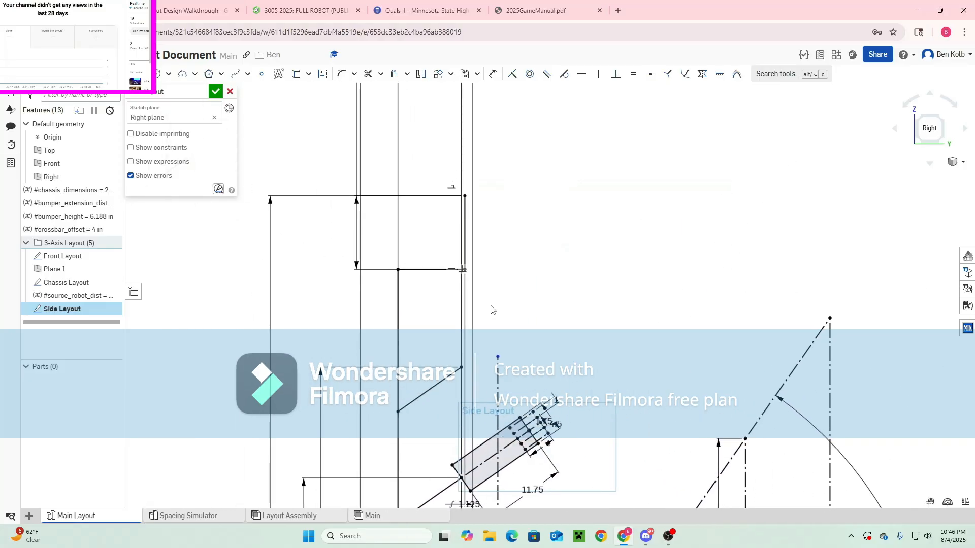
scroll(489, 394, "down", 3)
middle_click_drag(541, 428, 470, 355)
scroll(469, 356, "up", 2)
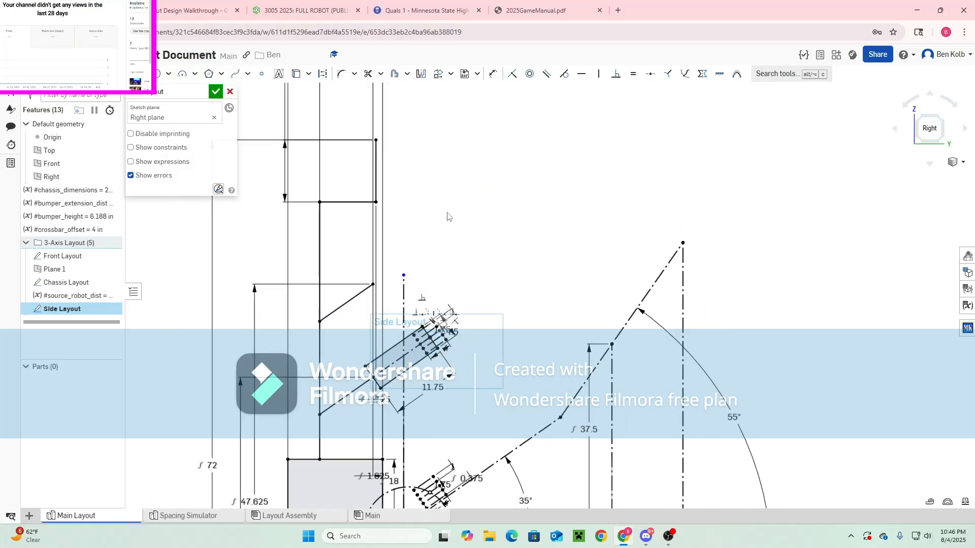
scroll(414, 175, "up", 2)
middle_click_drag(414, 175, 414, 277)
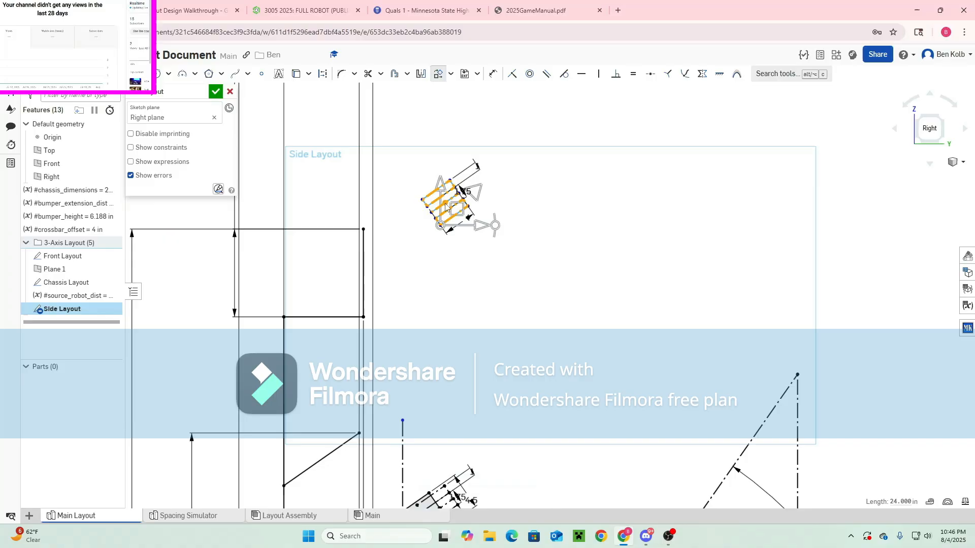
scroll(356, 254, "up", 3)
scroll(205, 261, "down", 3)
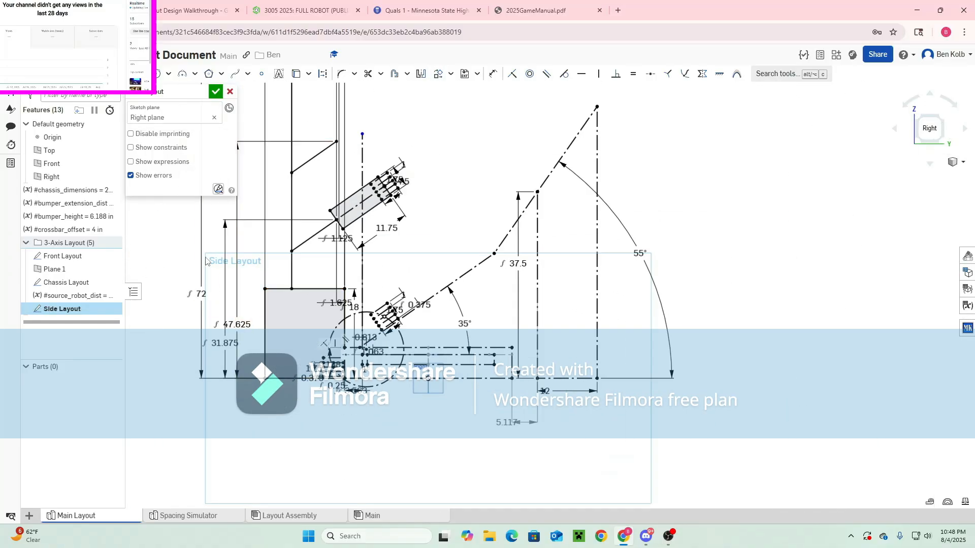
Examine the spacing between the horizontal rectangle pair, the tilted pair and the pivot circle at the chassis front
scroll(275, 319, "up", 5)
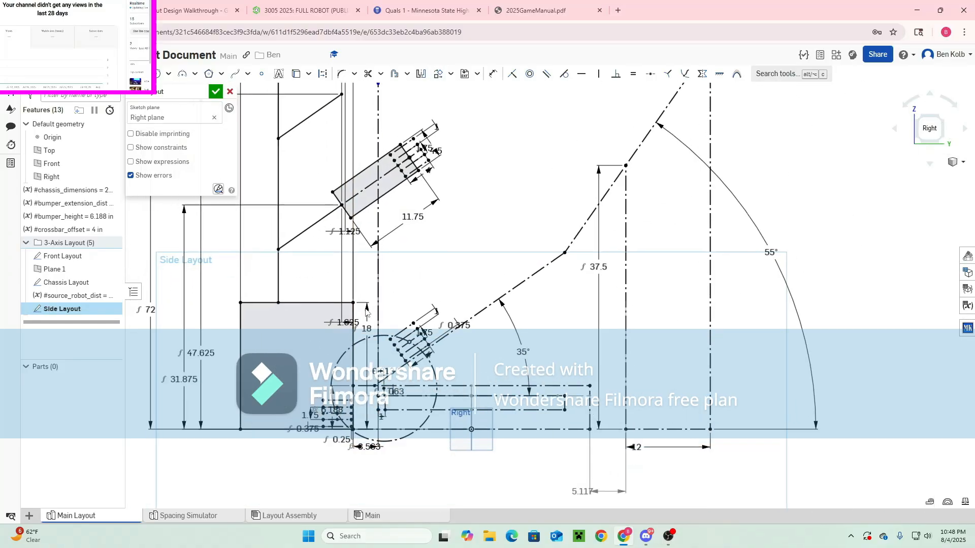
scroll(251, 389, "up", 2)
middle_click_drag(252, 392, 313, 339)
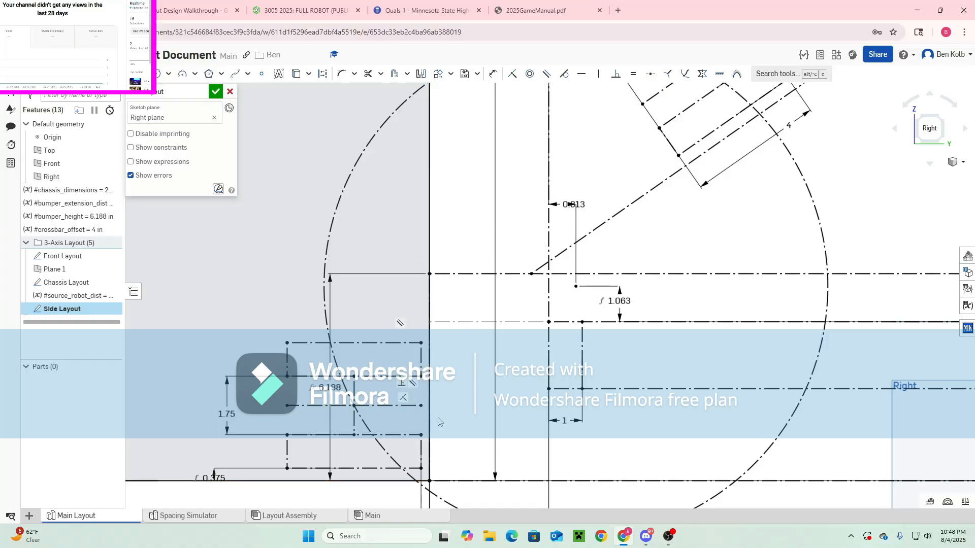
scroll(434, 401, "down", 3)
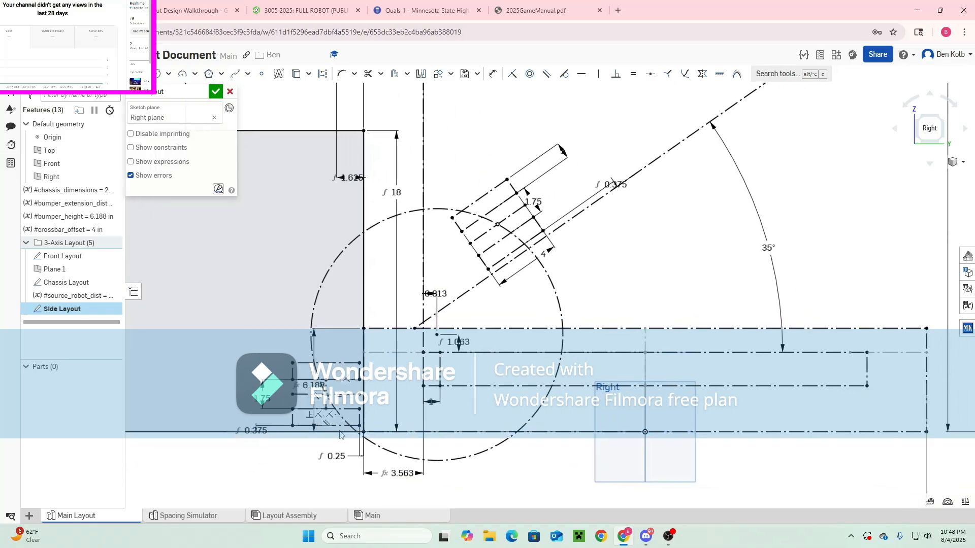
scroll(357, 366, "up", 3)
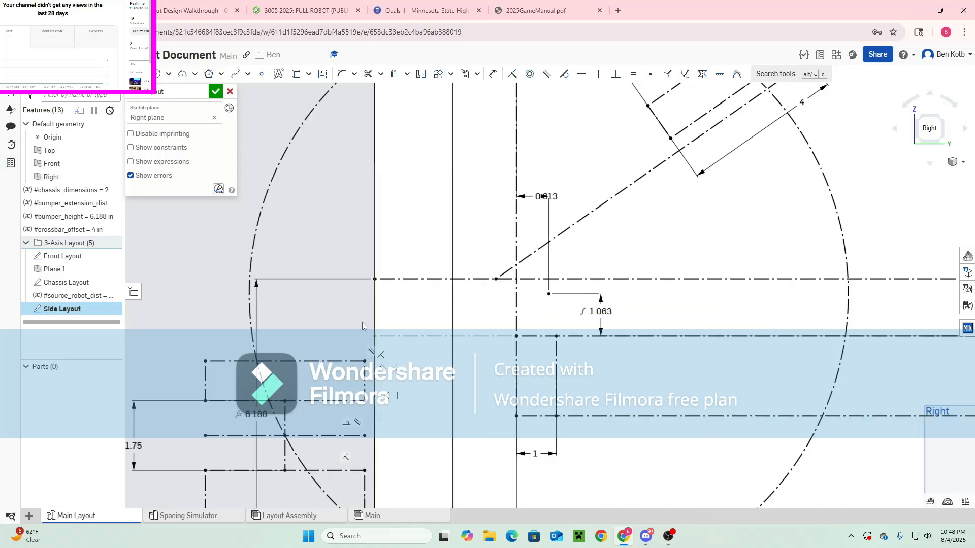
left_click(374, 279)
left_click(413, 248)
scroll(347, 409, "down", 3)
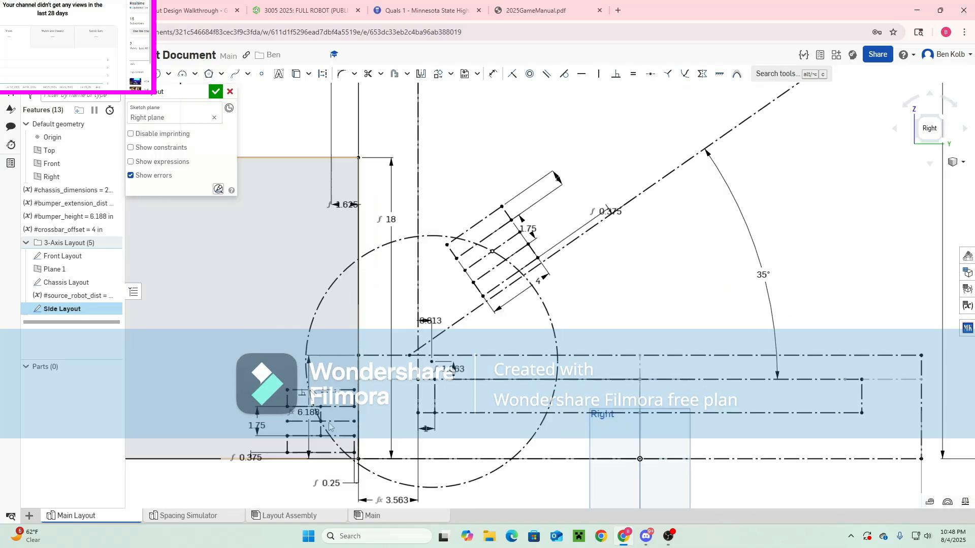
scroll(652, 365, "down", 1)
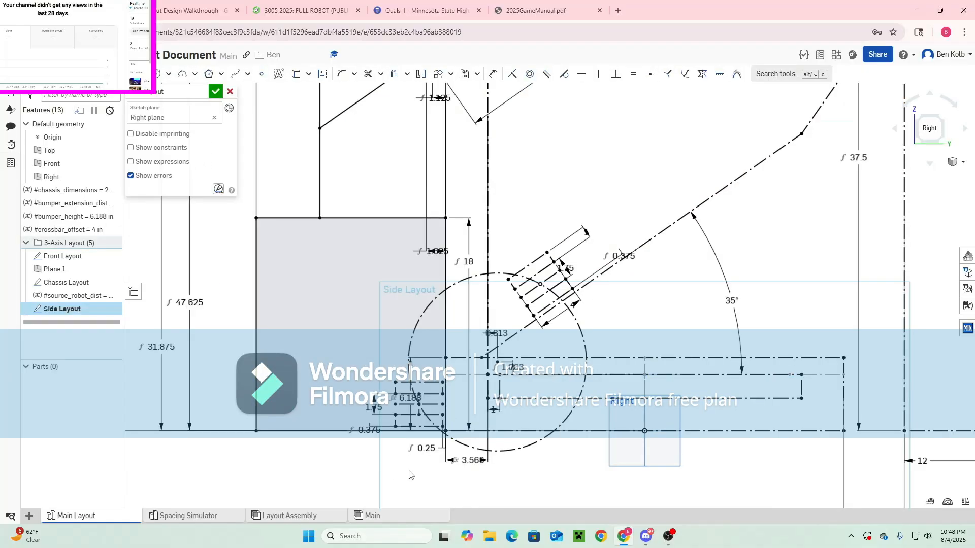
Draw a three-point arc from the centre of the horizontal rectangle pair to the centre of the lower tilted pair, bulging toward the reef
scroll(409, 419, "up", 4)
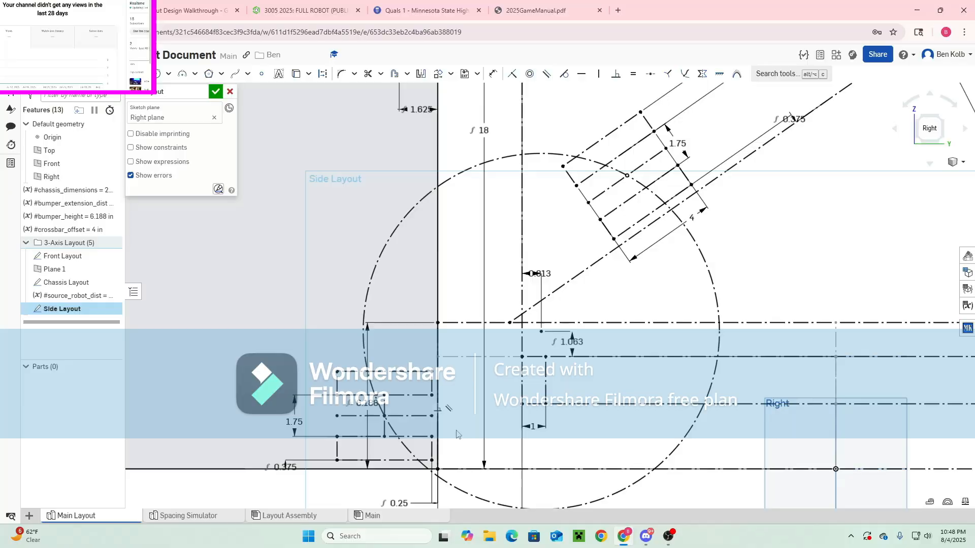
scroll(472, 450, "down", 4)
scroll(469, 455, "up", 4)
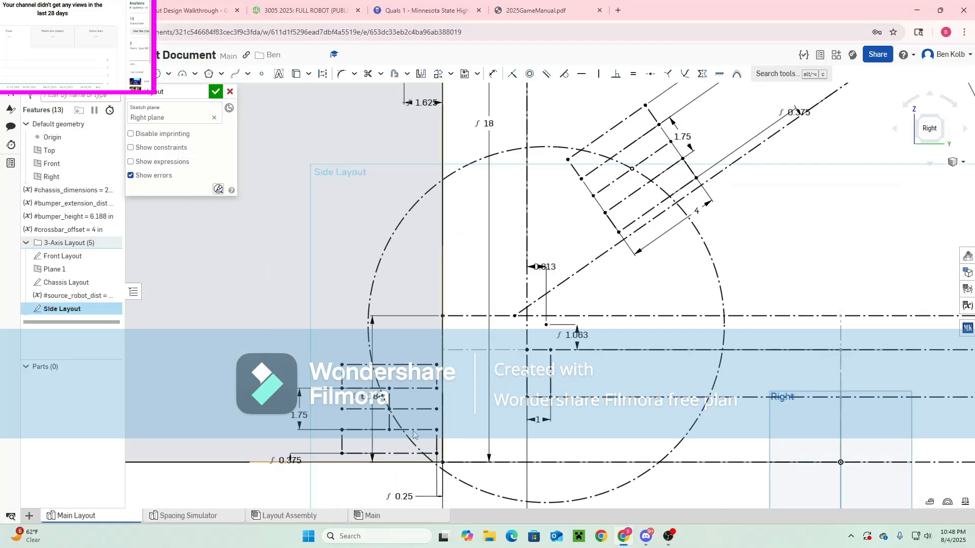
key("a")
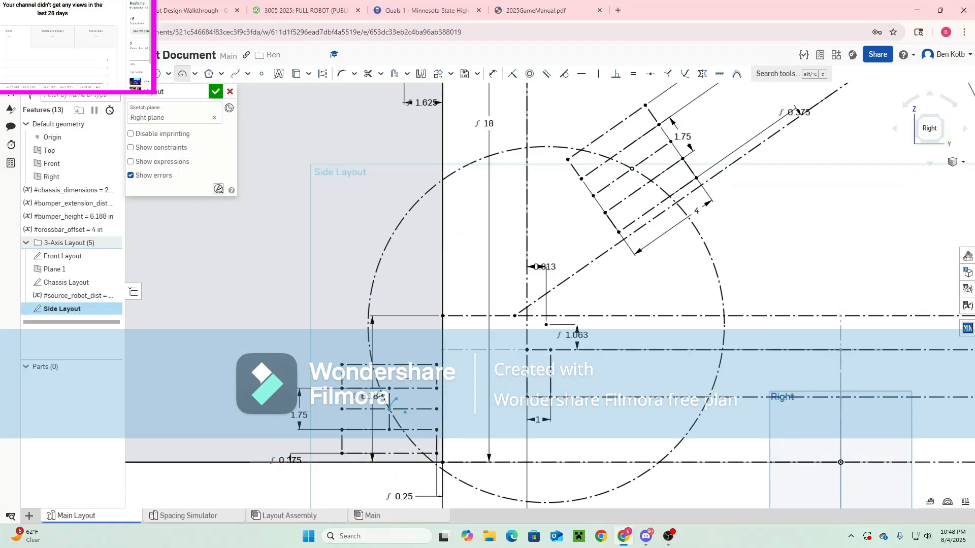
left_click(632, 169)
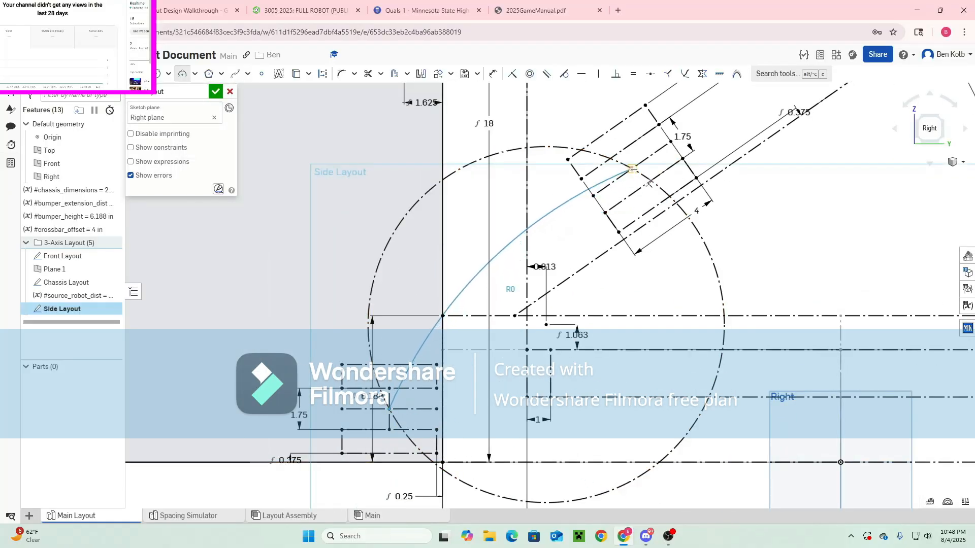
left_click(443, 206)
key("Escape")
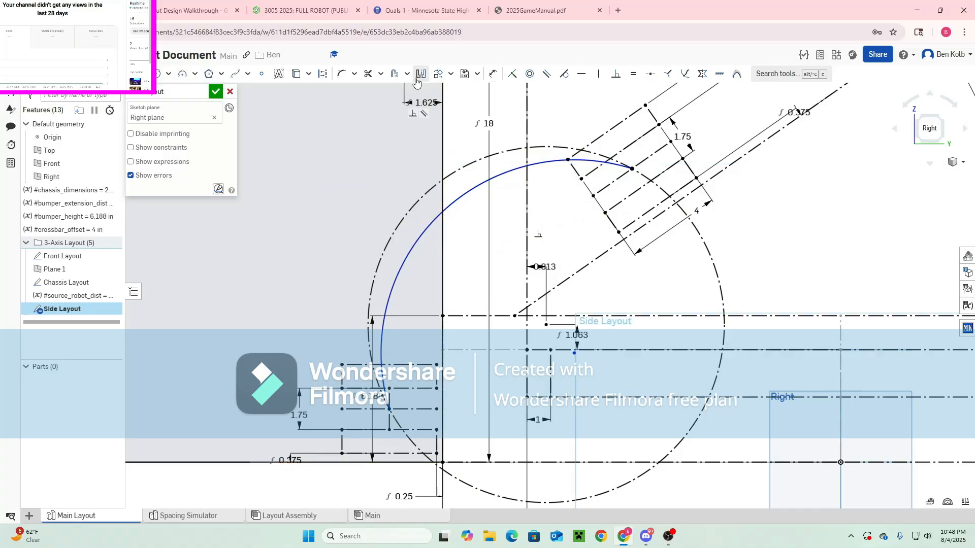
Create a 0.5 in wide slot along the new arc
left_click(407, 75)
left_click(406, 93)
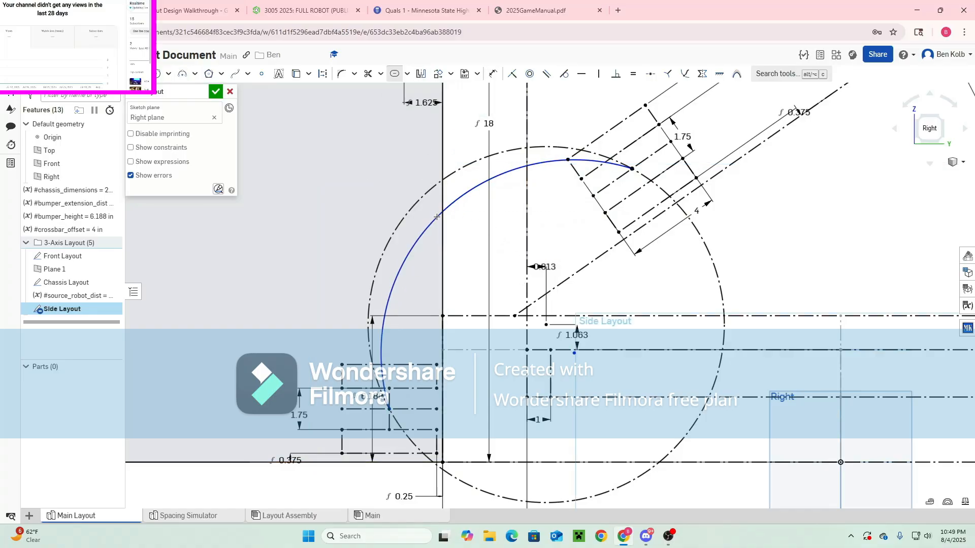
left_click(436, 219)
left_click(476, 253)
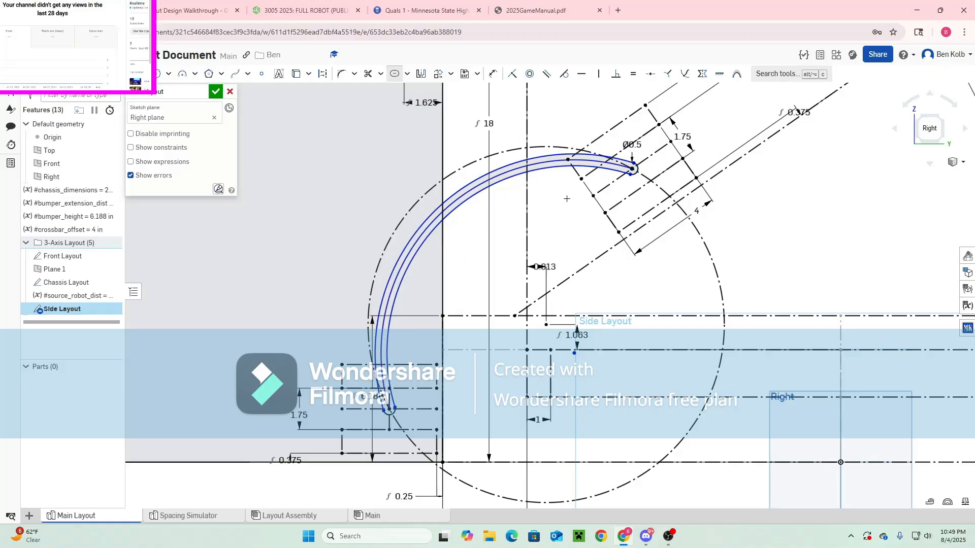
Convert the slot and its arc to construction geometry and make the arc's centre coincident with the pivot circle's centre
scroll(759, 301, "up", 3)
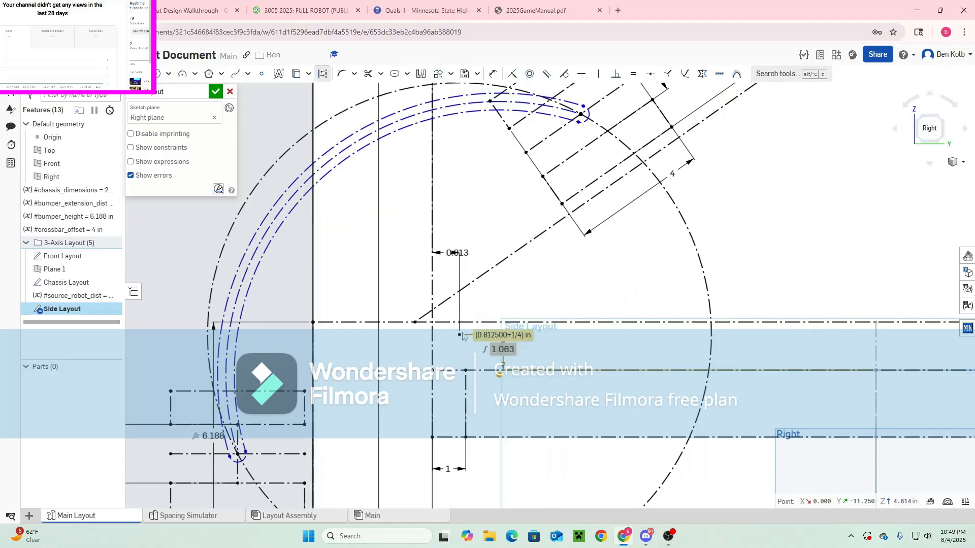
key("d")
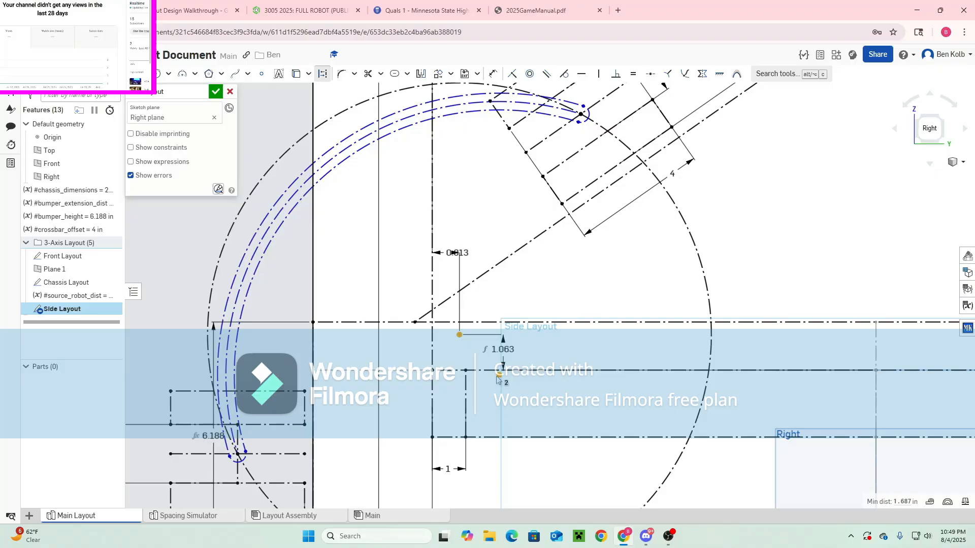
middle_click_drag(497, 378, 605, 322)
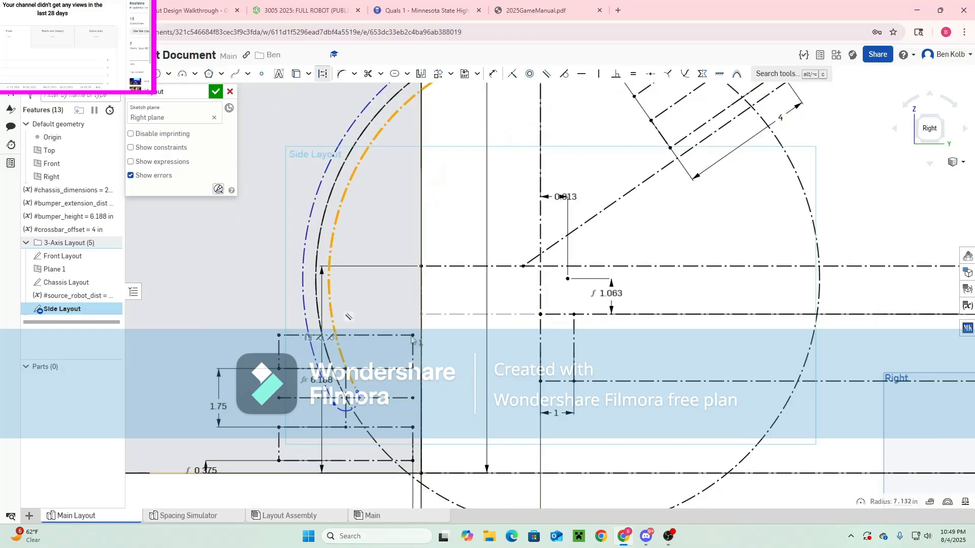
Paste a copy of the horizontal rectangle pair with its centre lines above the original, placing its centre on the pivot circle
scroll(419, 401, "down", 5)
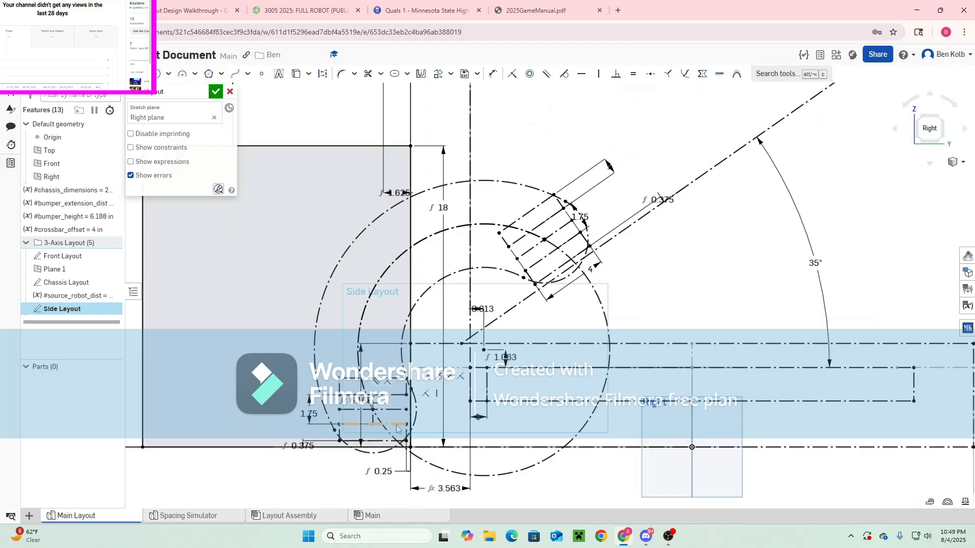
scroll(409, 380, "up", 5)
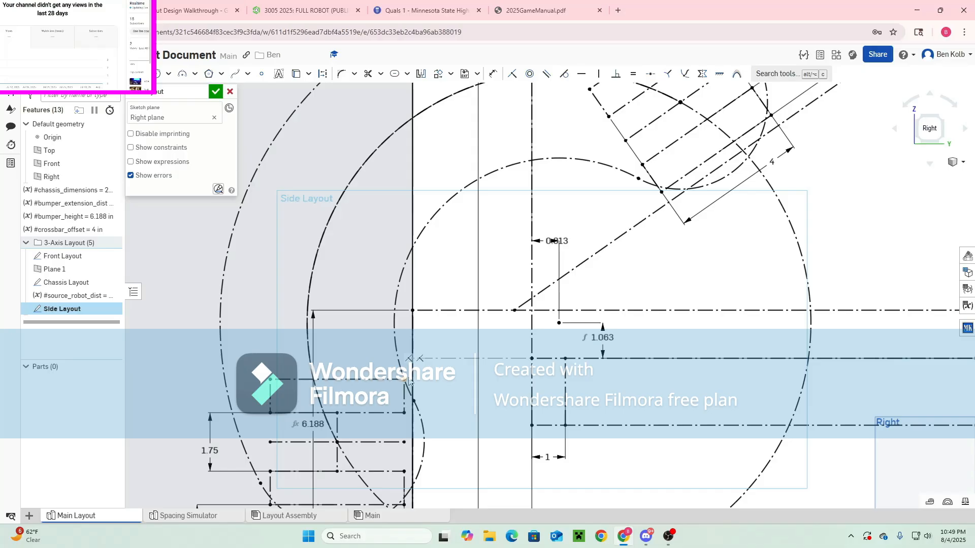
scroll(410, 416, "down", 3)
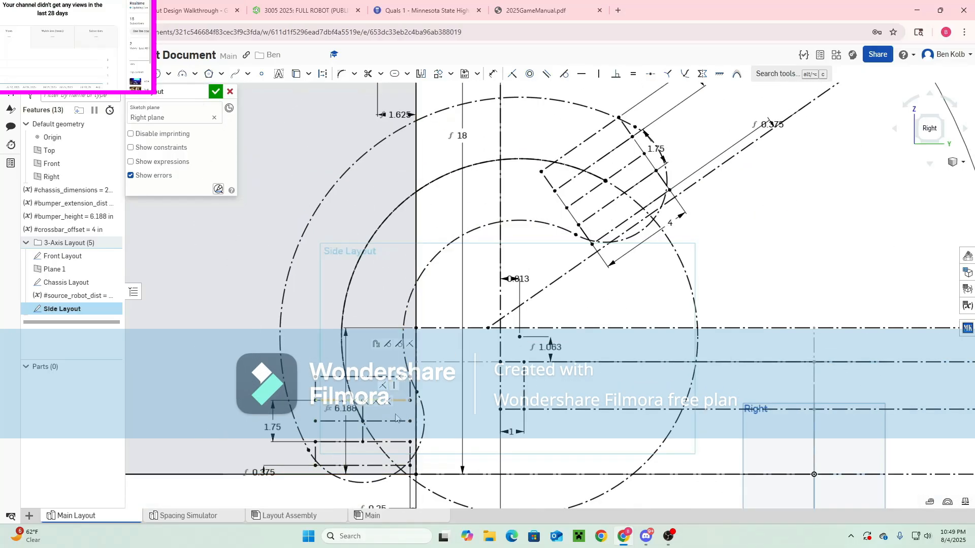
scroll(396, 417, "up", 2)
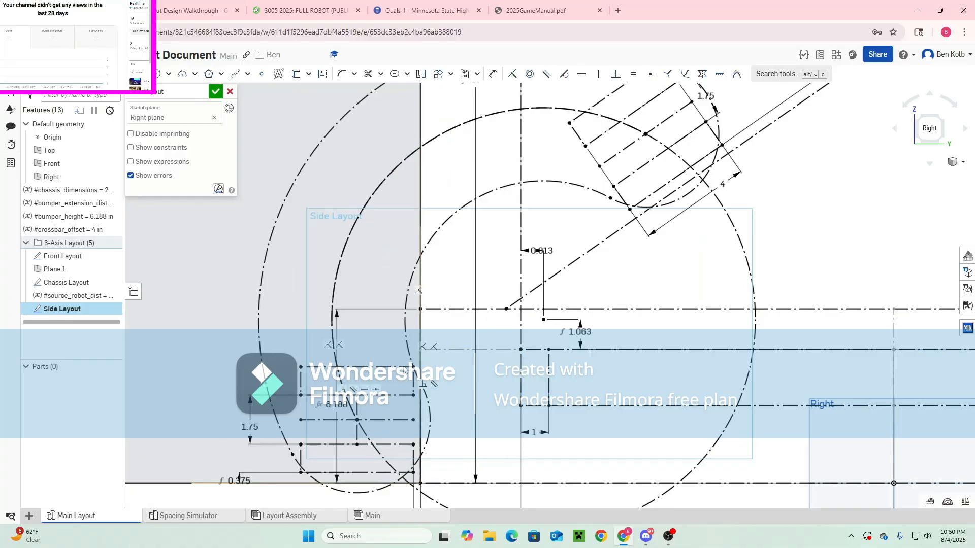
scroll(396, 416, "down", 1)
scroll(389, 435, "down", 1)
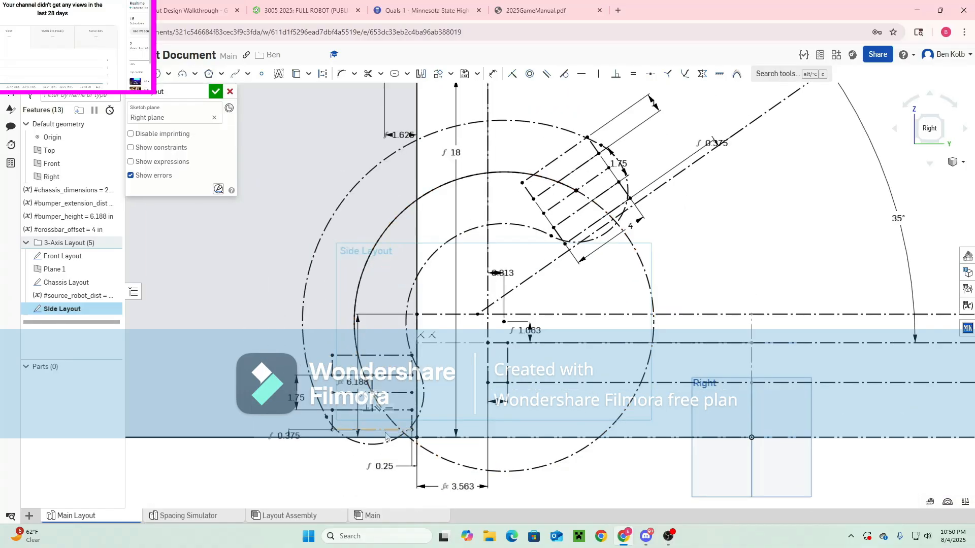
left_click(386, 431)
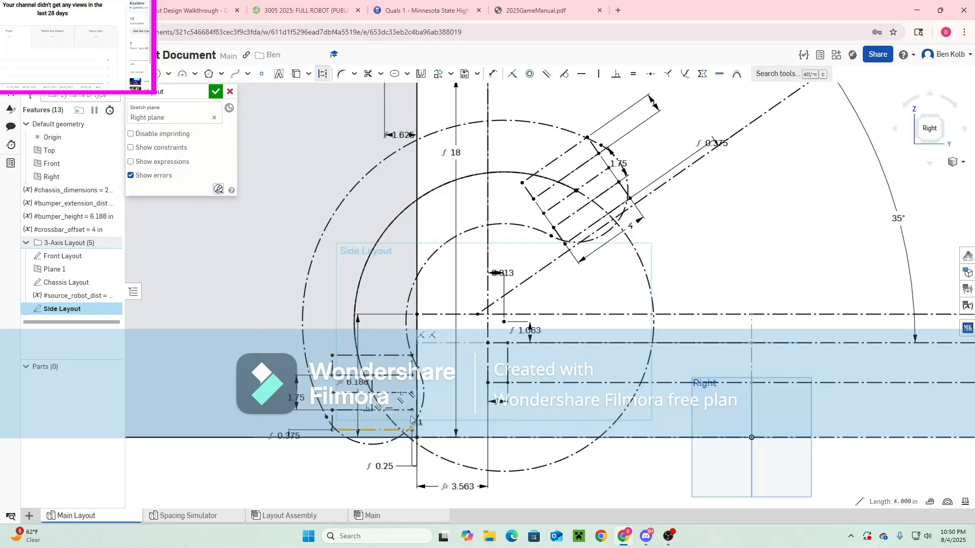
left_click(332, 422)
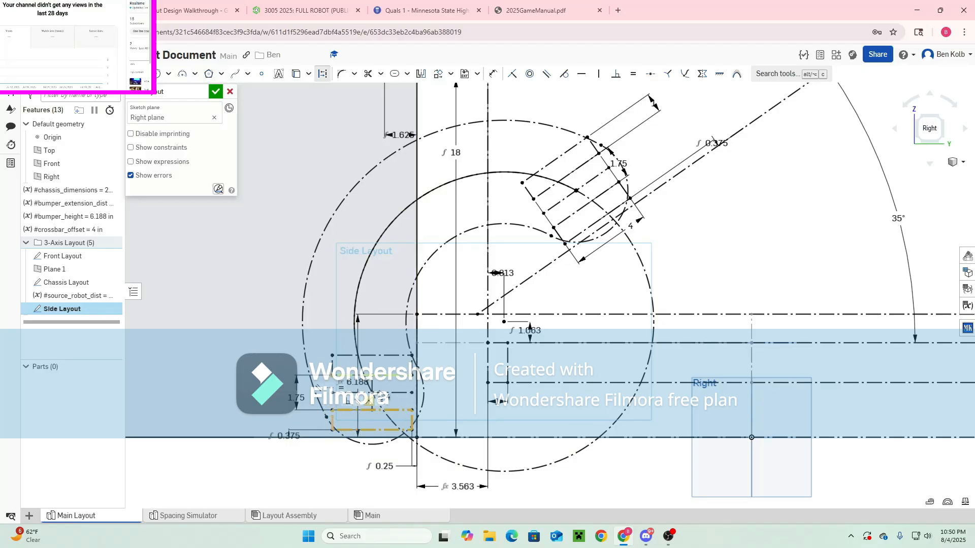
scroll(374, 398, "up", 3)
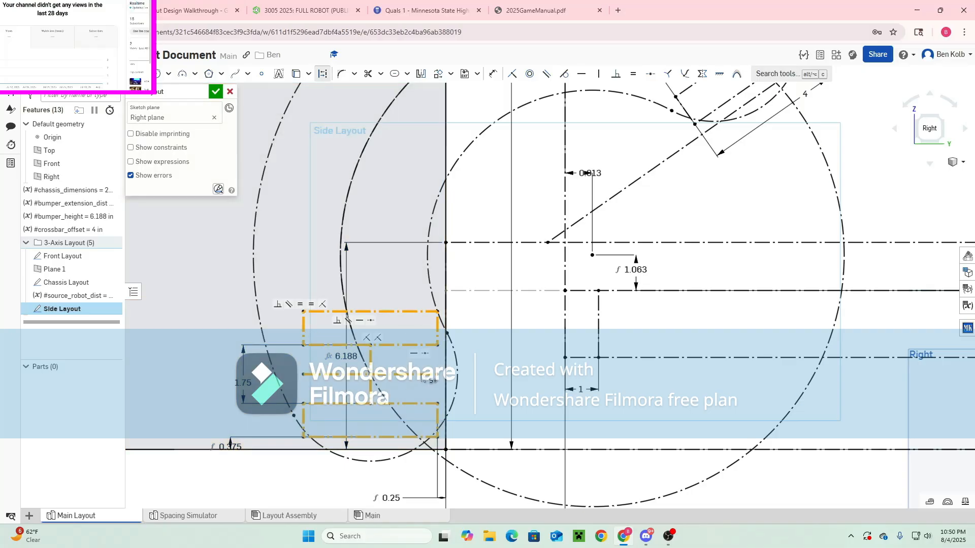
scroll(435, 304, "down", 3)
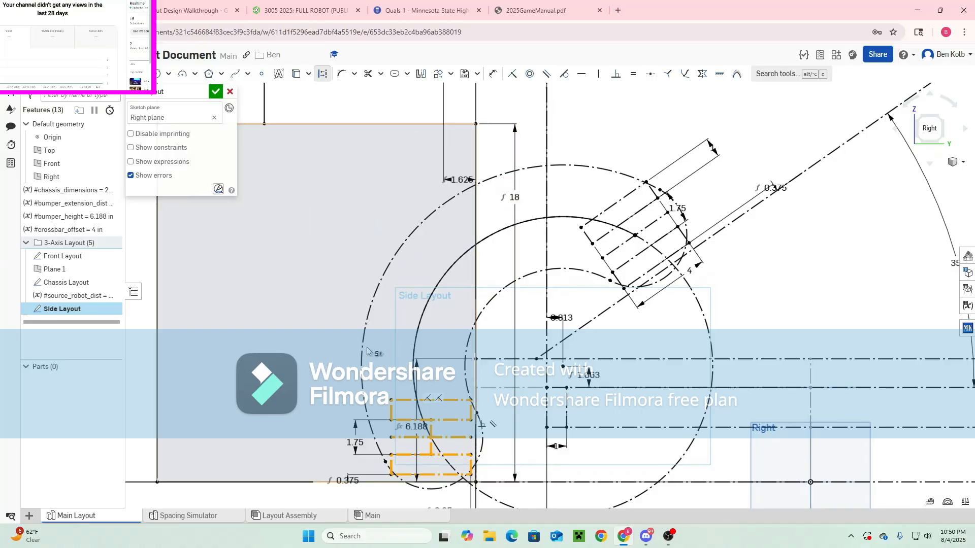
key("ctrl+v")
left_click(300, 331)
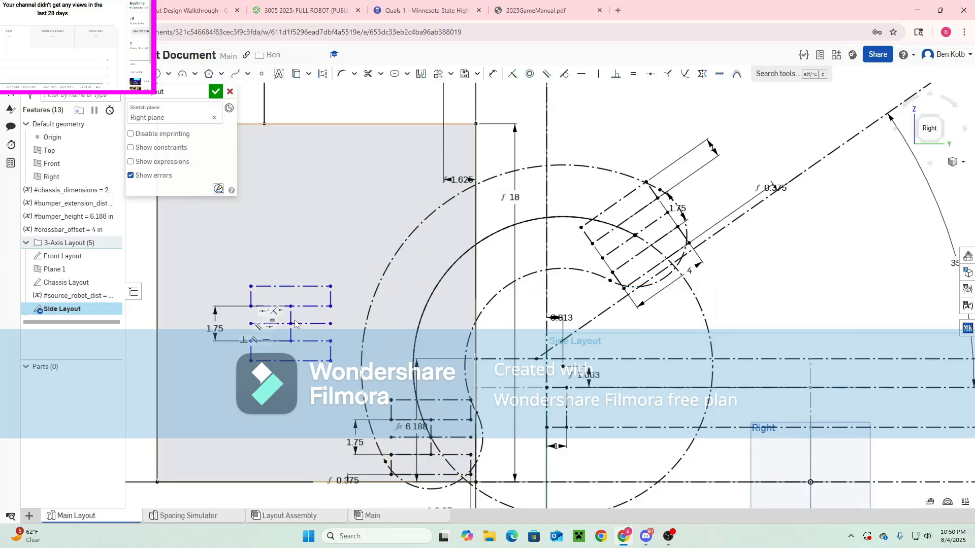
left_click(414, 349)
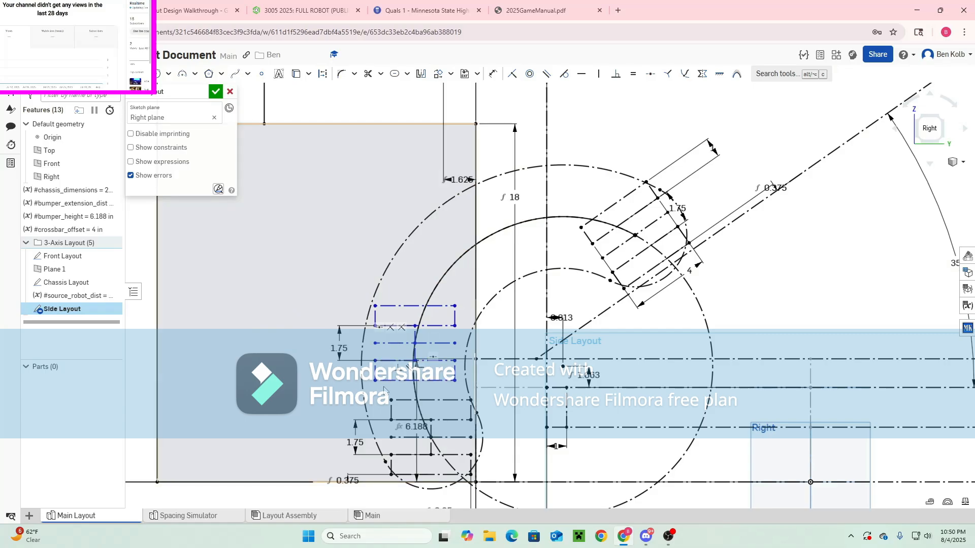
Draw two connected construction lines from the original pair's centre, through the upper rectangle's lower edge, to that rectangle's upper rear corner
scroll(384, 390, "up", 3)
scroll(392, 400, "up", 5)
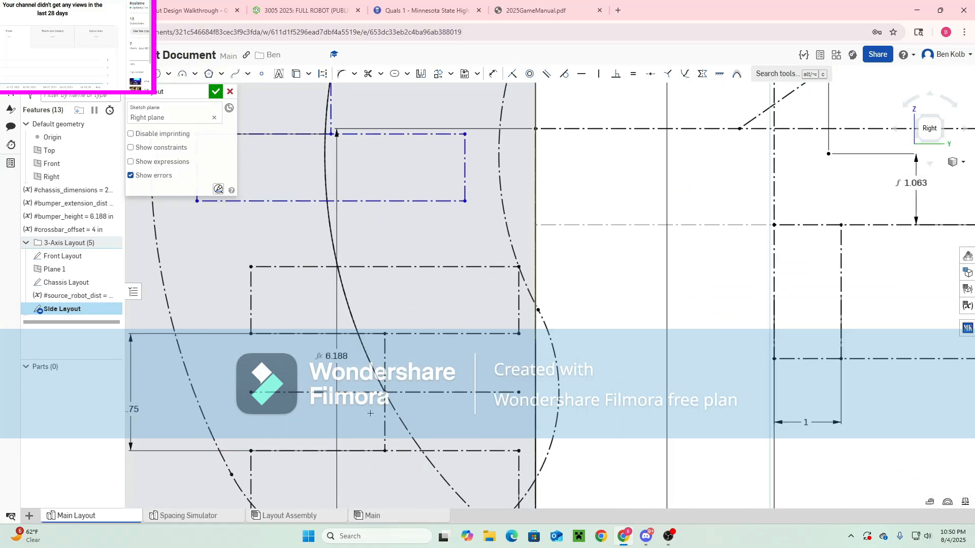
key("d")
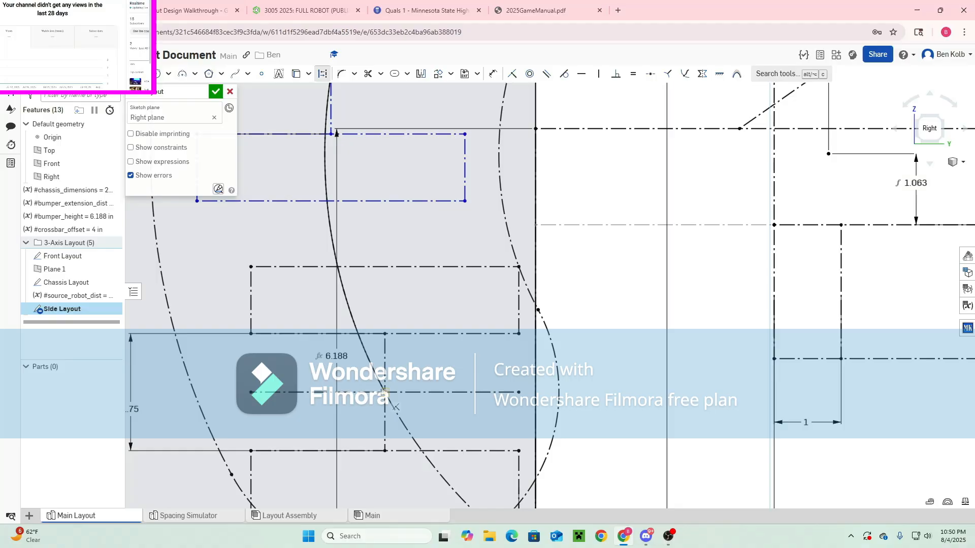
left_click(359, 333)
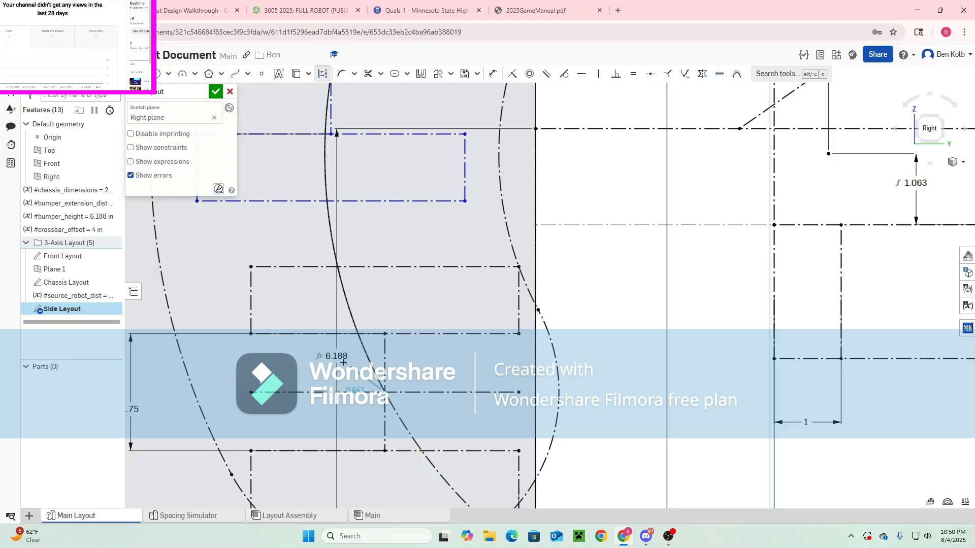
left_click(346, 335)
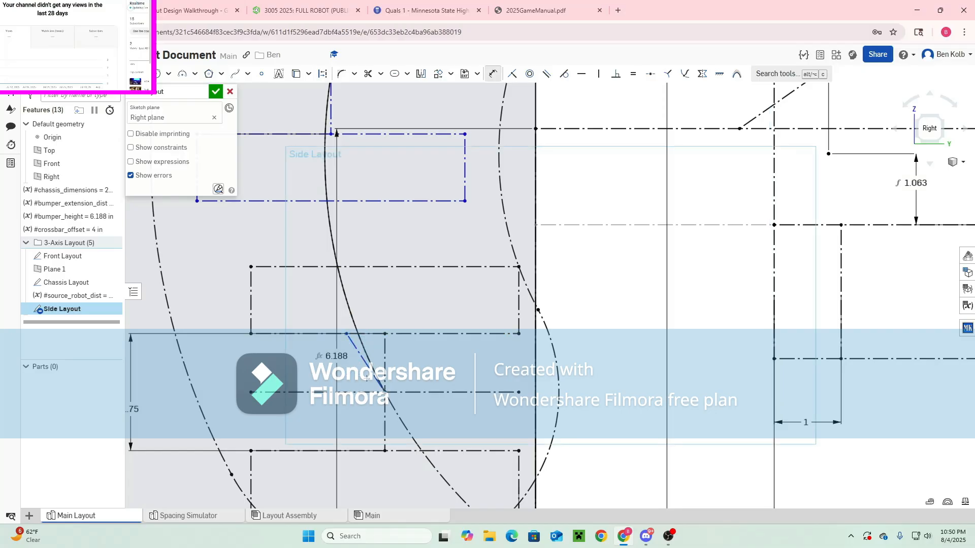
key("Escape")
left_click(362, 356)
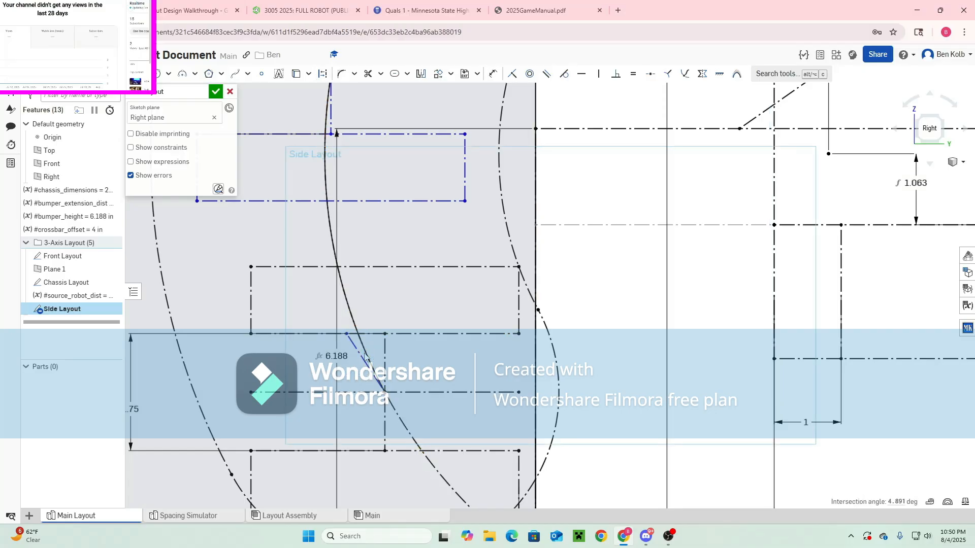
scroll(313, 342, "down", 2)
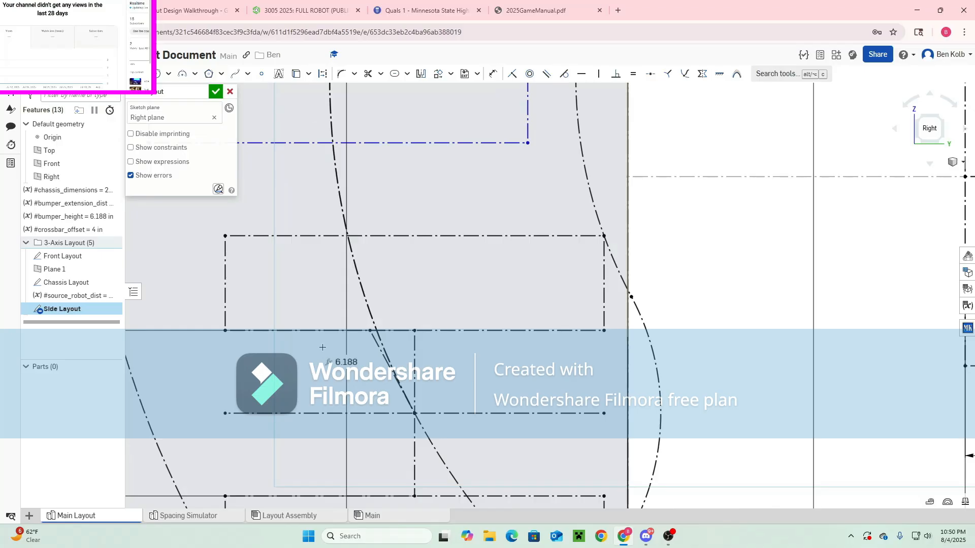
key("d")
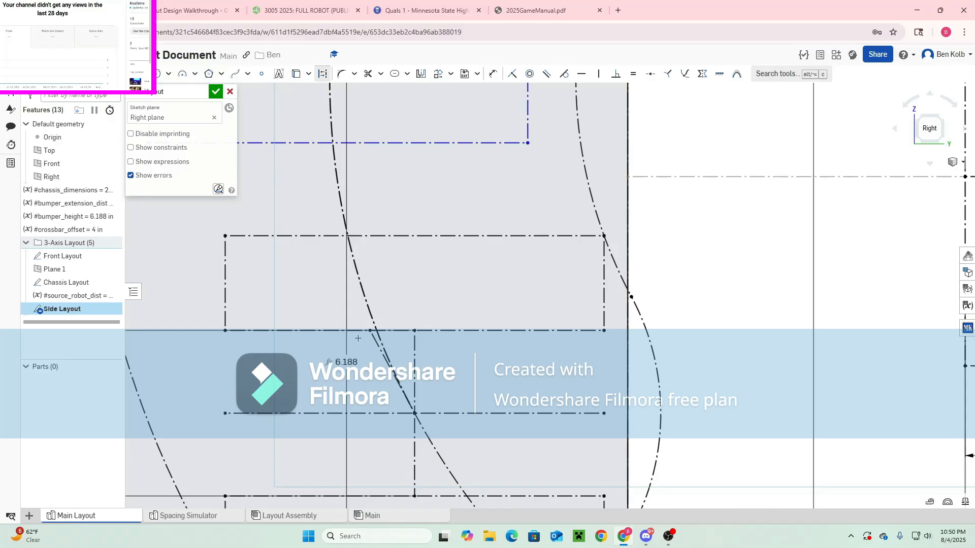
left_click(226, 236)
scroll(327, 366, "up", 3)
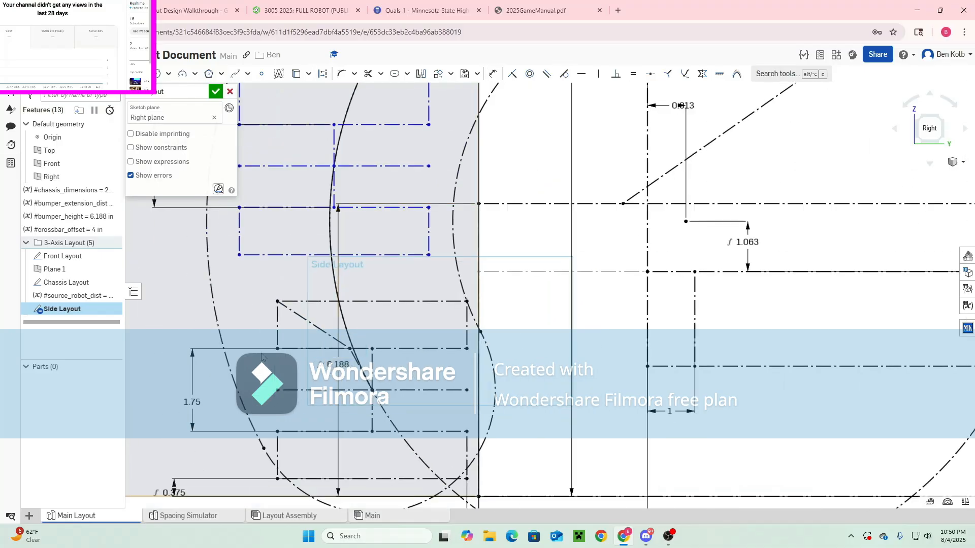
Draw the same two connected construction lines on the copied pair, from its centre through the upper rectangle's lower edge to its upper rear corner
middle_click_drag(264, 359, 287, 418)
scroll(290, 378, "down", 2)
middle_click_drag(300, 321, 289, 387)
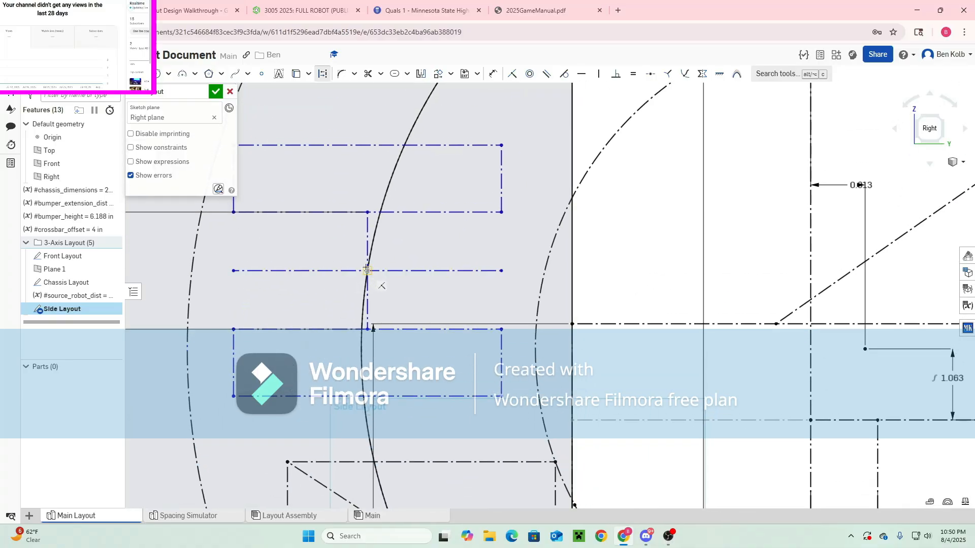
left_click(356, 213)
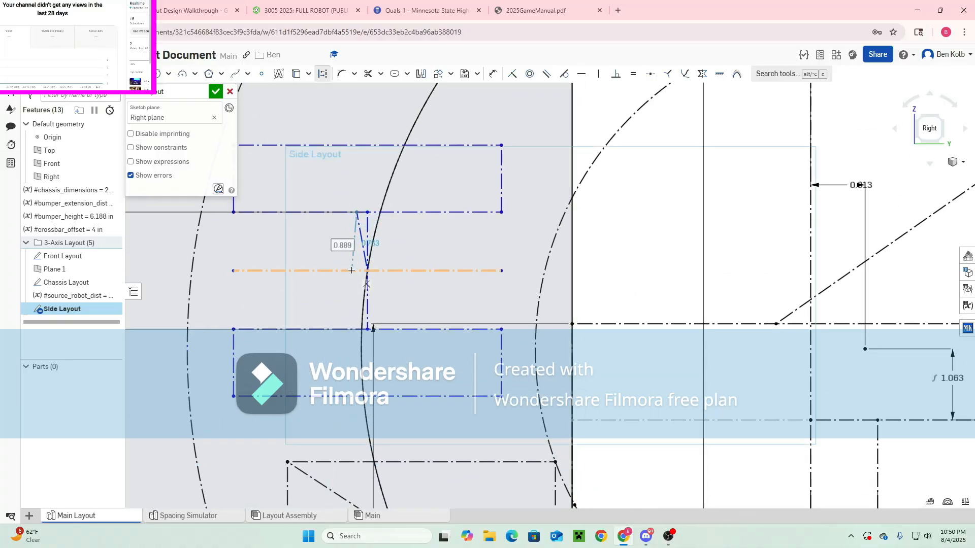
scroll(351, 270, "down", 3)
key("d")
key("Escape")
scroll(361, 303, "up", 3)
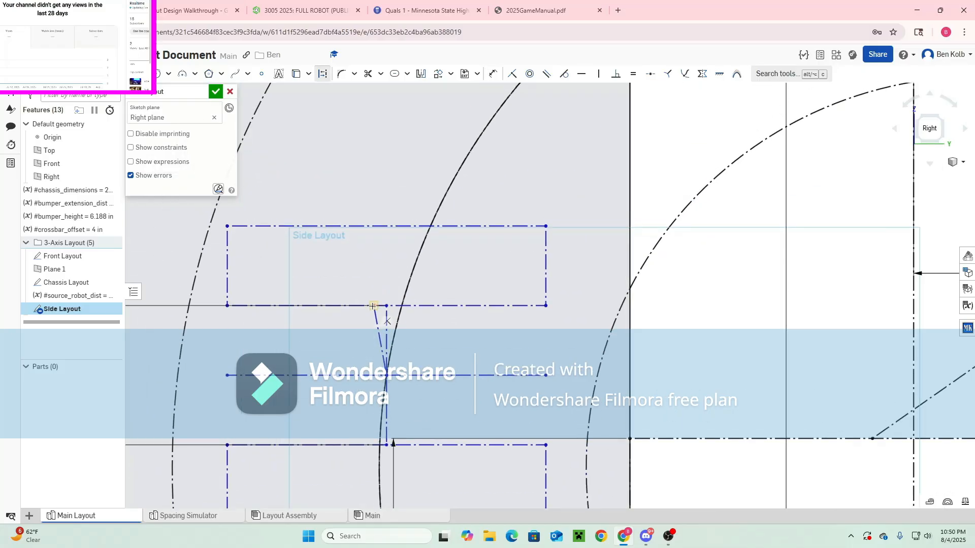
scroll(312, 370, "up", 3)
middle_click_drag(303, 402, 336, 323)
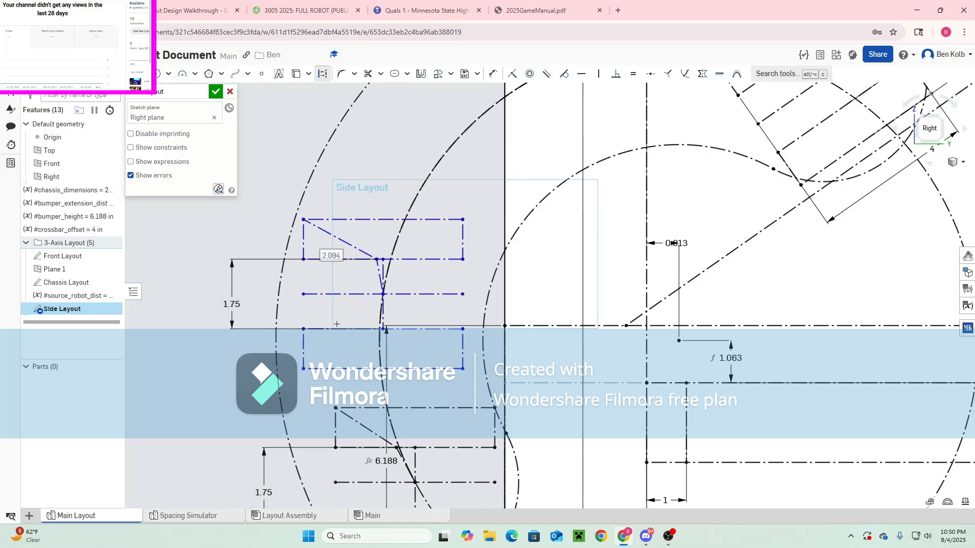
Make the corner construction lines of the copied and original pairs equal and tilt the copied pair on the pivot circle
left_click(353, 247)
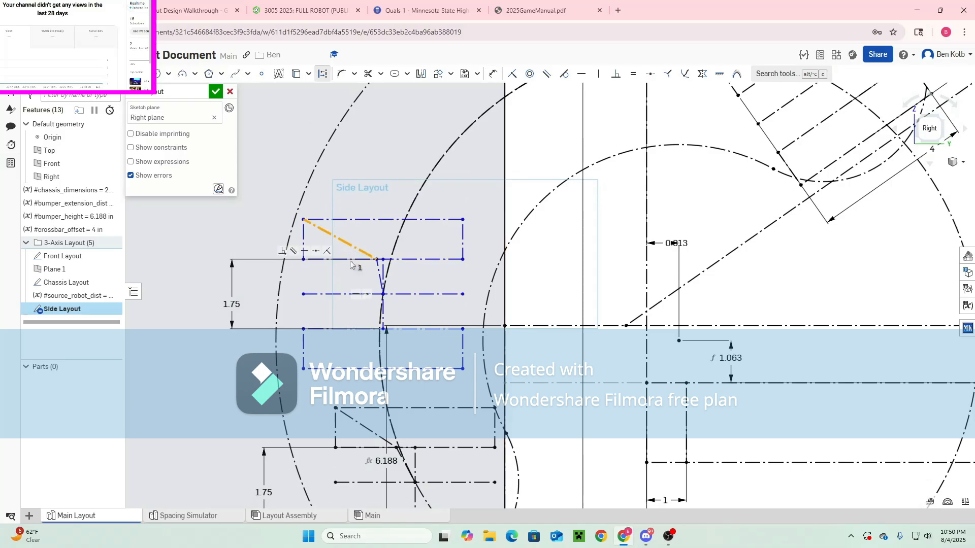
left_click(365, 427)
key("e")
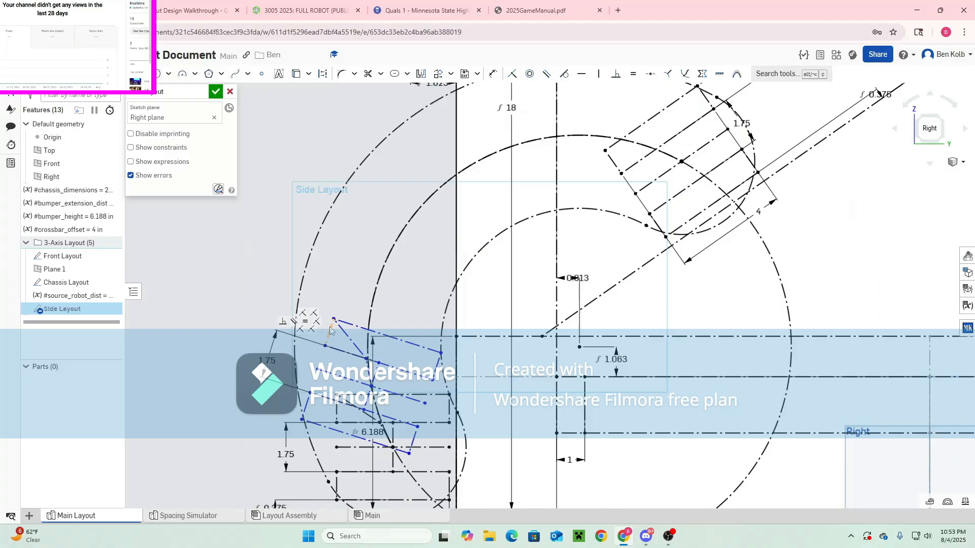
mouse_move(329, 331)
left_mouse_down()
mouse_move(319, 351)
mouse_move(329, 403)
mouse_move(327, 251)
mouse_move(359, 304)
mouse_move(394, 322)
left_mouse_up()
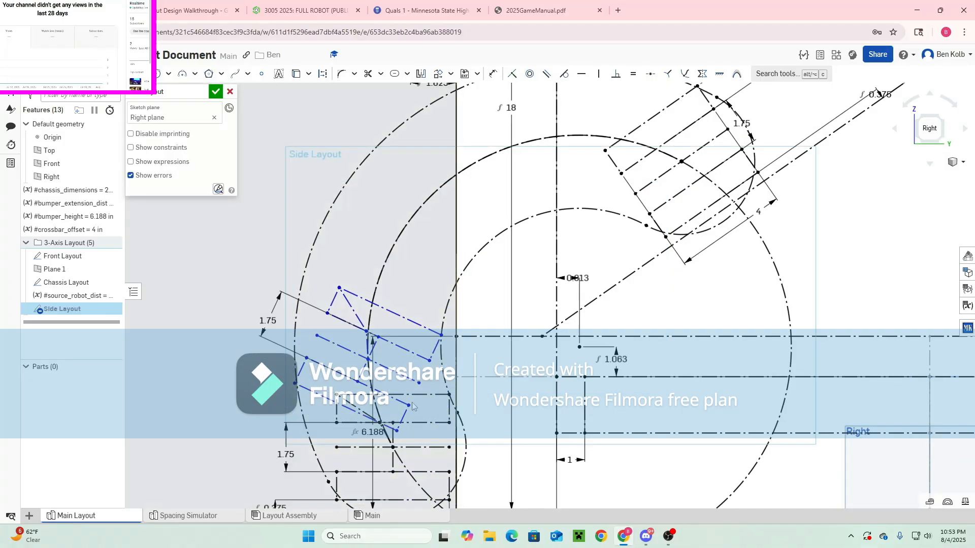
Examine the tilted copy's position against the slot, the original pair and the chassis edge, and inspect the pivot circle
scroll(452, 406, "down", 3)
mouse_move(452, 406)
middle_mouse_down()
mouse_move(370, 390)
mouse_move(338, 450)
mouse_move(379, 394)
middle_mouse_up()
scroll(345, 435, "up", 2)
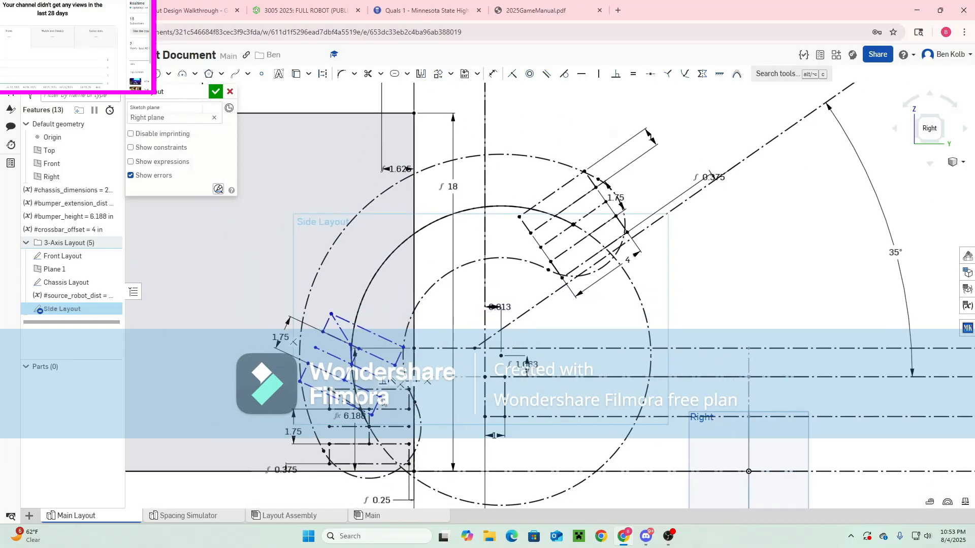
scroll(379, 395, "down", 2)
mouse_move(347, 340)
left_mouse_down()
mouse_move(467, 239)
mouse_move(567, 261)
mouse_move(538, 276)
mouse_move(486, 274)
mouse_move(442, 244)
mouse_move(373, 345)
mouse_move(373, 409)
mouse_move(351, 346)
mouse_move(361, 300)
mouse_move(396, 272)
mouse_move(481, 246)
mouse_move(510, 254)
mouse_move(528, 282)
mouse_move(532, 299)
mouse_move(437, 228)
mouse_move(335, 253)
mouse_move(330, 356)
mouse_move(323, 350)
mouse_move(350, 350)
left_mouse_up()
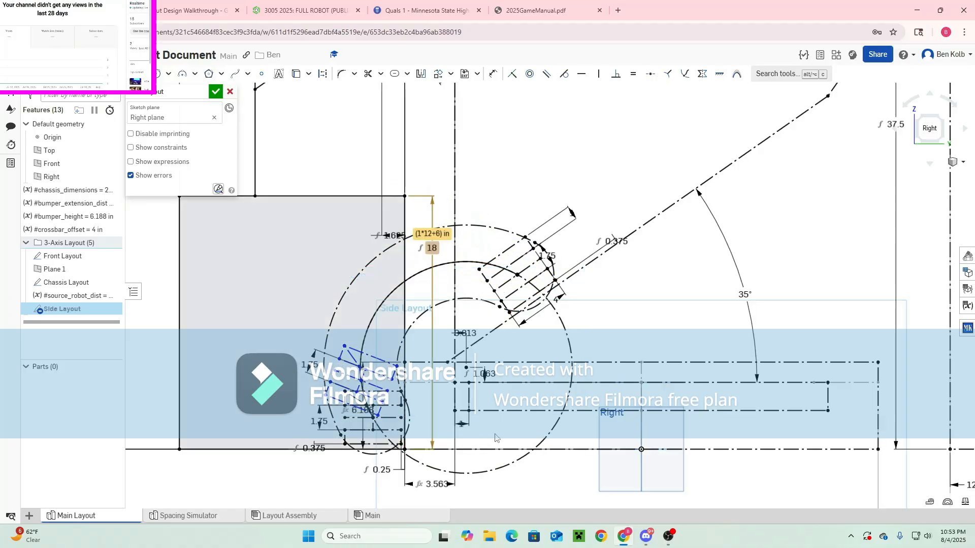
left_click(570, 355)
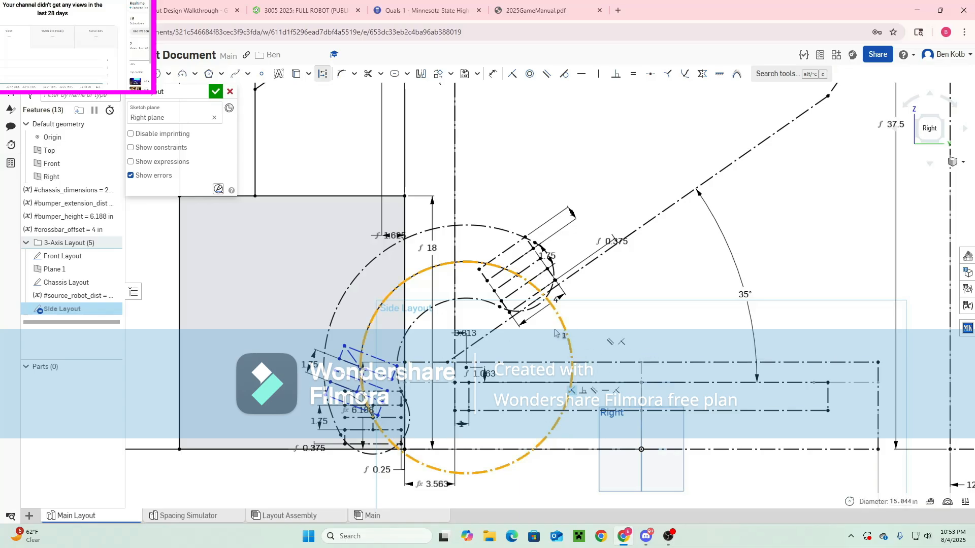
left_click(607, 336)
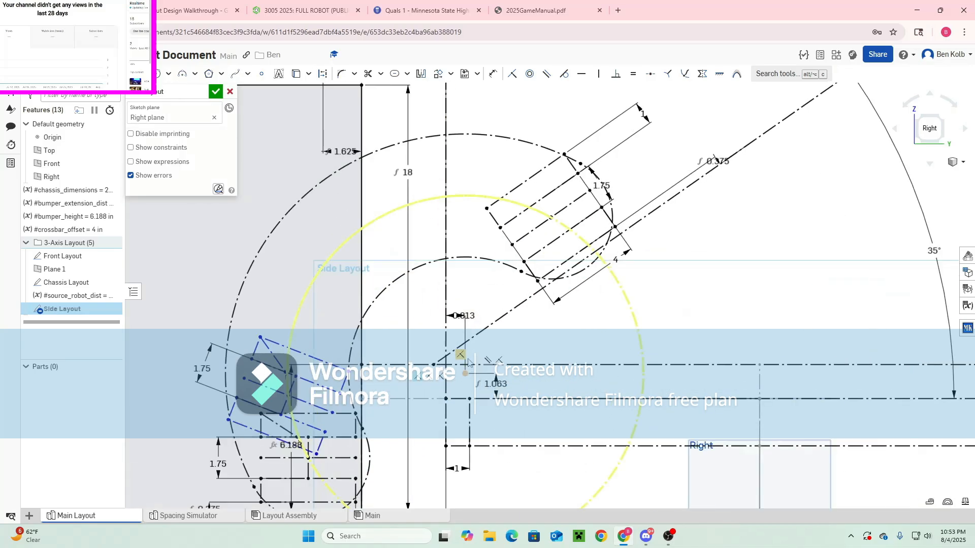
scroll(468, 360, "up", 3)
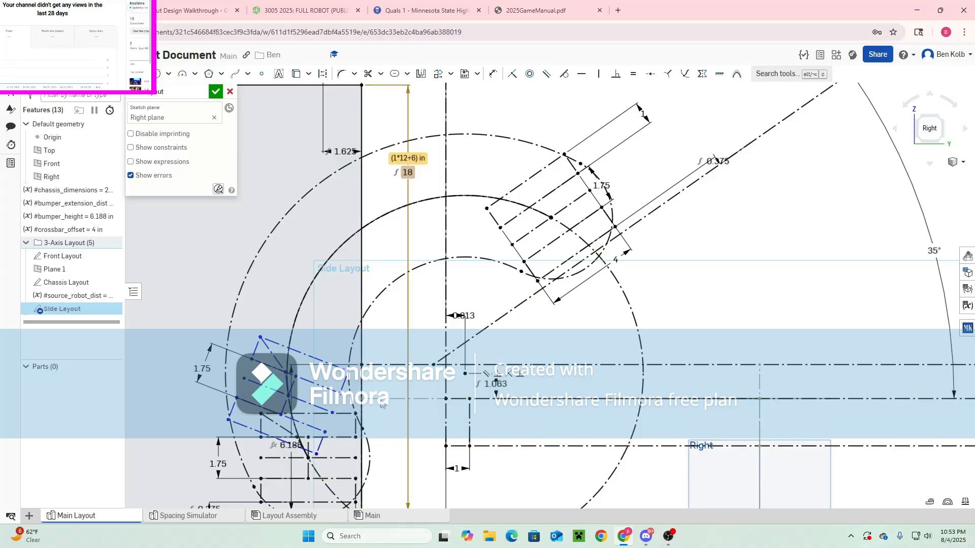
scroll(322, 443, "down", 1)
middle_click_drag(322, 443, 429, 382)
scroll(349, 363, "up", 2)
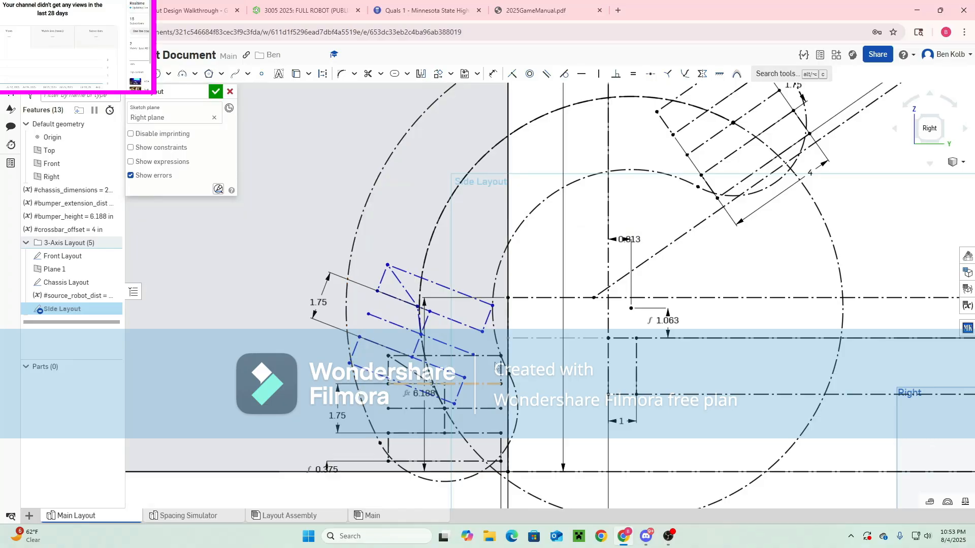
scroll(325, 472, "down", 3)
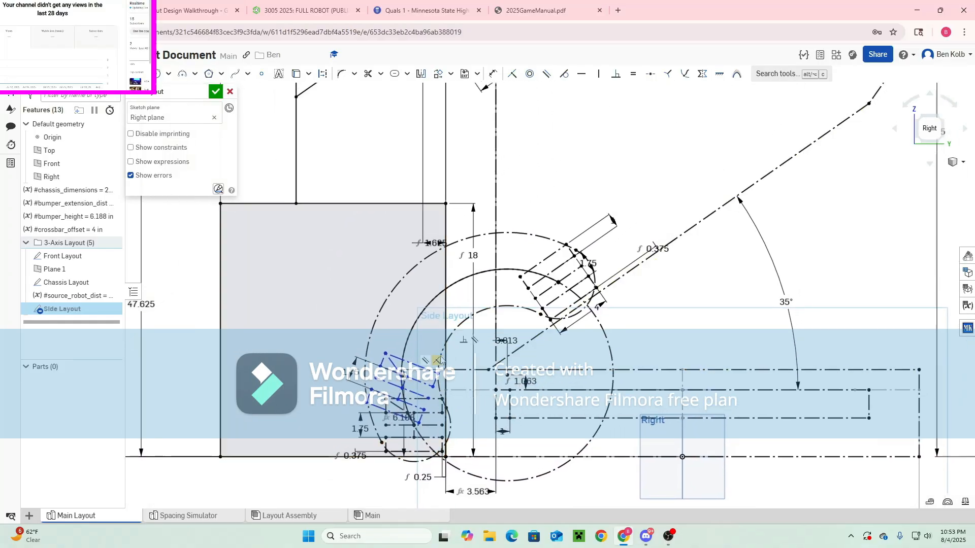
key("d")
key("Escape")
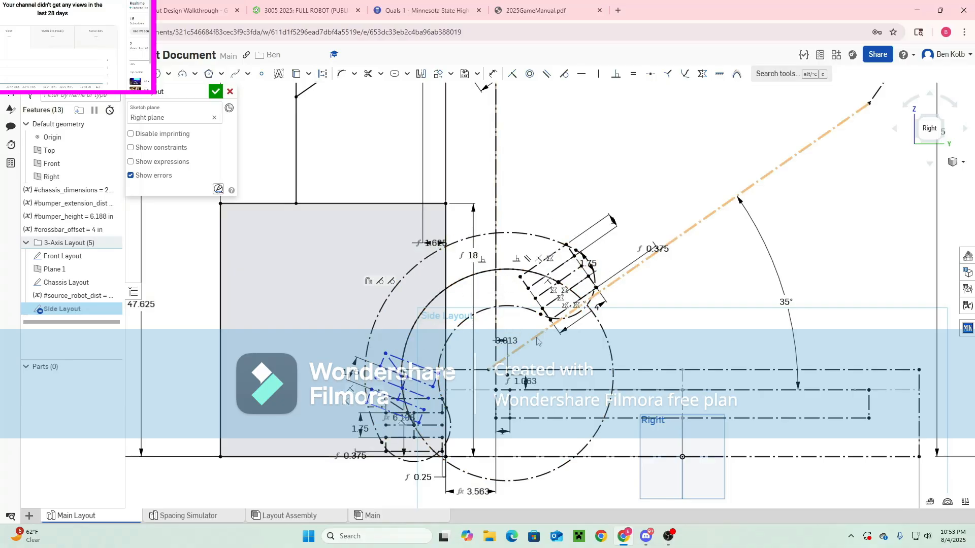
scroll(429, 378, "up", 5)
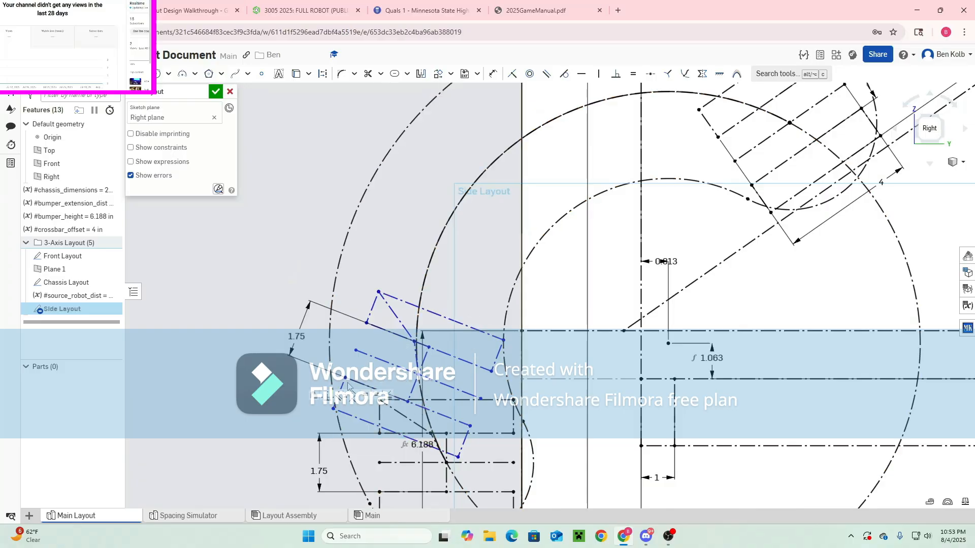
Move the tilted rectangle pair higher along the pivot arc and close the Side Layout sketch
scroll(397, 408, "down", 4)
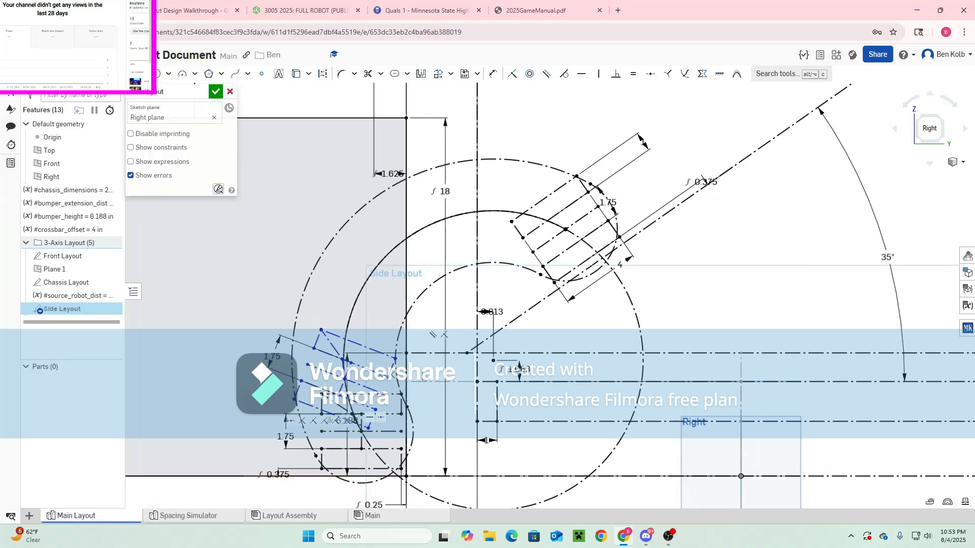
mouse_move(302, 386)
left_mouse_down()
mouse_move(330, 332)
mouse_move(454, 239)
mouse_move(538, 223)
mouse_move(568, 254)
mouse_move(559, 299)
mouse_move(483, 286)
mouse_move(441, 306)
mouse_move(391, 417)
mouse_move(356, 355)
mouse_move(355, 284)
left_mouse_up()
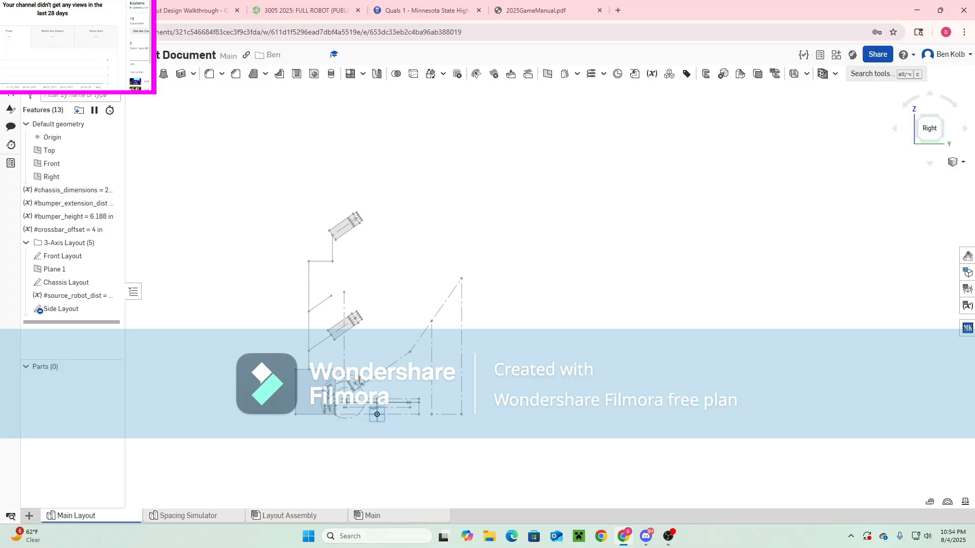
middle_click_drag(367, 402, 389, 385)
scroll(382, 401, "up", 3)
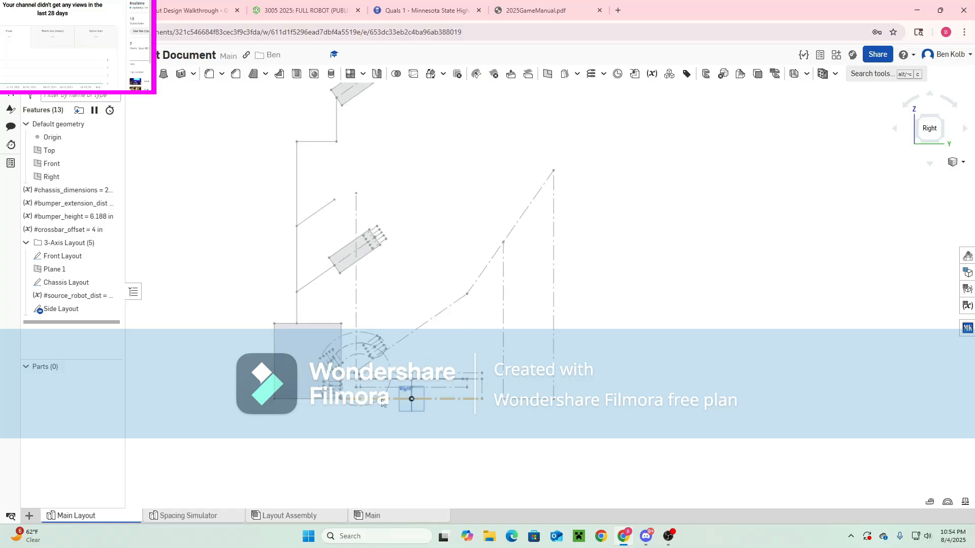
left_click(668, 537)
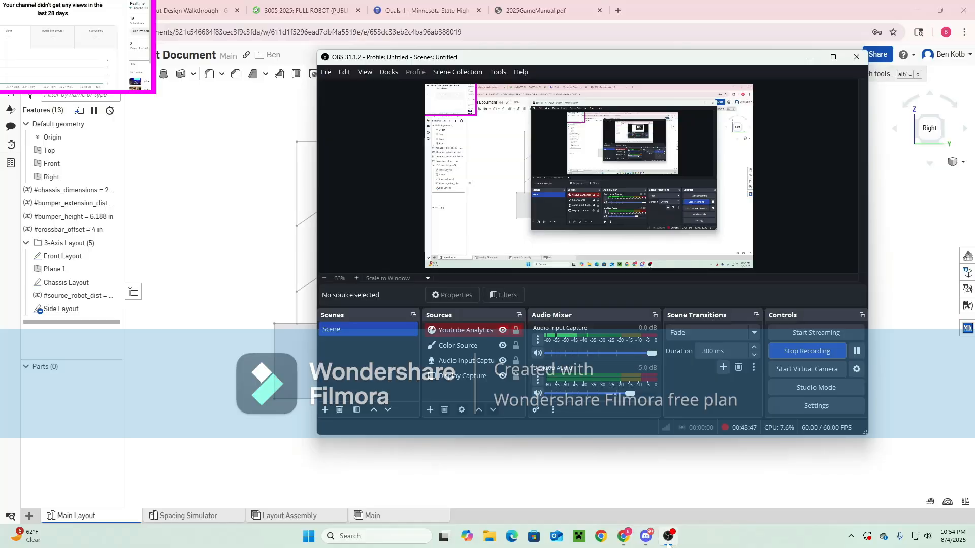
left_click(667, 541)
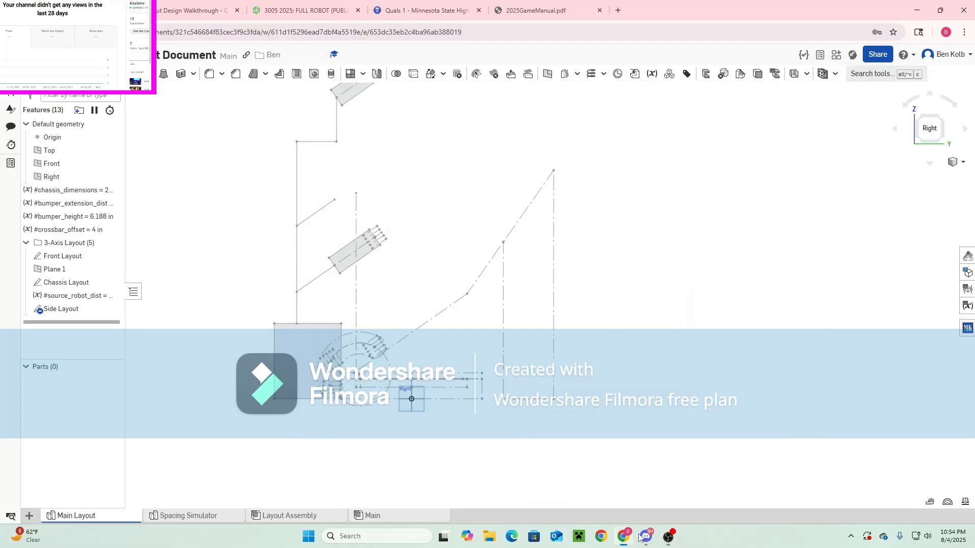
Examine the finished side layout, from the pivot arc and its rectangle pairs up to the reef branches and scoring positions
scroll(291, 351, "up", 5)
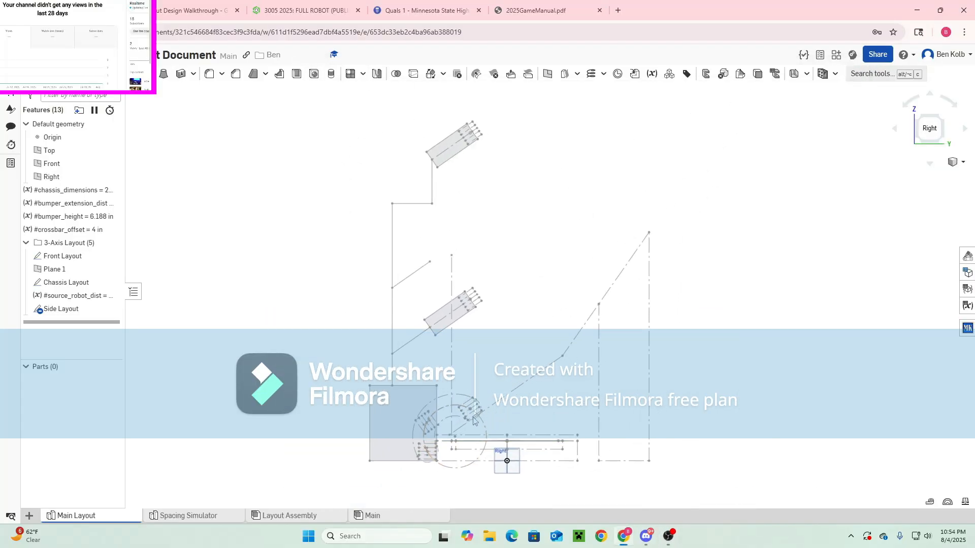
scroll(467, 415, "up", 3)
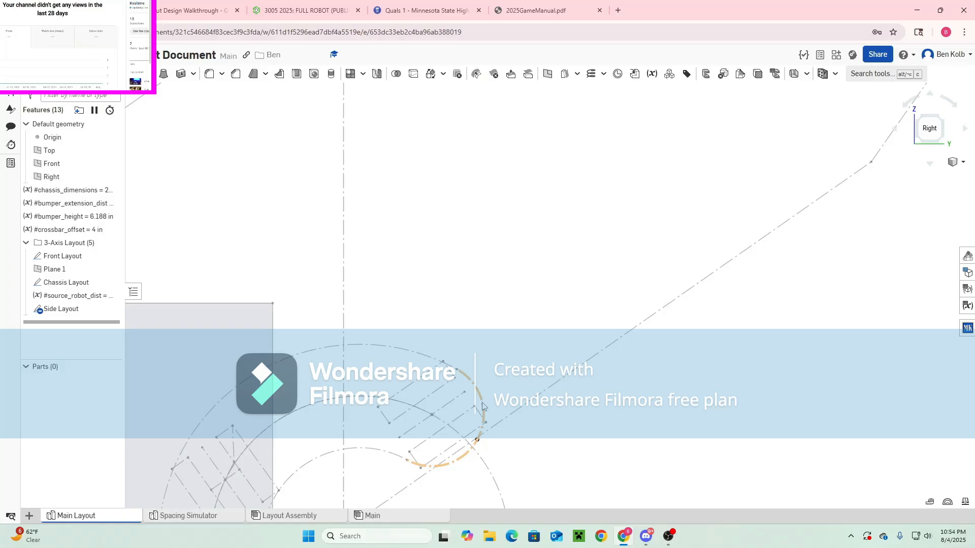
scroll(406, 356, "down", 8)
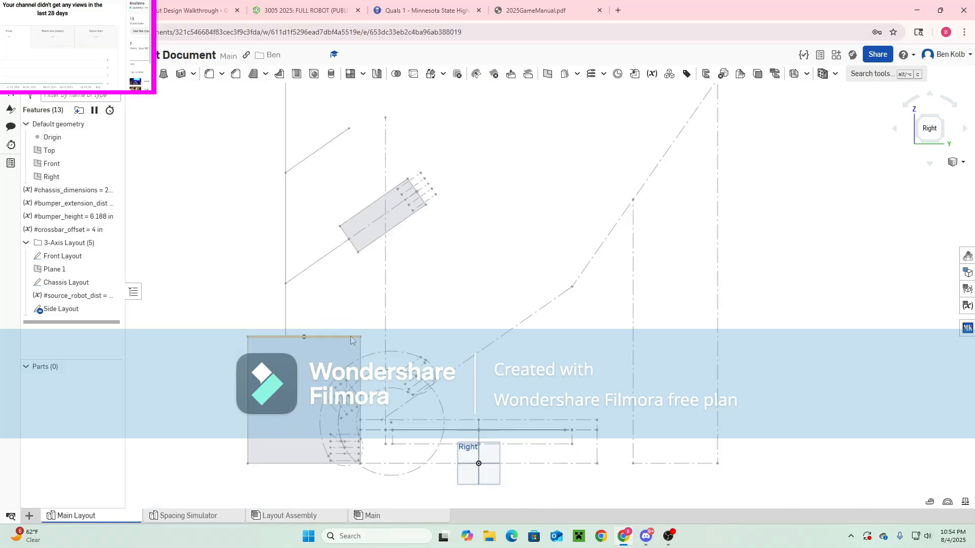
middle_click_drag(439, 252, 452, 293)
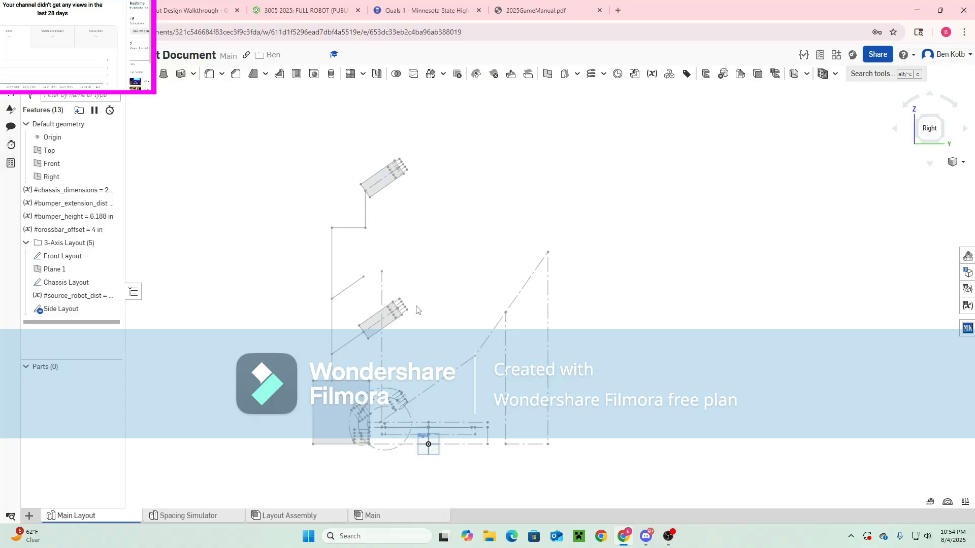
left_click(347, 343)
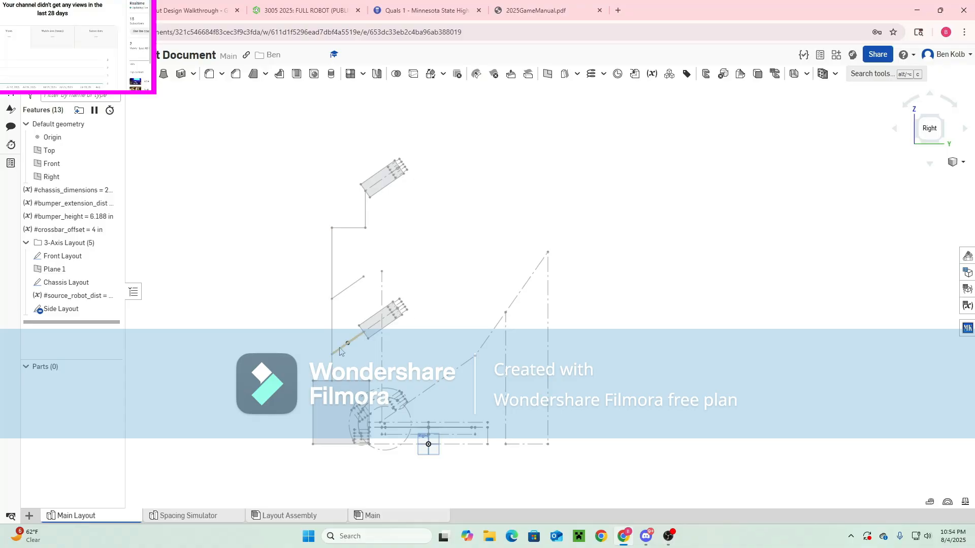
left_click(342, 293)
left_click(427, 263)
Start a new sketch on the Right plane and view it straight on
scroll(424, 462, "up", 3)
key("shift+s")
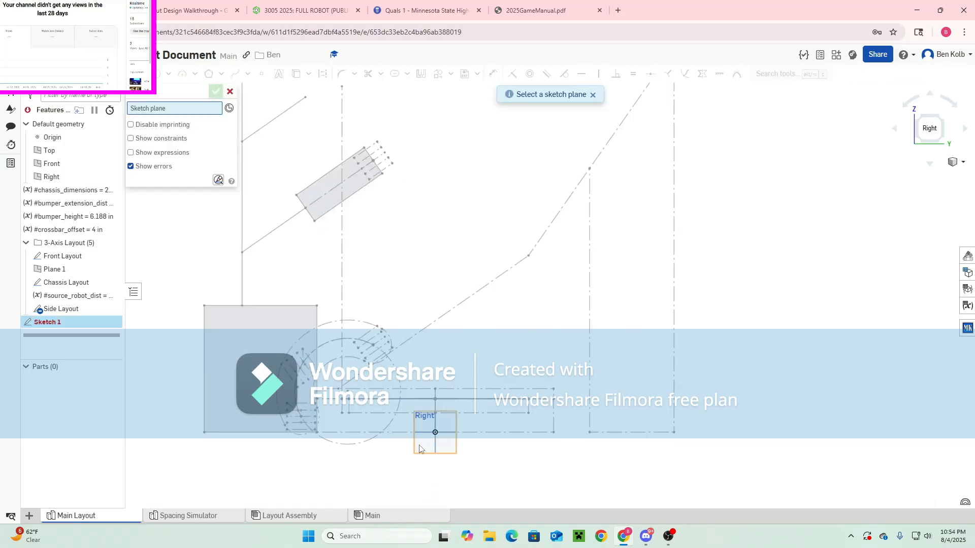
left_click(419, 448)
scroll(316, 428, "up", 3)
scroll(316, 428, "down", 3)
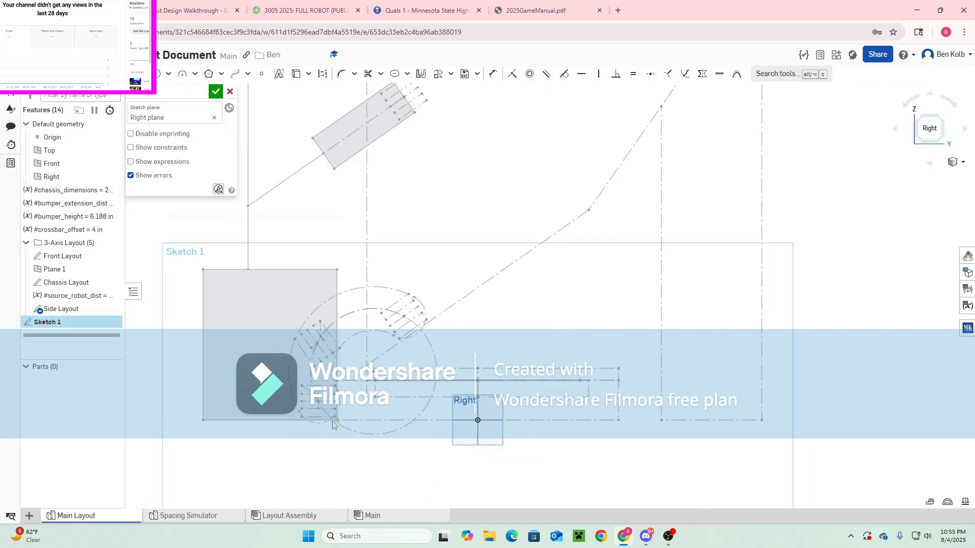
left_click(930, 129)
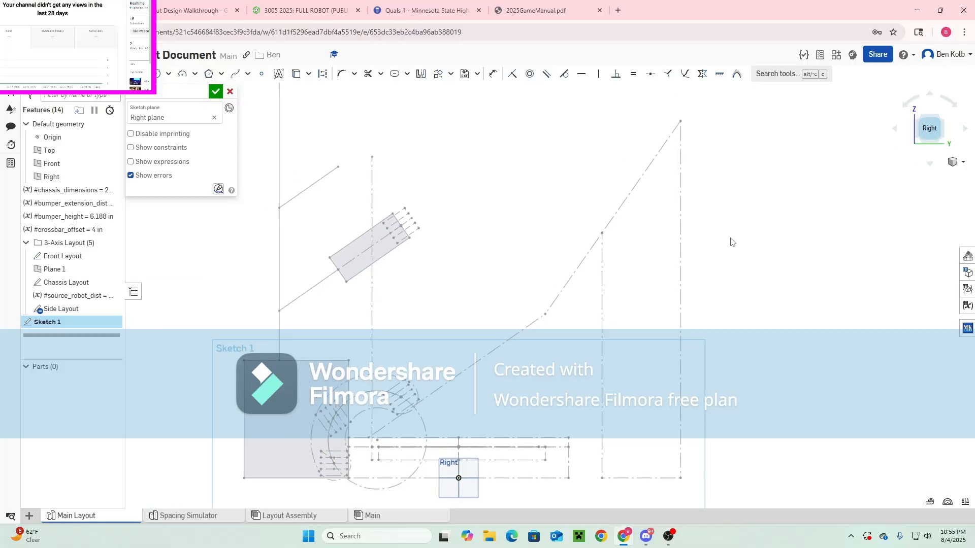
middle_click_drag(522, 443, 471, 424)
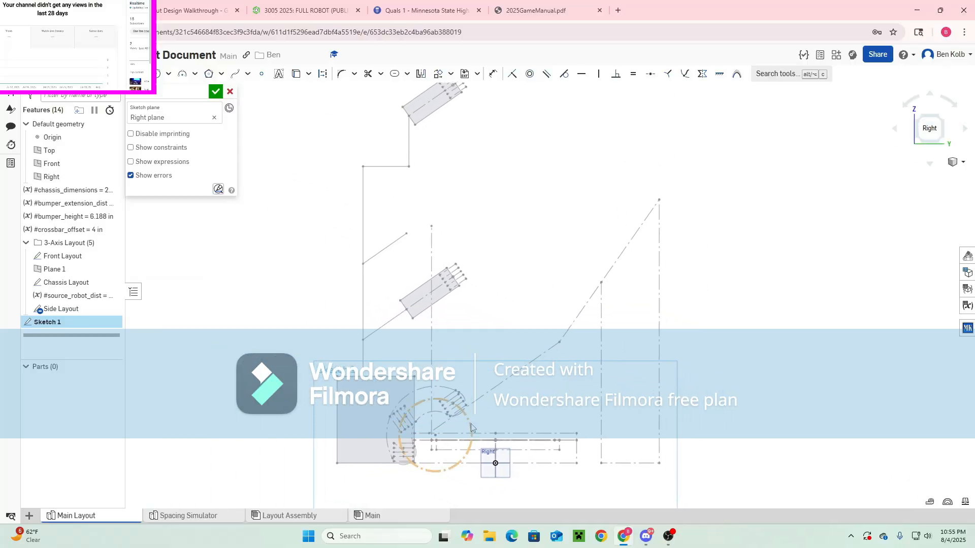
Sketch a small construction circle just above the pivot arc, beside the chassis-side vertical construction line
scroll(471, 425, "up", 2)
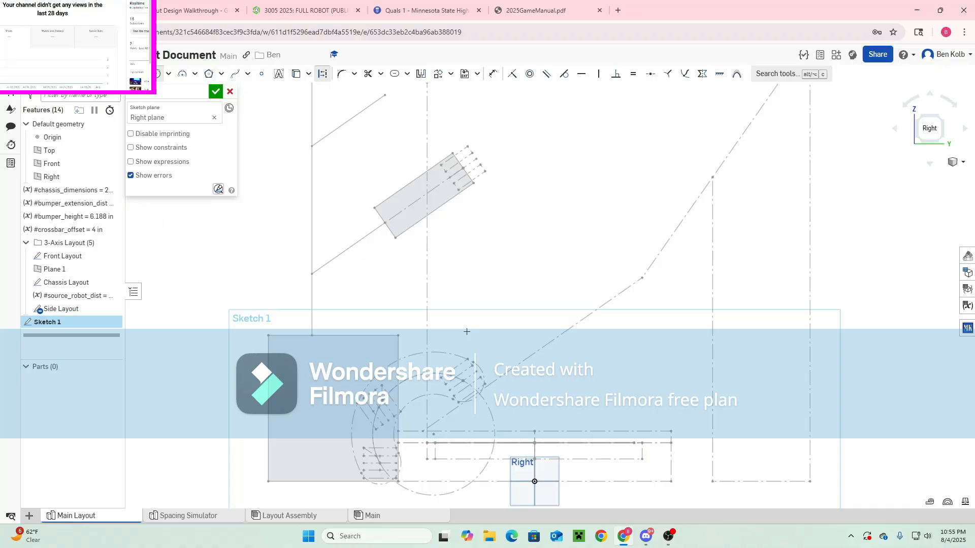
left_click(459, 325)
left_click(443, 321)
key("Escape")
scroll(400, 344, "down", 3)
middle_click_drag(400, 344, 329, 379)
scroll(329, 380, "up", 2)
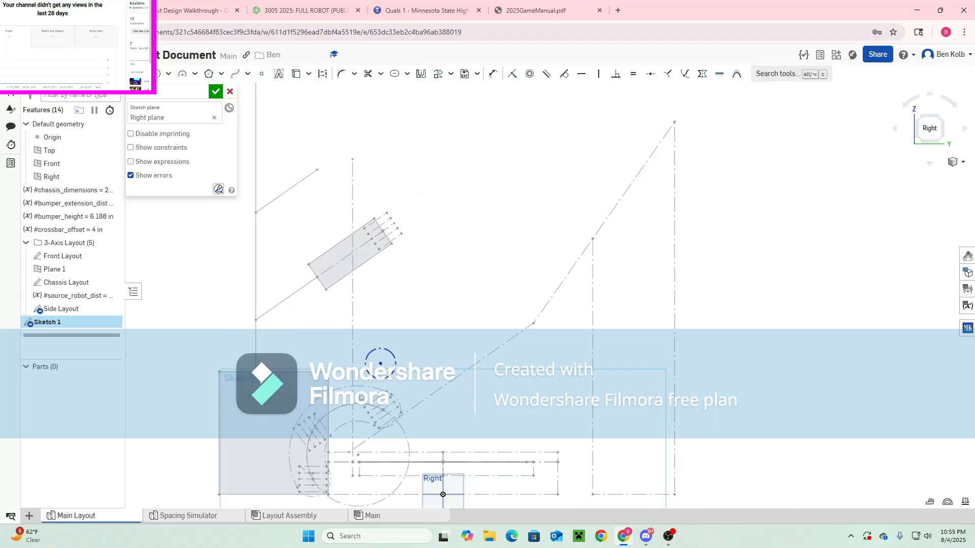
scroll(320, 385, "down", 1)
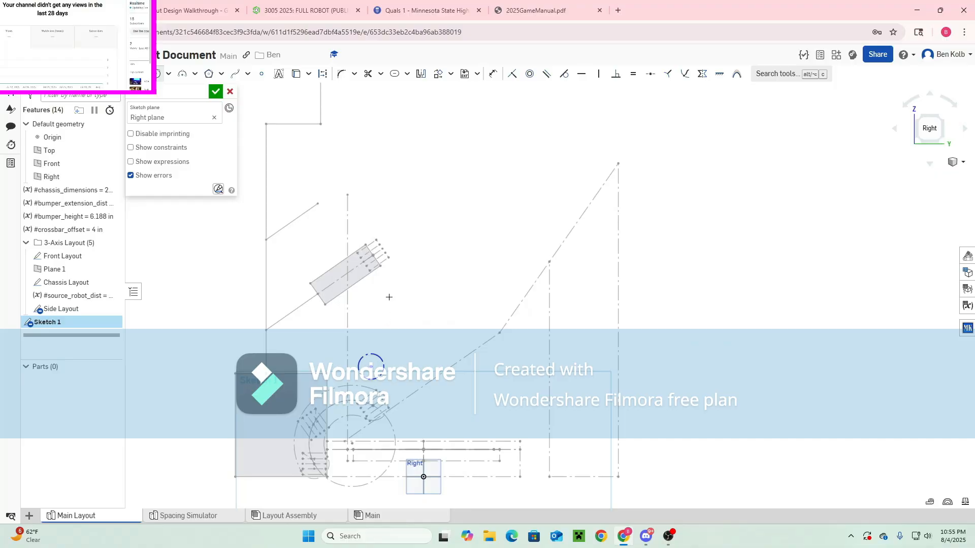
Sketch two more construction circles beneath the lower reef scoring rectangle, one about 4.5 in in diameter and a smaller one nearer the reef
key("d")
left_click(369, 286)
left_click(365, 299)
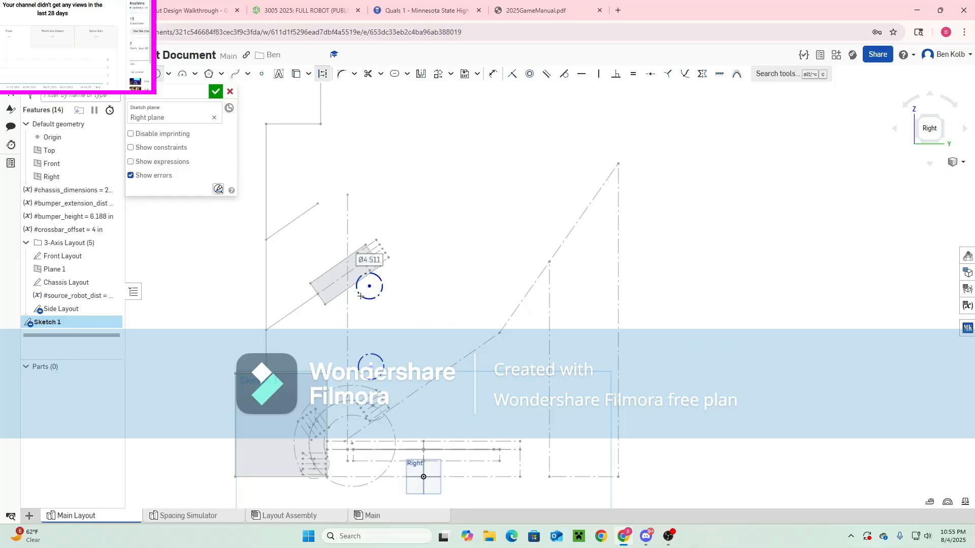
left_click(321, 317)
left_click(322, 328)
Set the diameters of the two circles beneath the lower scoring rectangle to 3 in each
key("d")
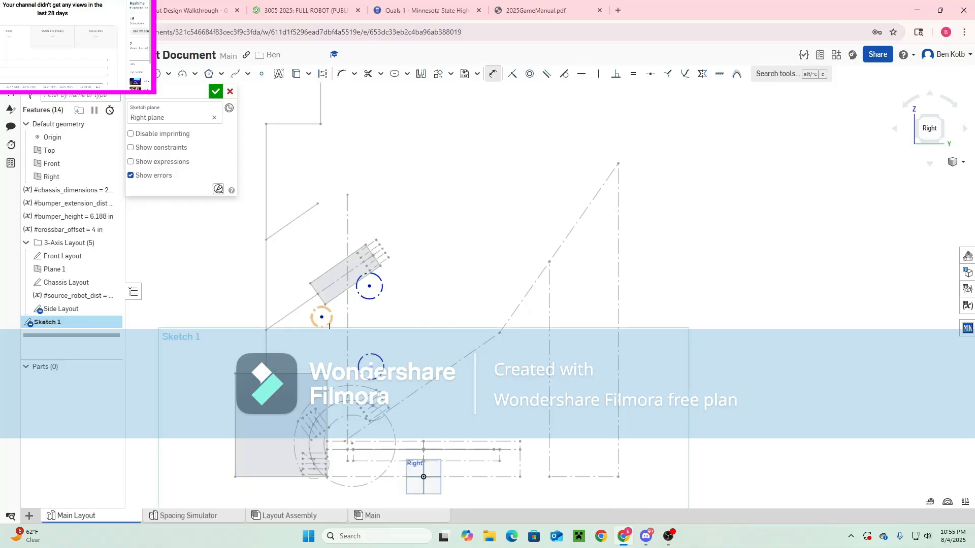
left_click(323, 329)
left_click(328, 352)
type("3")
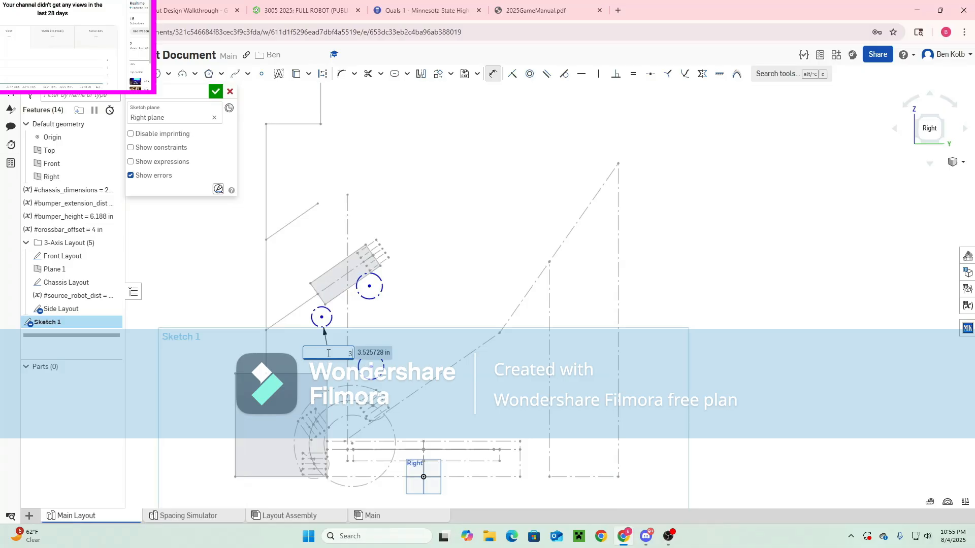
key("Return")
left_click(371, 302)
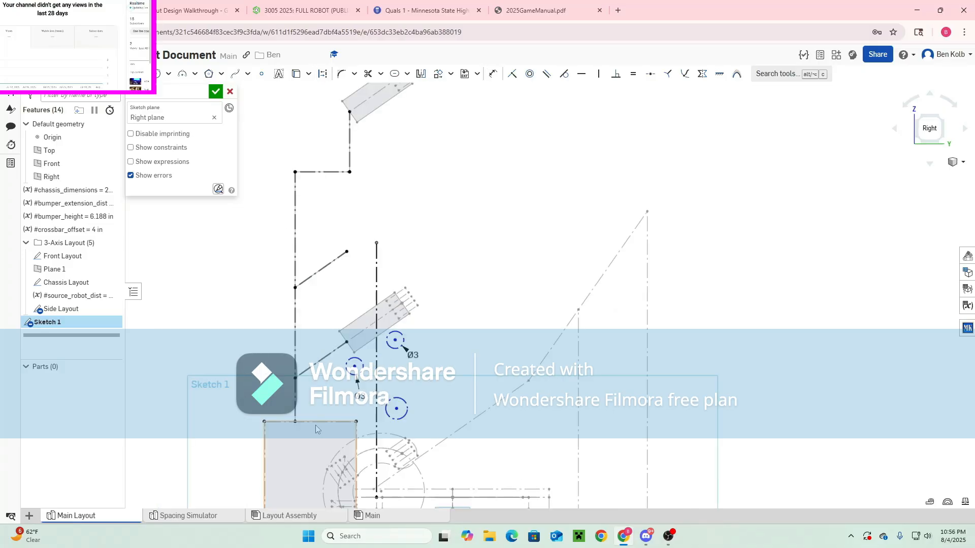
Sketch a large construction circle around the middle reef branch and set its diameter to 16 in
key("c")
key("q")
left_click(337, 295)
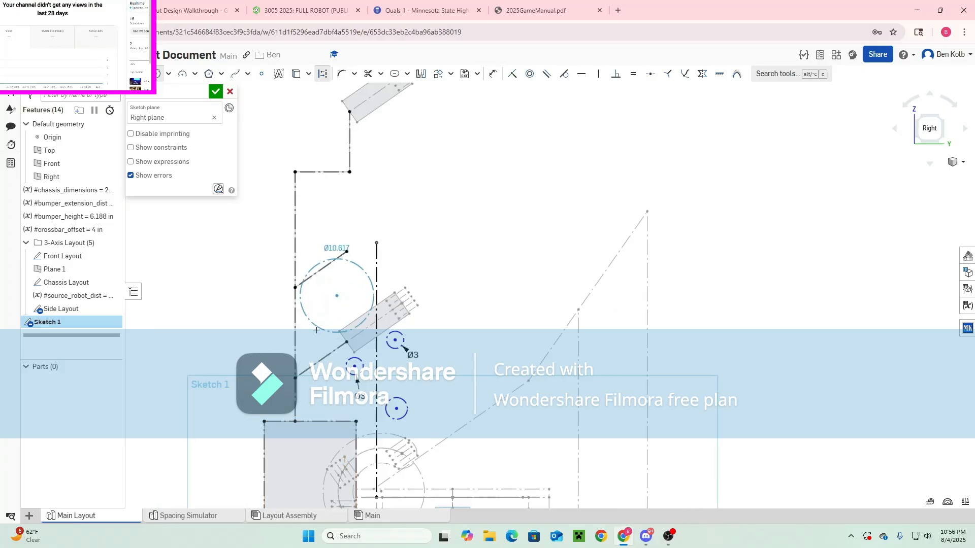
left_click(310, 340)
key("d")
left_click(310, 341)
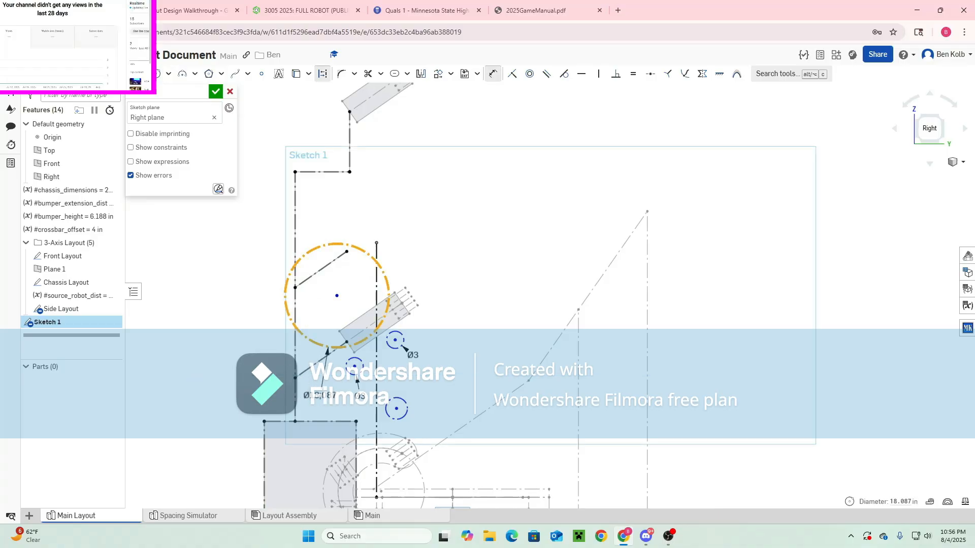
left_click(325, 396)
type("16")
key("Return")
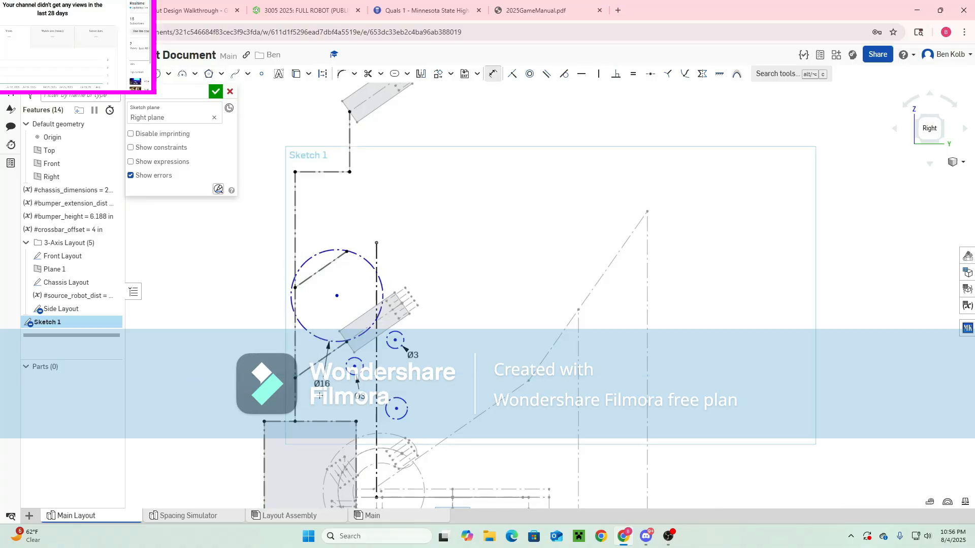
Sketch another large construction circle about 20 in in diameter above the previous one and dimension its diameter as 16 in
key("d")
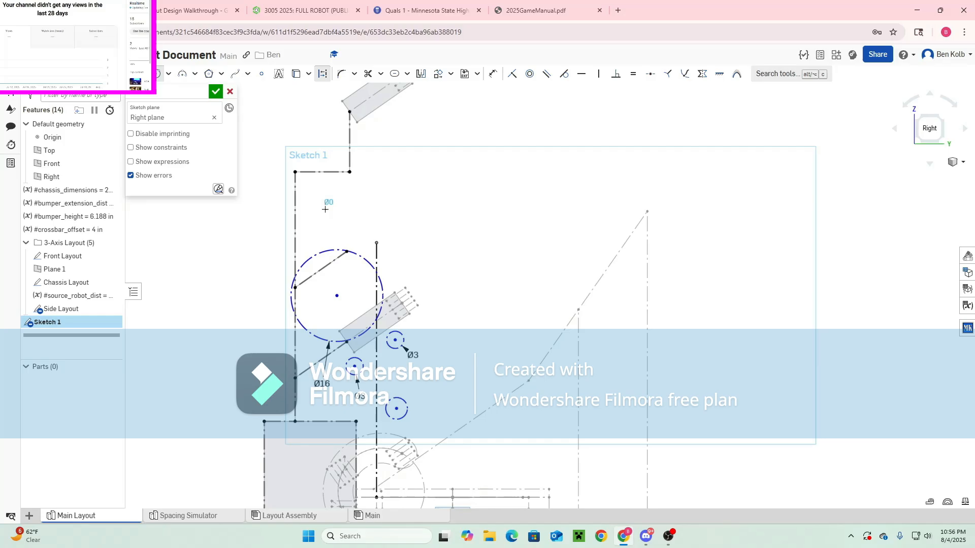
left_click(324, 206)
left_click(372, 237)
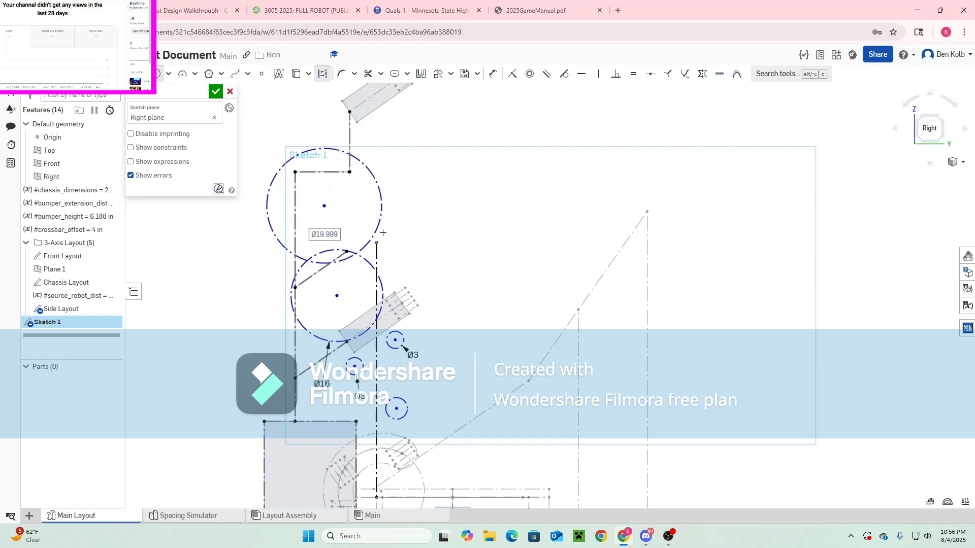
key("d")
left_click(382, 219)
left_click(410, 222)
type("16")
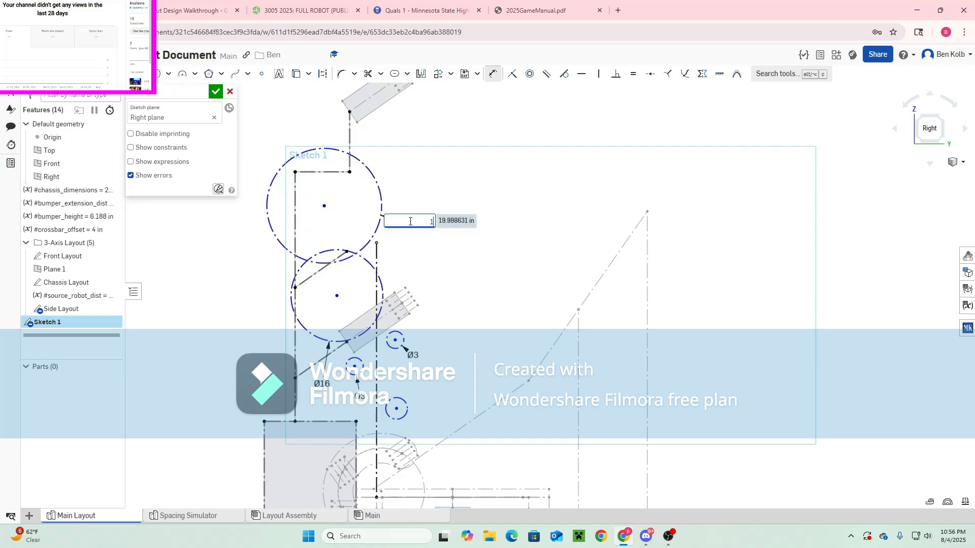
Dimension the upper large circle's diameter at 16 in
key("Return")
Look up the ALGAE diameter in section 5.7.2 of the 2025 game manual
left_click(510, 11)
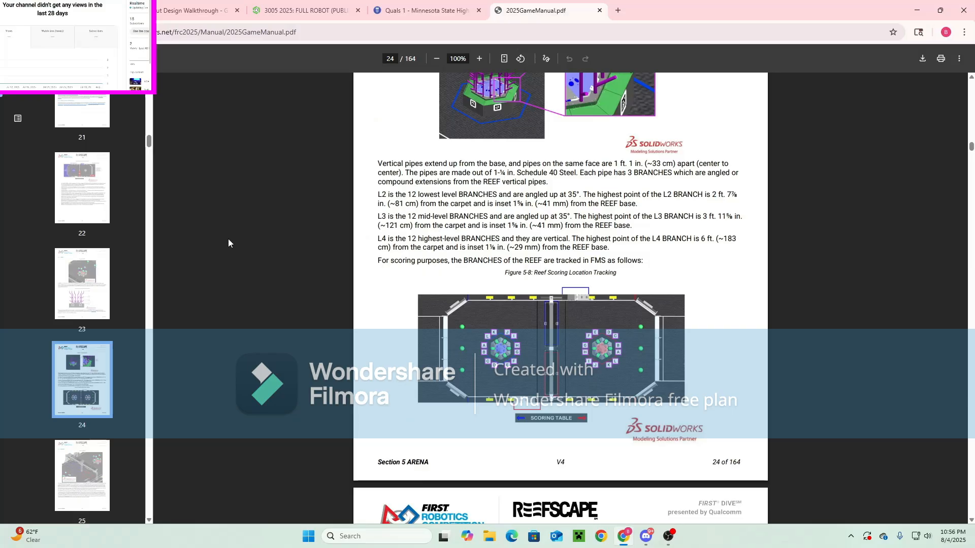
scroll(91, 239, "up", 15)
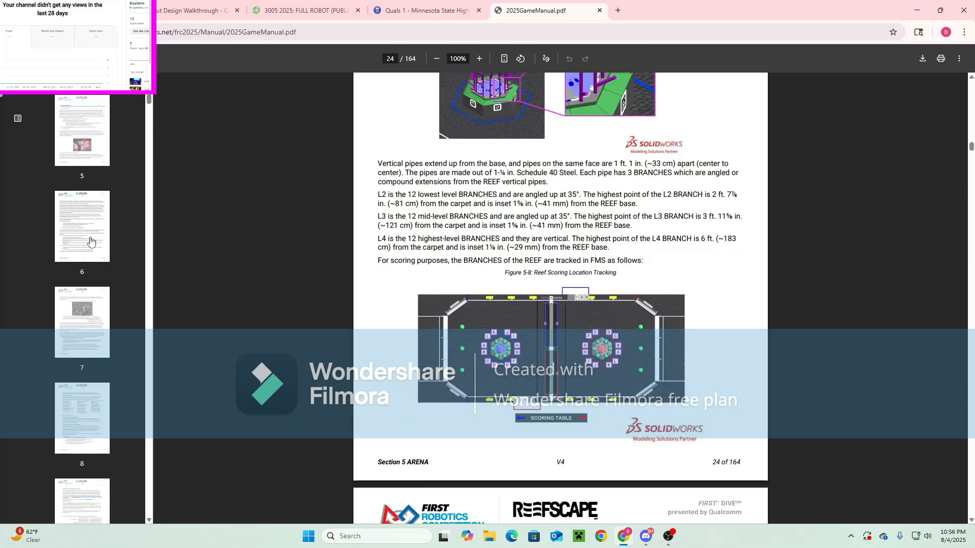
scroll(90, 240, "up", 3)
left_click(79, 152)
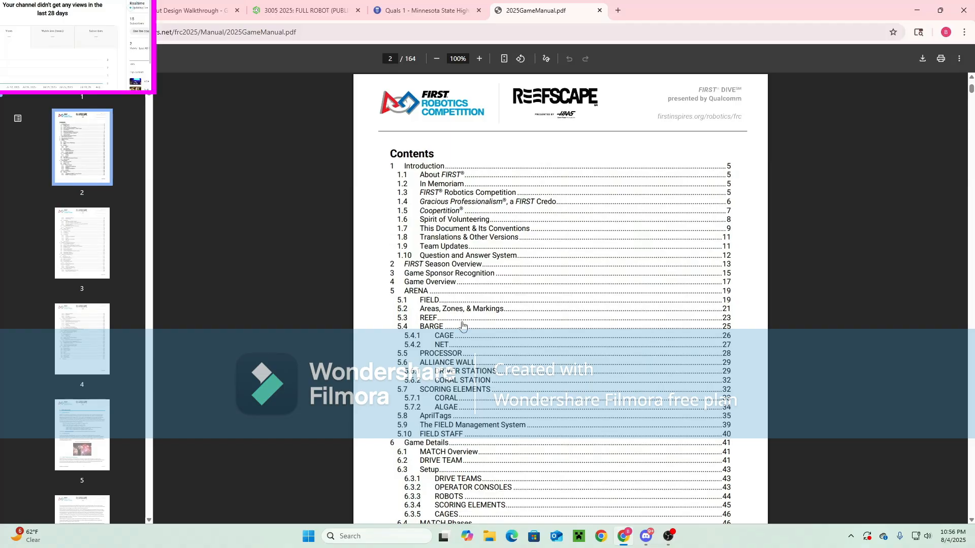
scroll(463, 326, "down", 1)
left_click(447, 356)
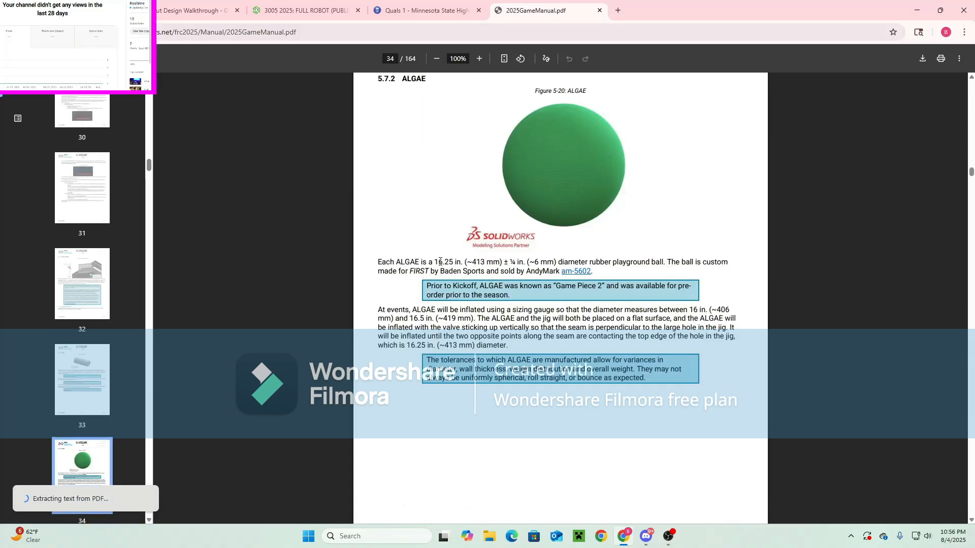
left_click_drag(434, 262, 461, 262)
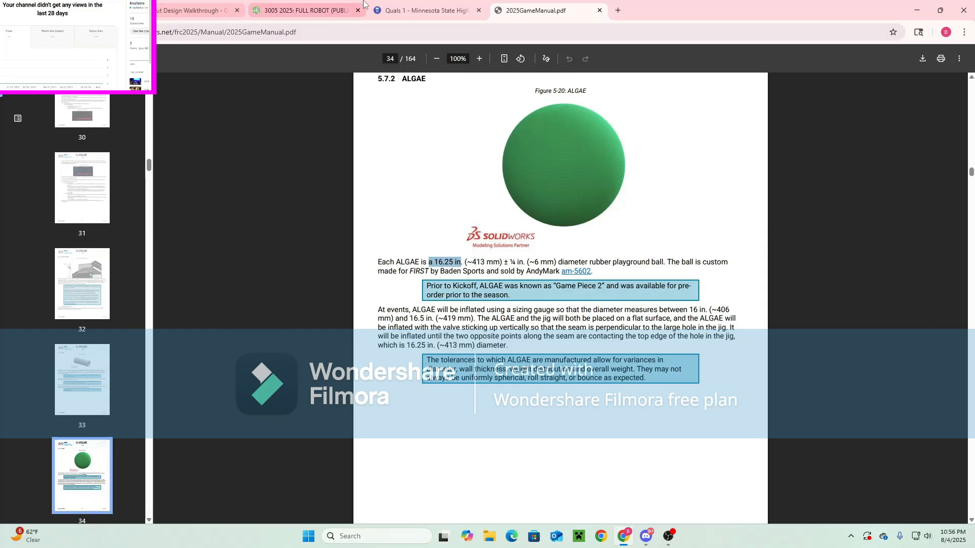
Back in the Main Layout document, replace the upper large circle's diameter dimension with an equal constraint to the large circle below it
left_click(305, 10)
left_click(87, 11)
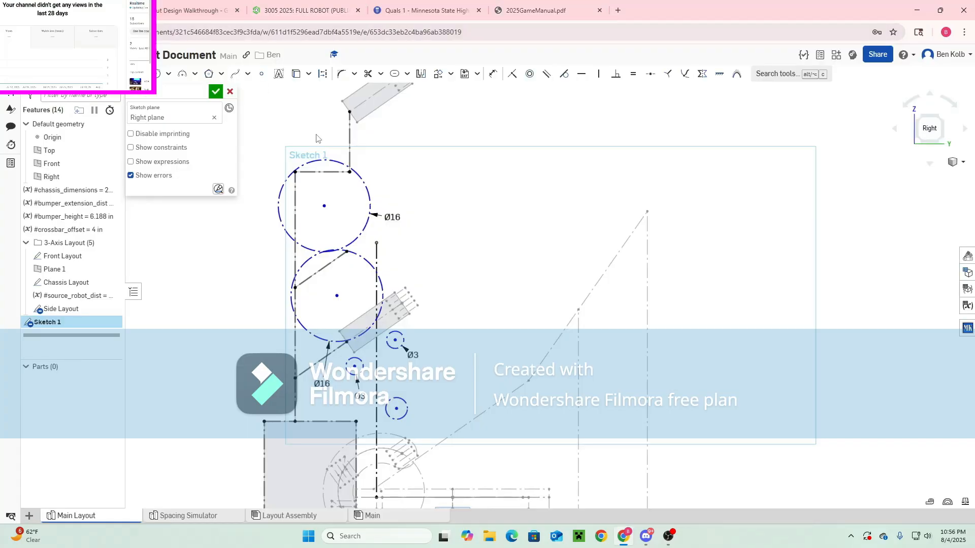
left_click(390, 221)
key("Delete")
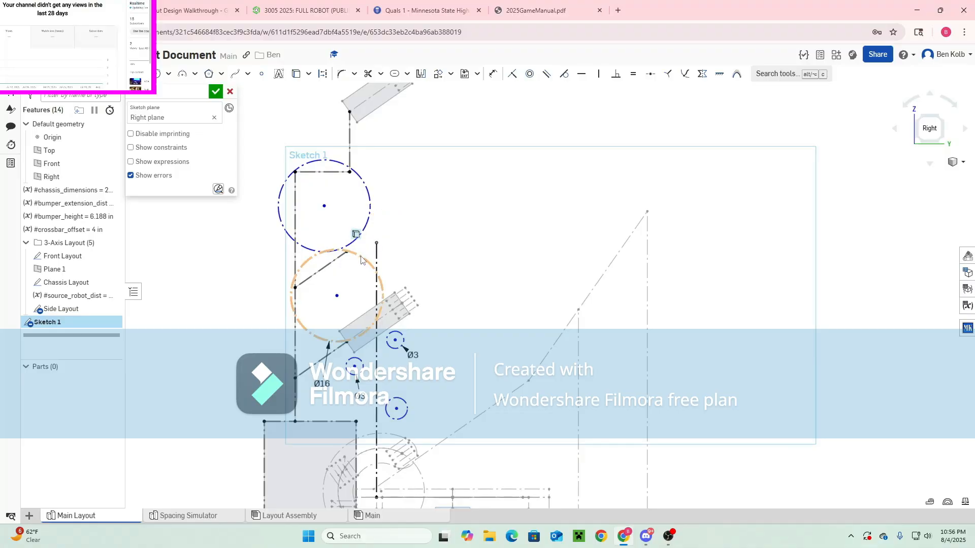
left_click(362, 256)
key("e")
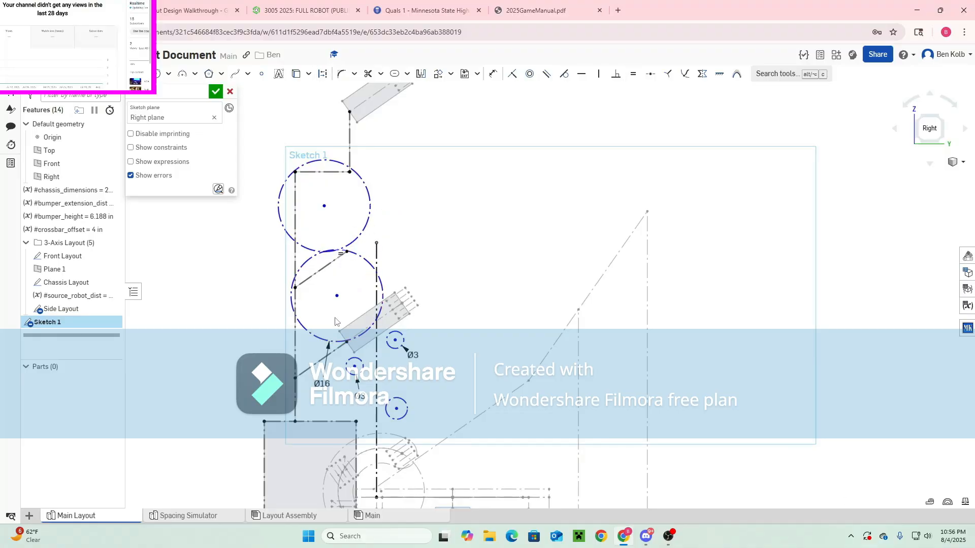
Set the lower large circle's diameter to 16.25 in
double_click(322, 381)
type("26")
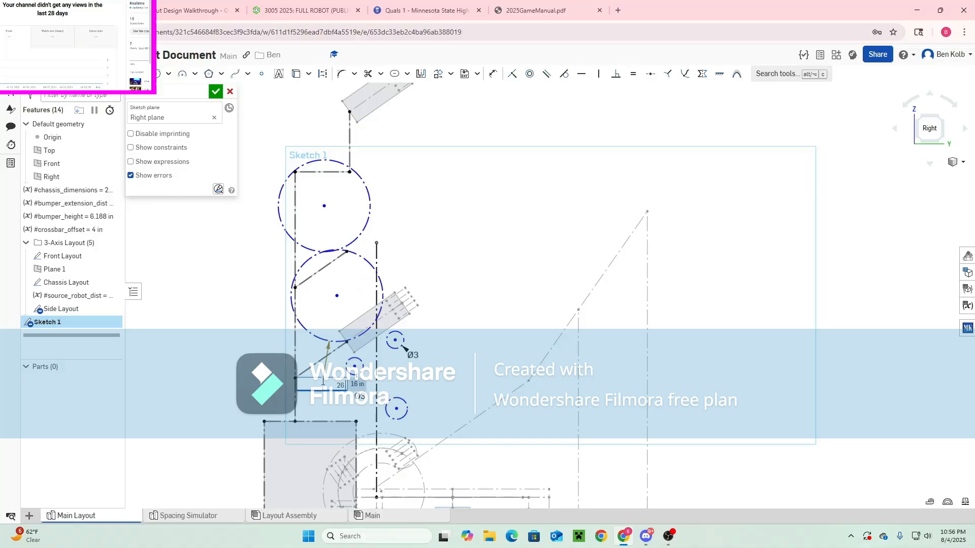
type(".25")
key("Return")
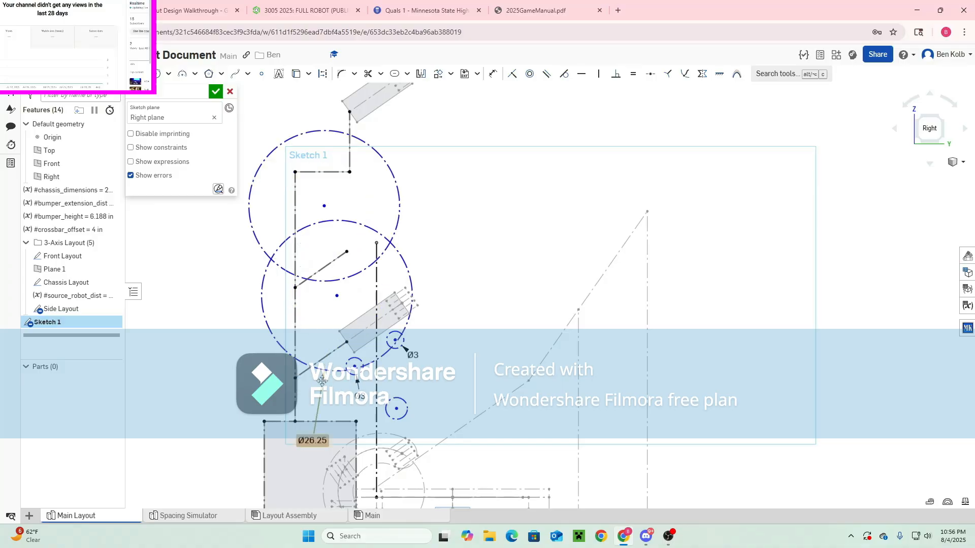
double_click(309, 440)
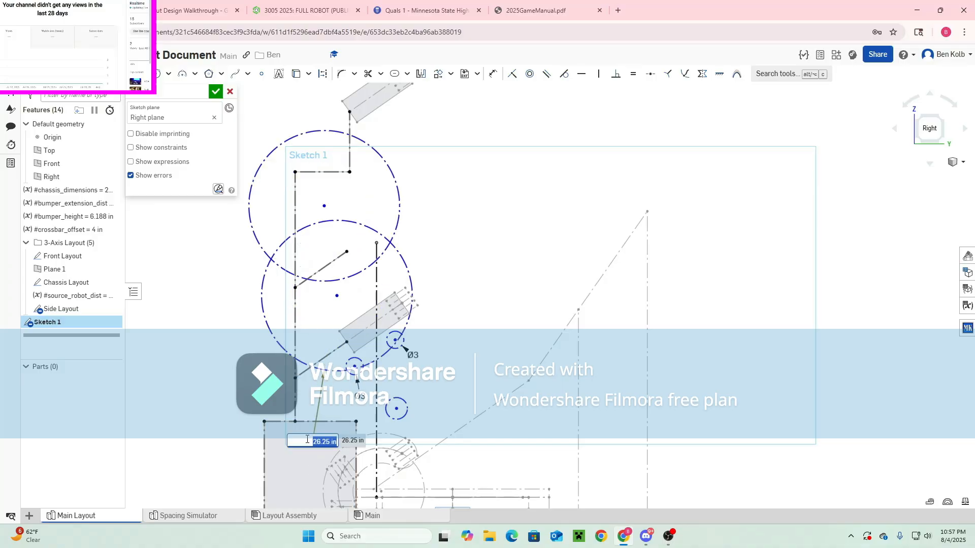
type("16.25")
key("Return")
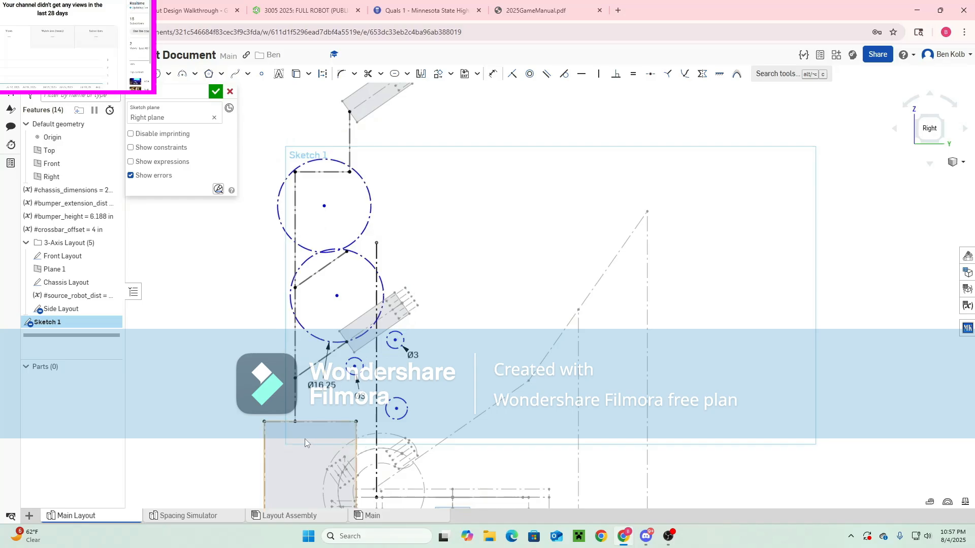
Shift both 16.25 in circles downward and align their centres vertically
left_click_drag(324, 205, 323, 221)
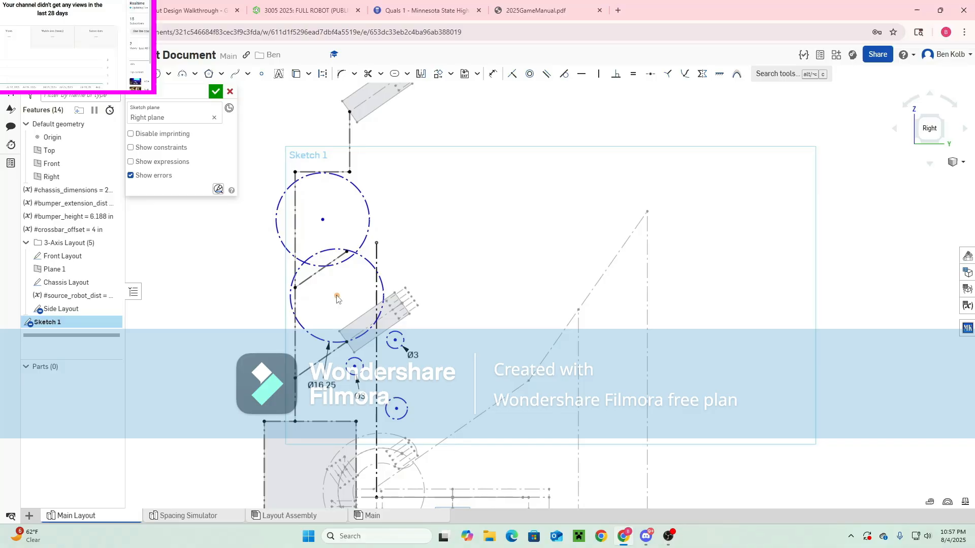
left_click_drag(337, 296, 326, 324)
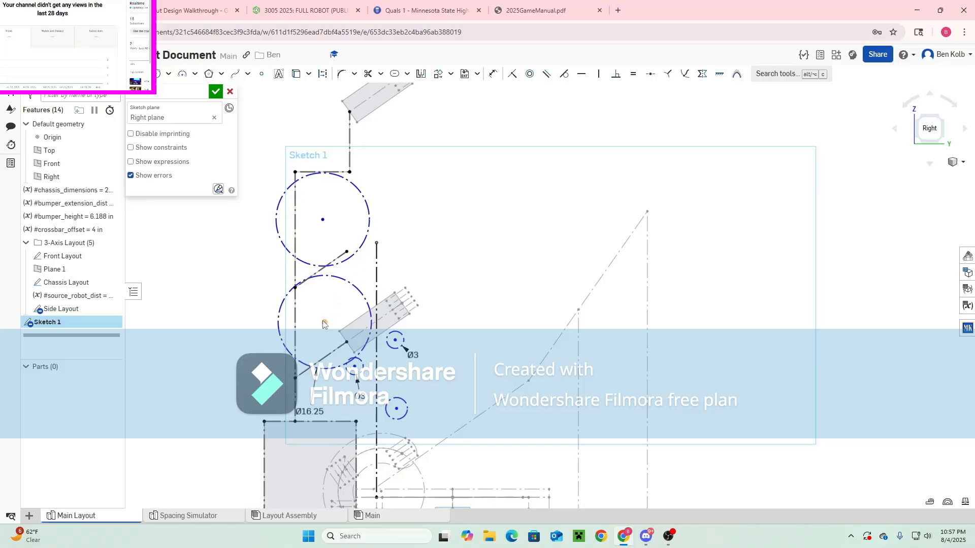
key("d")
left_click(324, 322)
left_click(321, 221)
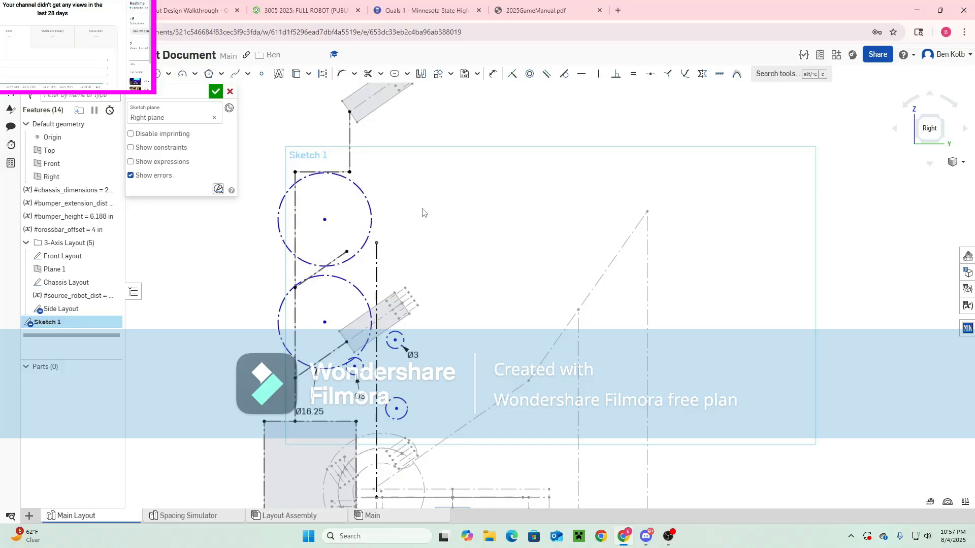
Accept Sketch 1 with the two algae circles on the Right plane
left_click(535, 10)
left_click(244, 277)
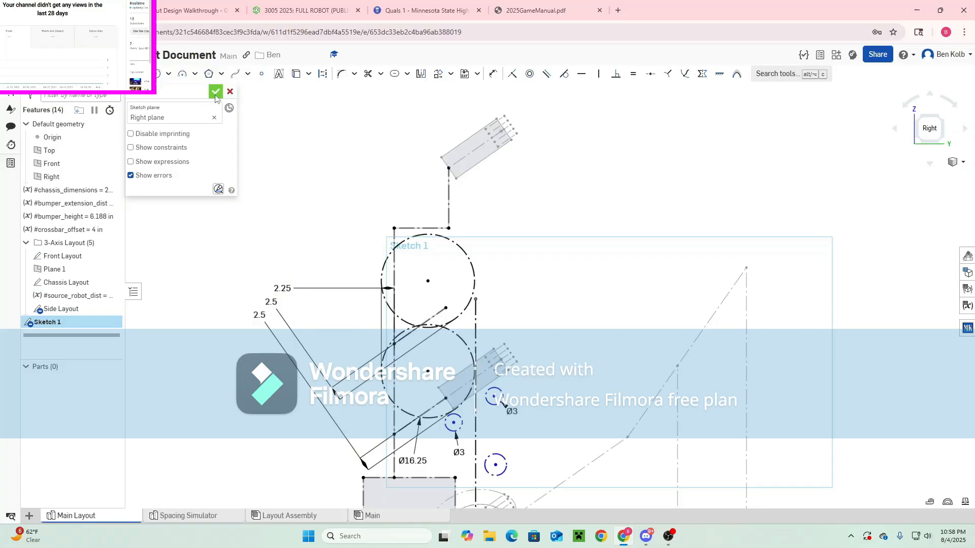
left_click(217, 95)
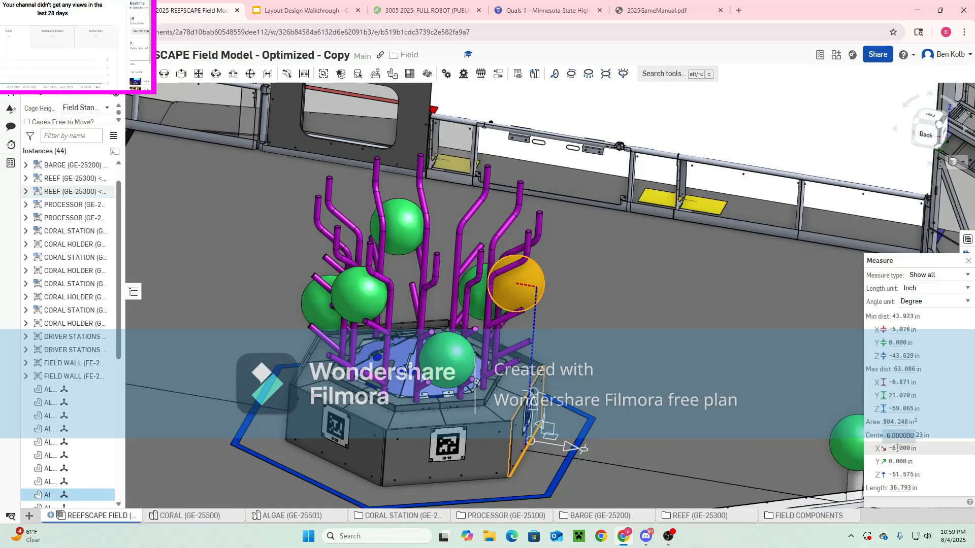
Read the X and Z centre offsets between the selected algae ball and the reef face in the REEFSCAPE field model
left_click(896, 448)
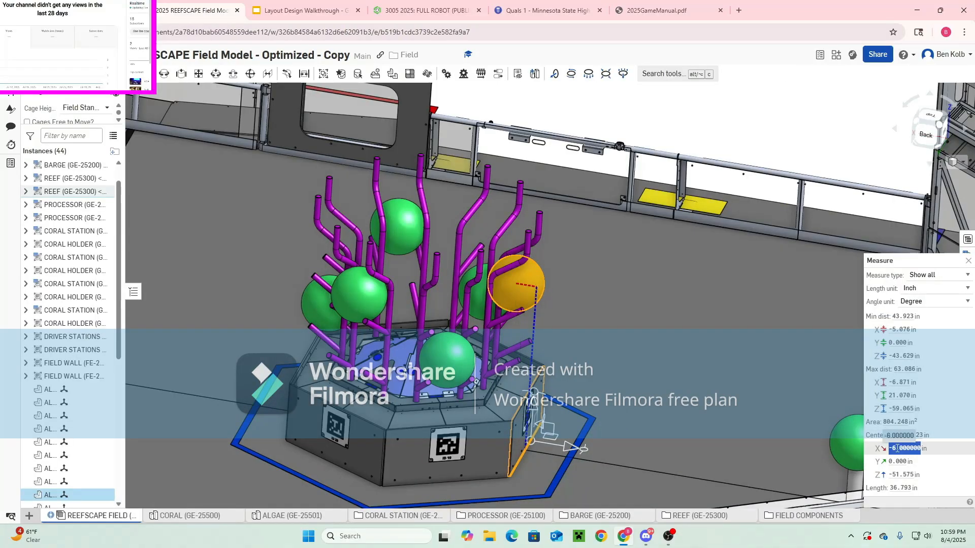
left_click(895, 476)
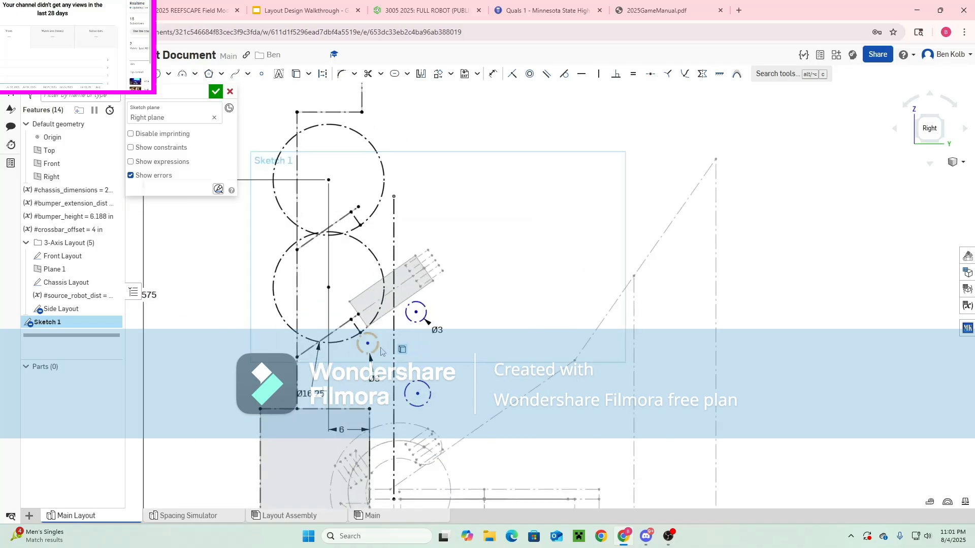
Move one 3 in roller circle just inside the top of the lower algae circle and the other onto the upper algae circle's outer edge
left_click(368, 345)
mouse_move(367, 343)
left_mouse_down()
mouse_move(366, 241)
mouse_move(341, 249)
left_mouse_up()
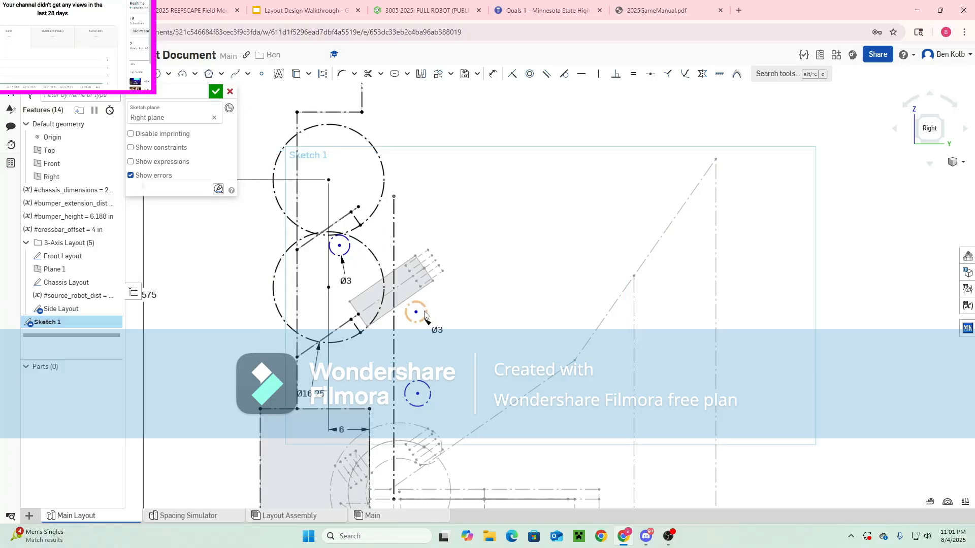
left_click_drag(416, 312, 385, 148)
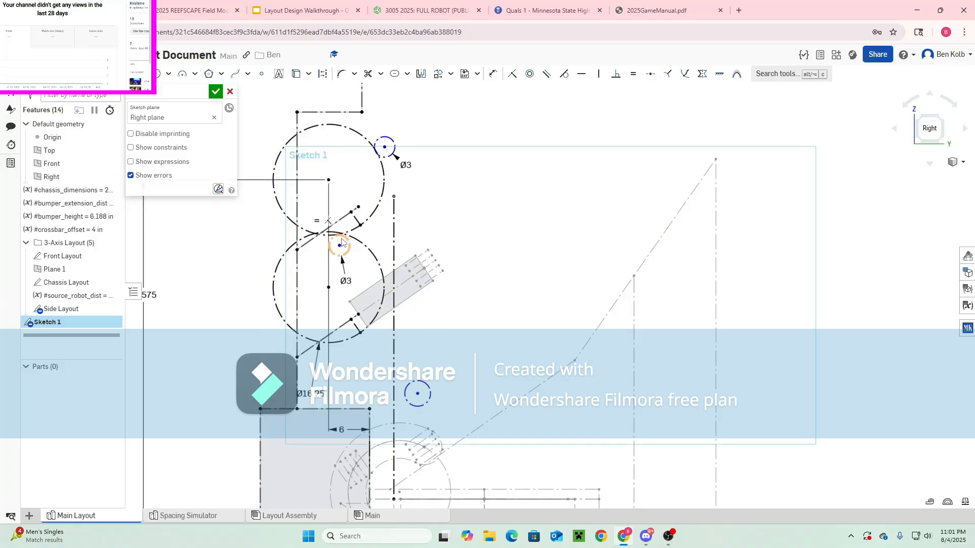
left_click_drag(339, 247, 341, 245)
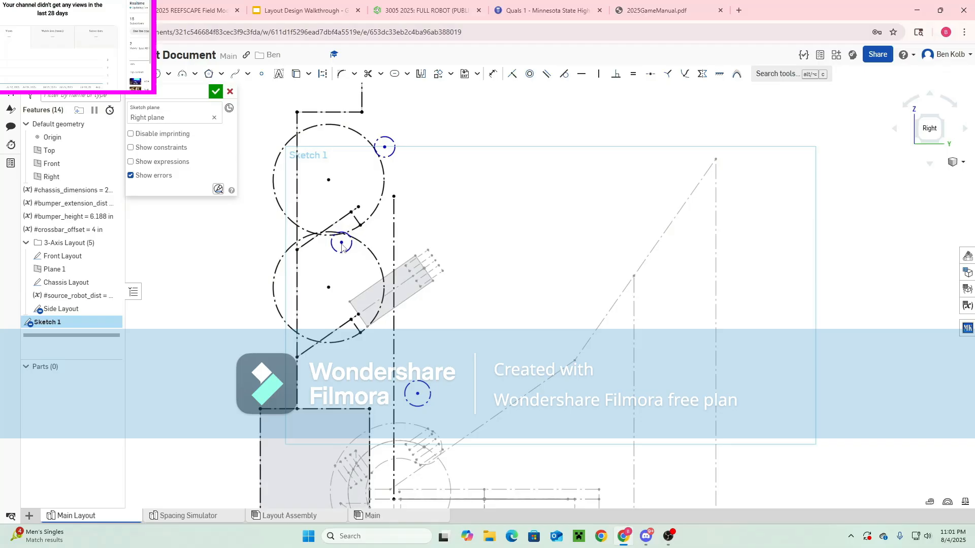
scroll(329, 324, "down", 3)
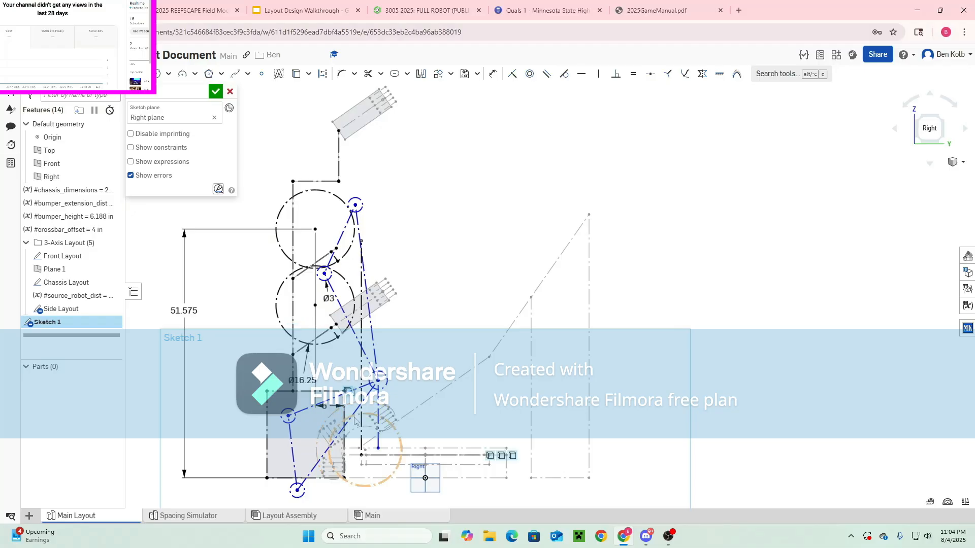
Constrain the long line from the pivot to the lowered arm's outer roller to equal the raised arm's long line
left_click(377, 382)
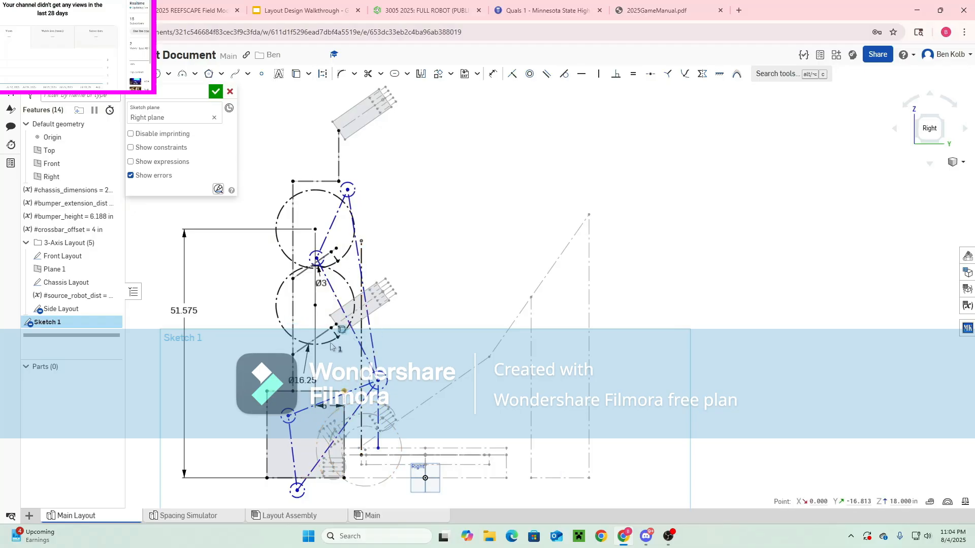
key("d")
left_click(372, 344)
left_click(330, 399)
key("e")
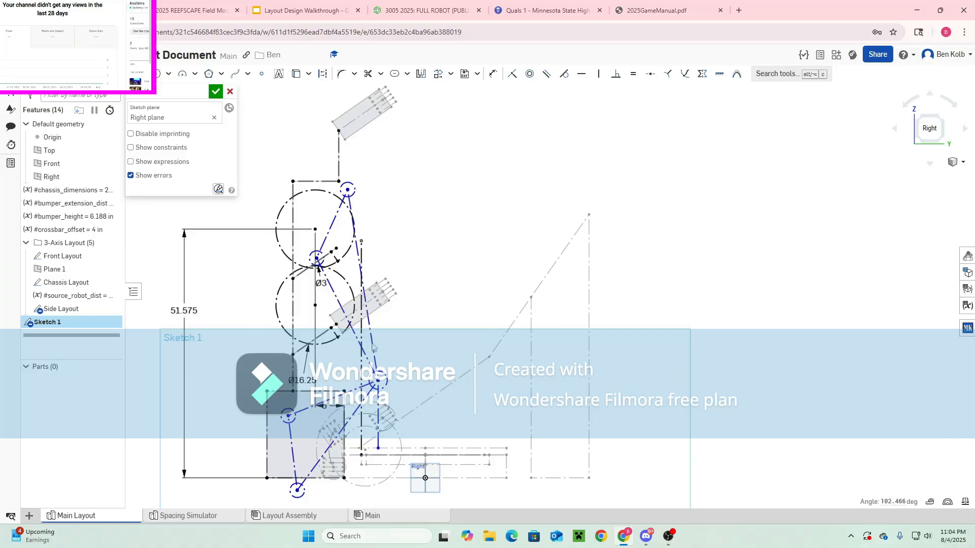
middle_click_drag(223, 493, 294, 439)
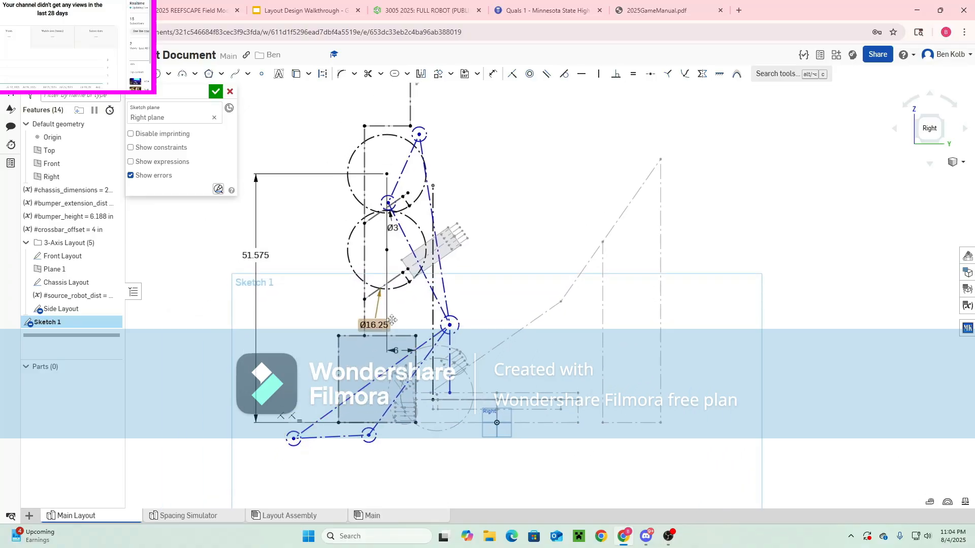
Move the arm pivot up and outward, about 22.3 in above its post's base and about 7.1 in from the black vertical construction line
left_click_drag(450, 325, 479, 298)
mouse_move(464, 287)
left_mouse_down()
mouse_move(453, 274)
mouse_move(467, 282)
left_mouse_up()
middle_click_drag(384, 310, 371, 393)
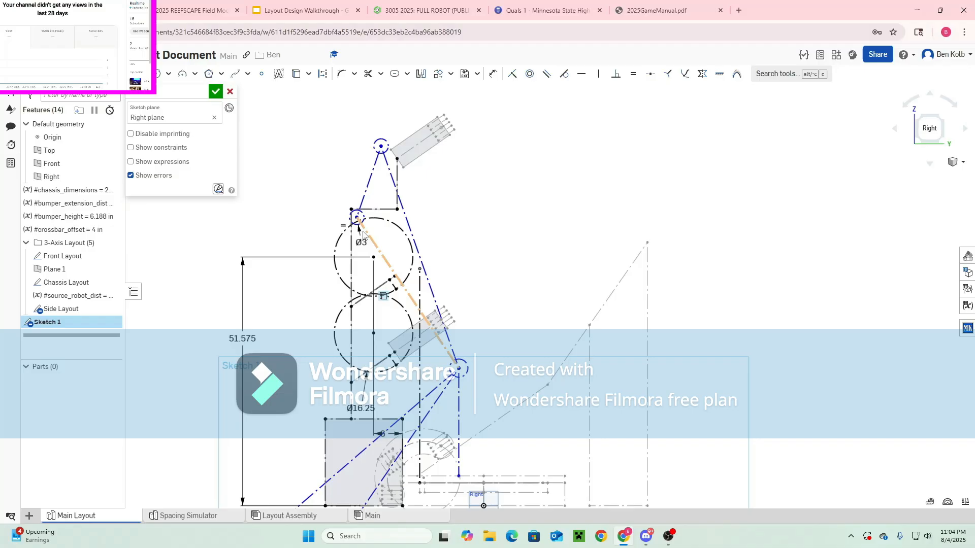
middle_click_drag(452, 402, 405, 348)
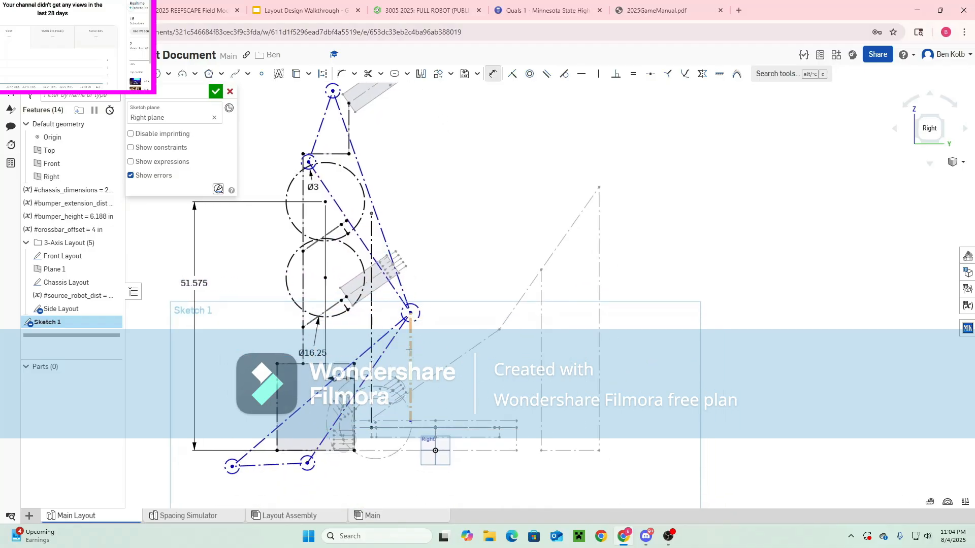
Dimension the length of the vertical post below the arm pivot, accepting its drawn value
left_click(408, 350)
left_click(428, 350)
key("Return")
key("Escape")
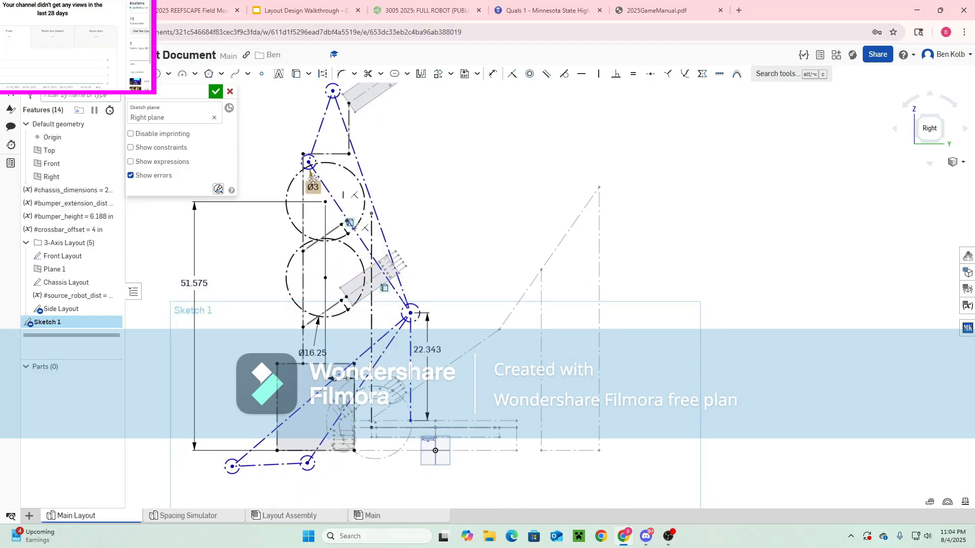
Try moving the raised arm's lower roller to the centre of the upper algae circle
left_click_drag(309, 163, 325, 206)
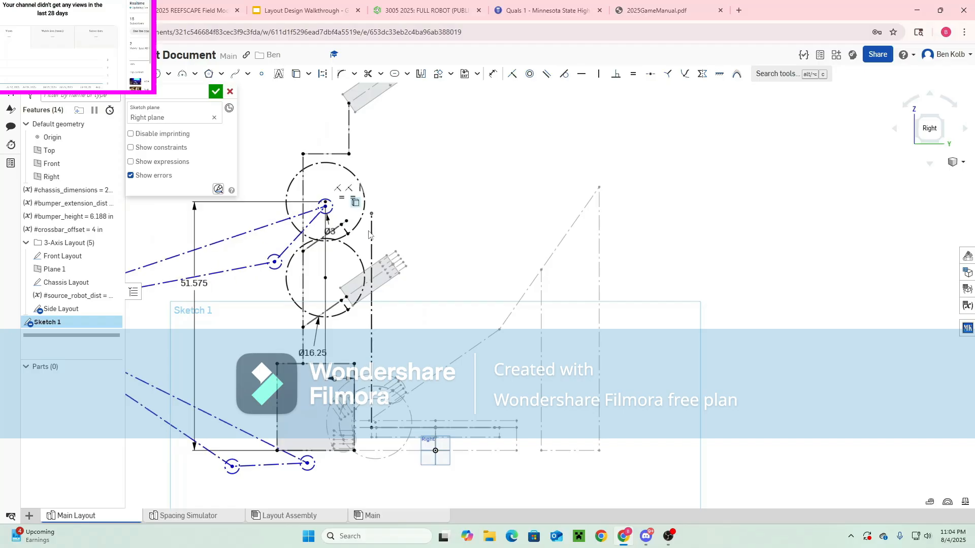
key("ctrl+z")
Dimension the horizontal distance between the pivot post and the base of the neighbouring vertical line, accepting its drawn value
key("d")
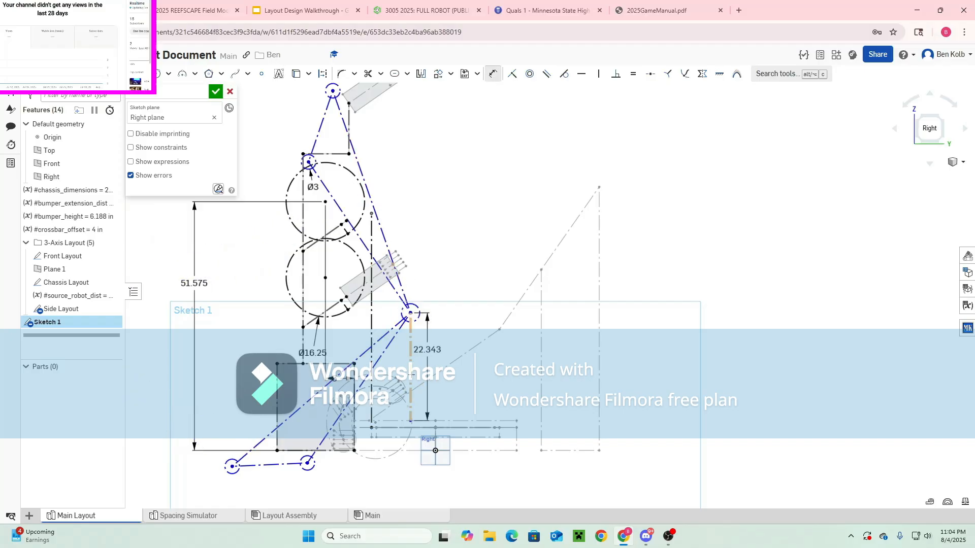
left_click(411, 368)
left_click(376, 428)
left_click(396, 366)
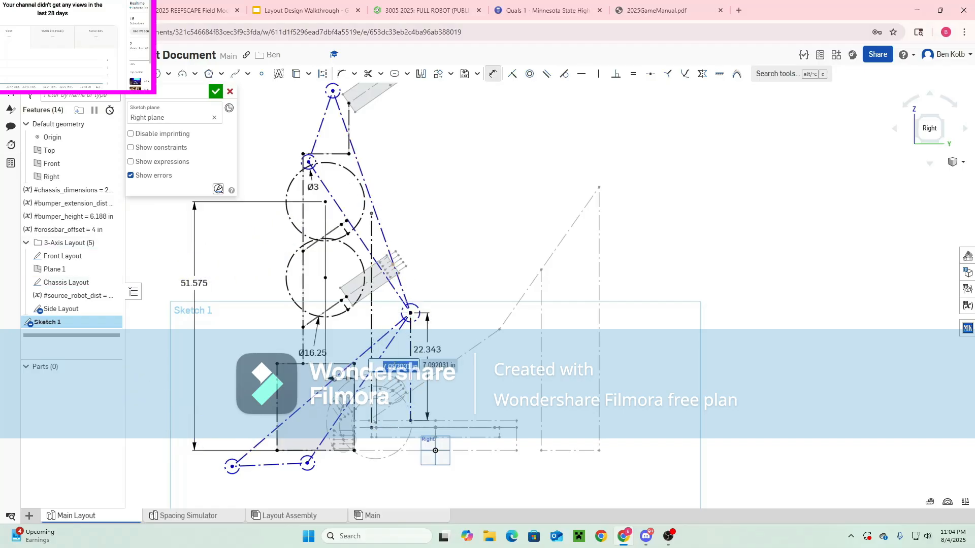
key("Return")
key("Escape")
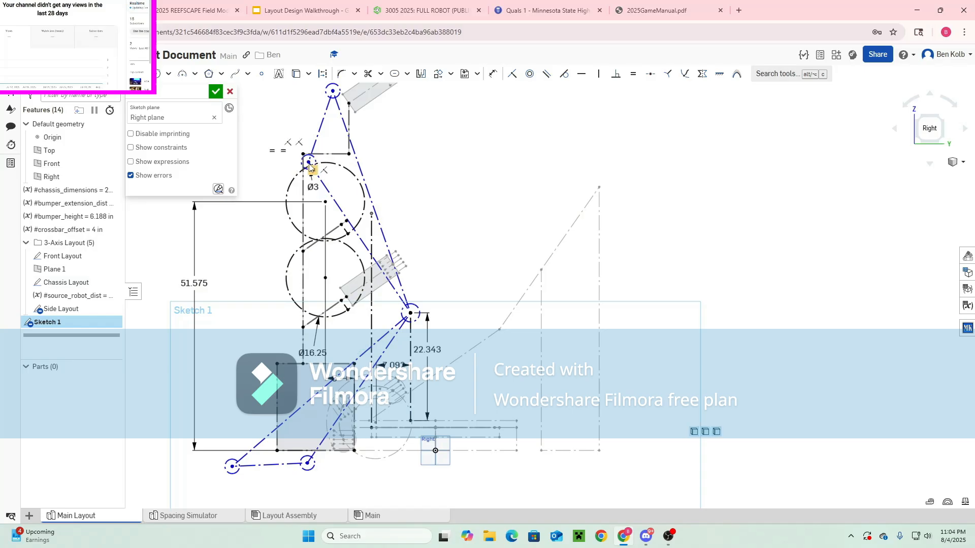
Move the raised arm's lower roller to the outer gap between the algae circles and sketch a construction circle about 15.8 in across, centred between its rollers
left_click_drag(309, 162, 350, 241)
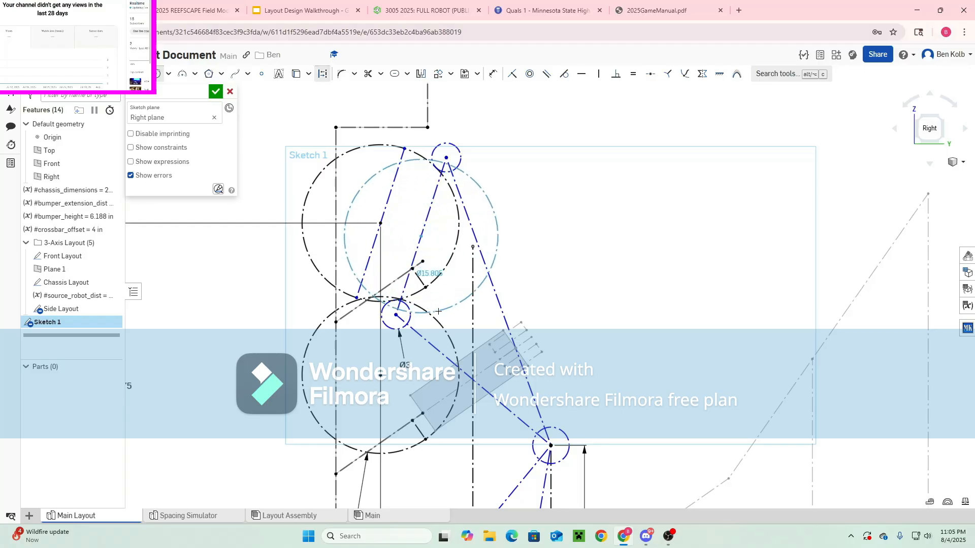
left_click(438, 311)
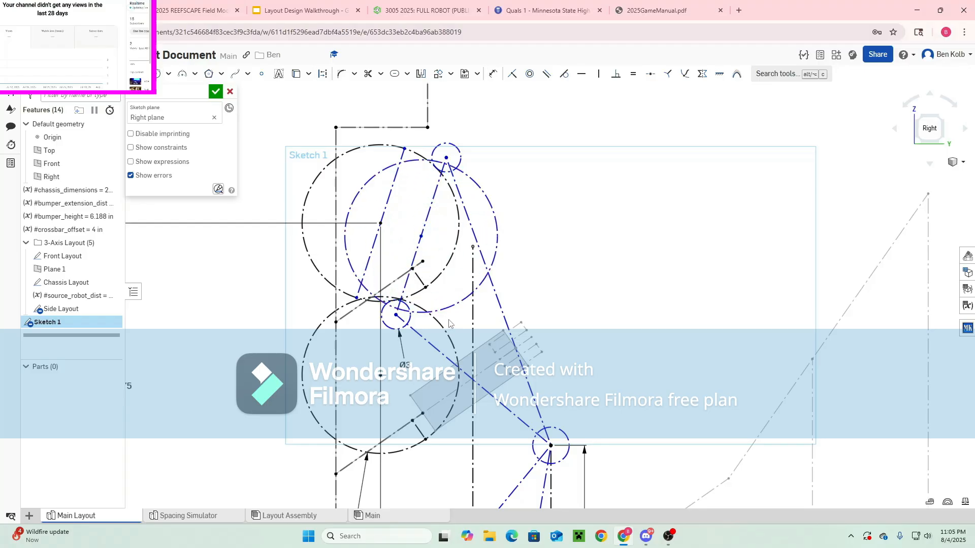
Make the construction circle between the raised arm's rollers equal in size to the upper reef algae circle
key("d")
left_click(440, 277)
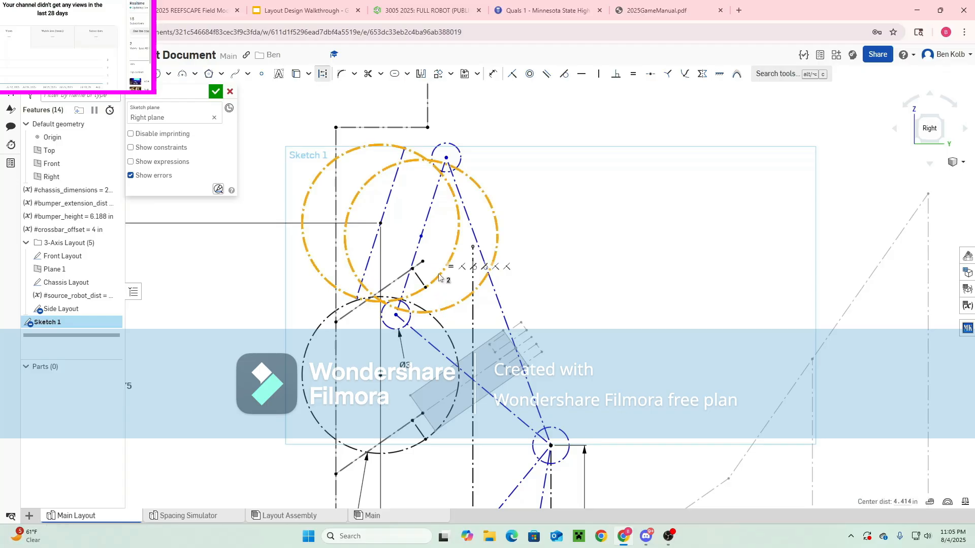
key("Escape")
scroll(434, 165, "up", 5)
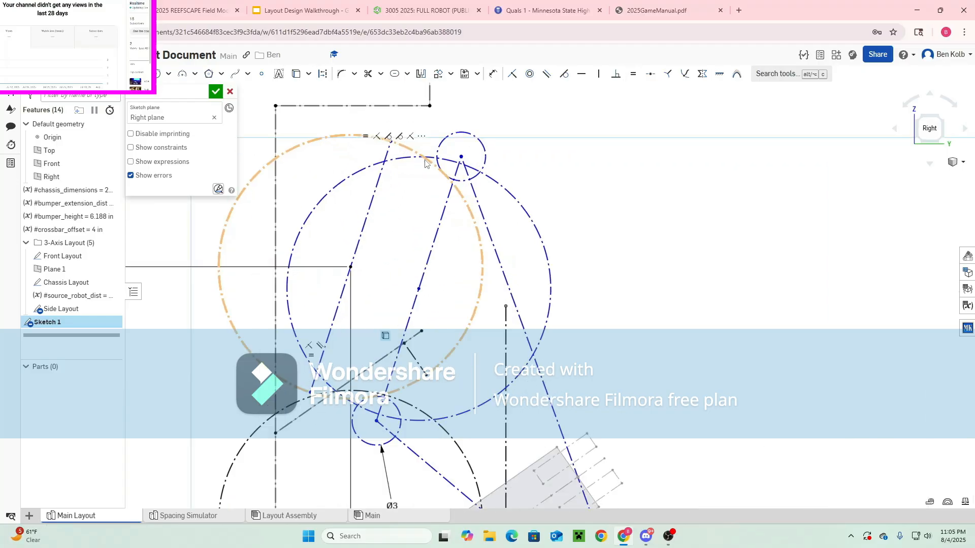
Examine how the equal-sized construction circle overlaps the raised arm's rollers, and check the upper algae circle's diameter
scroll(457, 181, "down", 4)
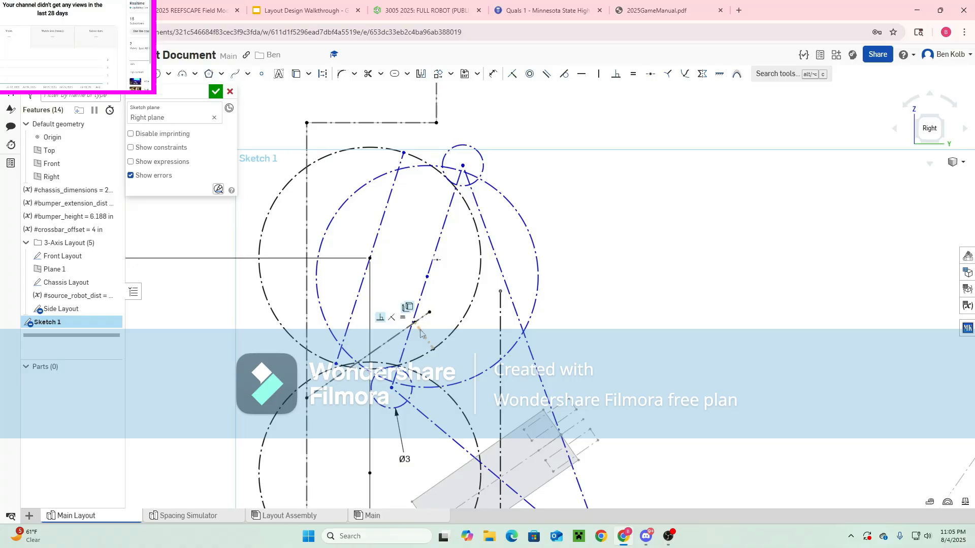
scroll(421, 333, "down", 2)
scroll(395, 254, "up", 3)
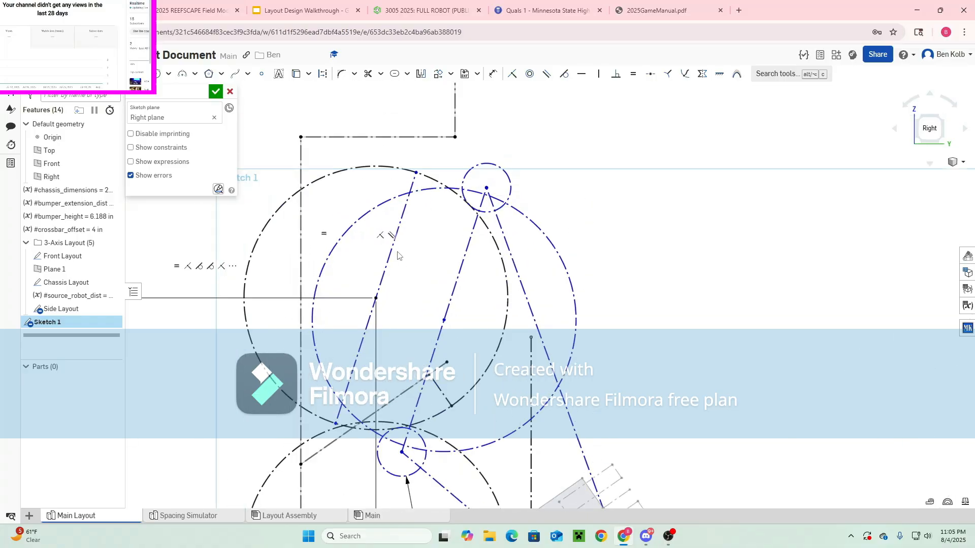
left_click(428, 181)
key("d")
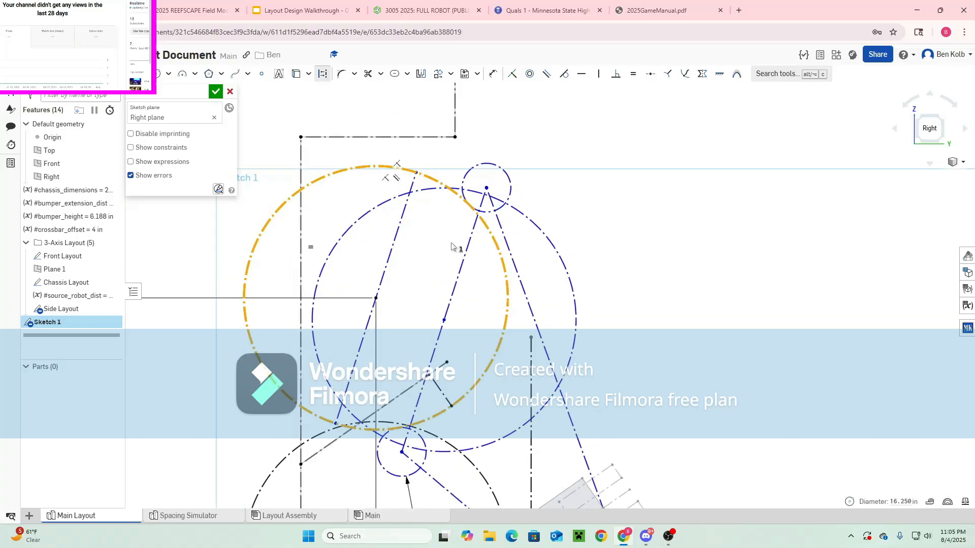
key("Escape")
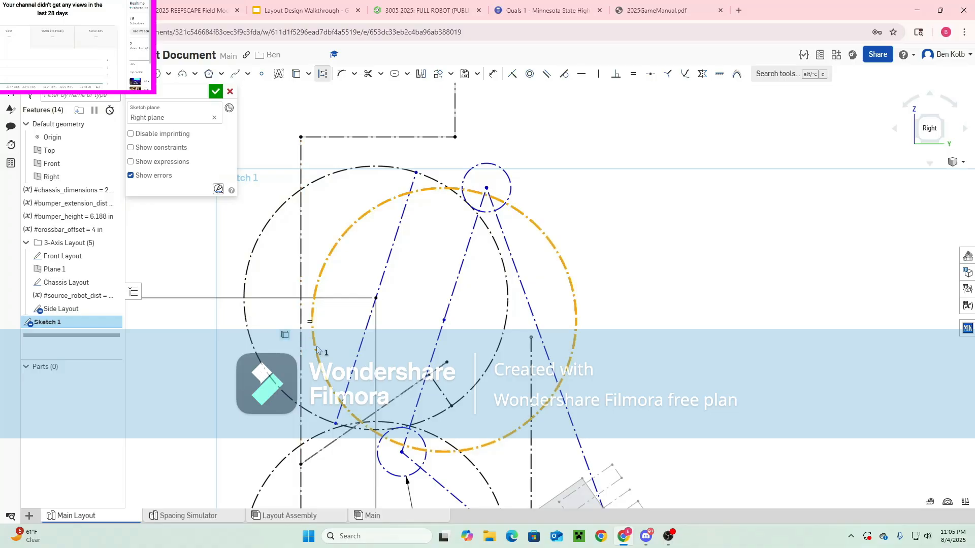
scroll(398, 395, "down", 3)
middle_click_drag(399, 395, 374, 348)
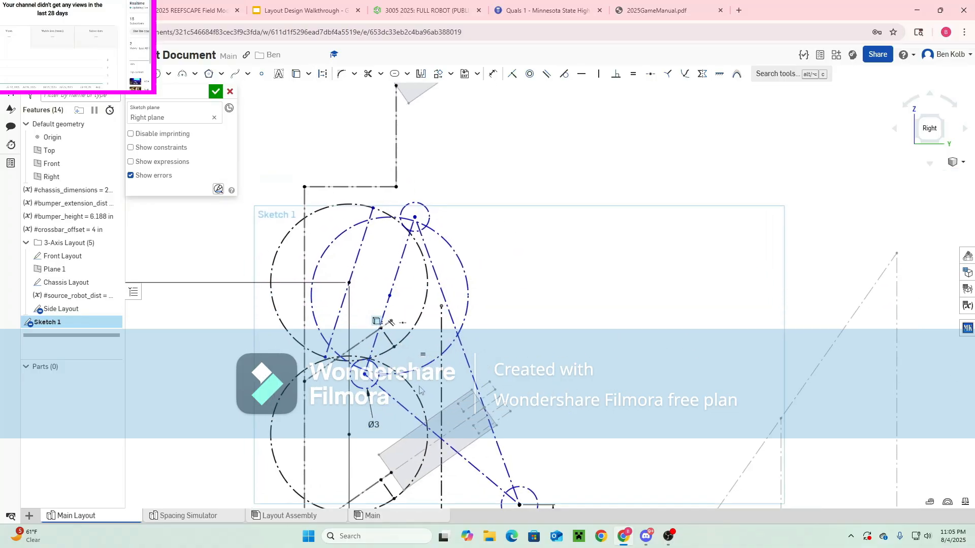
scroll(401, 380, "down", 4)
middle_click_drag(403, 380, 411, 246)
scroll(413, 358, "up", 1)
scroll(416, 361, "up", 1)
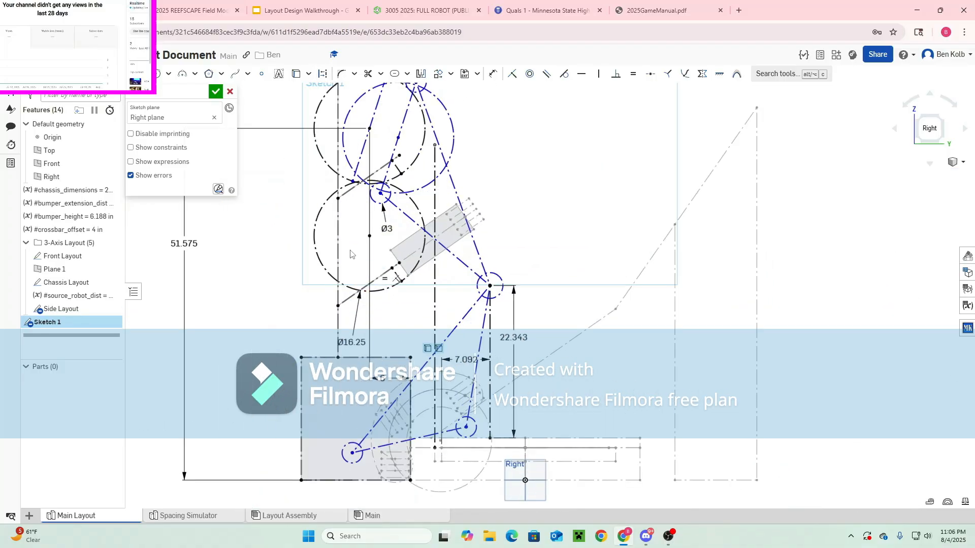
middle_click_drag(352, 253, 375, 388)
scroll(376, 387, "down", 1)
scroll(413, 304, "up", 4)
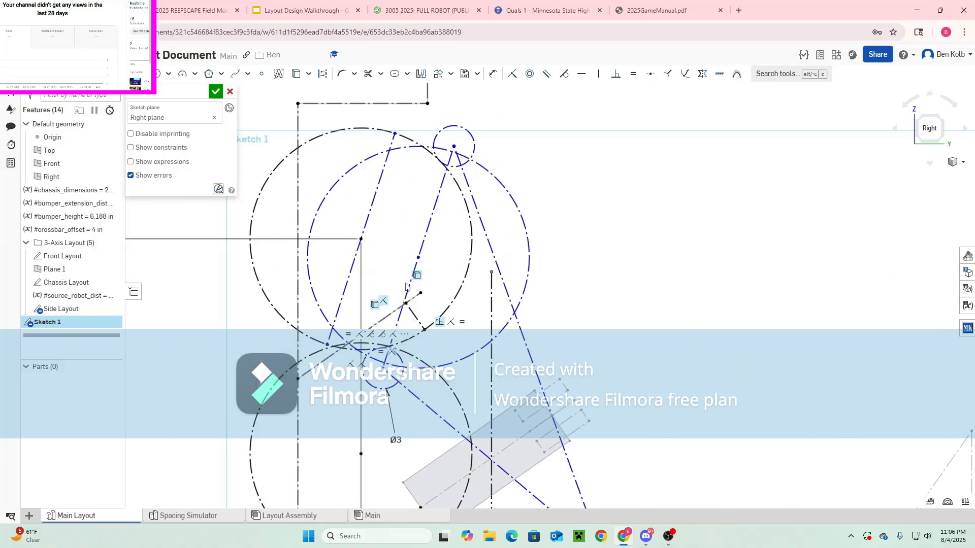
scroll(436, 240, "up", 3)
mouse_move(436, 240)
middle_mouse_down()
mouse_move(437, 325)
mouse_move(420, 285)
middle_mouse_up()
scroll(437, 325, "down", 1)
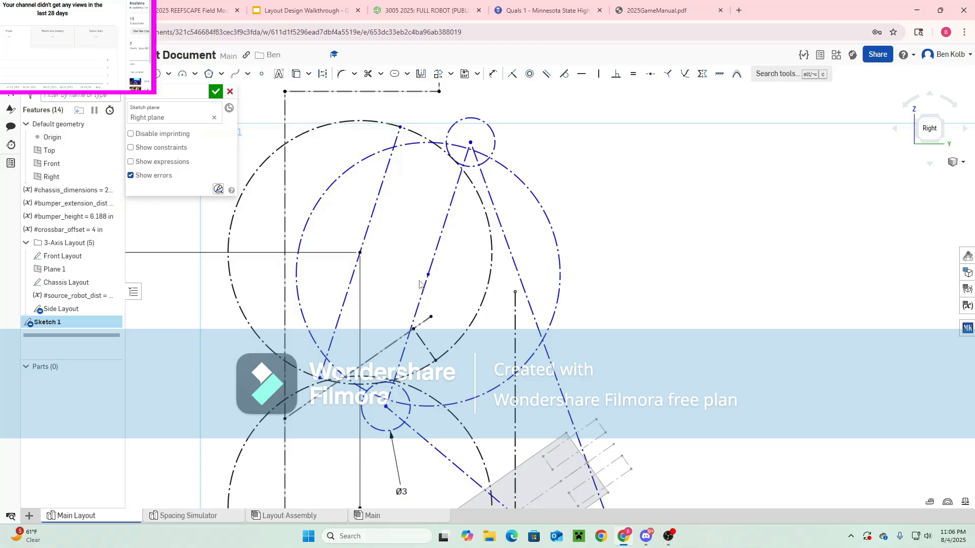
Dimension the gap between the raised arm's two rollers as 16.25-#algae_compression, creating the new variable algae_compression
key("u")
key("d")
left_click(395, 388)
left_click(459, 166)
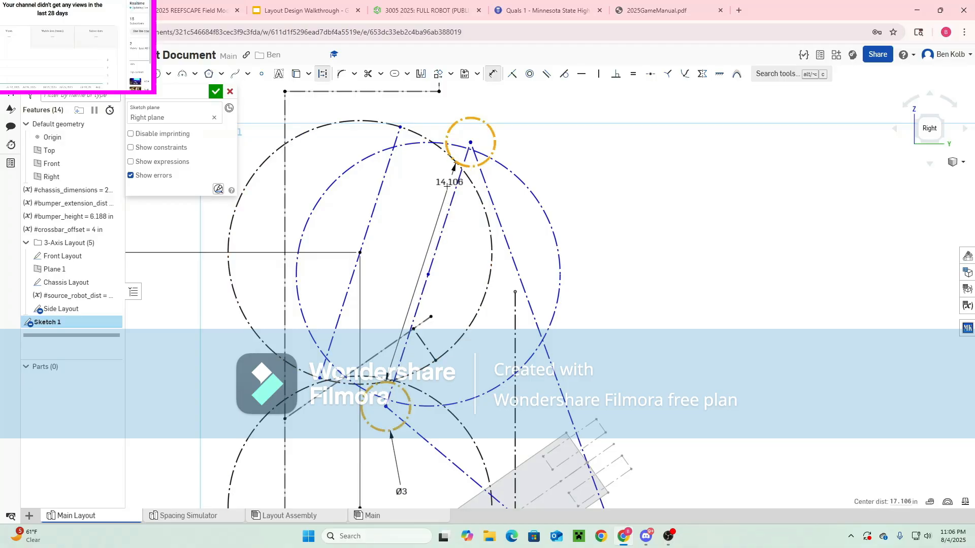
left_click(399, 255)
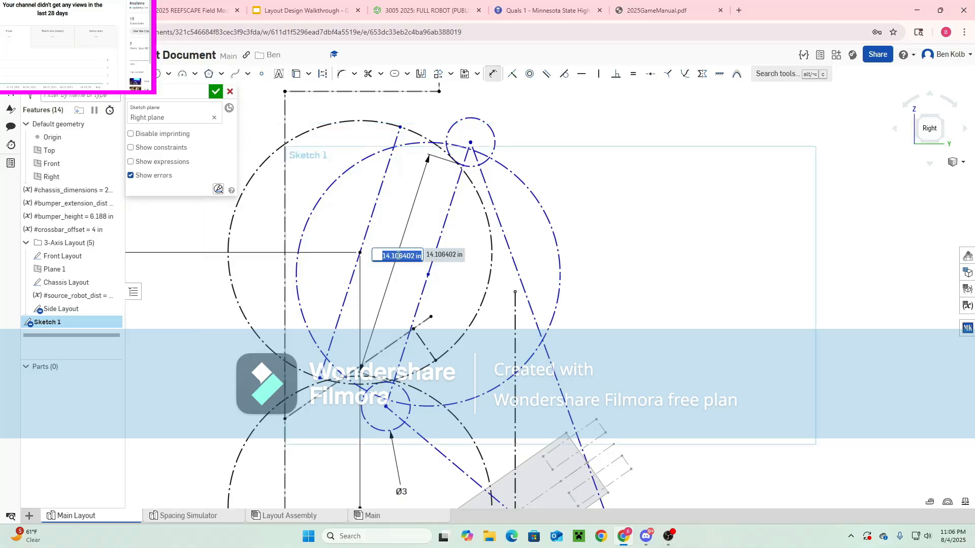
type("16.25-#co")
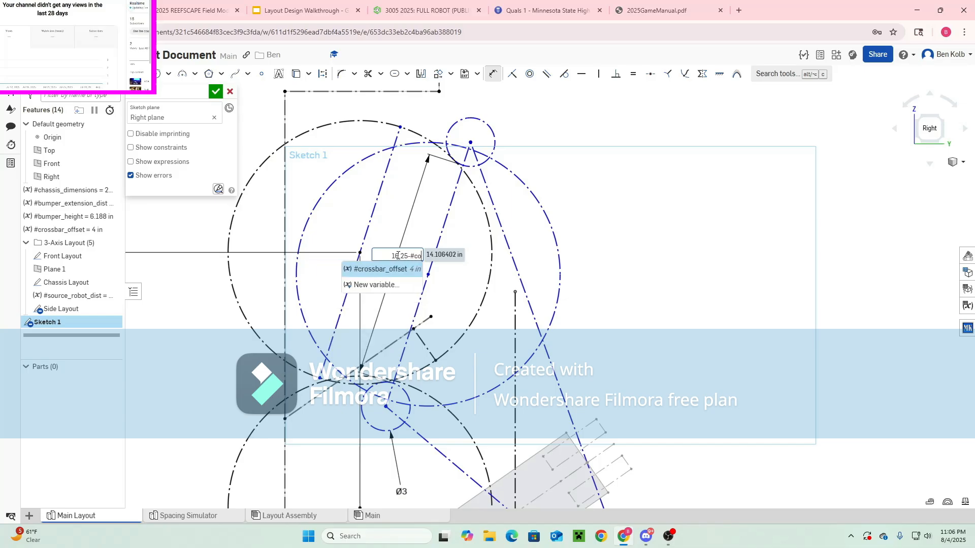
type("mpre")
key("BackSpace")
key("BackSpace")
key("BackSpace")
key("BackSpace")
key("BackSpace")
key("BackSpace")
type("algae")
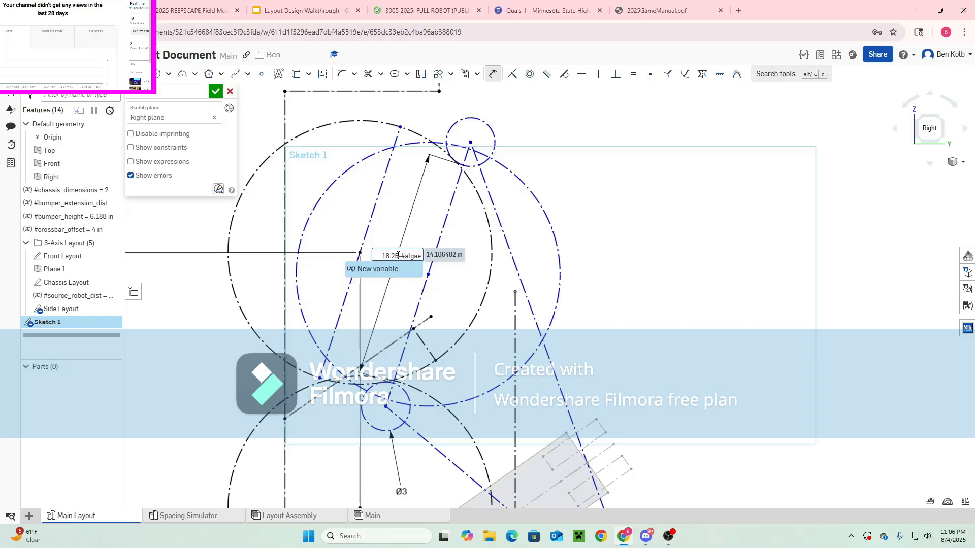
type("_compression")
key("Return")
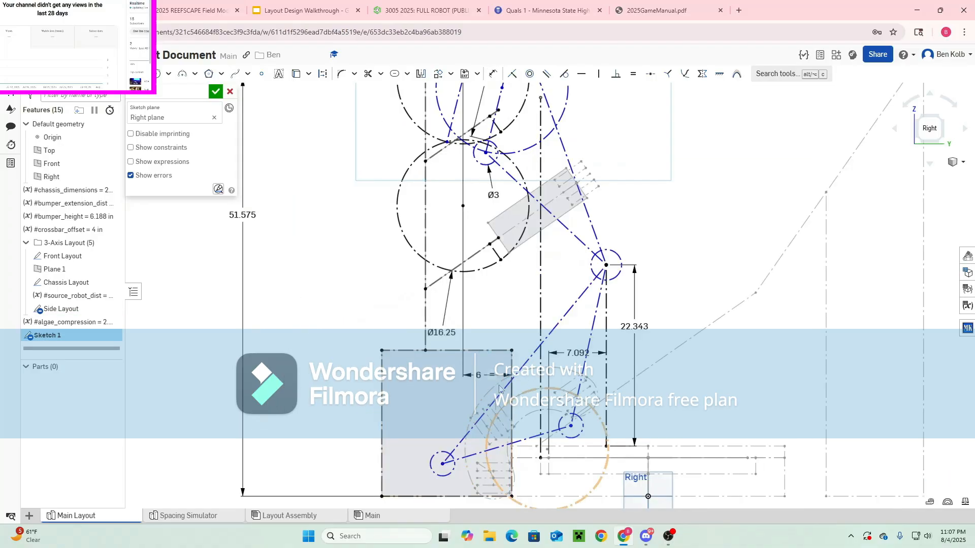
Try deleting the horizontal and vertical dimensions that locate the arm pivot and shifting the pivot, and undo these changes
scroll(445, 351, "down", 4)
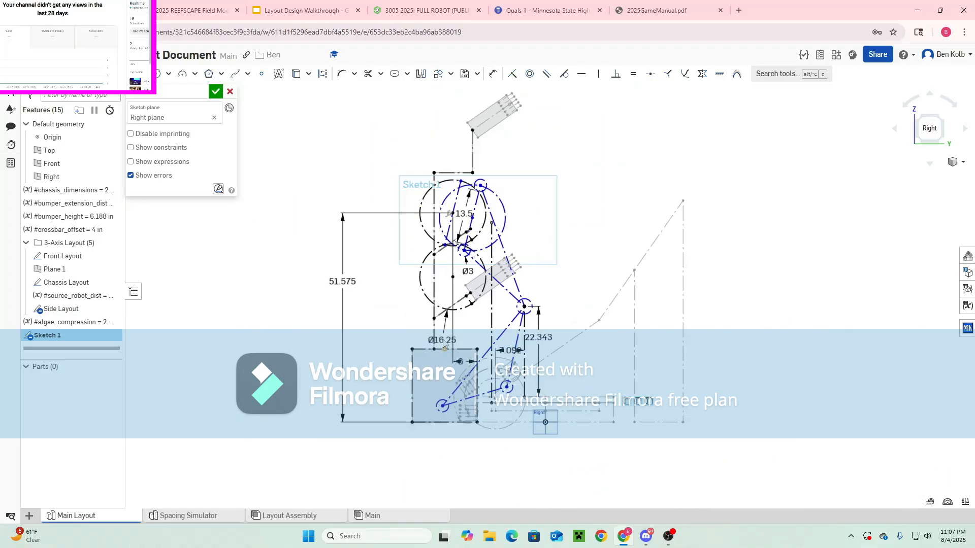
scroll(475, 214, "up", 5)
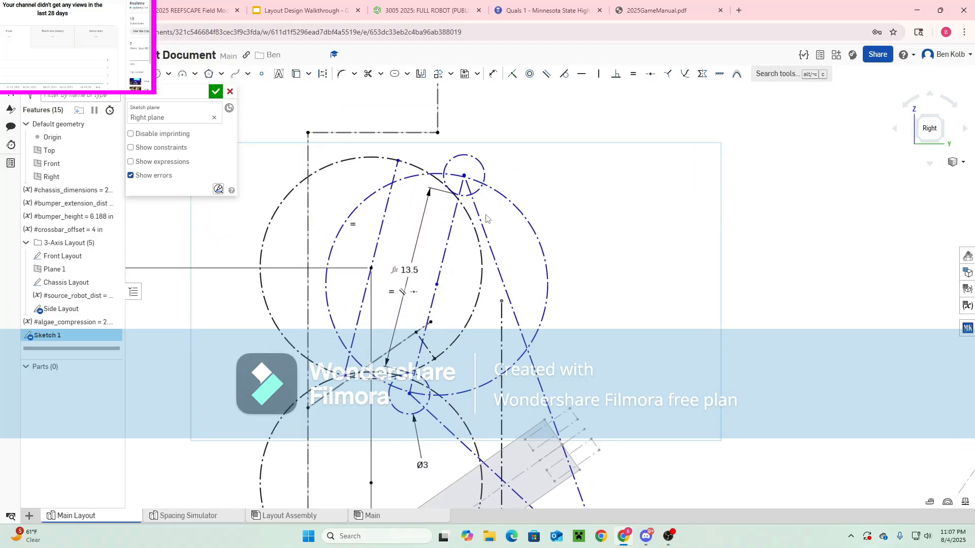
scroll(512, 352, "down", 3)
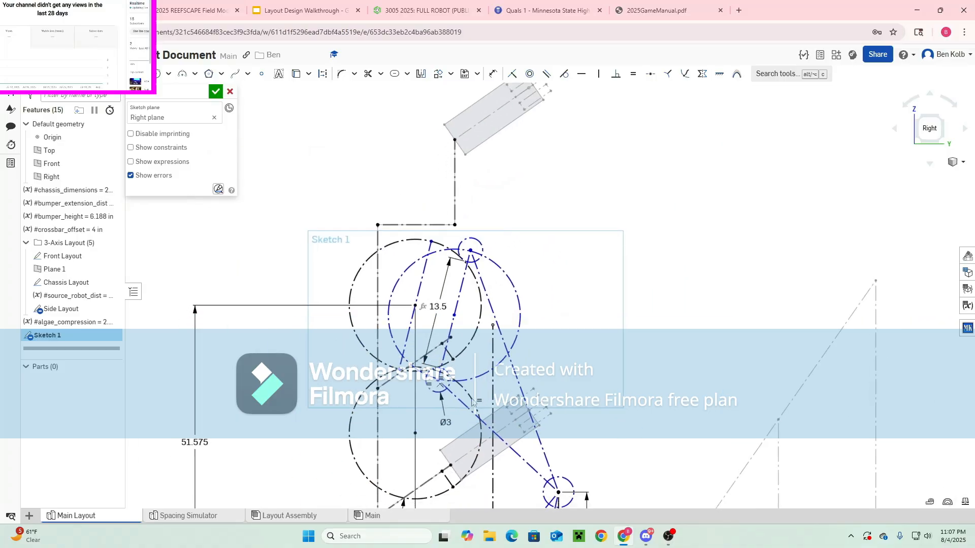
middle_click_drag(572, 448, 430, 276)
left_click(417, 364)
key("Delete")
left_click(471, 342)
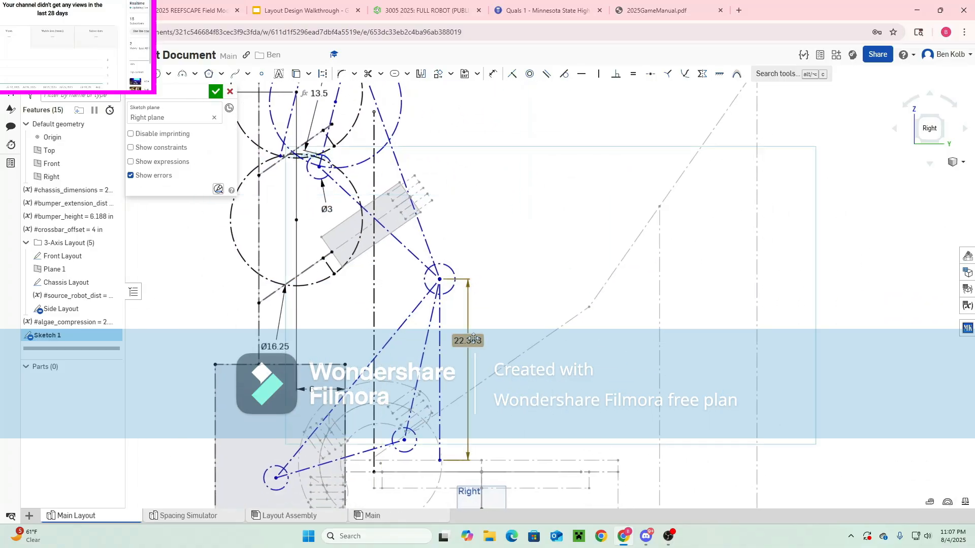
key("Delete")
left_click_drag(440, 280, 432, 299)
key("ctrl+z")
key("ctrl+z")
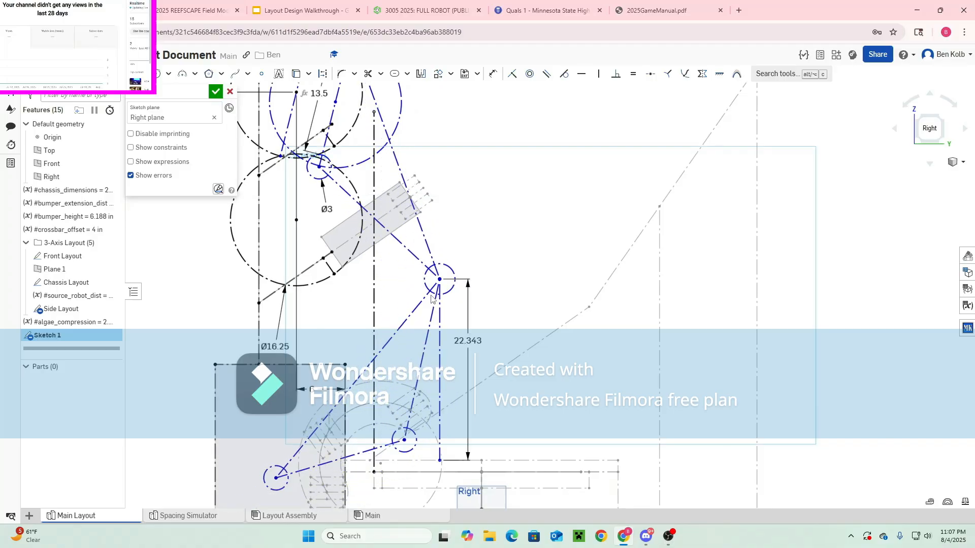
key("ctrl+z")
Move the raised arm's lower roller further into the gap between the two reef algae circles
middle_click_drag(342, 293, 393, 470)
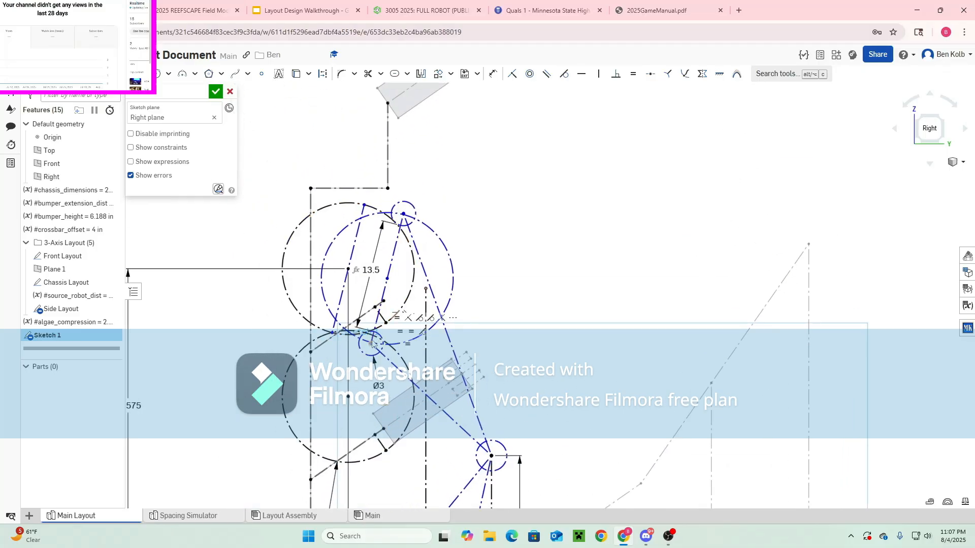
mouse_move(373, 344)
left_mouse_down()
mouse_move(333, 345)
mouse_move(354, 352)
mouse_move(339, 331)
mouse_move(363, 370)
left_mouse_up()
scroll(396, 323, "down", 5)
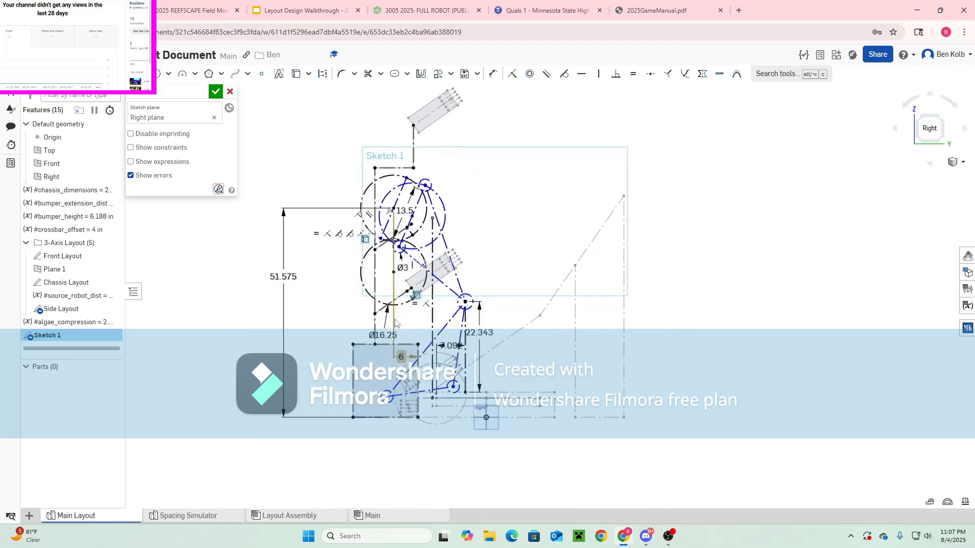
Add an algae-sized construction circle resting on the floor line and make it tangent to both rollers of the lowered arm
scroll(397, 378, "up", 5)
mouse_move(373, 422)
left_mouse_down()
mouse_move(322, 283)
mouse_move(305, 275)
mouse_move(320, 288)
left_mouse_up()
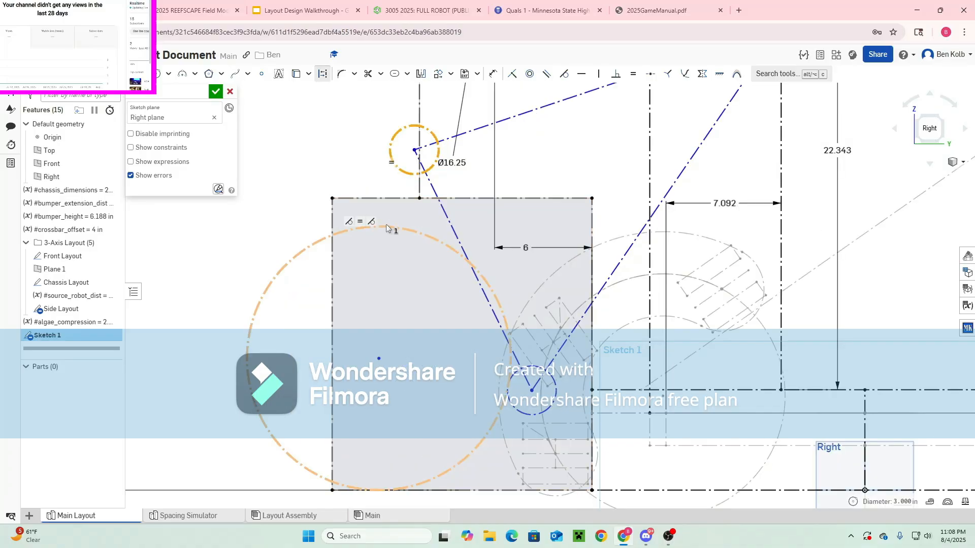
left_click_drag(386, 224, 419, 269)
scroll(506, 366, "up", 2)
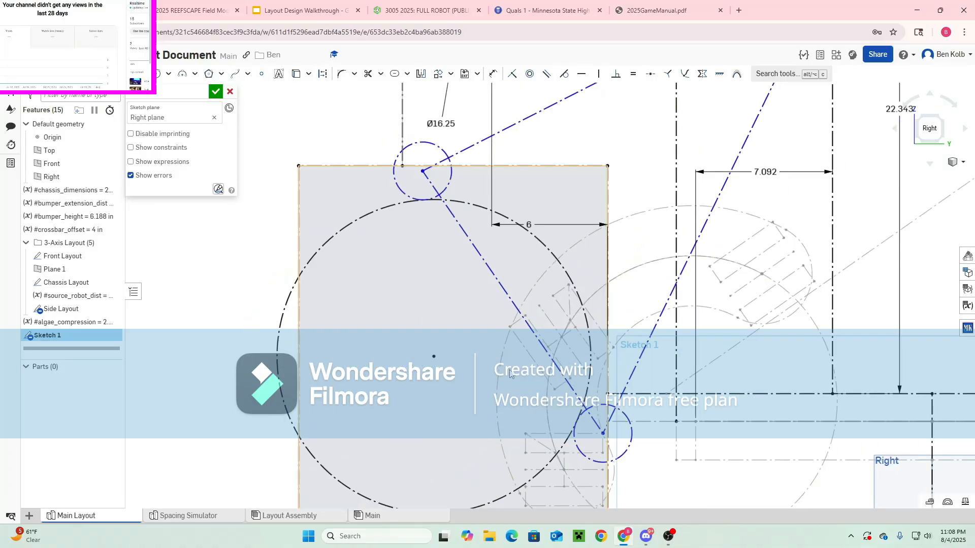
middle_click_drag(506, 366, 380, 346)
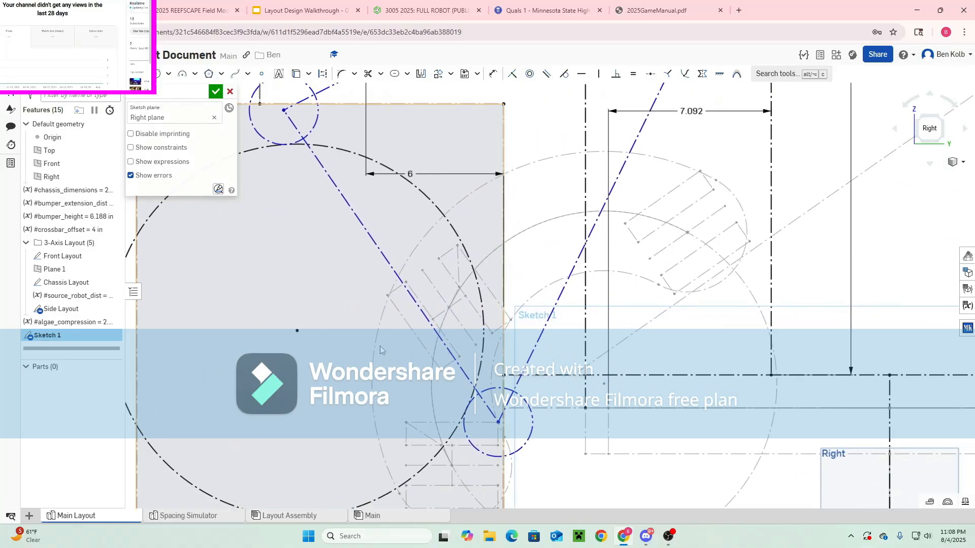
key("q")
left_click(503, 375)
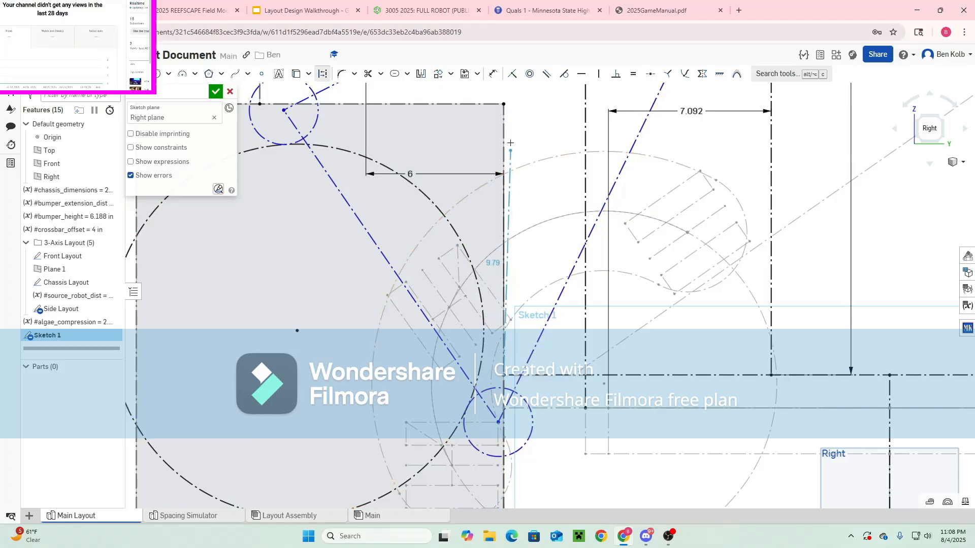
middle_click_drag(508, 241, 500, 331)
scroll(500, 331, "down", 1)
key("d")
left_click(497, 234)
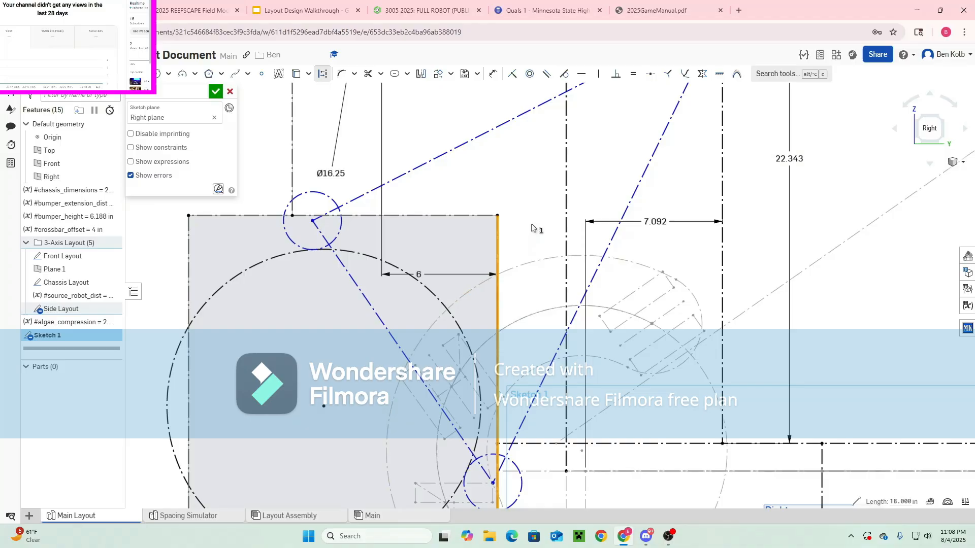
key("Escape")
Delete the horizontal and vertical dimensions that locate the arm pivot
scroll(523, 340, "down", 5)
left_click(621, 323)
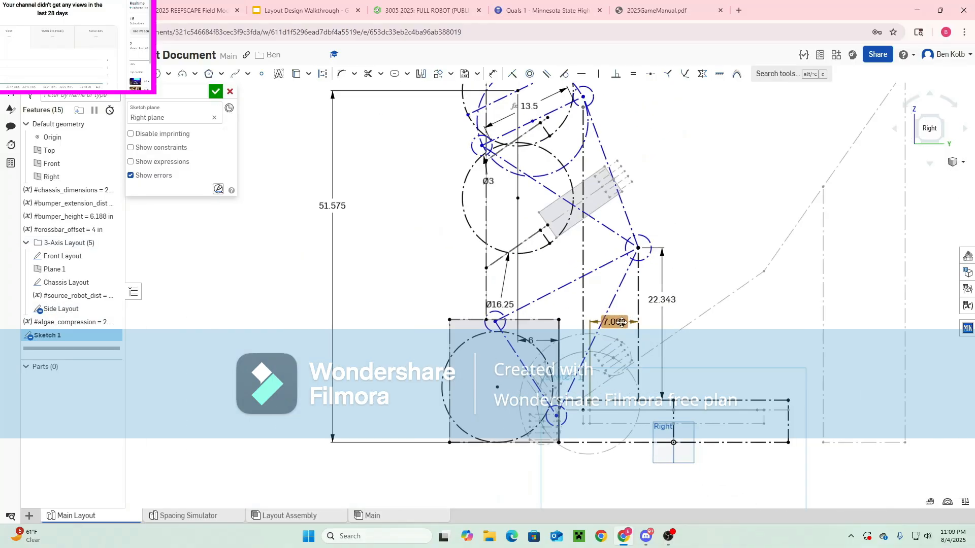
key("Delete")
left_click(657, 304)
key("Delete")
Slide the floor algae circle, together with the lowered arm's rollers, slightly away from the robot
scroll(553, 415, "up", 1)
scroll(552, 415, "up", 1)
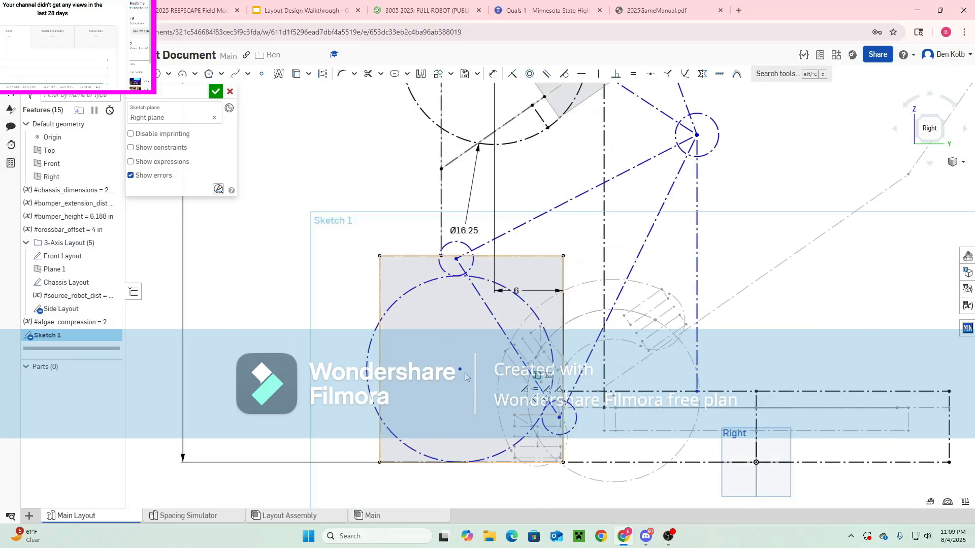
left_click_drag(460, 368, 444, 369)
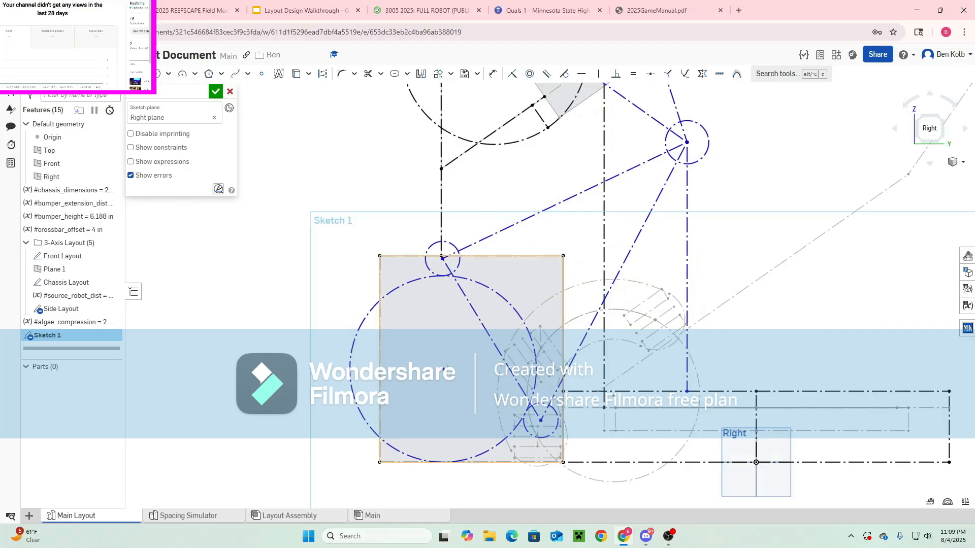
Dimension the gap between the lowered arm's lower roller and the adjacent vertical edge of the shaded block as 1/4 in
scroll(567, 439, "up", 3)
middle_click_drag(571, 414, 485, 410)
key("d")
left_click(459, 408)
left_click(470, 416)
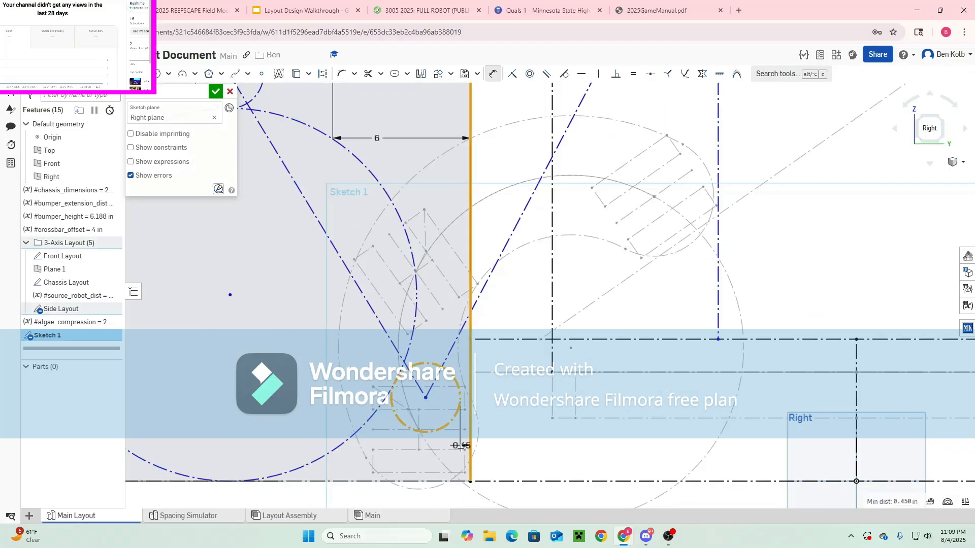
middle_click_drag(460, 470, 452, 335)
left_click(452, 405)
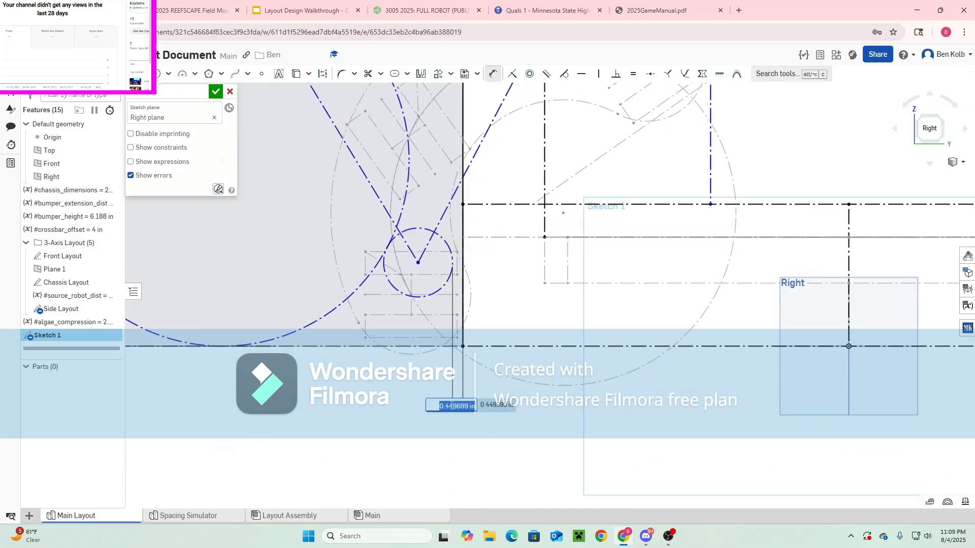
type("1/4")
key("Return")
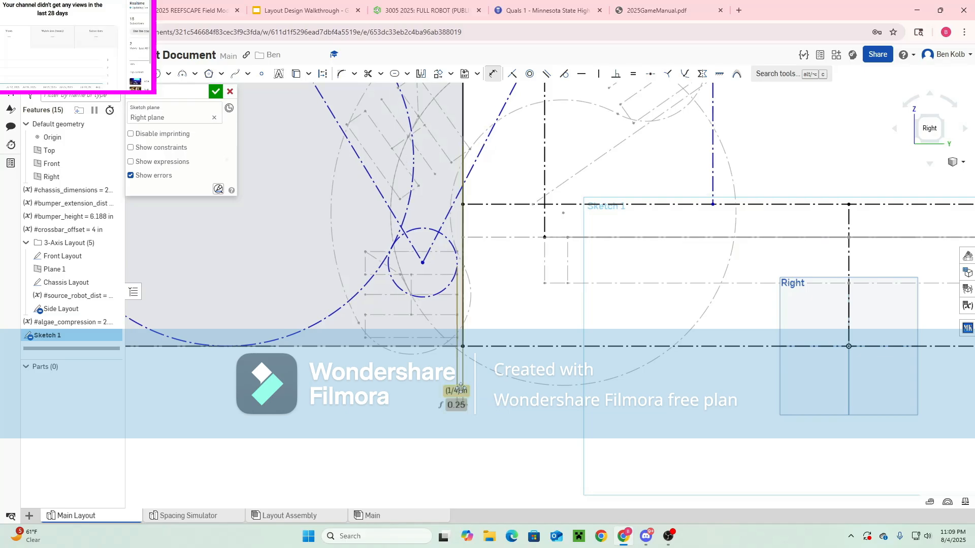
key("Escape")
scroll(406, 343, "down", 5)
middle_click_drag(375, 216, 389, 301)
scroll(351, 303, "up", 3)
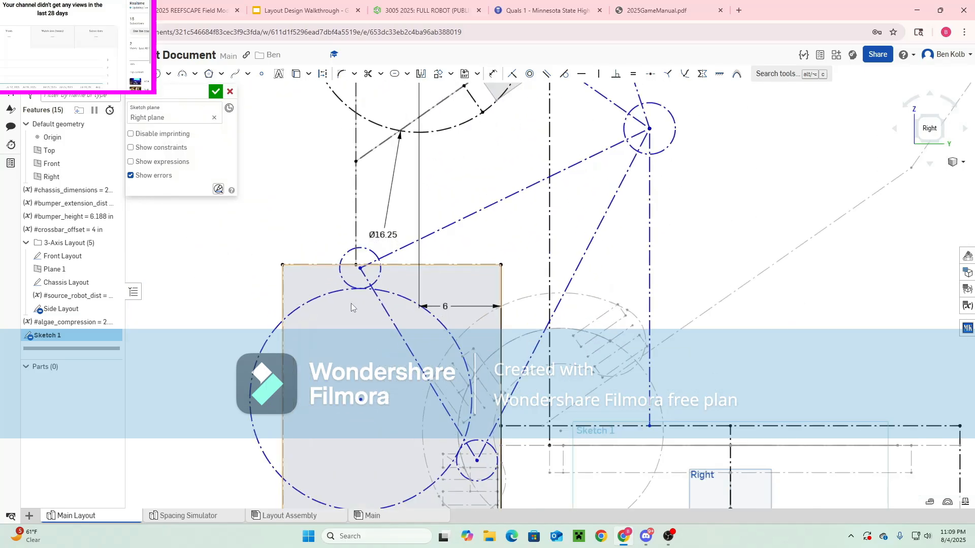
middle_click_drag(377, 341, 380, 294)
scroll(382, 250, "down", 1)
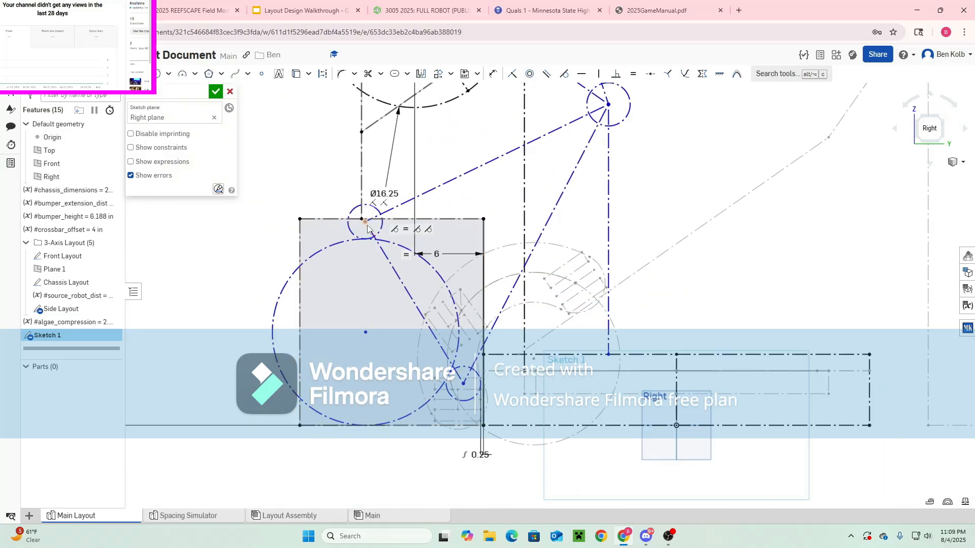
Move the lowered arm's outer roller away from the robot and adjust the position of the shared arm pivot
mouse_move(365, 222)
left_mouse_down()
mouse_move(313, 230)
mouse_move(356, 233)
mouse_move(326, 228)
left_mouse_up()
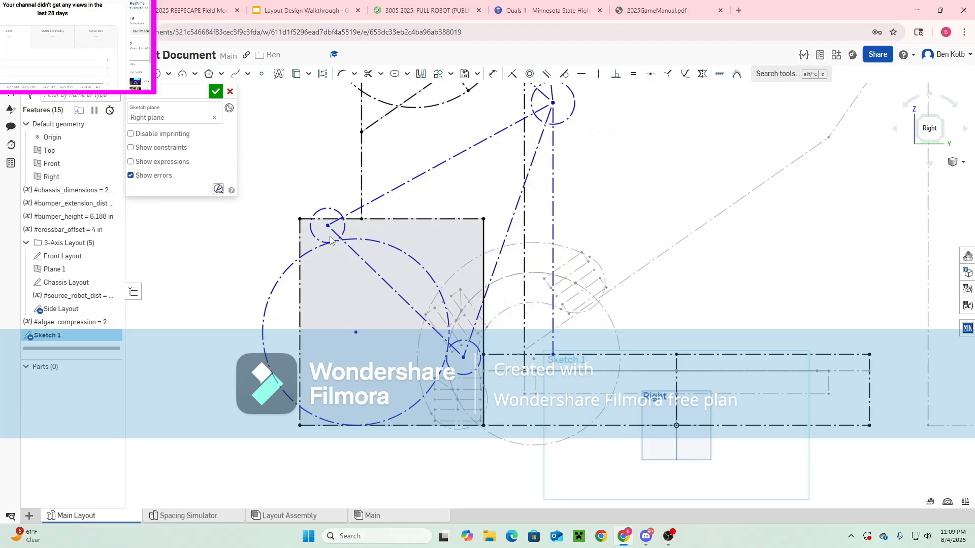
scroll(342, 370, "down", 2)
middle_click_drag(342, 332, 357, 444)
mouse_move(507, 280)
left_mouse_down()
mouse_move(545, 292)
mouse_move(483, 295)
mouse_move(558, 295)
mouse_move(514, 289)
left_mouse_up()
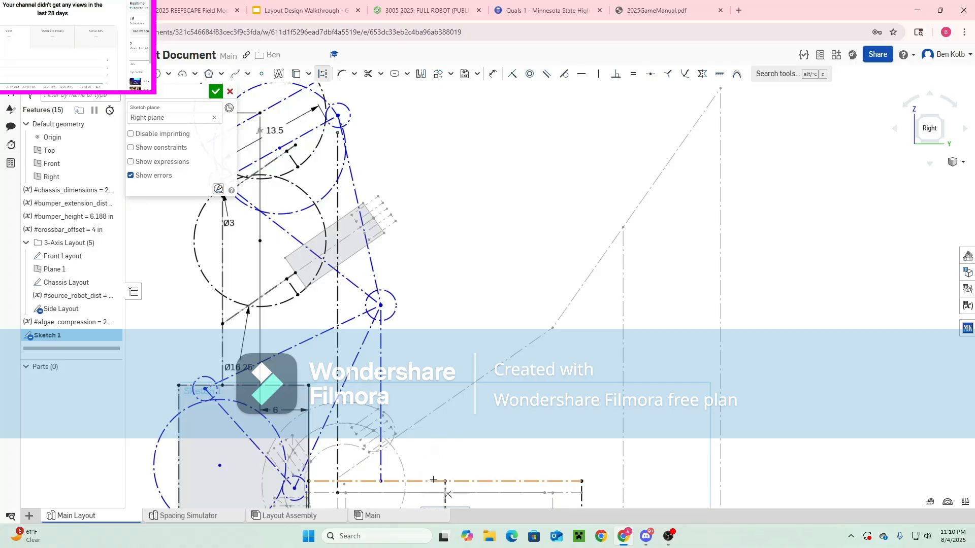
Draw a vertical construction line up from the chassis's top edge, beside the arm pivot, and centre a circle on its upper end
left_click(433, 481)
left_click(433, 308)
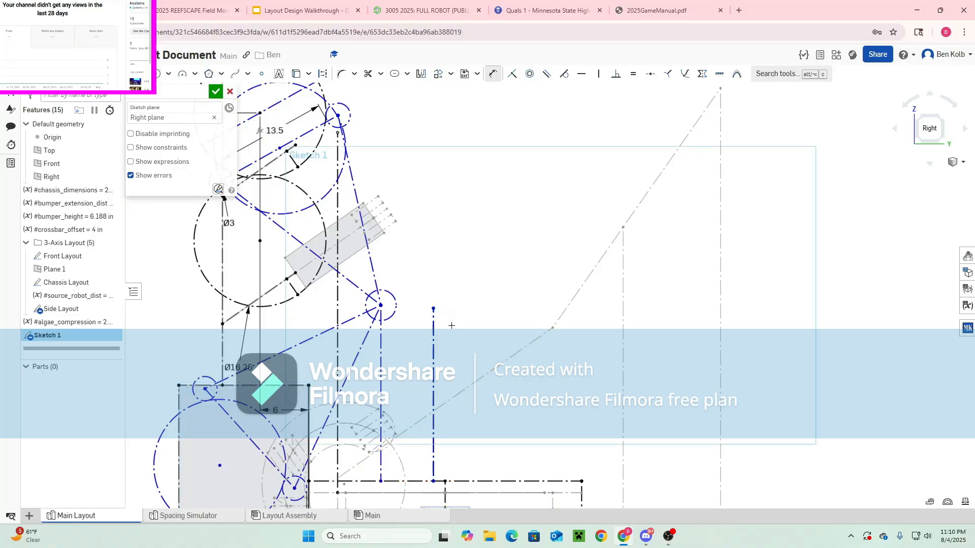
key("c")
left_click(433, 309)
left_click(415, 329)
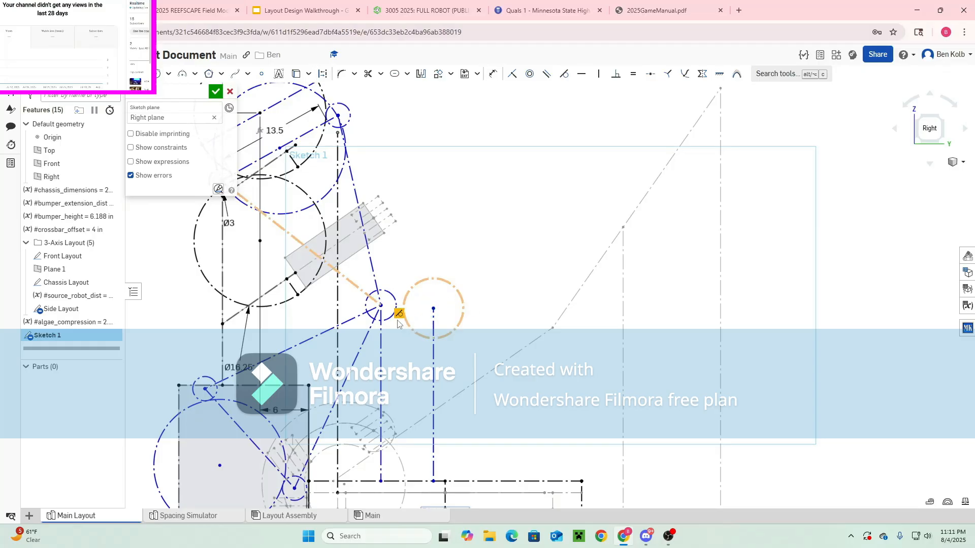
Delete the new circle's tangent constraint to the arm line and make the circle equal to the existing pivot circle
key("Delete")
left_click_drag(405, 320, 413, 317)
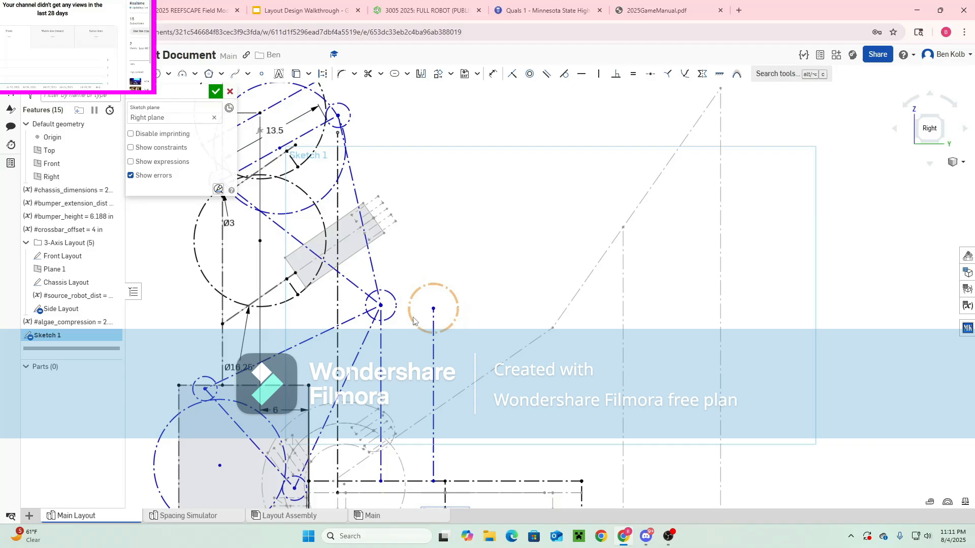
key("d")
left_click(412, 320)
left_click(393, 314)
key("Escape")
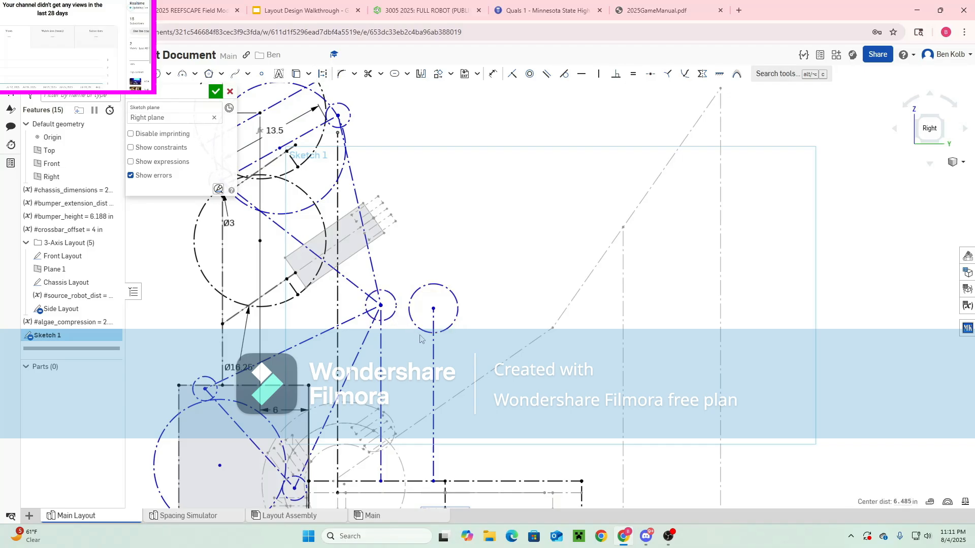
key("e")
Constrain the centre of the new pivot circle to be horizontal with the existing arm pivot
left_click(433, 309)
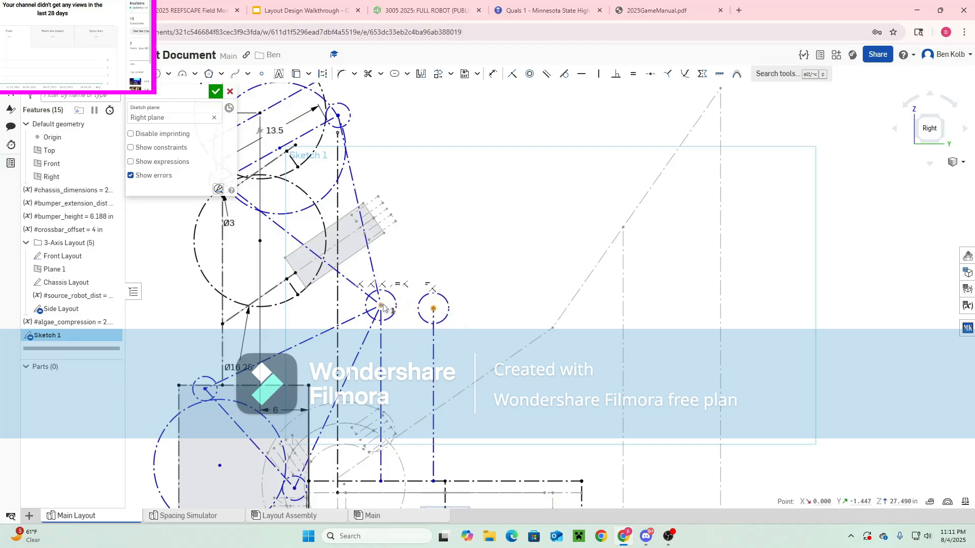
left_click(381, 305)
key("h")
Sketch another triangular arm from the second pivot, with its sides and two end rollers equal to those of the existing arm
scroll(399, 344, "down", 1)
middle_click_drag(401, 349, 448, 385)
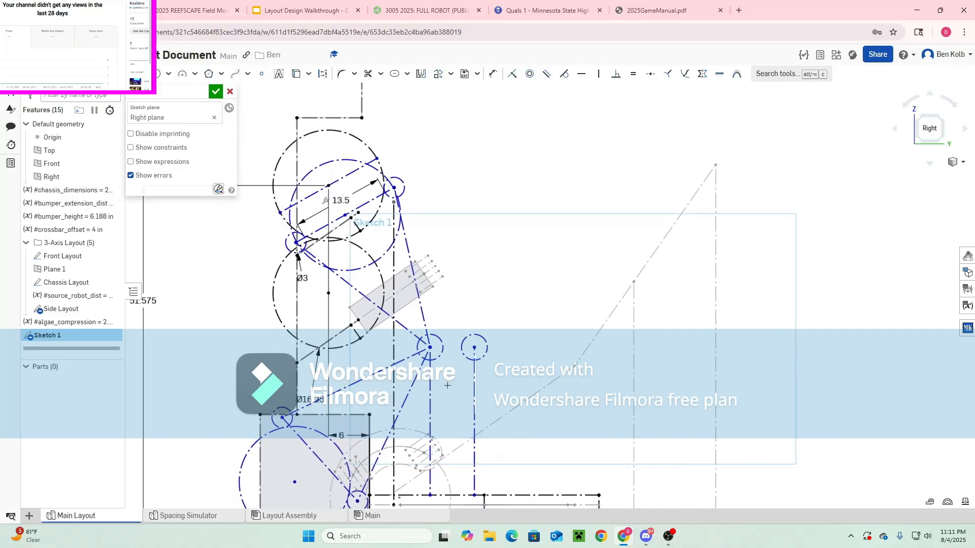
key("d")
left_click(475, 348)
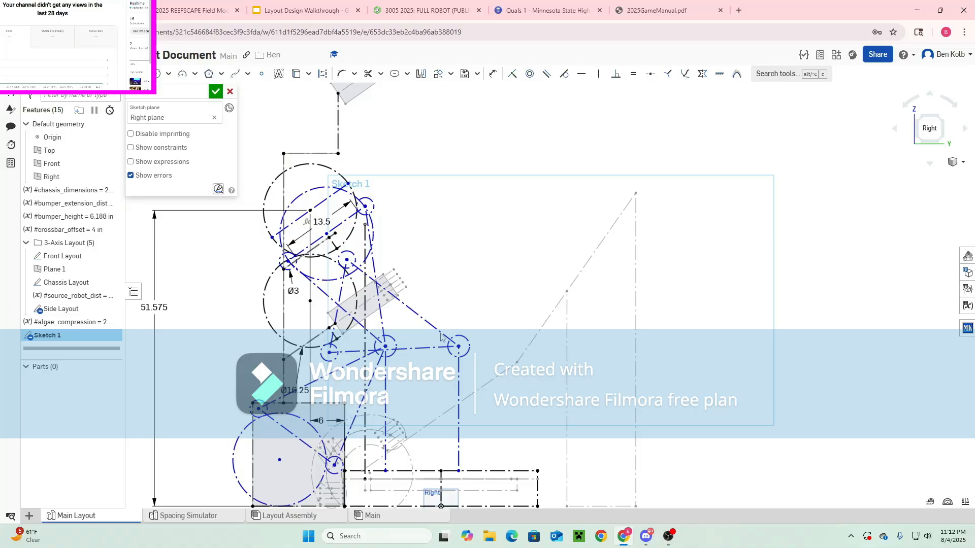
Try shifting the shared arm pivot slightly downward, and undo the move
scroll(391, 364, "up", 3)
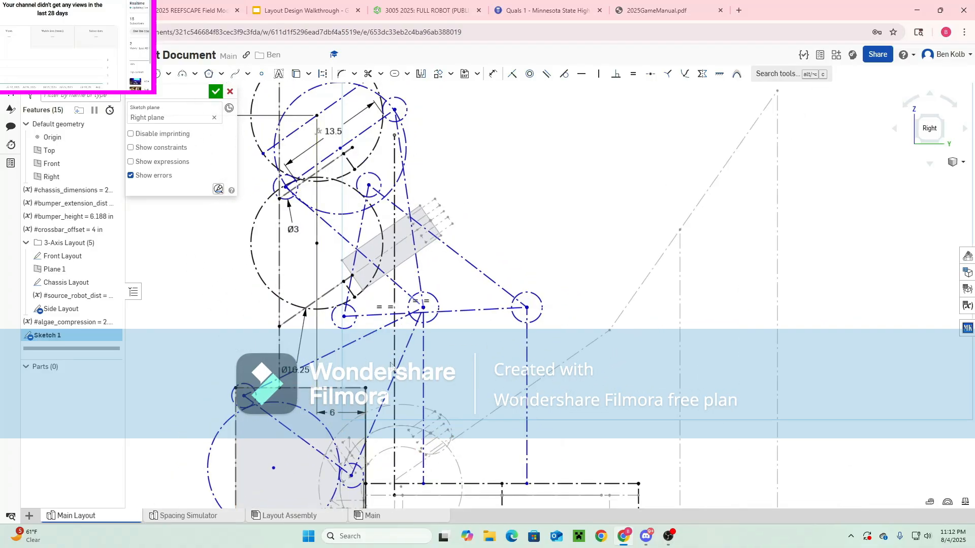
mouse_move(424, 311)
left_mouse_down()
mouse_move(441, 309)
mouse_move(428, 325)
left_mouse_up()
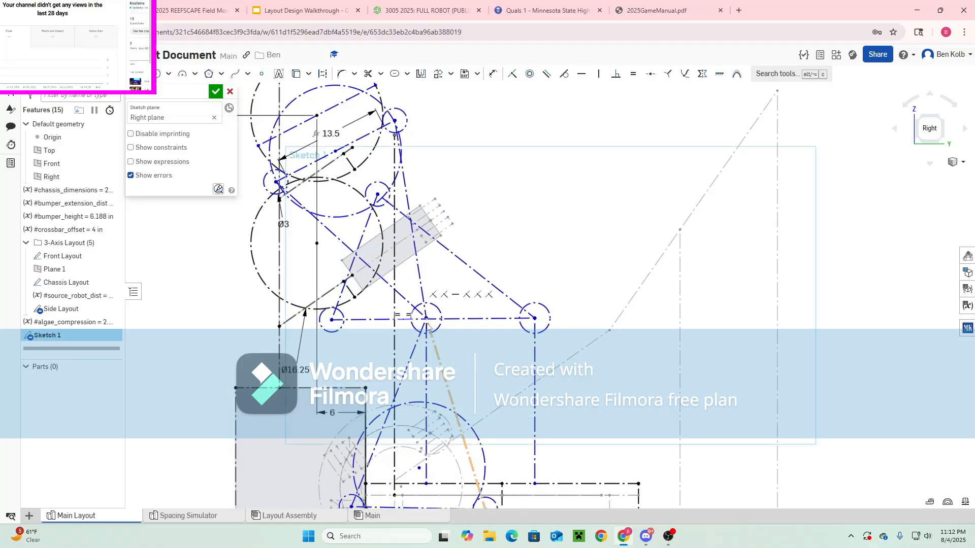
key("ctrl+z")
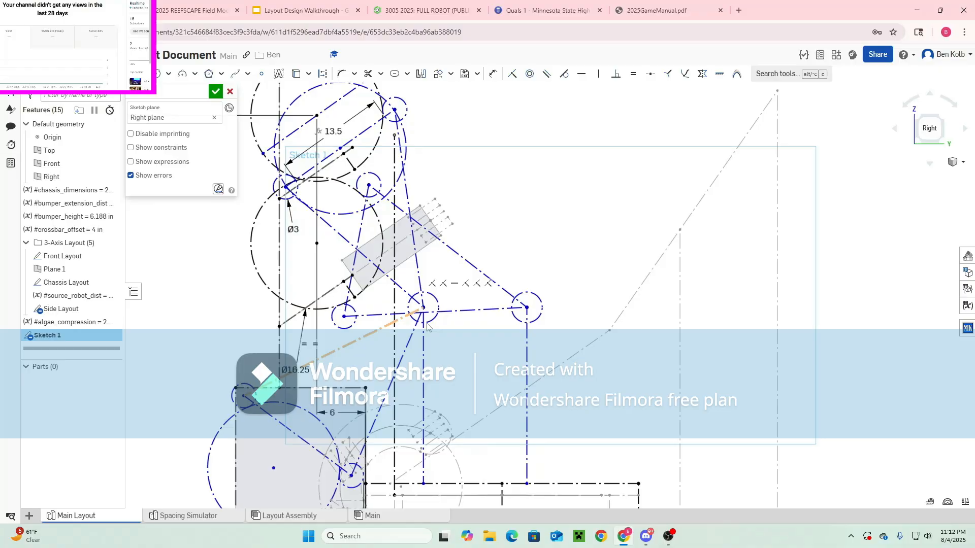
Dimension the horizontal distance between the two arm pivots
scroll(427, 326, "down", 3)
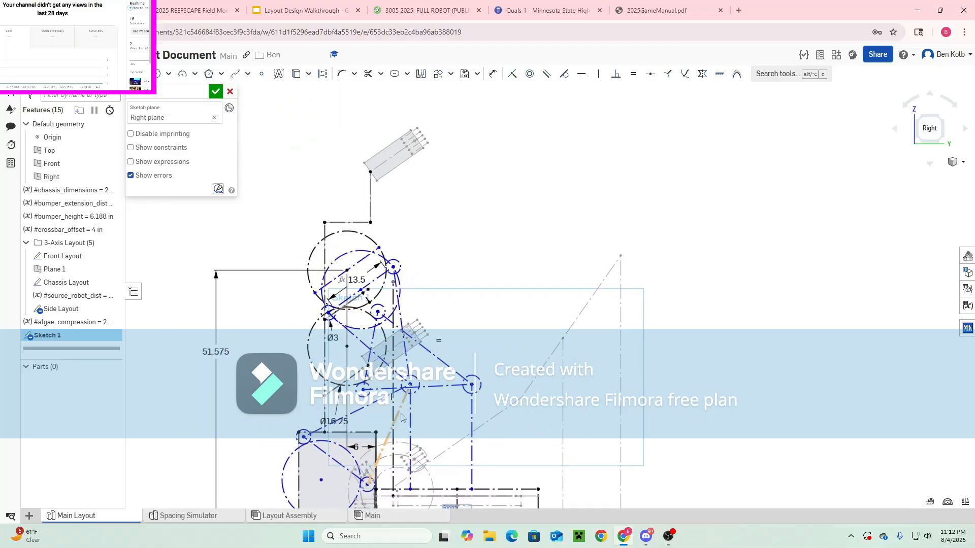
scroll(412, 378, "up", 4)
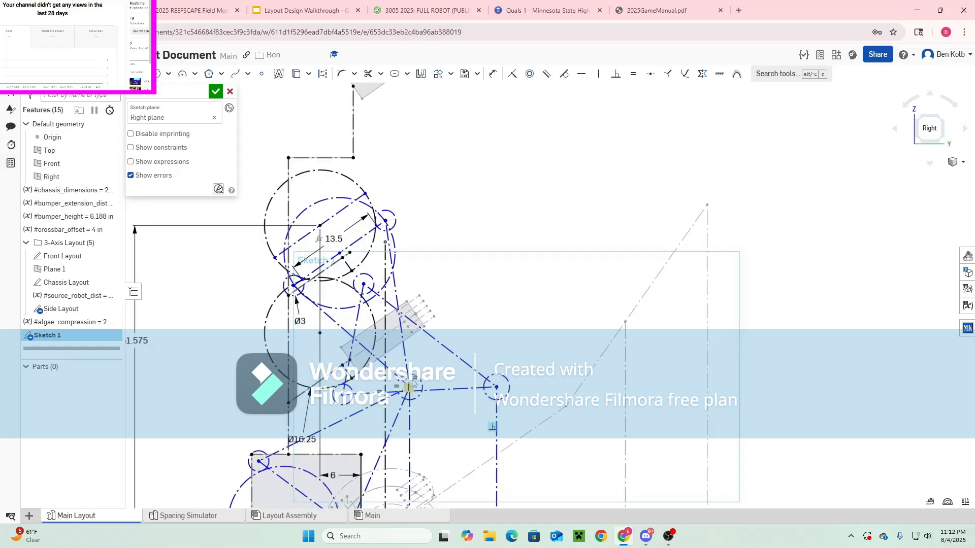
scroll(421, 434, "up", 2)
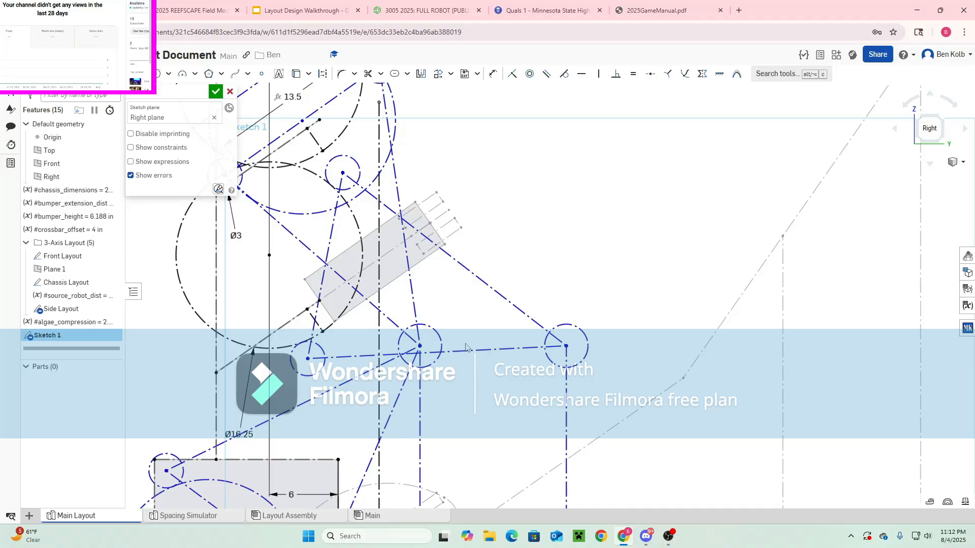
scroll(429, 339, "down", 5)
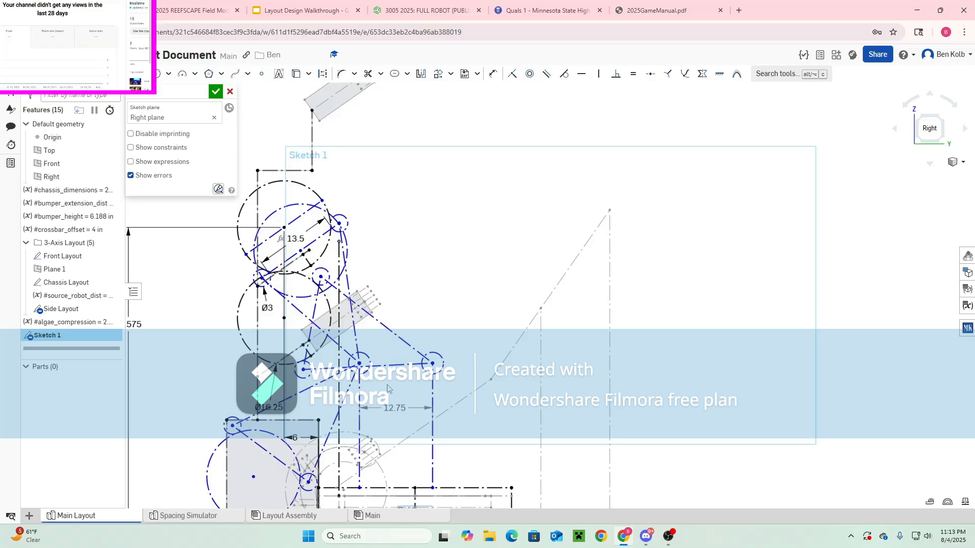
Sketch a raised construction arm triangle from the original pivot, leaning back over the robot, with sides and end rollers matching the existing arms
scroll(351, 362, "up", 5)
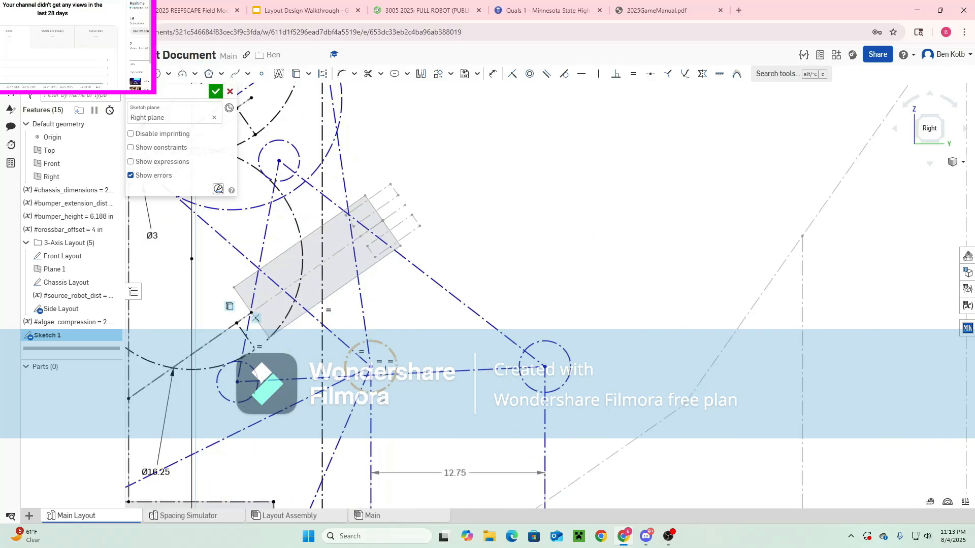
scroll(352, 362, "down", 2)
middle_click_drag(351, 362, 355, 420)
mouse_move(351, 463)
middle_mouse_down()
mouse_move(458, 445)
mouse_move(392, 417)
middle_mouse_up()
scroll(475, 420, "down", 3)
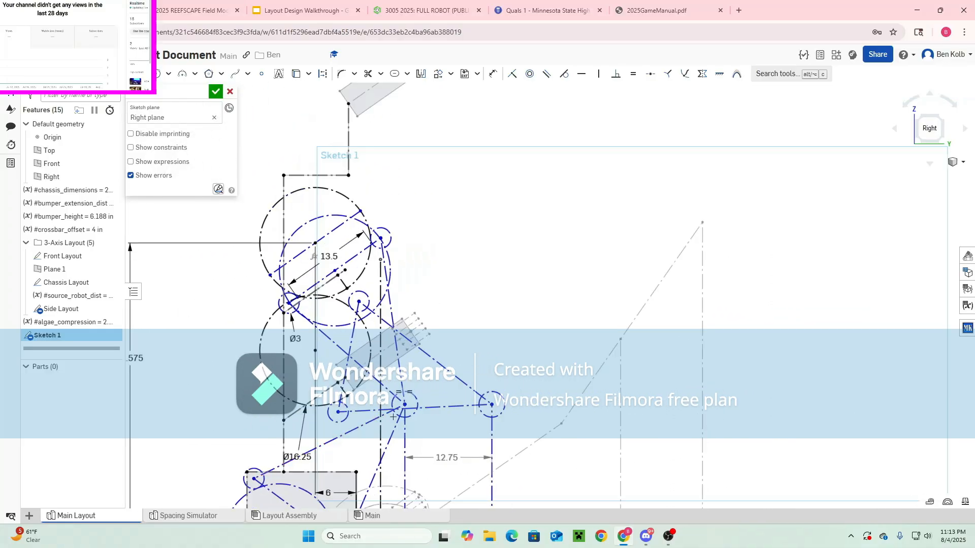
key("q")
left_click(404, 405)
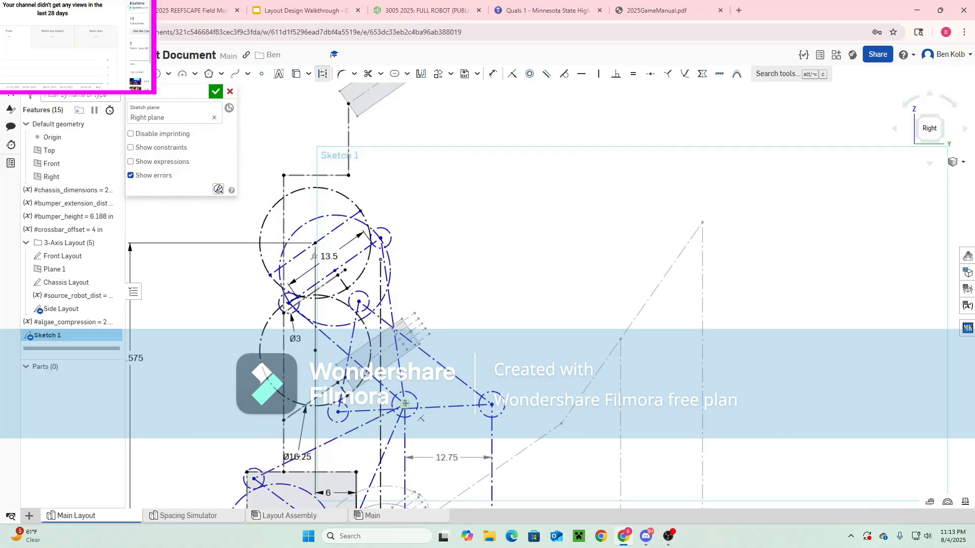
left_click(454, 240)
left_click(520, 306)
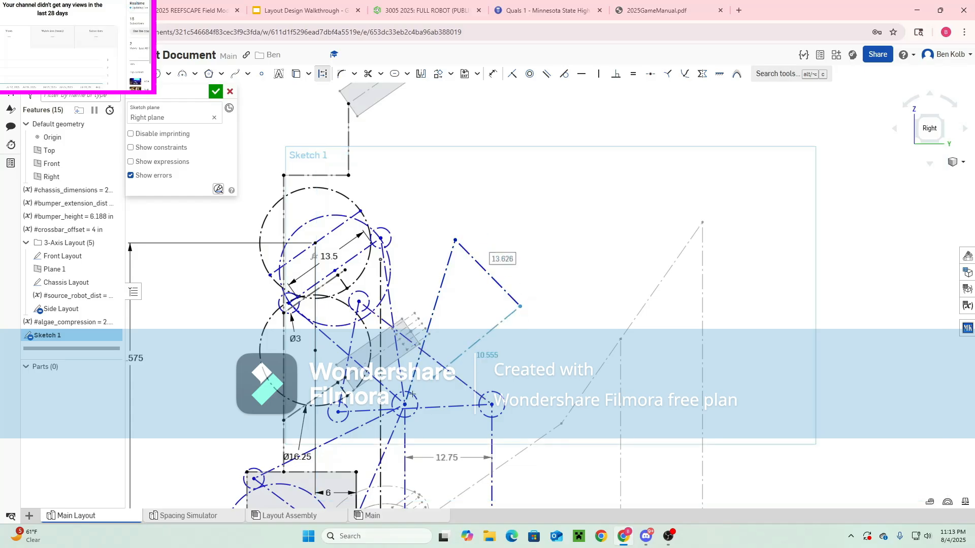
left_click(405, 405)
key("Escape")
left_click(429, 327)
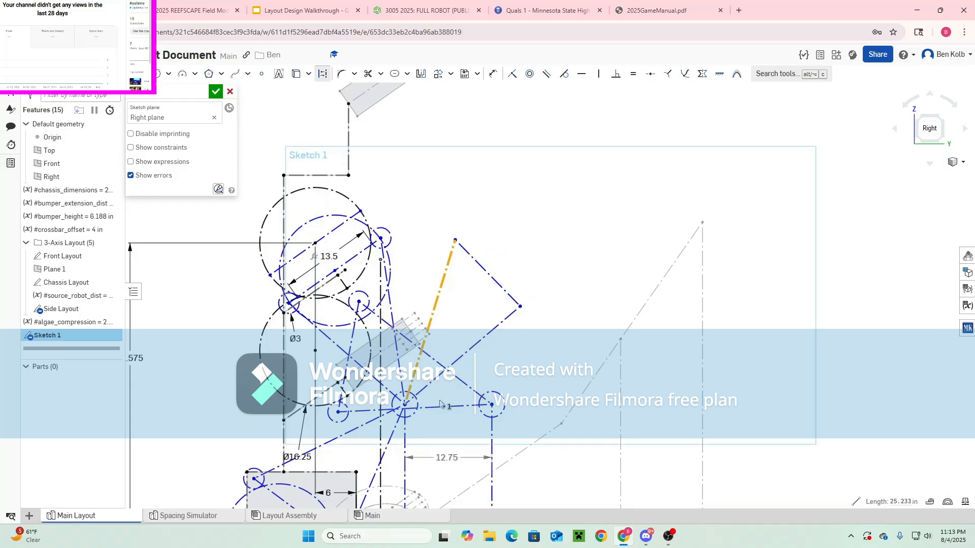
left_click(464, 342)
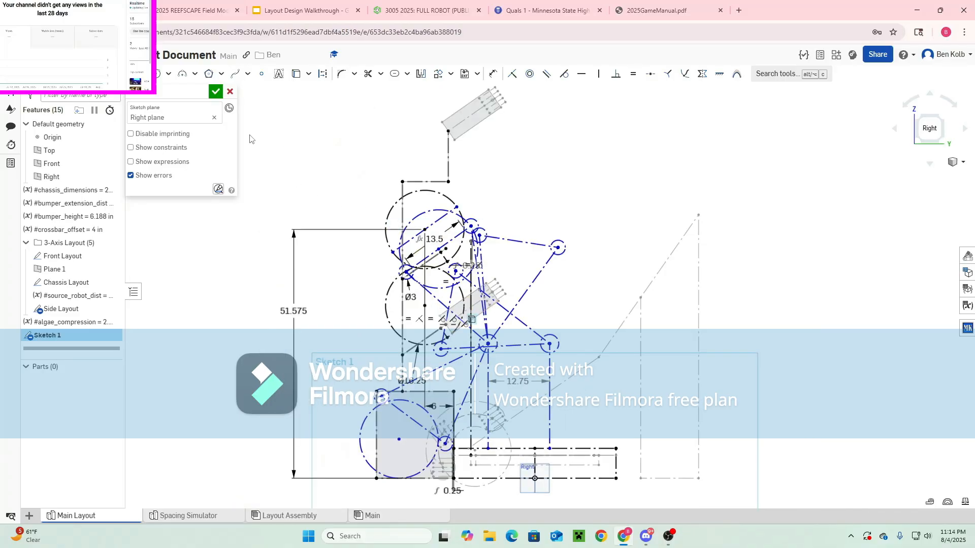
Rename Sketch 1 as "Algae Mech Layout" and finish the sketch
right_click(64, 333)
left_click(95, 115)
type("Algae Mech Layout")
key("Return")
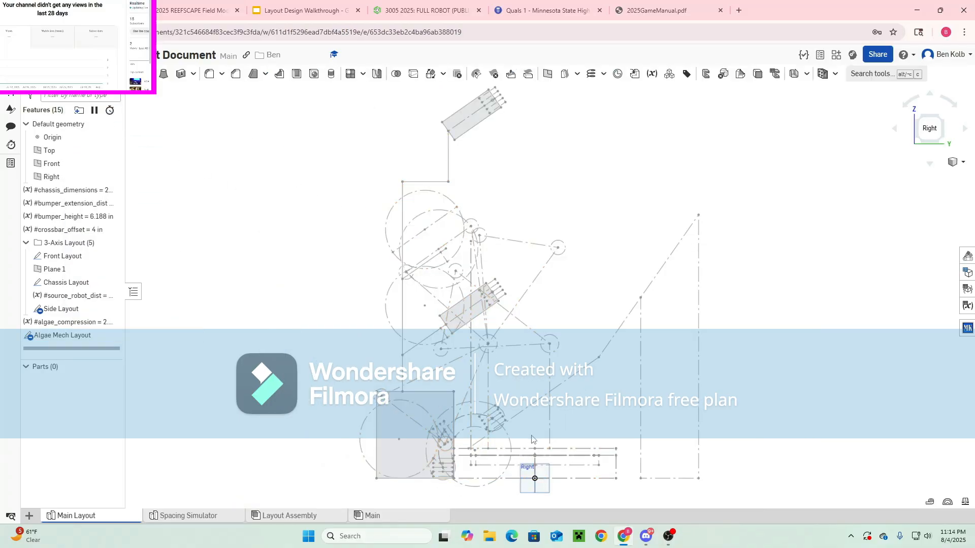
Reopen the Algae Mech Layout sketch to check it, close it, and select the Side Layout sketch
left_click(528, 288)
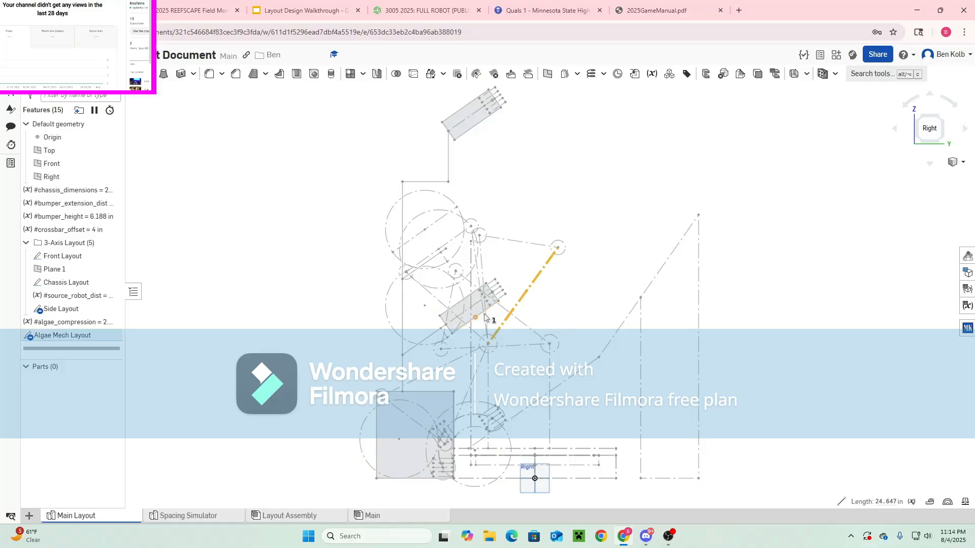
left_click(548, 306)
left_click(63, 335)
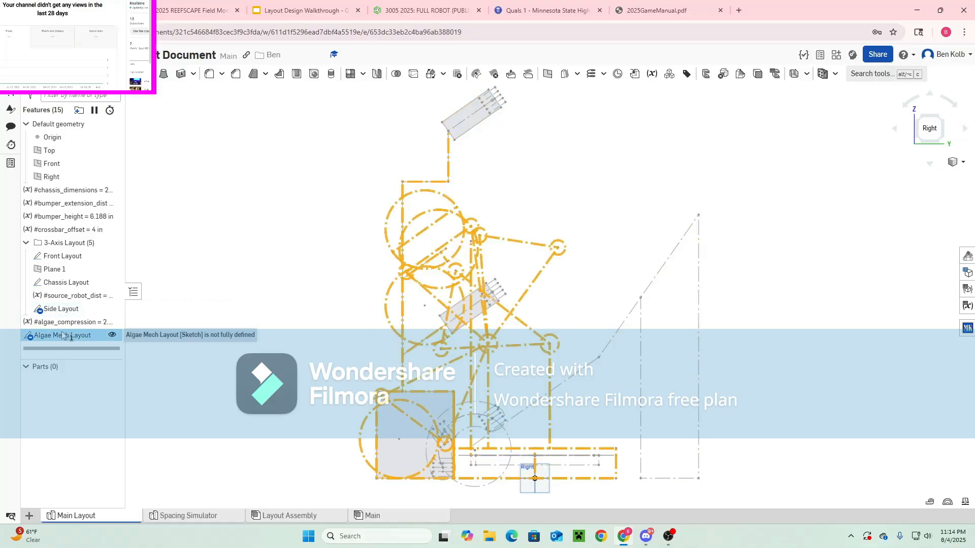
double_click(62, 335)
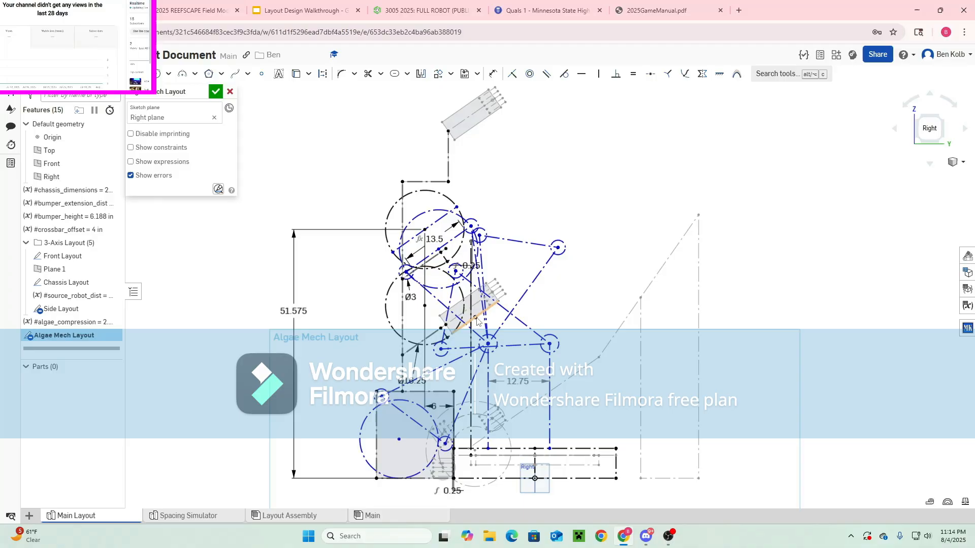
left_click(215, 92)
left_click(62, 309)
double_click(62, 309)
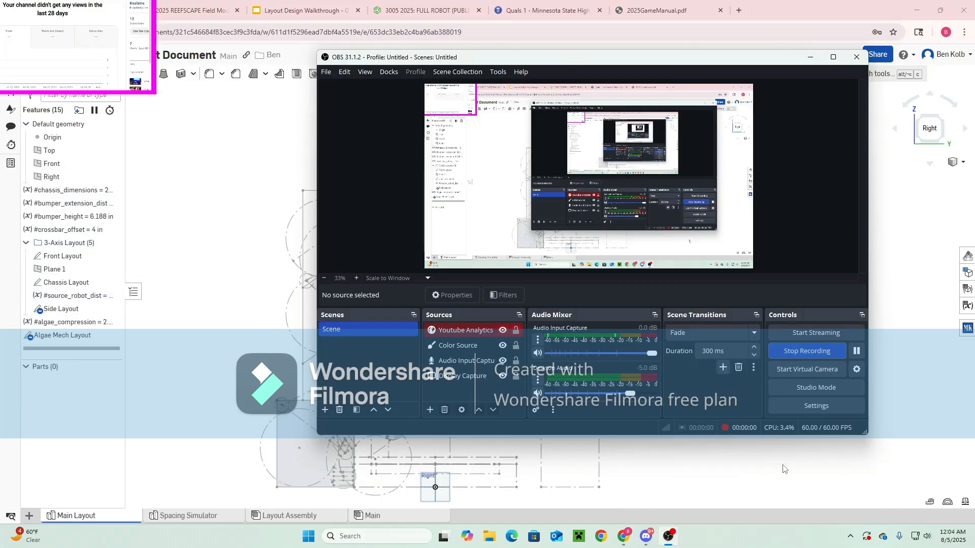
Switch back to Onshape and examine the finished arm and chassis layout sketches from the side and front
key("alt+Tab")
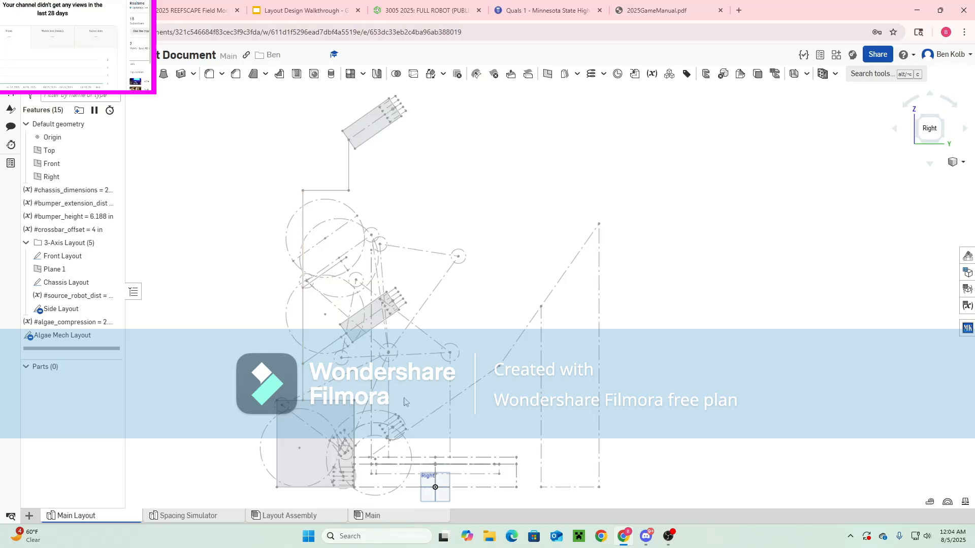
left_click(408, 325)
left_click(505, 288)
left_click(403, 342)
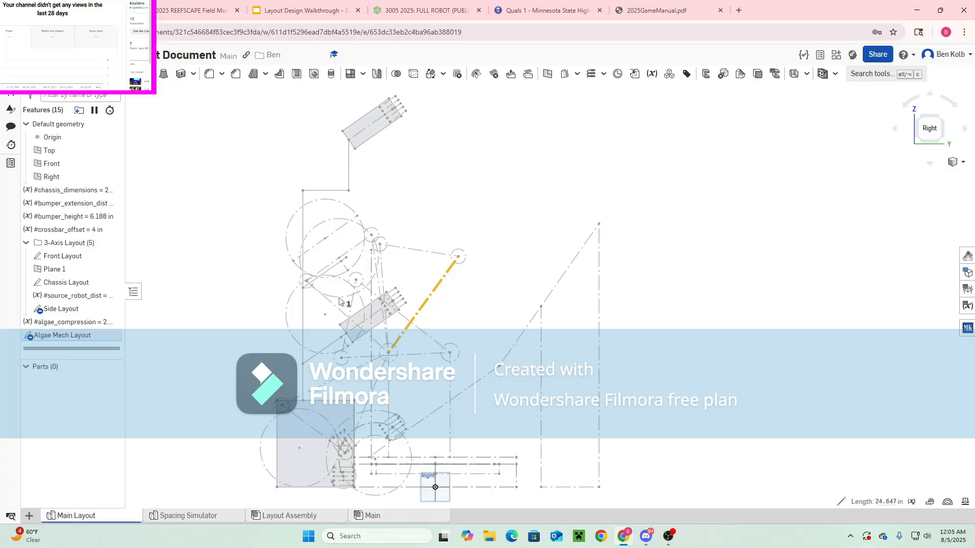
left_click(492, 321)
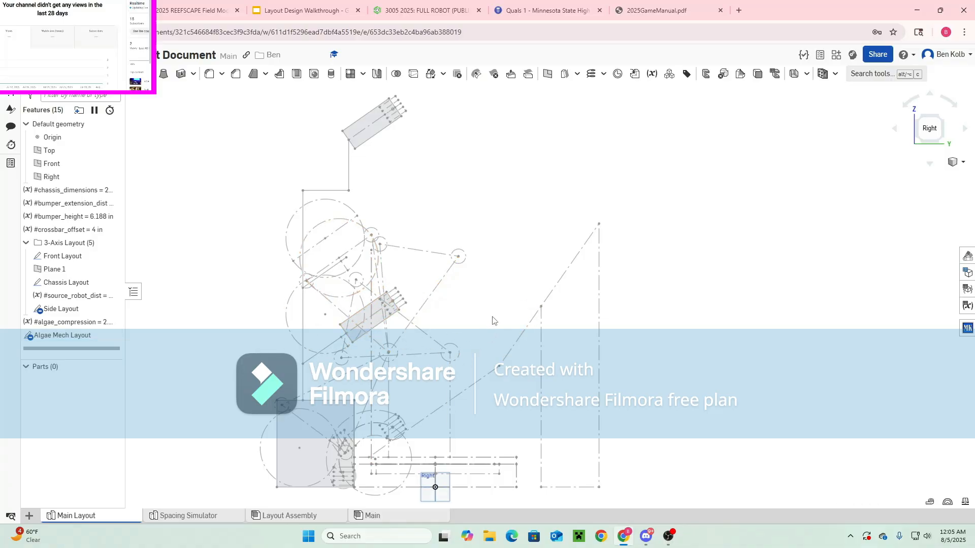
mouse_move(493, 321)
right_mouse_down()
mouse_move(512, 324)
mouse_move(502, 323)
right_mouse_up()
mouse_move(368, 413)
right_mouse_down()
mouse_move(395, 414)
mouse_move(303, 421)
right_mouse_up()
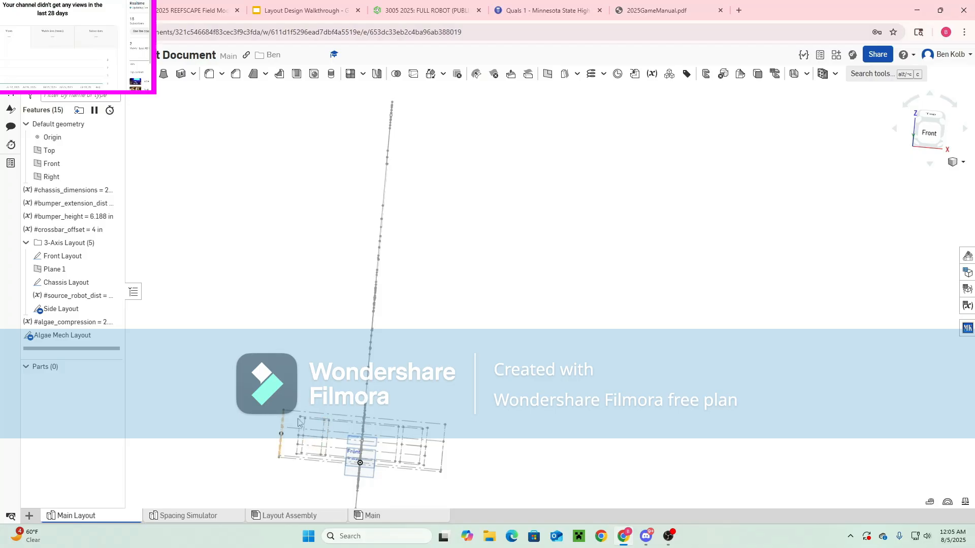
right_click_drag(390, 441, 325, 440)
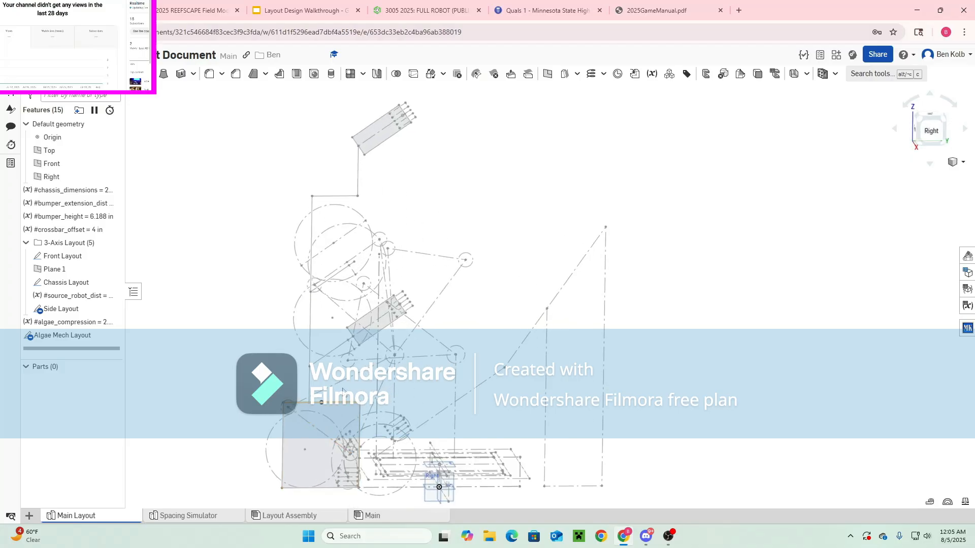
scroll(355, 394, "up", 5)
scroll(361, 416, "down", 5)
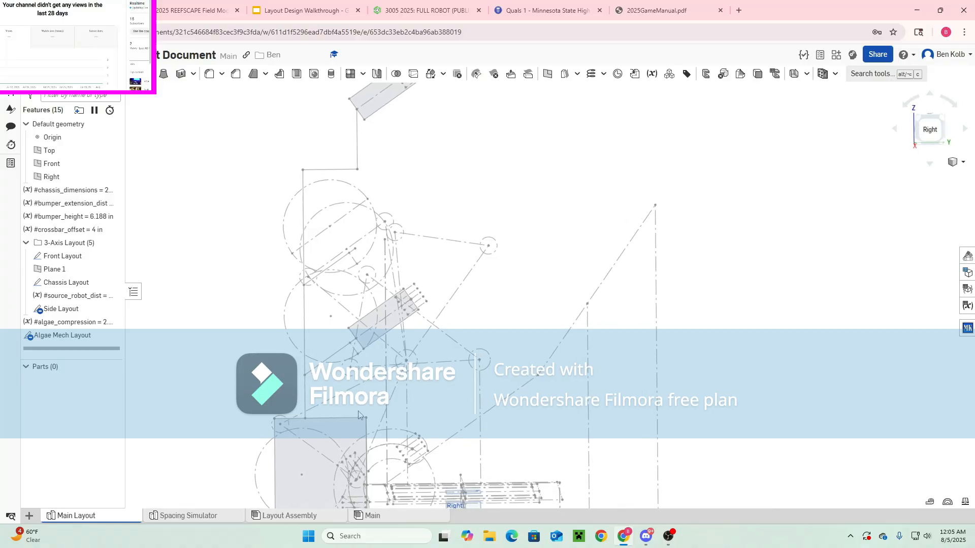
scroll(394, 412, "up", 5)
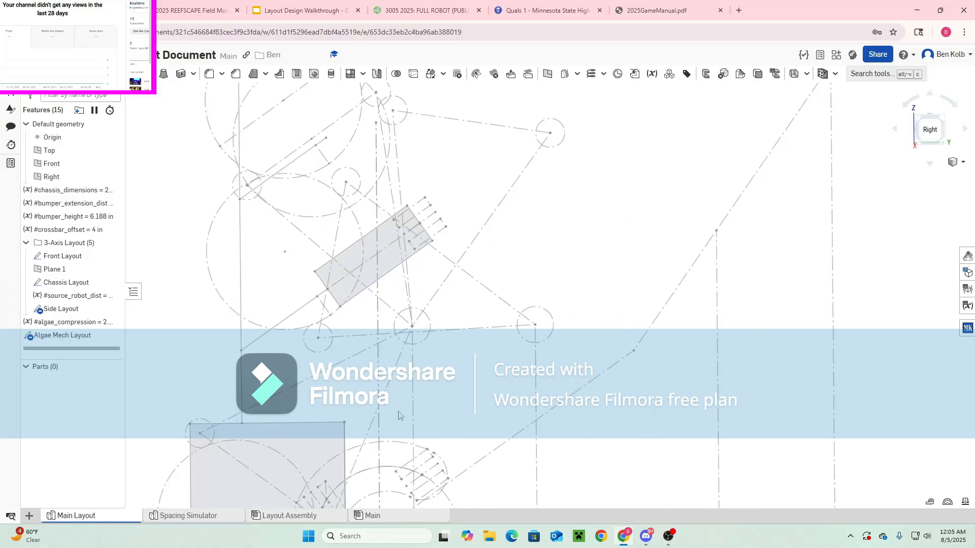
scroll(327, 442, "down", 8)
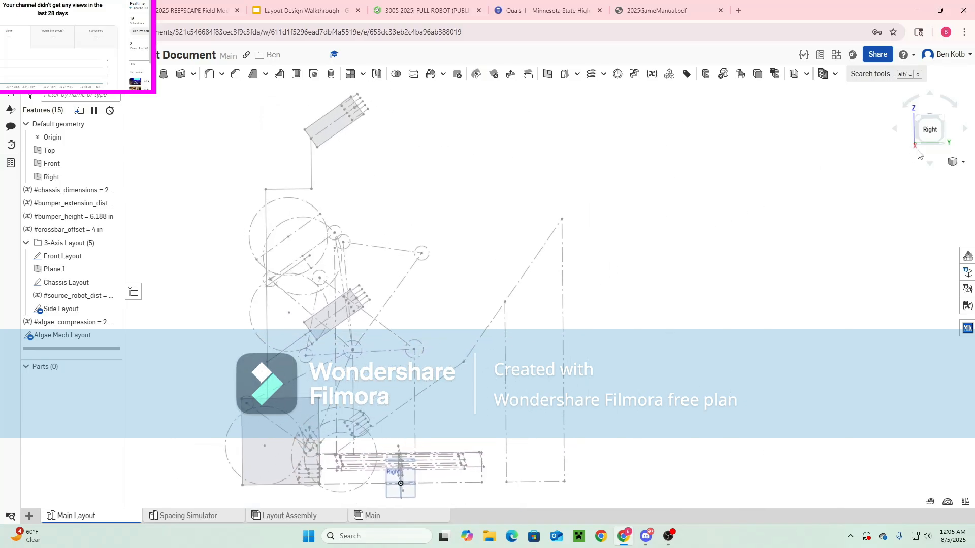
Reopen the Side Layout sketch and draw a 2 in wide vertical construction outline for the elevator, rising from the chassis's lower line
scroll(404, 411, "up", 5)
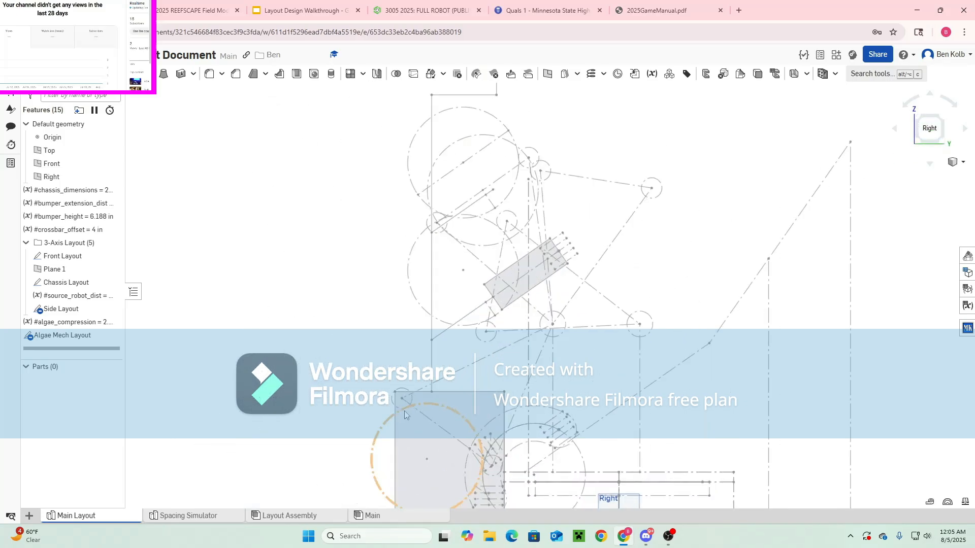
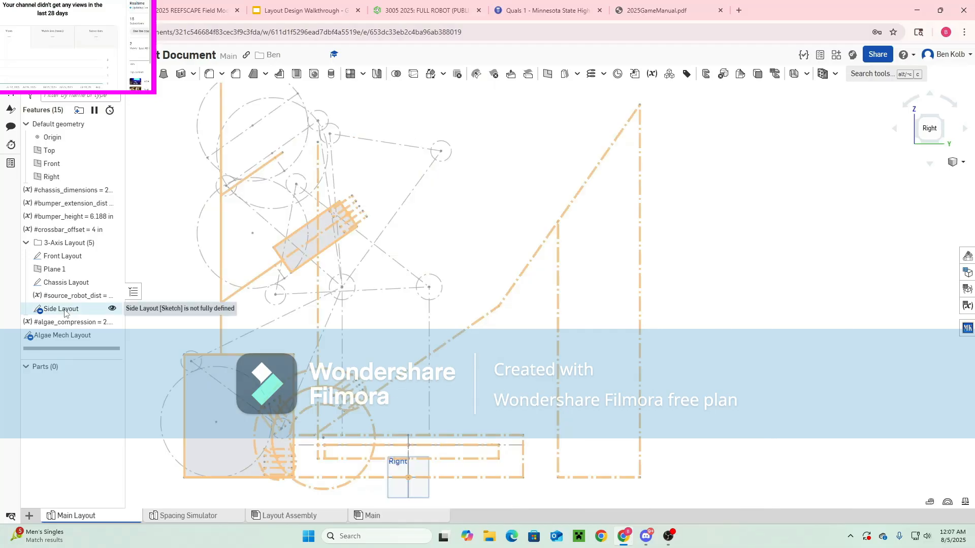
double_click(61, 308)
scroll(377, 498, "up", 3)
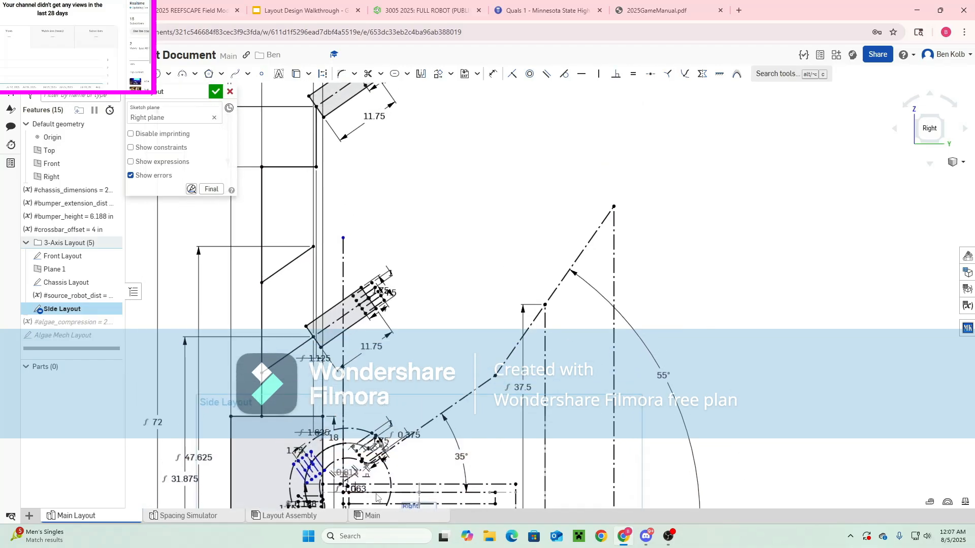
middle_click_drag(377, 497, 324, 410)
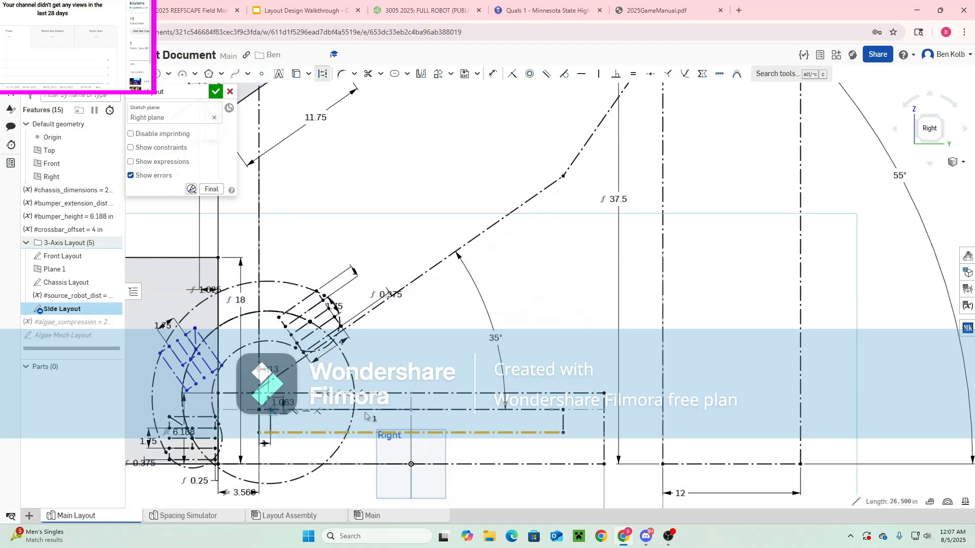
key("Escape")
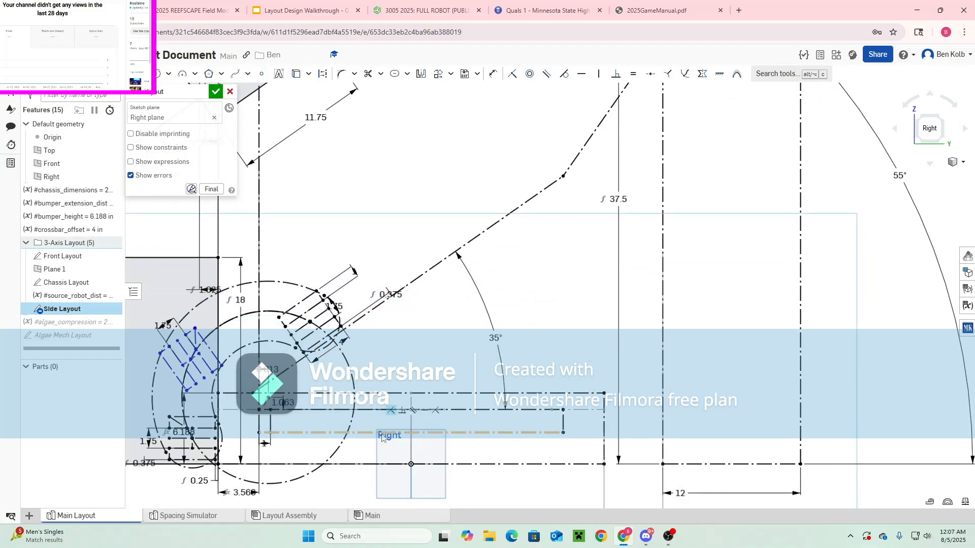
key("q")
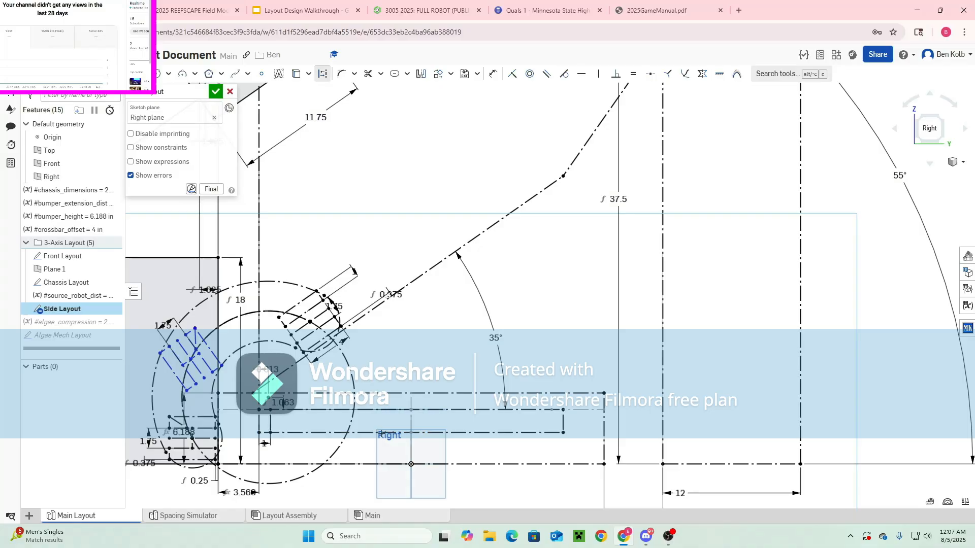
left_click(336, 433)
scroll(384, 309, "down", 1)
mouse_move(384, 308)
middle_mouse_down()
mouse_move(406, 351)
mouse_move(410, 457)
middle_mouse_up()
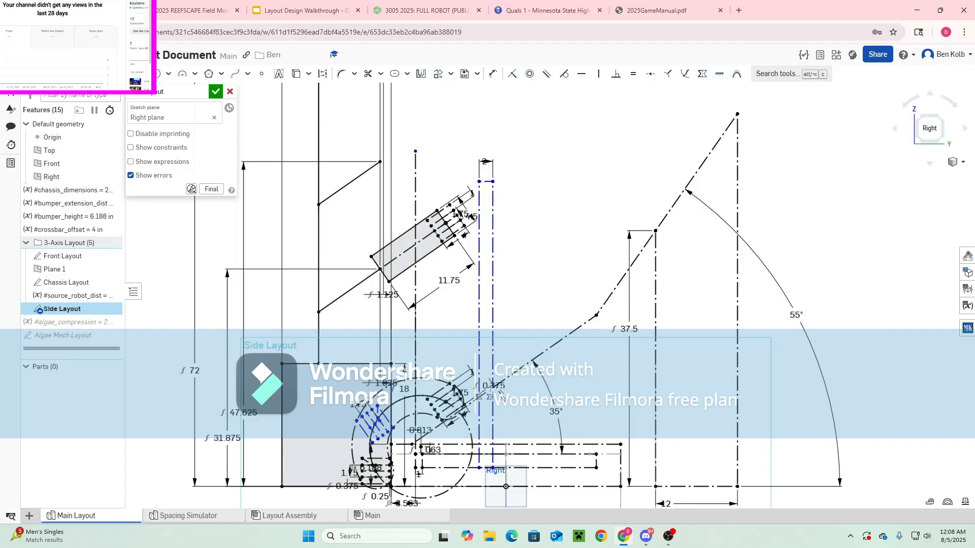
Measure the distance between matching corner points of the lowest and highest end effector positions
scroll(370, 429, "up", 3)
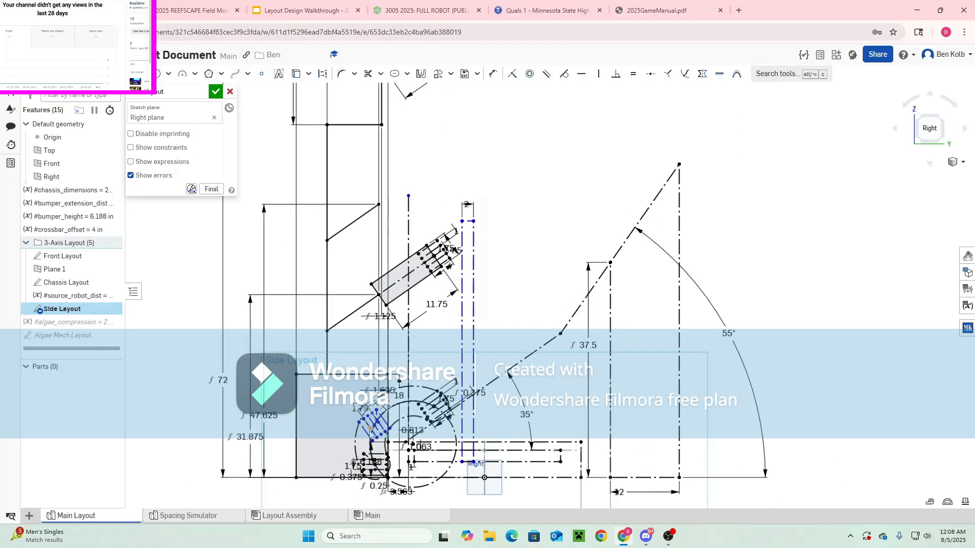
scroll(365, 426, "down", 4)
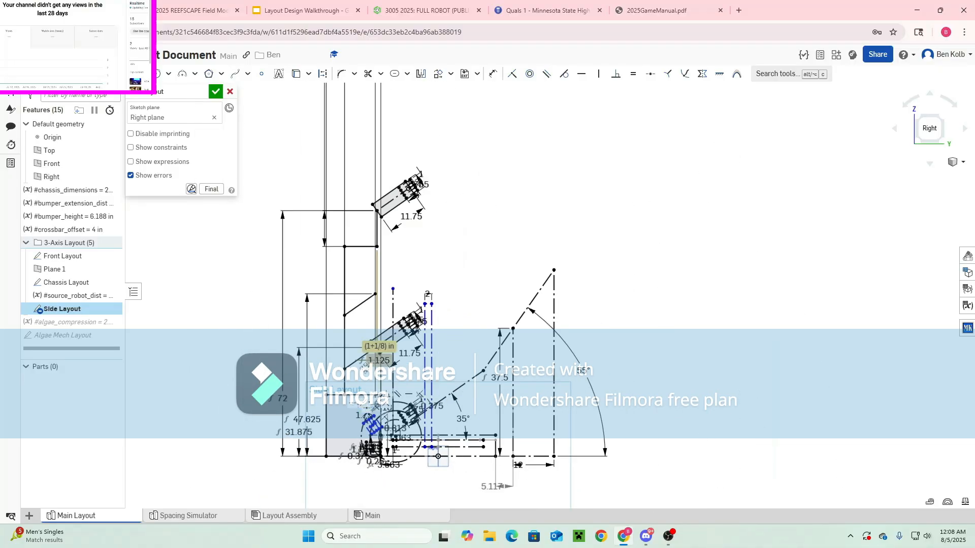
scroll(354, 423, "up", 3)
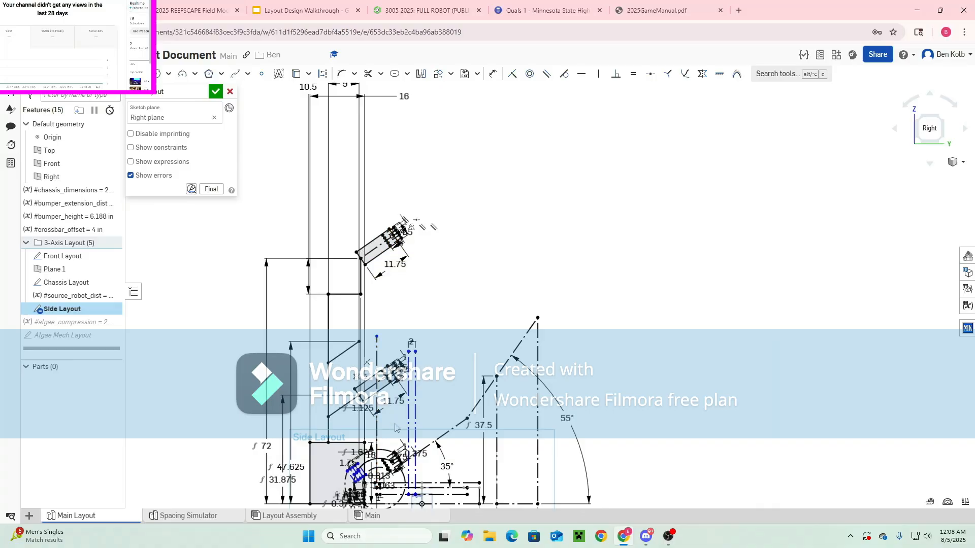
scroll(404, 232, "down", 5)
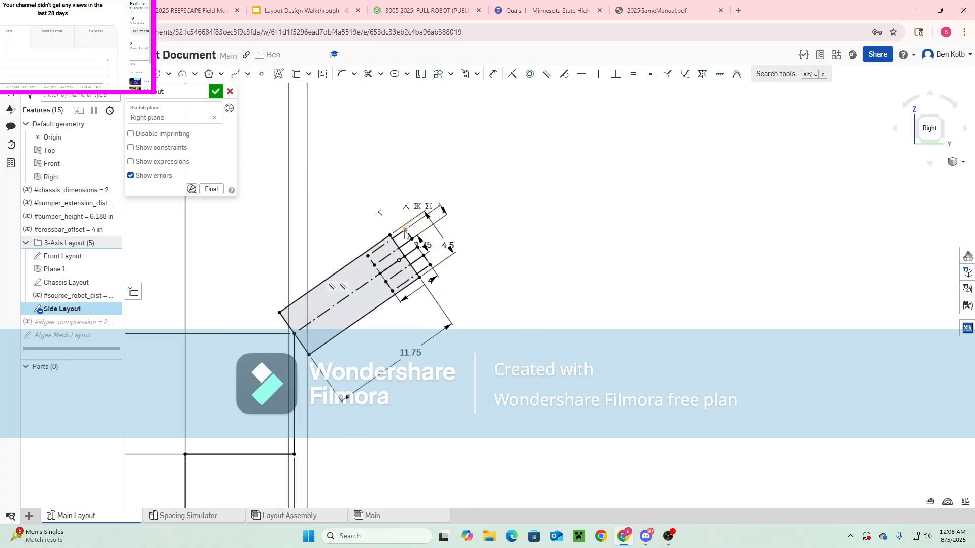
scroll(404, 232, "up", 5)
scroll(383, 443, "down", 2)
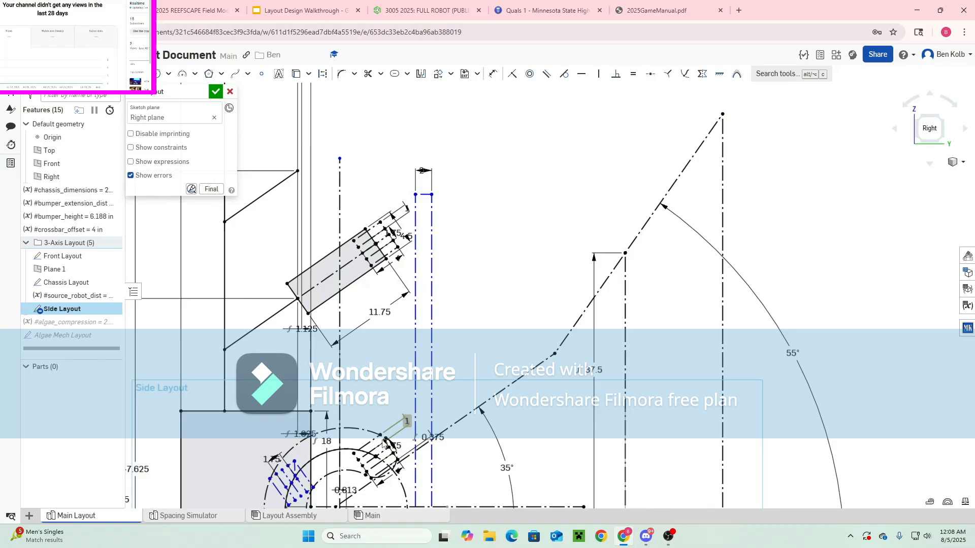
scroll(383, 443, "down", 2)
scroll(383, 443, "up", 3)
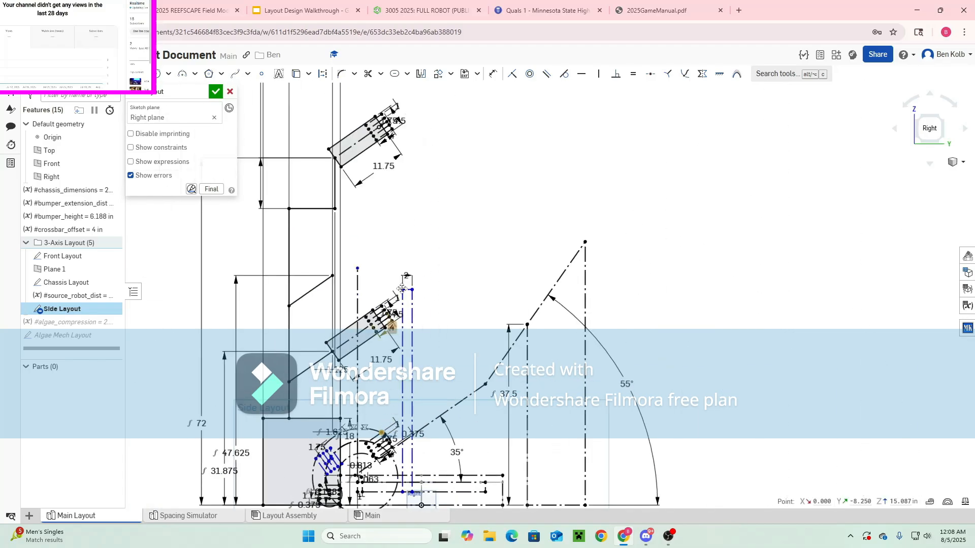
left_click(381, 220)
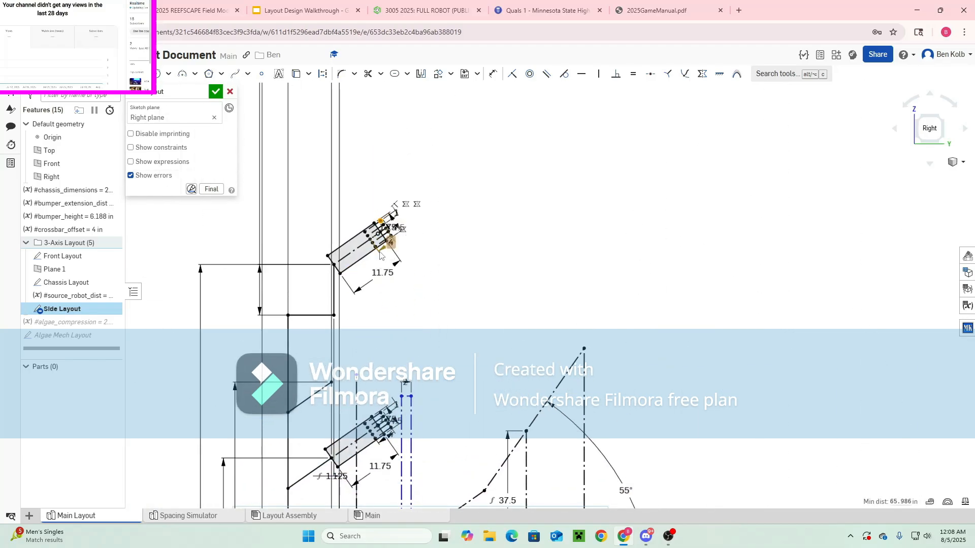
scroll(372, 251, "down", 3)
scroll(399, 296, "up", 3)
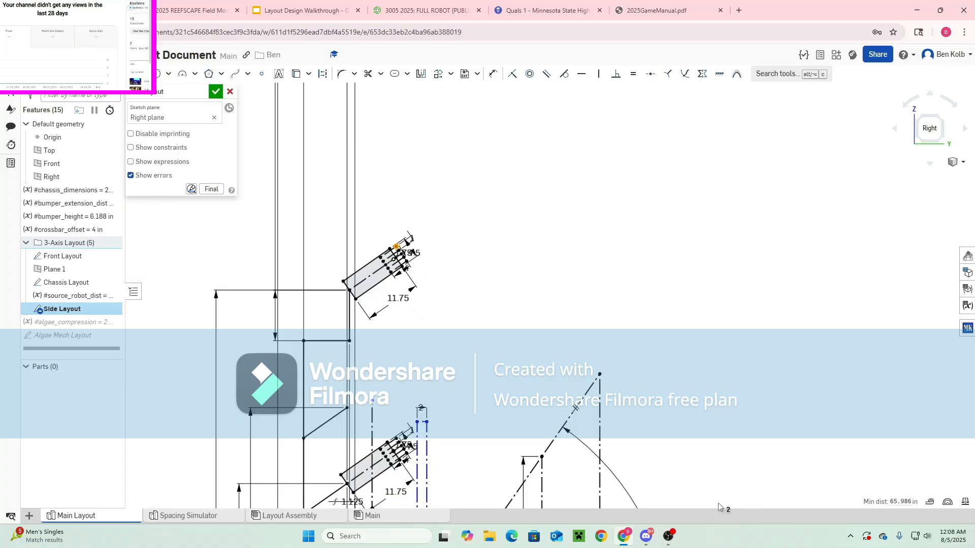
left_click(895, 502)
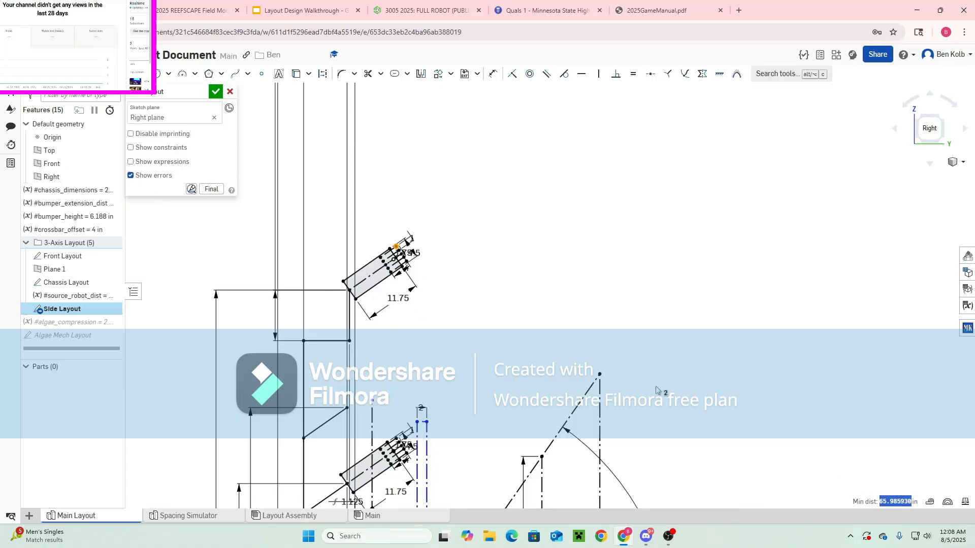
left_click(451, 462)
Finish editing the Side Layout sketch
scroll(428, 434, "up", 3)
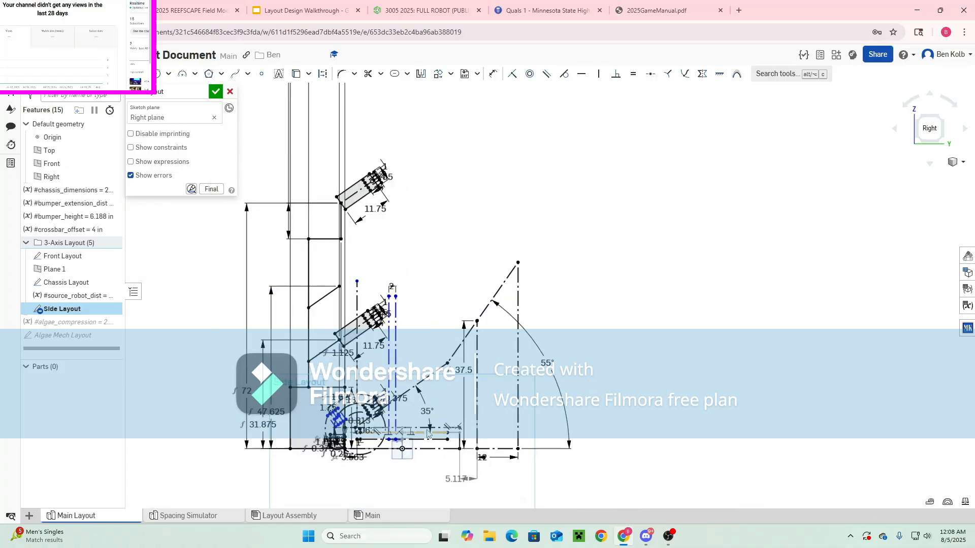
scroll(428, 434, "down", 2)
scroll(451, 439, "up", 3)
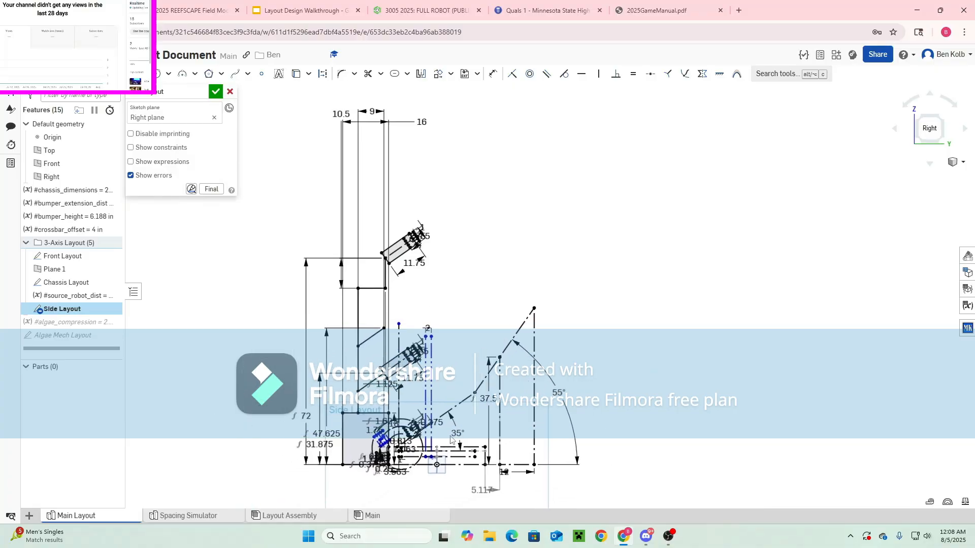
middle_click_drag(450, 437, 468, 431)
left_click(216, 91)
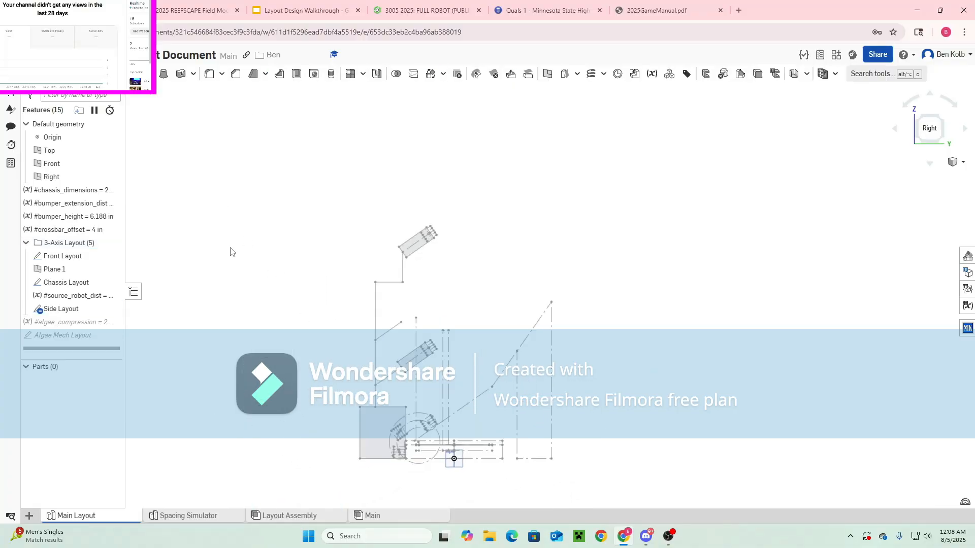
Open the Layout Assembly and insert the Elevator from the KrayonCAD parts
left_click(307, 516)
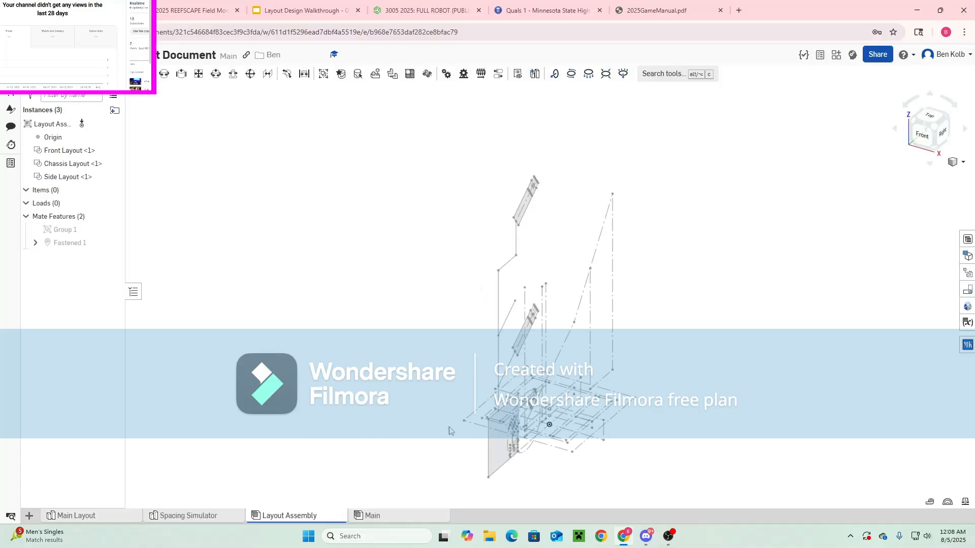
middle_click_drag(449, 427, 343, 424)
mouse_move(343, 425)
right_mouse_down()
mouse_move(301, 425)
mouse_move(372, 434)
mouse_move(362, 435)
right_mouse_up()
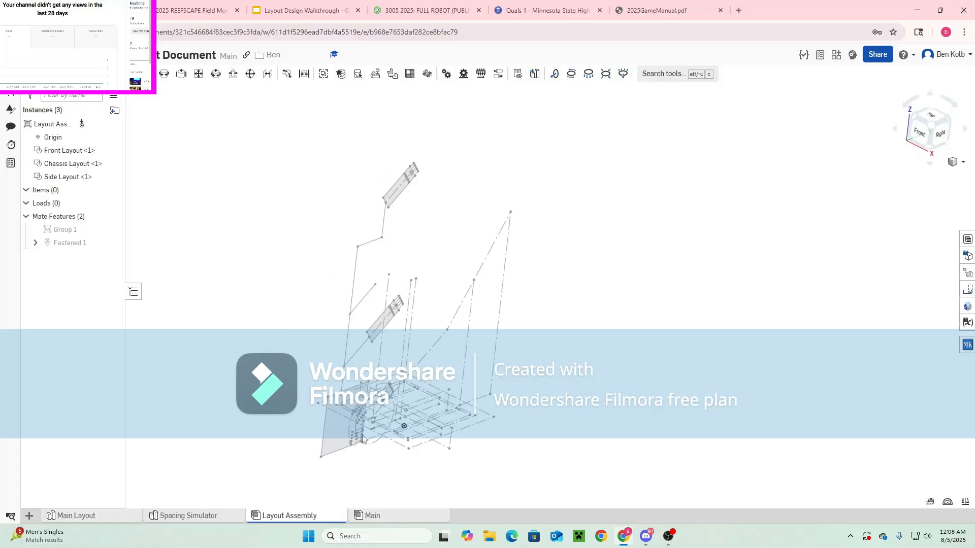
left_click(967, 345)
scroll(399, 385, "down", 1)
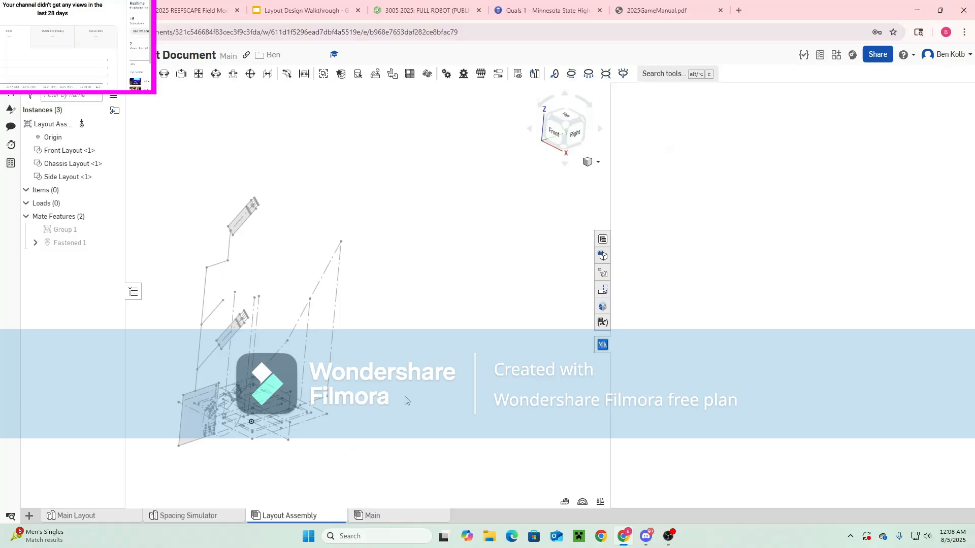
middle_click_drag(403, 396, 485, 422)
right_click_drag(485, 421, 449, 413)
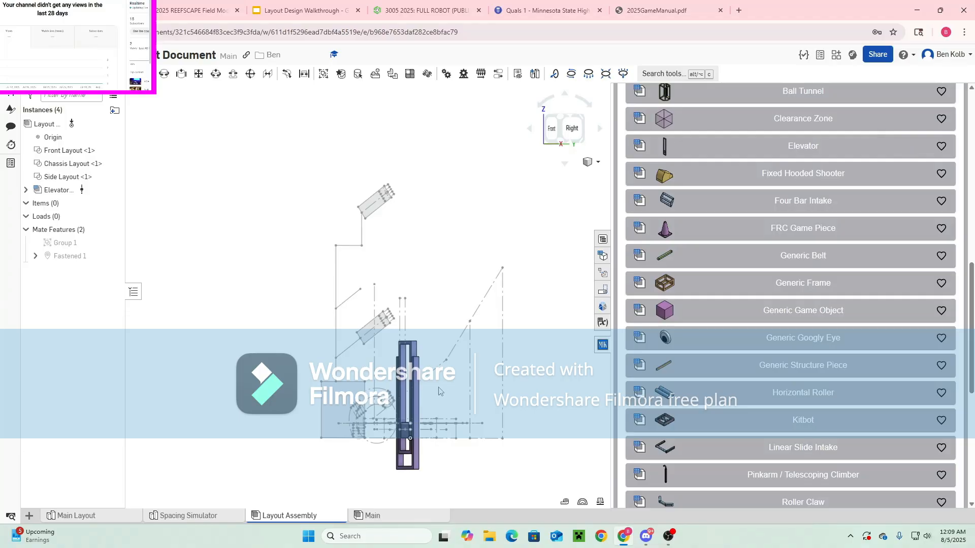
Fasten the elevator to the layout sketch and extend its carriage upward to check its reach
mouse_move(440, 391)
right_mouse_down()
mouse_move(463, 394)
mouse_move(442, 390)
right_mouse_up()
scroll(404, 396, "down", 2)
scroll(402, 422, "up", 4)
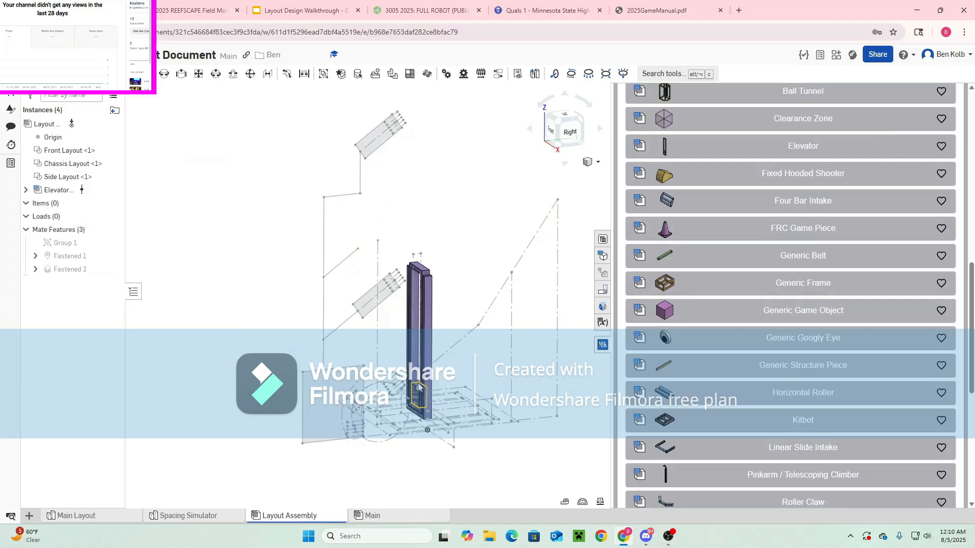
left_click_drag(422, 277, 421, 101)
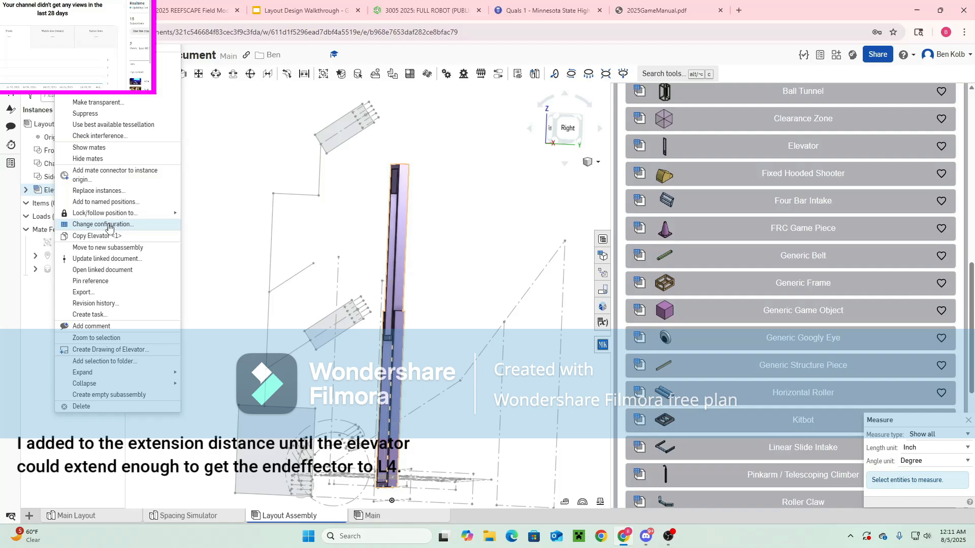
Increase the elevator's Max Extension until the end effector can reach L4, and lower the carriage fully
left_click(105, 222)
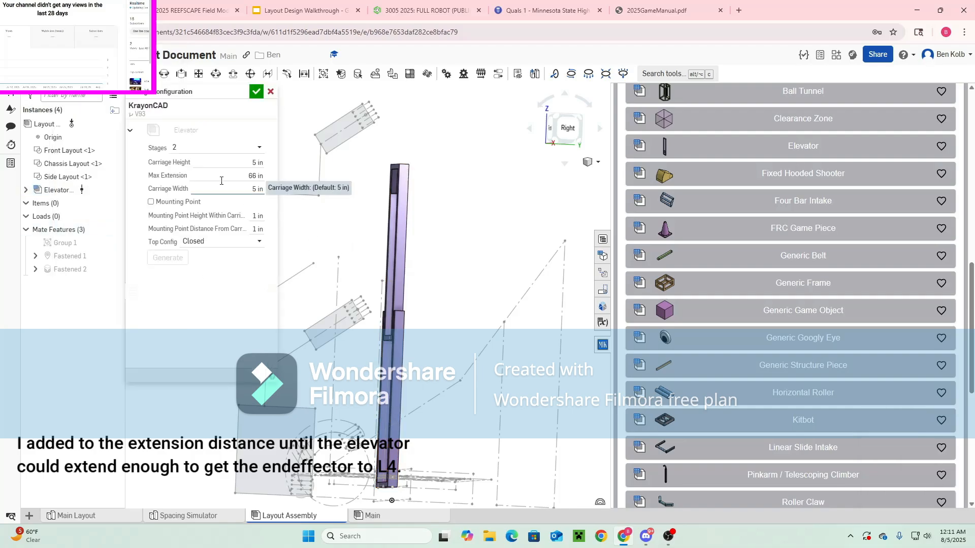
left_click(242, 177)
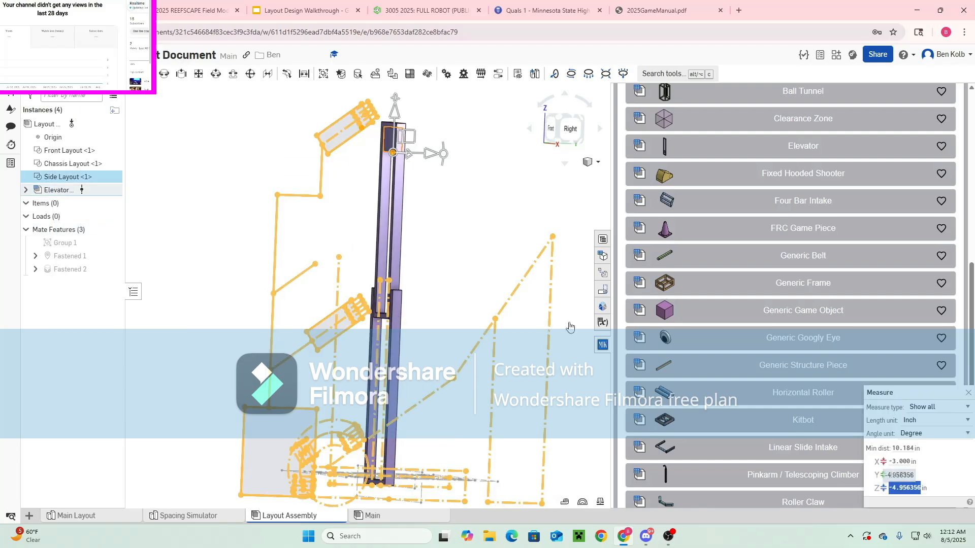
left_click(512, 234)
left_click_drag(384, 145, 359, 518)
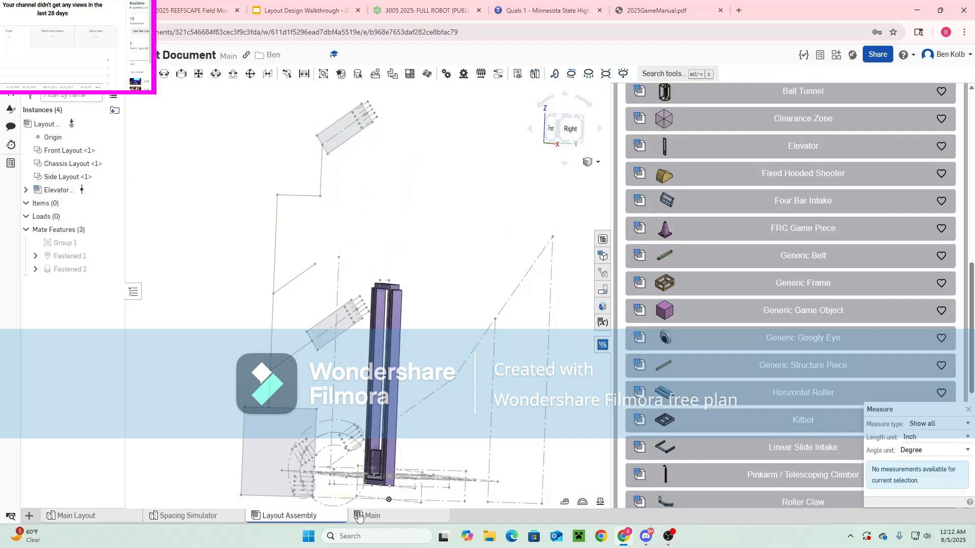
Measure the height of the retracted elevator from its top face down to the floor line of the side layout
mouse_move(404, 397)
right_mouse_down()
mouse_move(423, 399)
mouse_move(390, 403)
mouse_move(442, 402)
mouse_move(402, 403)
mouse_move(413, 400)
right_mouse_up()
scroll(356, 330, "up", 5)
left_click(480, 193)
scroll(485, 369, "down", 5)
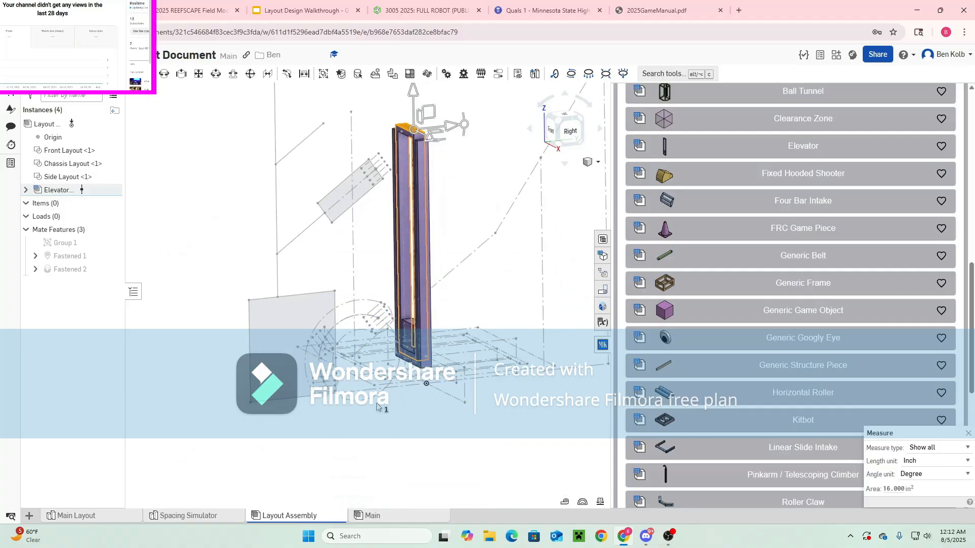
left_click(401, 393)
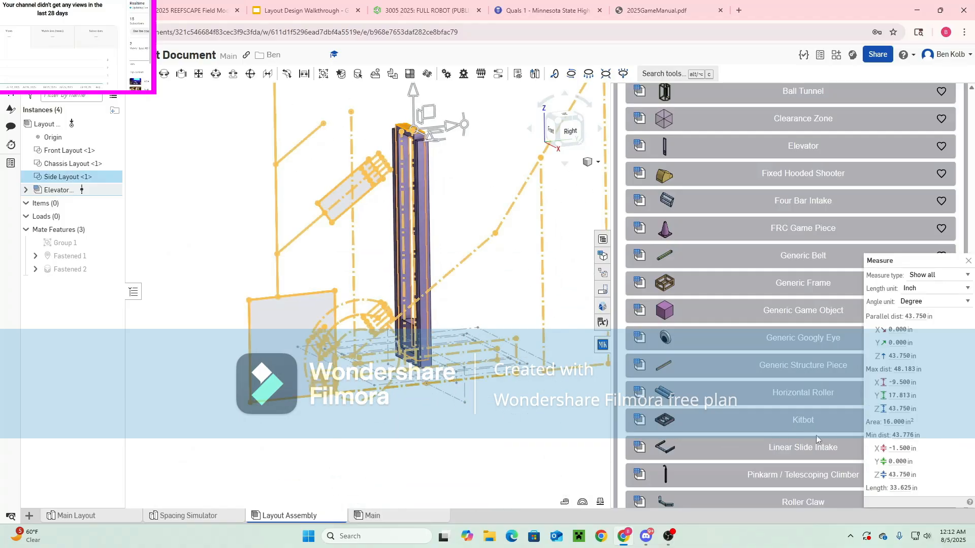
mouse_move(911, 315)
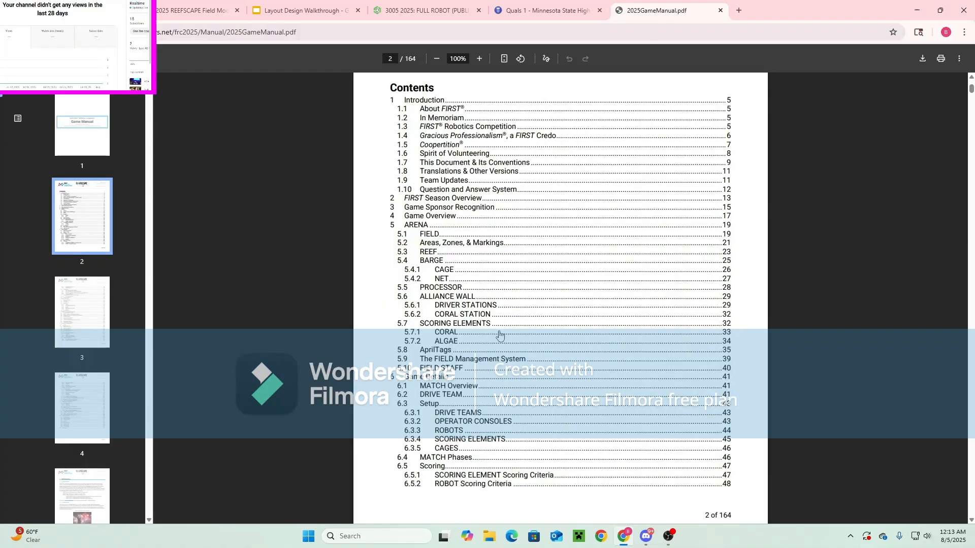
Switch to the 2025GameManual PDF and search for "starting" to find the robot's starting configuration size rule
scroll(499, 333, "down", 3)
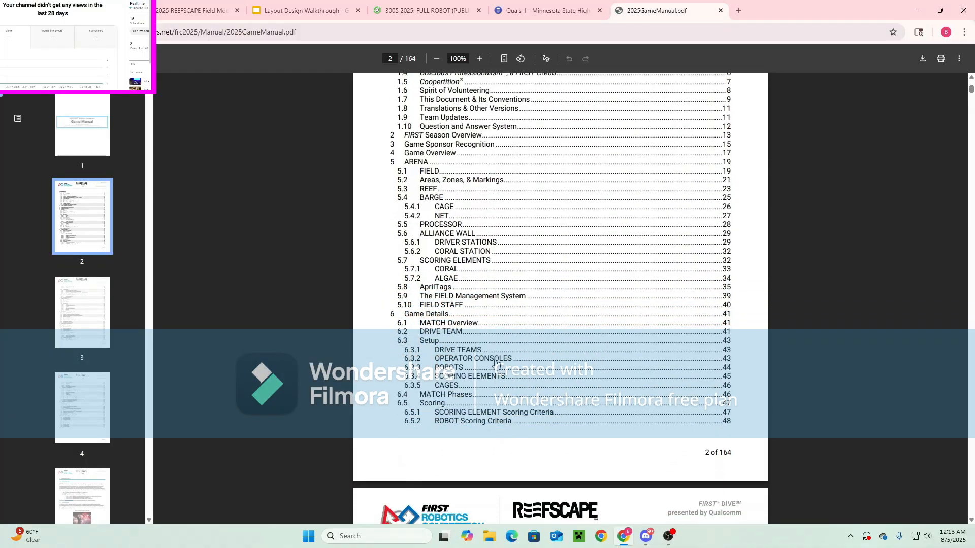
key("ctrl+f")
type("sta")
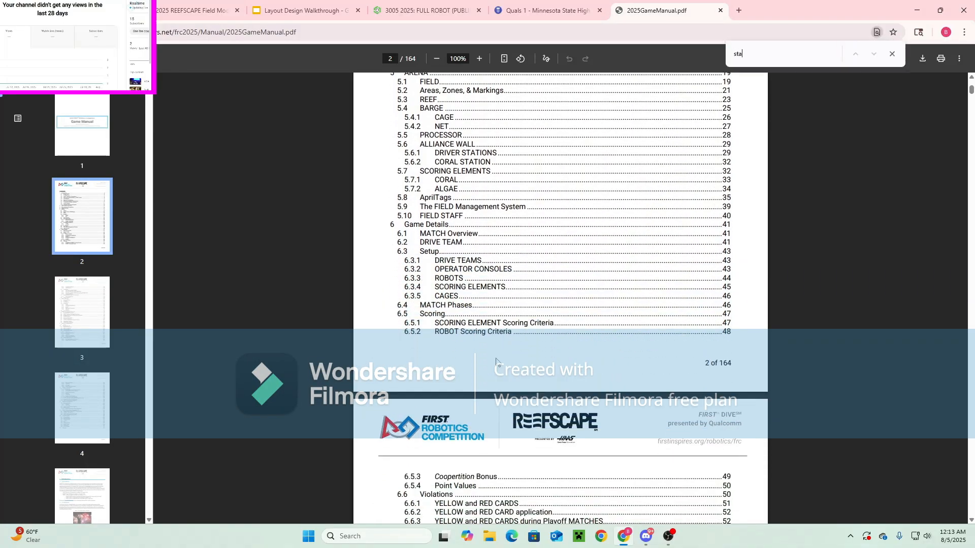
type("rtubg ")
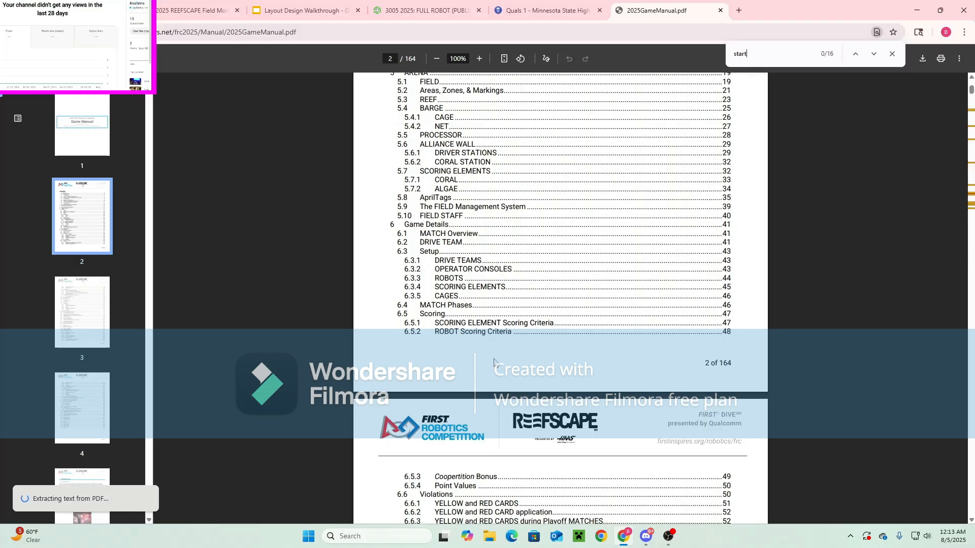
type("ing")
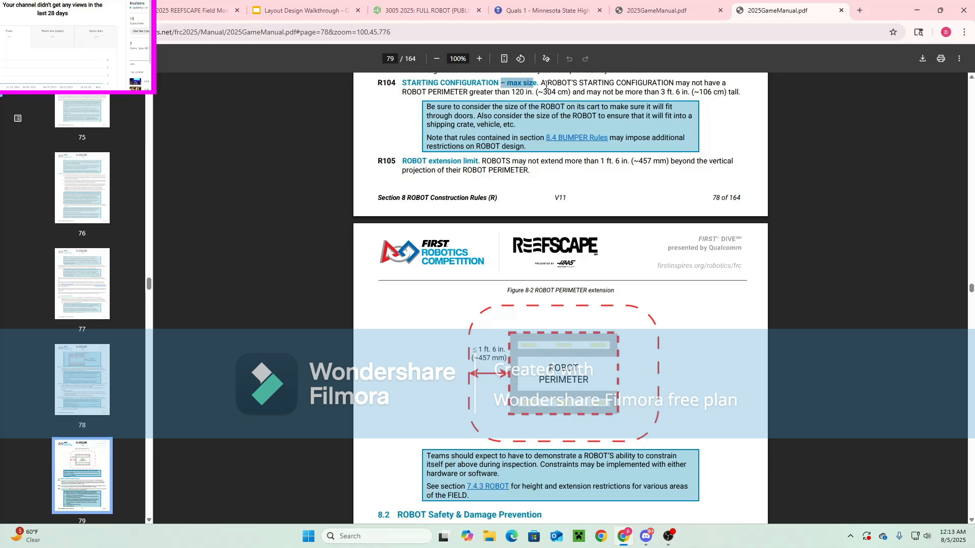
Read the starting configuration size limits in rule R104 and convert the 3 ft 6 in height limit to inches with 3*12+6
left_click_drag(546, 85, 595, 84)
left_click(691, 82)
left_click(674, 149)
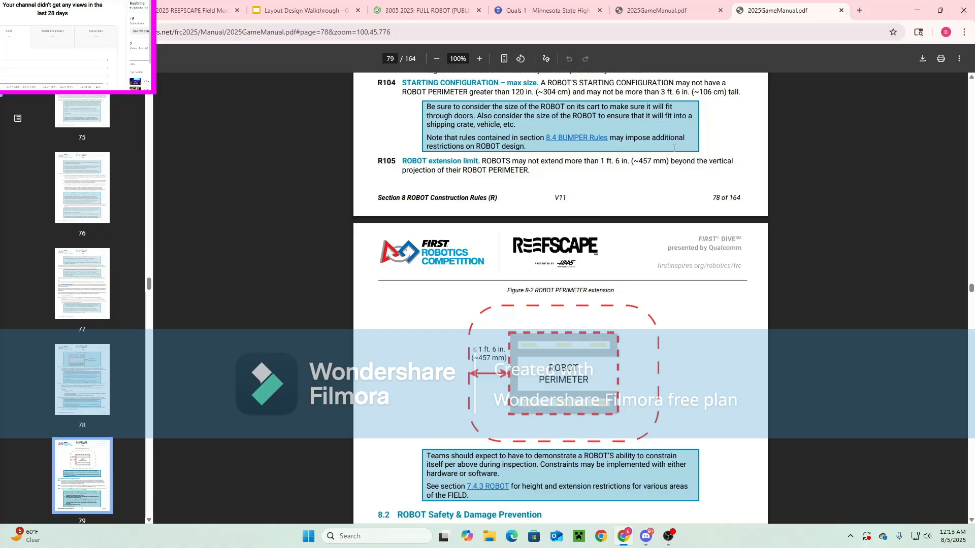
left_click(860, 10)
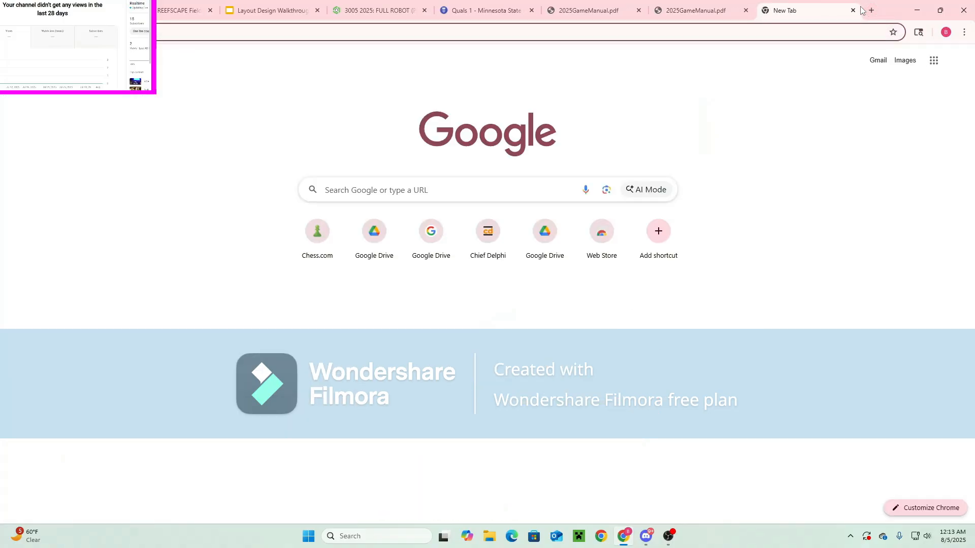
type("3*12+6")
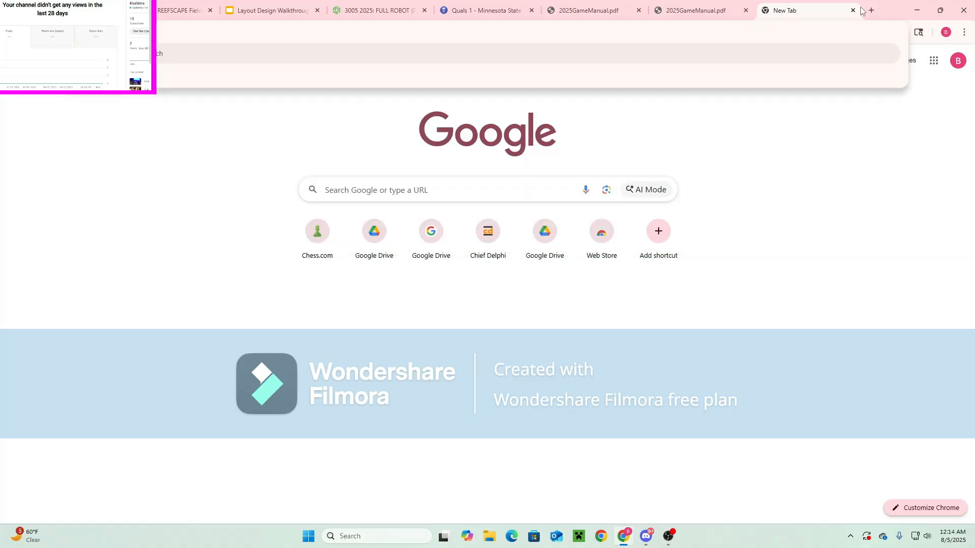
Switch back to the Onshape layout assembly and regenerate the elevator with a Carriage Height of 3 in and a Carriage Width of 8 in
left_click(853, 10)
left_click(406, 11)
left_click(335, 7)
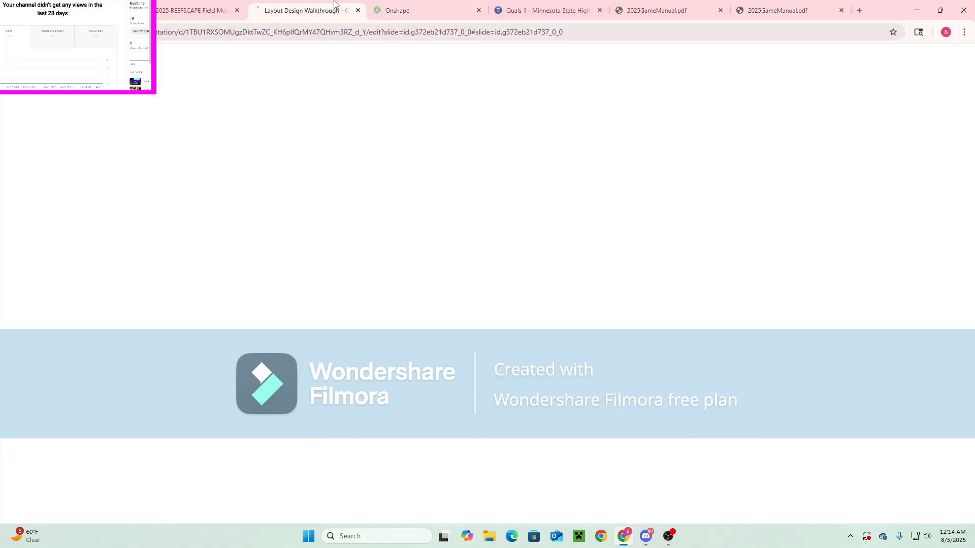
left_click(390, 10)
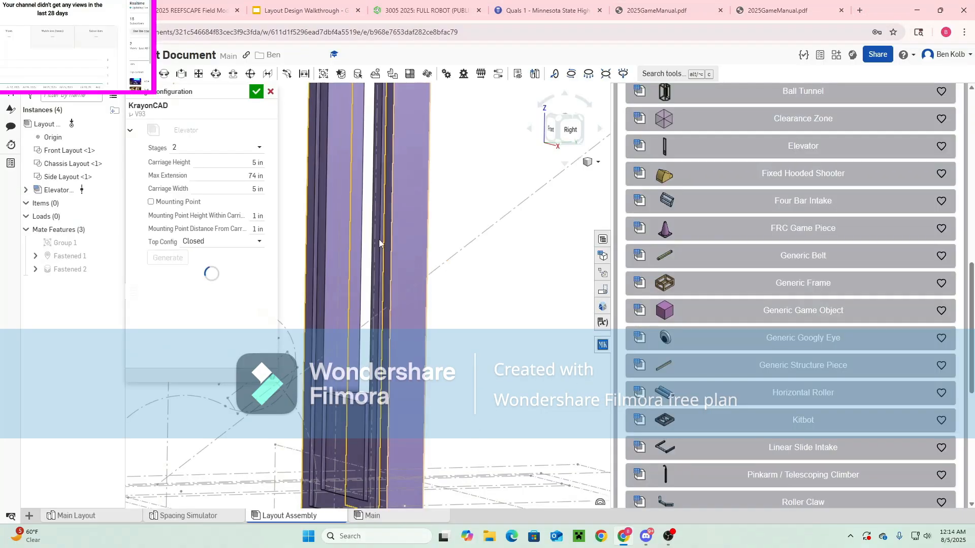
left_click(250, 189)
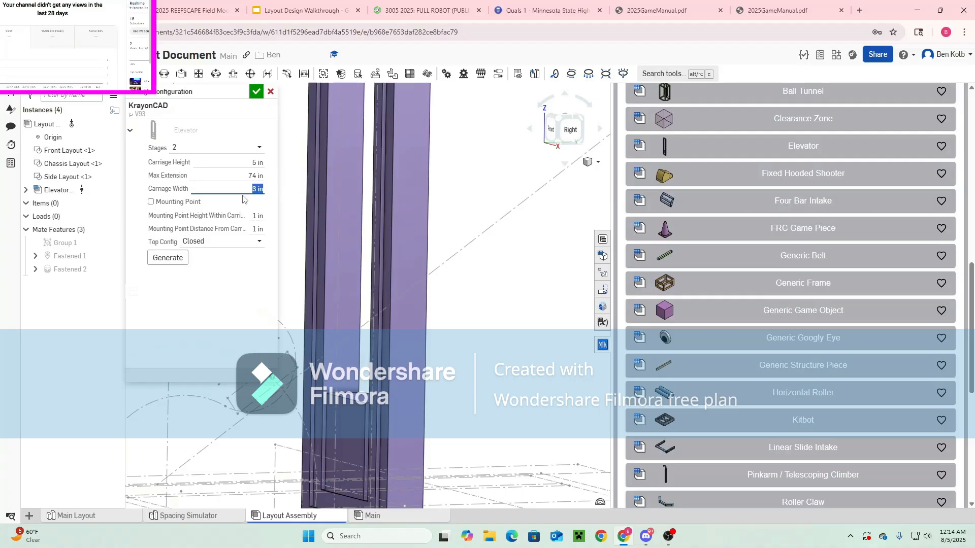
left_click(172, 258)
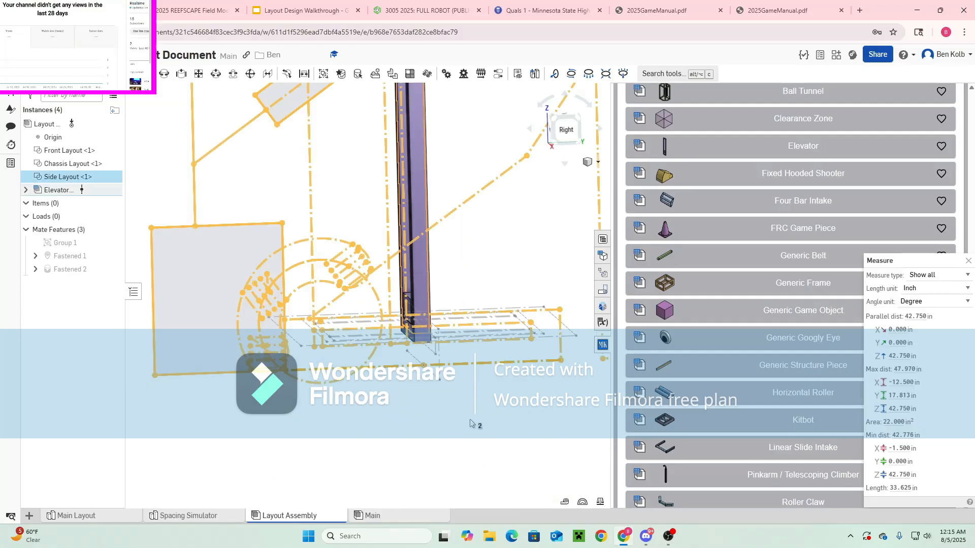
Check the retracted elevator's measured height from its top face to the floor line of the side layout, and clear the selection
scroll(470, 424, "down", 4)
middle_click_drag(470, 426, 406, 452)
mouse_move(906, 316)
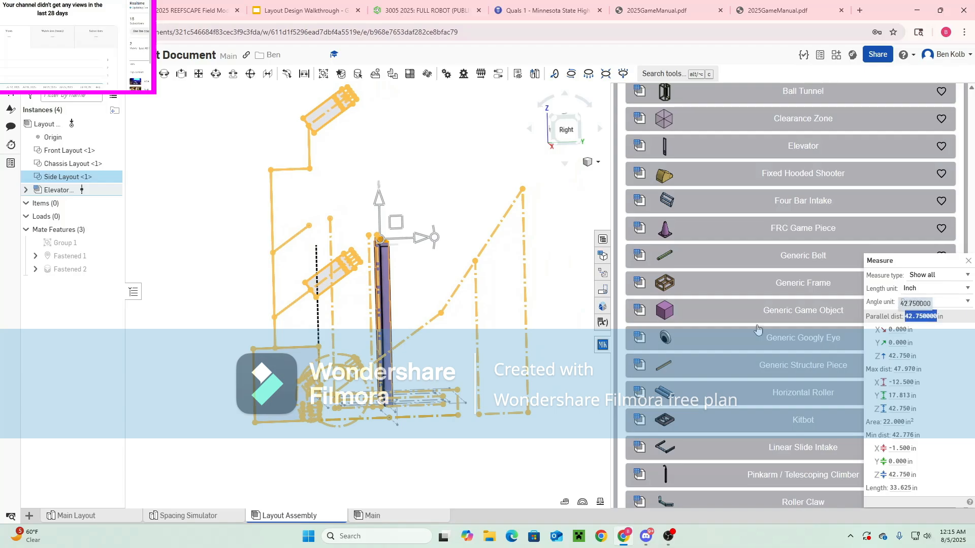
left_click(474, 441)
Change the elevator's configuration to a Max Extension of 72 in, regenerate it and accept the result
right_click(56, 190)
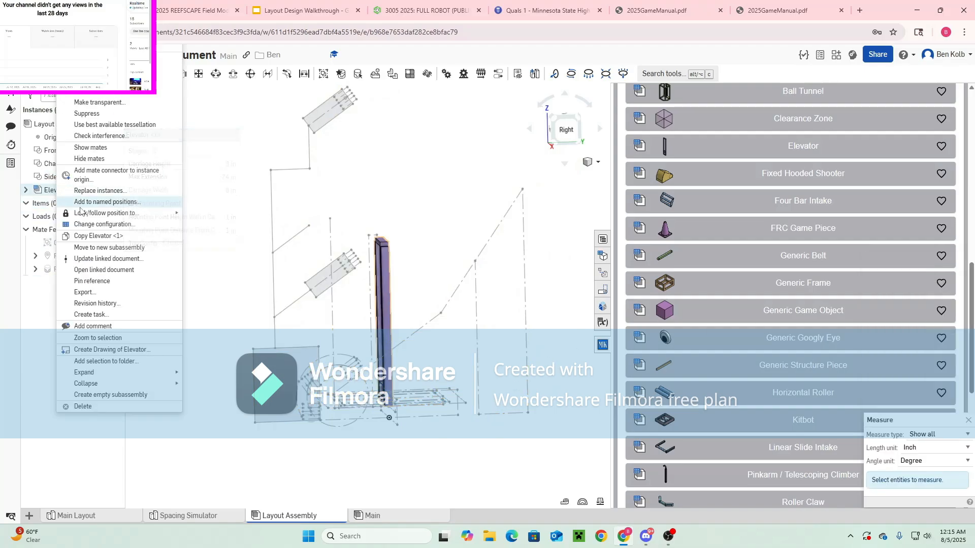
left_click(102, 224)
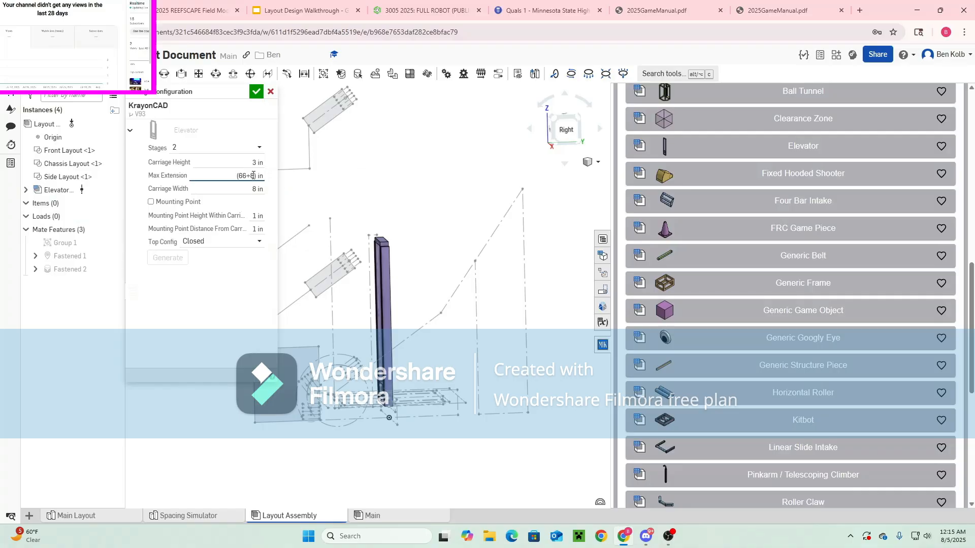
key("Return")
left_click(161, 260)
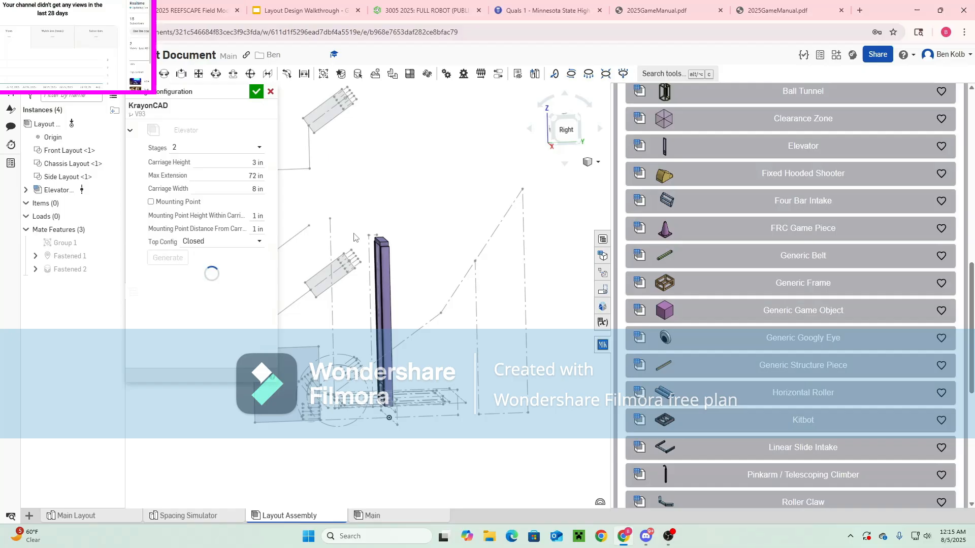
left_click(257, 92)
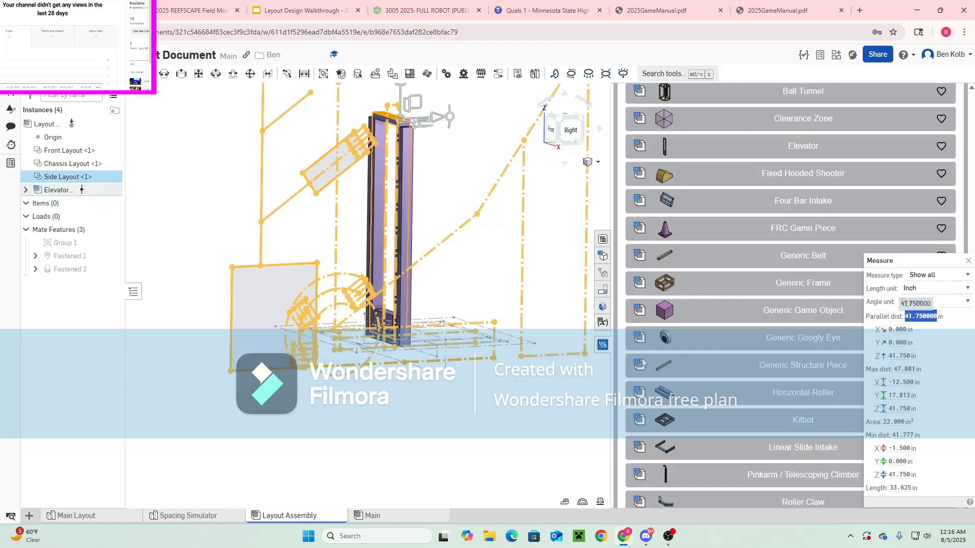
Clear the repeated elevator height measurement, and close the KrayonCAD library and the measuring tool
left_click(510, 418)
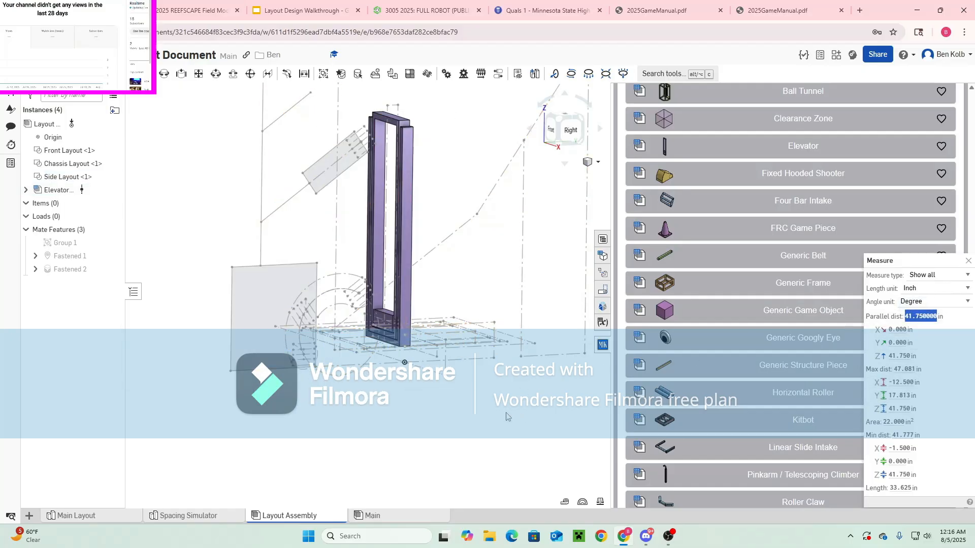
left_click(603, 347)
scroll(542, 404, "up", 4)
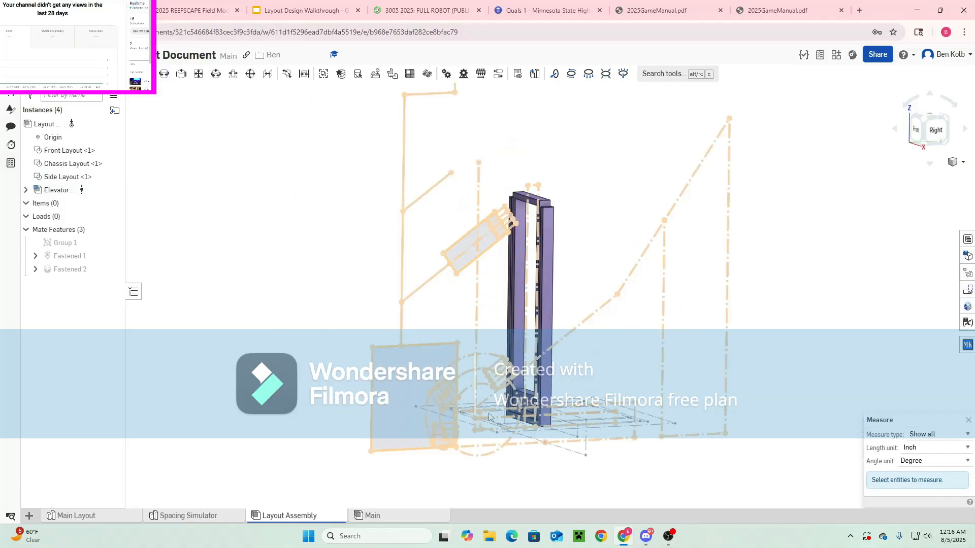
right_click_drag(485, 414, 488, 446)
left_click(968, 420)
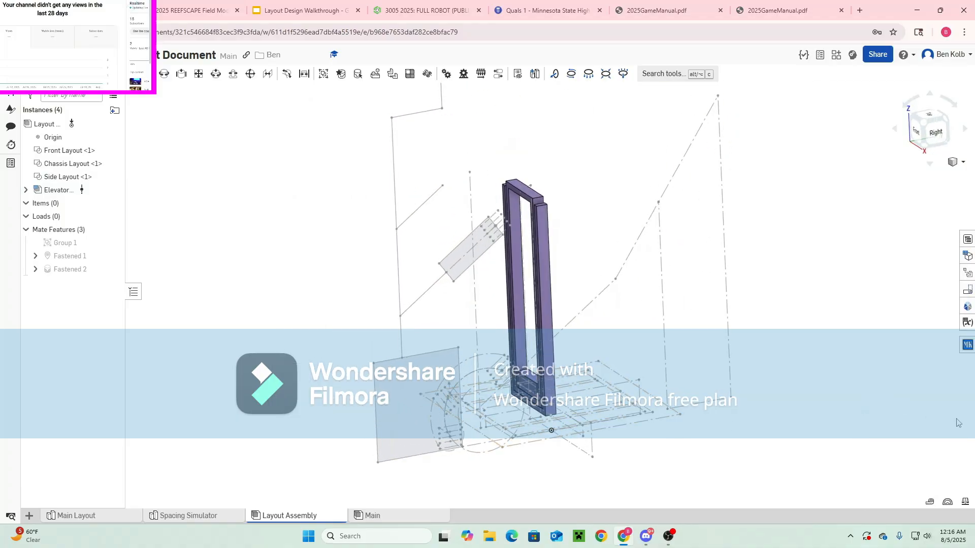
Examine the retracted elevator from several angles and check the length of its outer frame's vertical edge
scroll(564, 352, "up", 4)
scroll(566, 362, "down", 4)
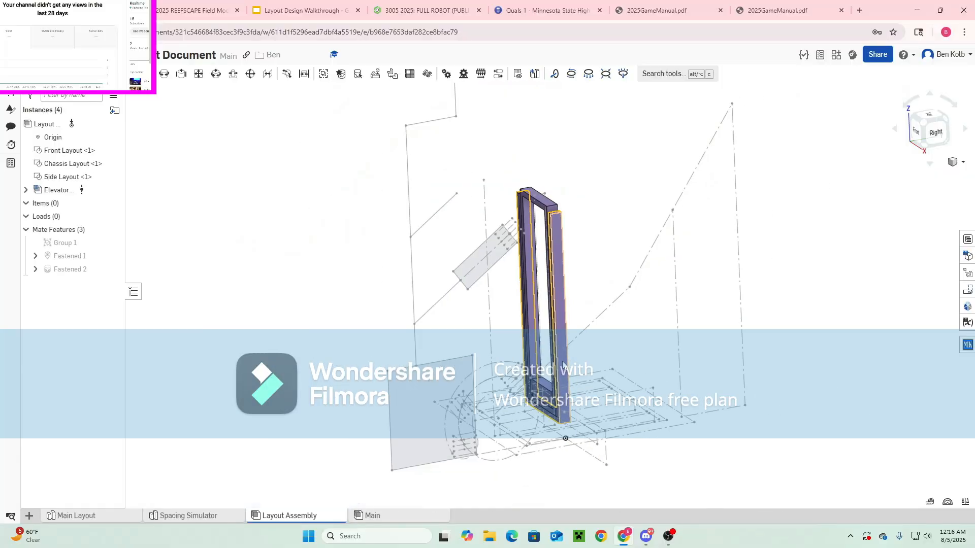
mouse_move(564, 362)
right_mouse_down()
mouse_move(620, 367)
mouse_move(565, 359)
mouse_move(594, 361)
mouse_move(567, 370)
right_mouse_up()
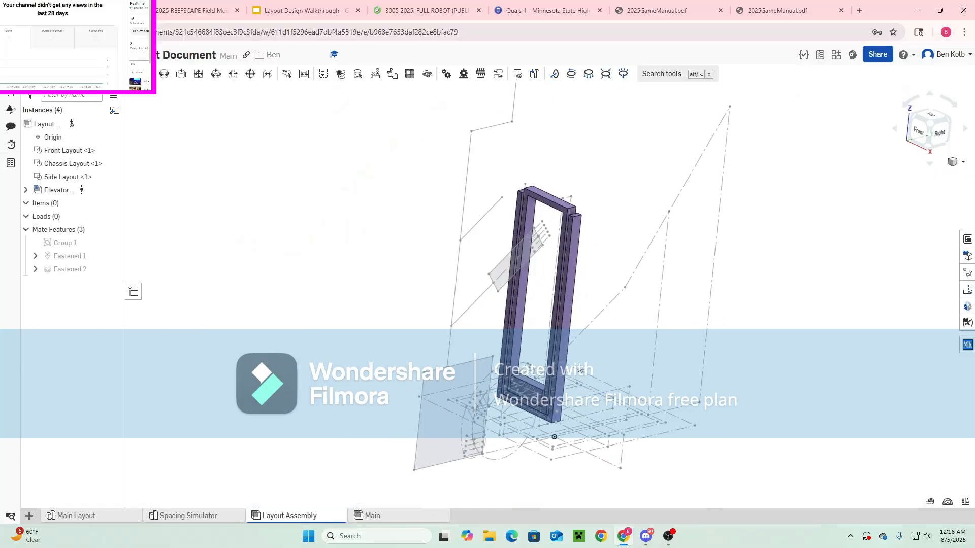
scroll(554, 338, "up", 2)
right_click_drag(553, 338, 531, 316)
scroll(515, 335, "down", 4)
right_click_drag(489, 358, 514, 371)
scroll(494, 363, "up", 1)
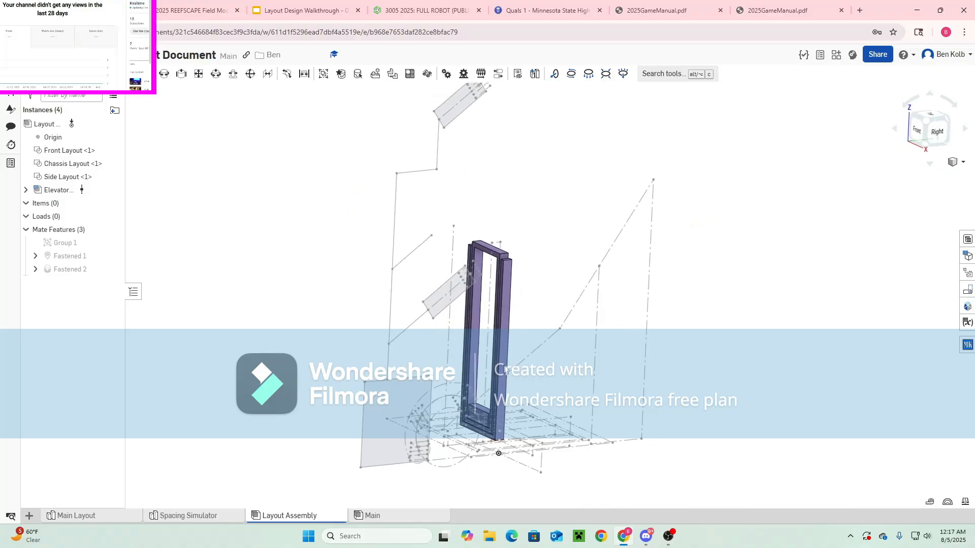
left_click(508, 339)
left_click(888, 502)
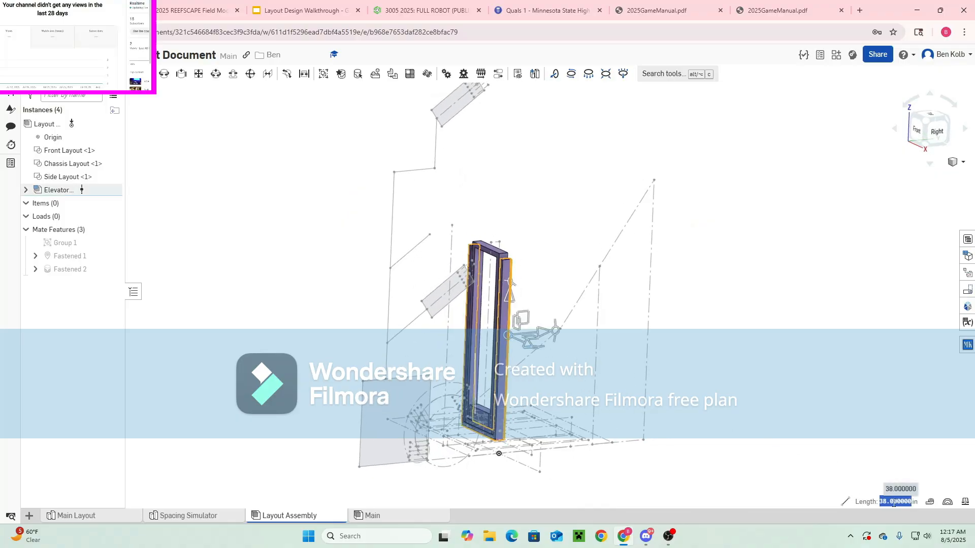
left_click(792, 424)
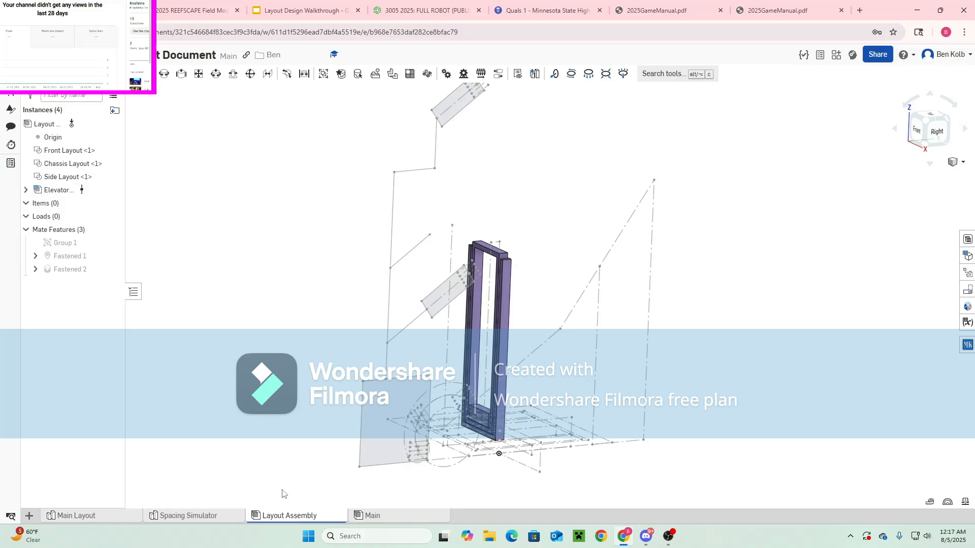
In the Main Layout's Side Layout sketch, set the elevator frame height to 38 in and adjust the elevator's fore-aft position
left_click(76, 516)
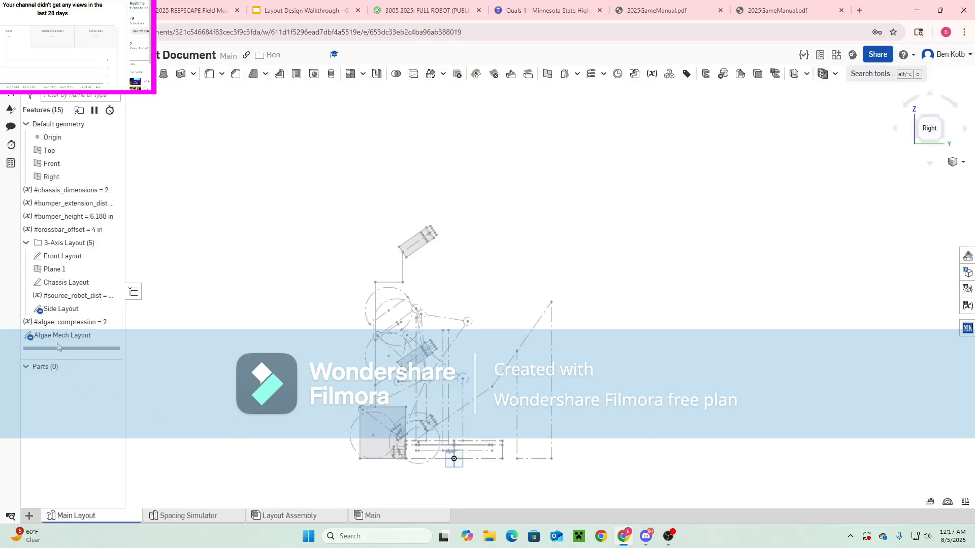
left_click(61, 308)
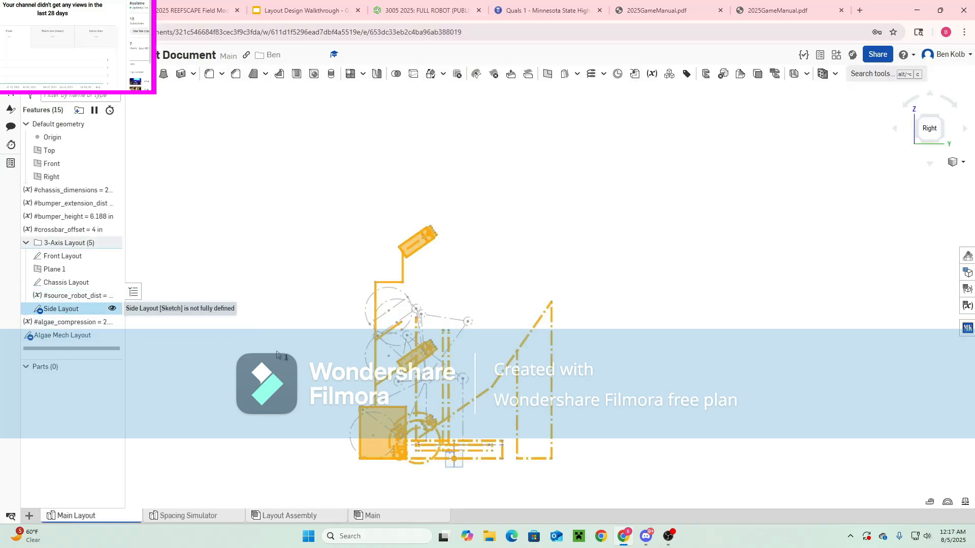
scroll(454, 405, "up", 5)
mouse_move(454, 405)
middle_mouse_down()
mouse_move(473, 285)
mouse_move(568, 357)
middle_mouse_up()
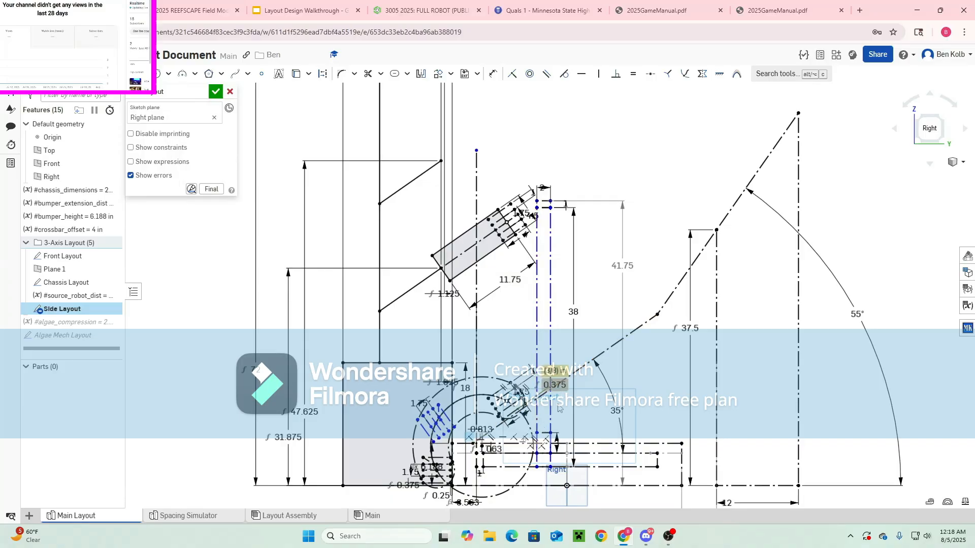
mouse_move(537, 295)
left_mouse_down()
mouse_move(528, 295)
mouse_move(553, 297)
mouse_move(534, 304)
mouse_move(556, 313)
mouse_move(538, 308)
left_mouse_up()
scroll(529, 433, "up", 5)
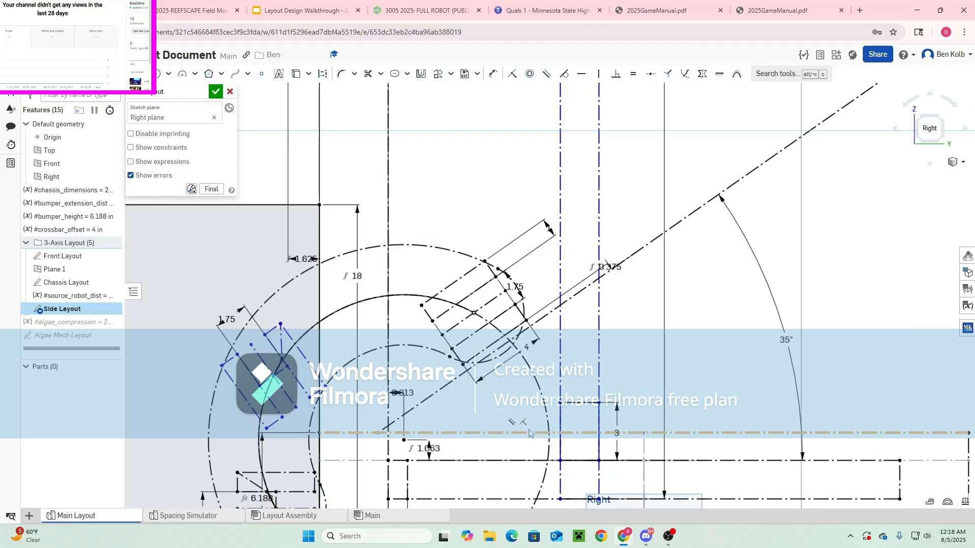
scroll(529, 433, "down", 5)
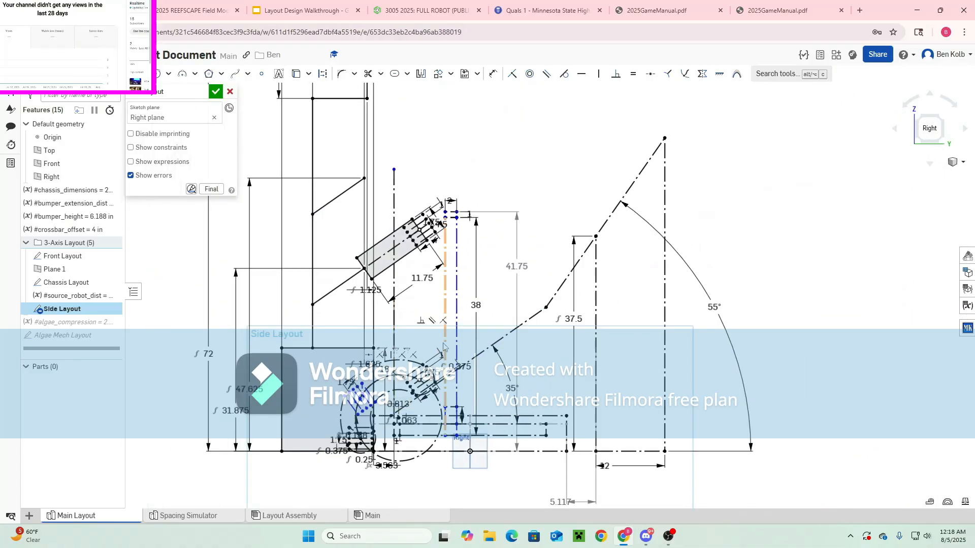
mouse_move(443, 344)
left_mouse_down()
mouse_move(501, 345)
mouse_move(434, 337)
mouse_move(443, 343)
left_mouse_up()
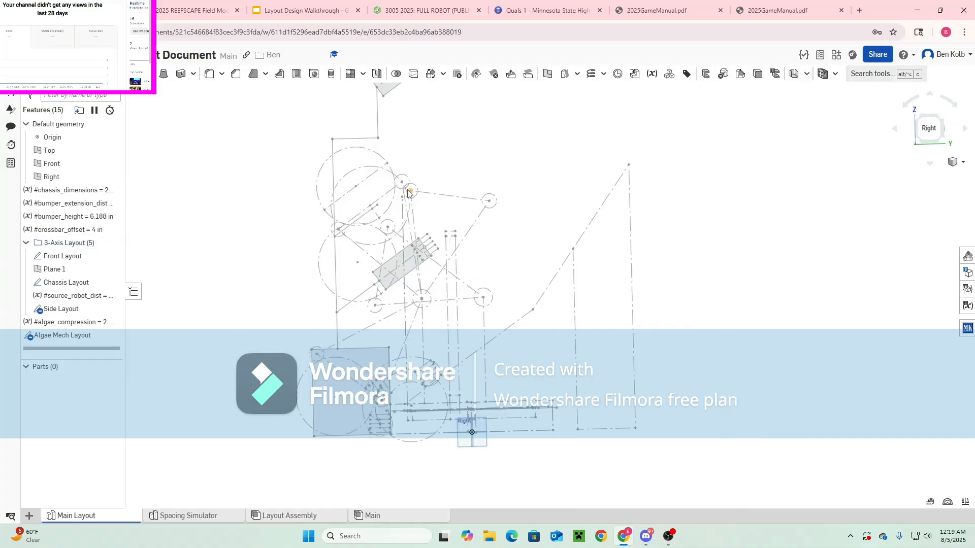
In the Algae Mech Layout sketch, draw a horizontal construction line about 74 in long across the algae mechanism
double_click(60, 336)
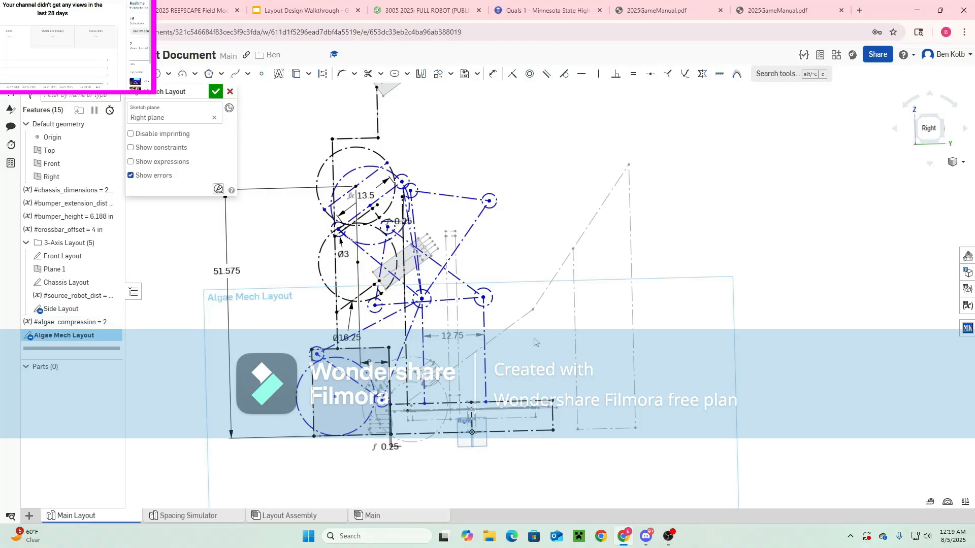
key("d")
left_click(532, 228)
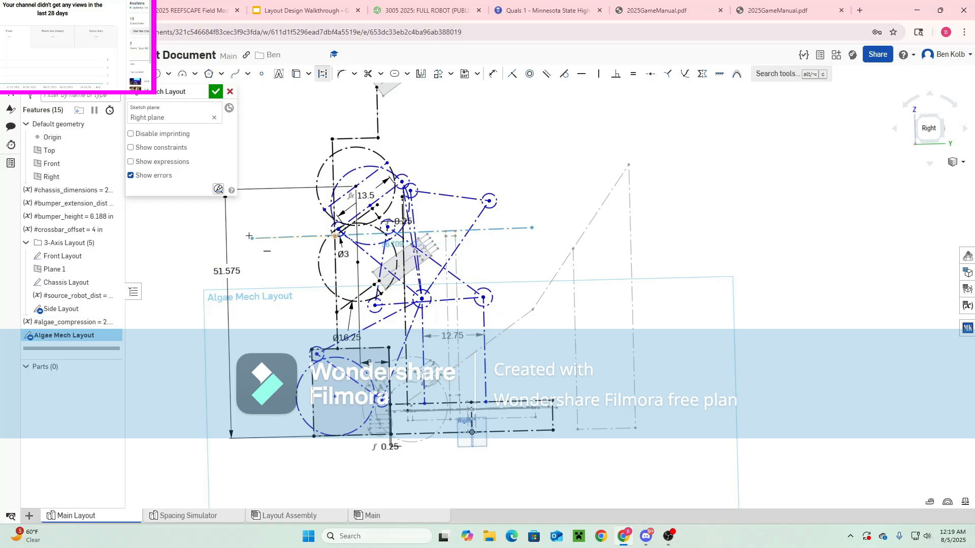
left_click(176, 272)
key("Escape")
left_click(268, 261)
key("h")
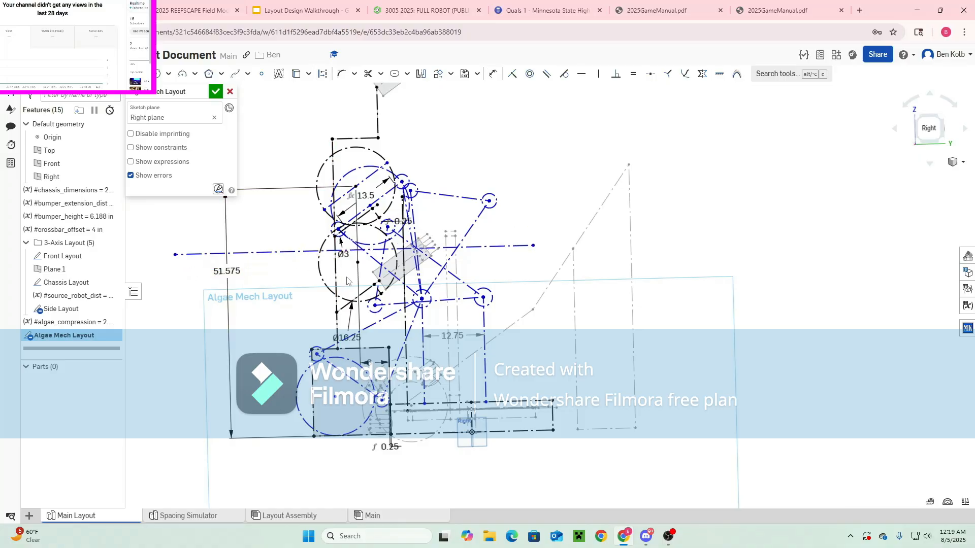
Dimension the horizontal construction line 42 in above the floor line, and finish the Algae Mech Layout sketch
left_click(300, 253)
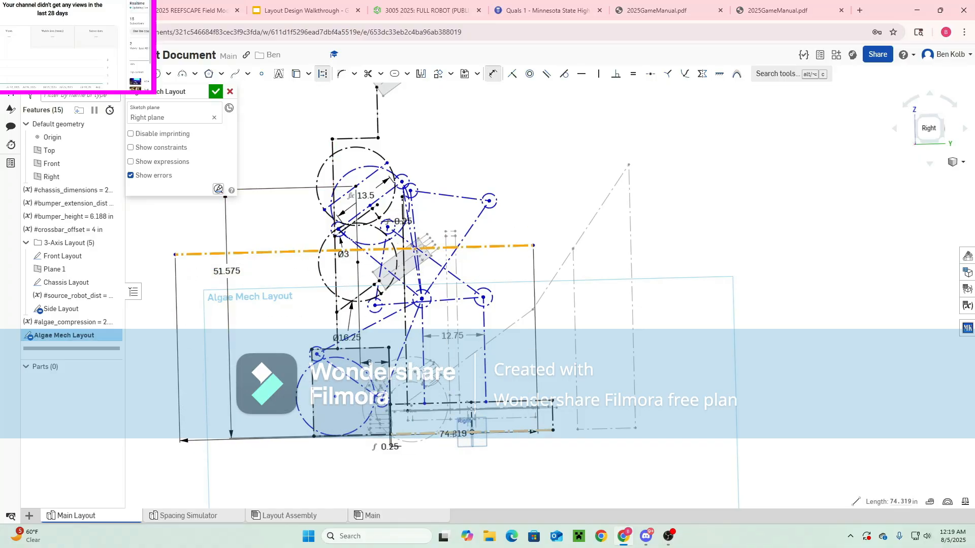
left_click(448, 433)
left_click(553, 365)
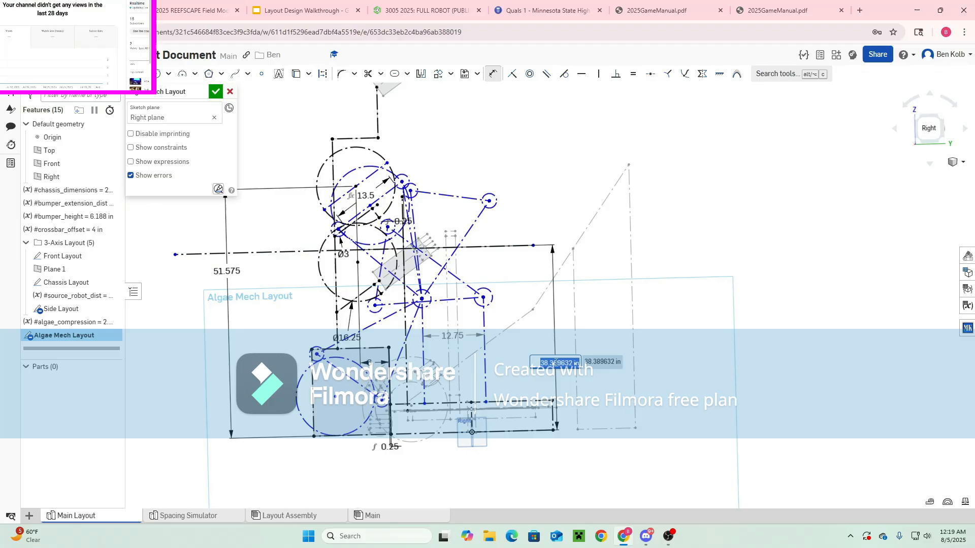
type("42")
key("Return")
scroll(325, 217, "up", 2)
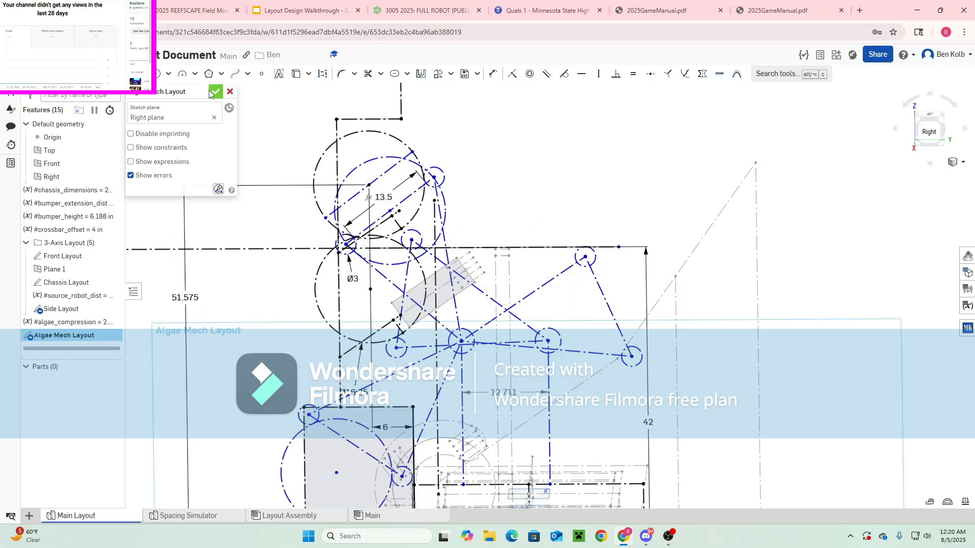
left_click(216, 92)
Check the Quals 1 match page on The Blue Alliance and the 3005 robot CAD, and return to the Onshape layout document
left_click(512, 11)
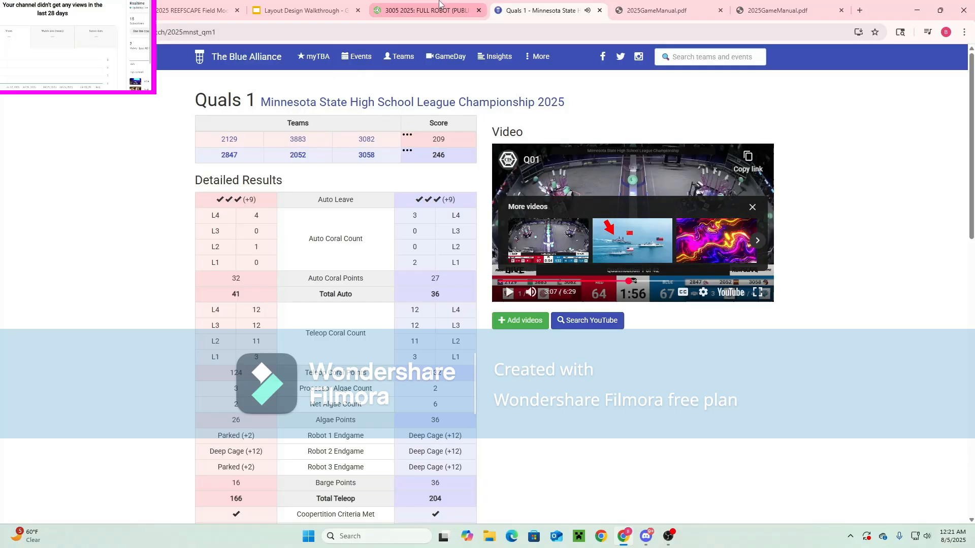
left_click(434, 9)
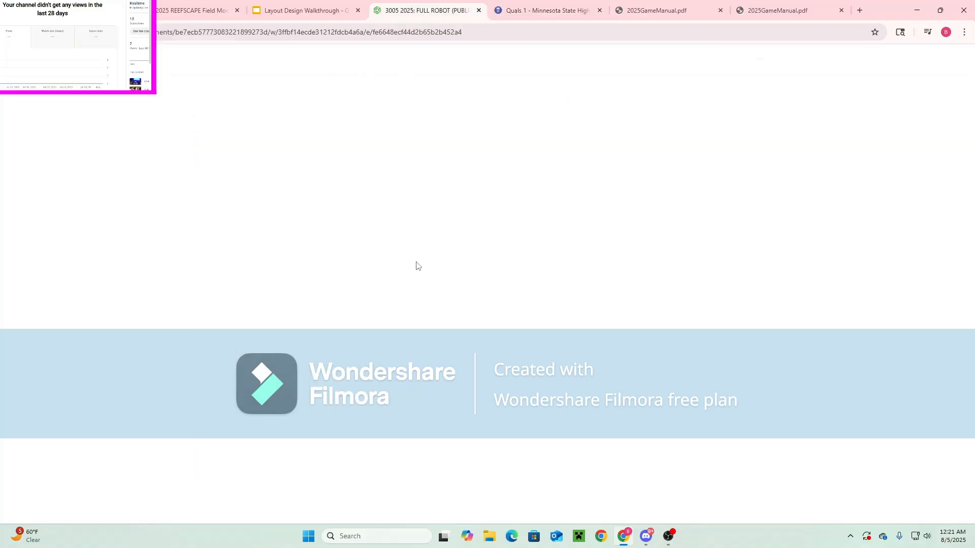
left_click(68, 10)
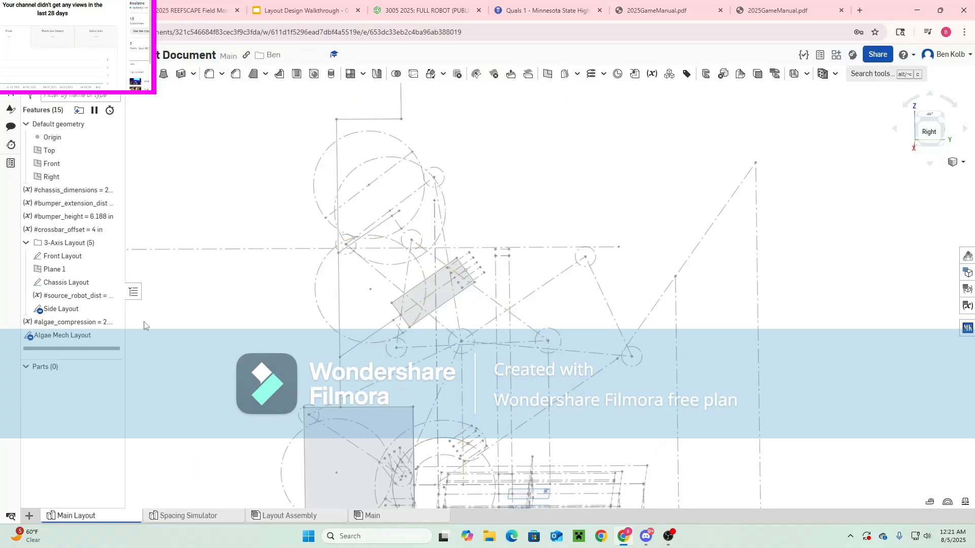
Open the Algae Mech Layout sketch and swing the stowed algae arm's end roller down toward the top of the chassis
left_click(62, 335)
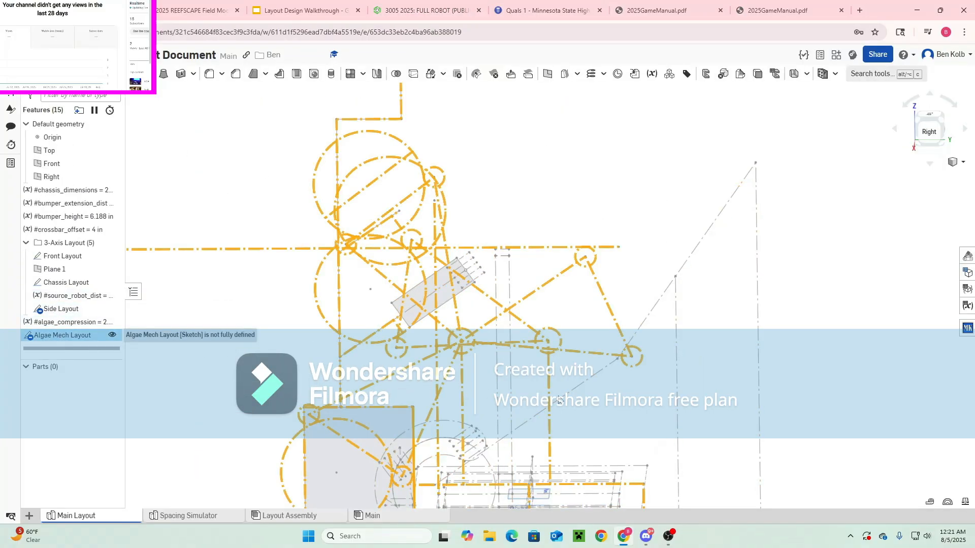
middle_click_drag(559, 399, 524, 332)
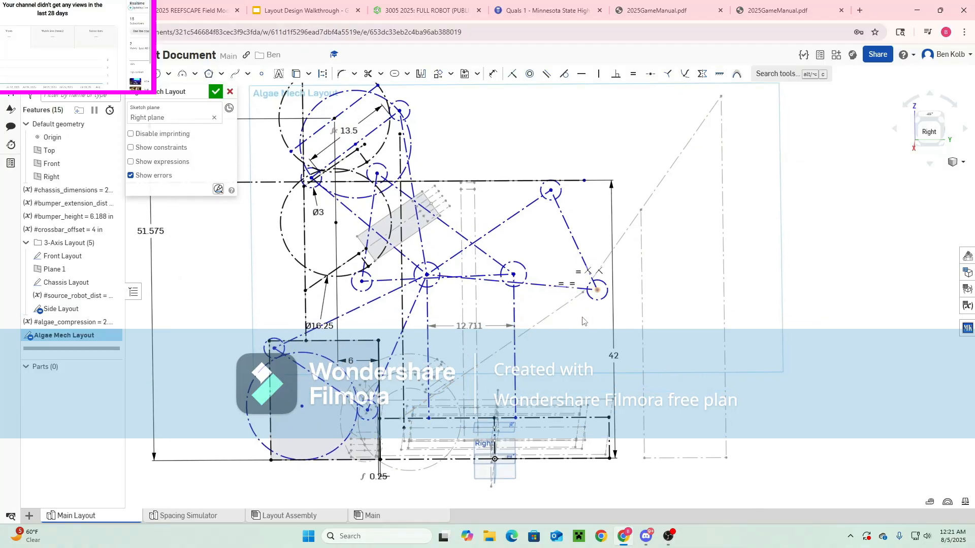
mouse_move(597, 289)
left_mouse_down()
mouse_move(547, 386)
mouse_move(489, 423)
mouse_move(469, 411)
left_mouse_up()
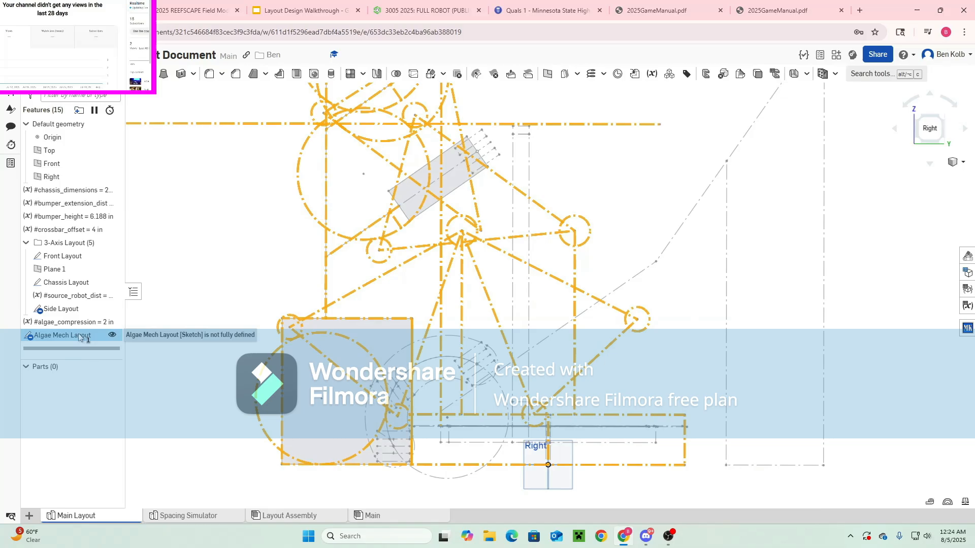
Reopen the Algae Mech Layout sketch and shift the stowed arm's lower roller along the chassis toward the reef side
double_click(80, 336)
scroll(349, 413, "up", 3)
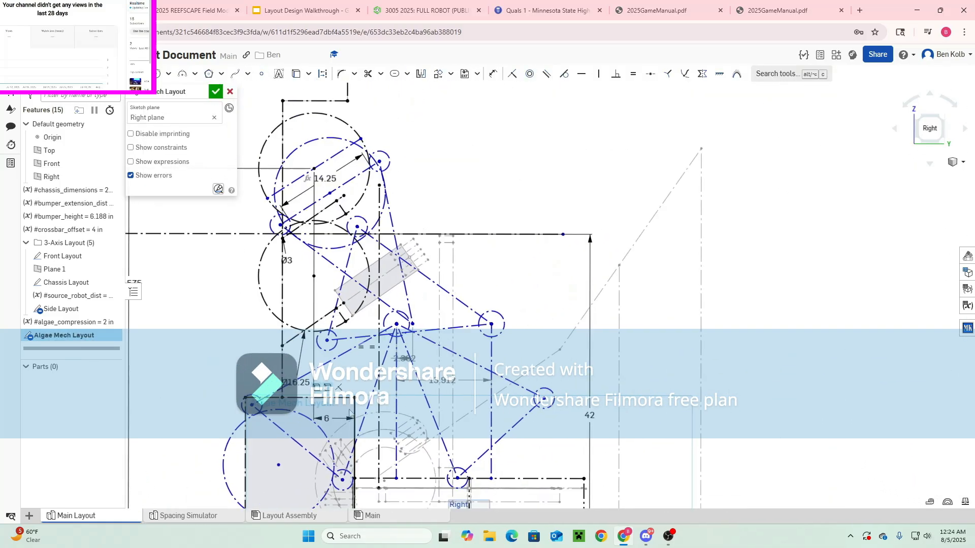
scroll(349, 413, "up", 1)
scroll(438, 465, "up", 3)
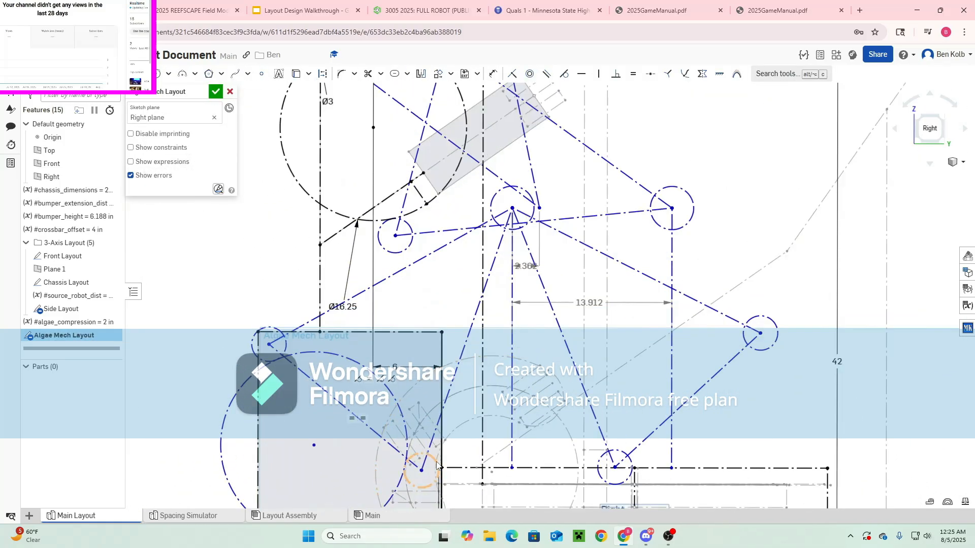
scroll(437, 465, "down", 5)
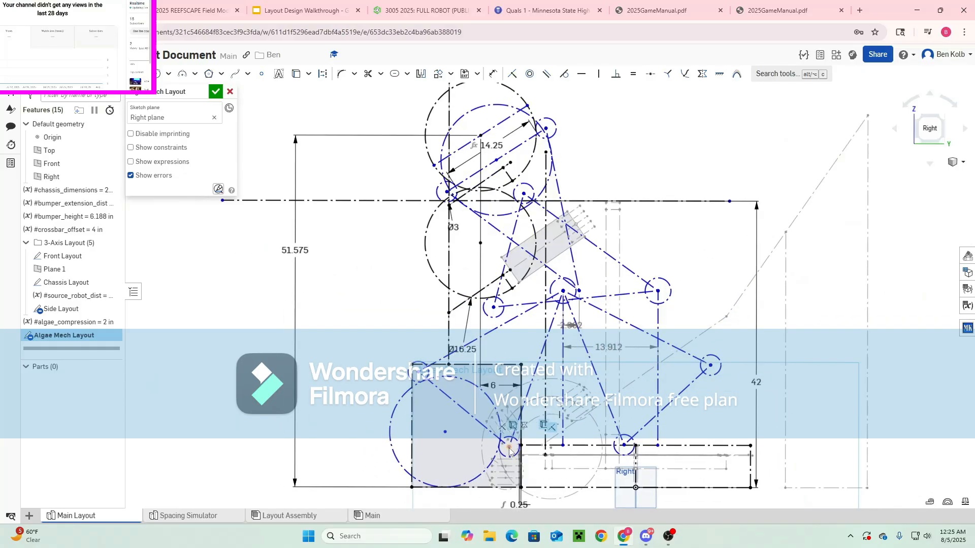
scroll(509, 450, "up", 1)
scroll(573, 292, "up", 1)
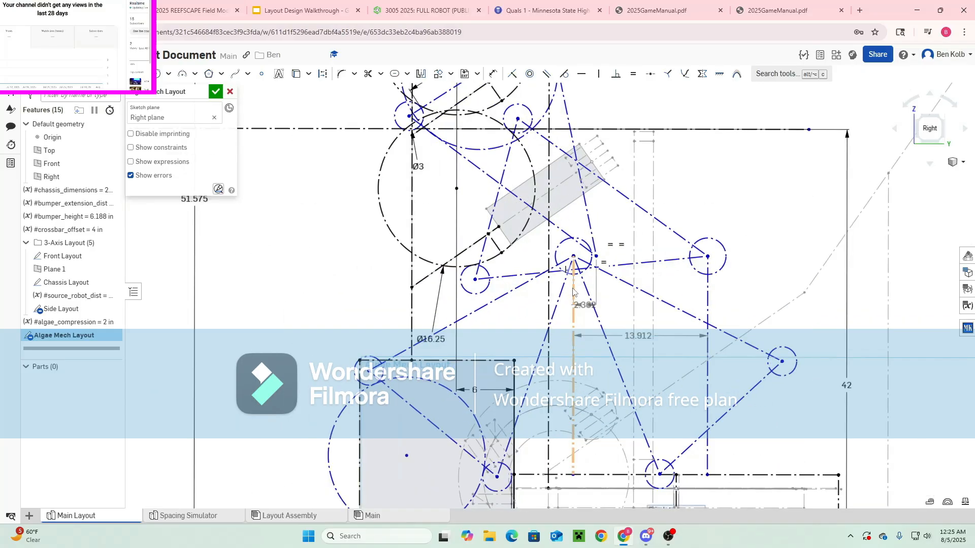
scroll(558, 297, "up", 1)
scroll(604, 295, "down", 3)
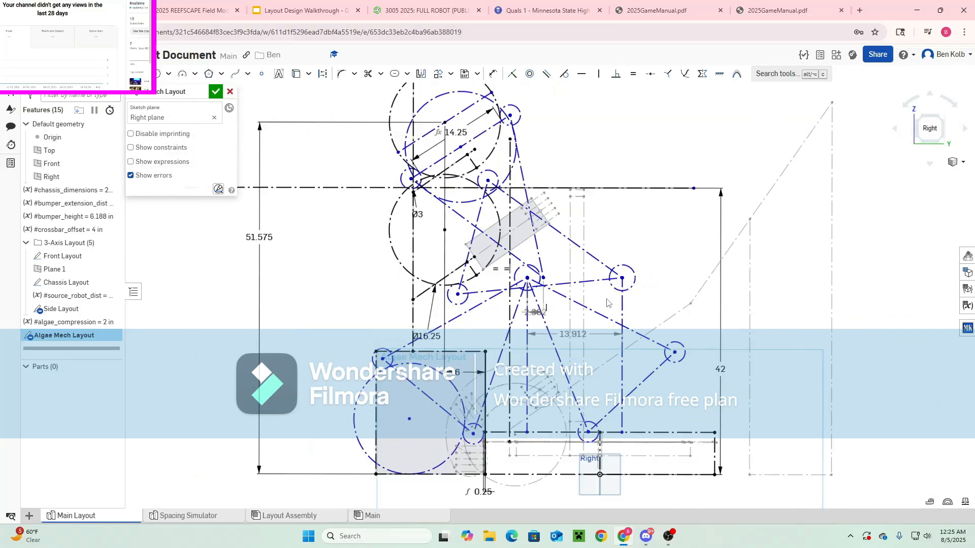
mouse_move(589, 433)
left_mouse_down()
mouse_move(556, 430)
mouse_move(546, 418)
left_mouse_up()
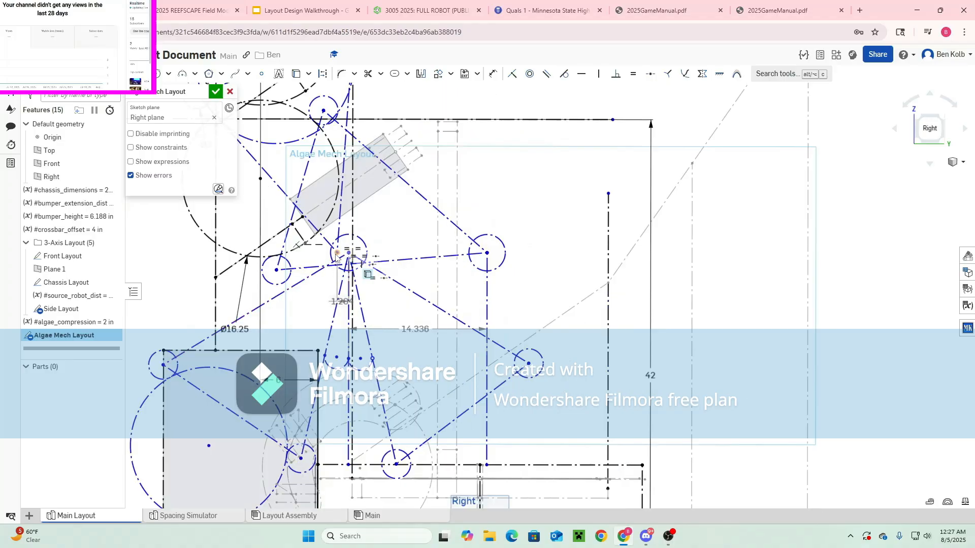
Make the raised arm's end point coincident with the pivot circle's centre and reposition the shared pivot
scroll(348, 248, "up", 3)
left_click(356, 247)
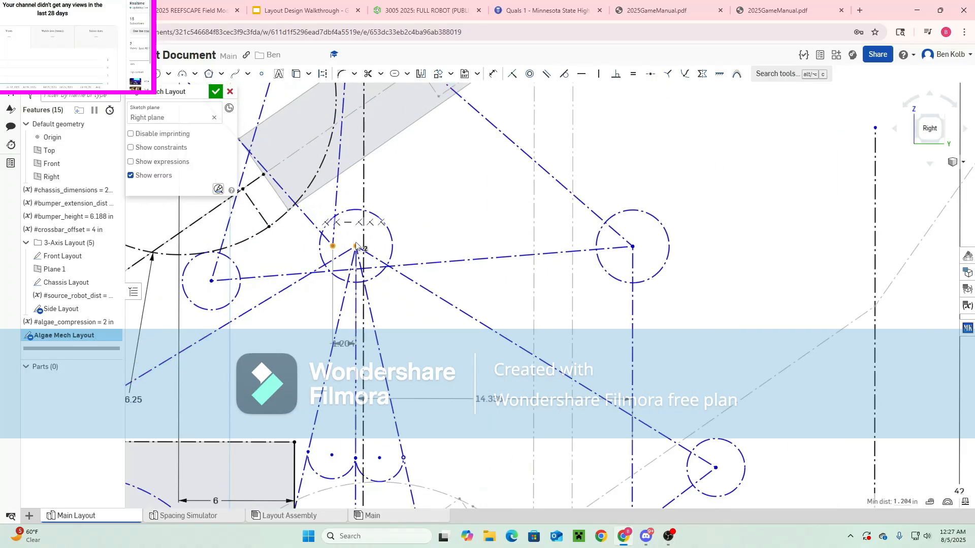
scroll(356, 249, "down", 4)
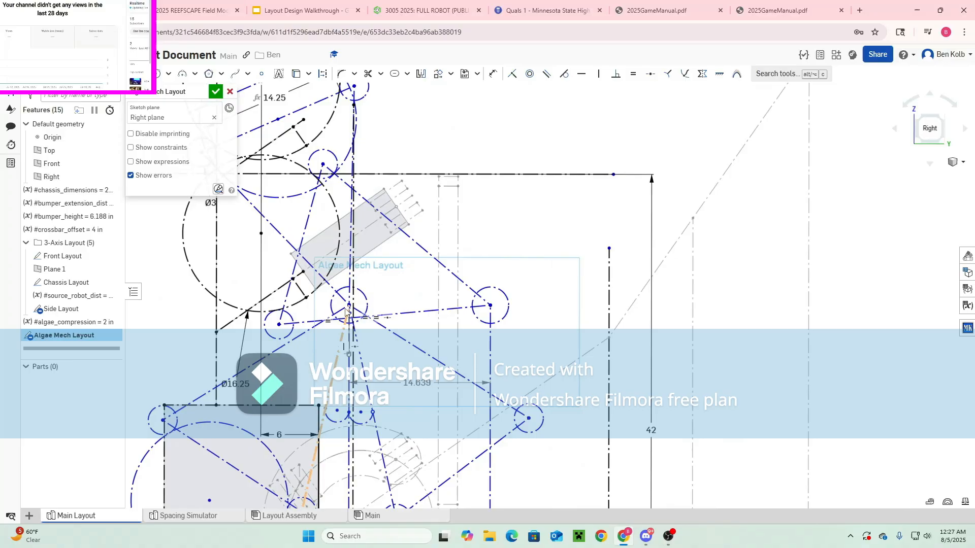
left_click_drag(349, 306, 374, 331)
mouse_move(371, 329)
left_mouse_down()
mouse_move(393, 332)
mouse_move(367, 342)
mouse_move(391, 343)
mouse_move(359, 343)
mouse_move(379, 346)
left_mouse_up()
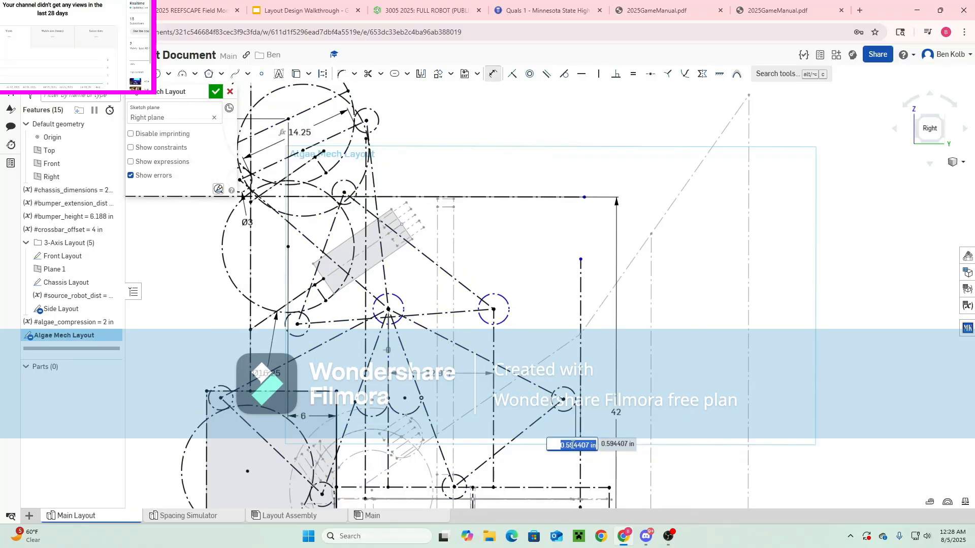
Dimension the stowed arm's outer roller centre 5 in from the vertical construction line at the far chassis edge
key("Escape")
key("Escape")
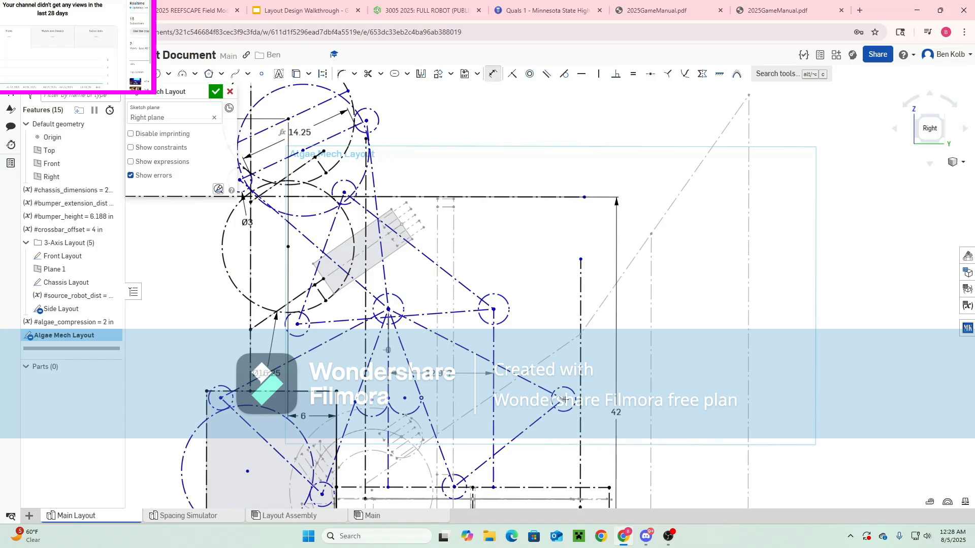
left_click(580, 432)
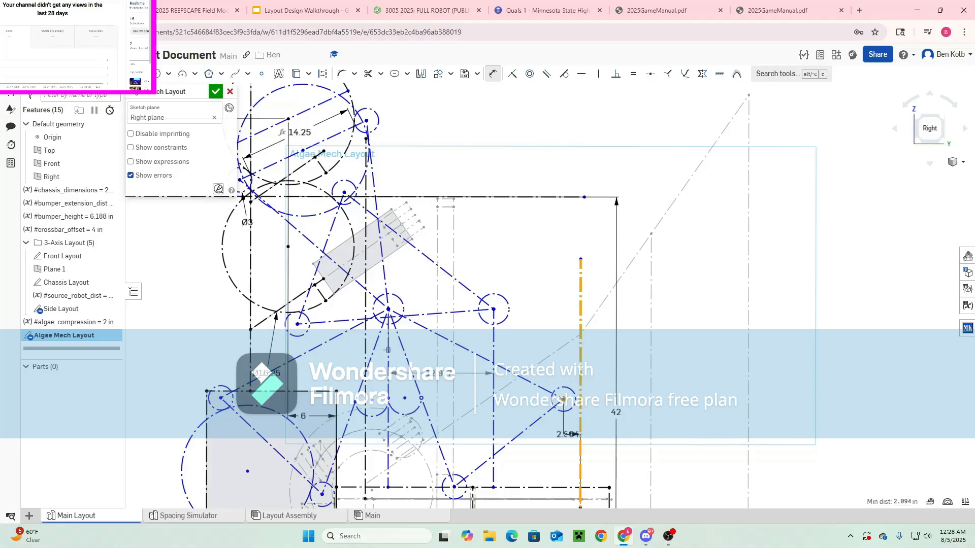
left_click(568, 434)
type("5")
key("Return")
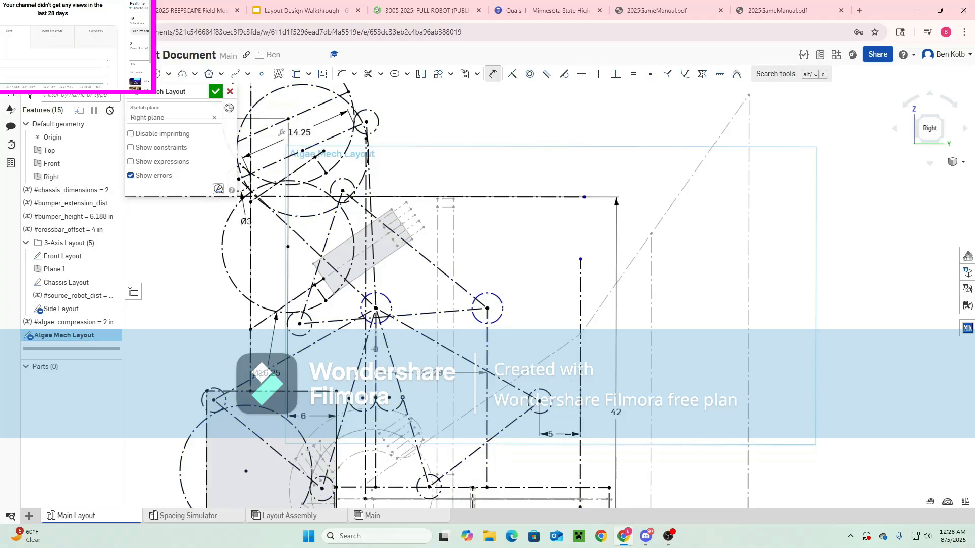
Make the pivot circle tangent to the vertical construction line at the chassis's reef-side edge
key("Escape")
left_click(391, 310)
left_click(366, 326)
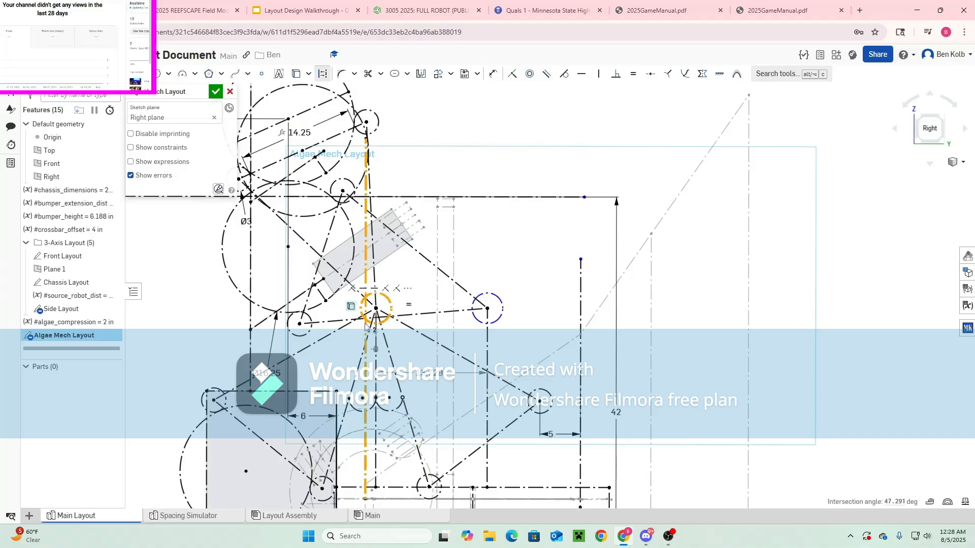
key("t")
scroll(377, 330, "up", 3)
scroll(608, 459, "down", 2)
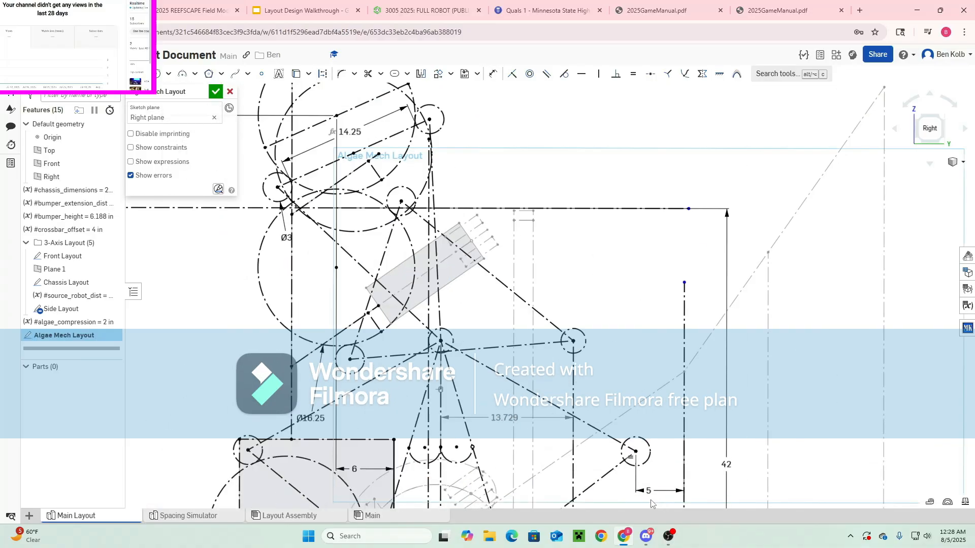
Delete the 5 in roller clearance dimension and dimension the pivot circle's diameter as 6 in
left_click(648, 490)
key("Delete")
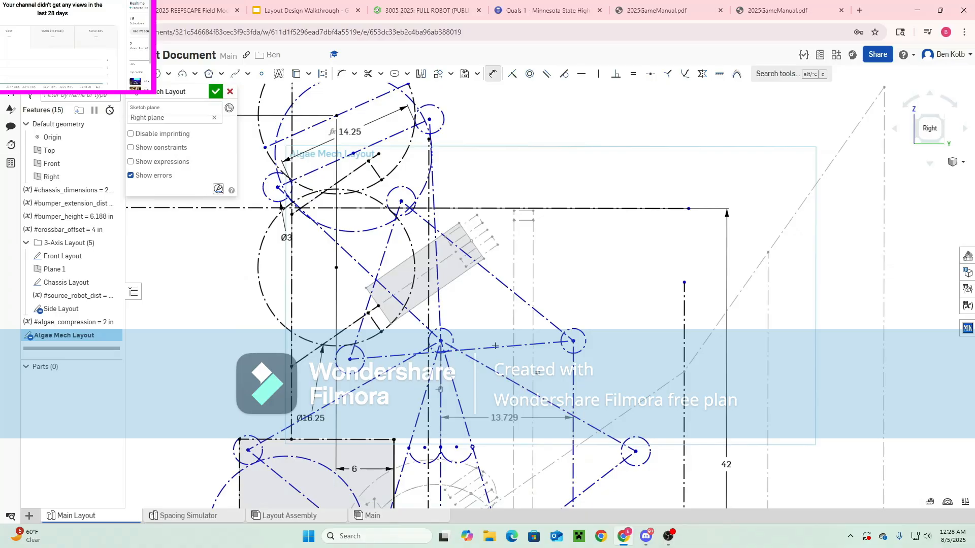
left_click(452, 336)
left_click(478, 314)
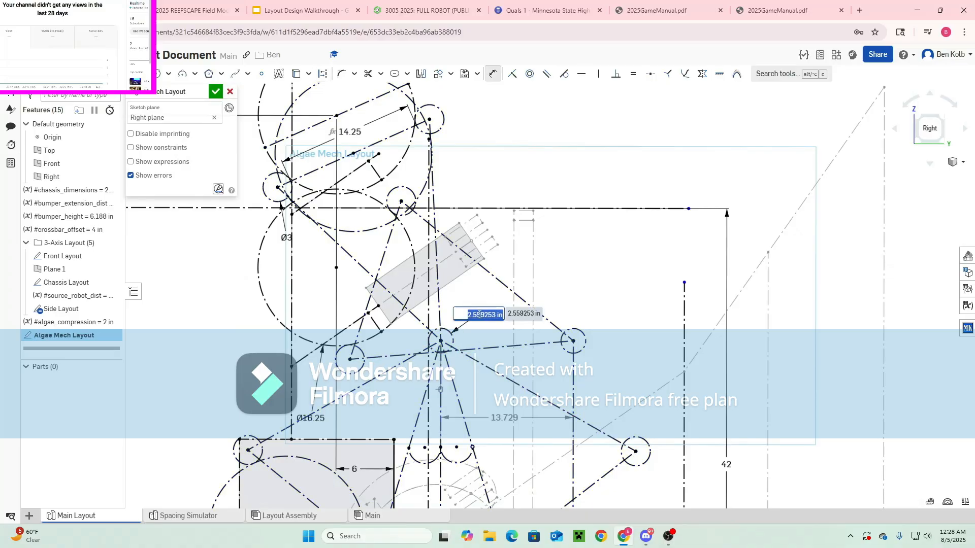
type("6")
key("Return")
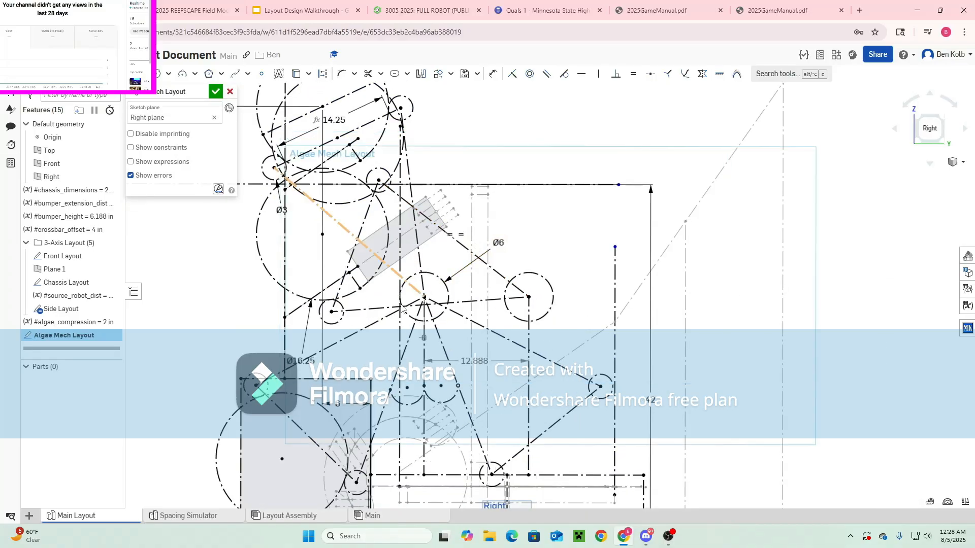
Review the algae mechanism's positions around the pivot circle and finish the Algae Mech Layout sketch
scroll(401, 305, "down", 3)
scroll(403, 321, "up", 3)
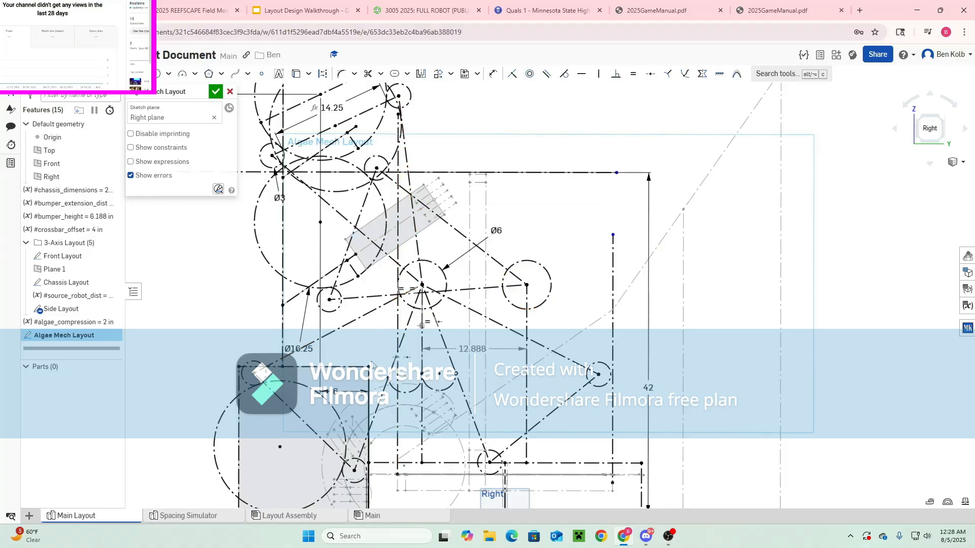
scroll(371, 364, "down", 3)
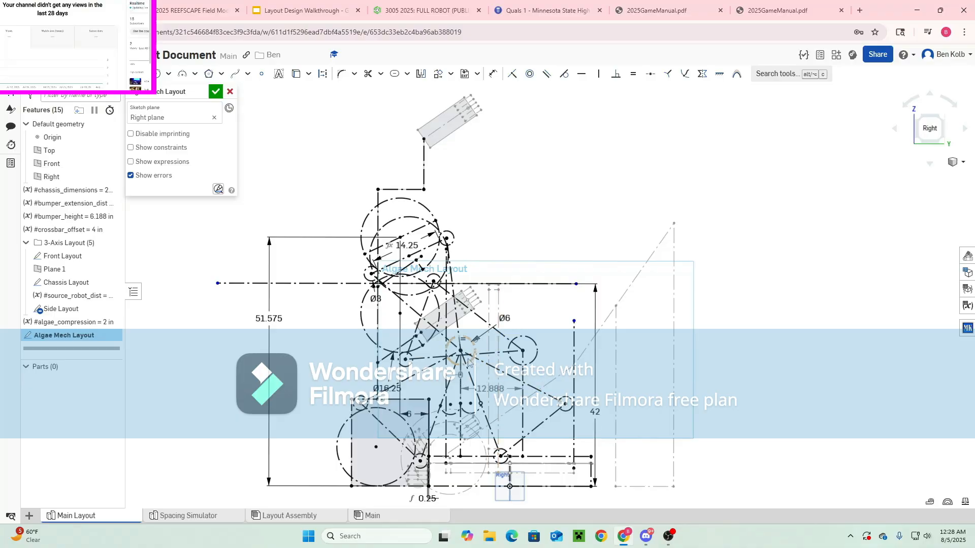
scroll(520, 399, "up", 2)
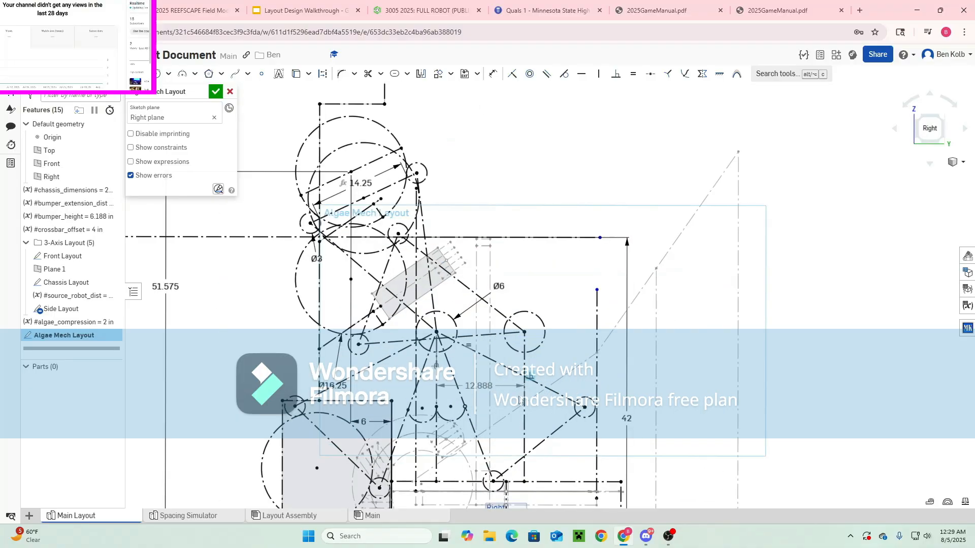
scroll(586, 421, "up", 5)
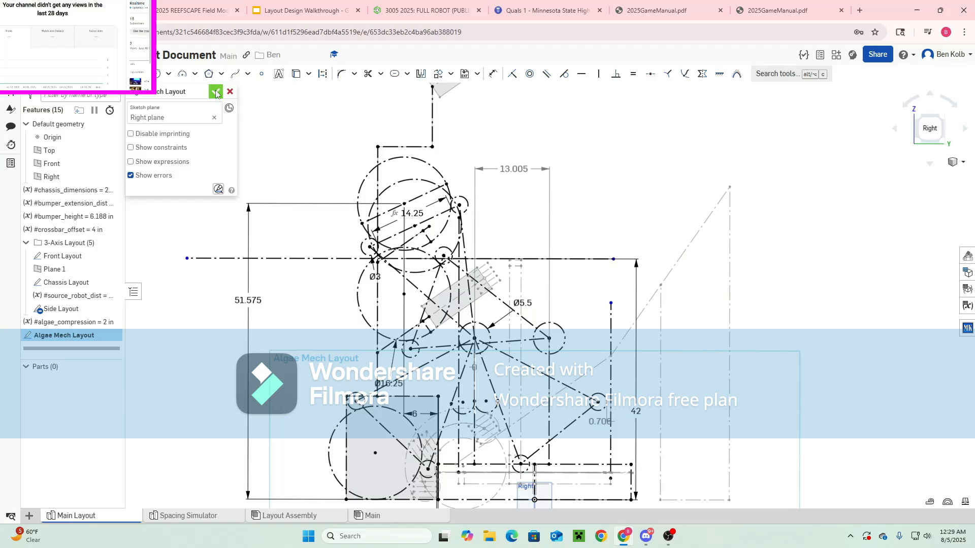
left_click(216, 92)
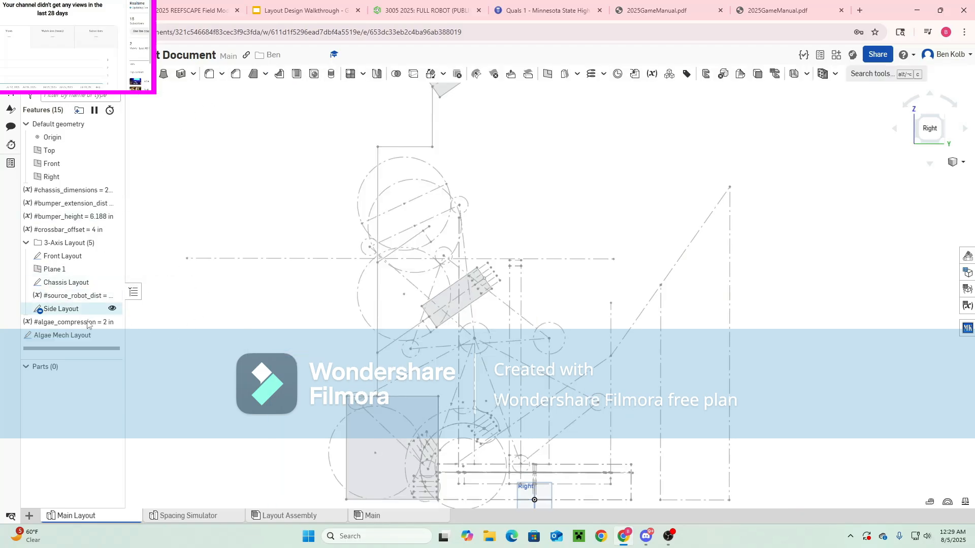
Shift the elevator frame slightly in the Side Layout sketch, and check the pivot circle's diameter
double_click(56, 309)
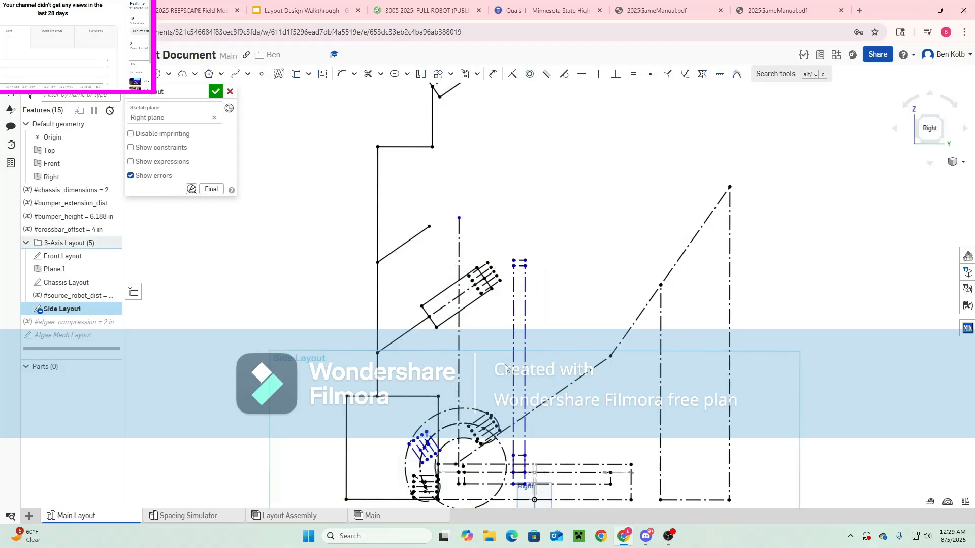
left_click(215, 91)
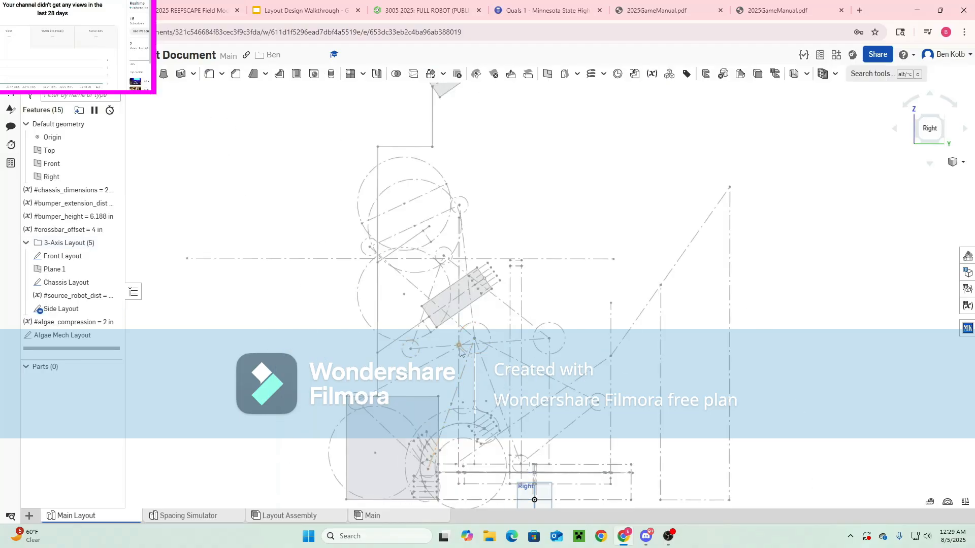
left_click(494, 336)
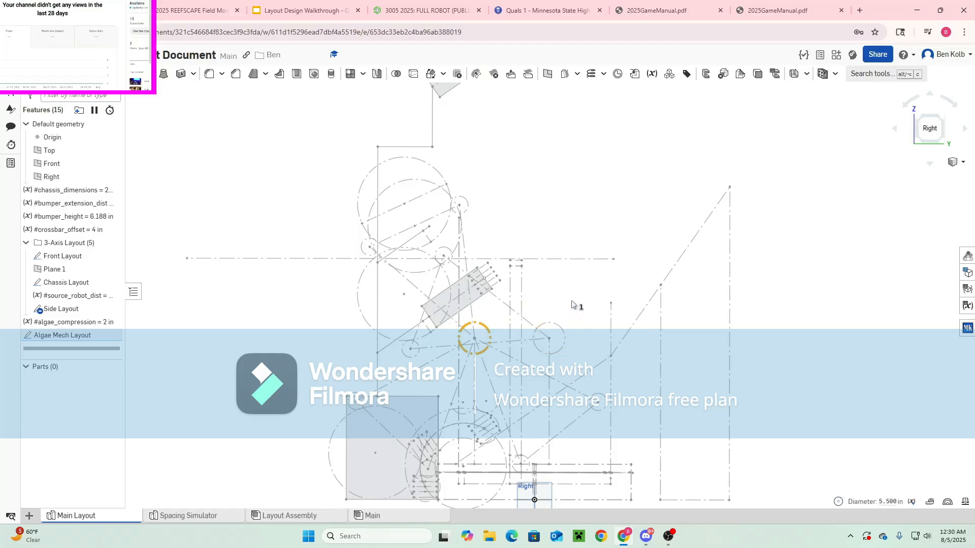
In the Side Layout sketch, dimension the elevator's nearer upright 6 in from the chassis's reef-side vertical construction line
double_click(61, 309)
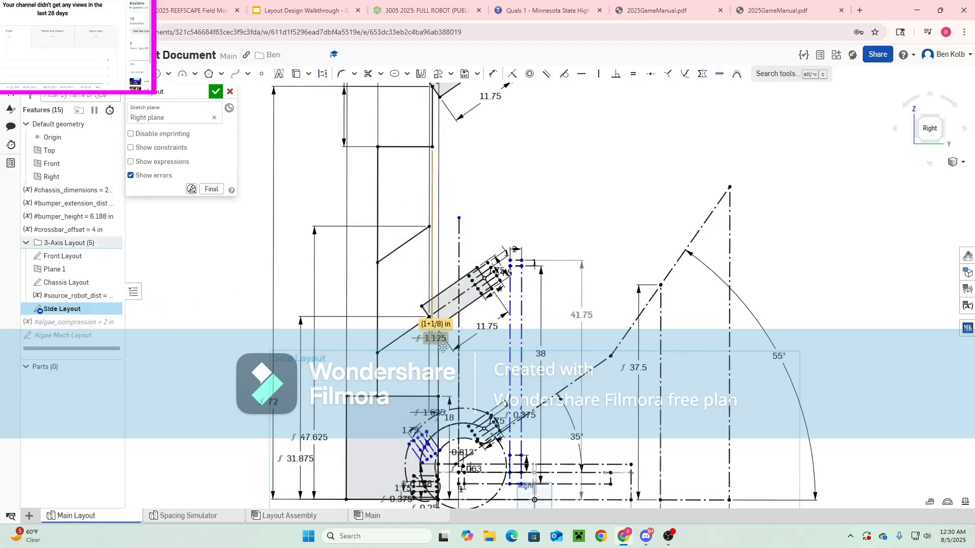
scroll(484, 374, "up", 3)
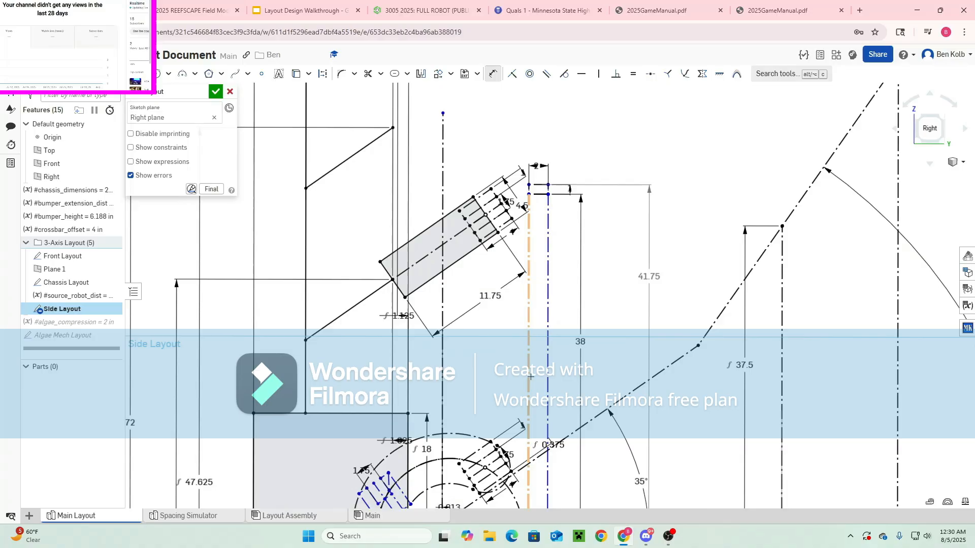
left_click(531, 377)
left_click(443, 366)
left_click(475, 366)
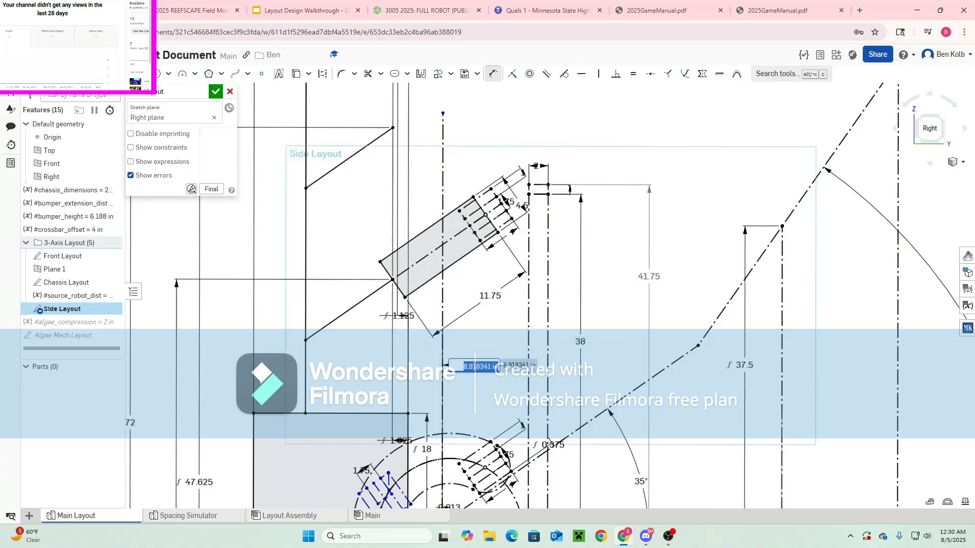
type("6")
key("Return")
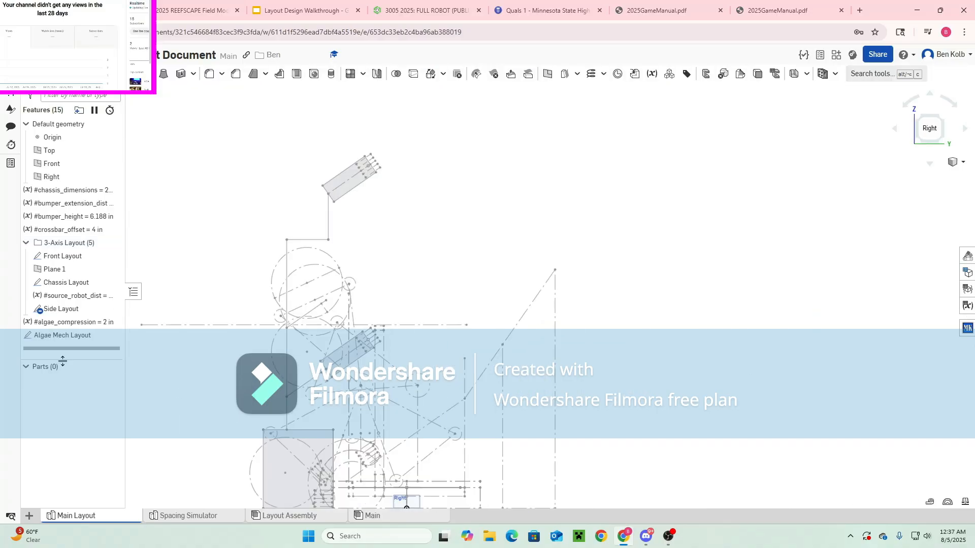
scroll(352, 435, "up", 3)
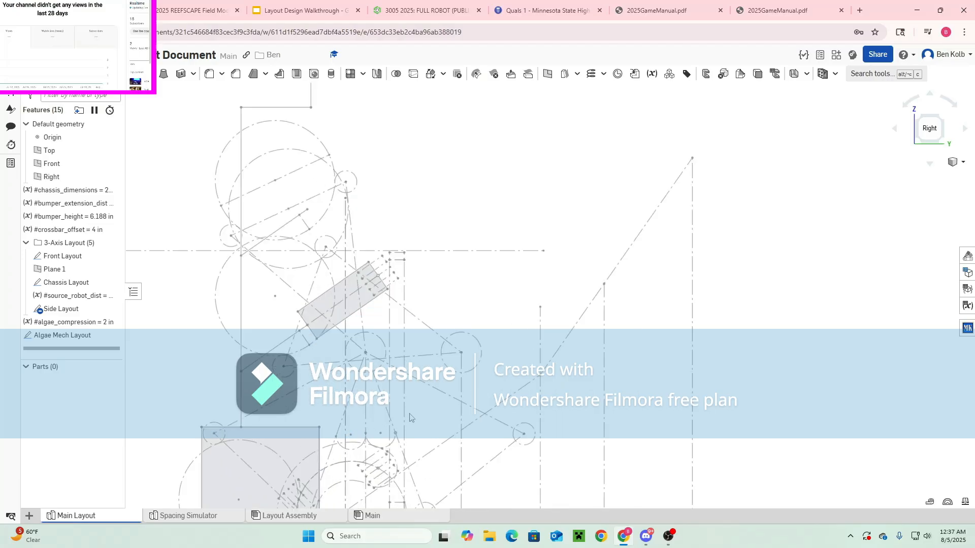
scroll(454, 412, "down", 2)
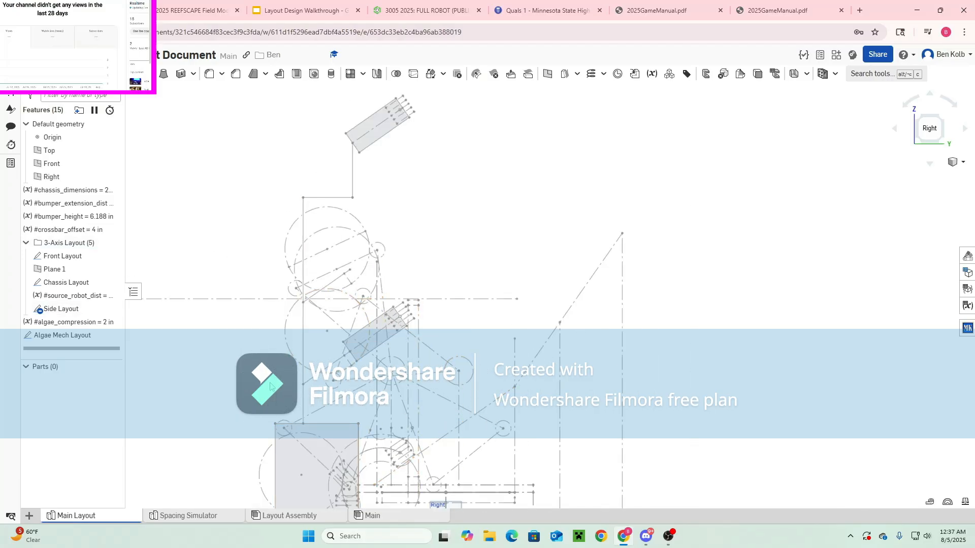
left_click(366, 357)
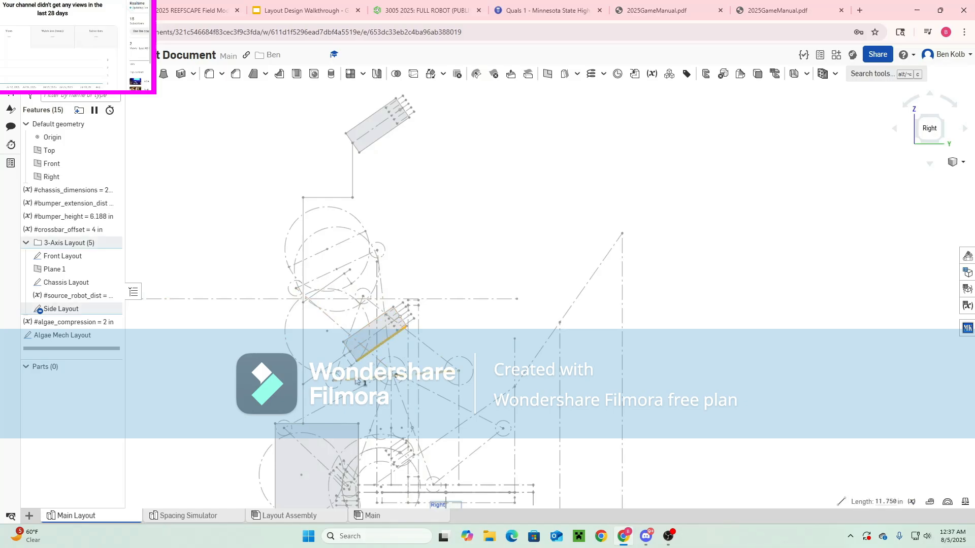
Start a new sketch on the Front plane for the elevator's front view
left_click(358, 411)
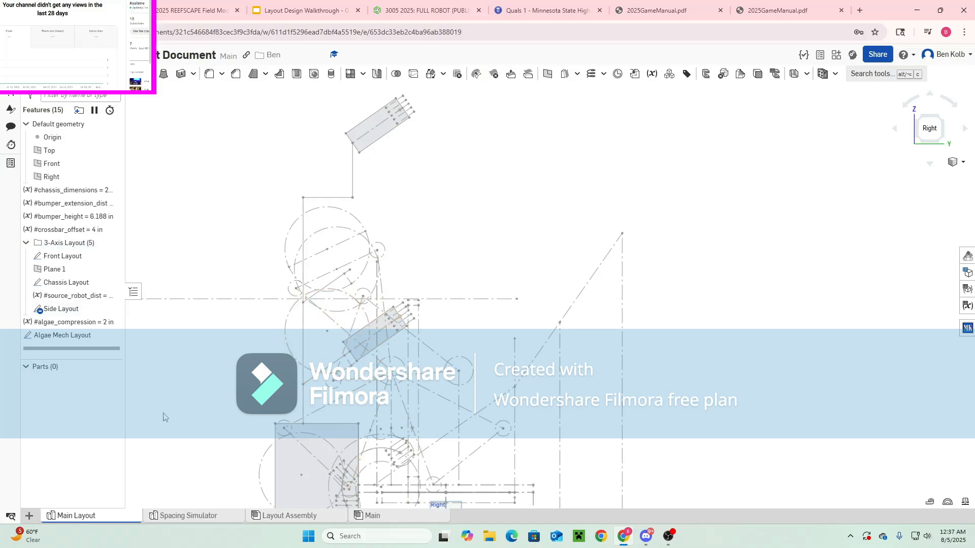
scroll(399, 360, "up", 4)
middle_click_drag(288, 405, 382, 403)
mouse_move(329, 440)
right_mouse_down()
mouse_move(410, 449)
mouse_move(391, 400)
right_mouse_up()
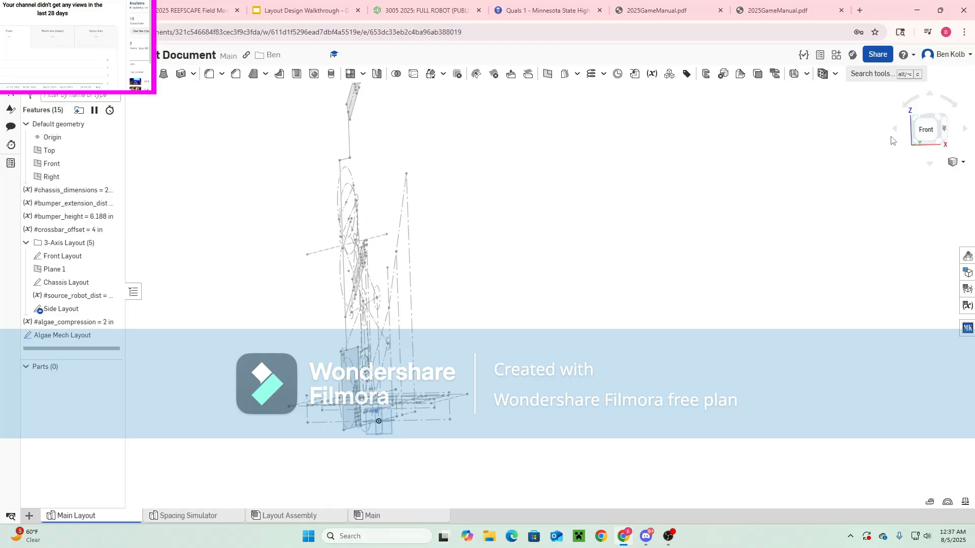
left_click(926, 130)
scroll(594, 378, "up", 3)
middle_click_drag(593, 378, 565, 359)
mouse_move(564, 358)
right_mouse_down()
mouse_move(528, 358)
mouse_move(531, 396)
mouse_move(559, 457)
mouse_move(577, 467)
mouse_move(528, 462)
right_mouse_up()
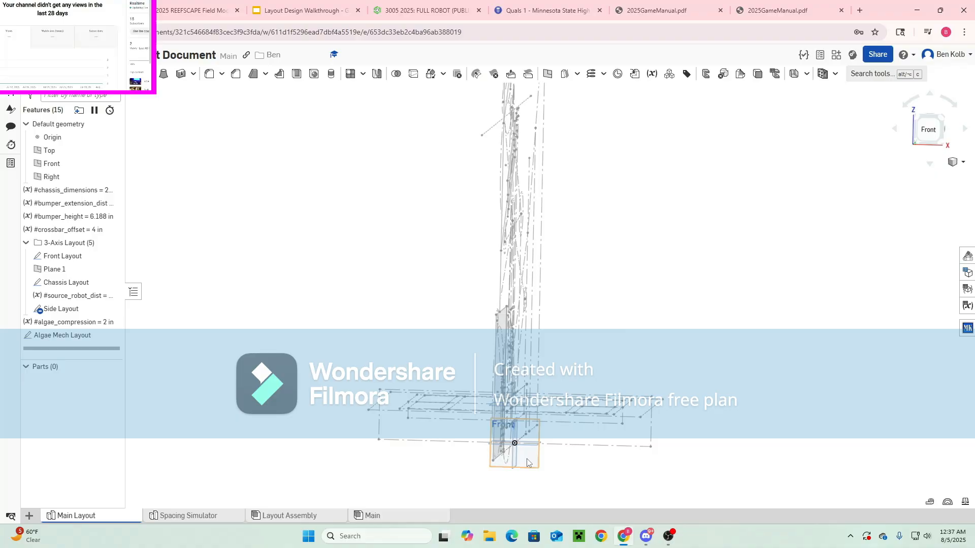
key("shift+s")
left_click(527, 460)
left_click(933, 130)
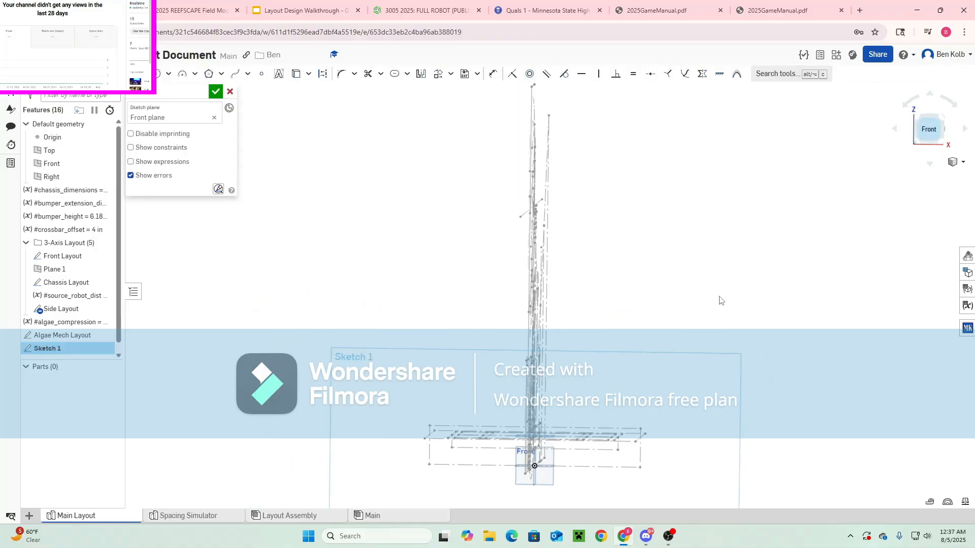
scroll(522, 468, "up", 5)
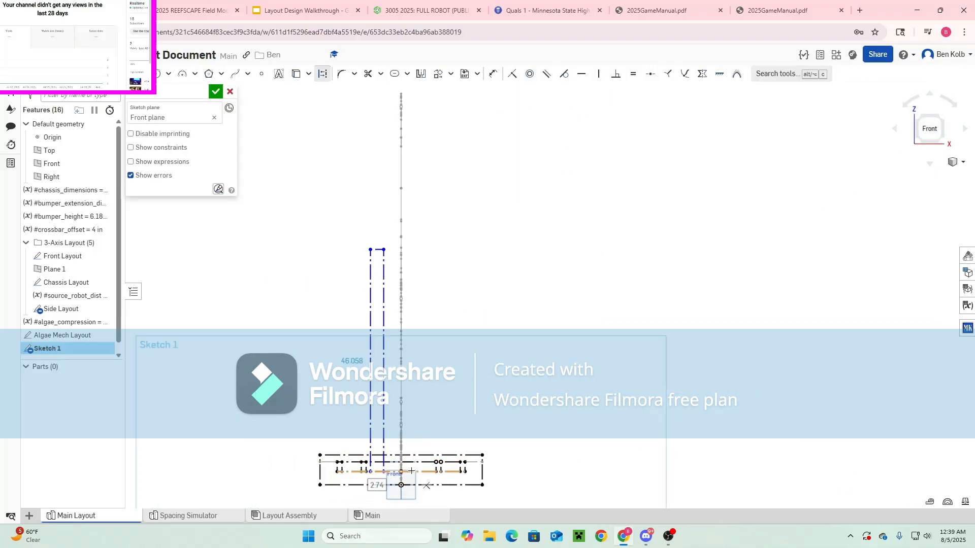
Sketch a second construction rectangle for the opposite elevator upright, rising from the chassis to about the first upright's height
left_click(417, 472)
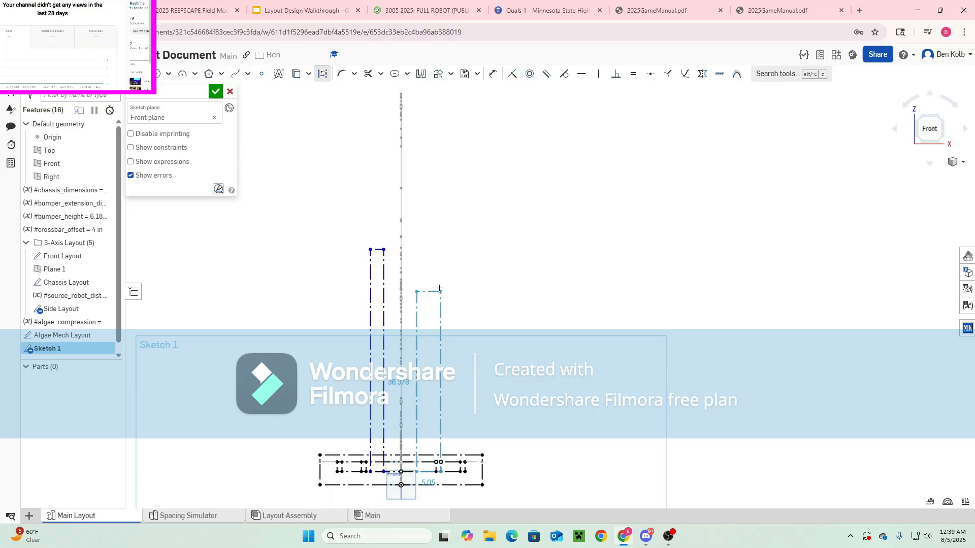
left_click(435, 251)
key("Escape")
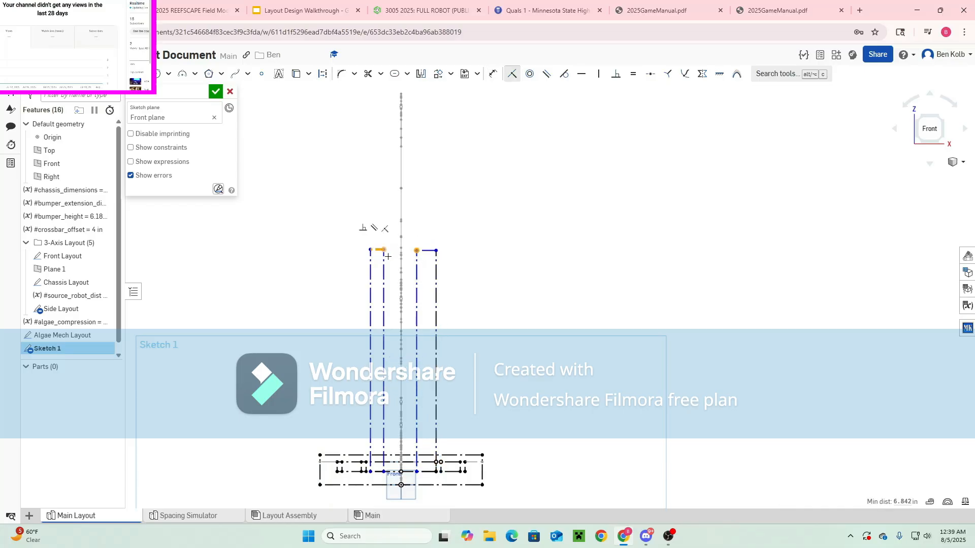
Make the first upright's top edge coincident with the elevator's top corner point from the Side Layout sketch
mouse_move(378, 252)
right_mouse_down()
mouse_move(348, 318)
mouse_move(326, 320)
right_mouse_up()
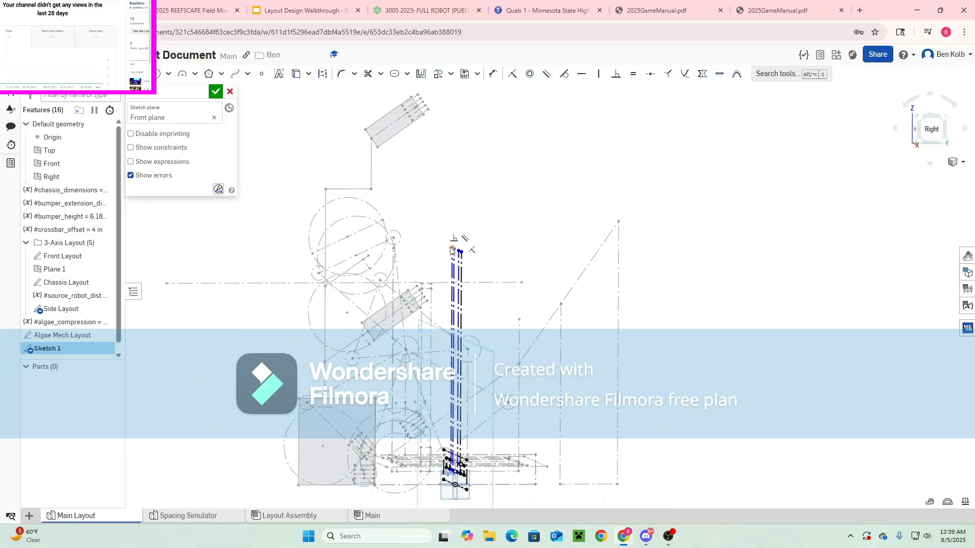
scroll(451, 249, "up", 5)
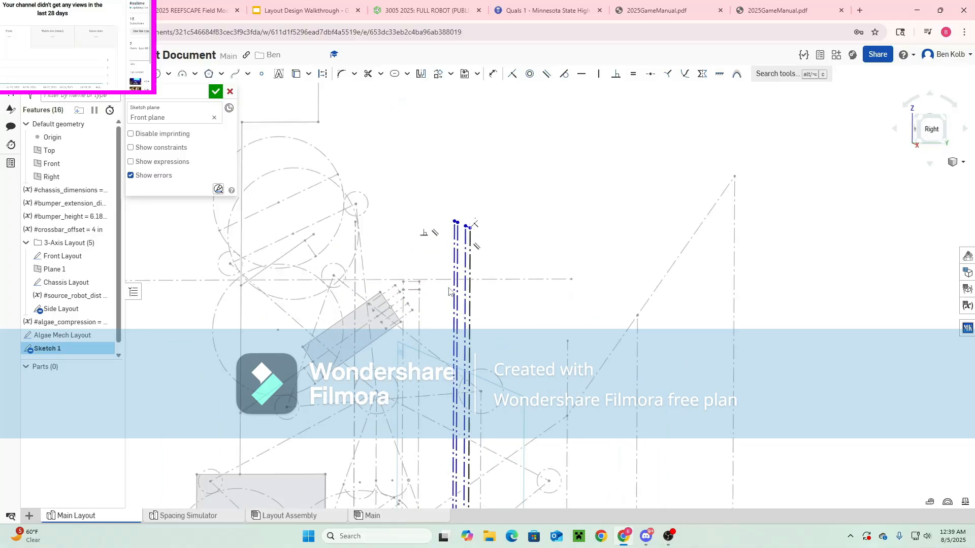
left_click(399, 280)
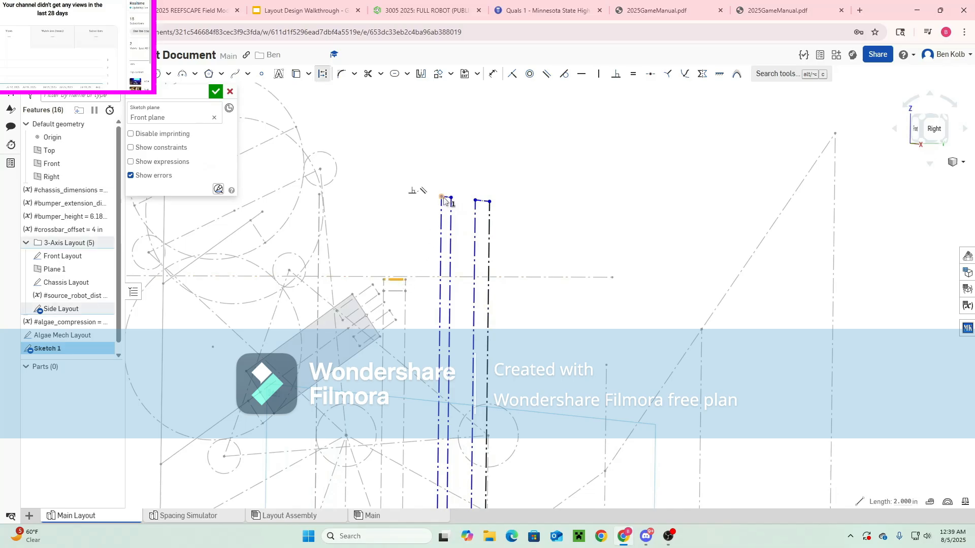
key("u")
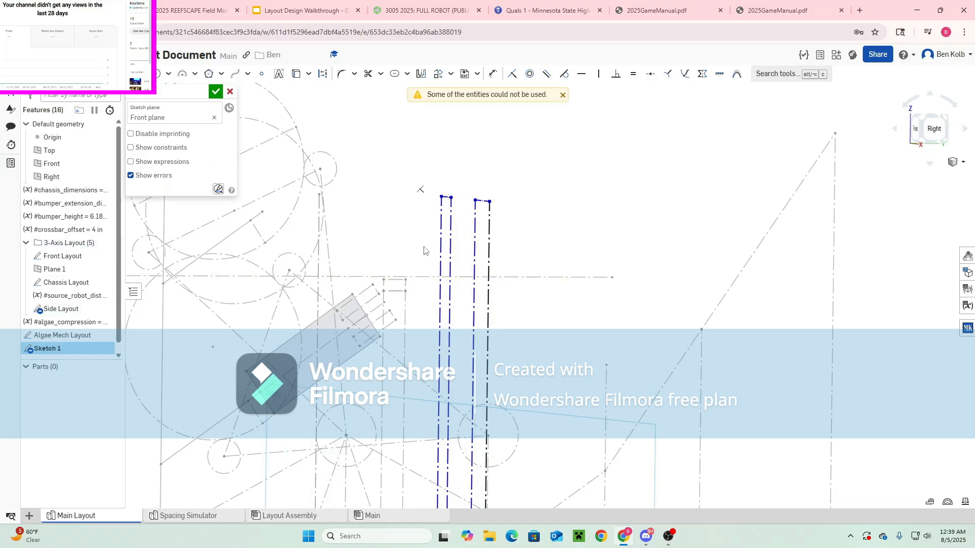
left_click(383, 279)
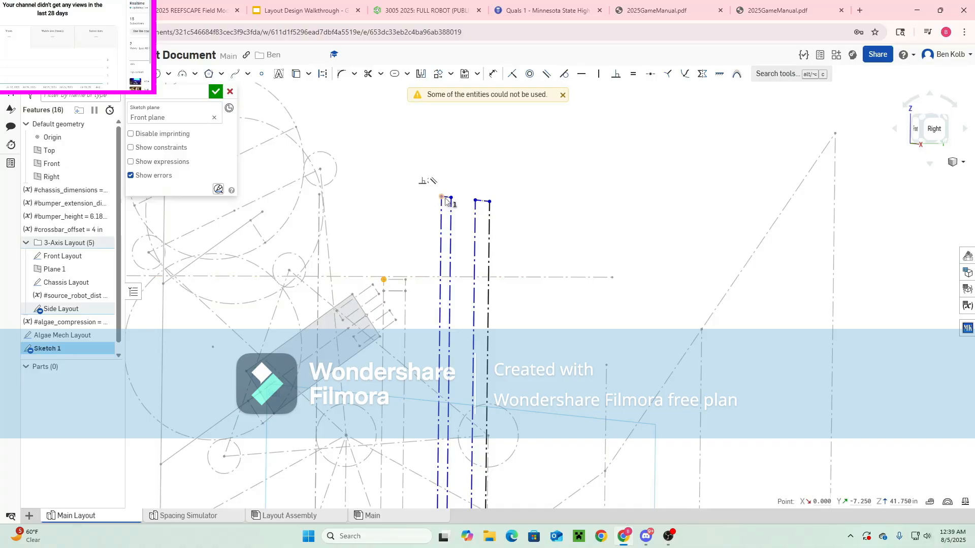
left_click(446, 198)
key("i")
right_click_drag(440, 299, 463, 290)
right_click_drag(386, 320, 695, 261)
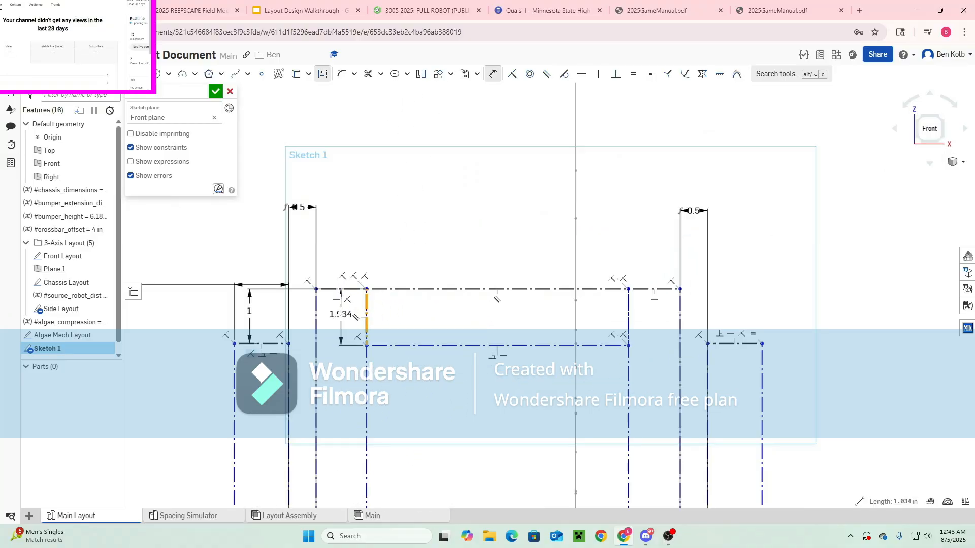
Dimension the height of the inner stage's top crossbar as 1 in
left_click(340, 316)
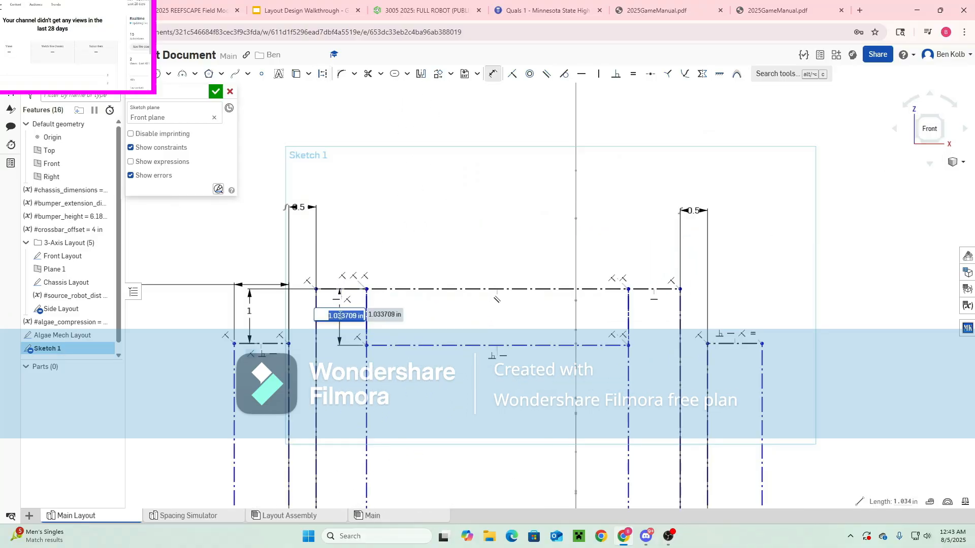
type("1")
key("Return")
Hide the sketch constraints and move the two 0.5 in gap dimensions clear of the elevator geometry
scroll(367, 339, "down", 10)
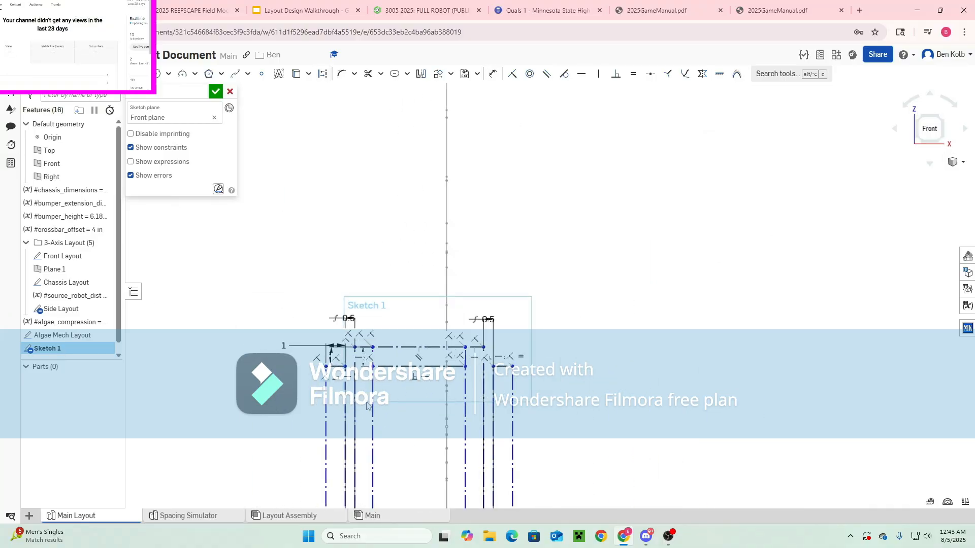
scroll(369, 391, "up", 8)
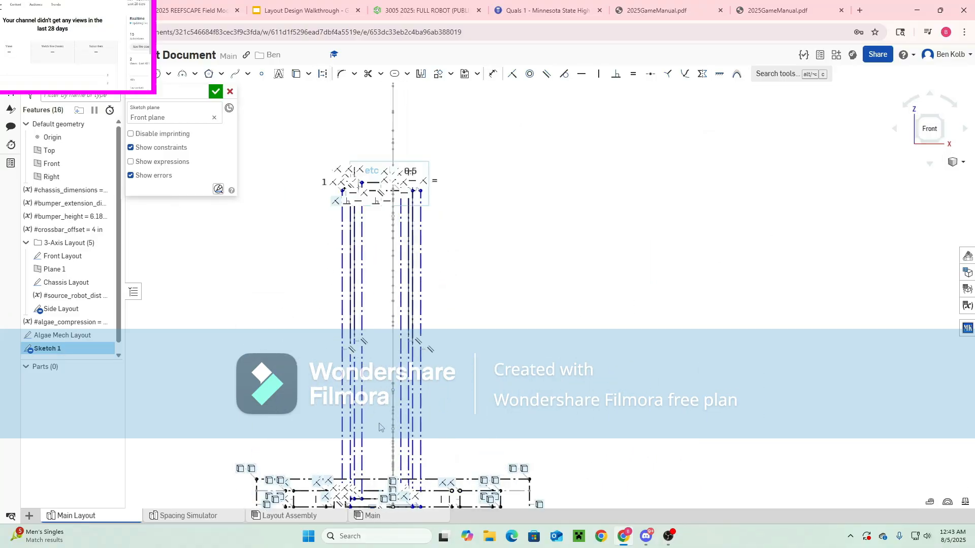
left_click(162, 148)
scroll(304, 326, "down", 3)
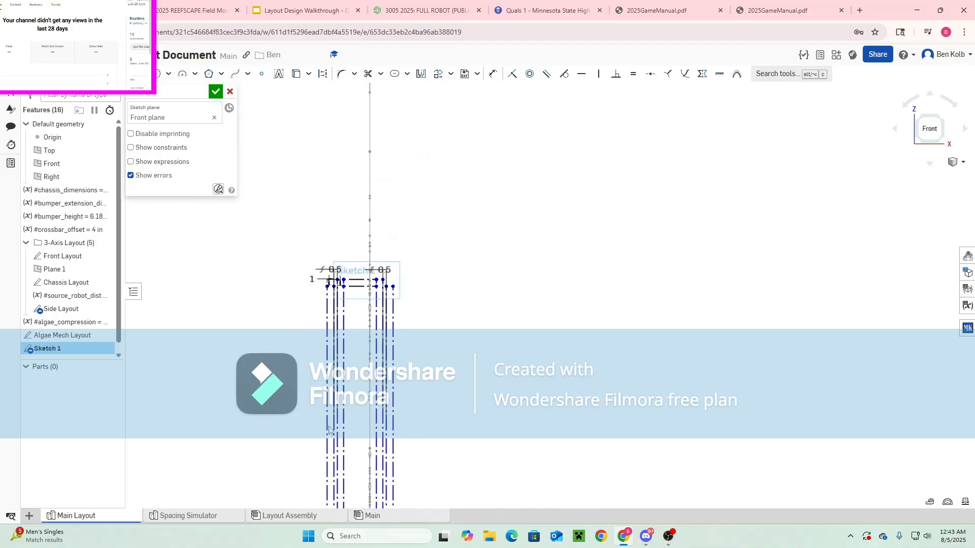
scroll(386, 291, "up", 5)
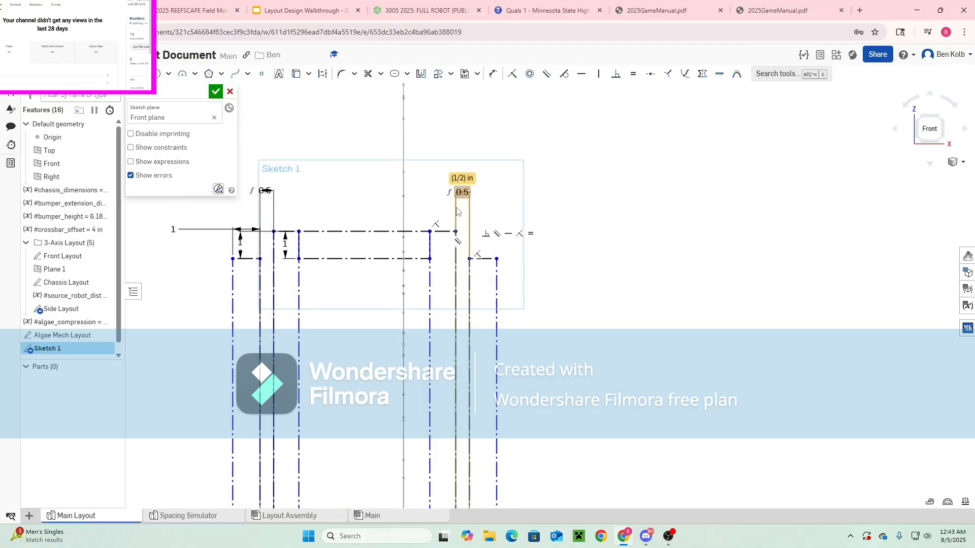
left_click_drag(481, 194, 511, 200)
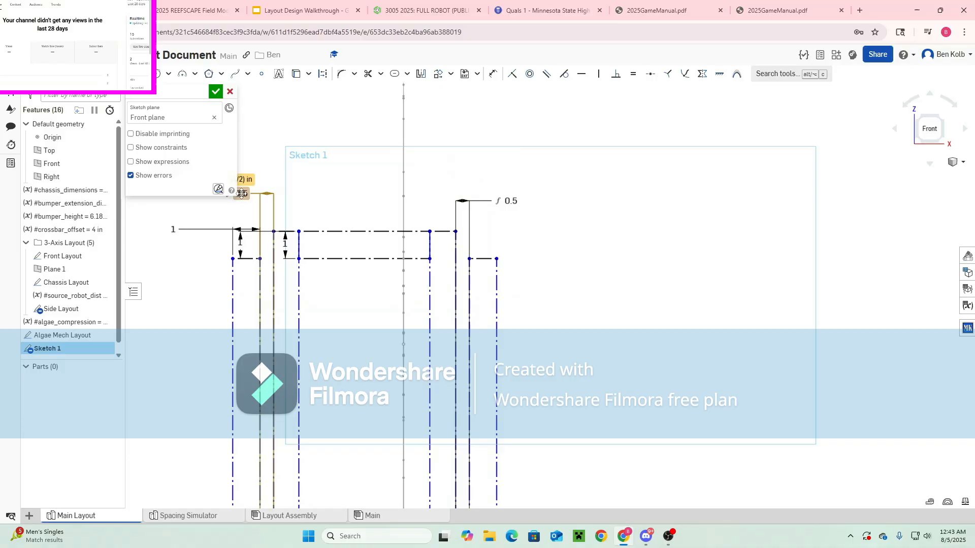
mouse_move(252, 275)
middle_mouse_down()
mouse_move(284, 285)
mouse_move(338, 265)
middle_mouse_up()
scroll(339, 269, "down", 1)
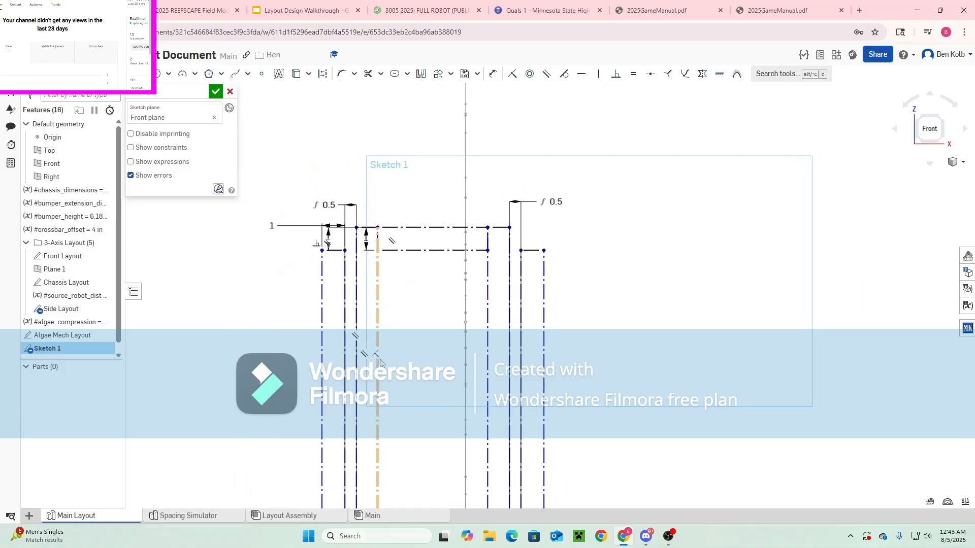
Examine the elevator stages' uprights from the top crossbar down to the chassis
scroll(380, 361, "down", 6)
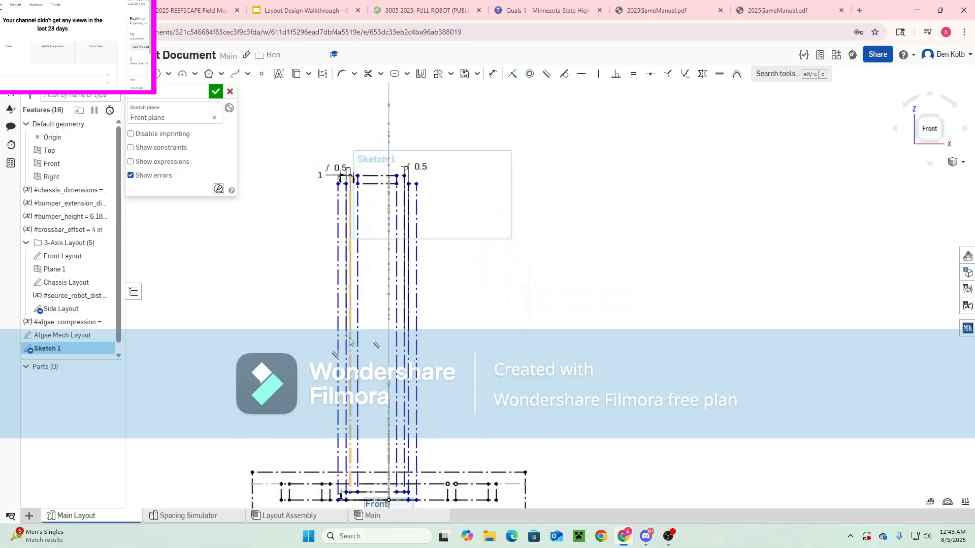
scroll(346, 446, "up", 1)
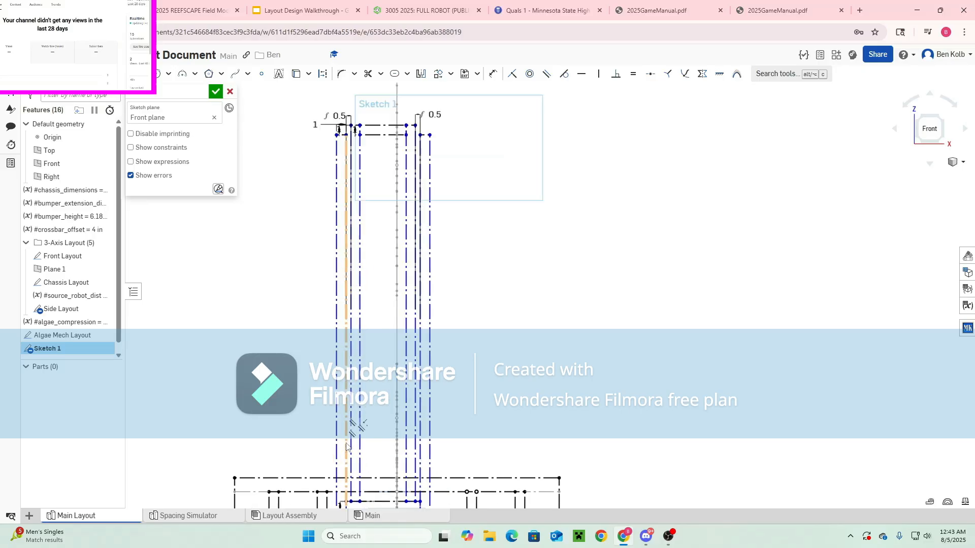
scroll(346, 443, "up", 4)
scroll(347, 443, "down", 5)
middle_click_drag(386, 338, 380, 451)
scroll(340, 347, "up", 7)
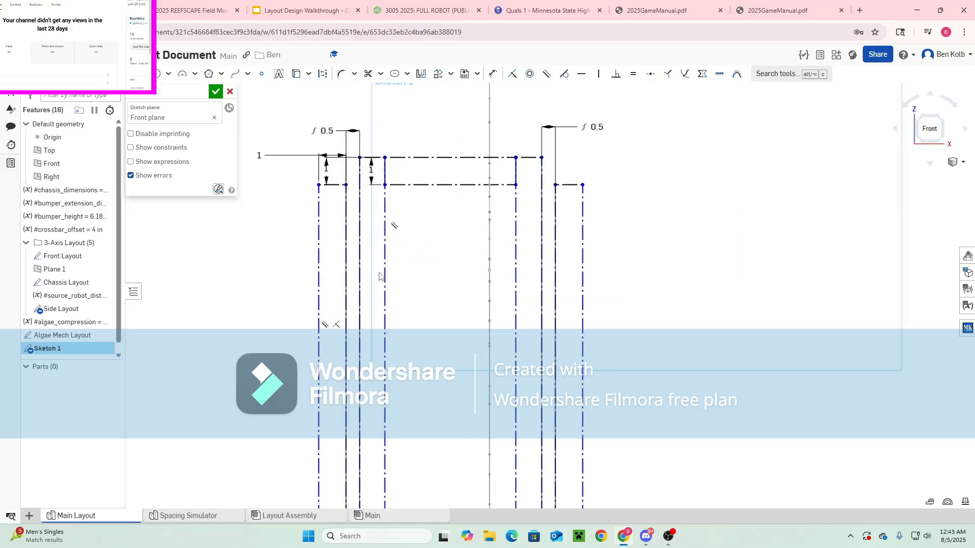
scroll(397, 393, "down", 8)
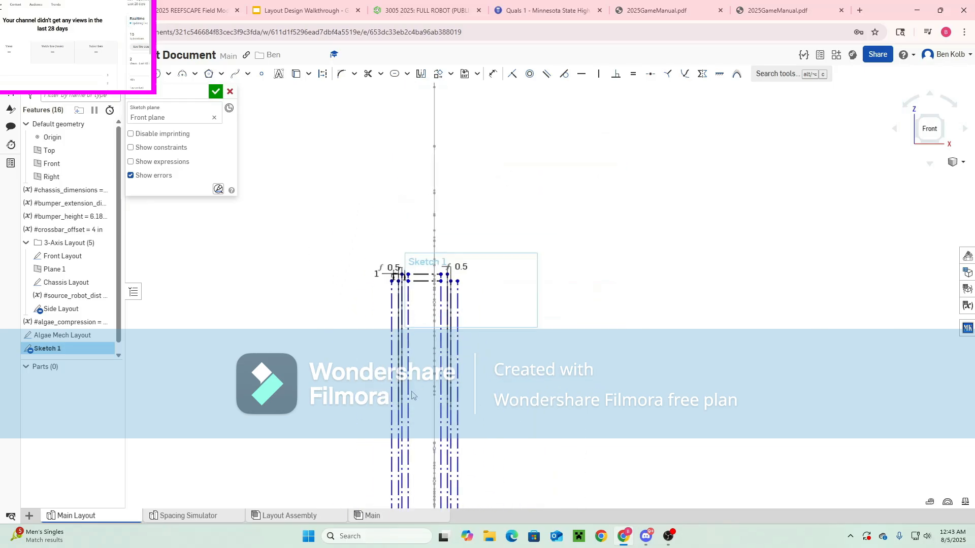
middle_click_drag(410, 431, 405, 323)
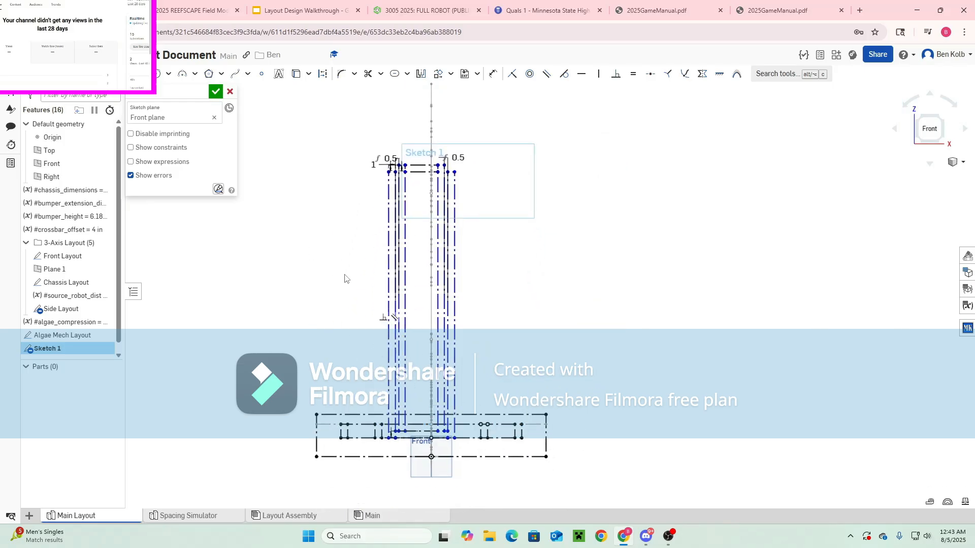
Apply an Equal constraint to the top edges of both inner-stage uprights and the outer-stage upright so their widths match
left_click_drag(405, 281, 412, 280)
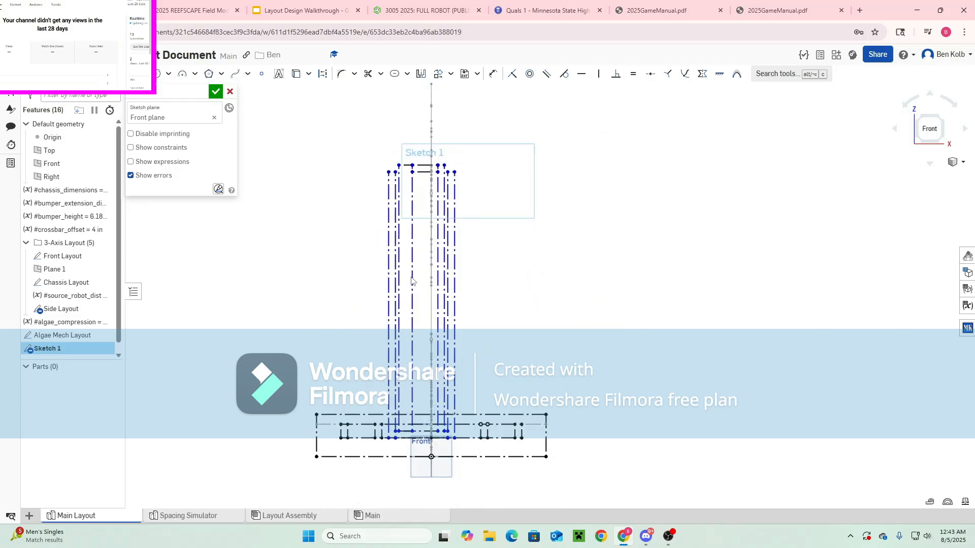
scroll(401, 170, "up", 8)
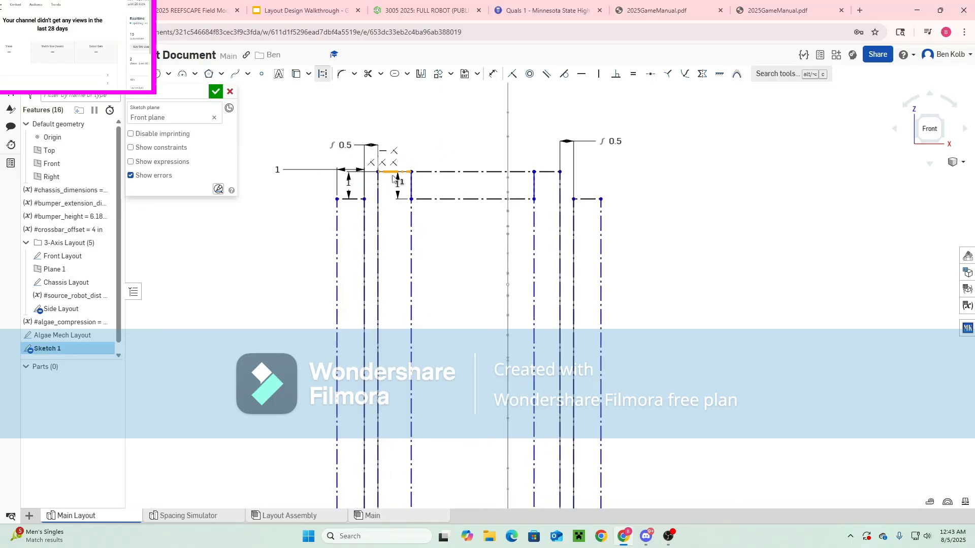
left_click(393, 174)
left_click(542, 172)
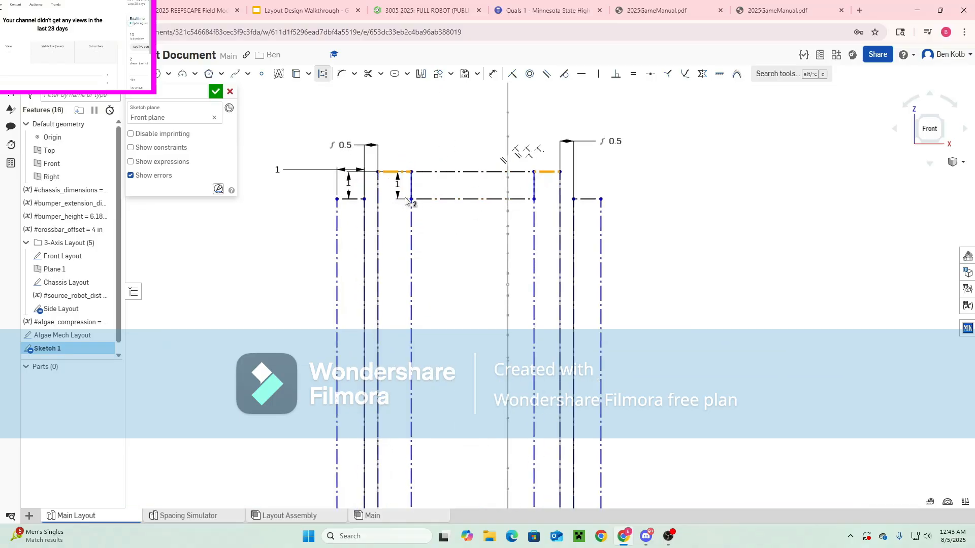
left_click(351, 200)
key("e")
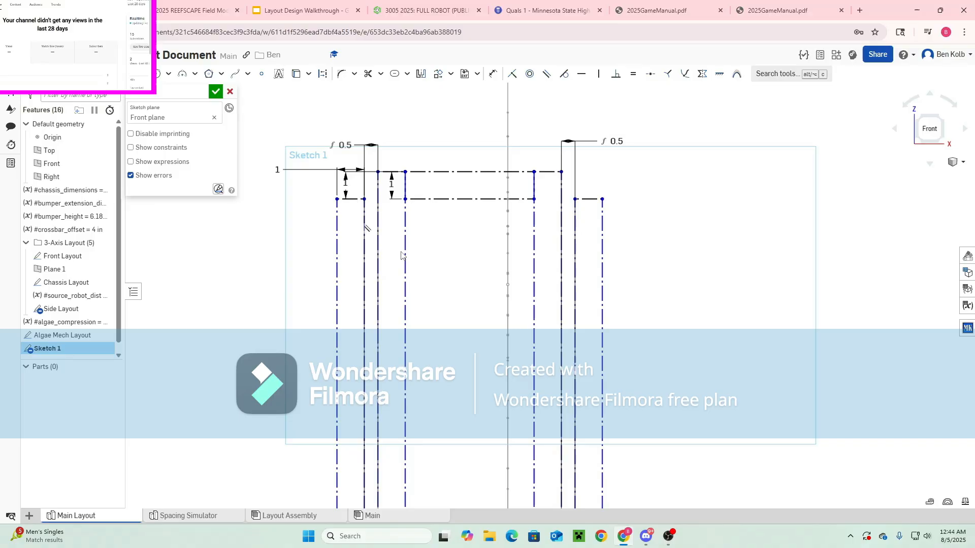
Widen the elevator slightly by moving one side's inner upright outward, and finish the sketch
left_click_drag(414, 271, 402, 297)
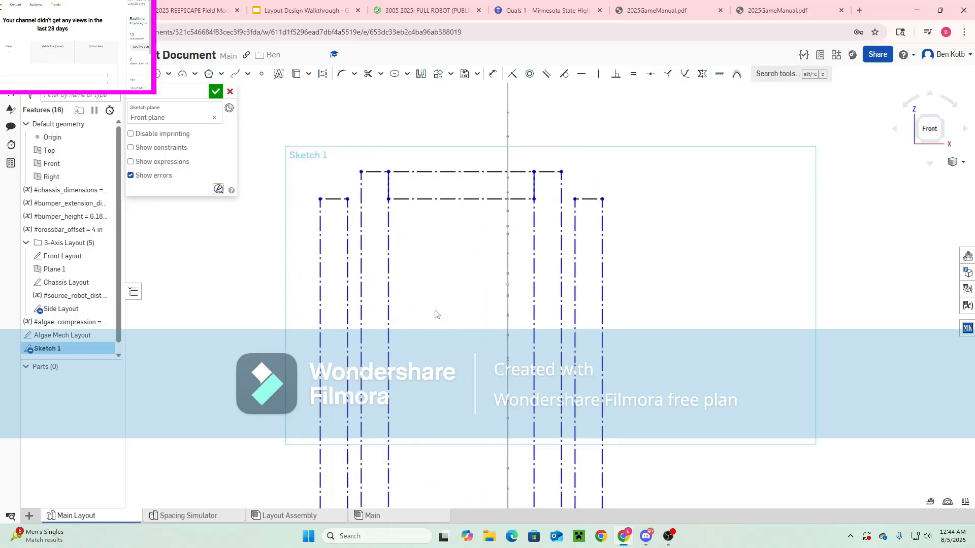
scroll(406, 349, "down", 6)
middle_click_drag(406, 345, 407, 345)
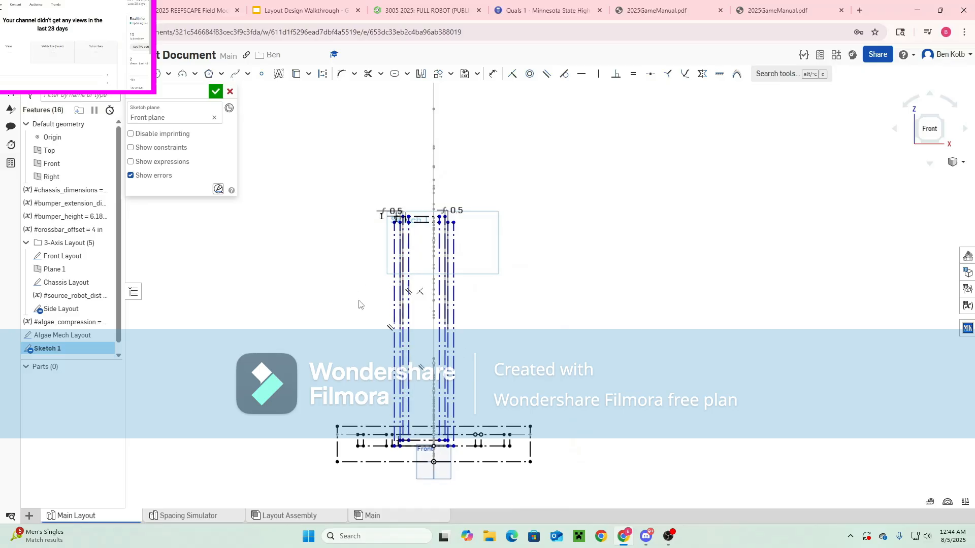
left_click(215, 92)
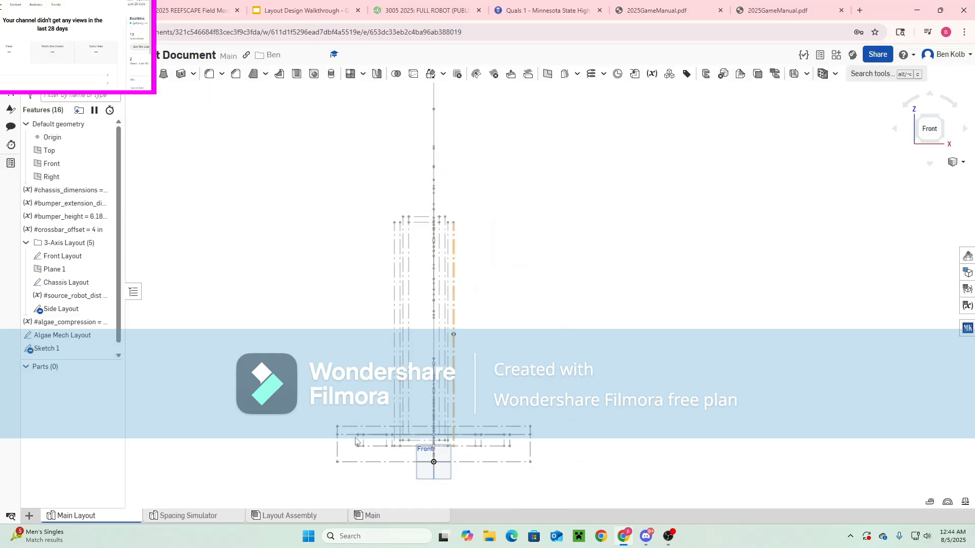
Open the Layout Assembly to view the elevator model with the layout sketches
mouse_move(330, 521)
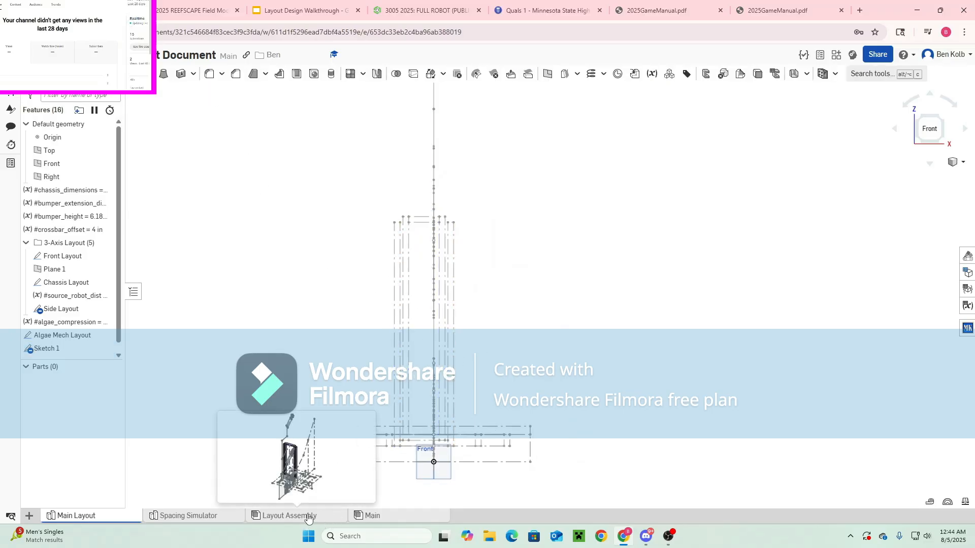
scroll(403, 369, "up", 3)
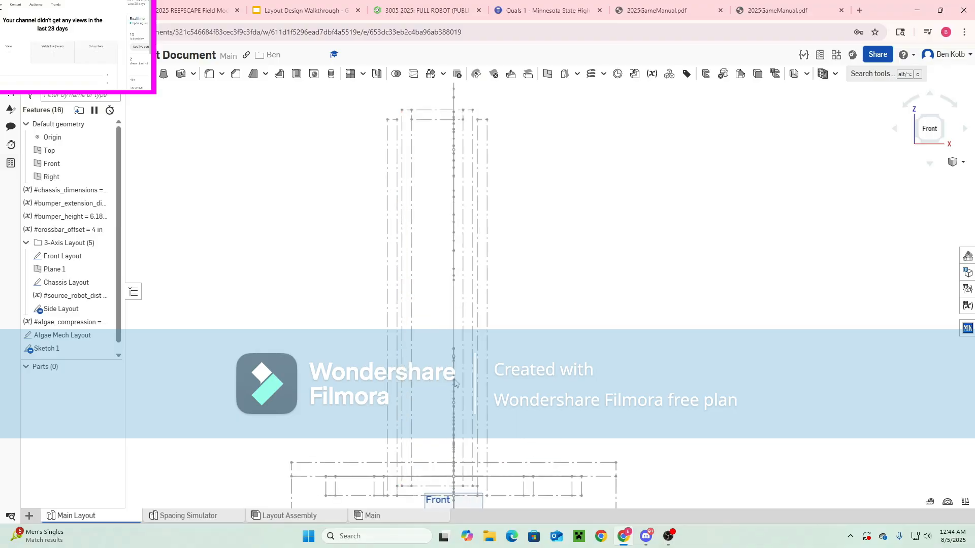
left_click(299, 516)
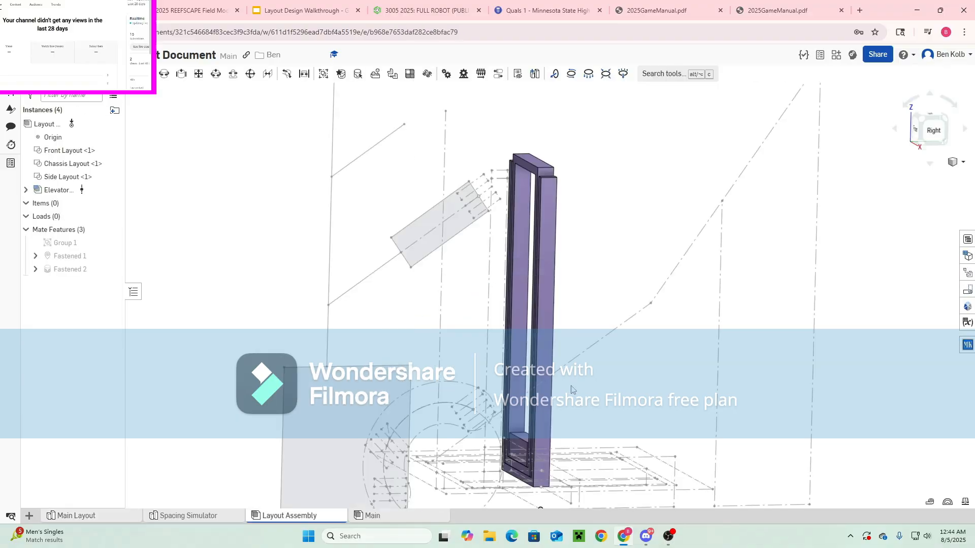
Reopen Sketch 1 in the Main Layout and draw a carriage rectangle between the inner uprights, starting on the chassis's upper edge
right_click_drag(654, 386, 573, 351)
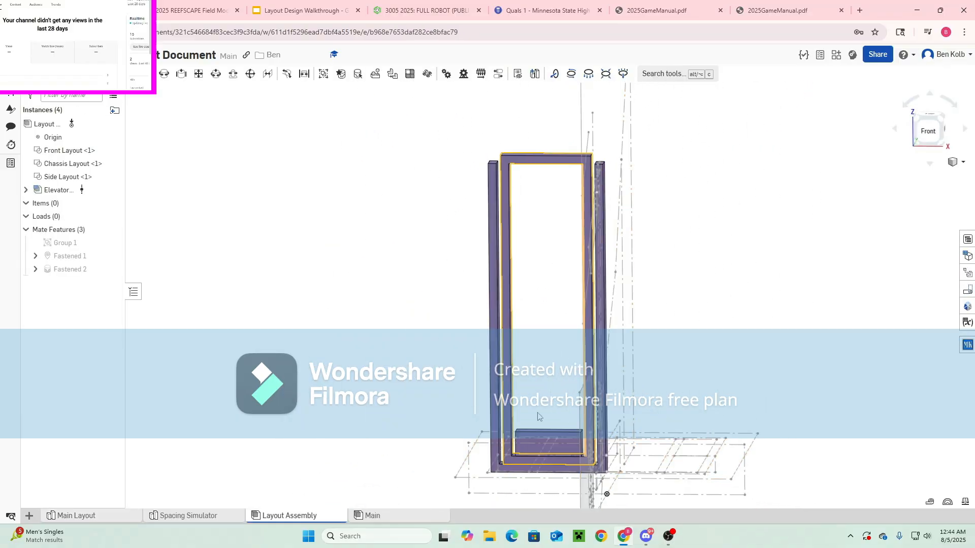
left_click(76, 516)
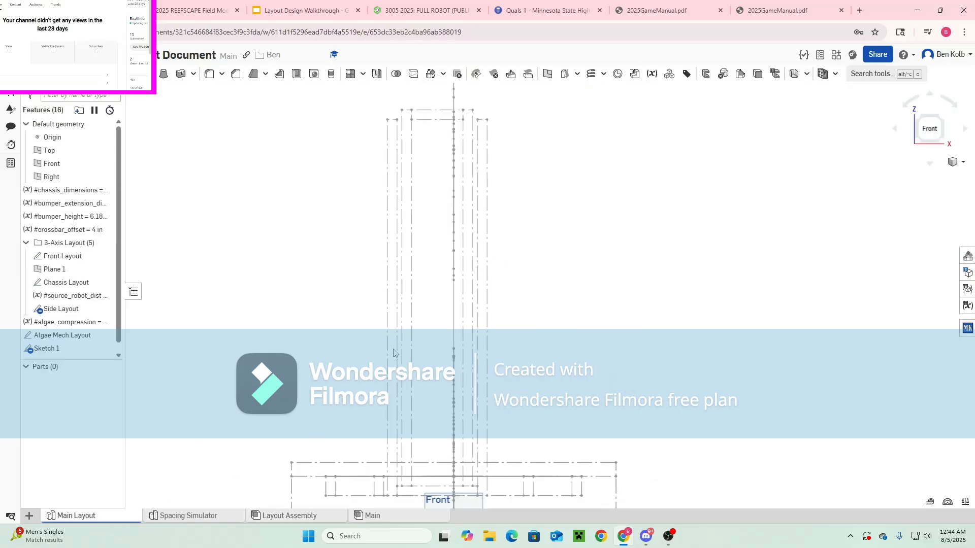
double_click(48, 349)
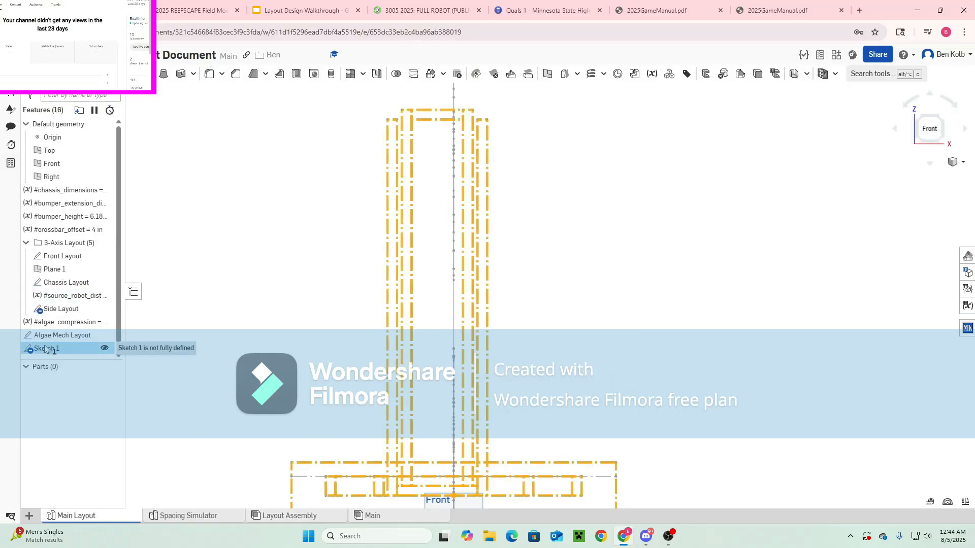
scroll(398, 469, "up", 5)
scroll(298, 394, "down", 3)
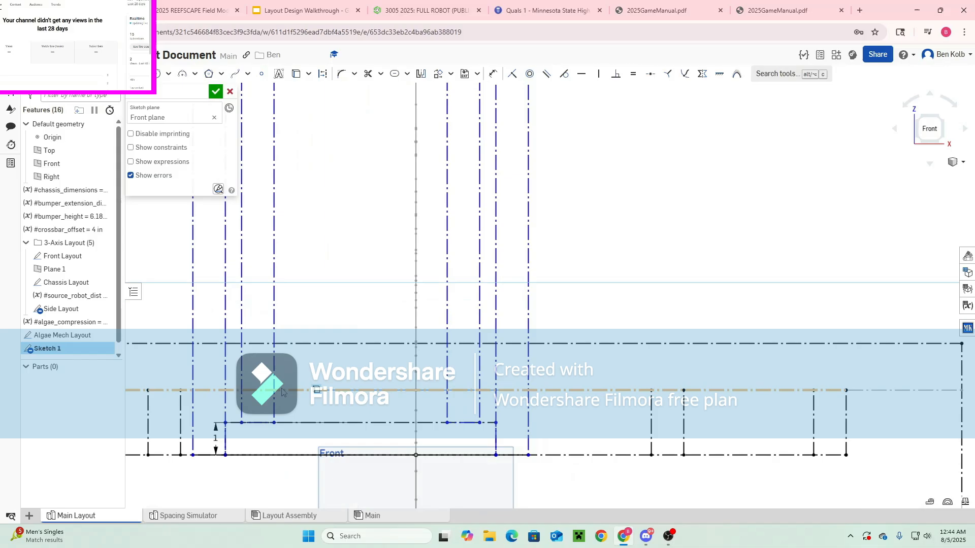
scroll(283, 391, "up", 2)
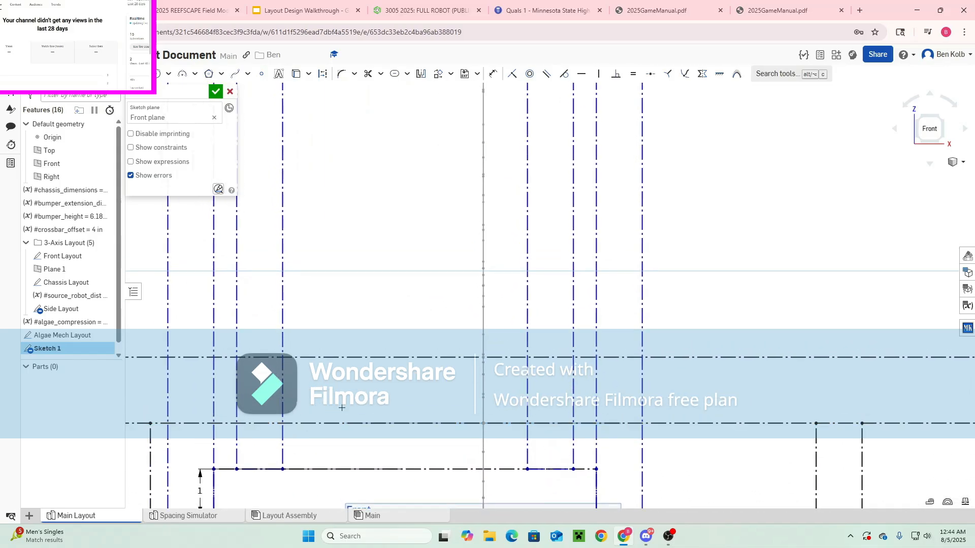
left_click(299, 423)
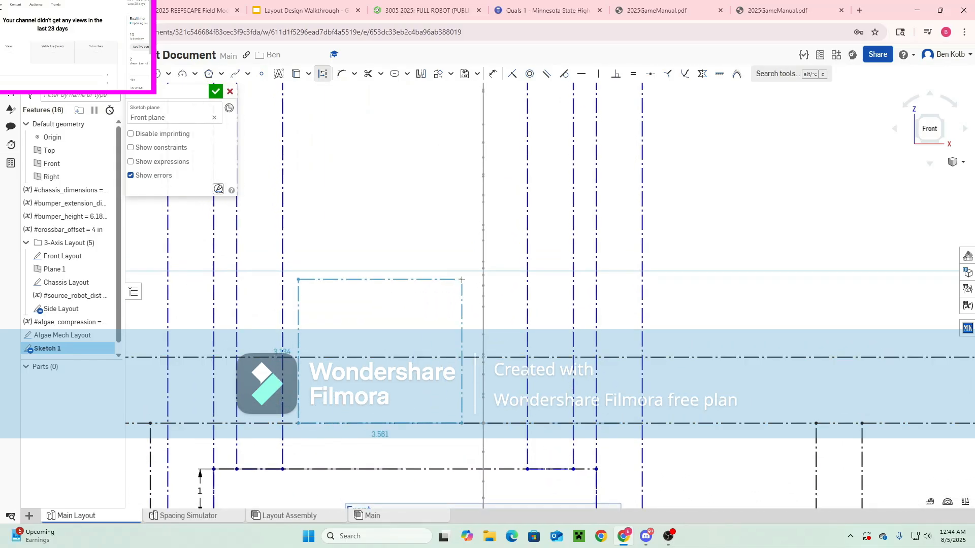
left_click(501, 284)
Measure the overall width between the outer ends of the two upper rectangles in the Spacing Simulator
left_click(290, 516)
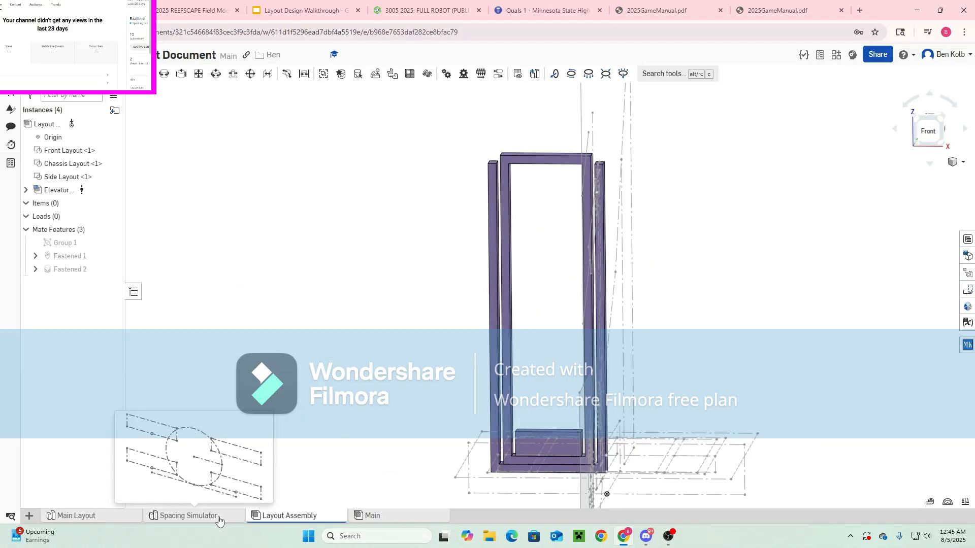
left_click(219, 516)
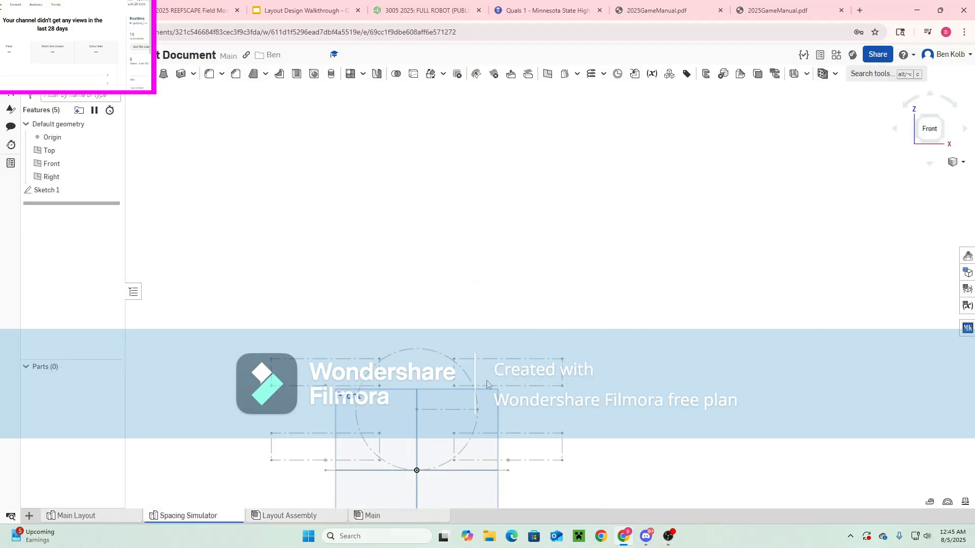
scroll(307, 395, "up", 5)
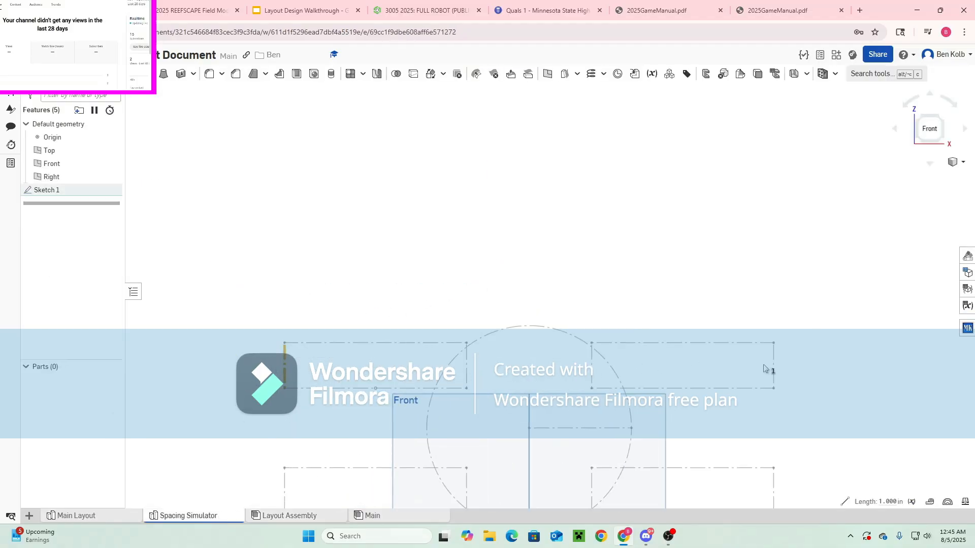
left_click(773, 375)
scroll(393, 399, "down", 3)
middle_click_drag(393, 398, 381, 392)
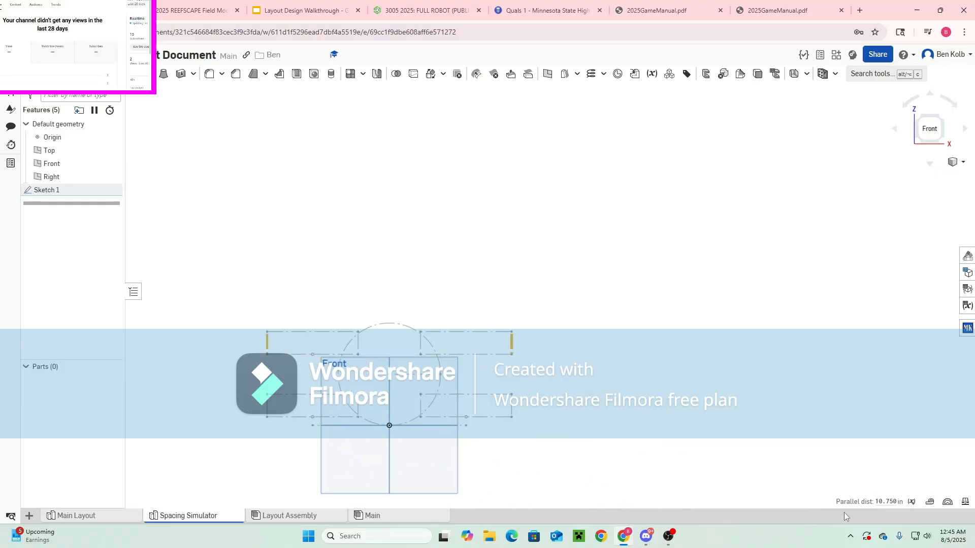
left_click(889, 501)
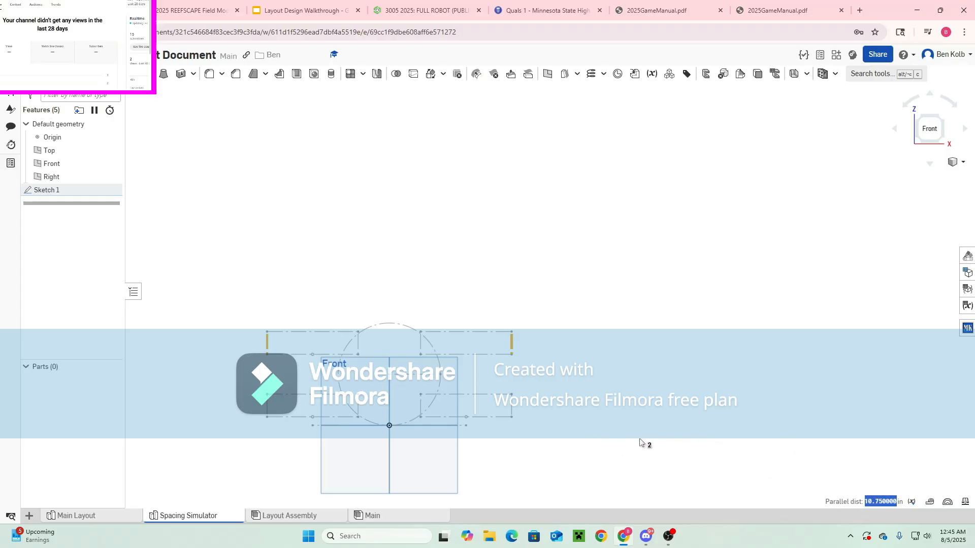
left_click(580, 474)
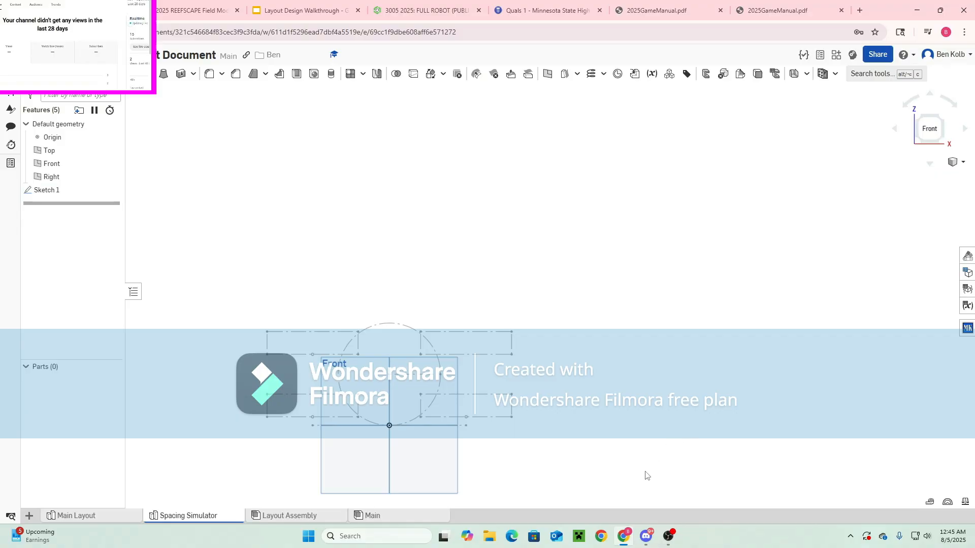
Reopen the Elevator Layout sketch and dimension the carriage rectangle's width as 11.25 in
left_click(108, 516)
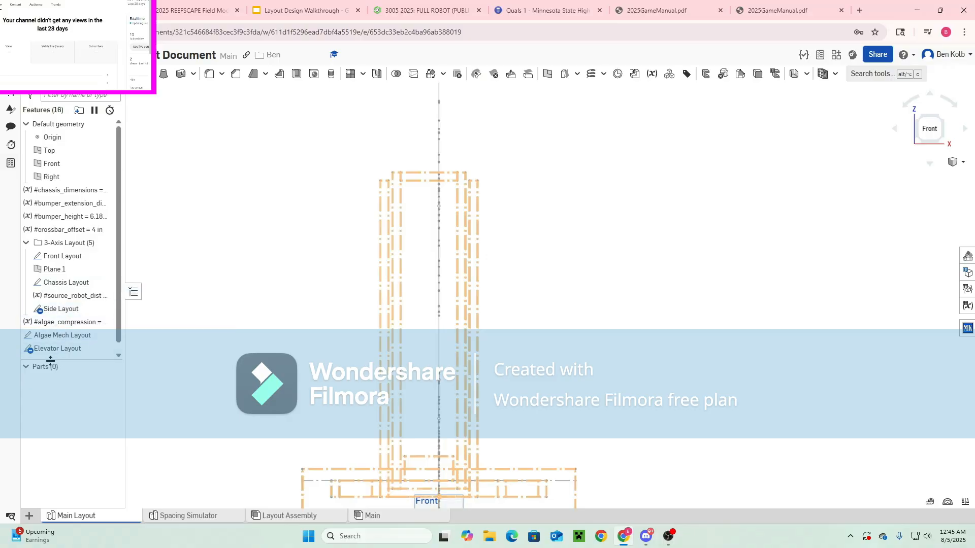
scroll(59, 337, "down", 1)
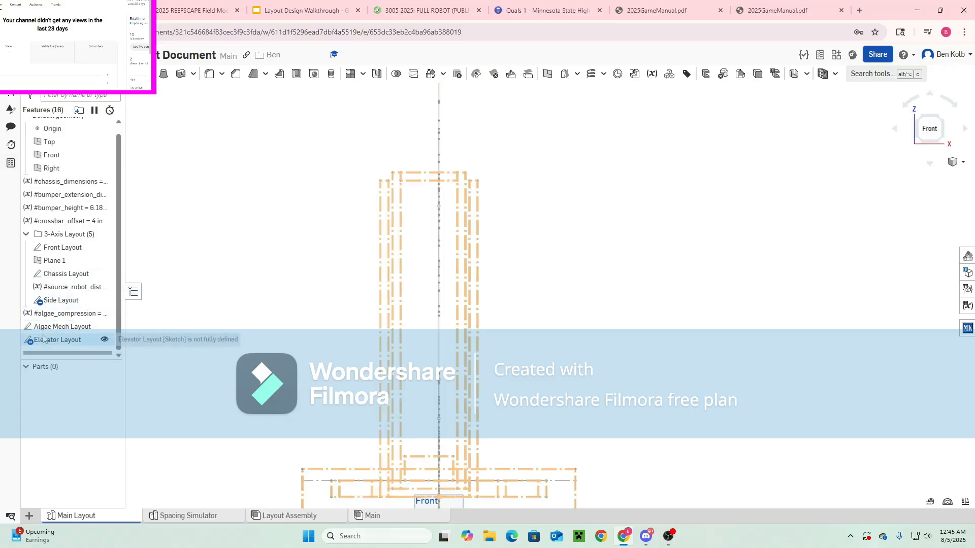
double_click(58, 339)
scroll(412, 462, "up", 3)
key("u")
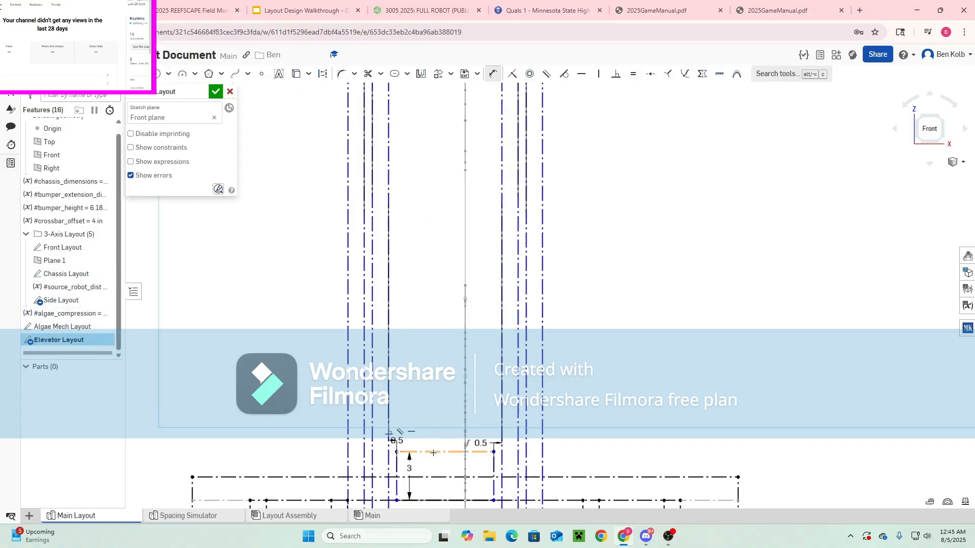
left_click(433, 452)
left_click(427, 415)
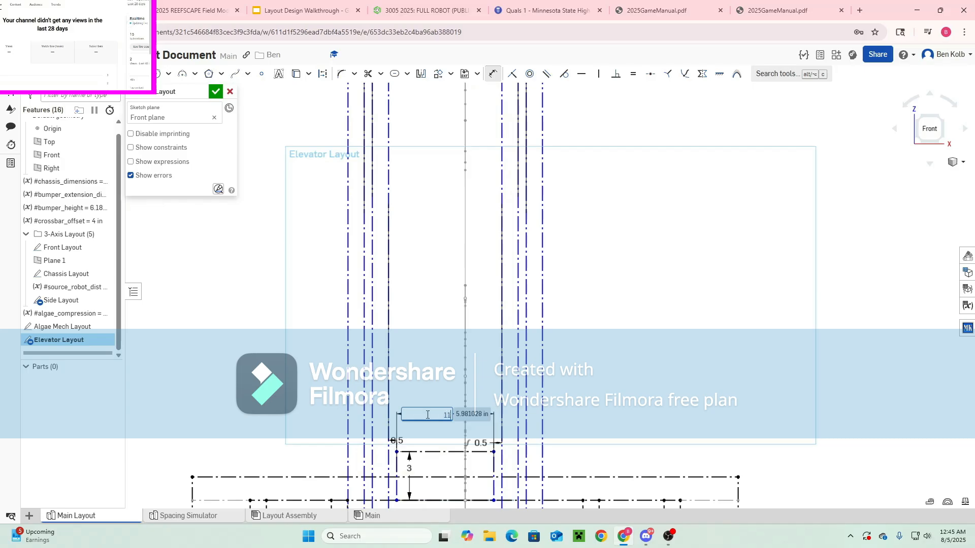
type("11.25")
key("Return")
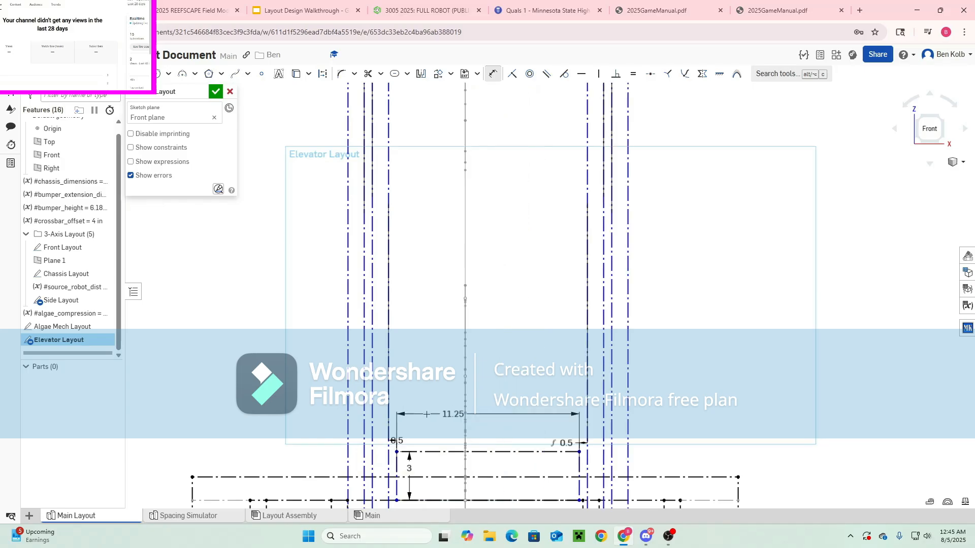
key("Escape")
Shift the elevator sideways by moving its left outer upright toward the chassis's outer rail
scroll(437, 440, "down", 3)
scroll(429, 415, "up", 1)
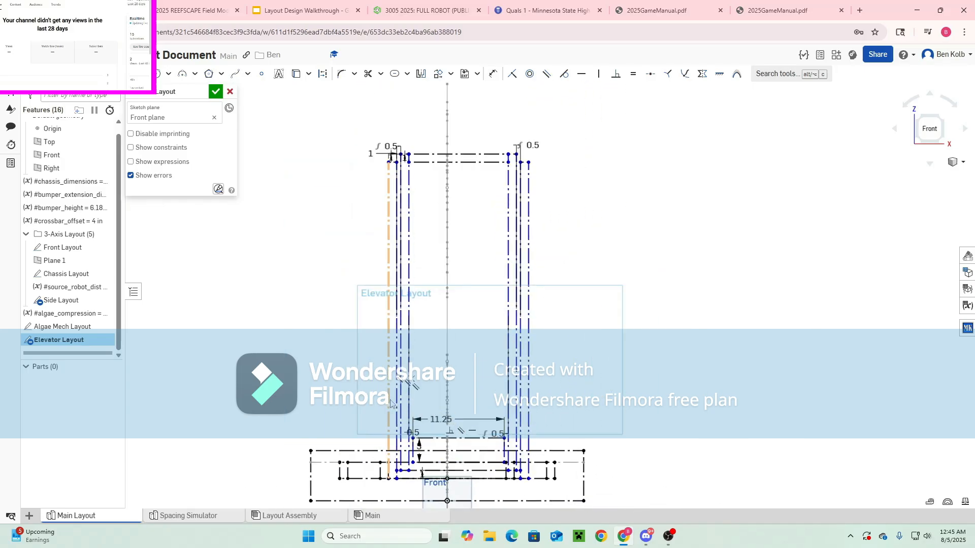
left_click_drag(389, 394, 355, 405)
scroll(554, 430, "up", 3)
middle_click_drag(506, 464, 488, 458)
scroll(487, 457, "up", 3)
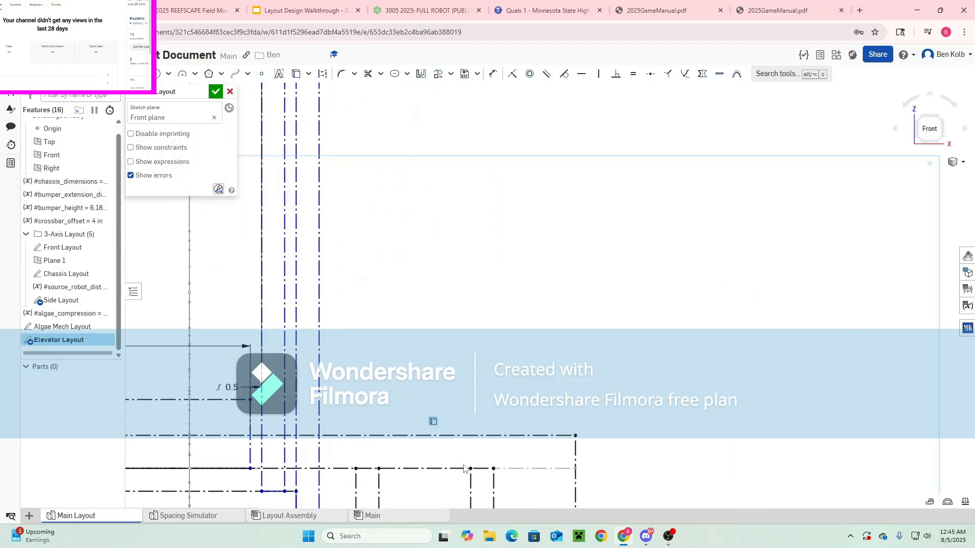
scroll(400, 395, "down", 5)
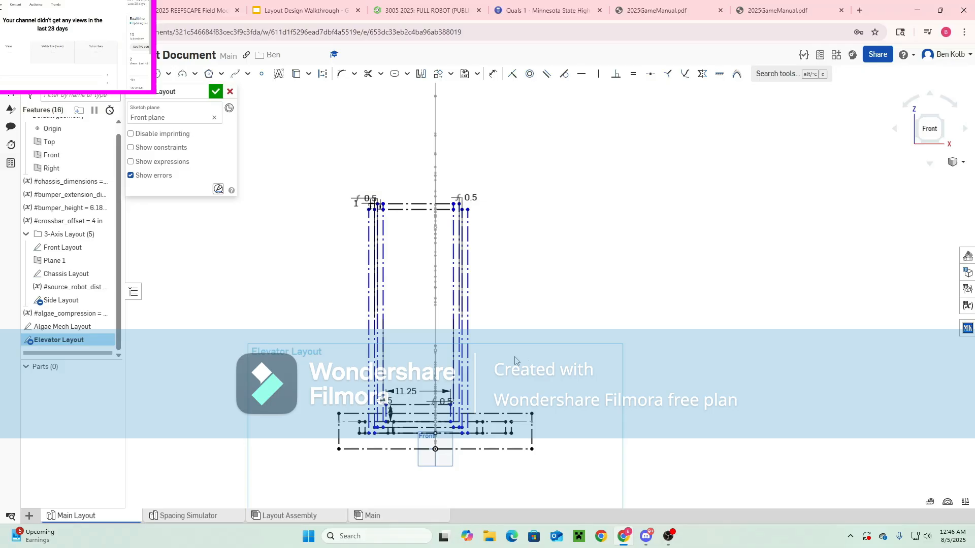
scroll(363, 430, "up", 5)
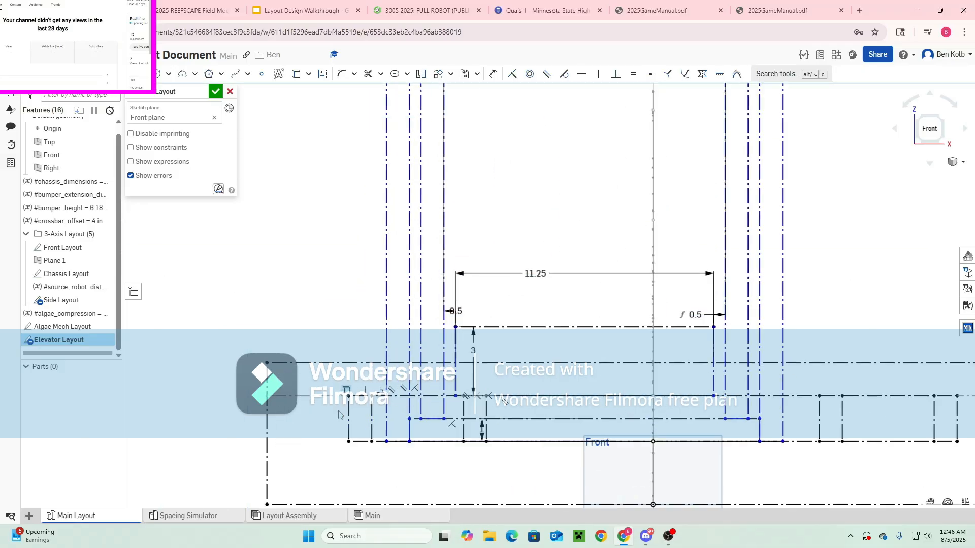
Dimension the left outer upright's outer edge 0.25 in from the inner face of the adjacent chassis rail
scroll(375, 424, "up", 1)
key("u")
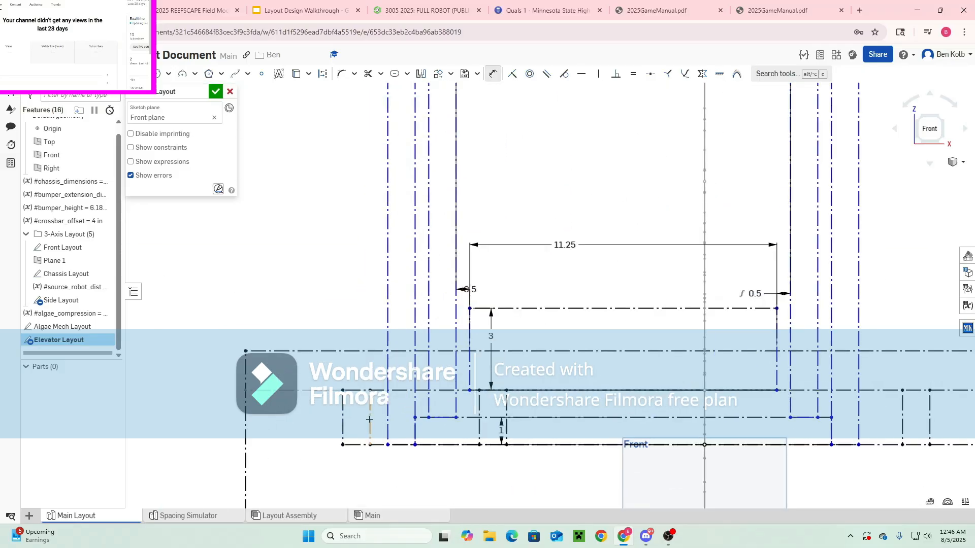
left_click(369, 419)
left_click(388, 401)
left_click(339, 301)
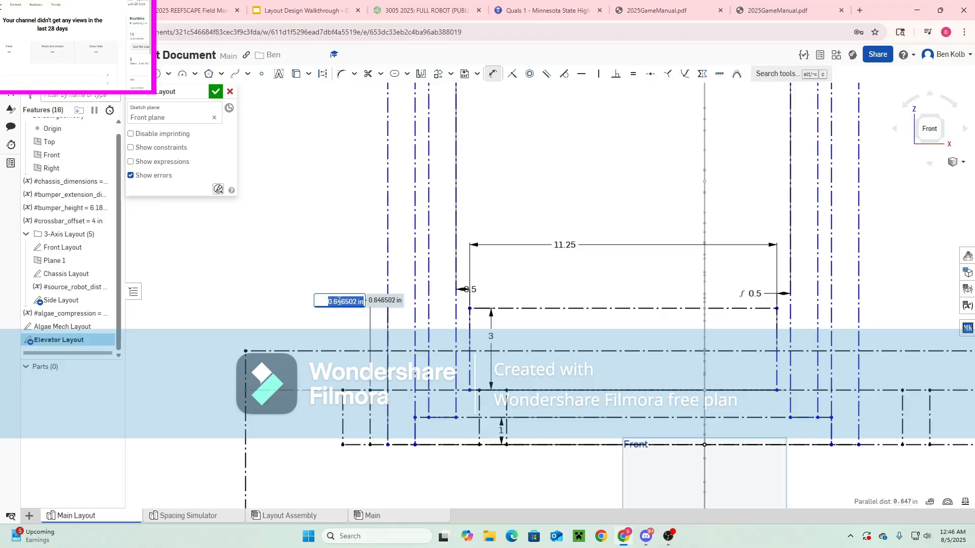
type("0.25")
key("Return")
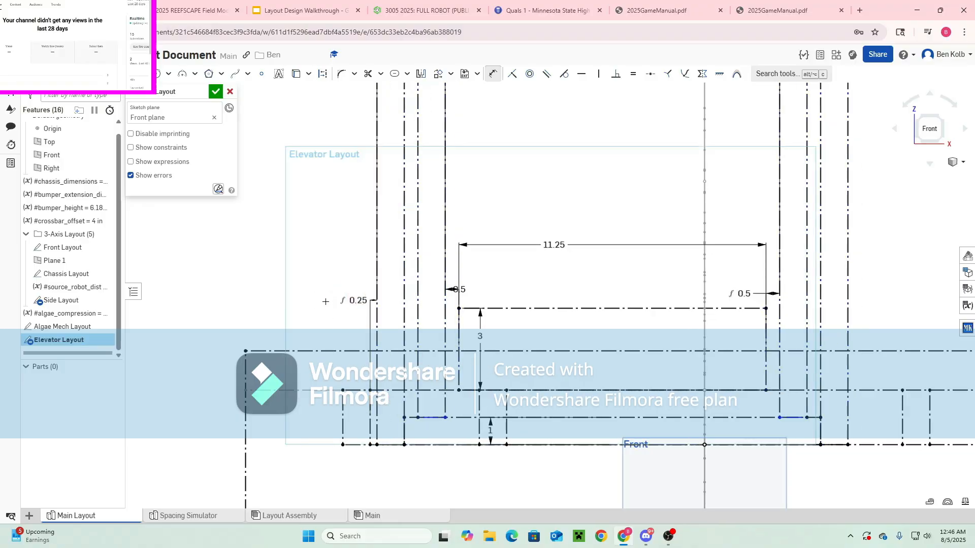
key("Escape")
Measure the gap between the elevator's right outer upright and the nearest chassis crossbar on that side
scroll(246, 412, "down", 4)
middle_click_drag(209, 440, 235, 475)
scroll(265, 444, "up", 2)
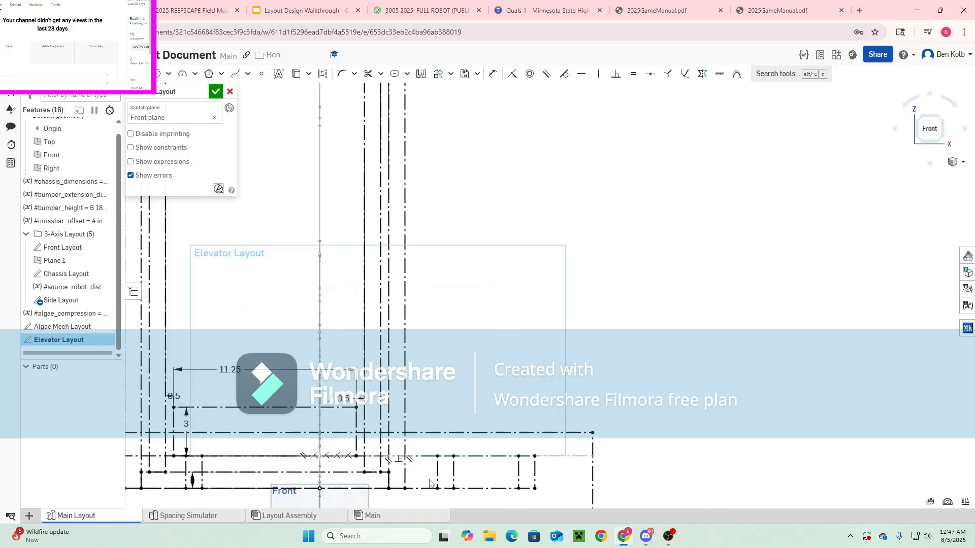
scroll(426, 480, "up", 3)
scroll(387, 478, "down", 3)
mouse_move(387, 478)
middle_mouse_down()
mouse_move(490, 441)
mouse_move(503, 449)
middle_mouse_up()
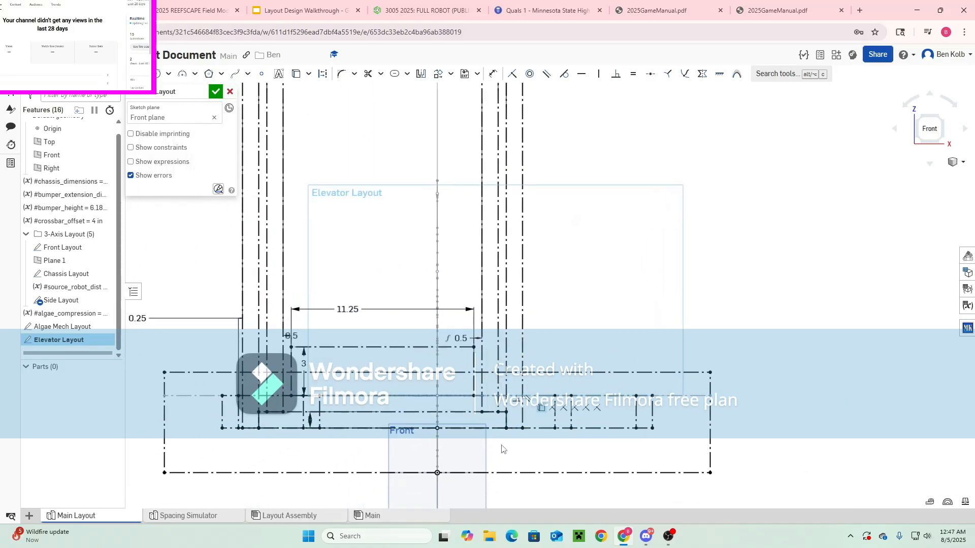
right_click_drag(502, 449, 545, 400)
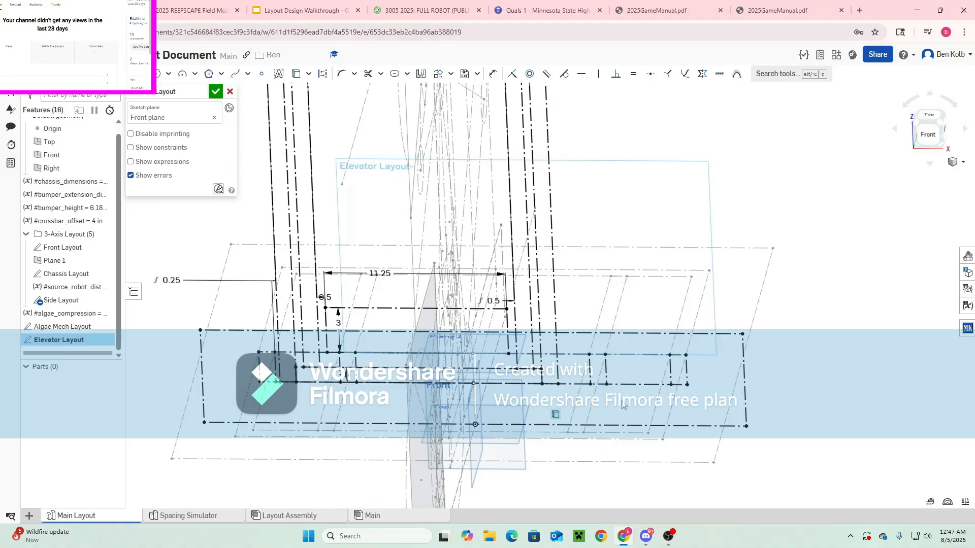
key("n")
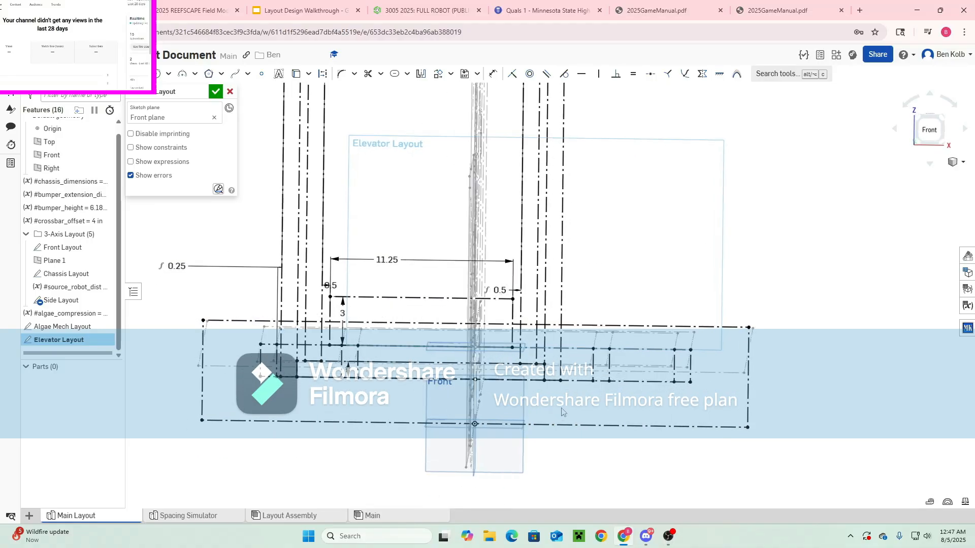
scroll(563, 416, "up", 3)
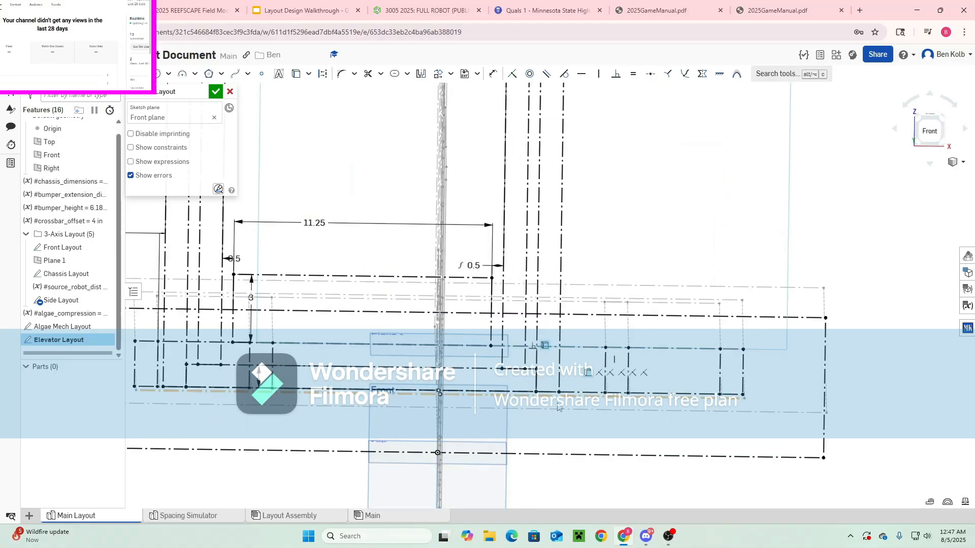
key("d")
left_click(619, 363)
left_click(555, 360)
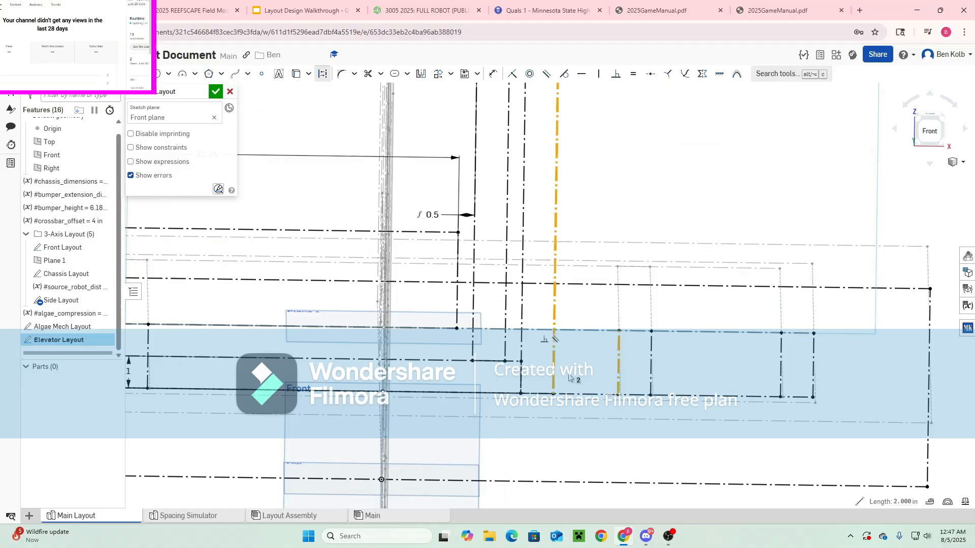
left_click(904, 502)
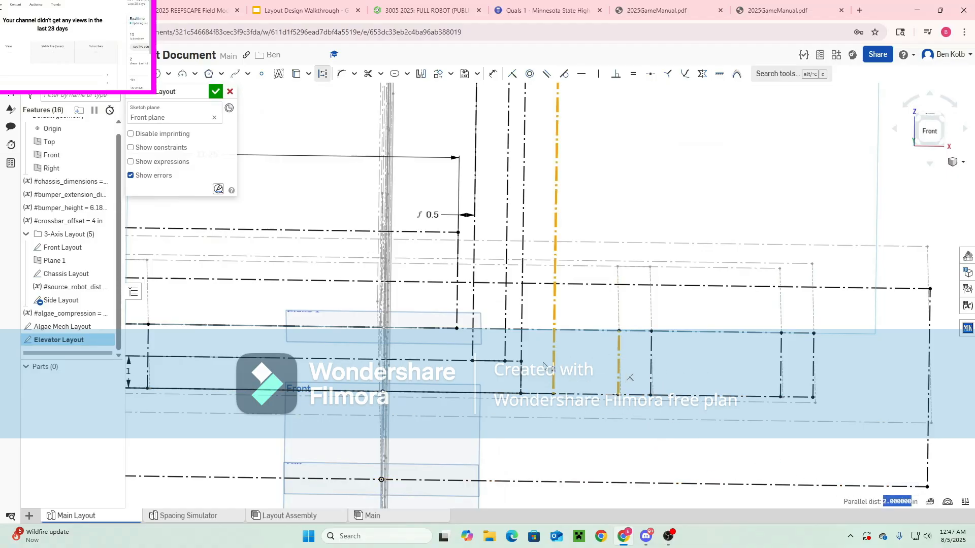
key("Escape")
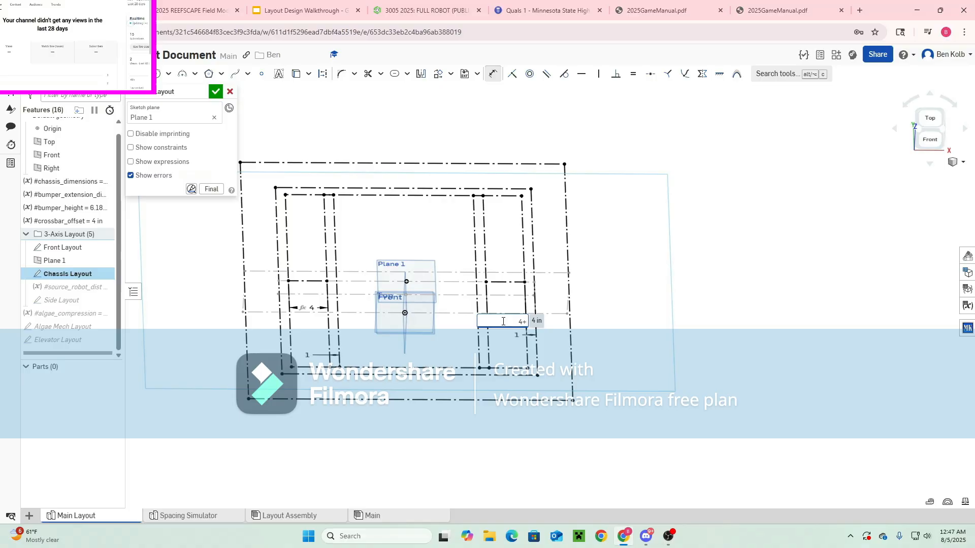
Set the right crossbar's offset in the Chassis Layout to 5.75 in and finish the sketch
key("Return")
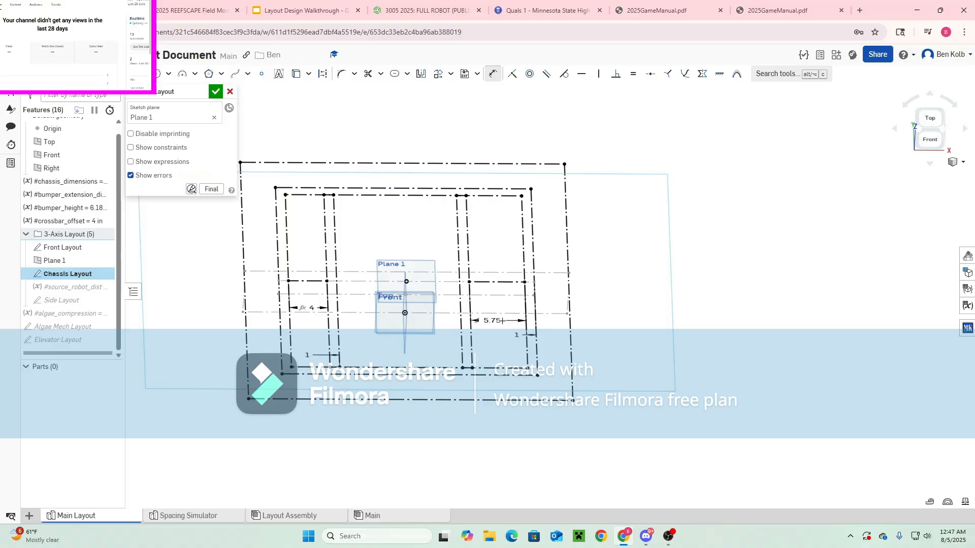
left_click(215, 92)
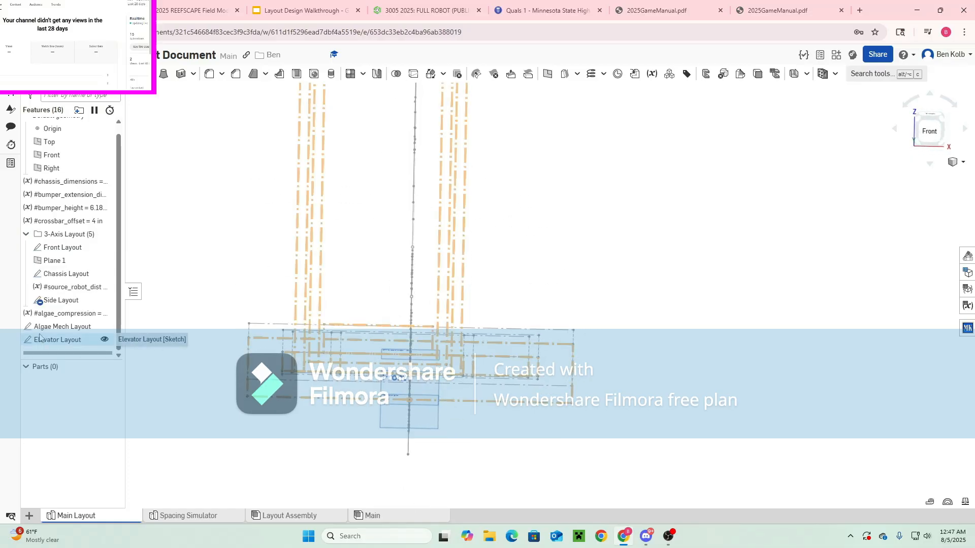
Reopen the Elevator Layout sketch to check the right outer upright against the chassis crossbar
double_click(58, 339)
mouse_move(462, 380)
right_mouse_down()
mouse_move(447, 379)
mouse_move(475, 378)
mouse_move(444, 376)
right_mouse_up()
scroll(445, 376, "down", 4)
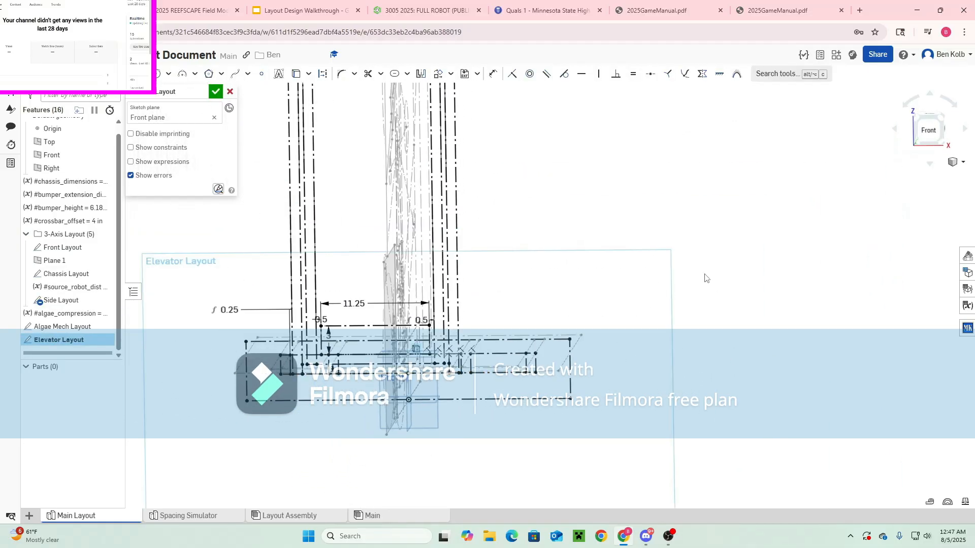
Check the Elevator Layout square from the front against the chassis crossbars and close the sketch
left_click(928, 131)
scroll(578, 471, "up", 7)
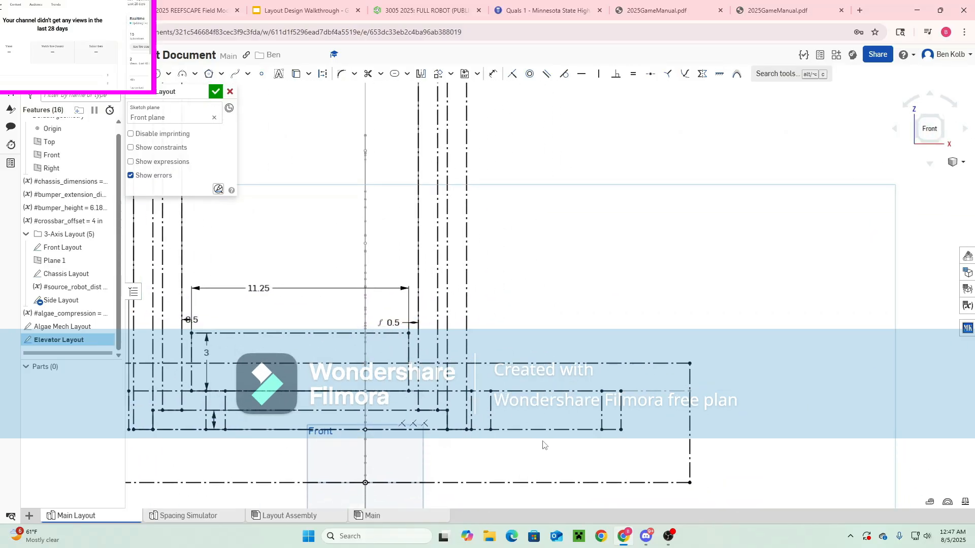
scroll(479, 444, "down", 3)
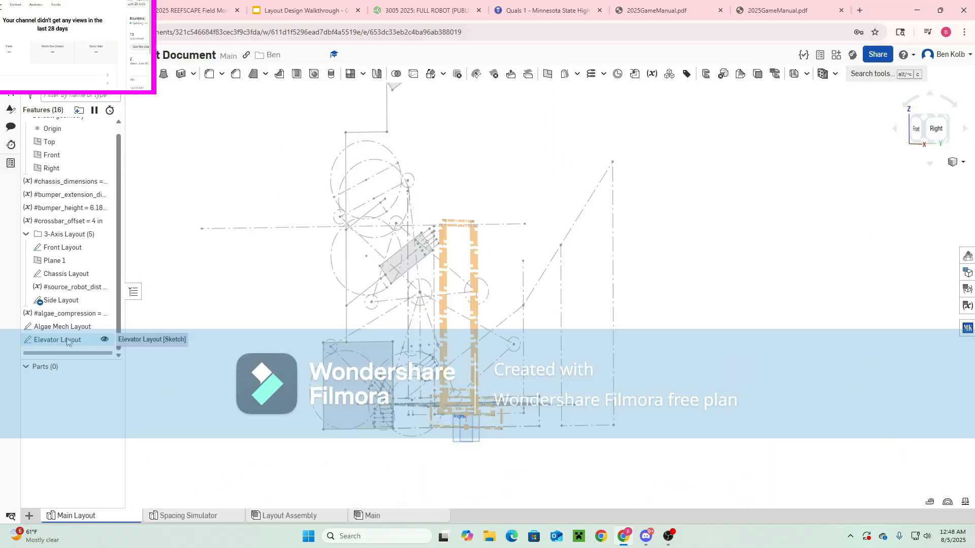
Create a plane-point plane parallel to the Front plane through the Side Layout vertex at the top of the elevator
mouse_move(360, 345)
right_mouse_down()
mouse_move(331, 344)
mouse_move(337, 348)
right_mouse_up()
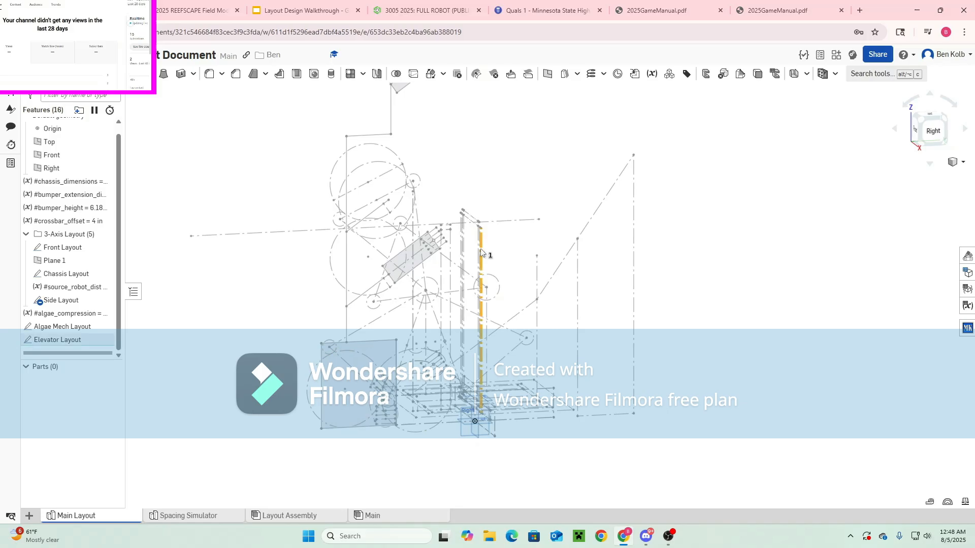
left_click(547, 75)
scroll(460, 461, "up", 4)
right_click_drag(466, 457, 498, 413)
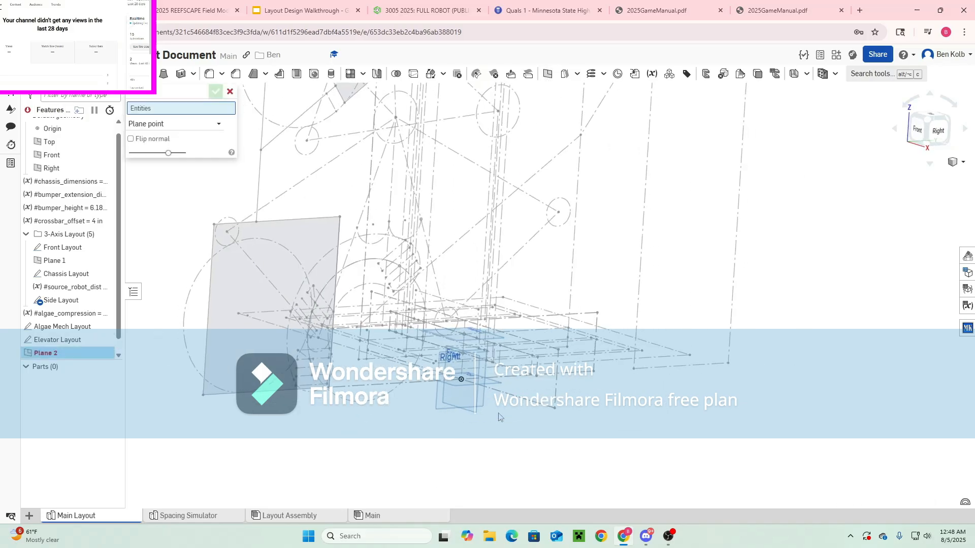
left_click(469, 412)
scroll(388, 267, "down", 2)
right_click_drag(459, 208, 429, 183)
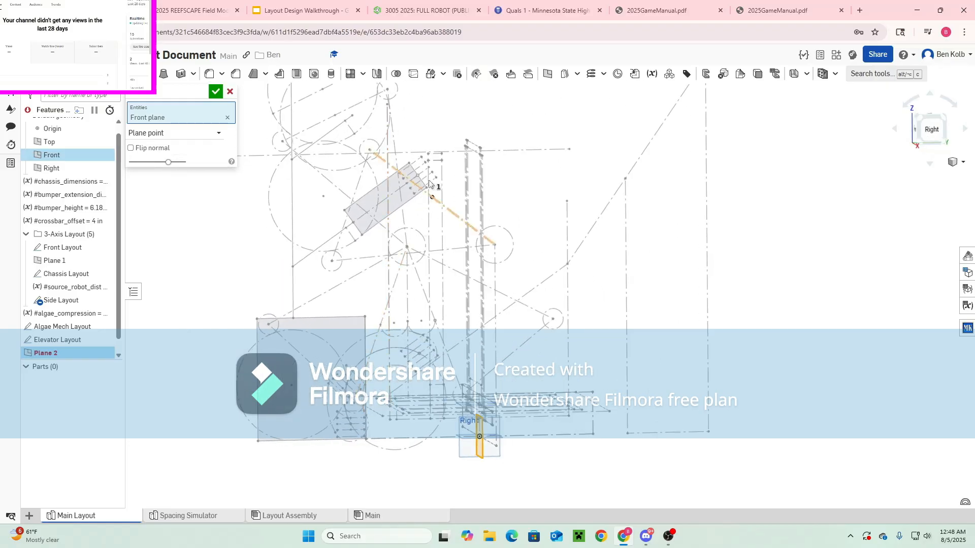
scroll(429, 183, "up", 3)
left_click(426, 139)
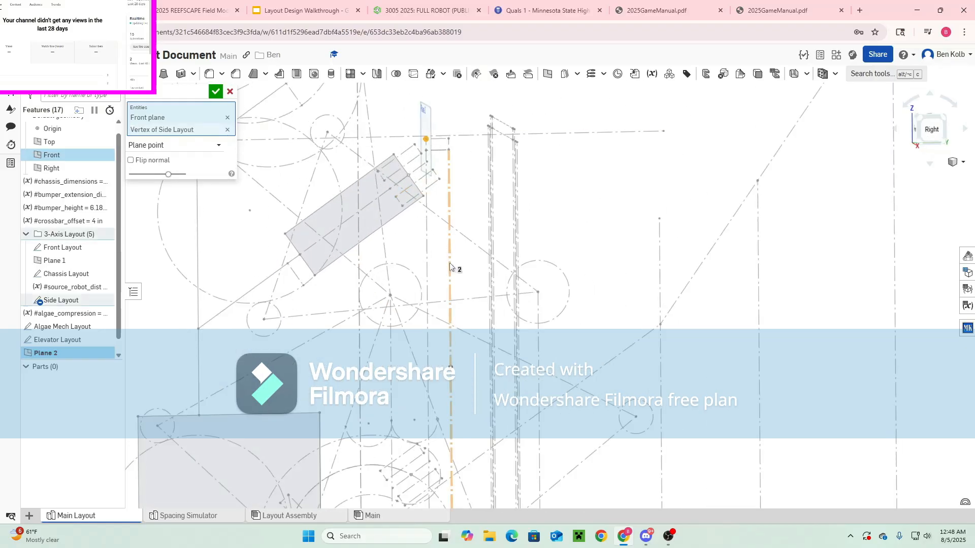
key("Return")
Reorder the new plane ahead of the Elevator Layout and change that sketch's plane from Front to Plane 2
scroll(449, 263, "down", 5)
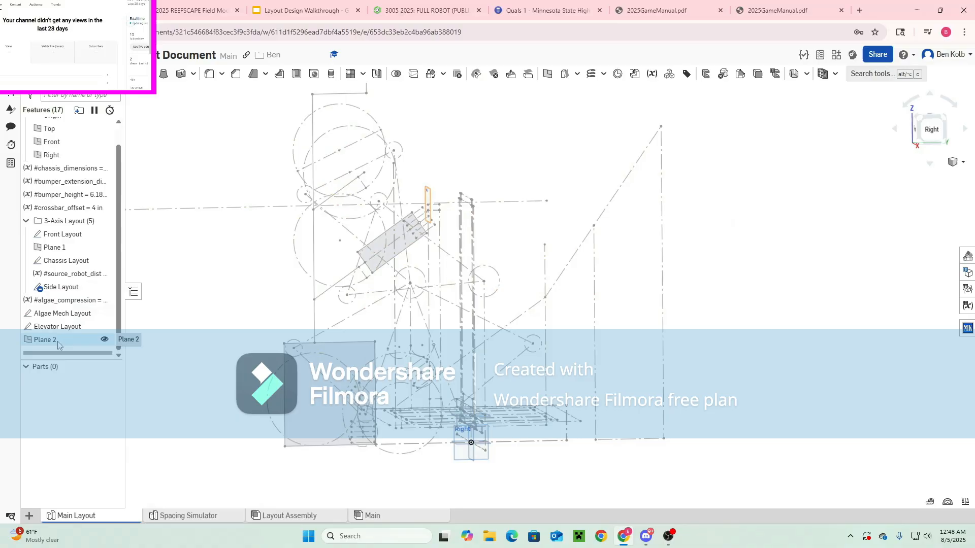
left_click_drag(58, 343, 59, 326)
double_click(61, 341)
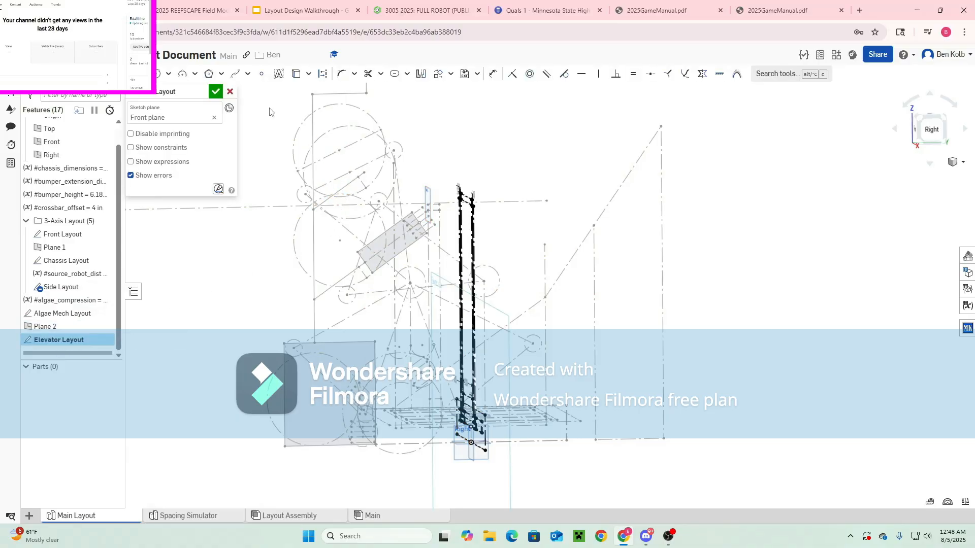
left_click(214, 117)
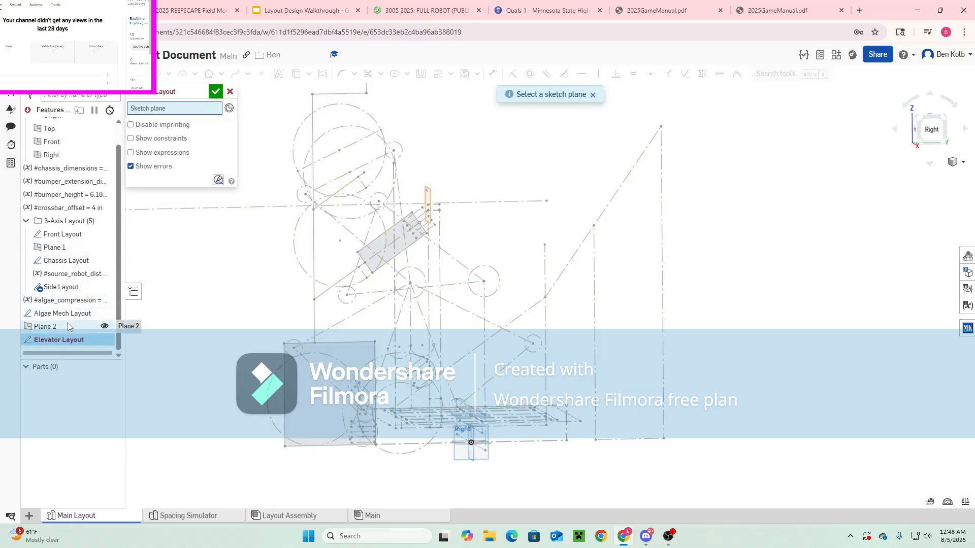
left_click(68, 325)
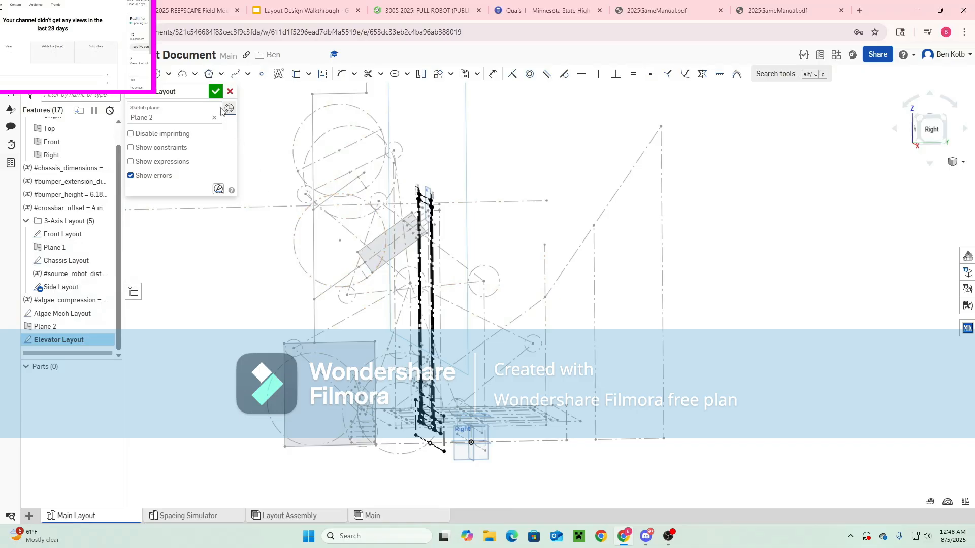
left_click(215, 91)
Inspect the relocated elevator from several angles and measure from the Side Layout's vertical elevator line to the chassis's rear line
mouse_move(422, 255)
right_mouse_down()
mouse_move(511, 270)
mouse_move(428, 259)
mouse_move(446, 251)
right_mouse_up()
scroll(447, 246, "up", 4)
right_click_drag(448, 204, 428, 218)
scroll(427, 217, "down", 3)
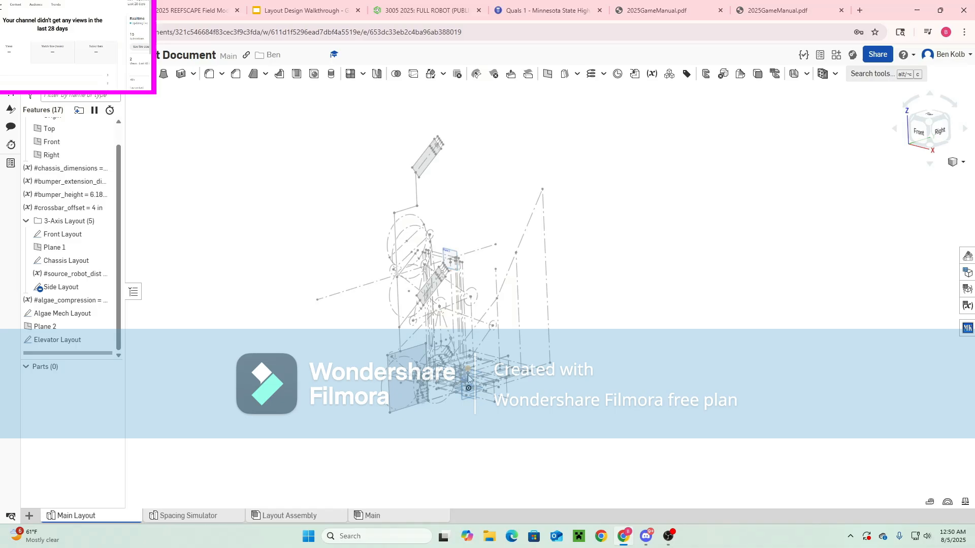
scroll(468, 375, "up", 4)
right_click_drag(446, 418, 469, 414)
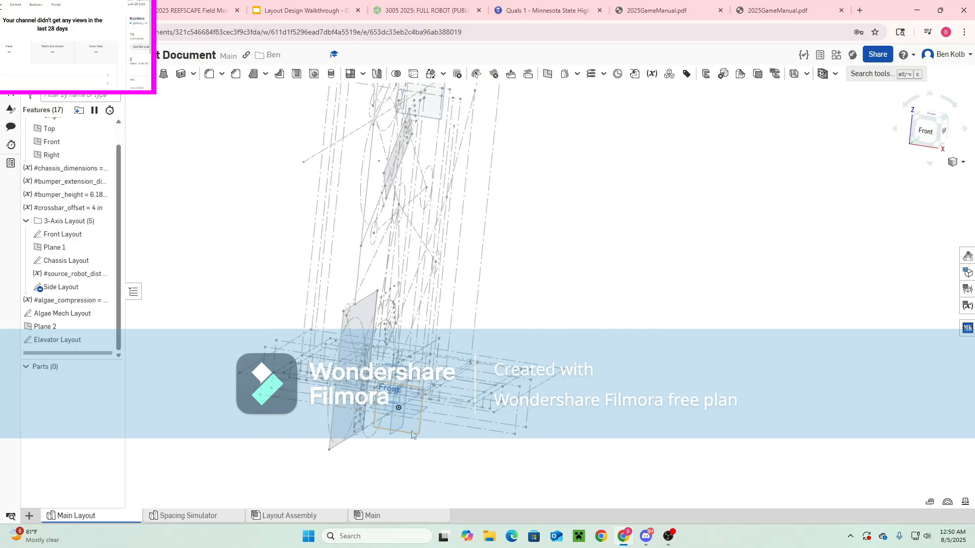
right_click_drag(401, 432, 348, 410)
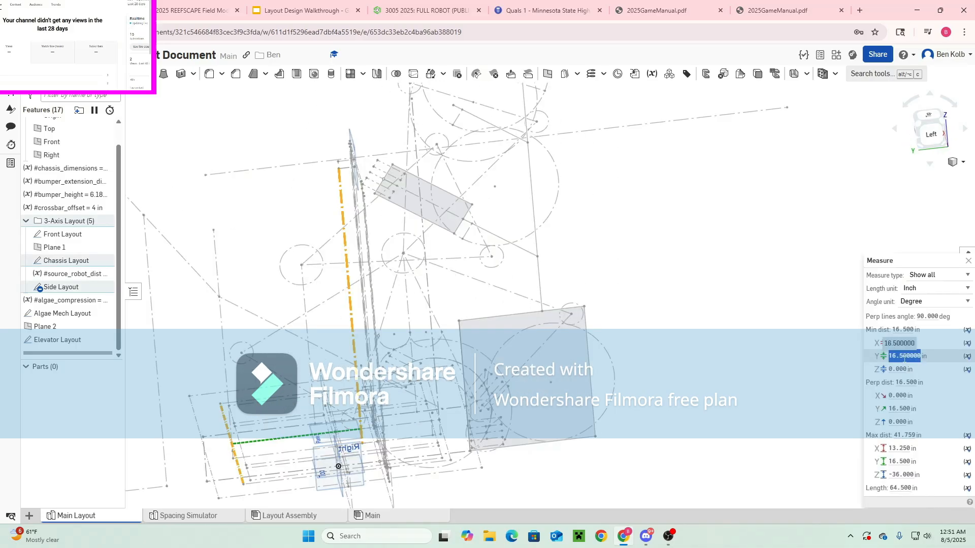
left_click(711, 416)
middle_click_drag(307, 472, 458, 467)
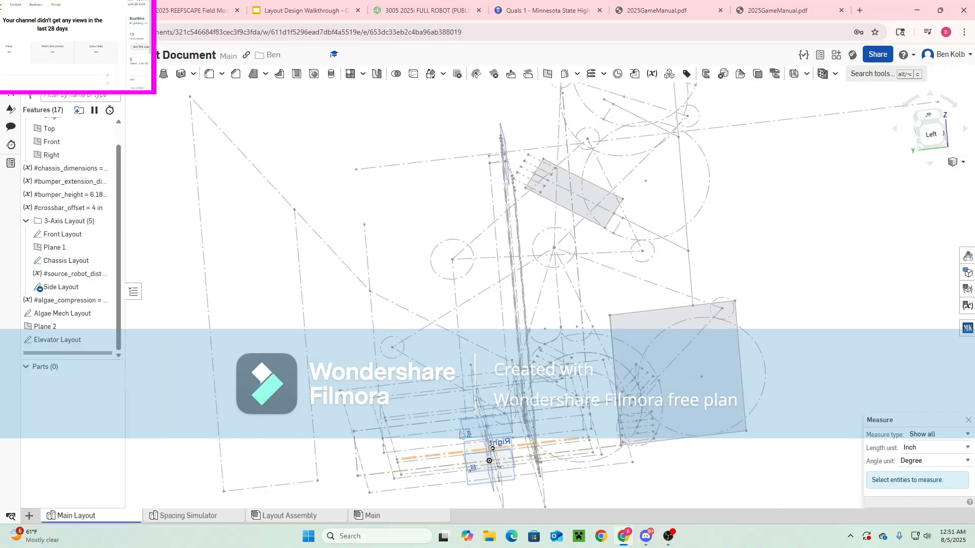
right_click_drag(491, 414, 517, 429)
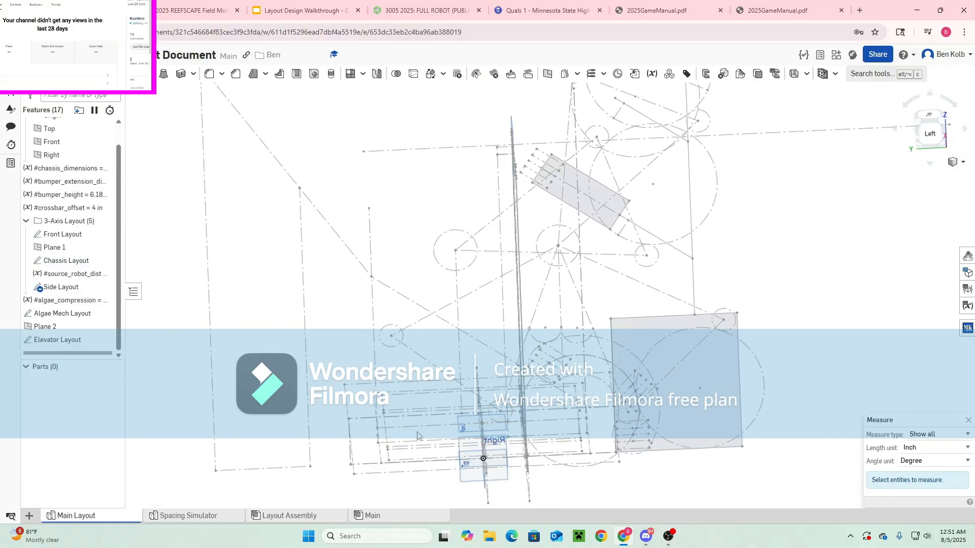
mouse_move(429, 445)
right_mouse_down()
mouse_move(481, 464)
mouse_move(576, 461)
right_mouse_up()
Sketch on the Right plane a horizontal construction line about 16.5 in long from the elevator's rear line to the chassis's rear vertical line
key("shift+s")
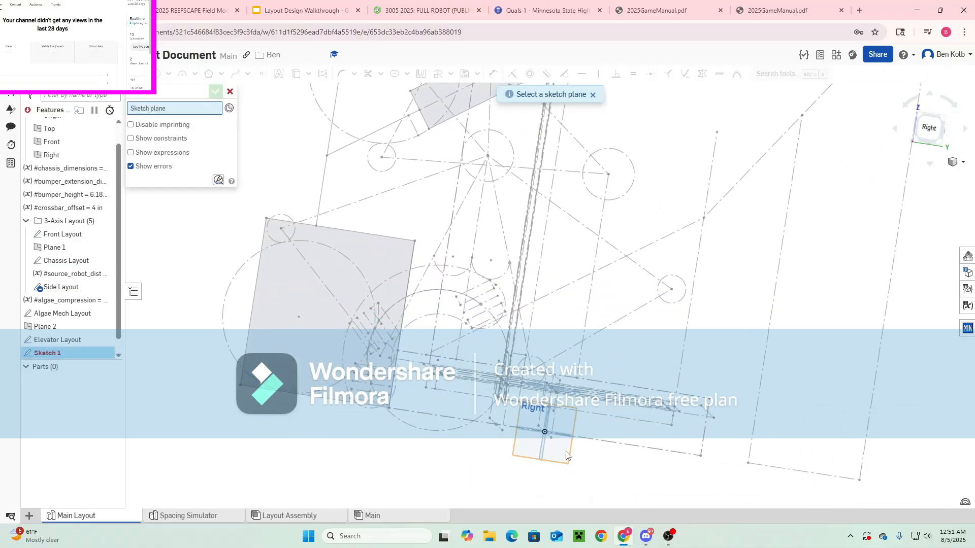
left_click(567, 453)
scroll(542, 337, "down", 3)
middle_click_drag(541, 337, 441, 362)
key("n")
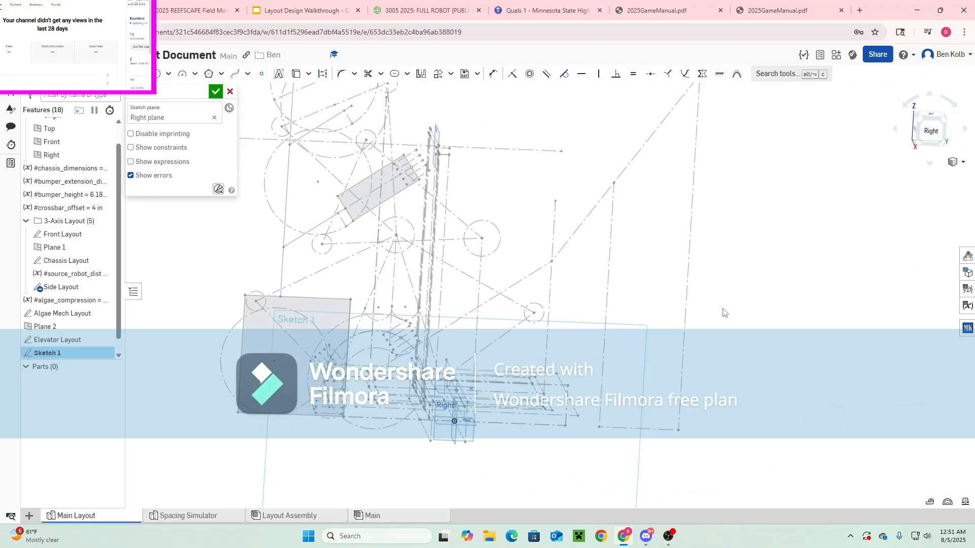
left_click(930, 132)
mouse_move(557, 321)
middle_mouse_down()
mouse_move(683, 416)
mouse_move(530, 368)
mouse_move(449, 358)
middle_mouse_up()
scroll(521, 363, "up", 1)
key("d")
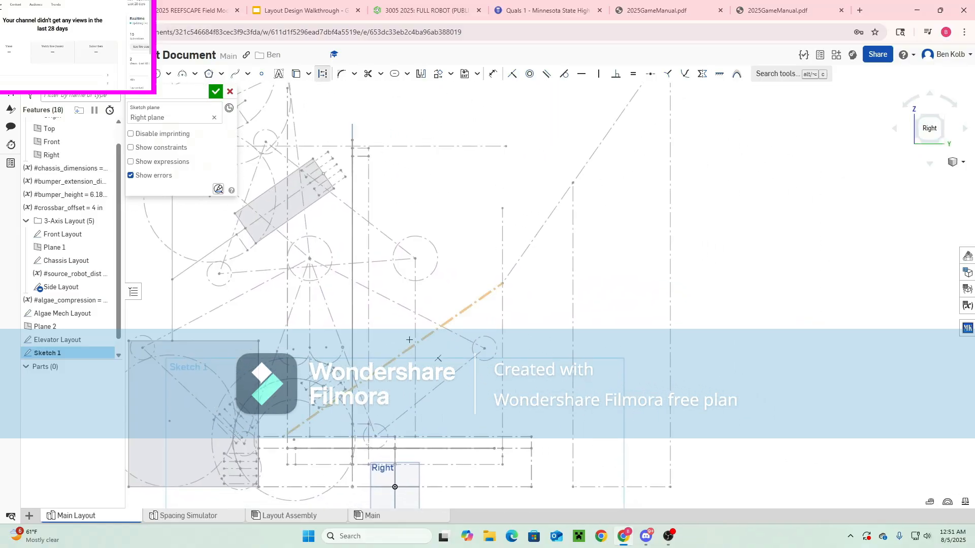
left_click(368, 310)
left_click(503, 311)
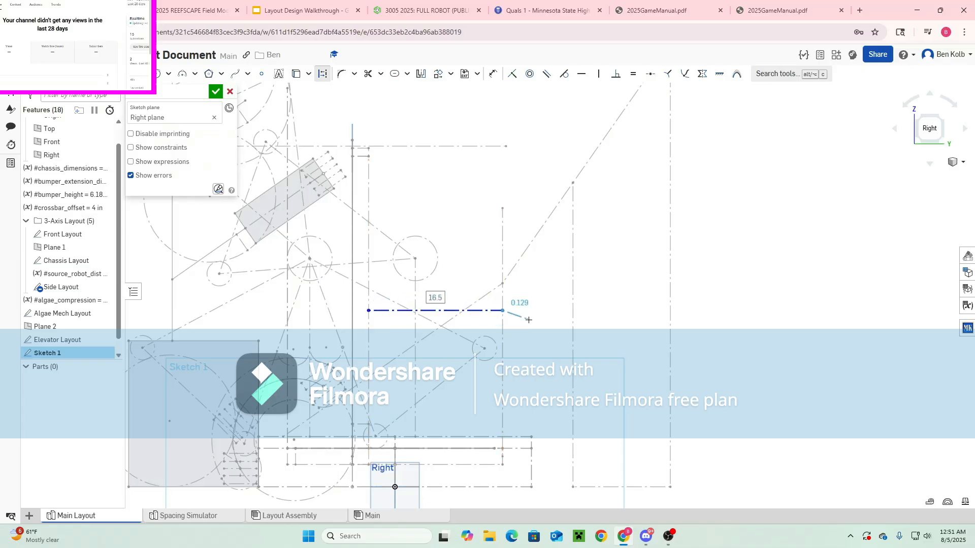
key("Escape")
Delete the horizontal construction line between the elevator and the chassis's rear line
scroll(429, 325, "up", 3)
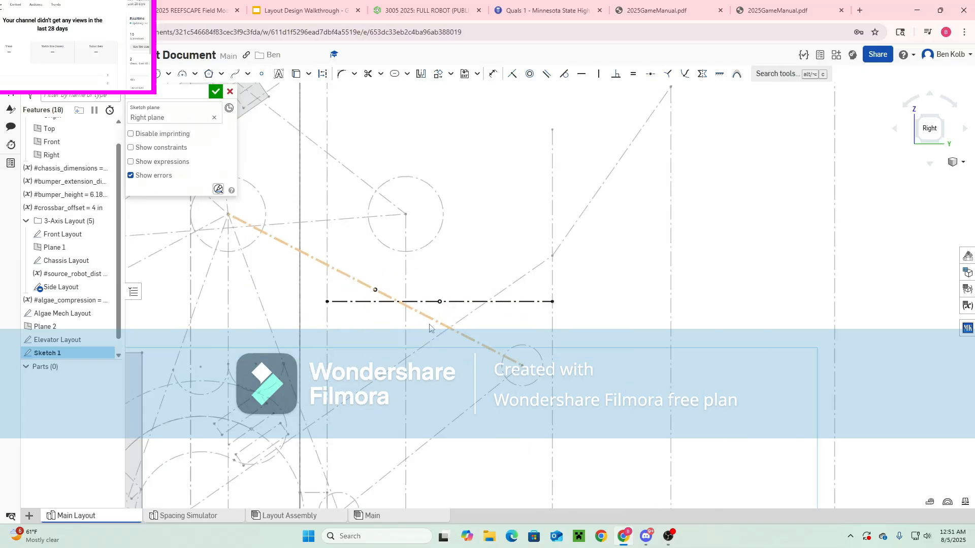
middle_click_drag(421, 330, 380, 369)
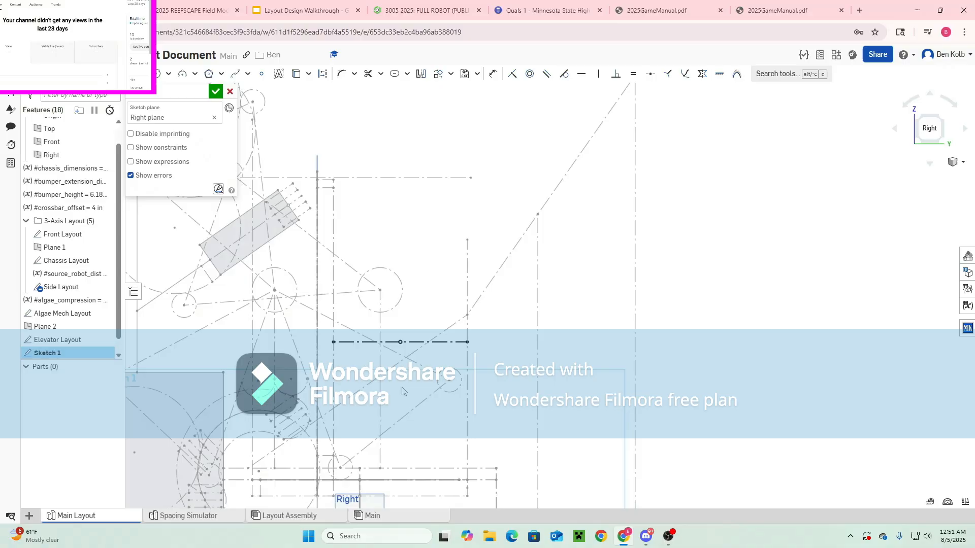
middle_click_drag(432, 325, 508, 308)
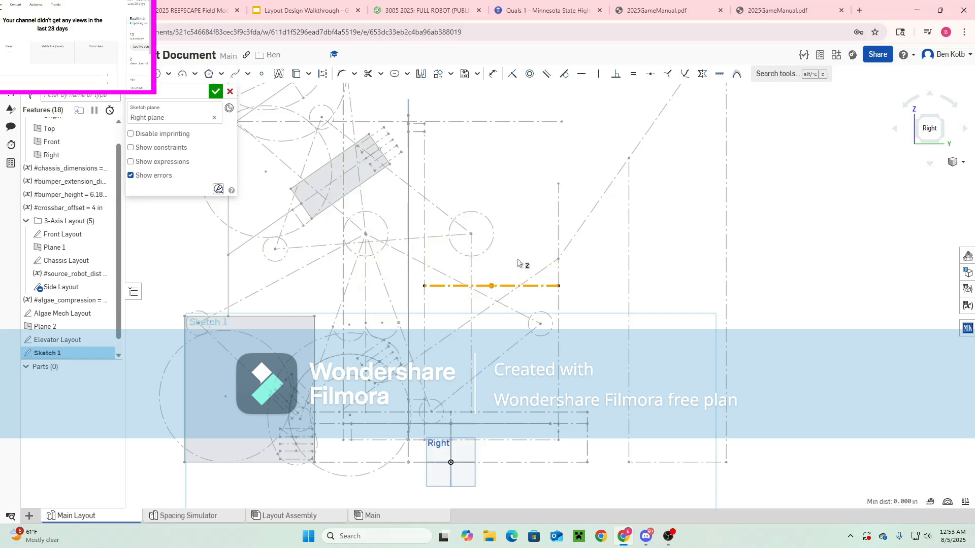
key("Delete")
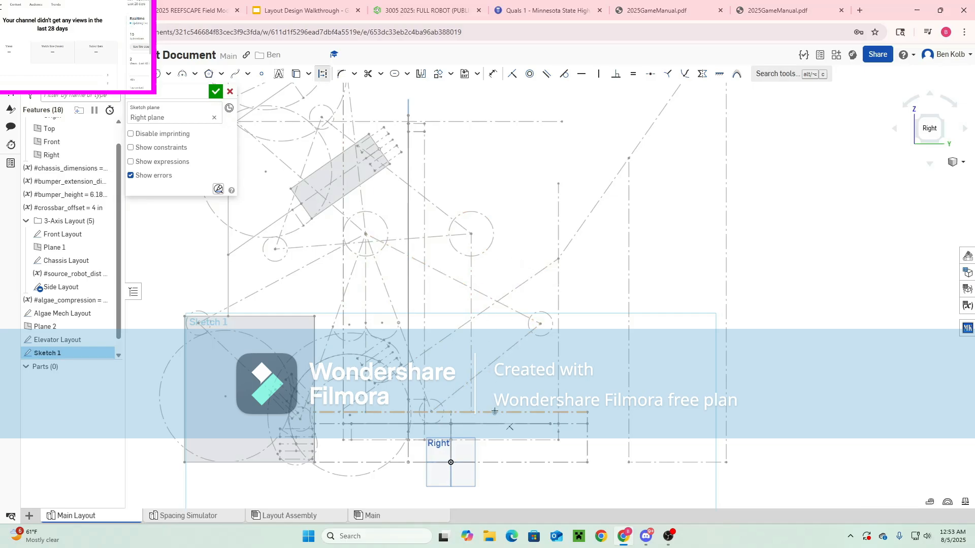
Draw a vertical construction line up from the chassis outline and a horizontal one crossing it from the elevator to the rear vertical line
left_click(495, 411)
left_click(494, 252)
key("Escape")
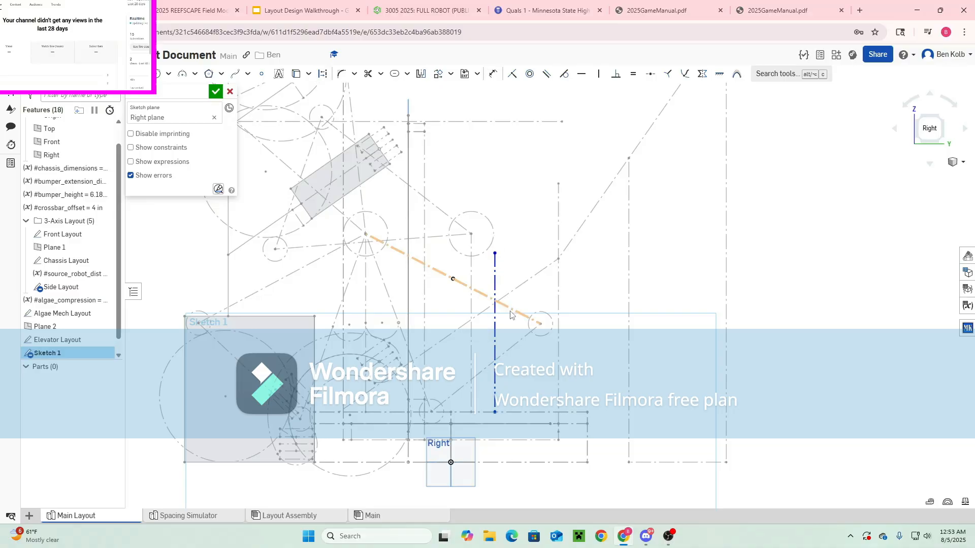
key("d")
left_click(425, 298)
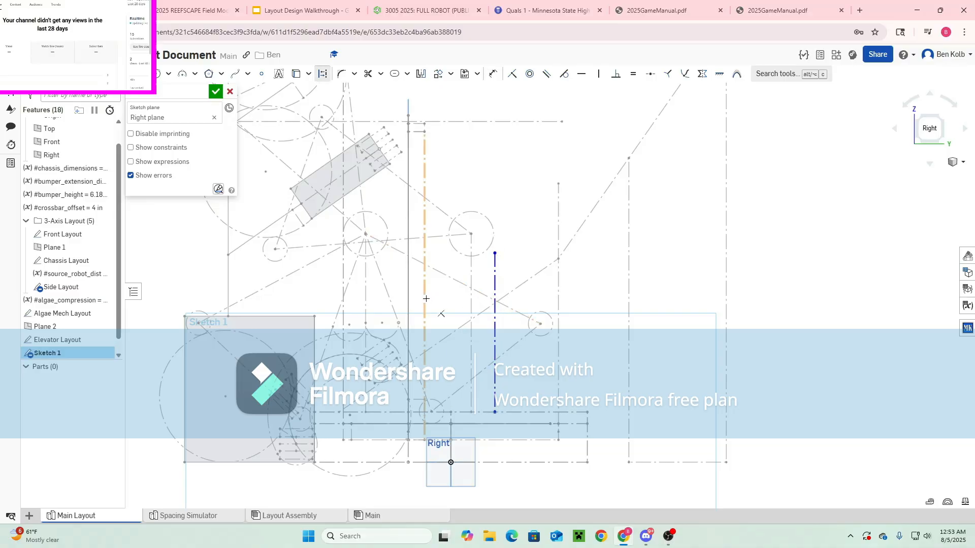
left_click(558, 298)
key("Escape")
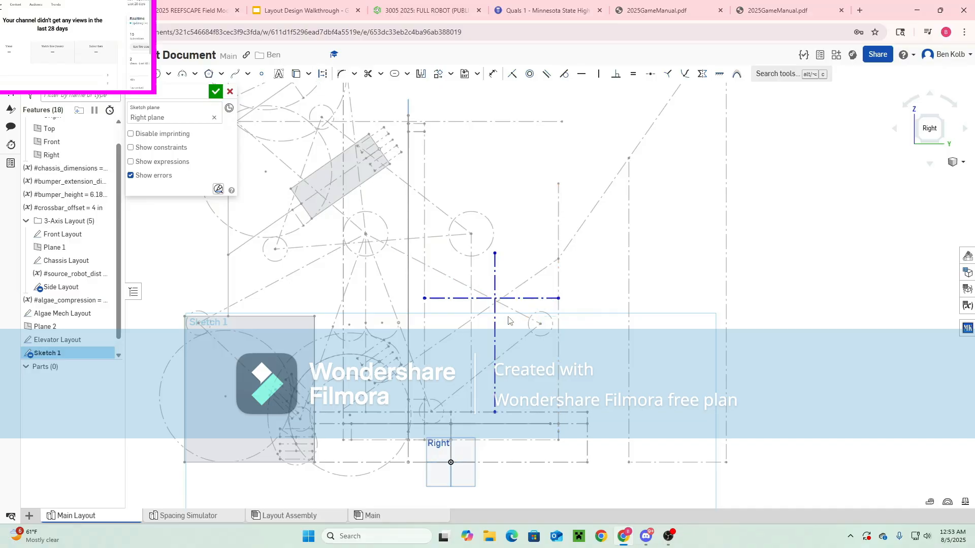
Shift the vertical construction line toward the elevator and dimension it 2.5 in from the horizontal line's midpoint
left_click_drag(509, 320, 515, 319)
key("p")
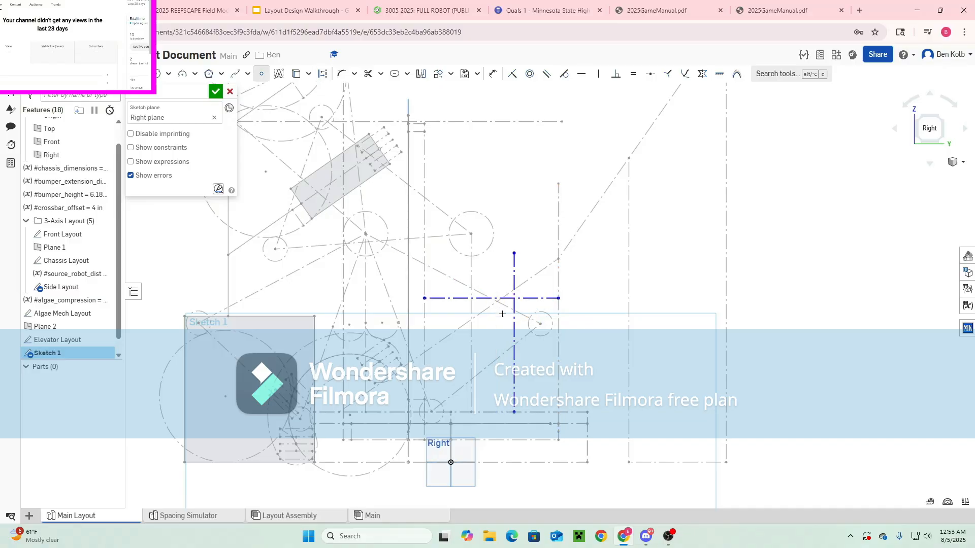
key("Escape")
left_click_drag(514, 329, 474, 326)
key("d")
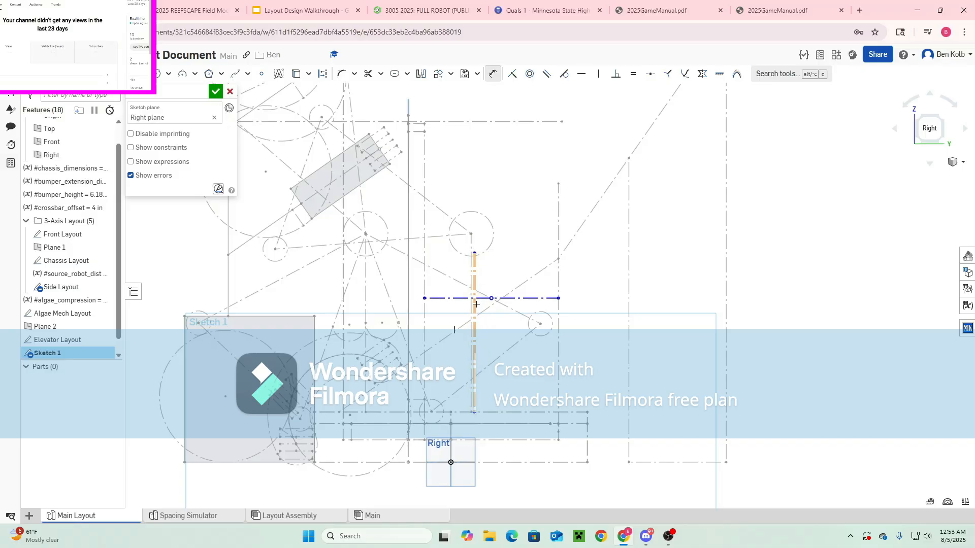
left_click(475, 305)
left_click(491, 298)
left_click(491, 273)
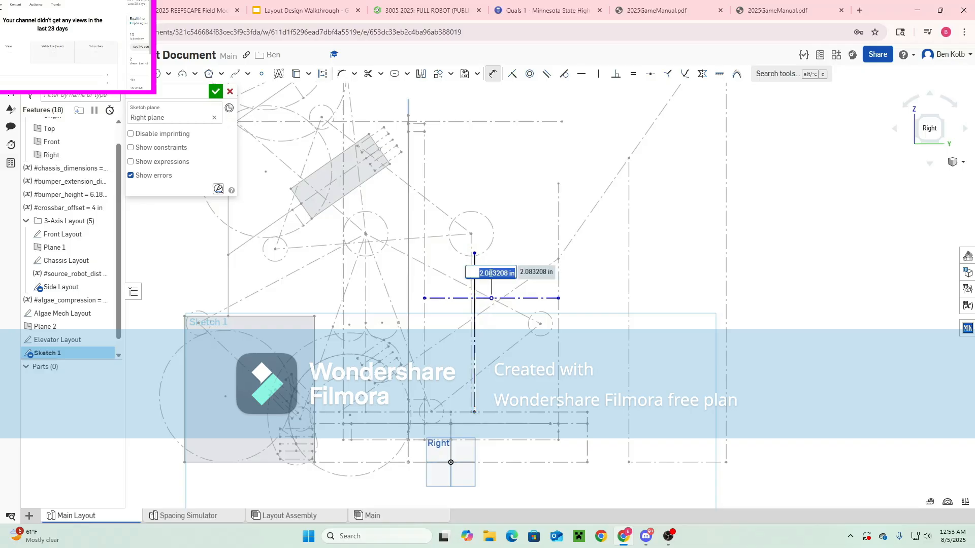
type("2.5")
key("Return")
Delete both construction lines with their dimension and cancel the Right plane sketch
scroll(450, 329, "up", 3)
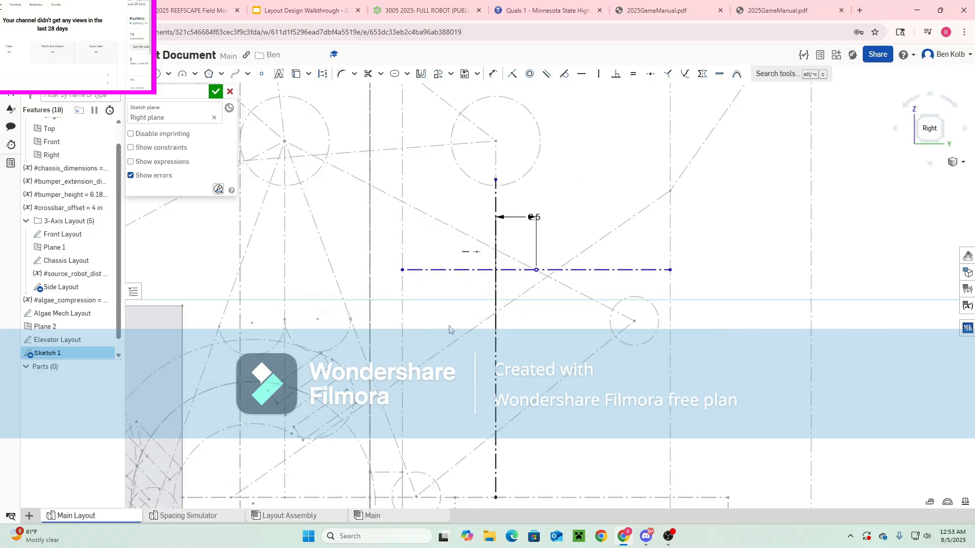
scroll(406, 319, "down", 3)
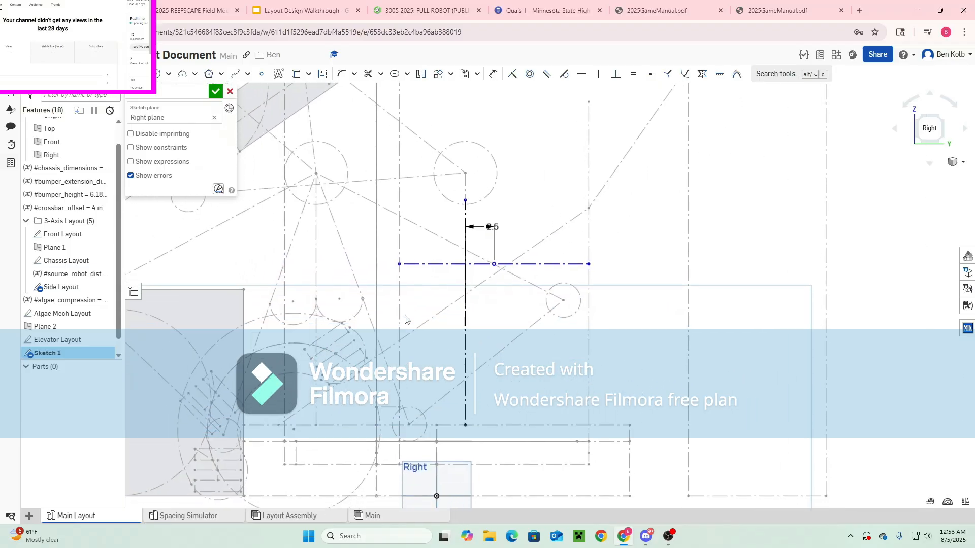
scroll(409, 366, "down", 3)
scroll(424, 305, "up", 2)
key("Escape")
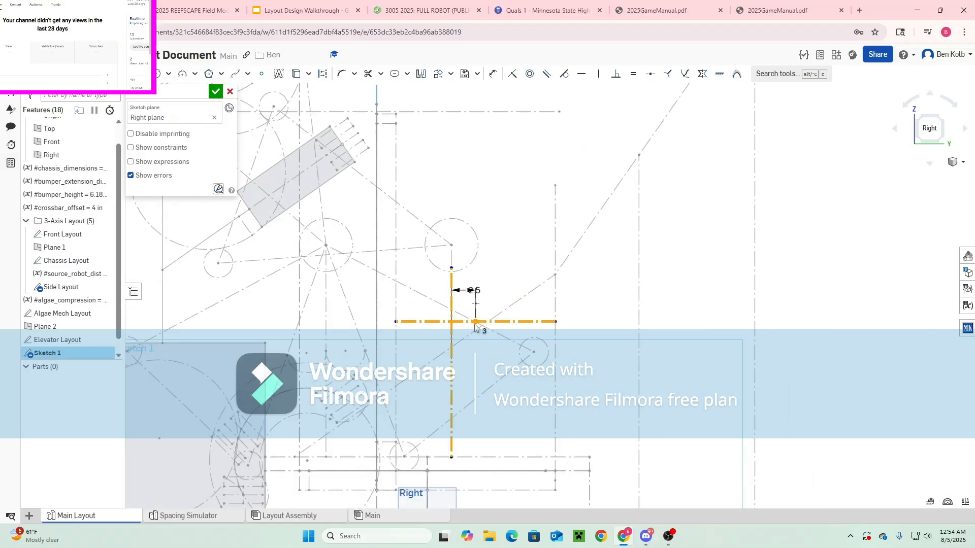
key("Delete")
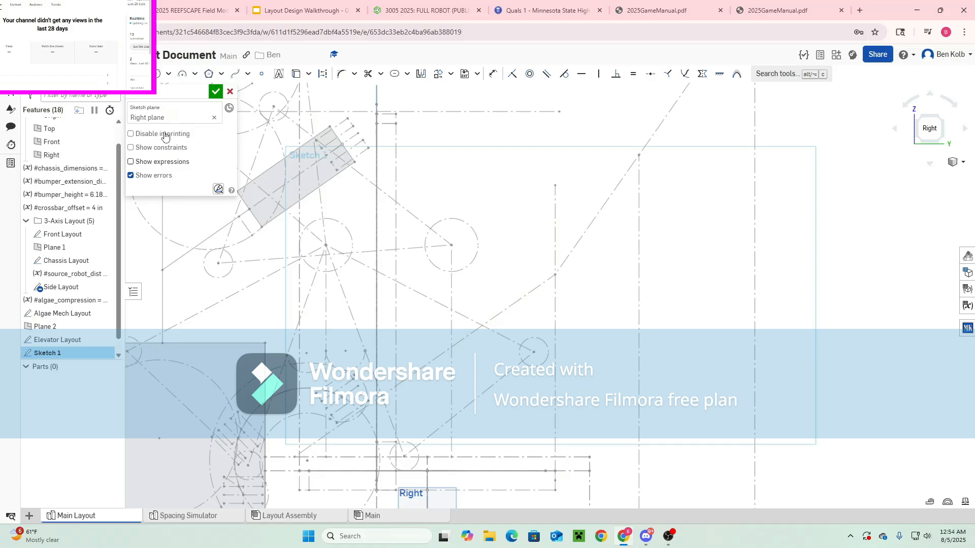
left_click(231, 91)
scroll(332, 371, "down", 4)
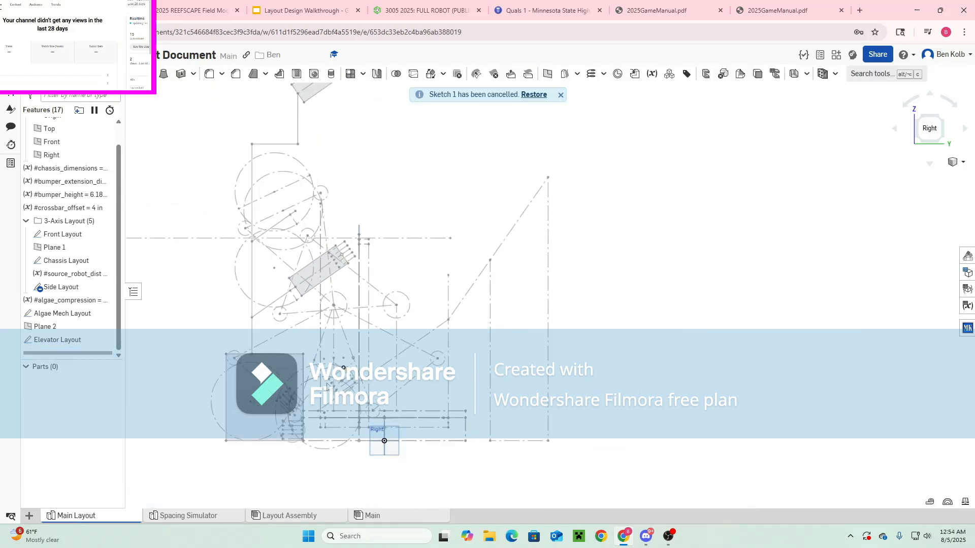
right_click_drag(332, 371, 404, 394)
scroll(291, 459, "up", 3)
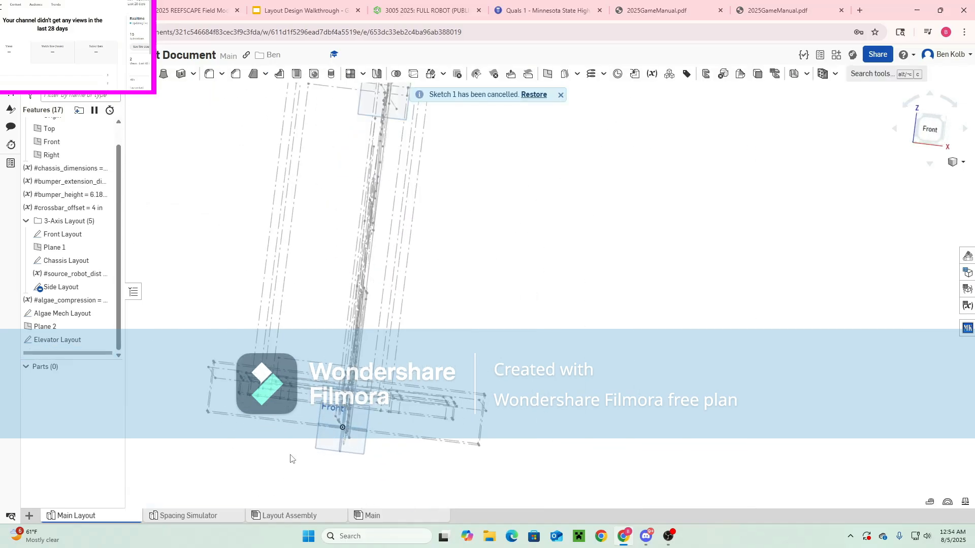
Start a sketch on the Front plane and draw a narrow vertical construction rectangle just outside the elevator frame
key("shift+s")
left_click(327, 438)
left_click(929, 129)
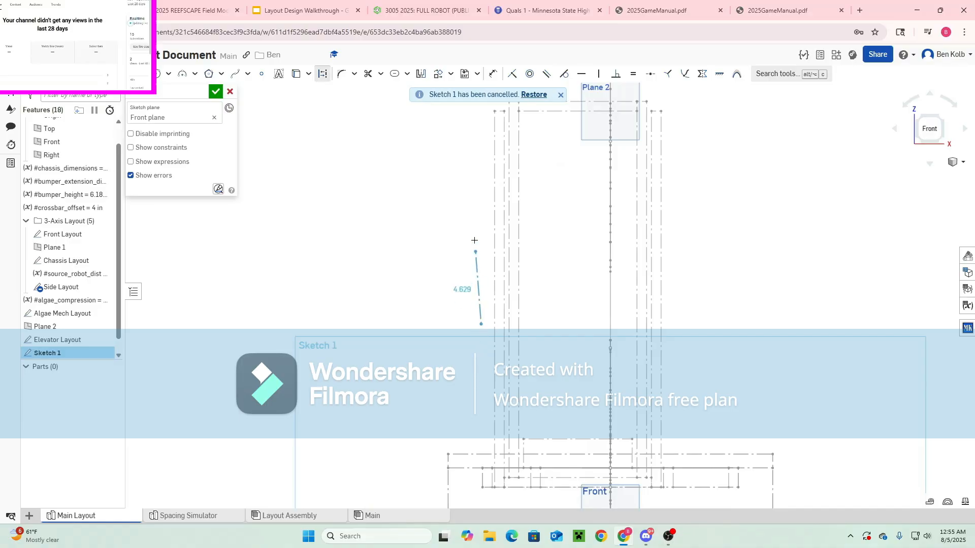
key("d")
key("e")
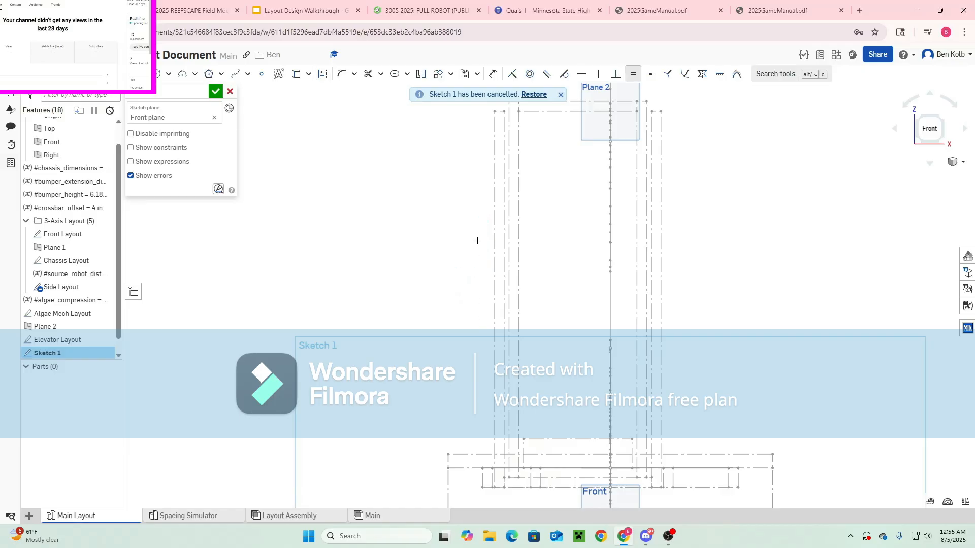
key("d")
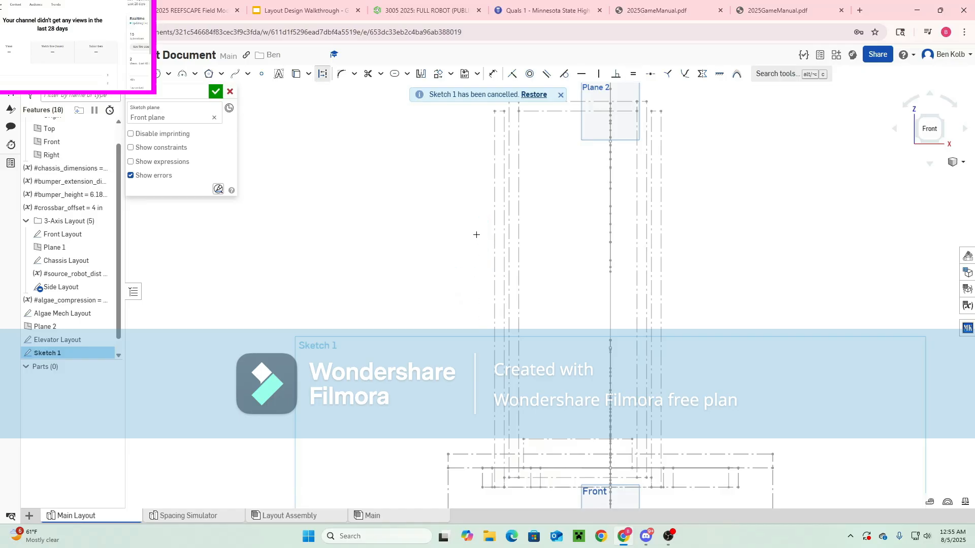
left_click(476, 349)
key("Escape")
Reposition the rectangle and dimension its outer edge 1/8 in from the chassis's outer vertical line
key("d")
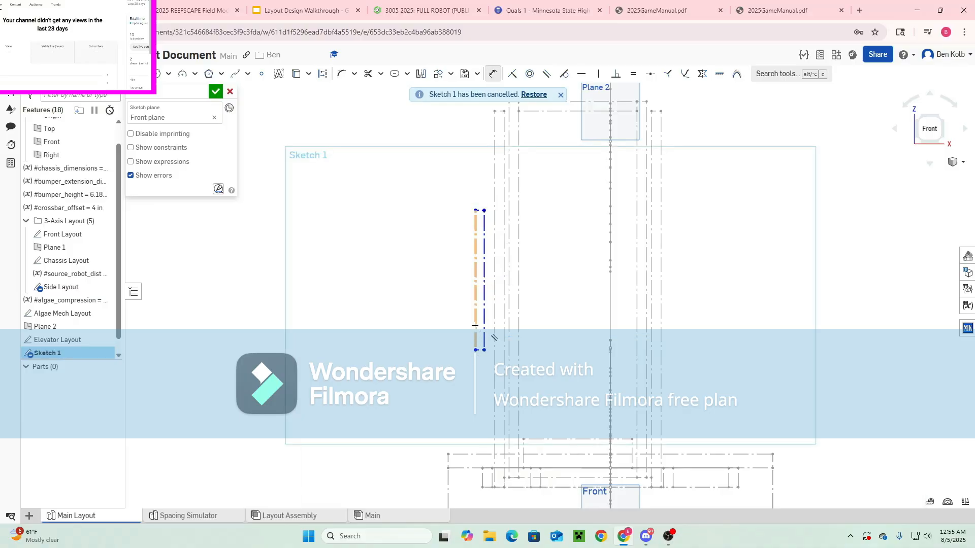
left_click(476, 333)
key("Escape")
left_click_drag(483, 335, 531, 335)
key("u")
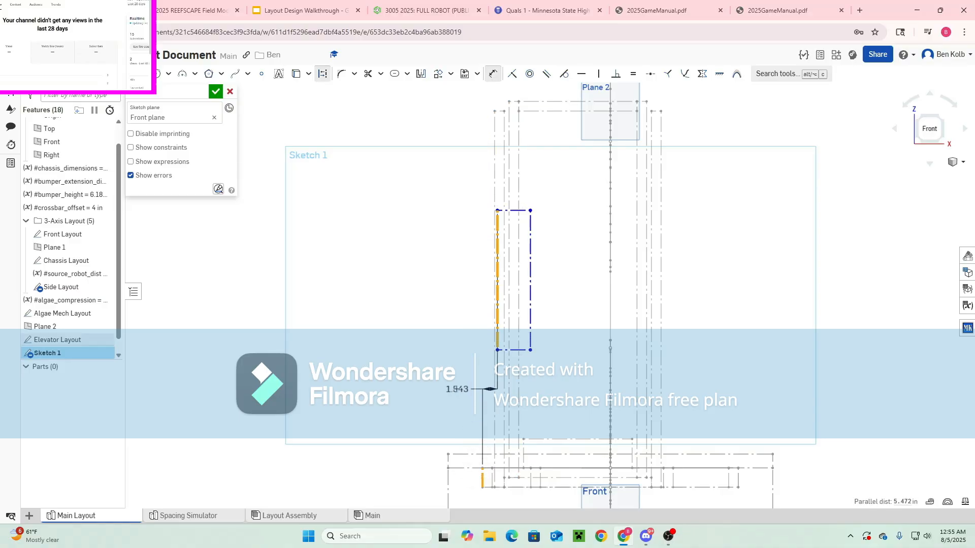
left_click(458, 390)
type("1/8")
key("Return")
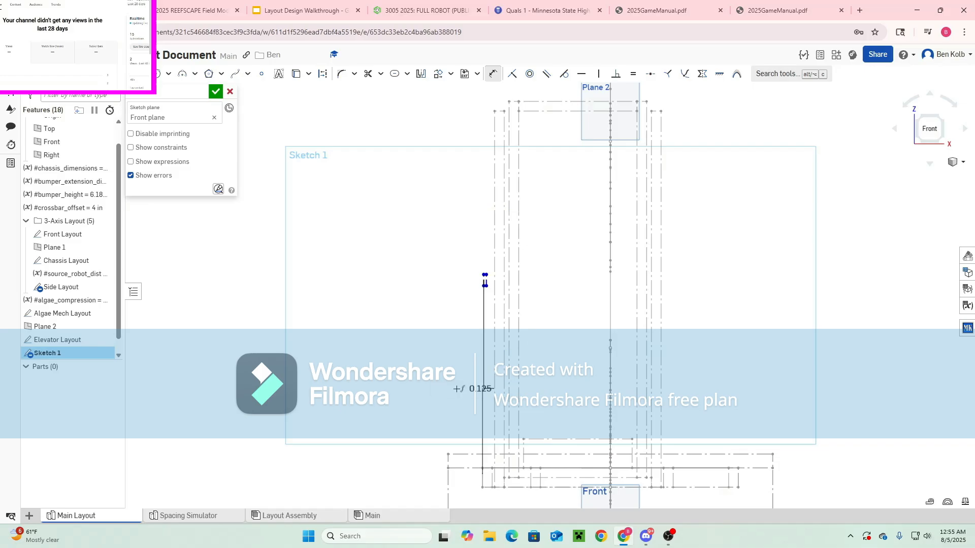
Set the narrow rectangle's width to 1/4 in
scroll(486, 310, "up", 3)
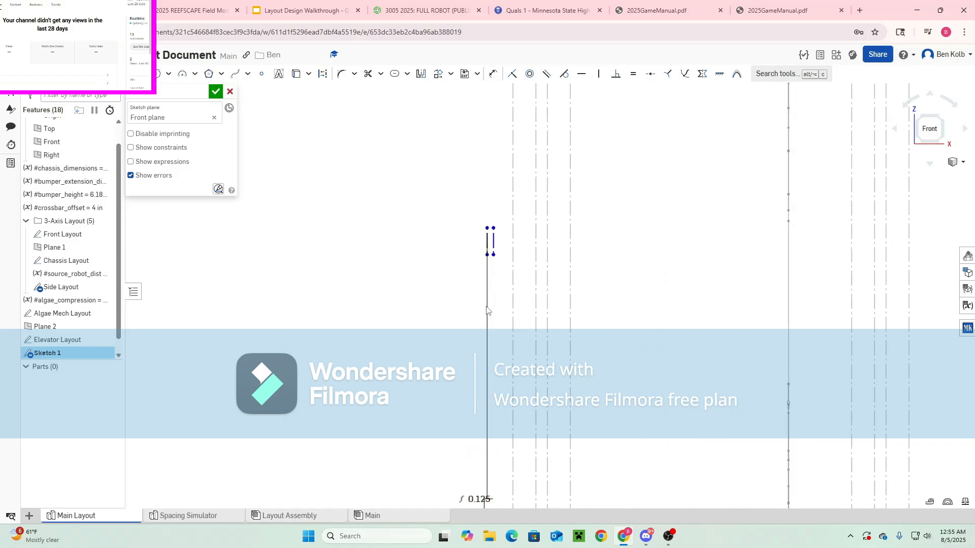
scroll(484, 256, "up", 2)
left_click(497, 252)
left_click(473, 301)
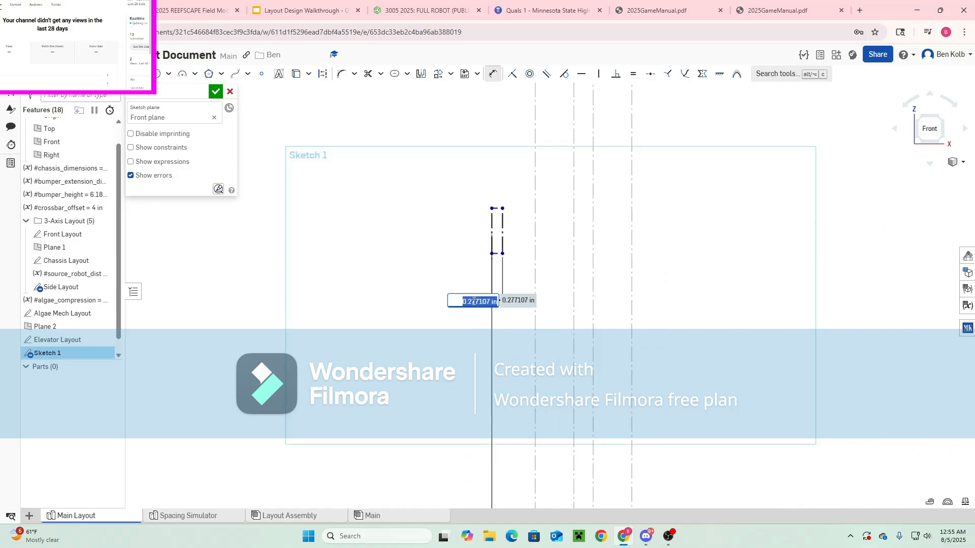
type("1/4")
key("Return")
key("Escape")
Draw a second construction rectangle against the narrow one's inner edge and set its width to 2 in
scroll(474, 301, "down", 3)
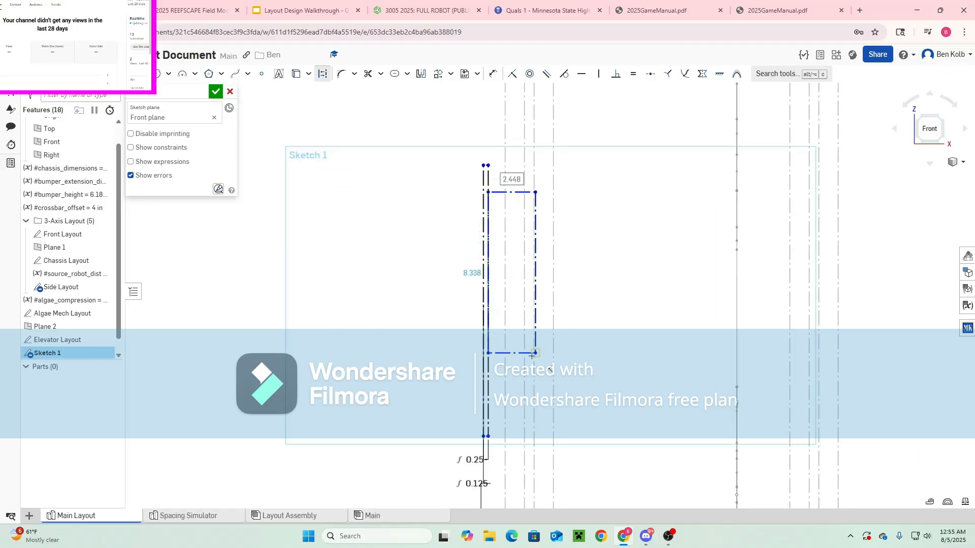
left_click(535, 353)
key("d")
left_click(515, 353)
left_click(589, 385)
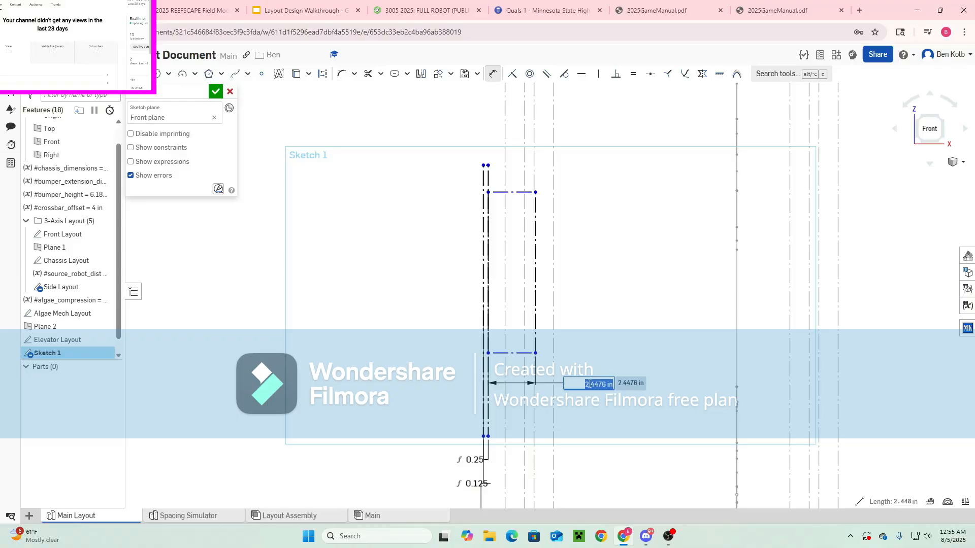
key("Return")
key("Escape")
Dimension the narrow rectangle's upper edge 6 in above the upper edge of the box holding the two circles
scroll(488, 300, "down", 5)
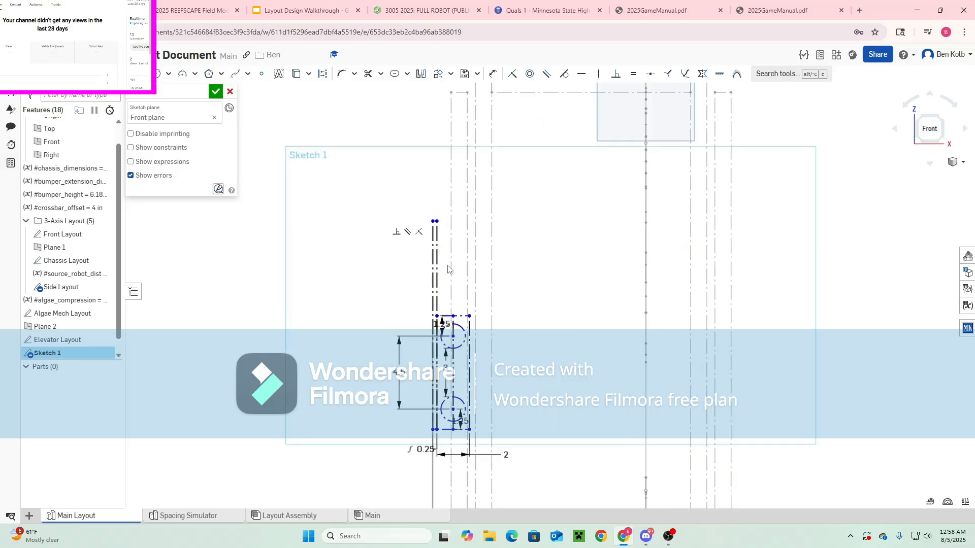
key("u")
scroll(433, 220, "up", 5)
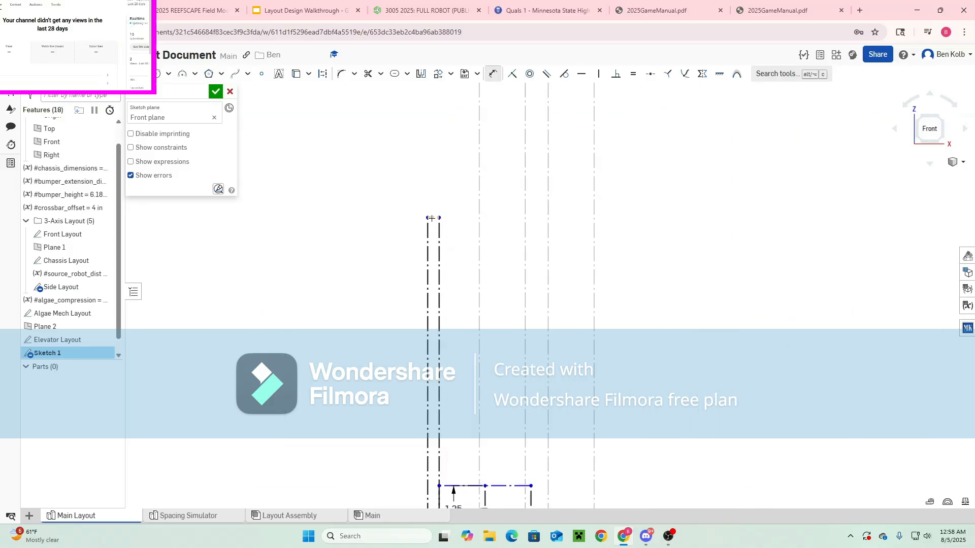
left_click(460, 486)
left_click(461, 385)
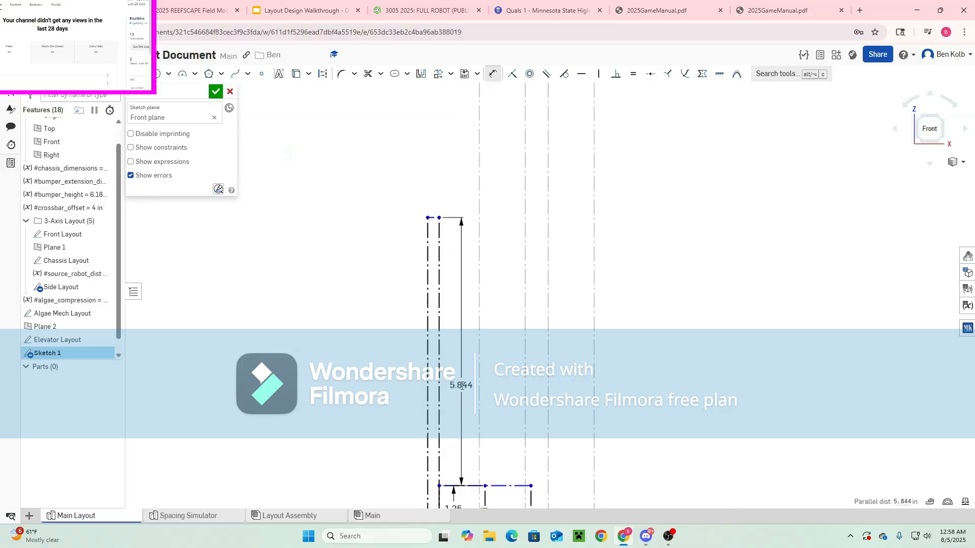
type("6")
key("Return")
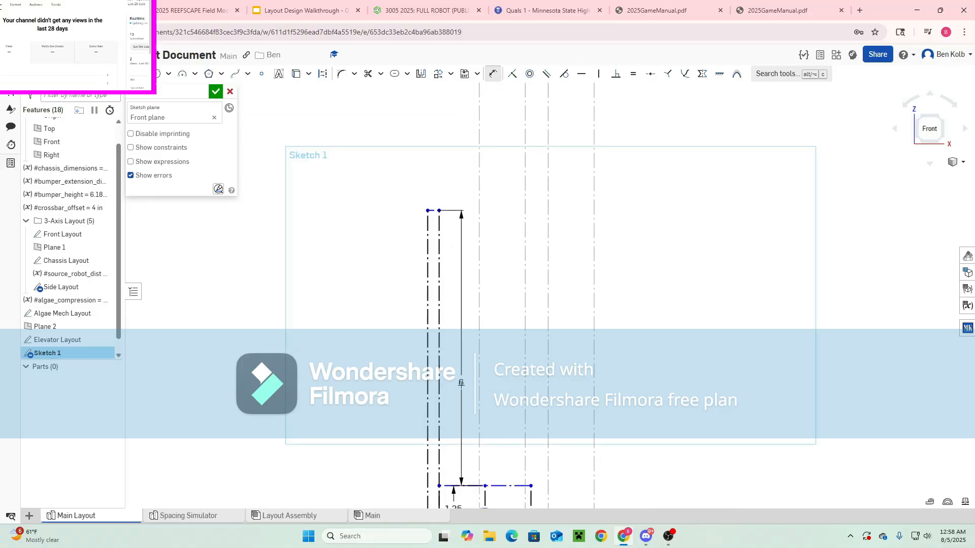
key("Escape")
scroll(462, 376, "down", 5)
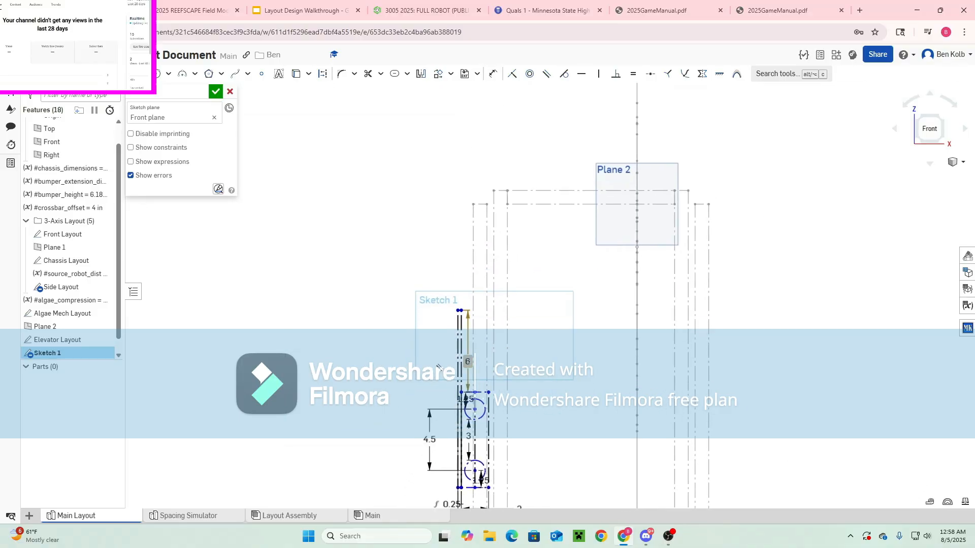
double_click(467, 362)
key("Escape")
key("d")
scroll(499, 447, "down", 4)
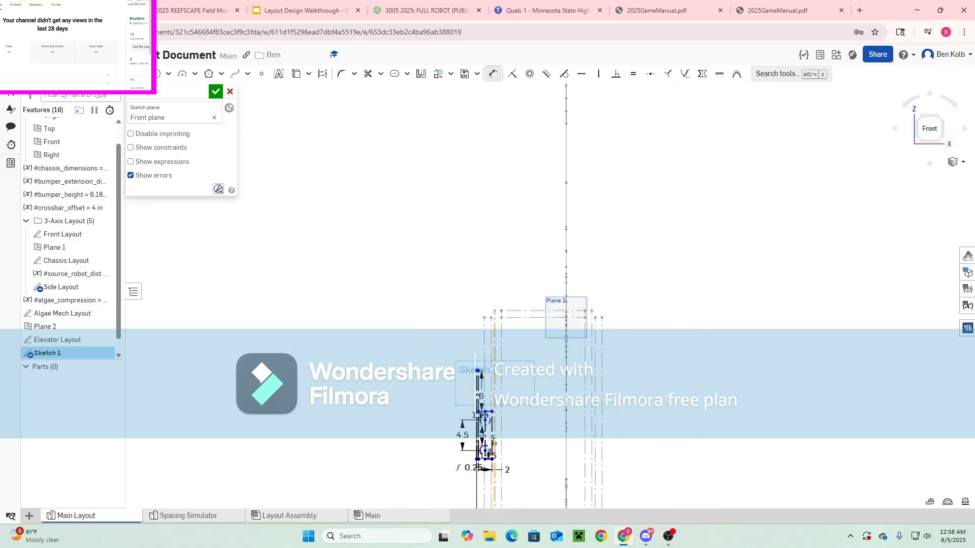
scroll(500, 445, "up", 2)
middle_click_drag(500, 446, 552, 401)
key("Escape")
Draw a horizontal construction rectangle outside the elevator, beside the lower end of the vertical two-circle outline
scroll(553, 400, "up", 3)
scroll(551, 396, "down", 3)
mouse_move(511, 474)
middle_mouse_down()
mouse_move(525, 390)
mouse_move(568, 388)
middle_mouse_up()
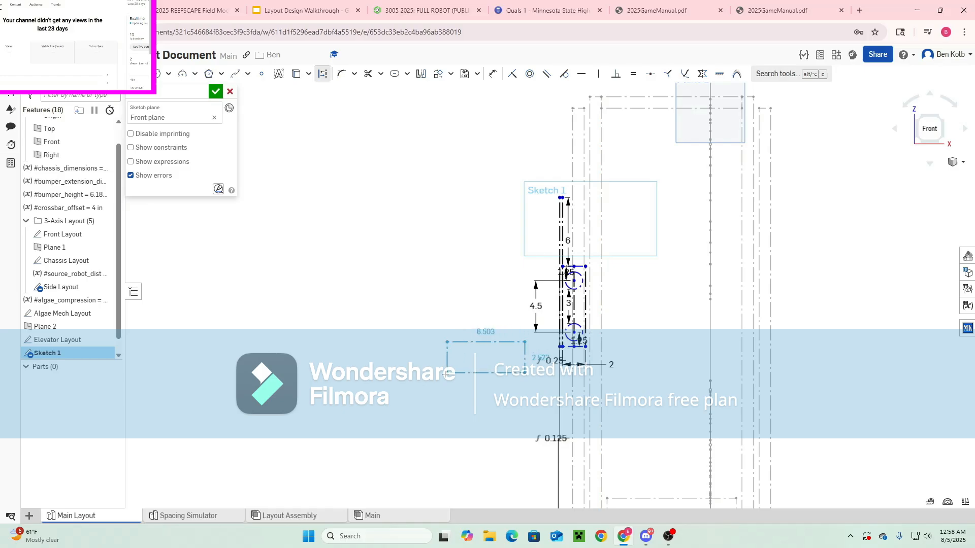
left_click(436, 363)
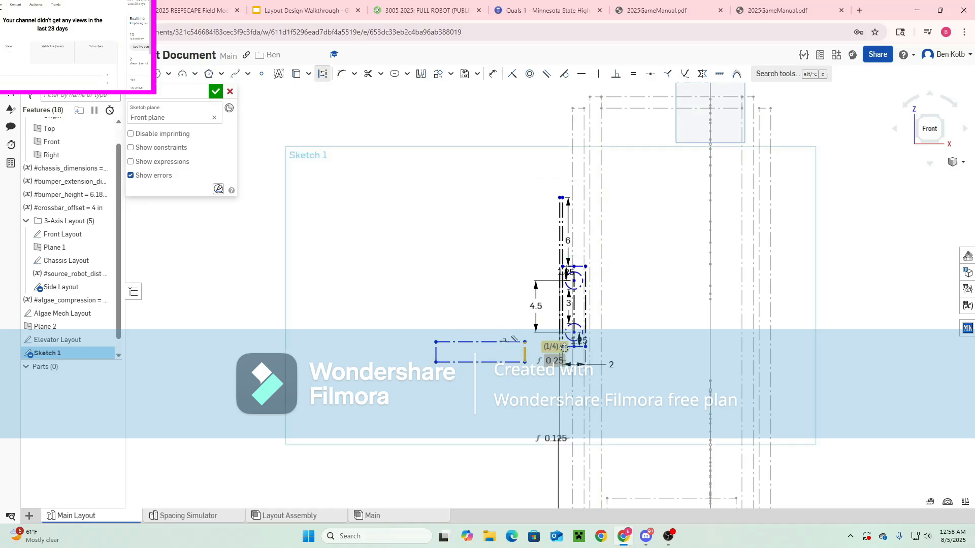
scroll(569, 349, "up", 2)
scroll(569, 349, "down", 4)
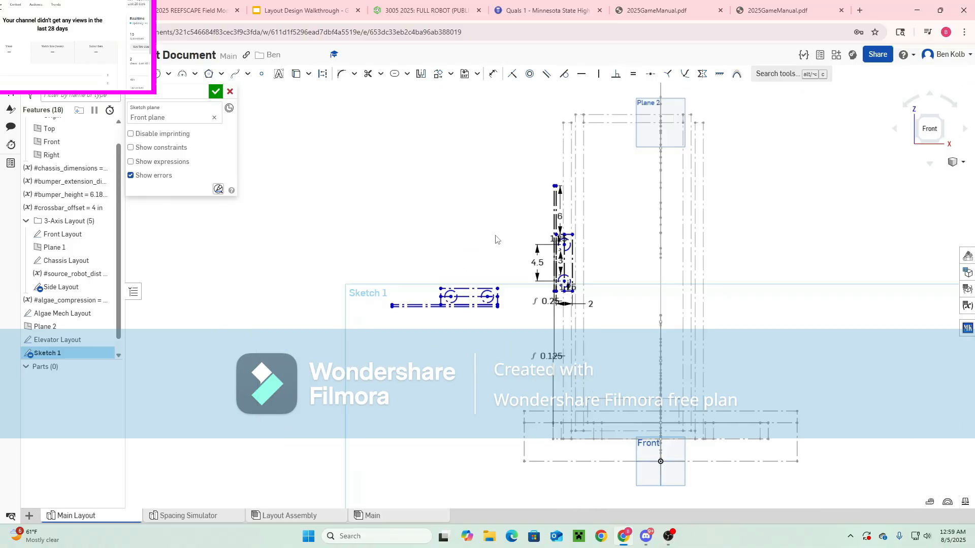
Switch to the 2025GameManual.pdf game manual and jump back to its first page
left_click(655, 10)
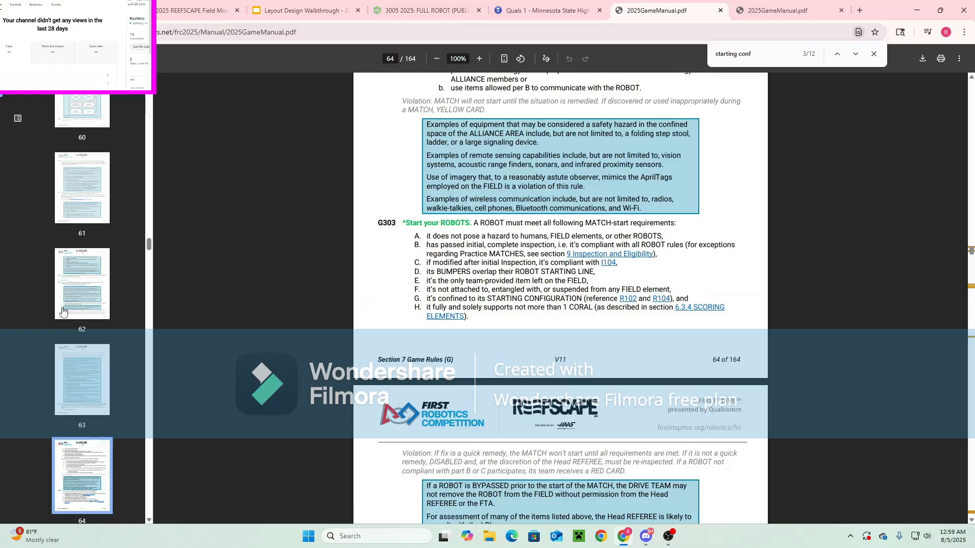
left_click_drag(148, 243, 147, 77)
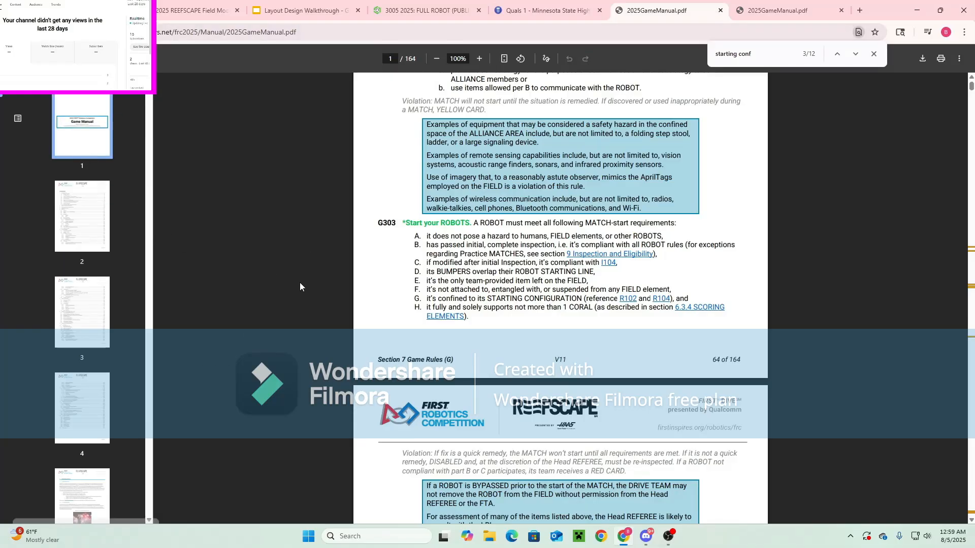
left_click(84, 159)
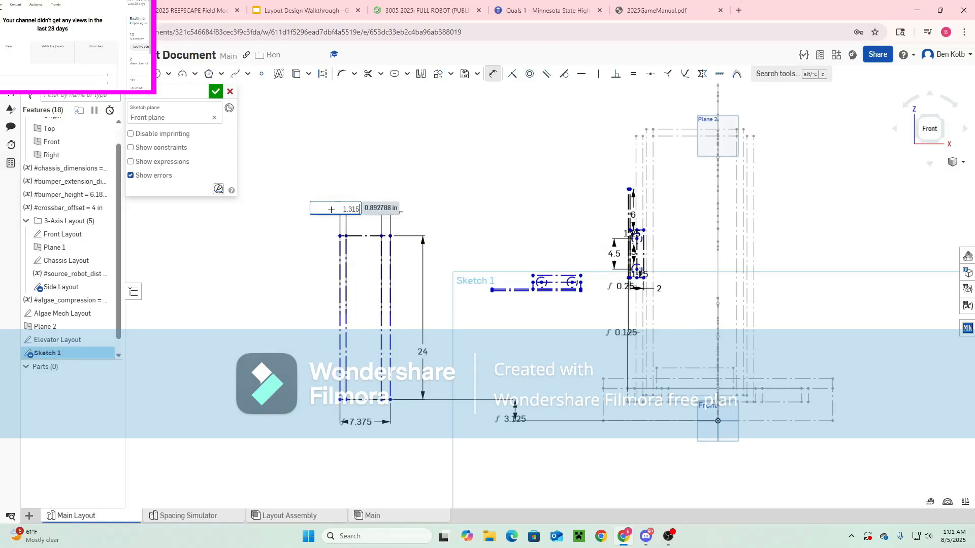
Set the outer strip of the 24 in tall frame to 1.315 in wide and shift the frame toward the elevator
key("Return")
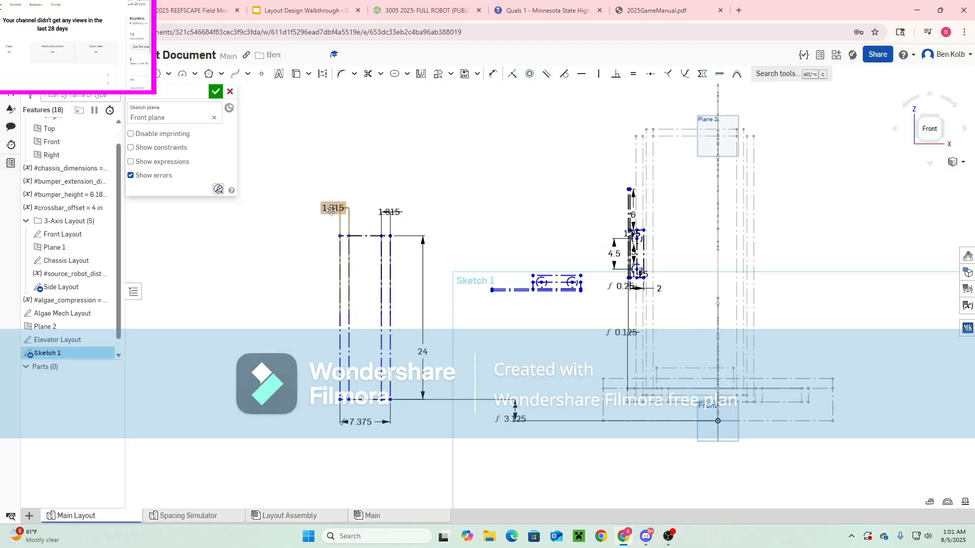
mouse_move(391, 237)
left_mouse_down()
mouse_move(474, 253)
mouse_move(458, 263)
mouse_move(503, 240)
mouse_move(543, 241)
left_mouse_up()
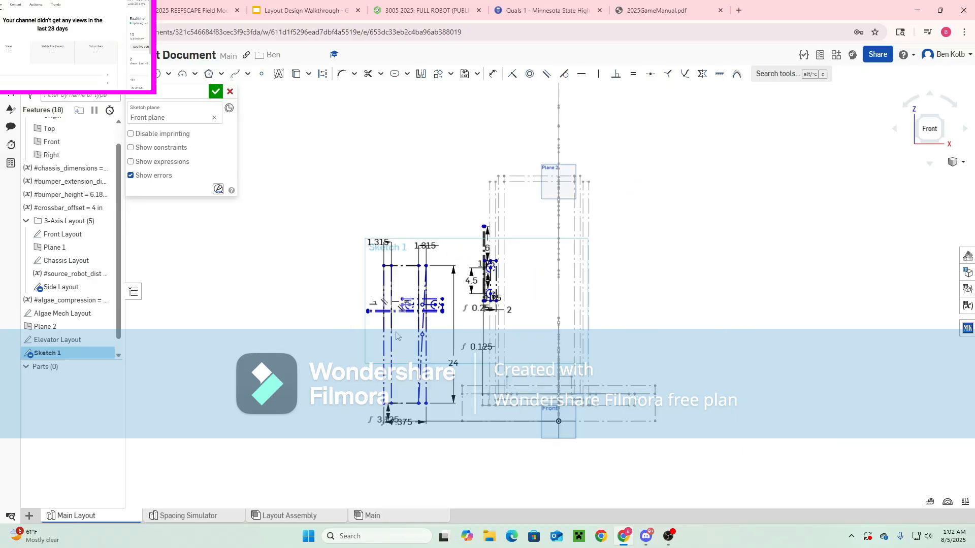
scroll(434, 338, "up", 4)
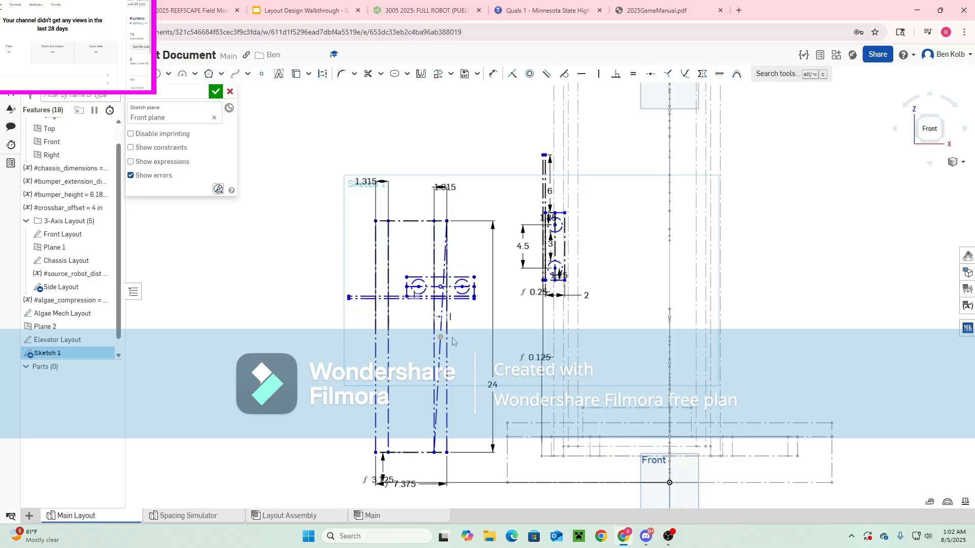
mouse_move(453, 342)
left_mouse_down()
mouse_move(522, 339)
mouse_move(474, 337)
mouse_move(510, 361)
mouse_move(466, 360)
mouse_move(495, 357)
mouse_move(479, 355)
left_mouse_up()
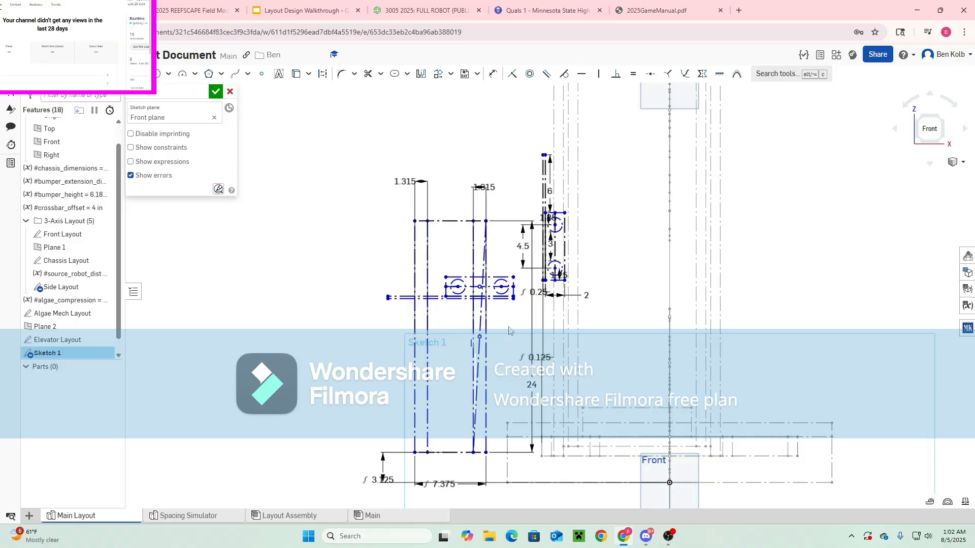
Raise the vertical two-circle outline slightly by its lower outer corner
scroll(538, 281, "up", 5)
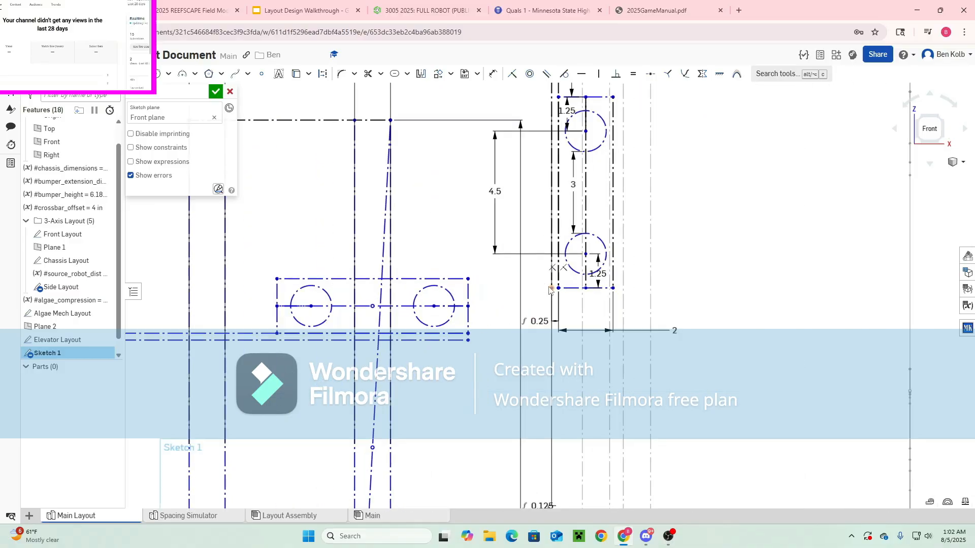
mouse_move(550, 288)
left_mouse_down()
mouse_move(566, 297)
mouse_move(564, 330)
mouse_move(533, 257)
left_mouse_up()
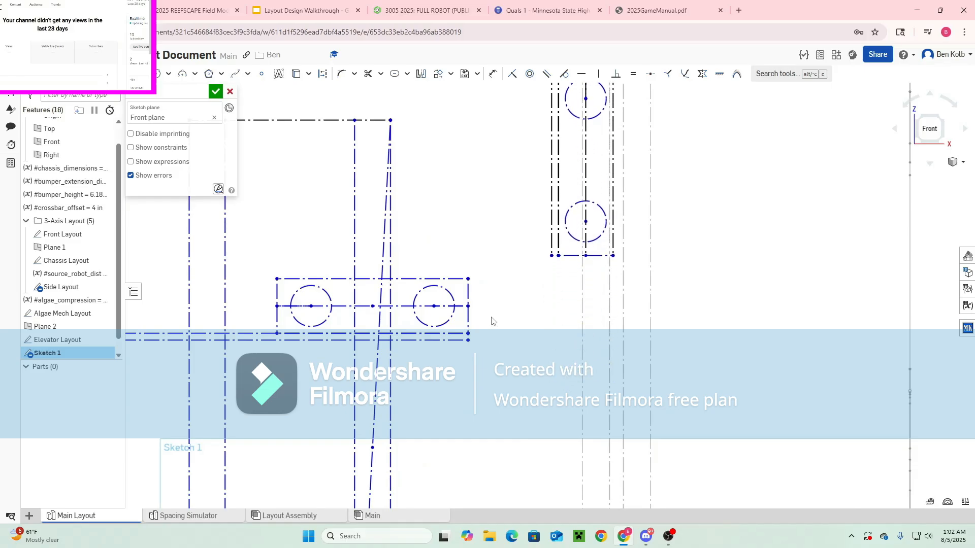
scroll(491, 321, "down", 5)
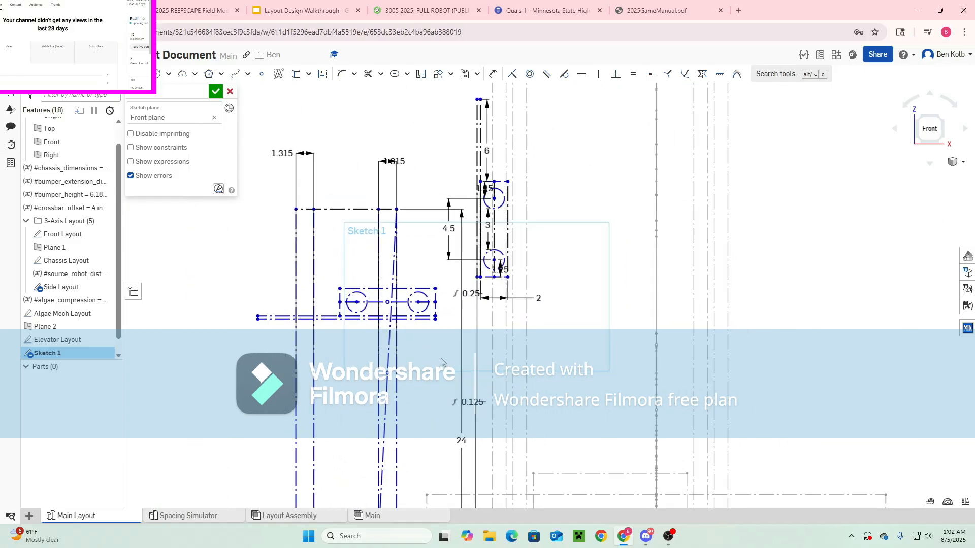
Draw a construction pivot circle below the vertical outline and link its centre to corners of the vertical and horizontal outlines
key("c")
left_click(541, 335)
left_click(559, 346)
key("d")
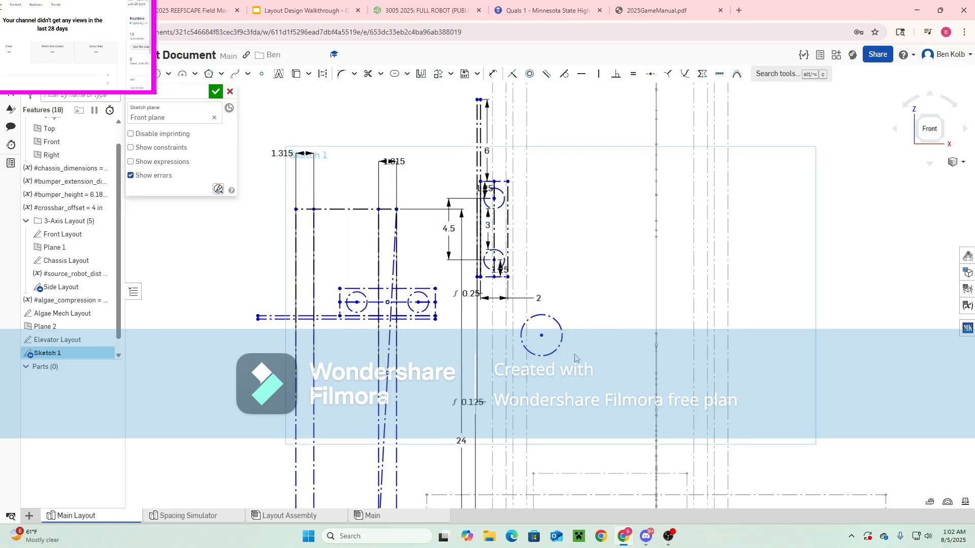
left_click(508, 183)
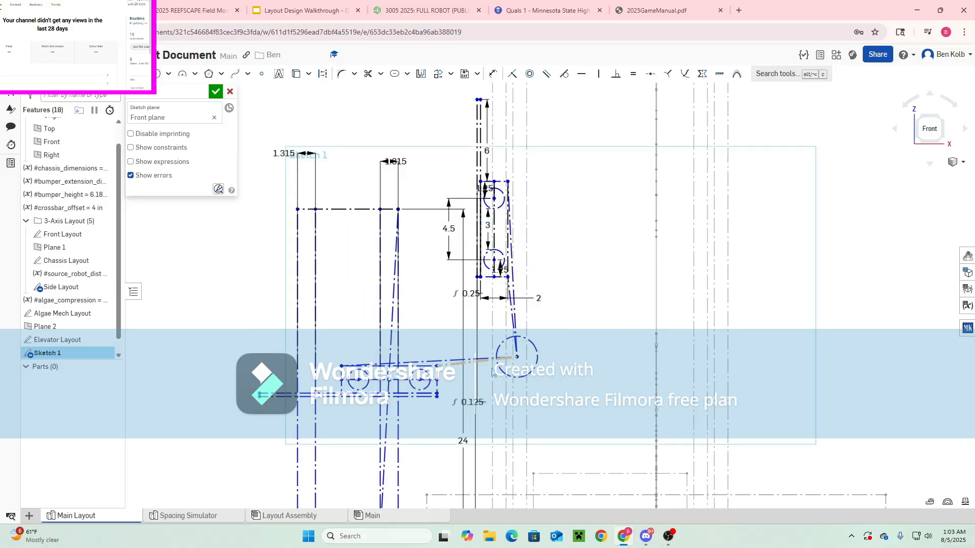
Move the pivot circle's centre to a lower position between the horizontal outline and the elevator
scroll(491, 371, "up", 3)
scroll(488, 394, "down", 4)
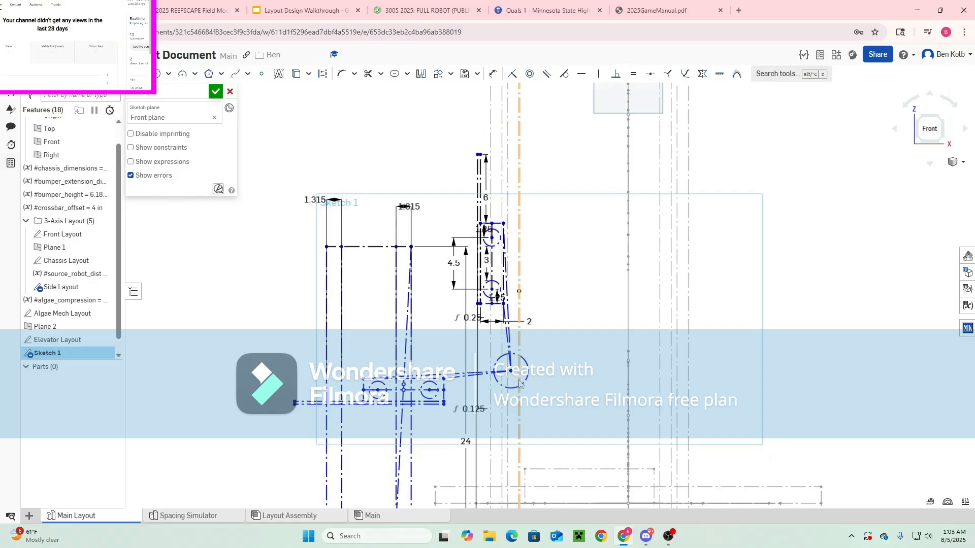
mouse_move(511, 371)
left_mouse_down()
mouse_move(488, 353)
mouse_move(501, 357)
left_mouse_up()
scroll(495, 359, "down", 4)
scroll(492, 417, "up", 7)
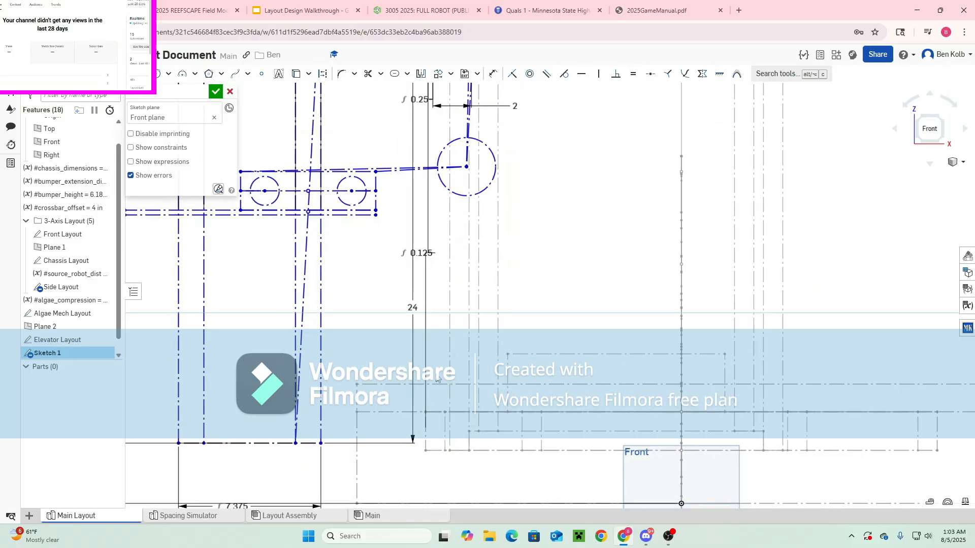
scroll(438, 379, "down", 2)
middle_click_drag(454, 350, 478, 418)
left_click_drag(487, 270, 496, 330)
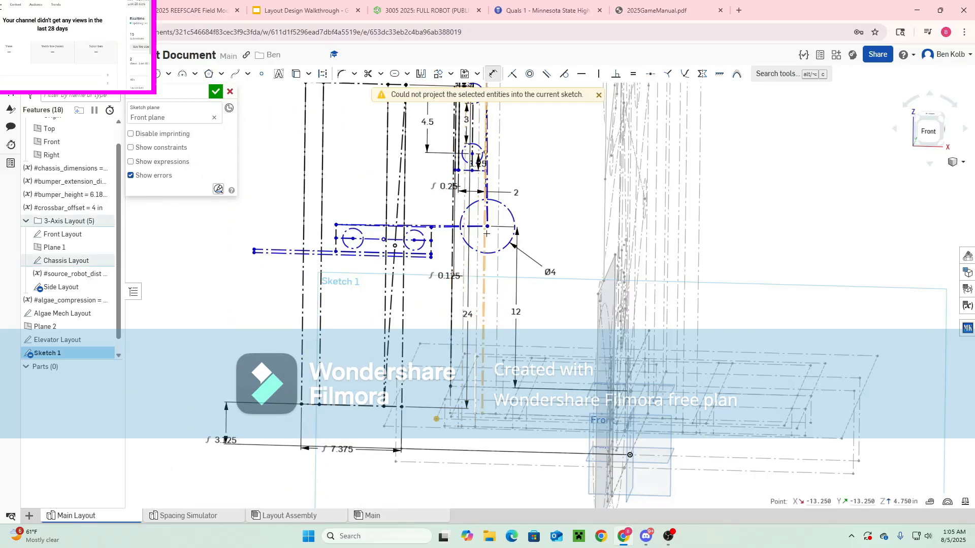
Dimension the horizontal offset between the pivot circle's centre and the long vertical line beside it as 2.5 in
left_click(487, 226)
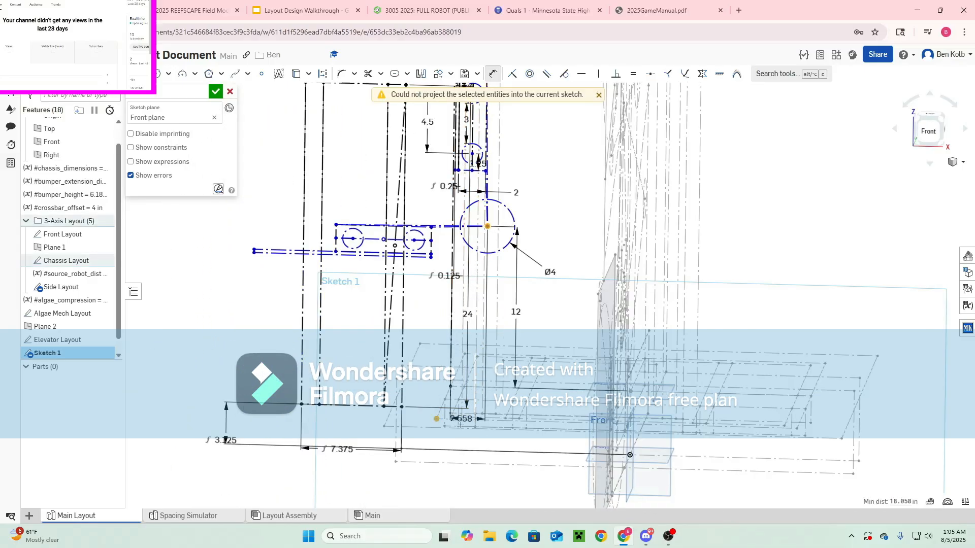
left_click(462, 447)
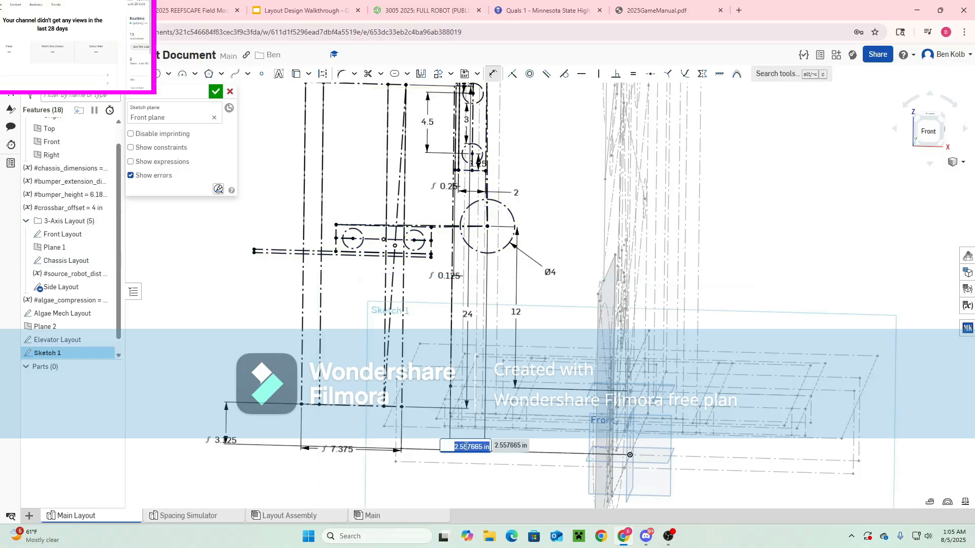
type("2.5")
key("Return")
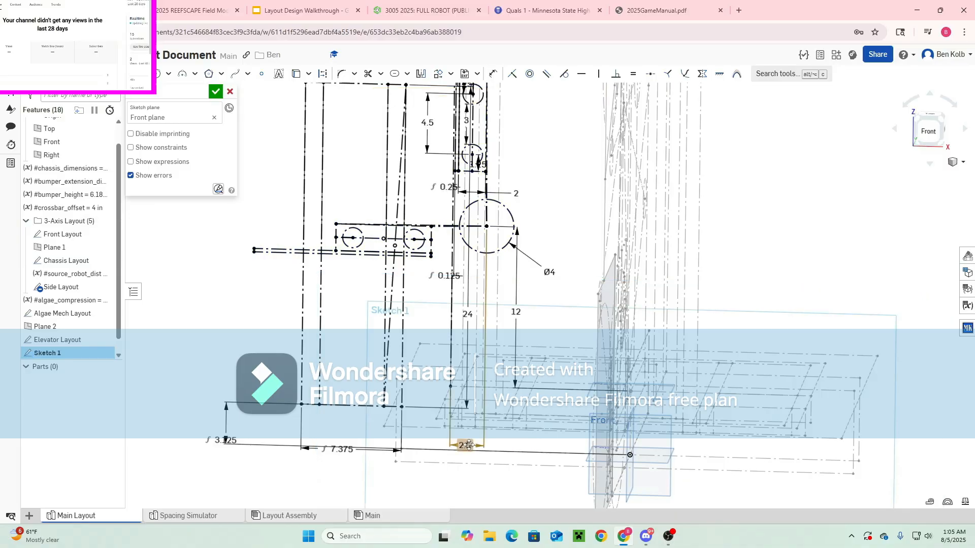
Reposition the pivot's 2.5 and 12 in dimension labels well clear of the sketch geometry, beyond the elevator
mouse_move(468, 445)
left_mouse_down()
mouse_move(529, 313)
mouse_move(580, 287)
mouse_move(570, 144)
left_mouse_up()
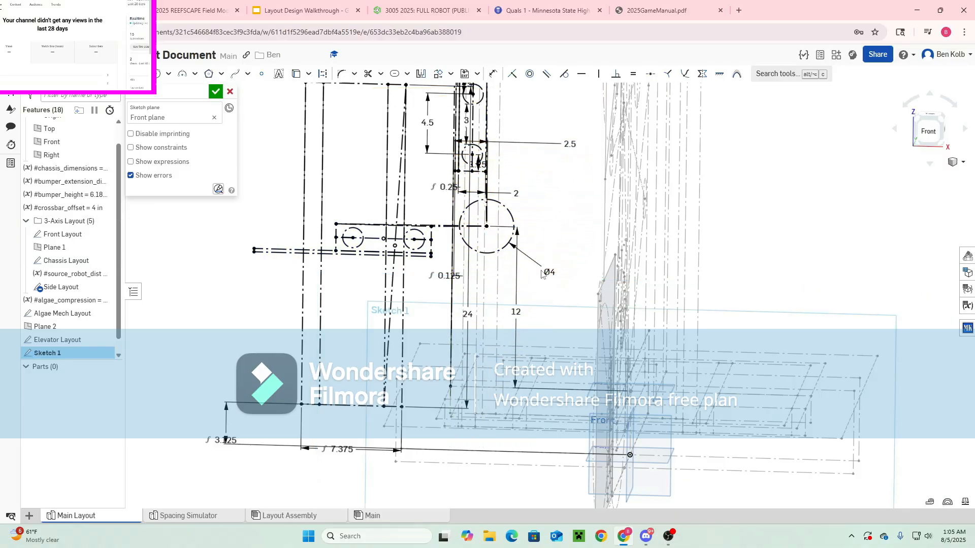
left_click_drag(522, 310, 580, 148)
scroll(417, 484, "down", 5)
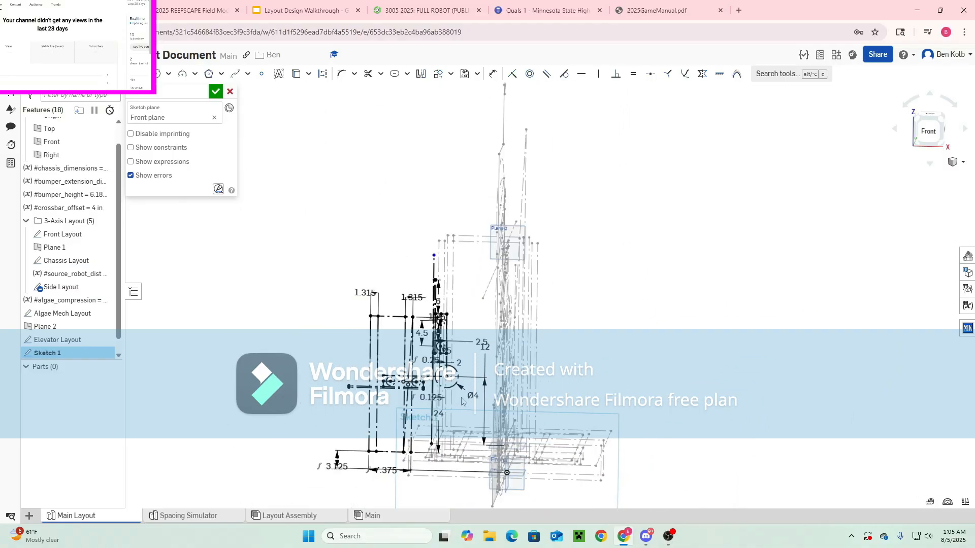
left_click_drag(484, 343, 642, 265)
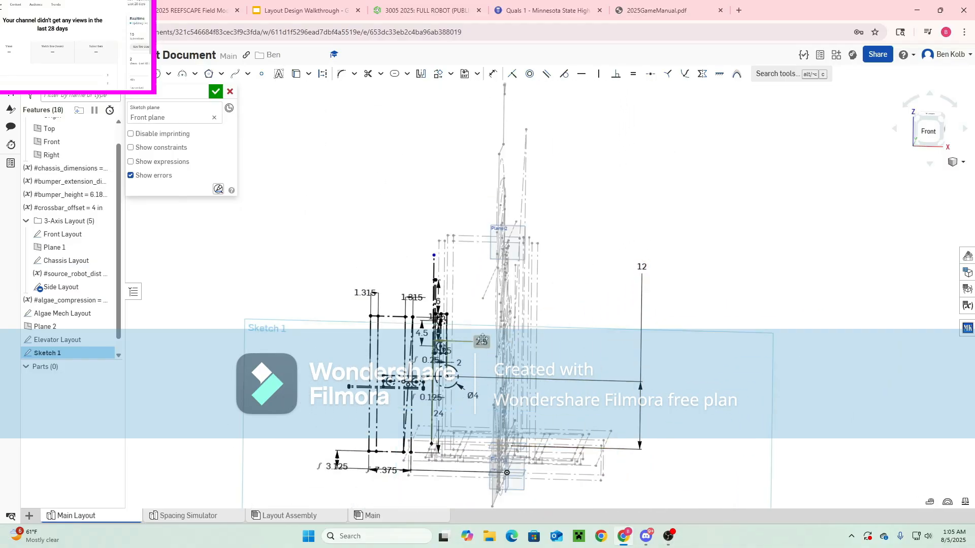
left_click_drag(481, 341, 635, 239)
scroll(432, 344, "up", 5)
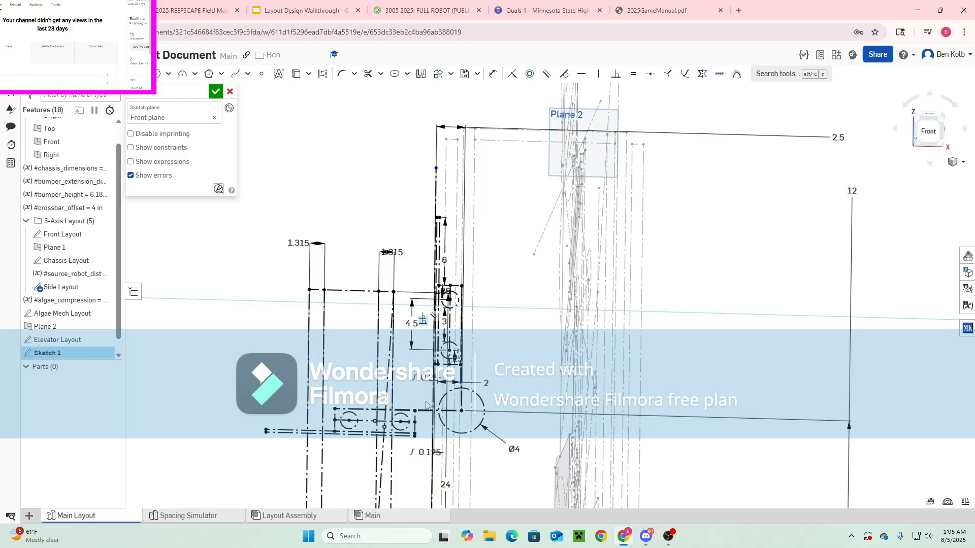
scroll(641, 312, "down", 3)
left_click_drag(761, 207, 765, 221)
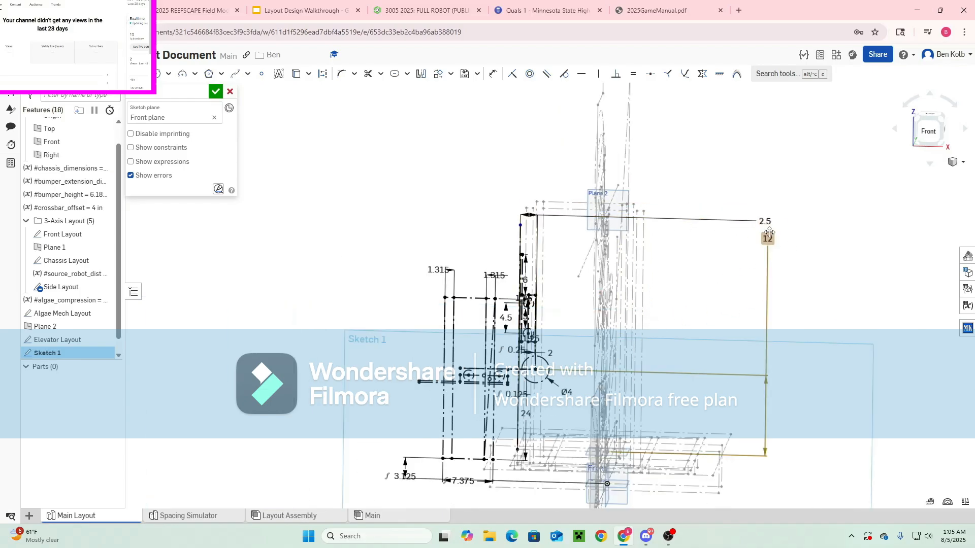
left_click_drag(767, 221, 778, 225)
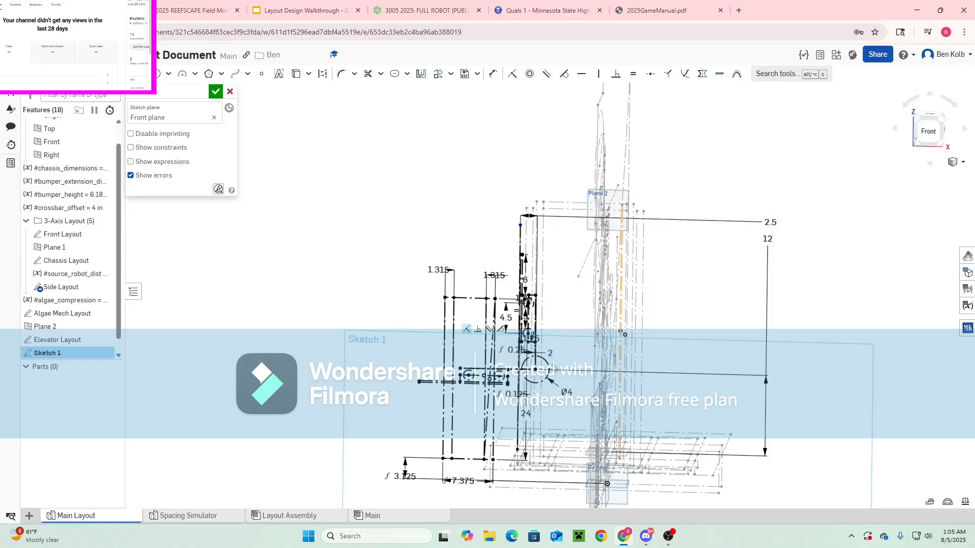
Examine how the vertical and horizontal outlines, the pivot circle and the 24 in frame sit beside the elevator
scroll(527, 428, "up", 6)
right_click_drag(430, 372, 479, 378)
scroll(438, 363, "down", 4)
scroll(472, 370, "up", 2)
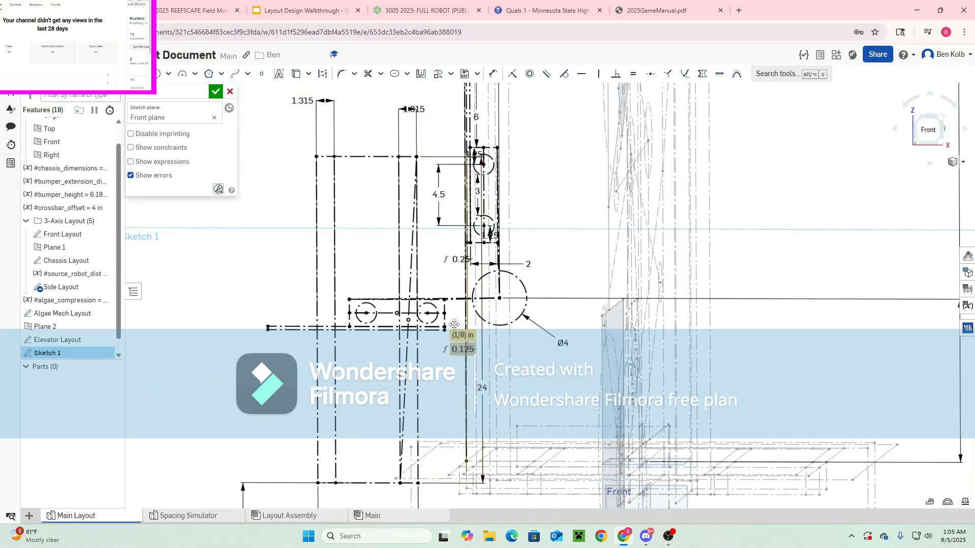
scroll(459, 304, "up", 2)
scroll(459, 303, "down", 3)
right_click_drag(459, 304, 462, 301)
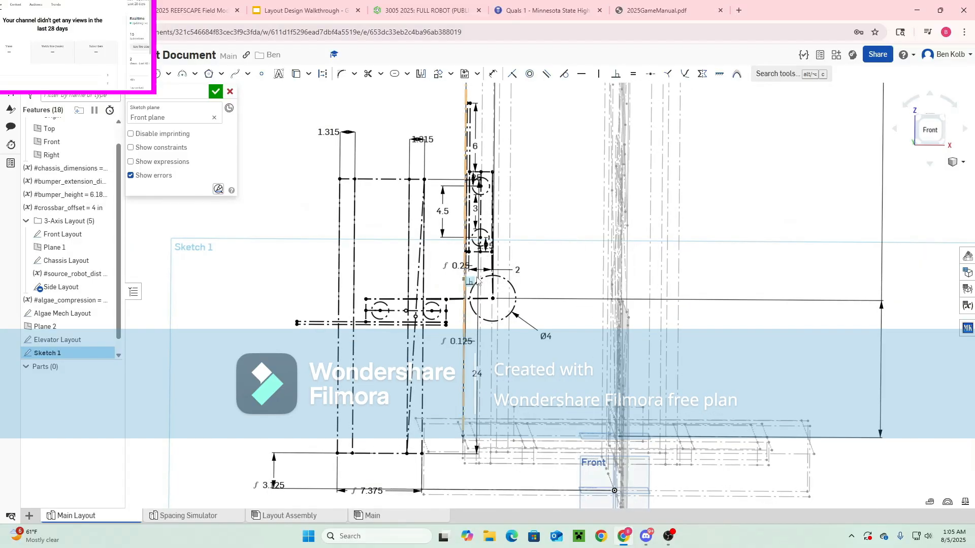
mouse_move(480, 241)
right_mouse_down()
mouse_move(488, 237)
mouse_move(482, 218)
mouse_move(455, 246)
mouse_move(495, 253)
mouse_move(480, 242)
right_mouse_up()
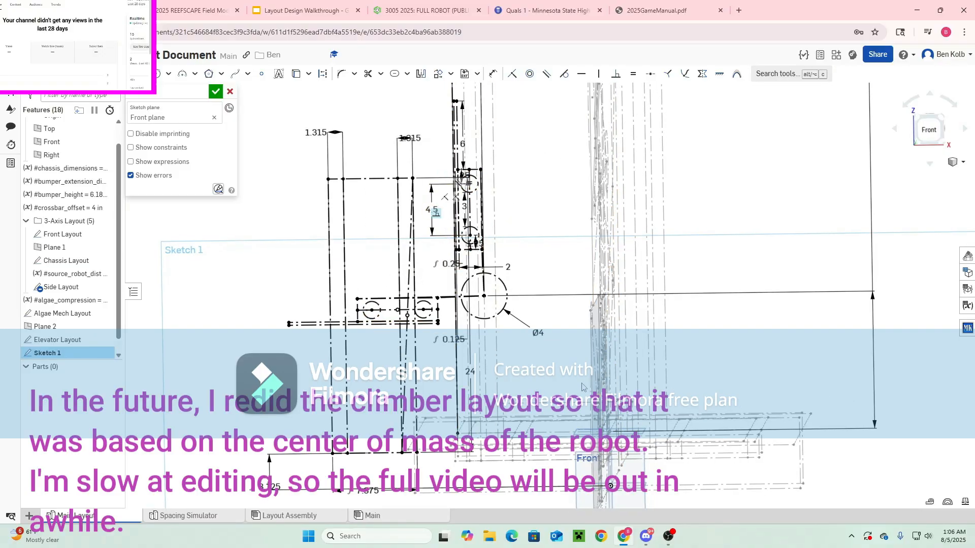
scroll(406, 362, "up", 3)
mouse_move(395, 355)
right_mouse_down()
mouse_move(366, 365)
mouse_move(377, 356)
right_mouse_up()
scroll(377, 356, "down", 5)
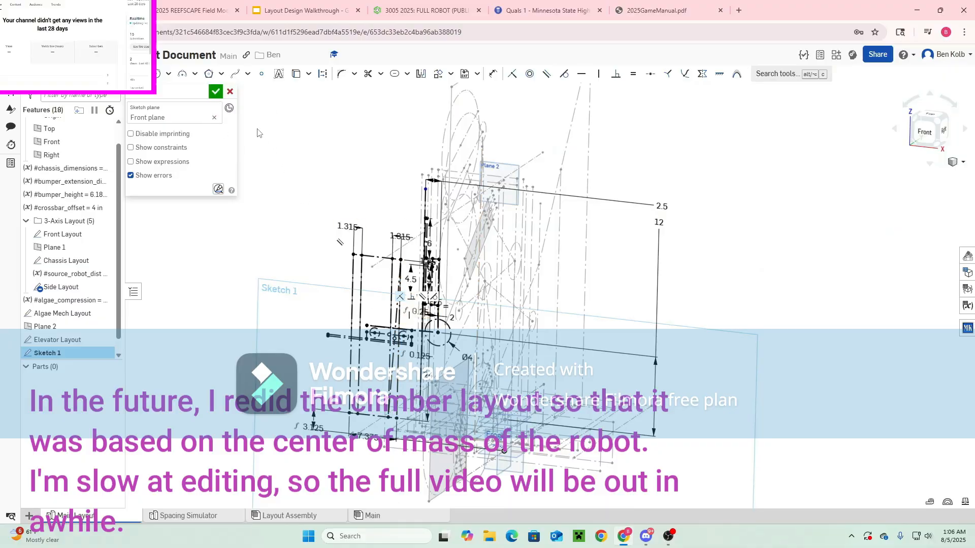
Finish the Front plane sketch and rename it Climber Layout
left_click(216, 91)
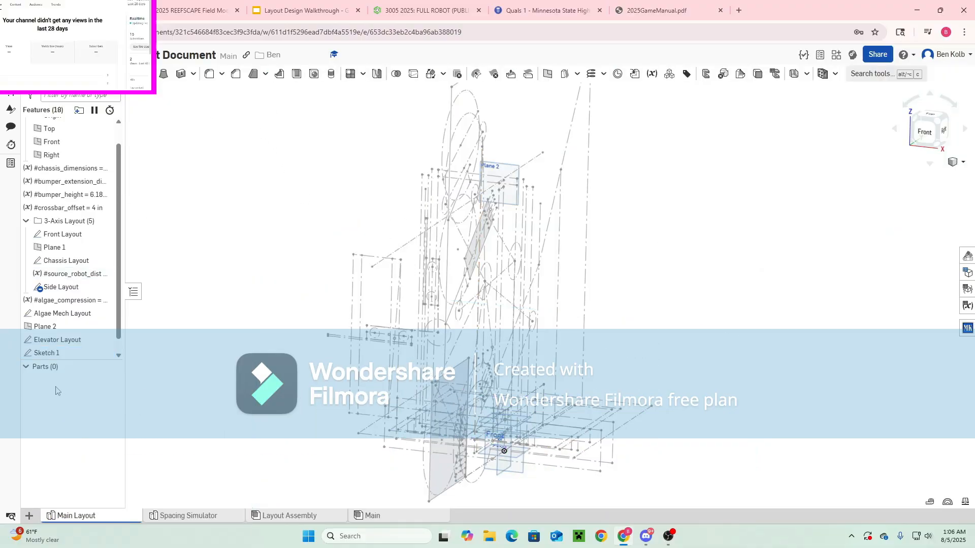
right_click(58, 352)
left_click(89, 136)
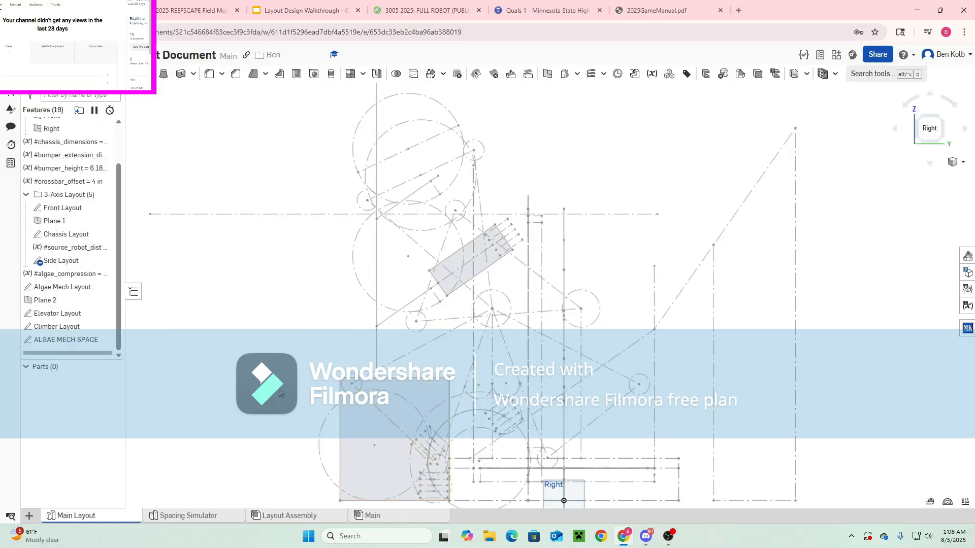
Examine the complete robot layout from the side and at an angle, including the shaded algae mechanism space
scroll(322, 378, "down", 4)
mouse_move(324, 381)
right_mouse_down()
mouse_move(384, 406)
mouse_move(375, 402)
right_mouse_up()
scroll(307, 239, "up", 3)
middle_click_drag(319, 245, 353, 306)
mouse_move(420, 274)
right_mouse_down()
mouse_move(474, 293)
mouse_move(429, 270)
right_mouse_up()
scroll(424, 351, "down", 4)
middle_click_drag(425, 355, 406, 276)
scroll(412, 419, "up", 4)
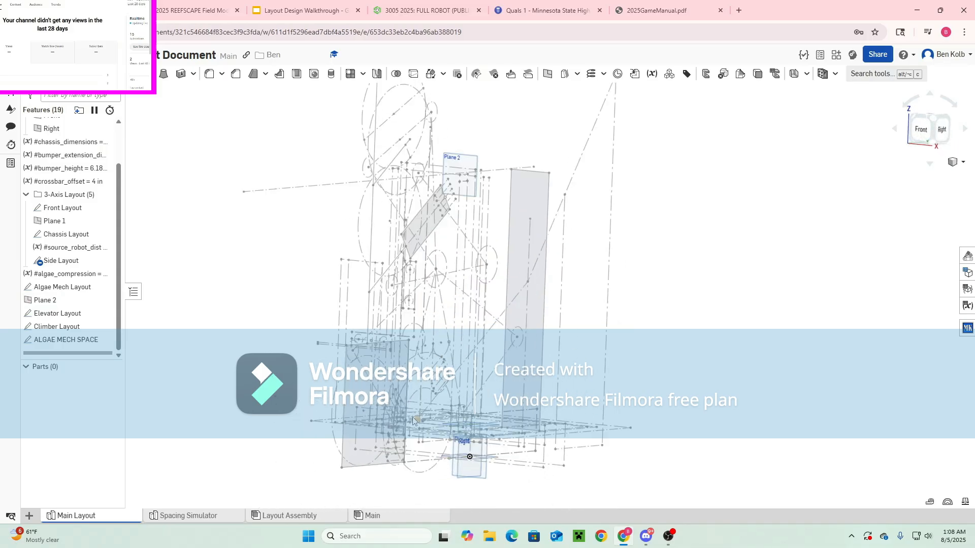
scroll(412, 419, "up", 3)
middle_click_drag(412, 418, 376, 400)
right_click_drag(375, 400, 339, 401)
scroll(351, 361, "down", 5)
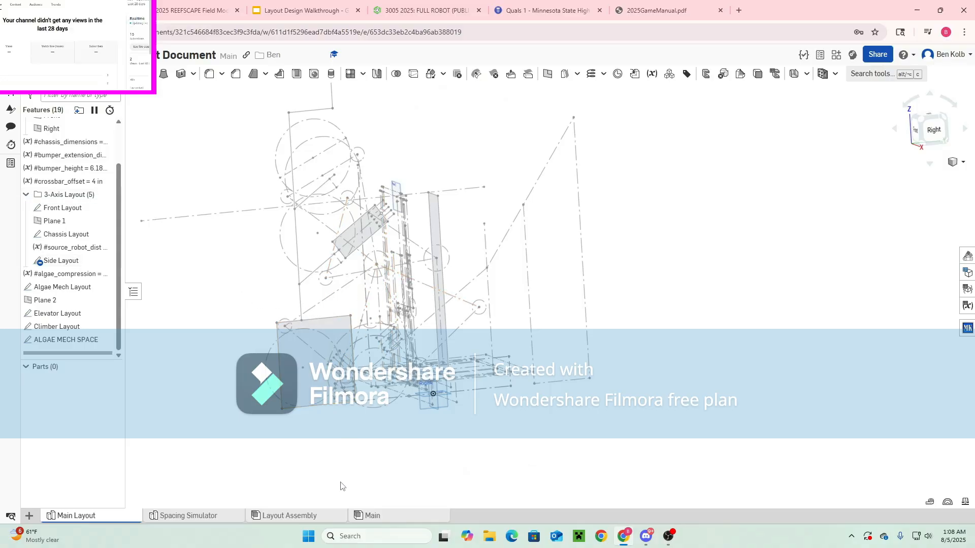
Open the Layout Assembly and inspect the elevator against the layout sketches from the side
left_click(279, 515)
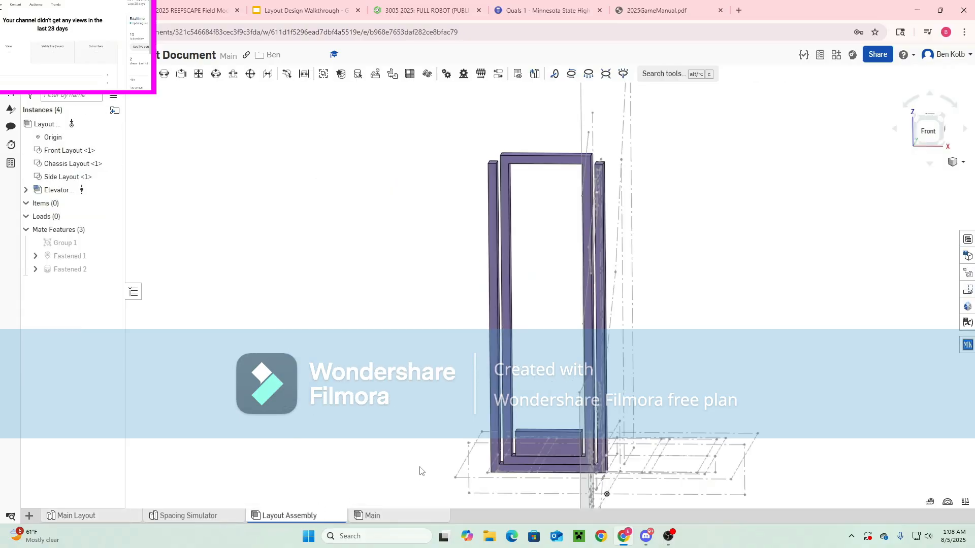
right_click_drag(502, 432, 396, 410)
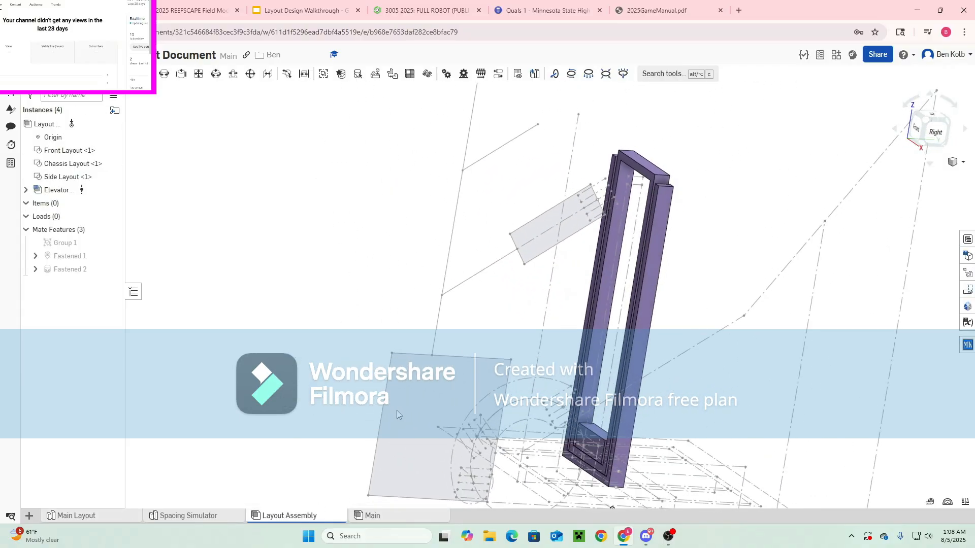
right_click_drag(501, 396, 549, 445)
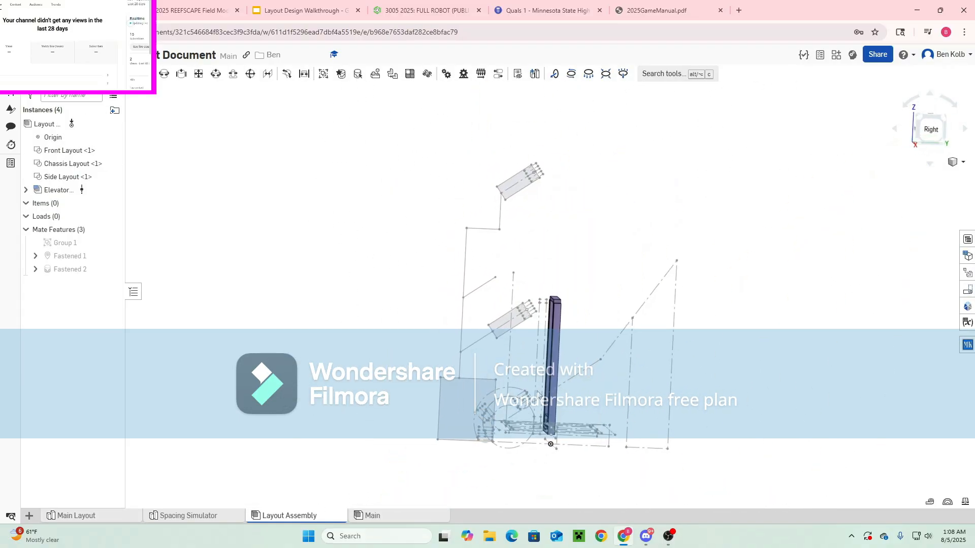